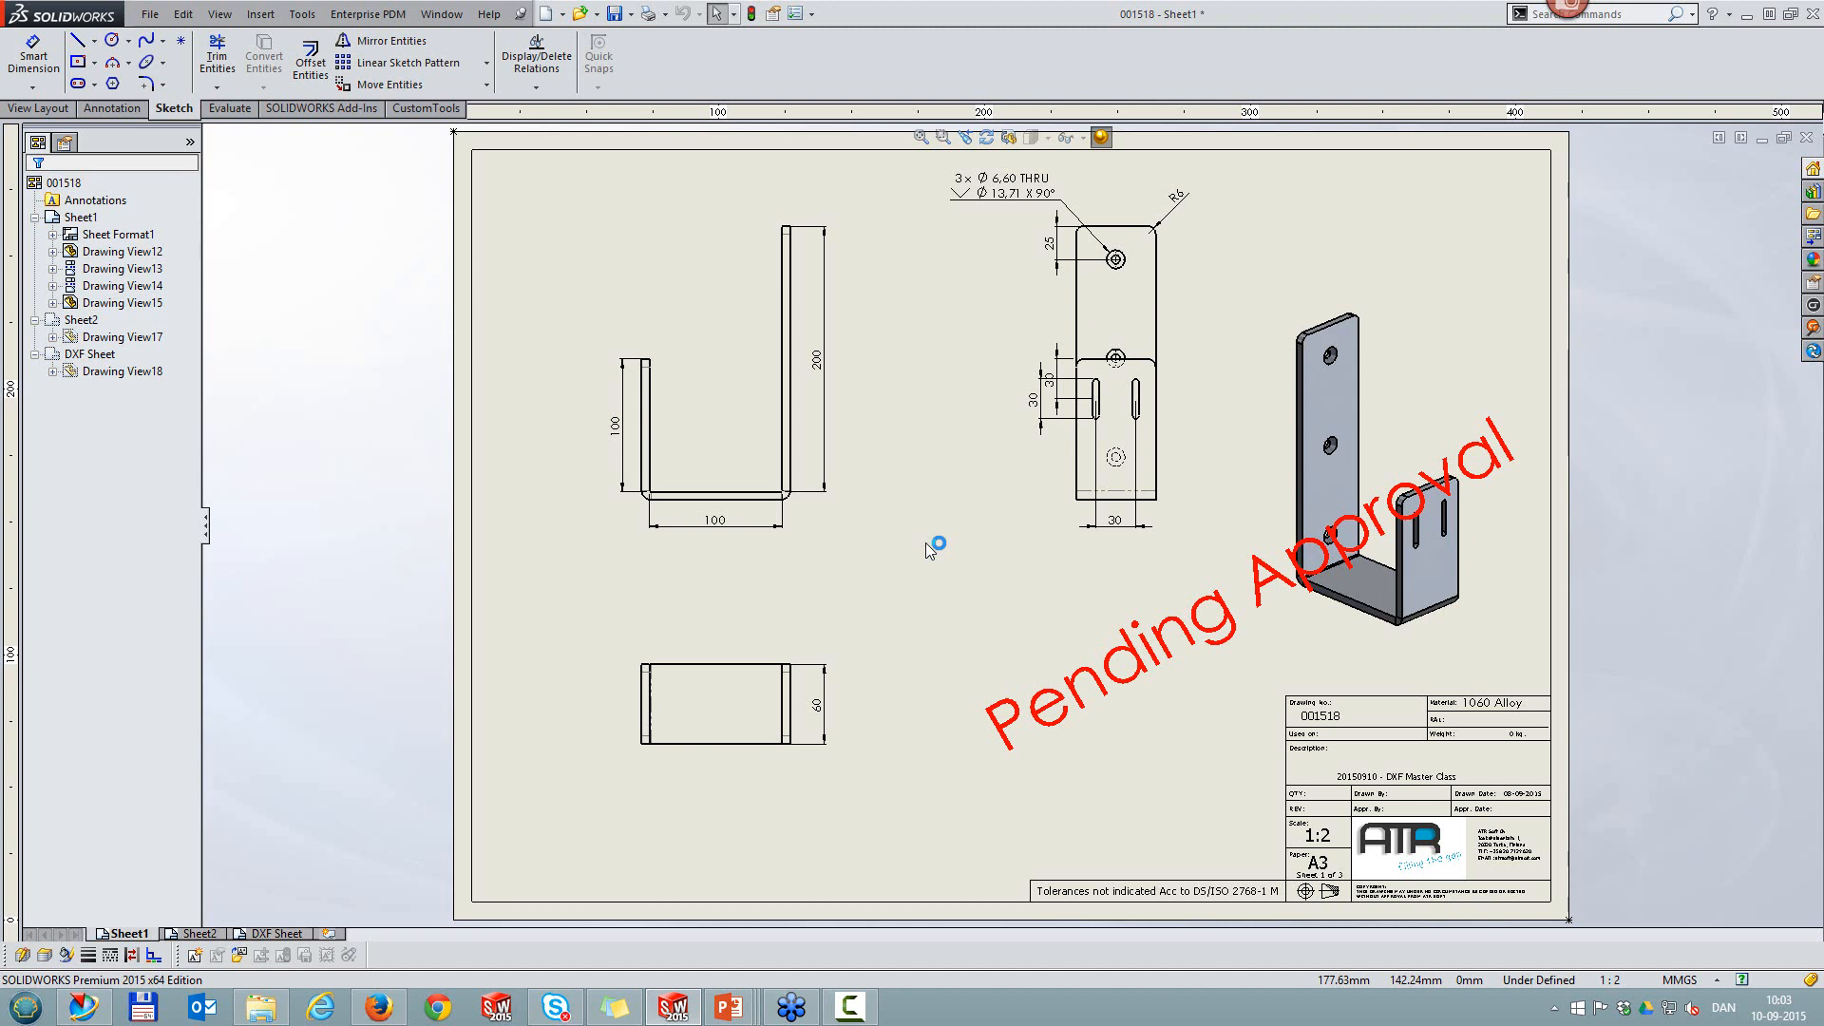
Step: Examine the files in the drawing's folder, DXF Master Class, using the CustomTools Explore command
left_click(426, 108)
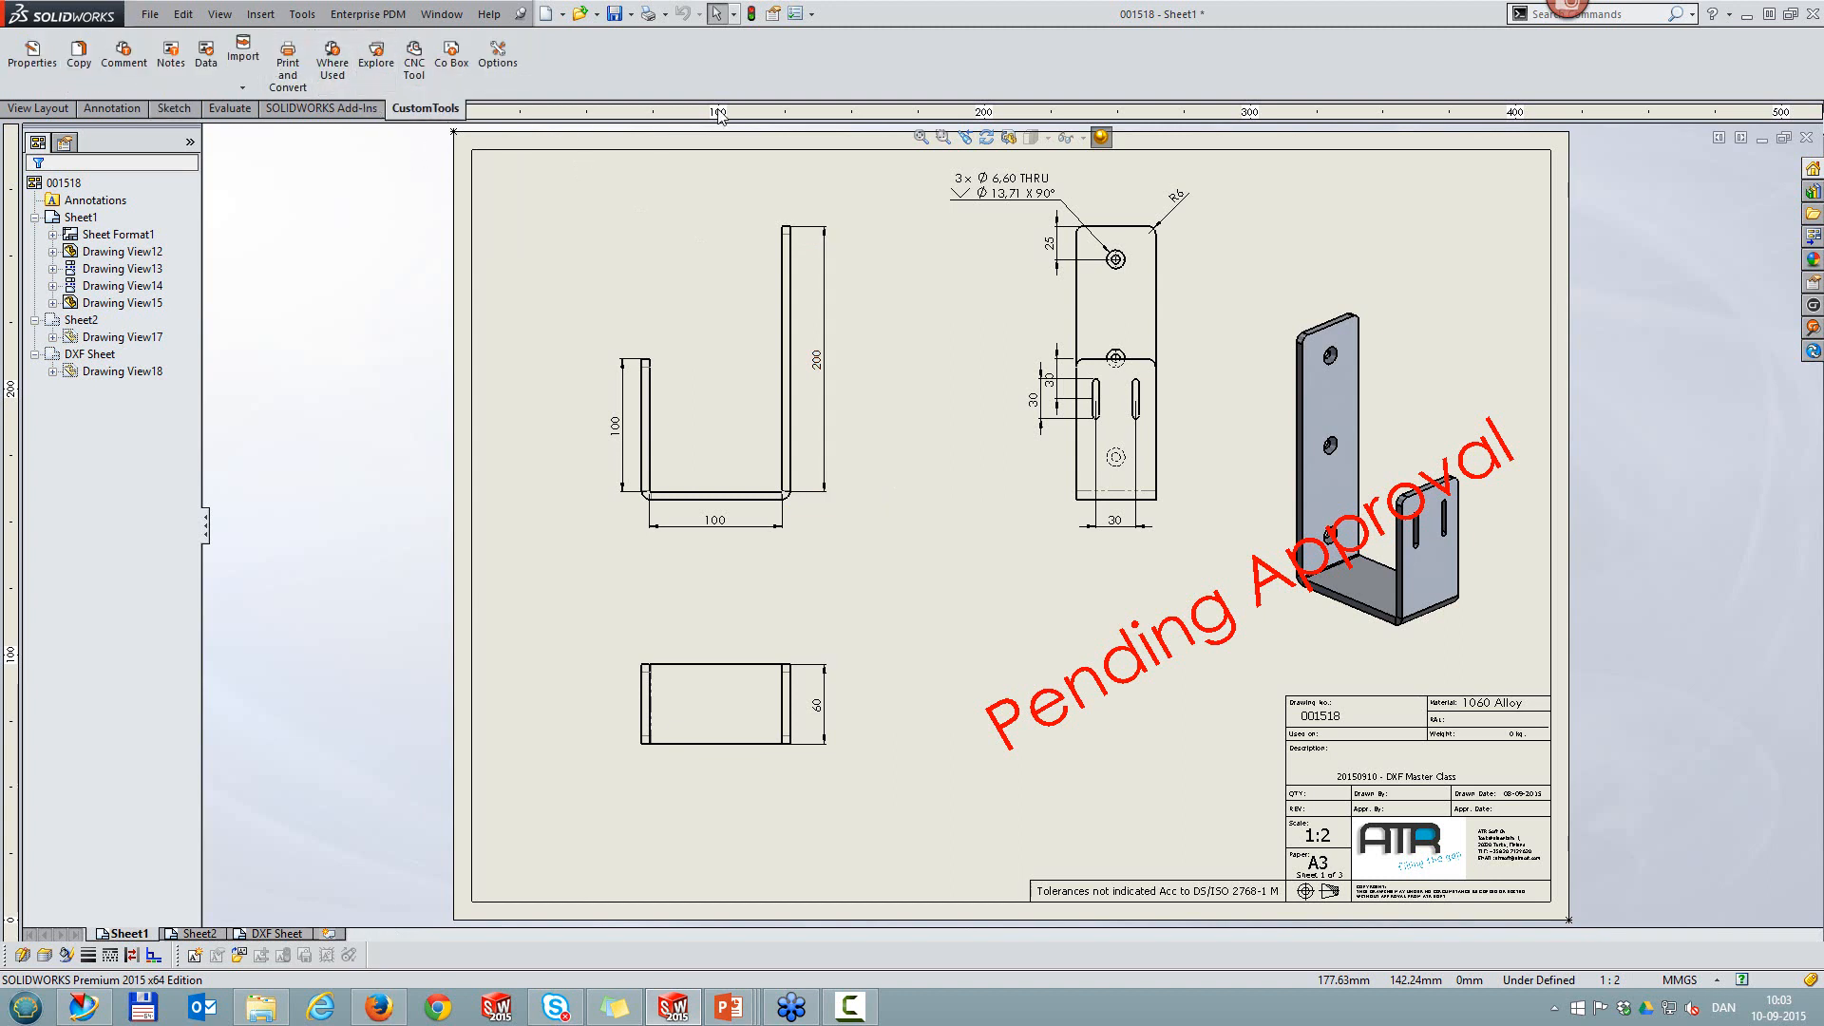
left_click(377, 63)
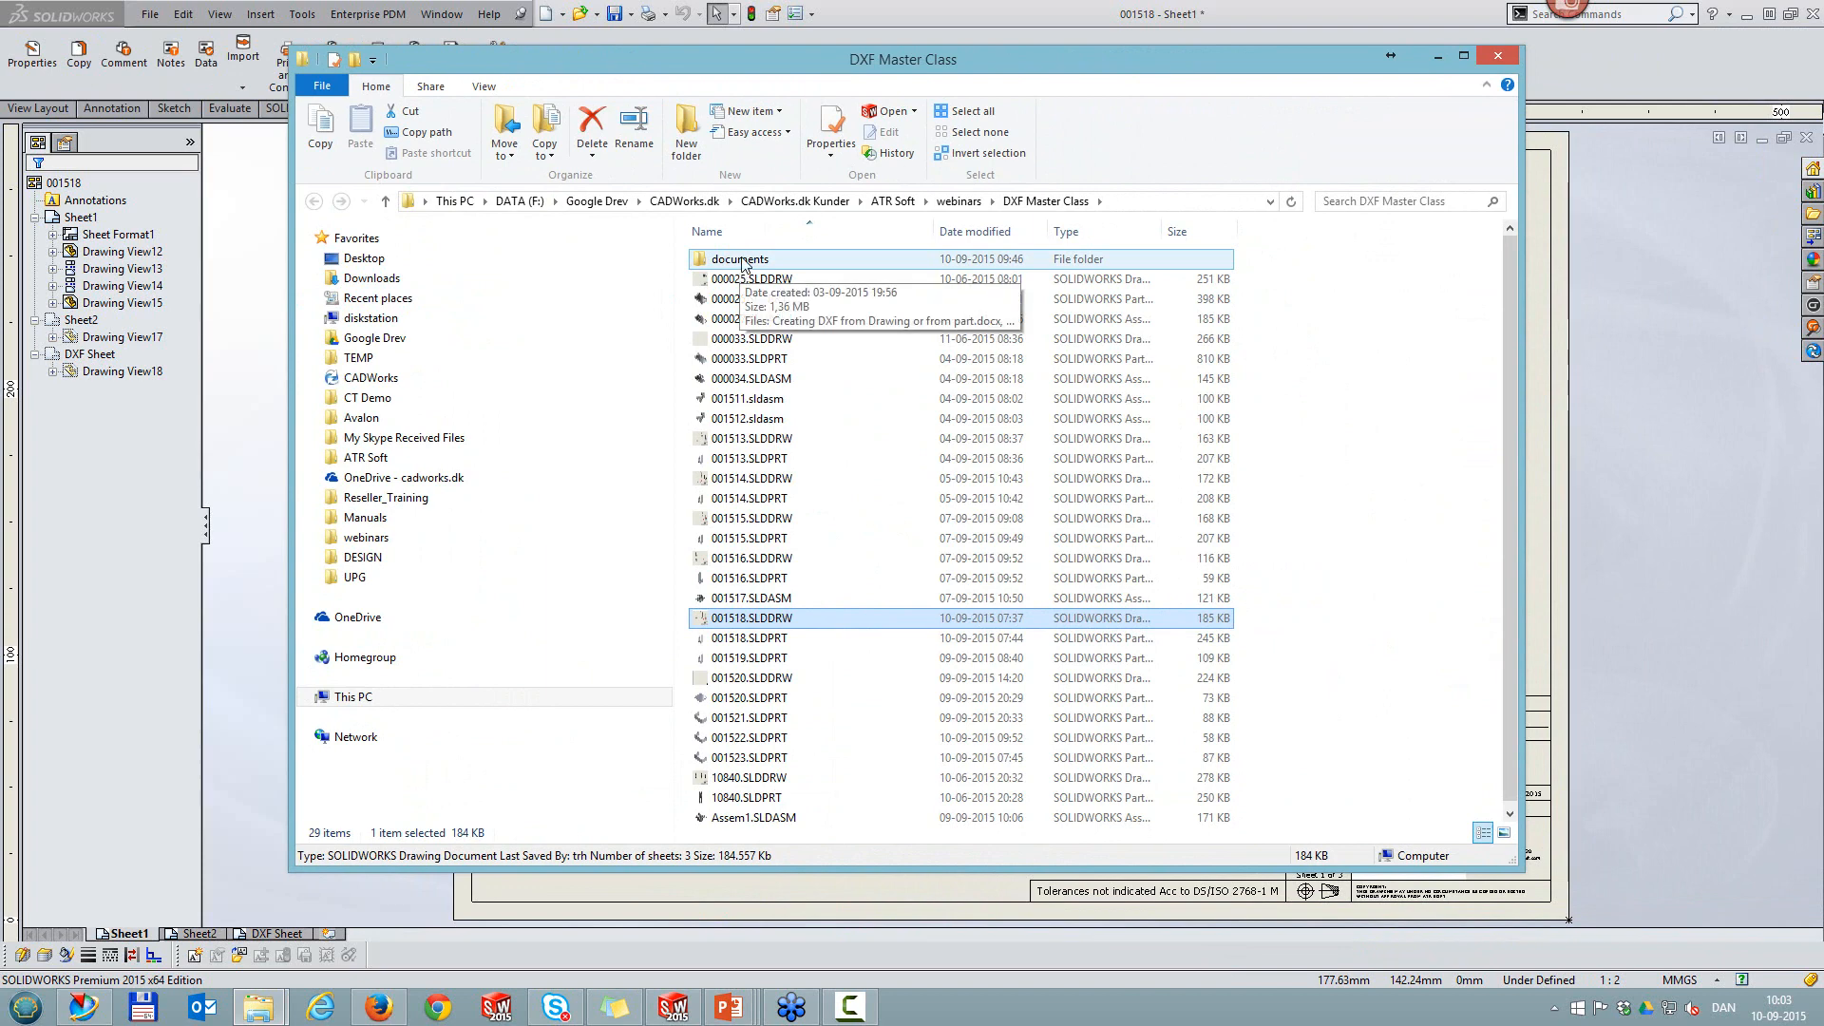
left_click(755, 580)
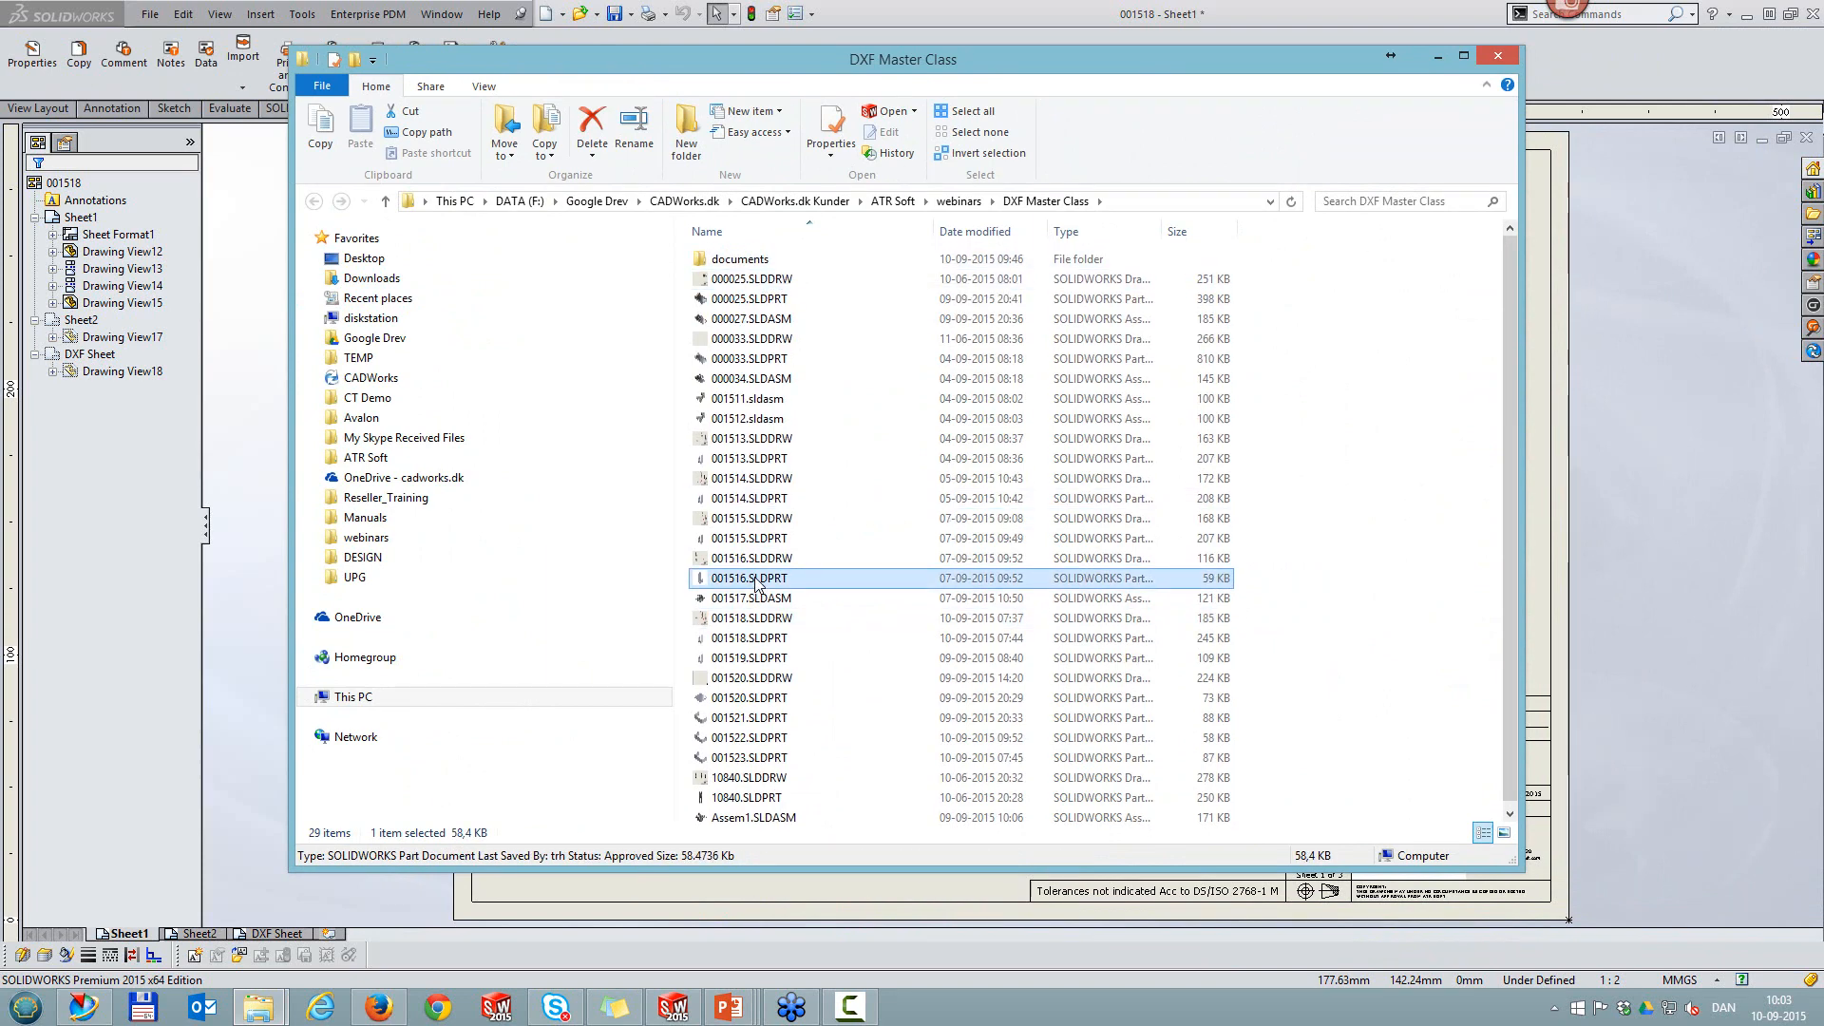
left_click(1436, 56)
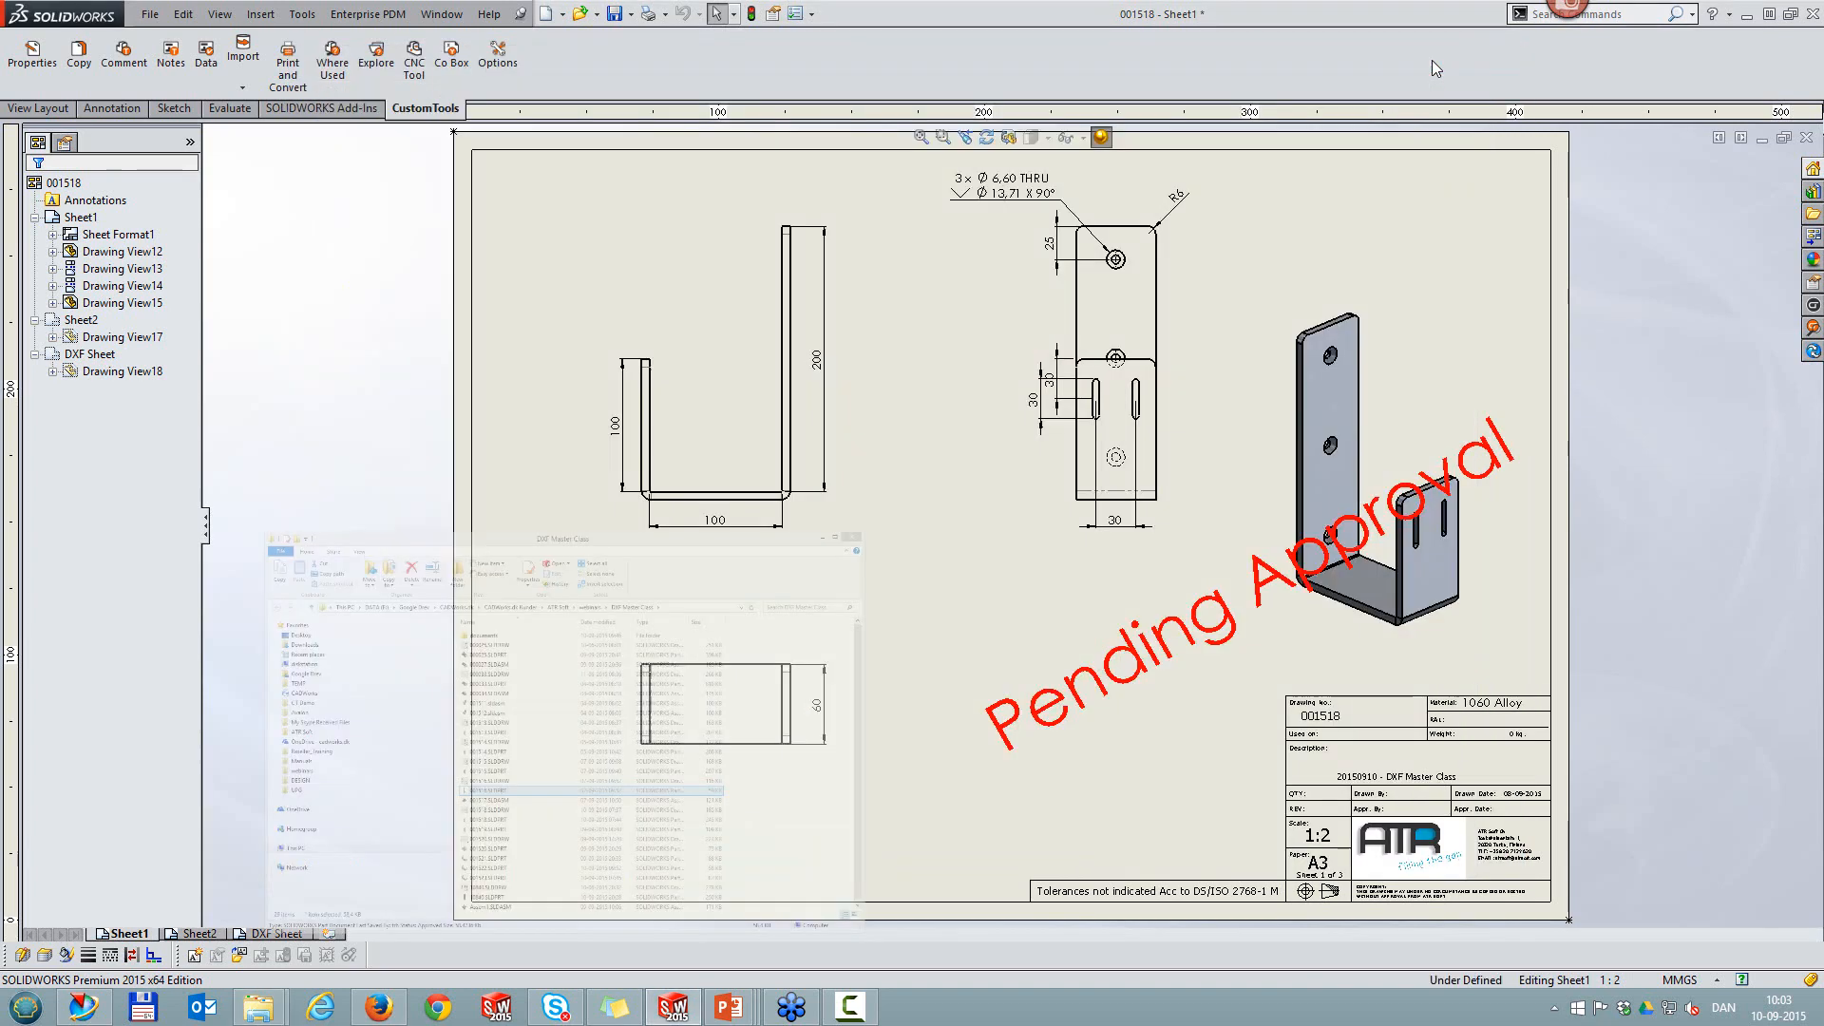
Step: Save drawing 001518 with its inactive sheet views updated, and open the DXF subfolder in DXF Master Class
left_click(614, 13)
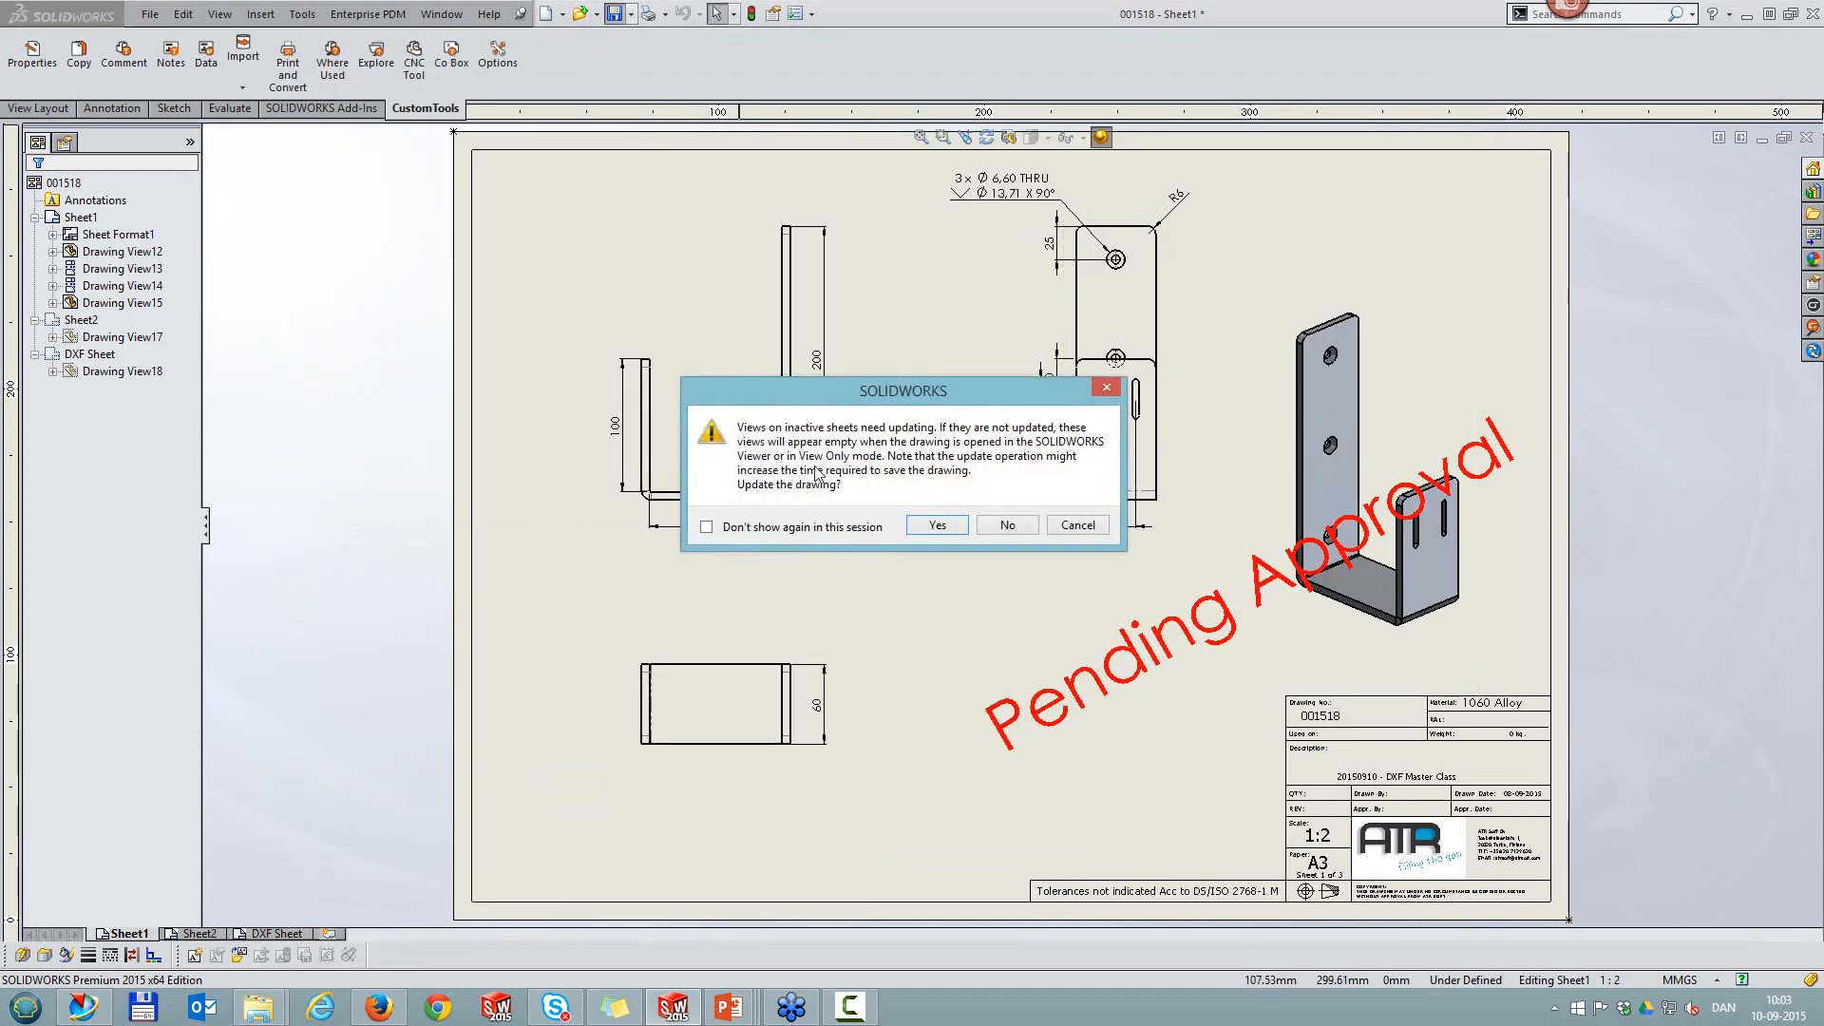
left_click(935, 525)
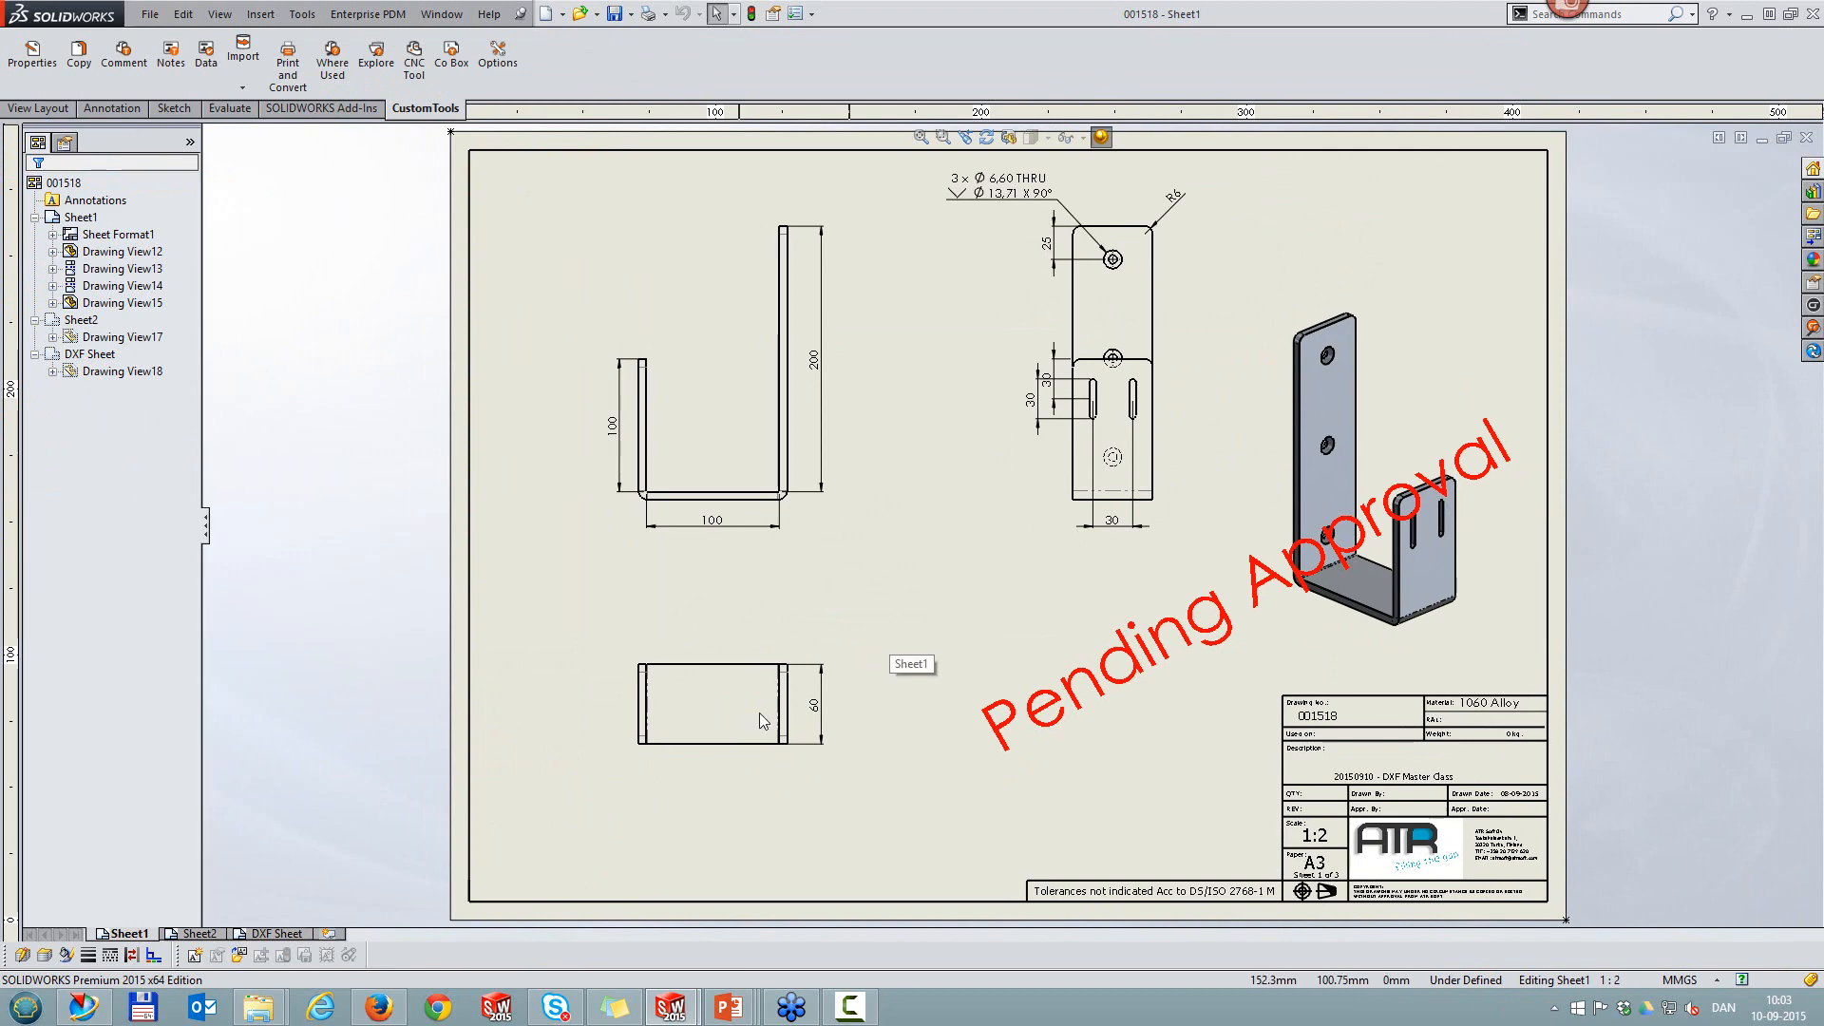
mouse_move(270, 1015)
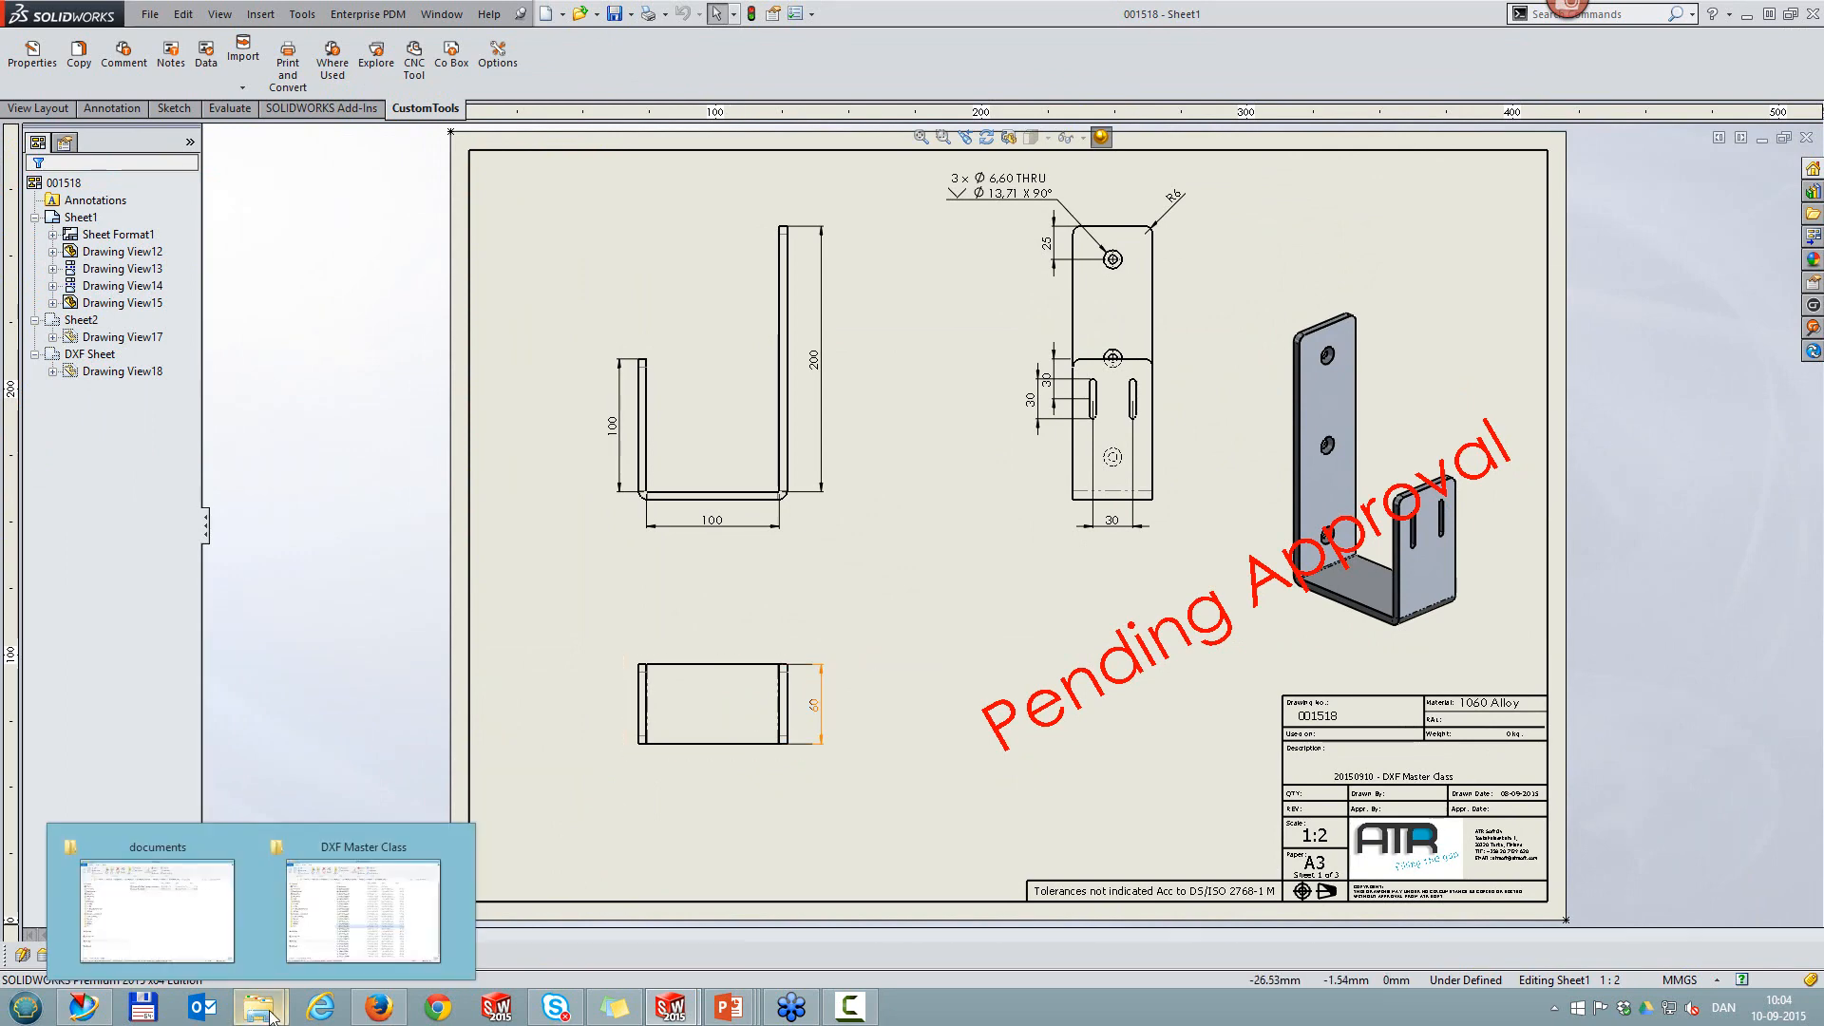
left_click(363, 903)
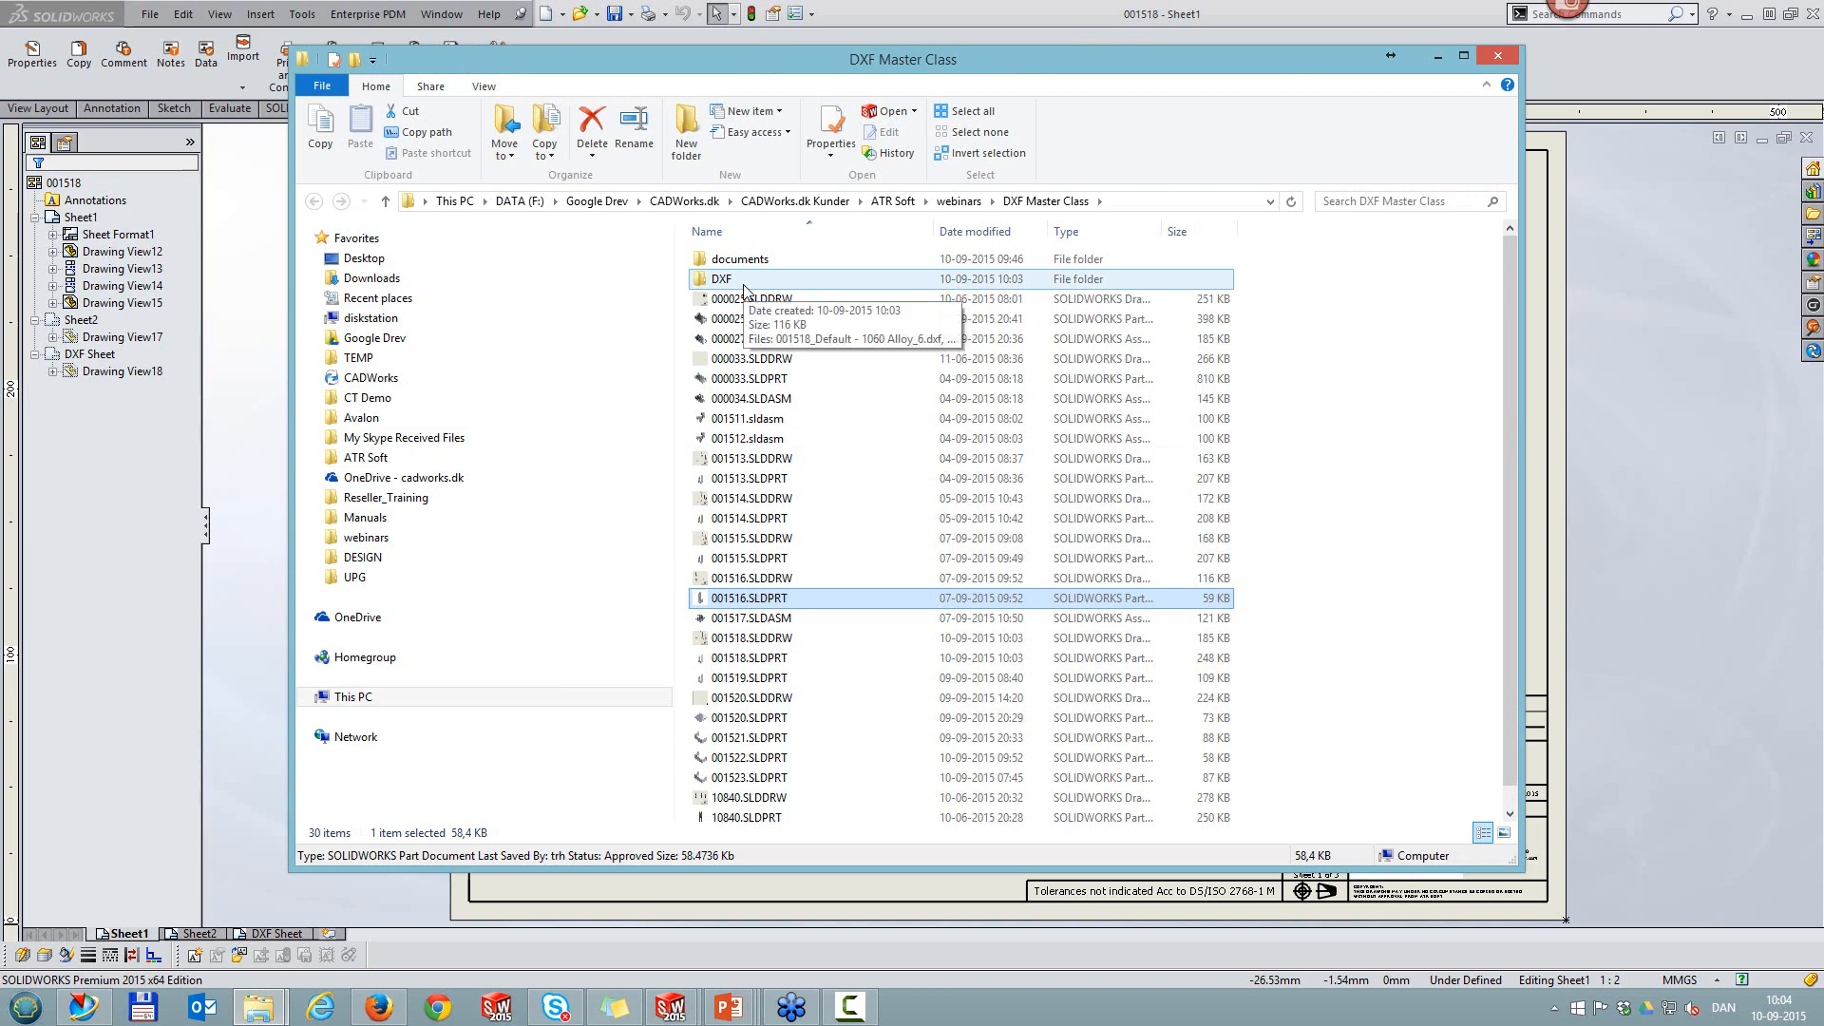
double_click(743, 280)
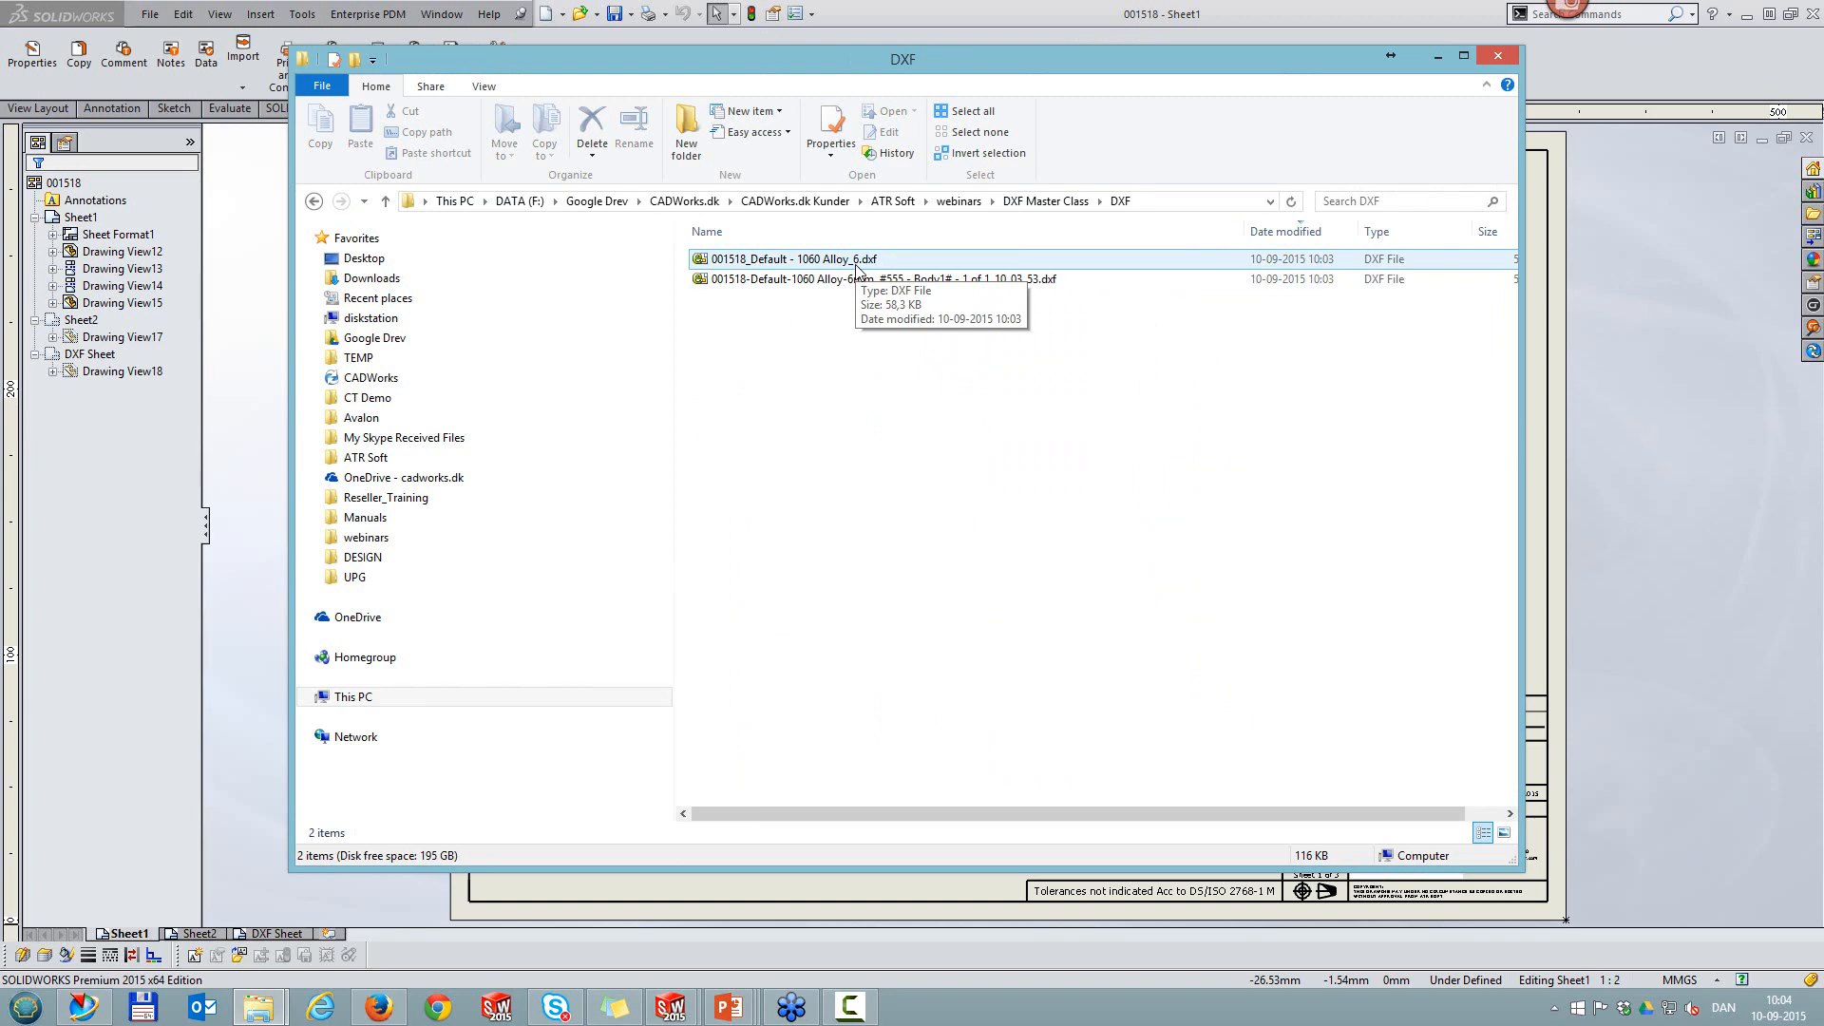
Step: Open 001518_Default - 1060 Alloy_6.dxf in eDrawings, measure the plate's width between its long edges, and close it
left_click_drag(874, 335, 808, 325)
double_click(796, 261)
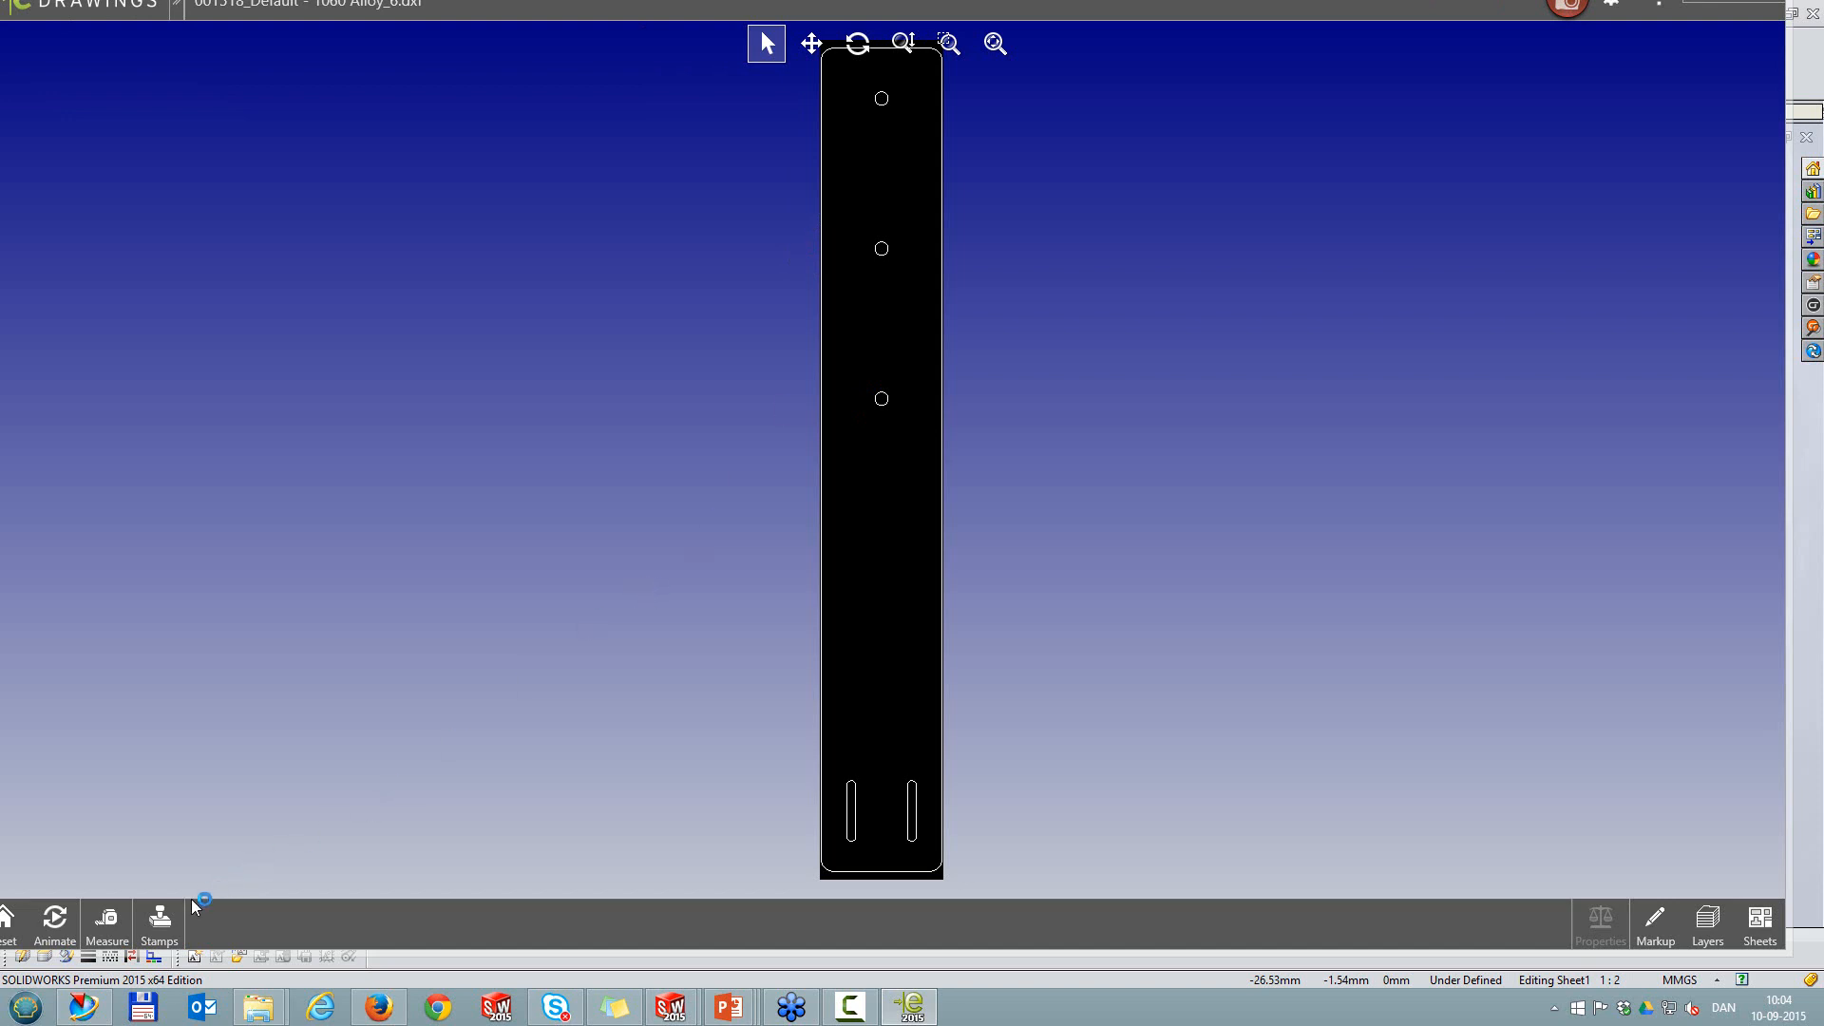
left_click(106, 919)
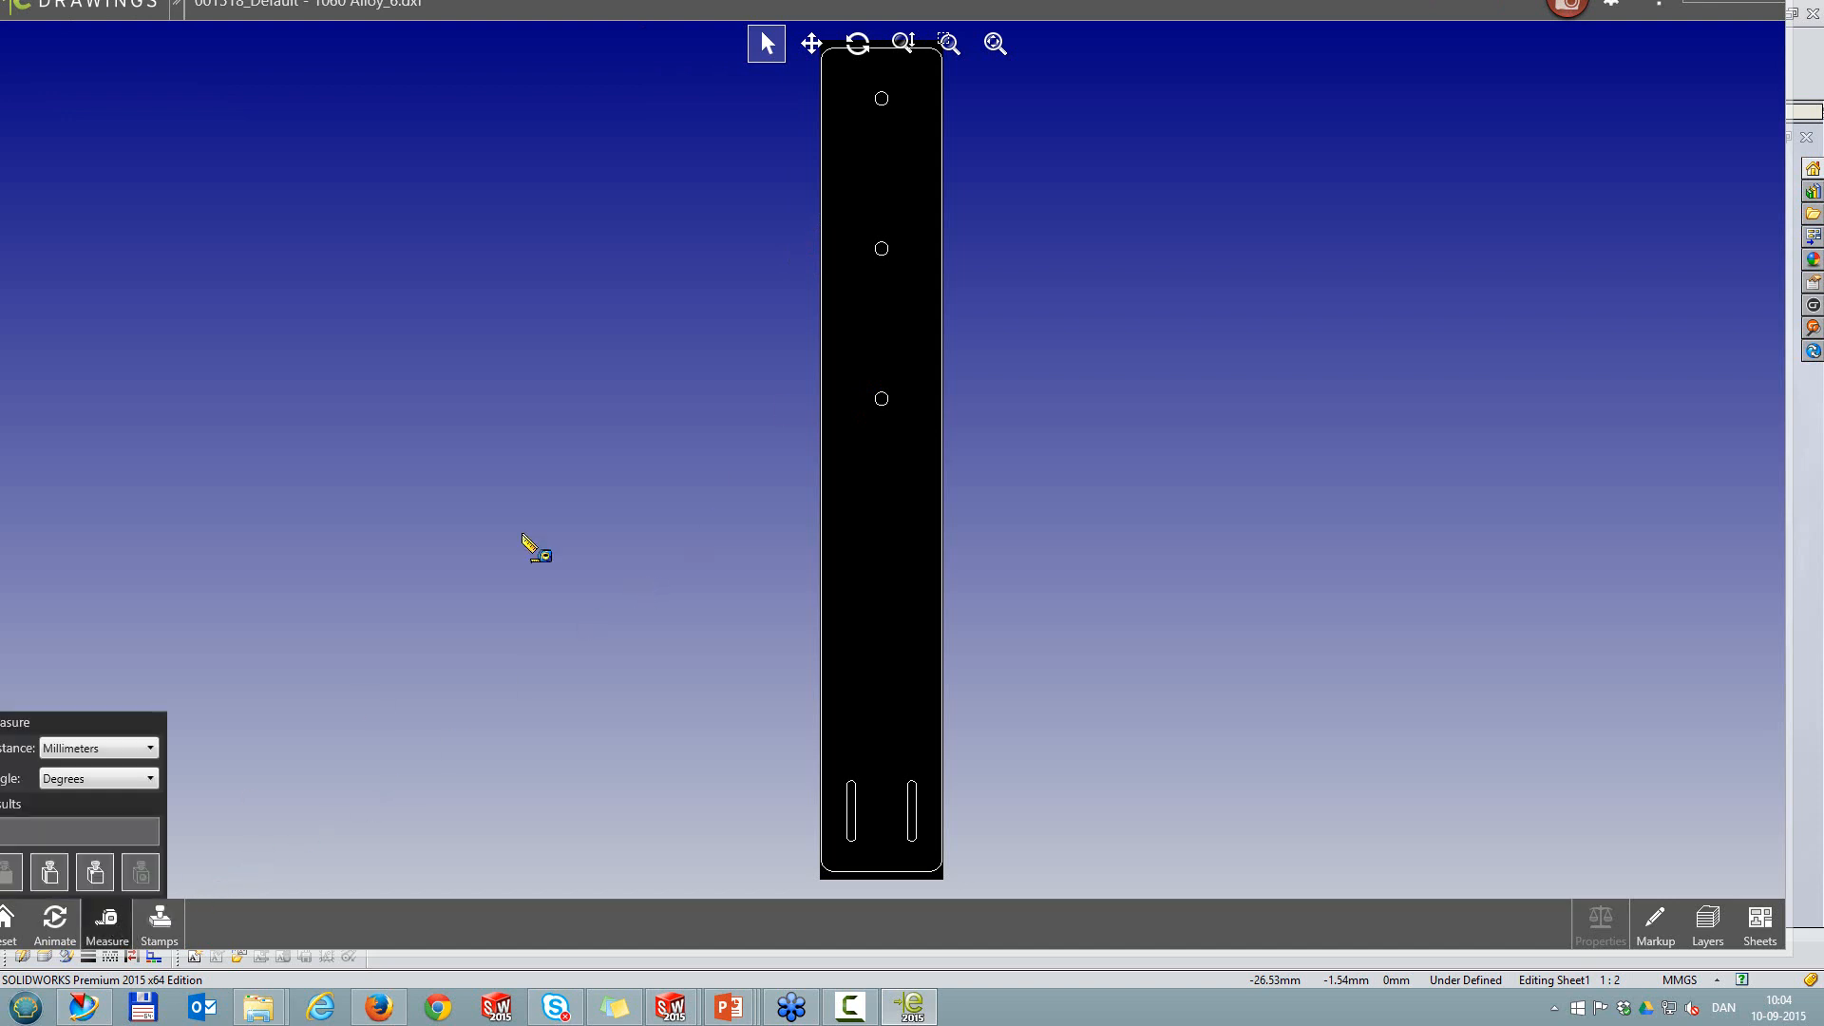
left_click(823, 290)
left_click(942, 302)
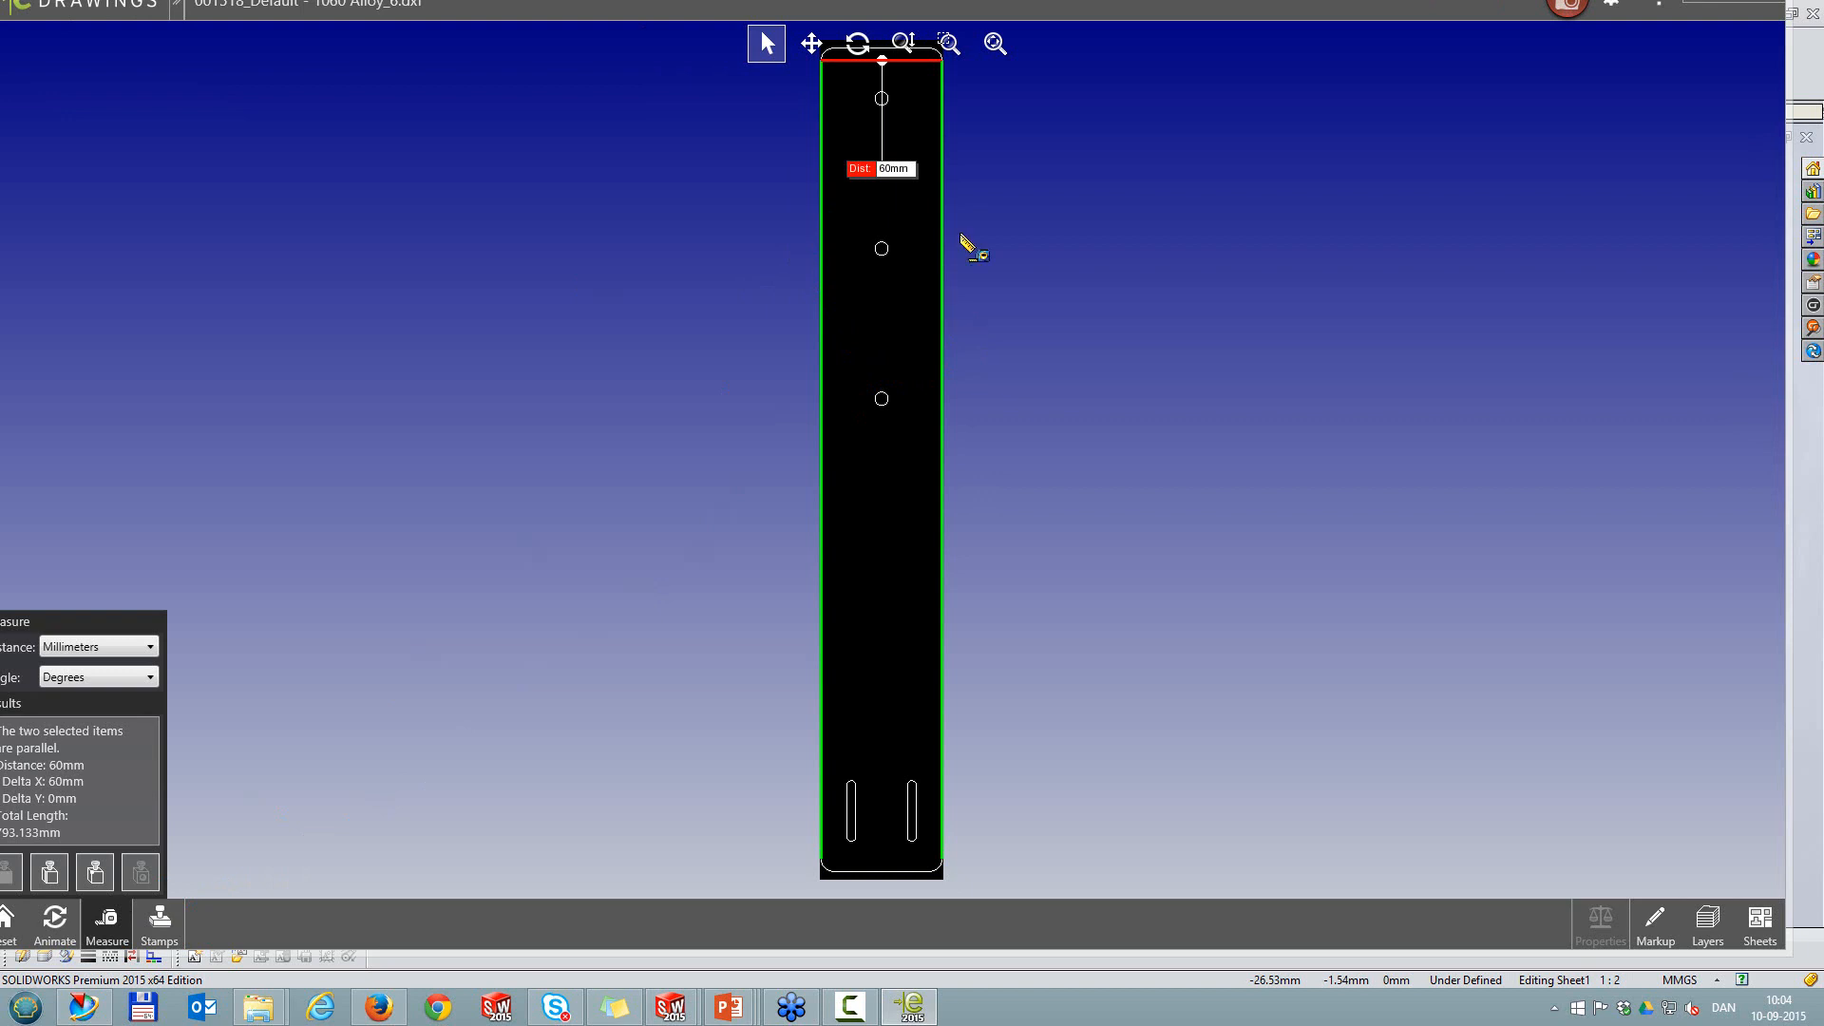
double_click(1419, 5)
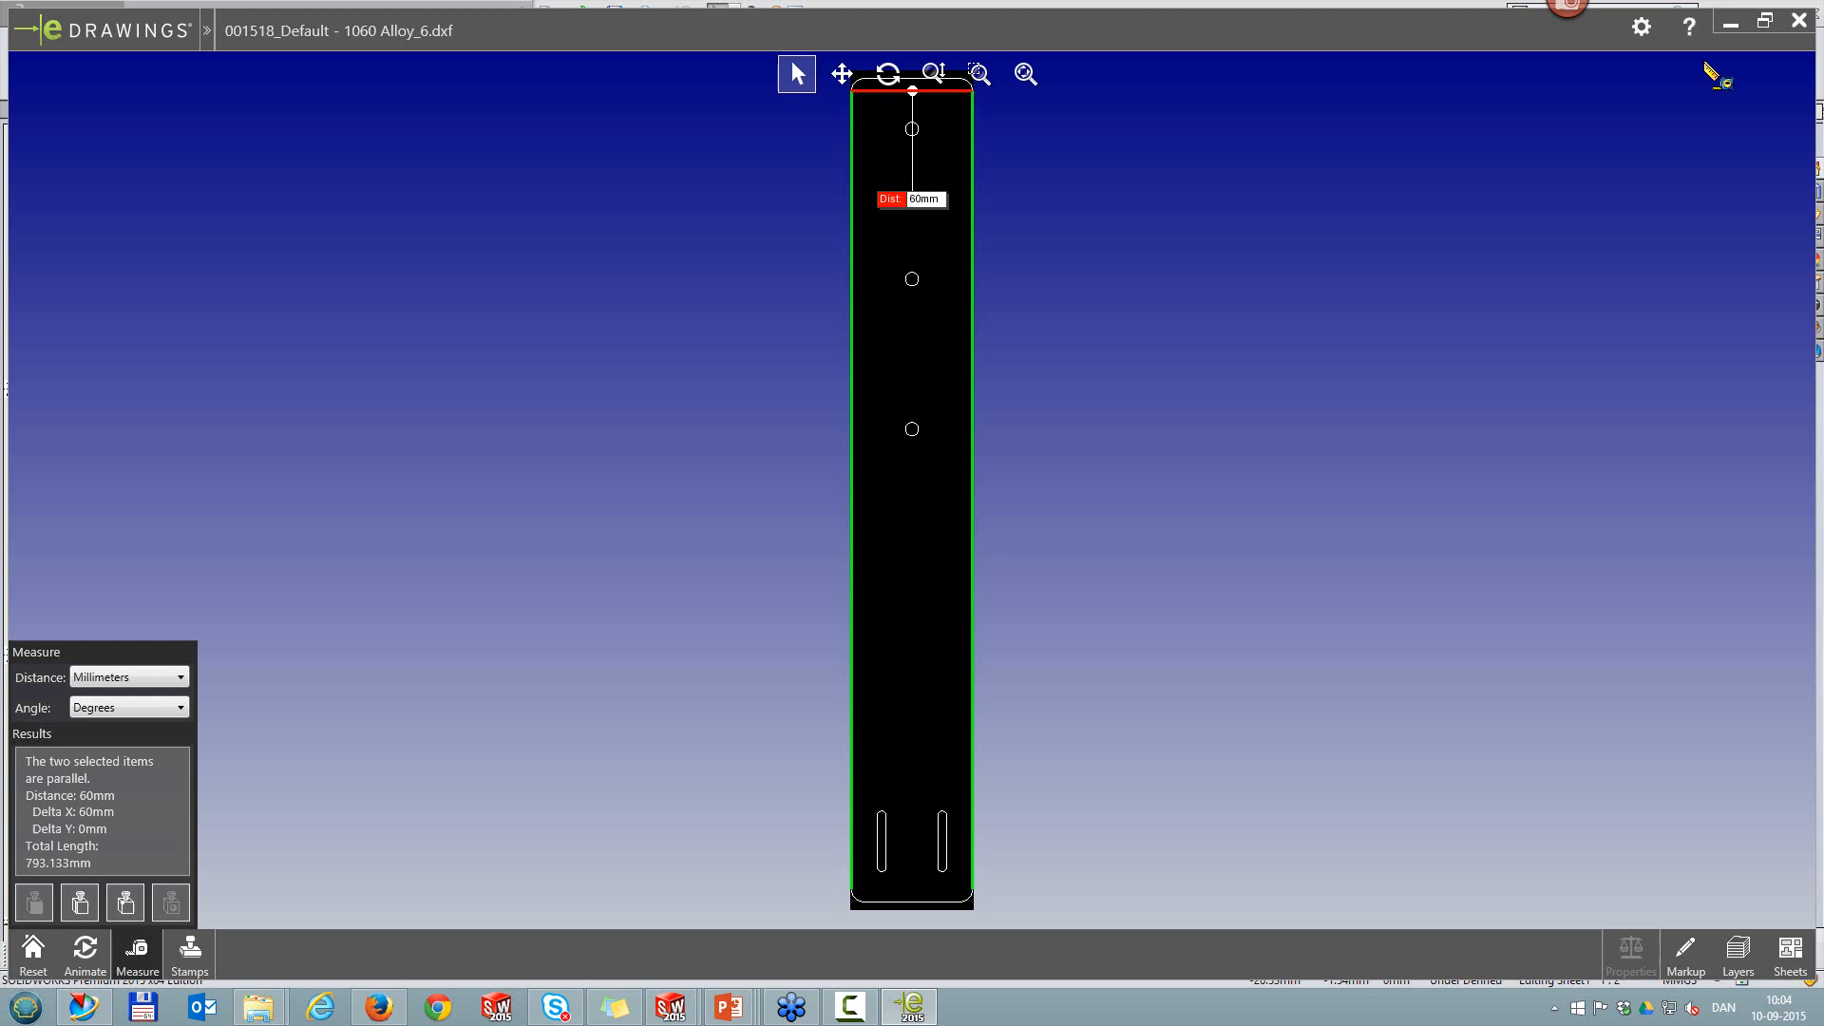
left_click(1798, 20)
Step: Delete both DXF files from the DXF folder and return to the drawing in SOLIDWORKS
left_click_drag(1071, 359, 832, 262)
key("Delete")
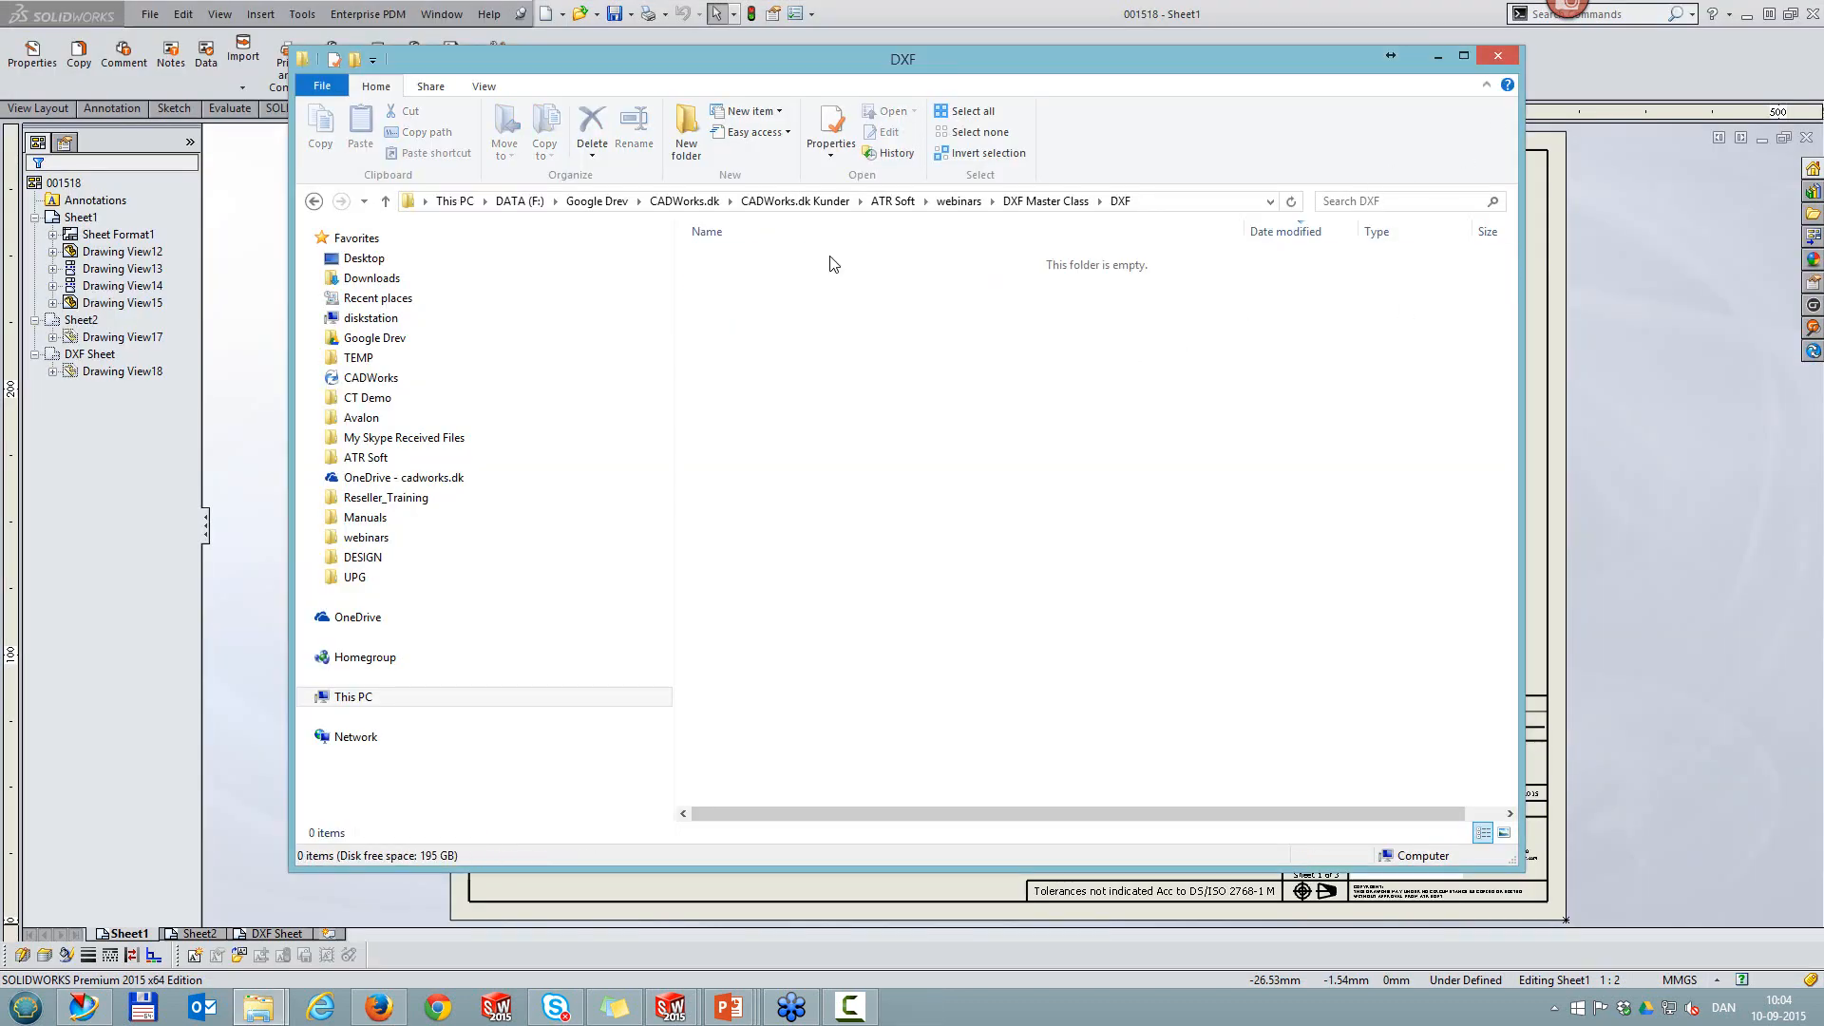
left_click(1497, 61)
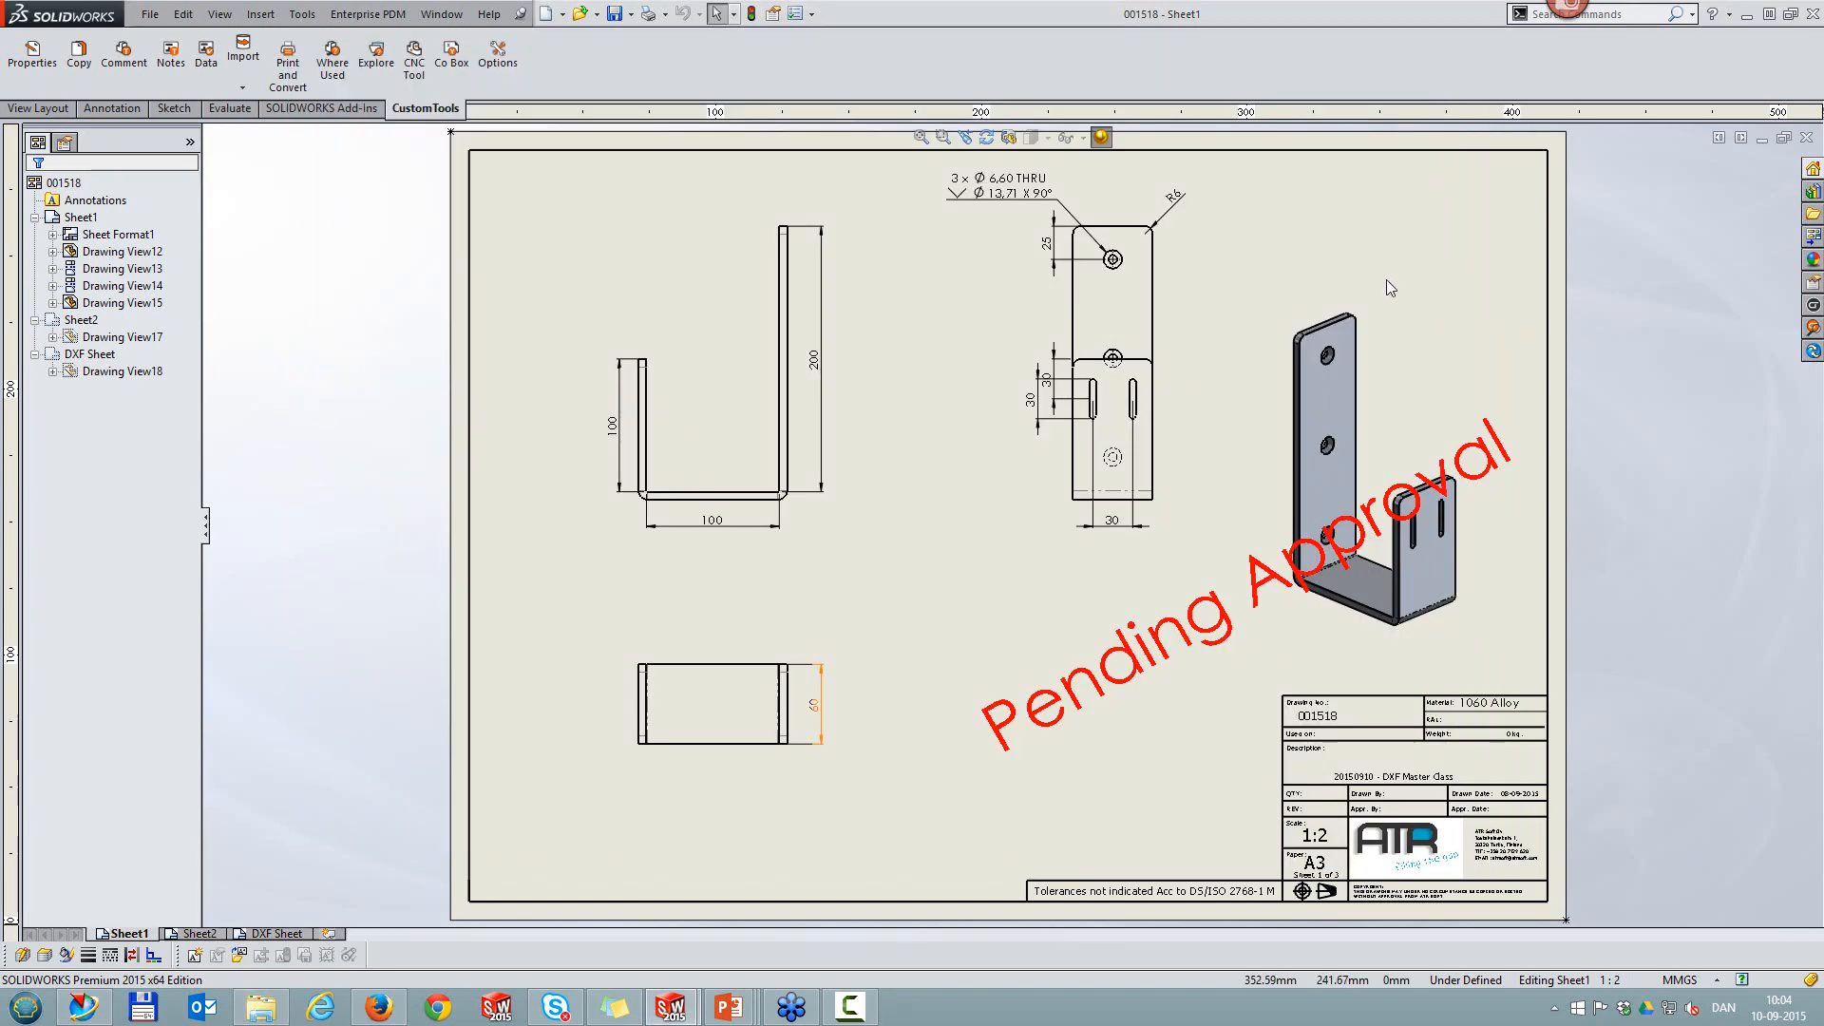
Step: Delete the two flat pattern sheets, DXF Sheet and Sheet2, from the drawing
left_click(276, 934)
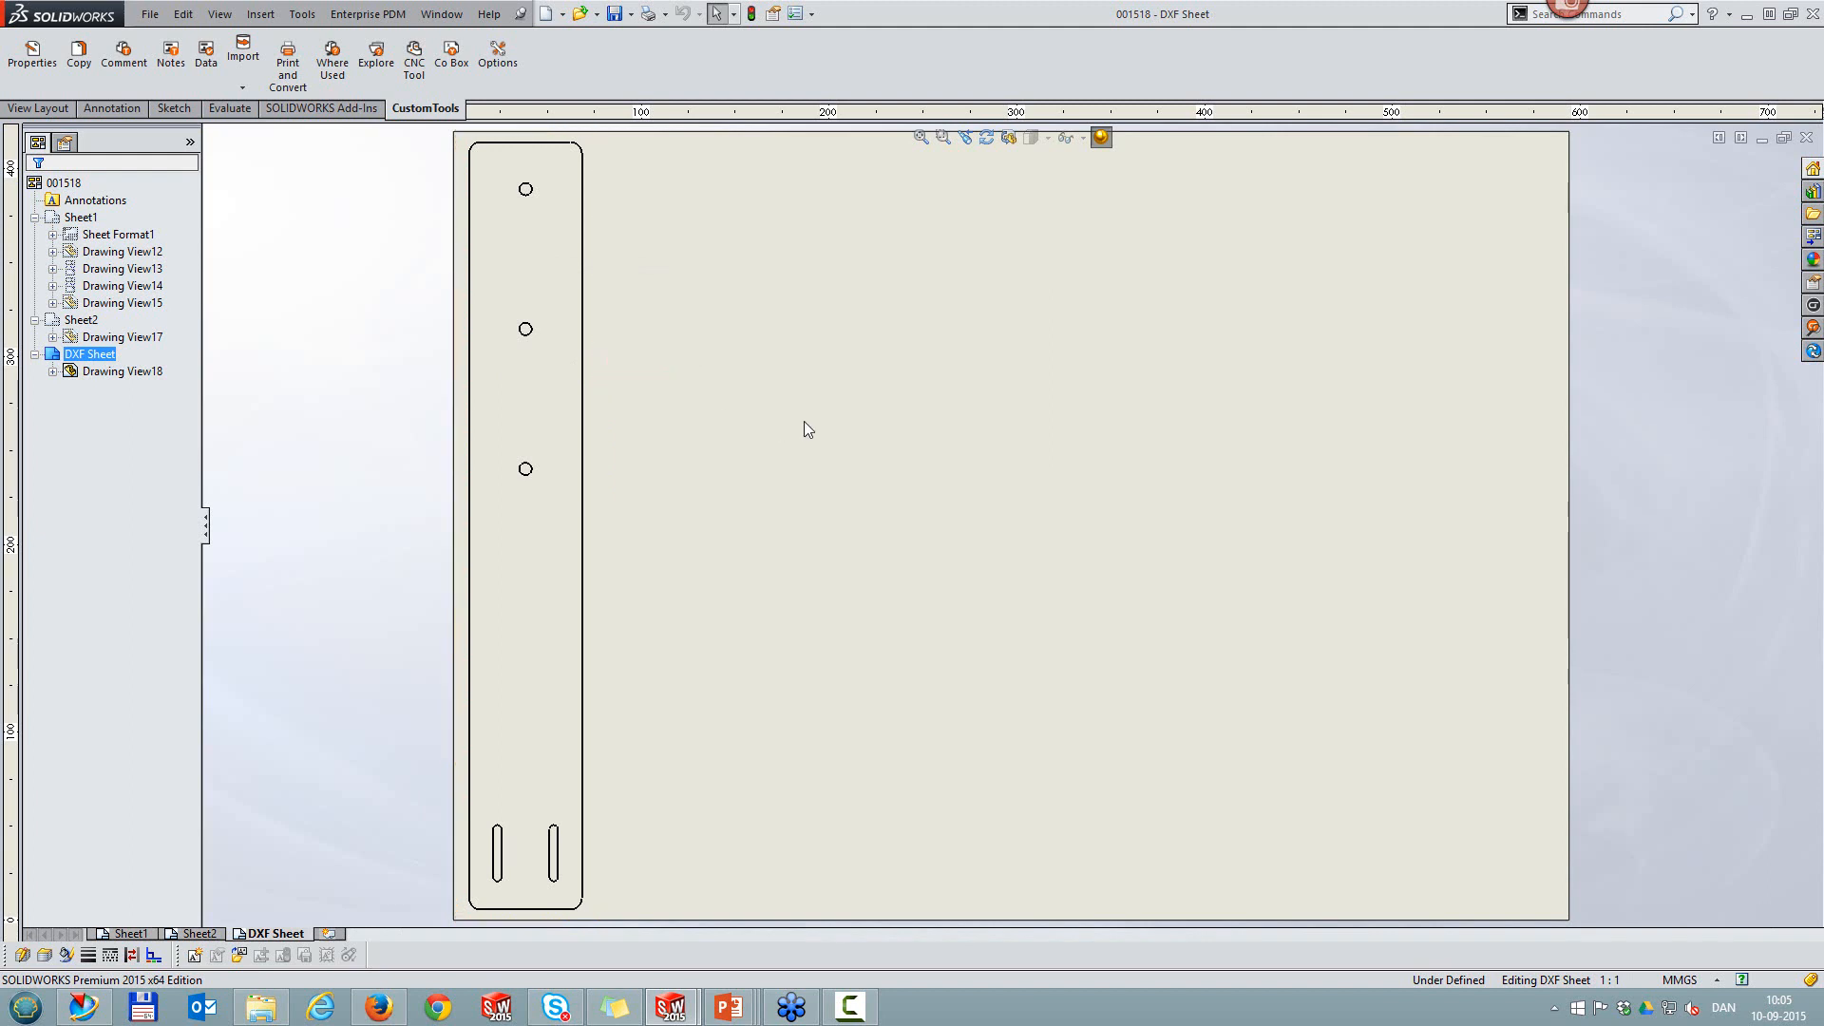
left_click(213, 937)
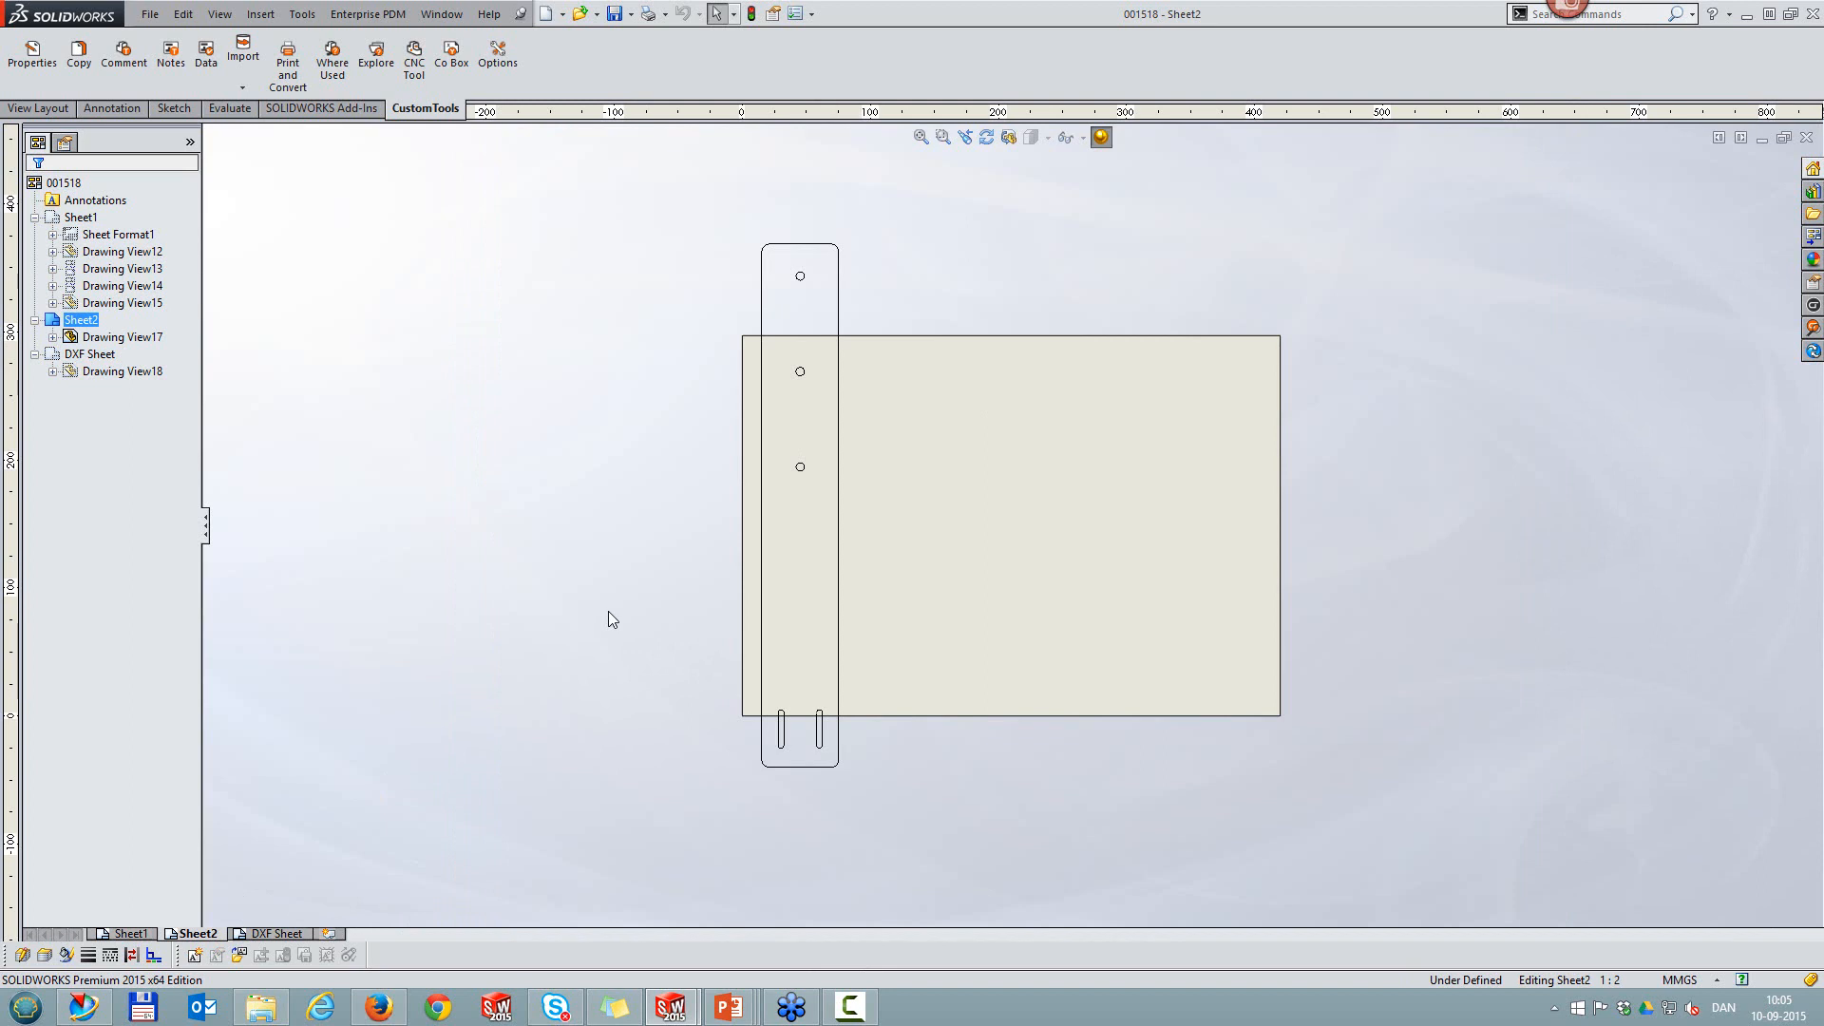
right_click(271, 938)
left_click(314, 848)
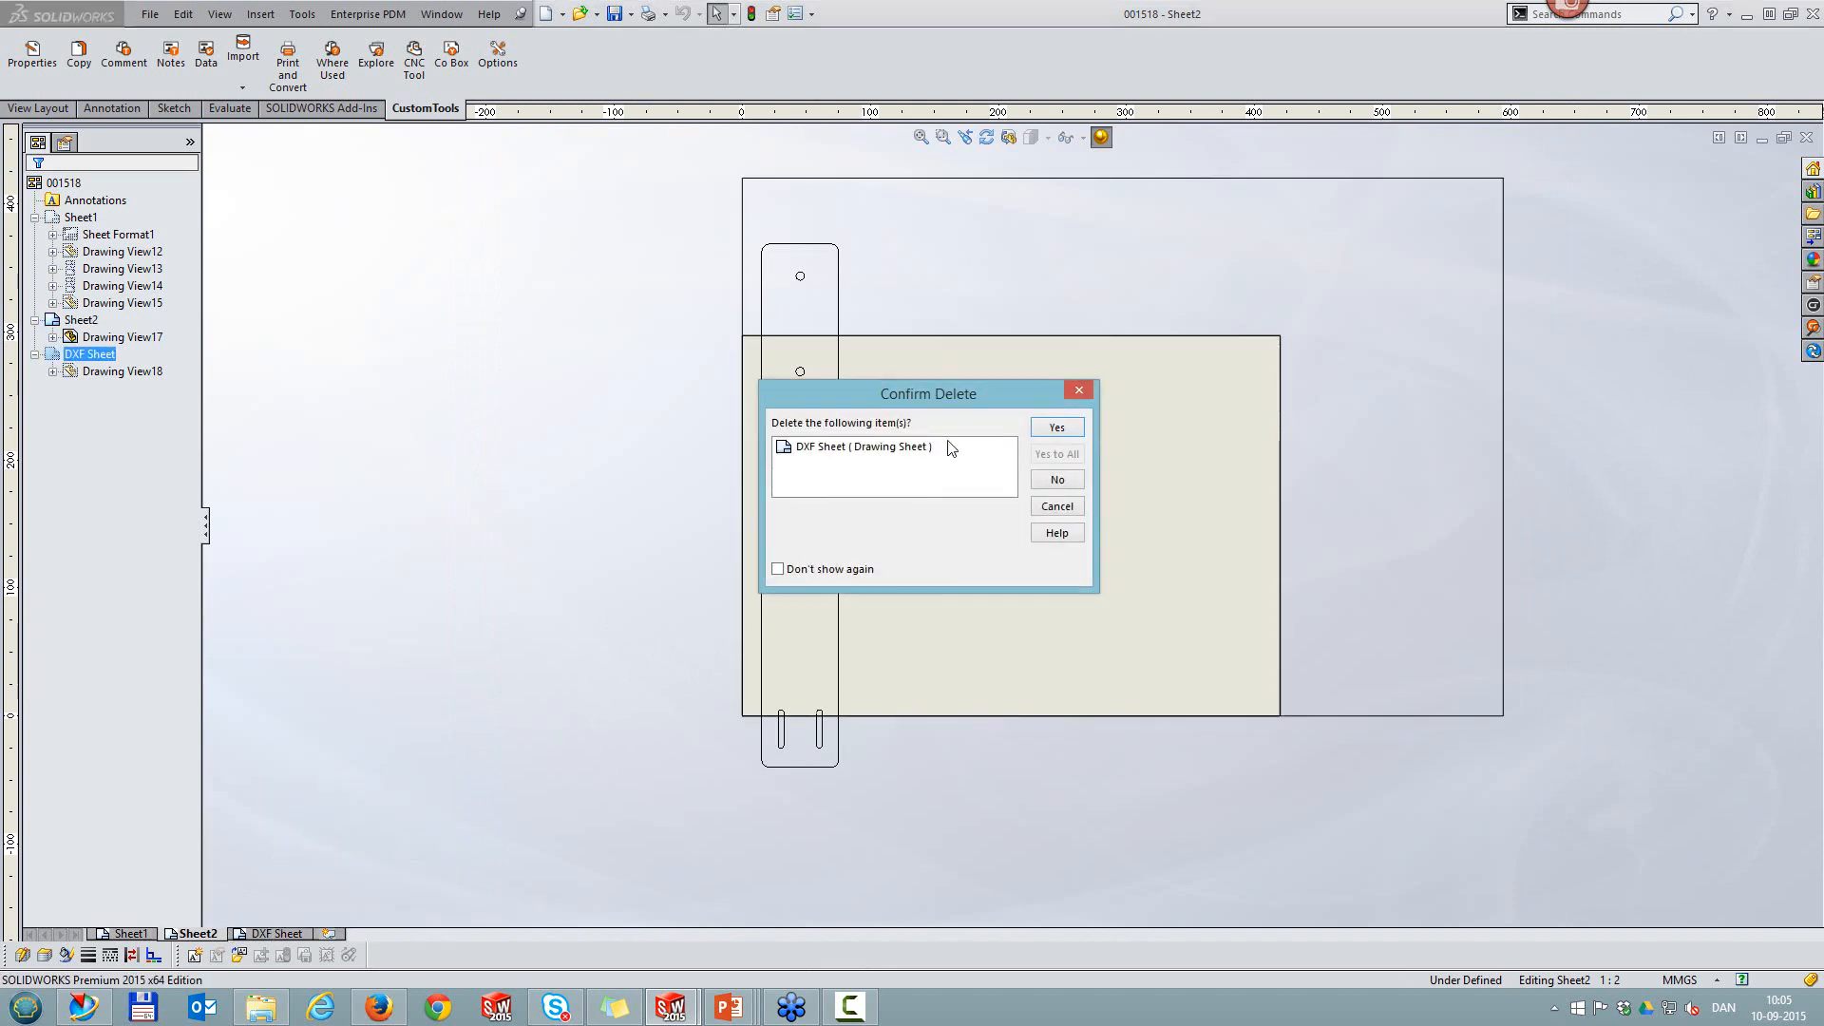
left_click(1039, 432)
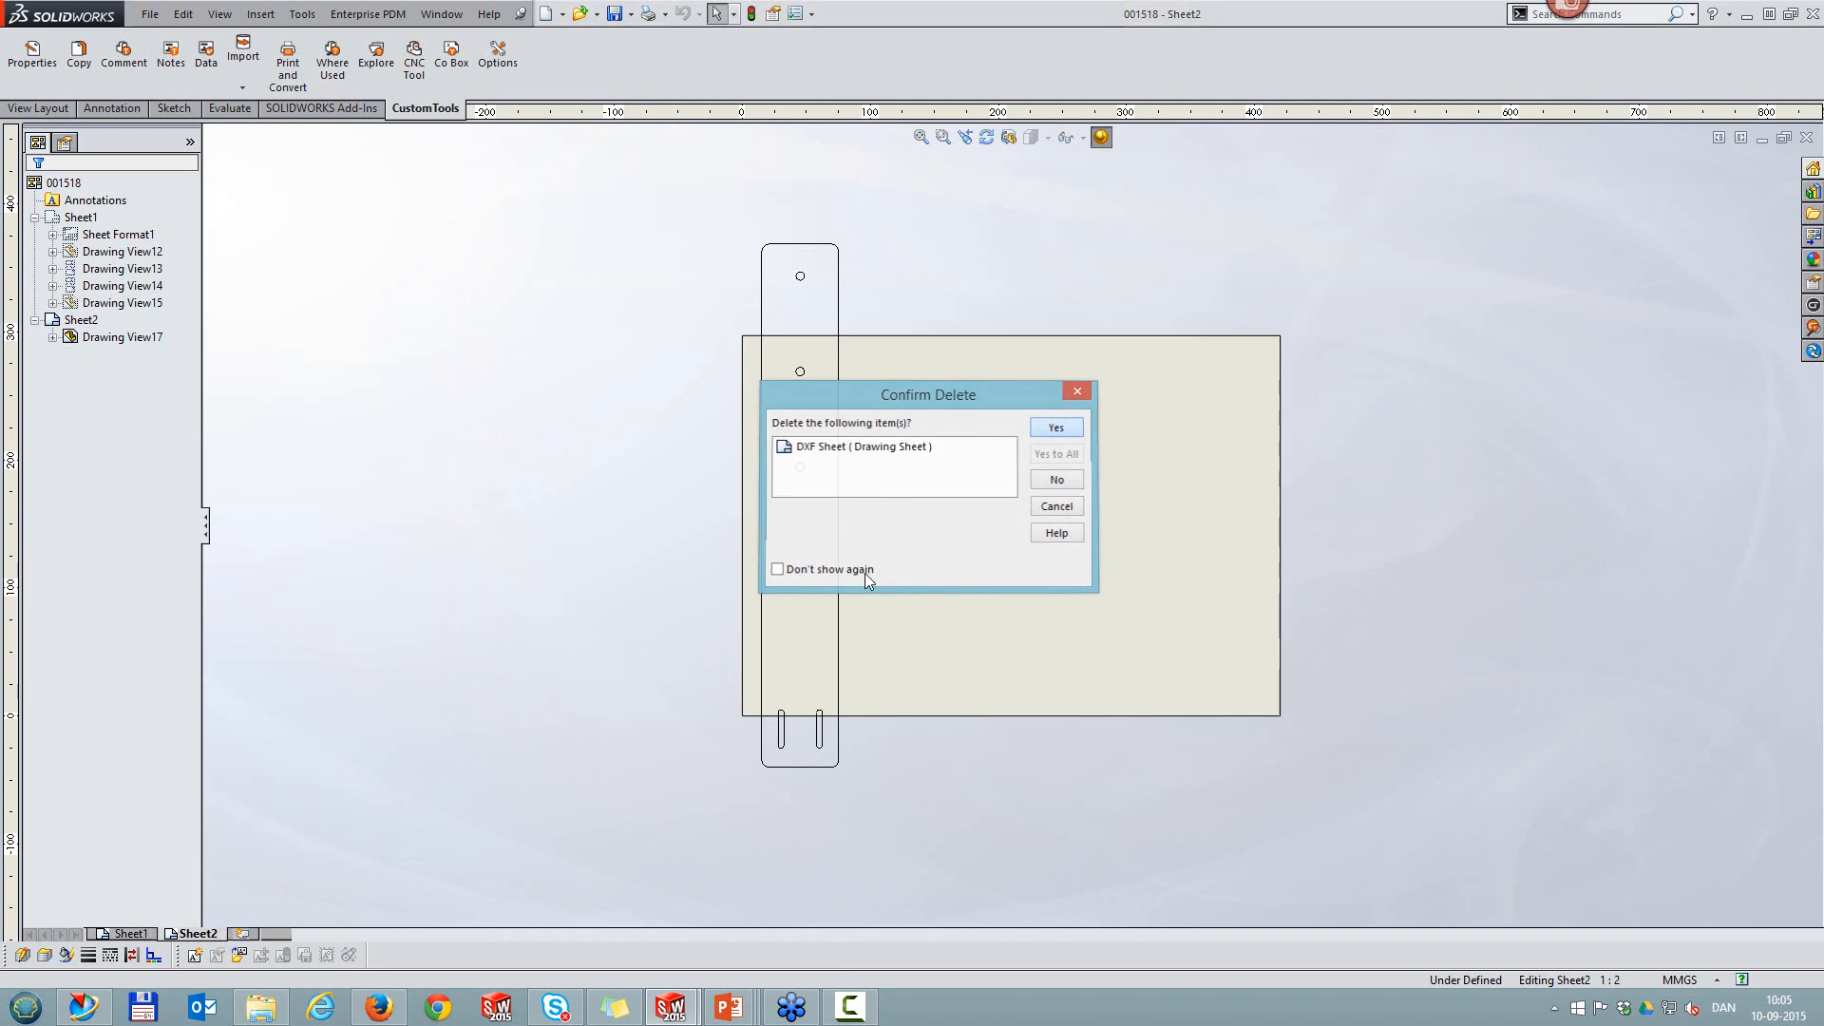
right_click(205, 934)
left_click(253, 851)
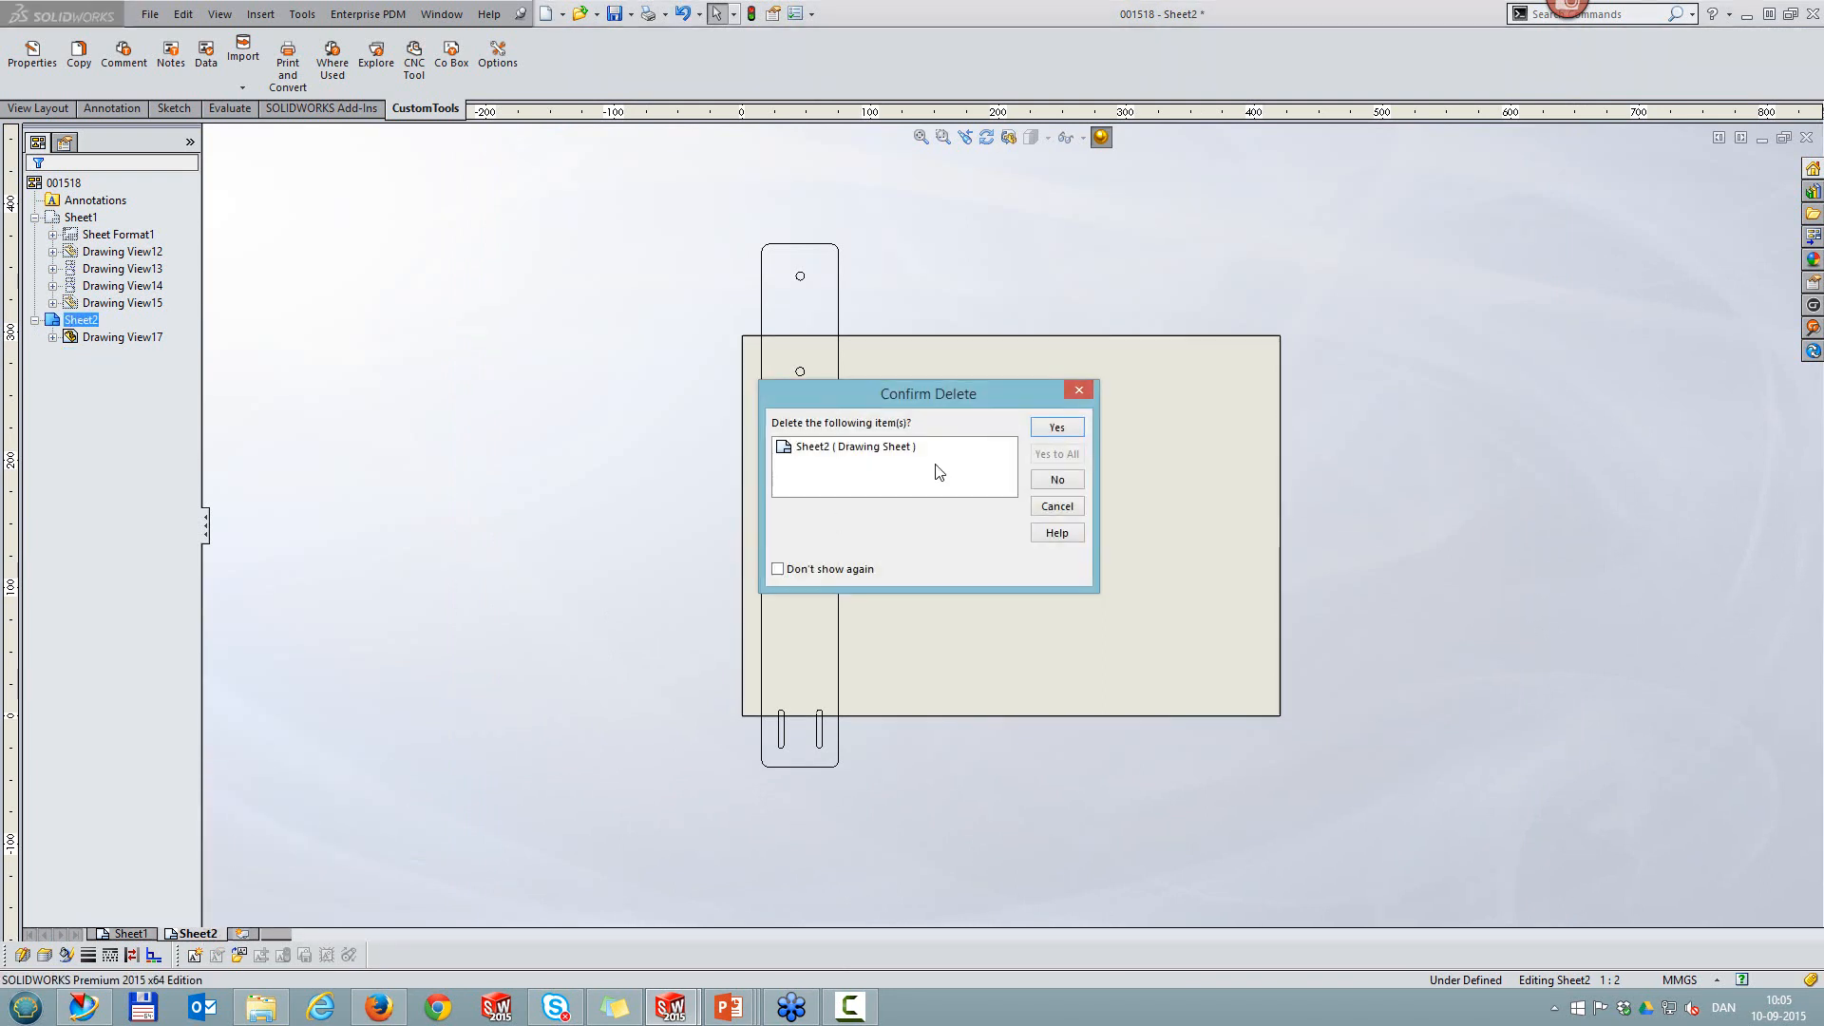
left_click(1058, 430)
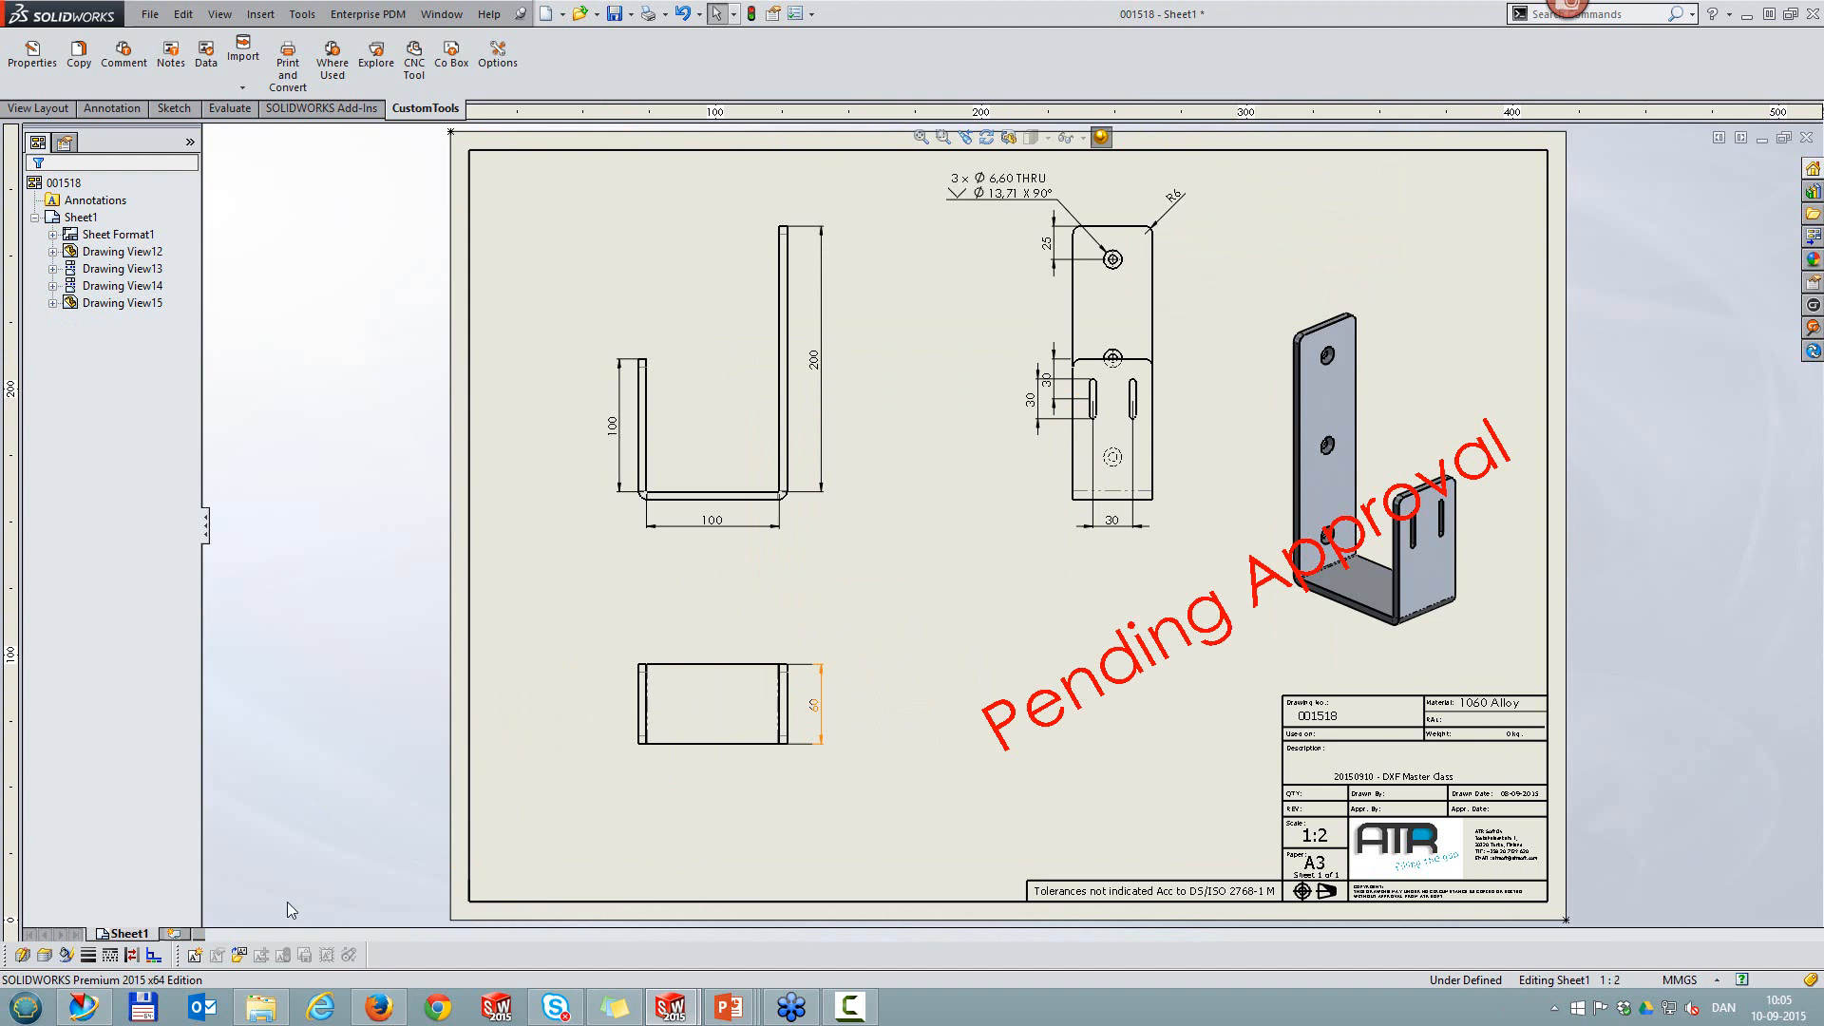
Step: Add a new second sheet to the drawing and delete its sheet format
left_click(174, 935)
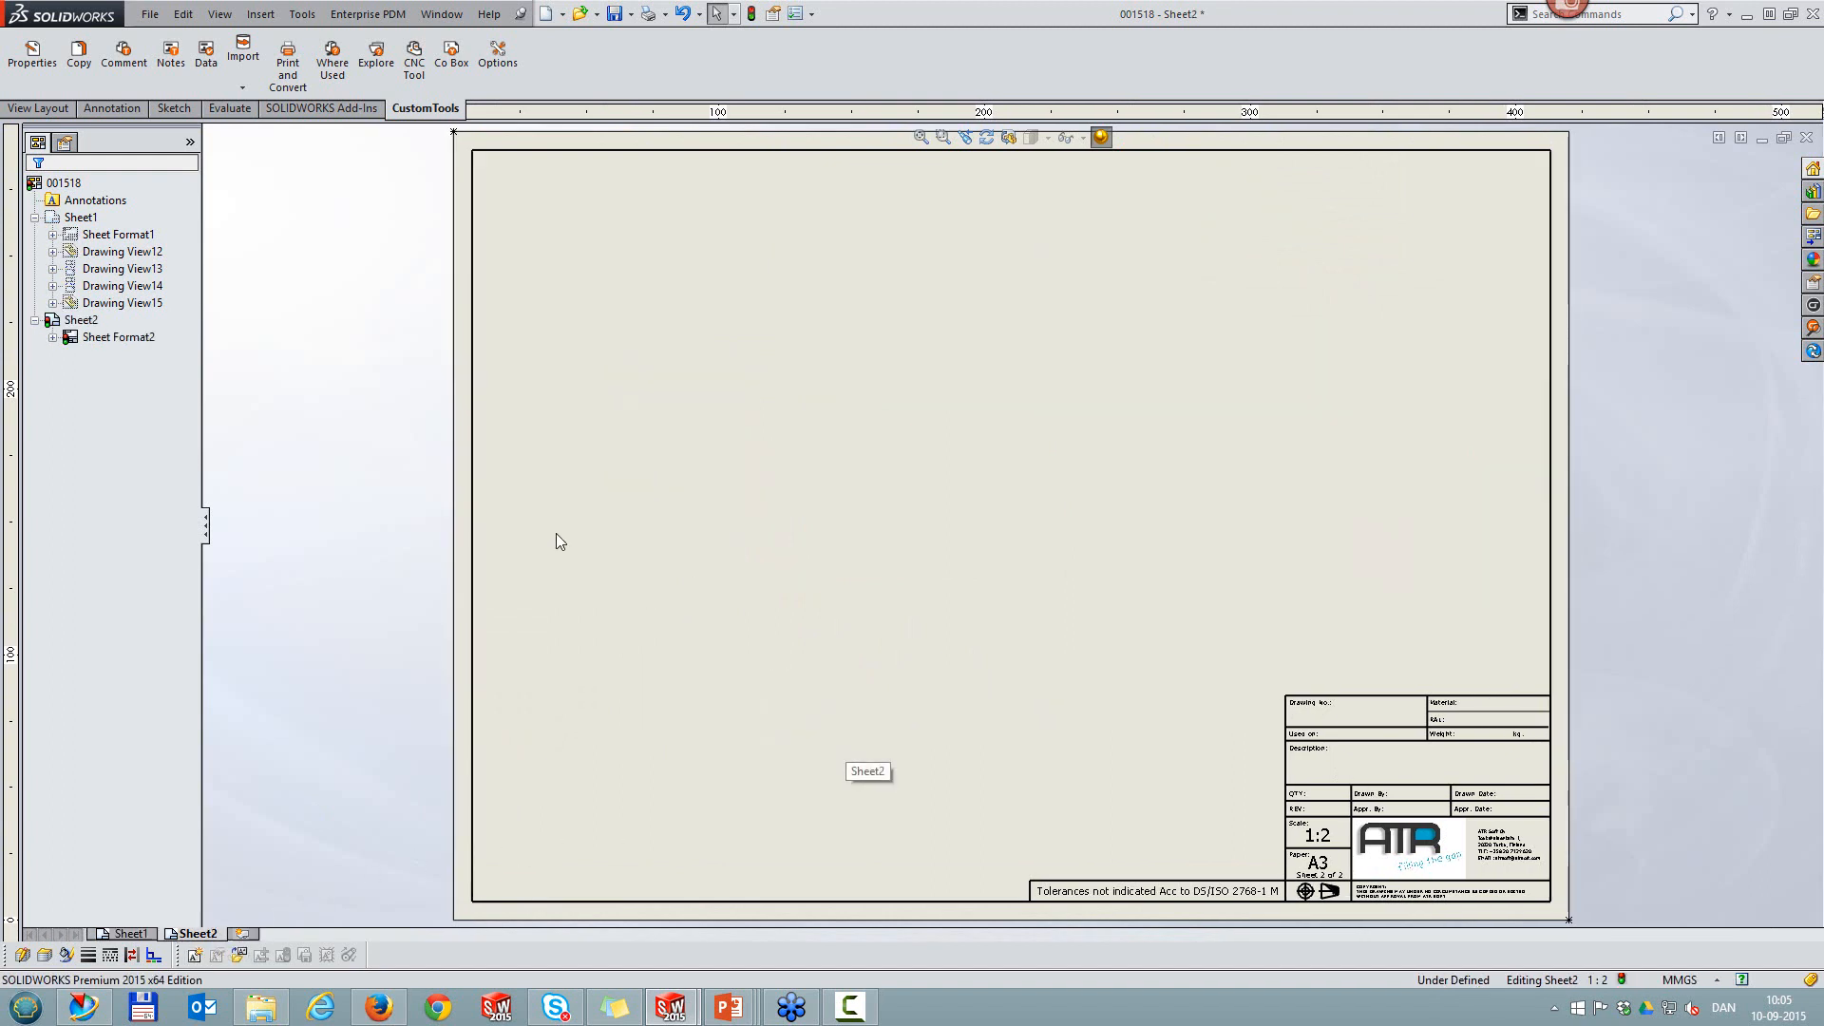
left_click(96, 339)
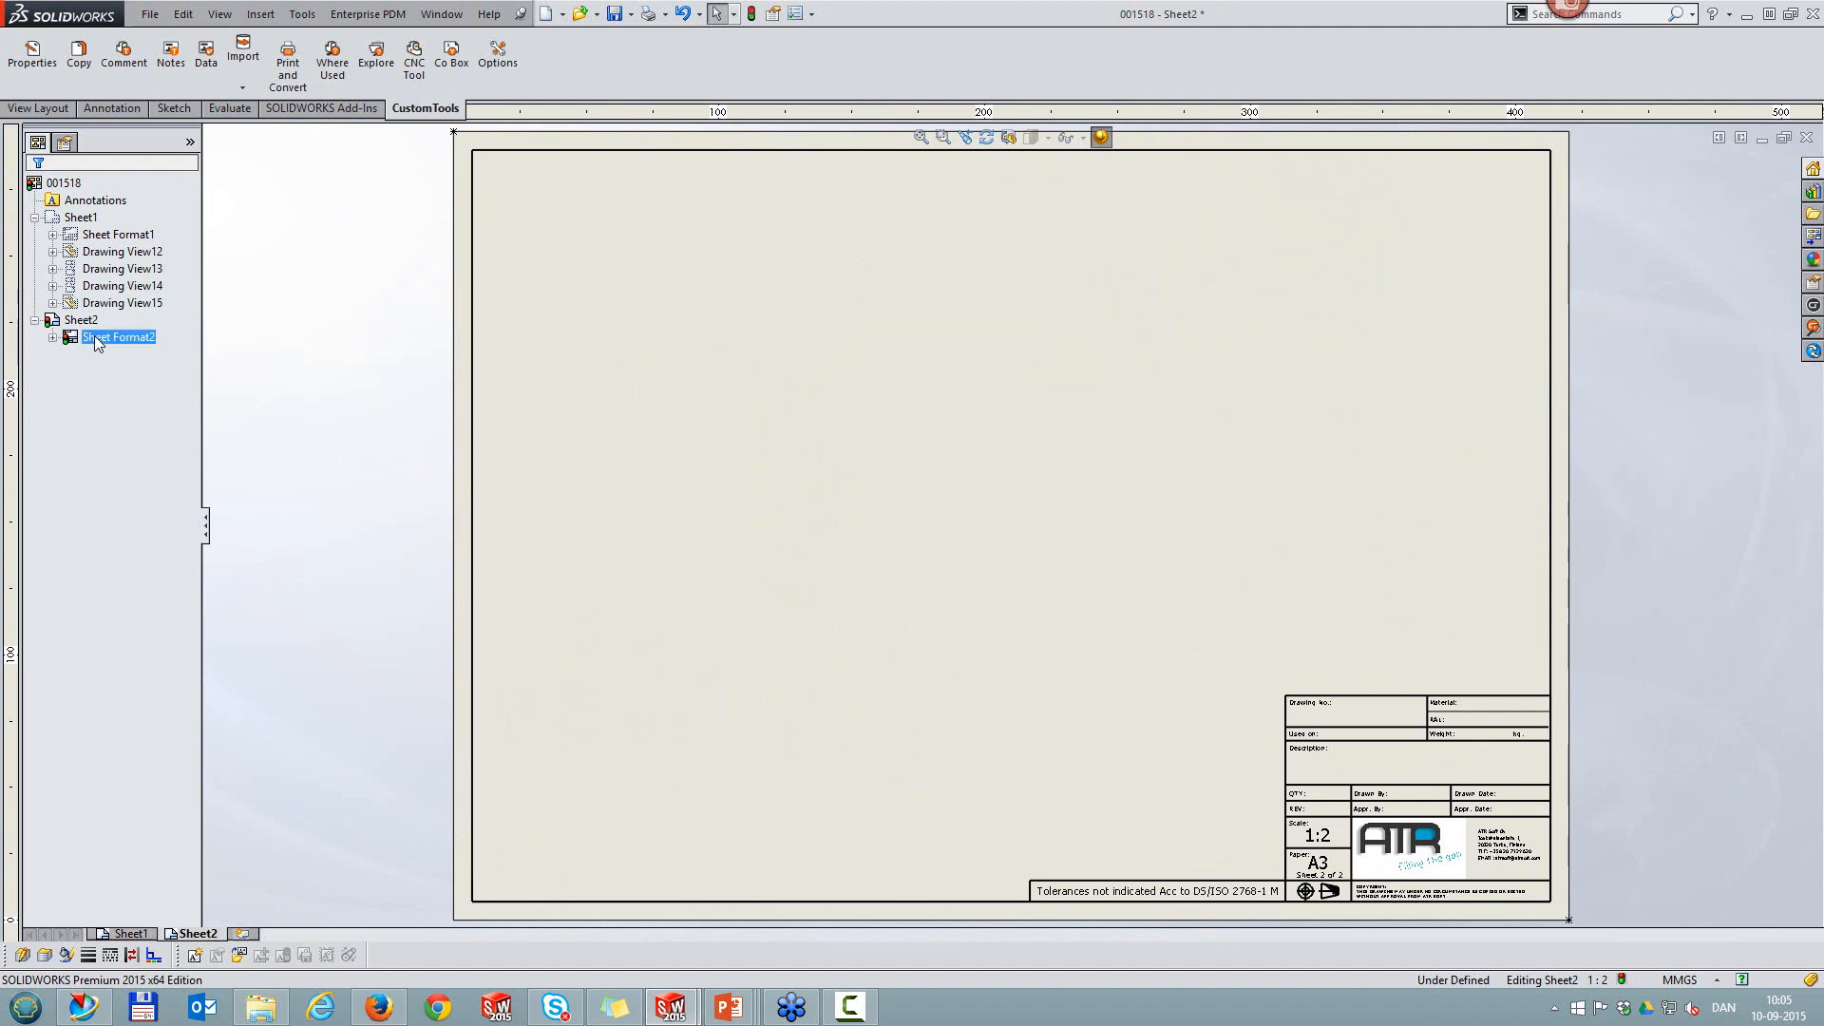
right_click(96, 340)
left_click(163, 503)
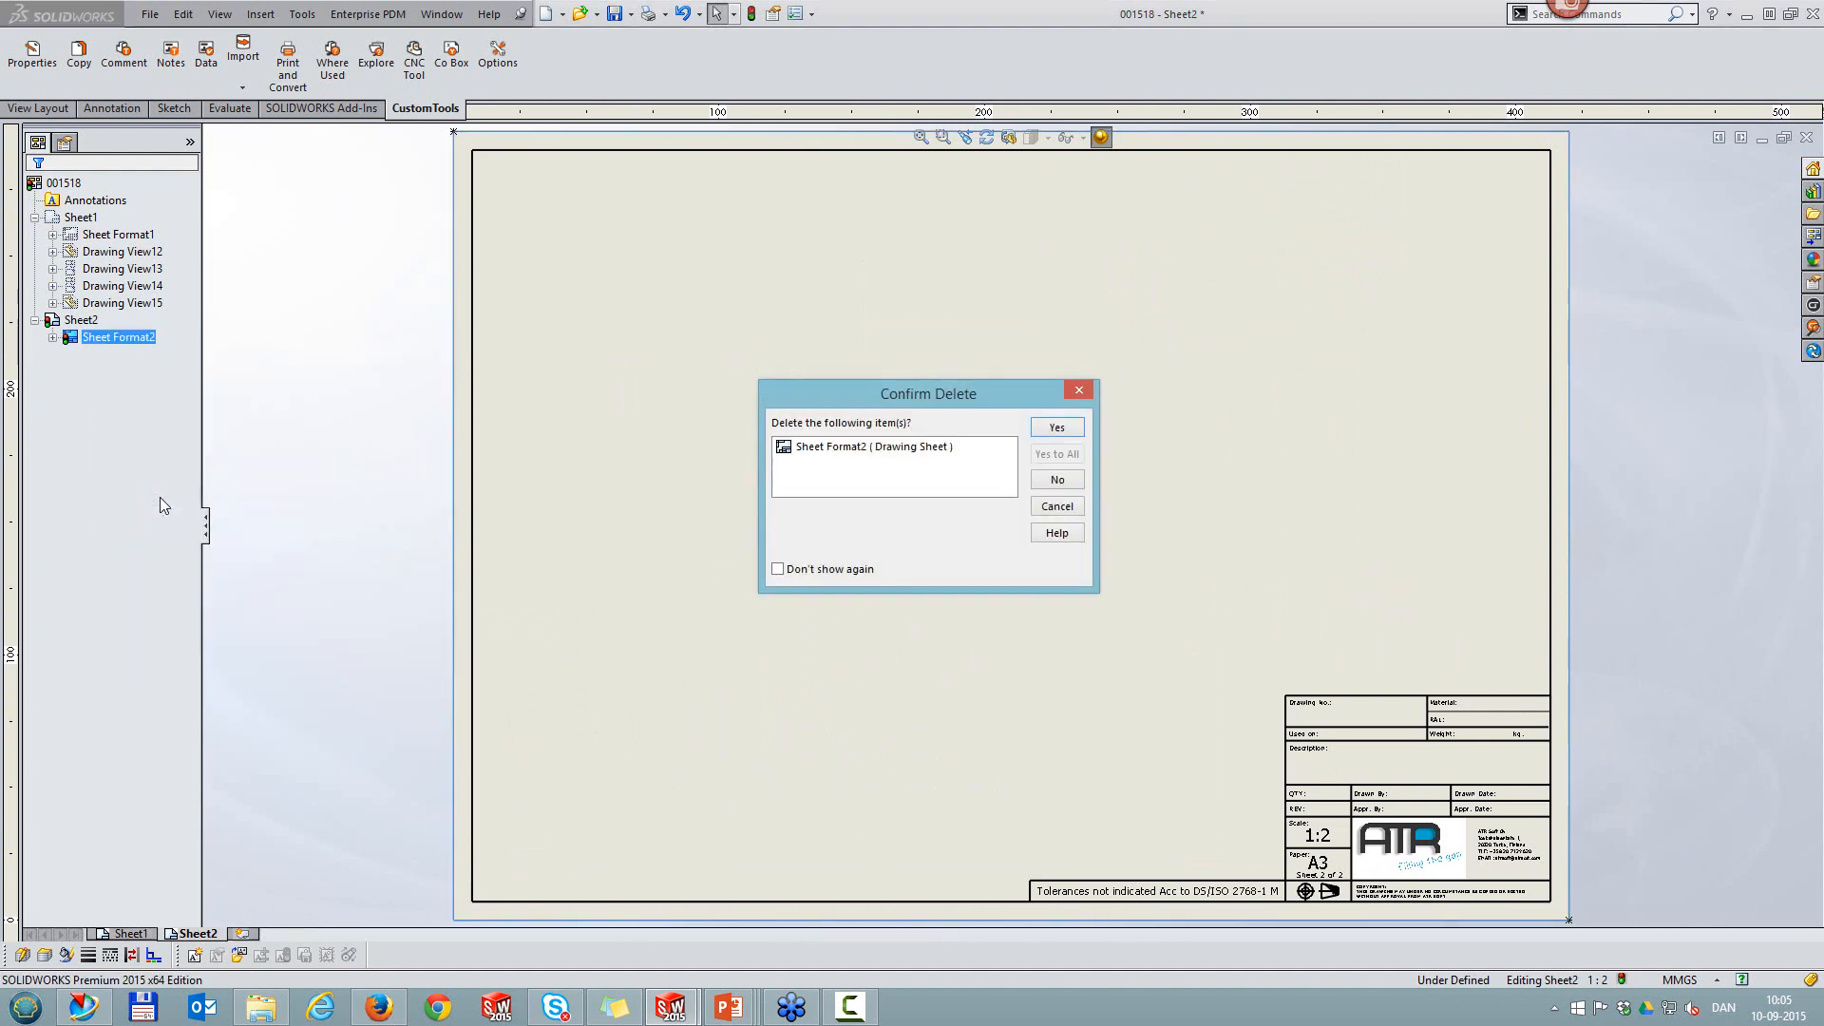
left_click(1063, 428)
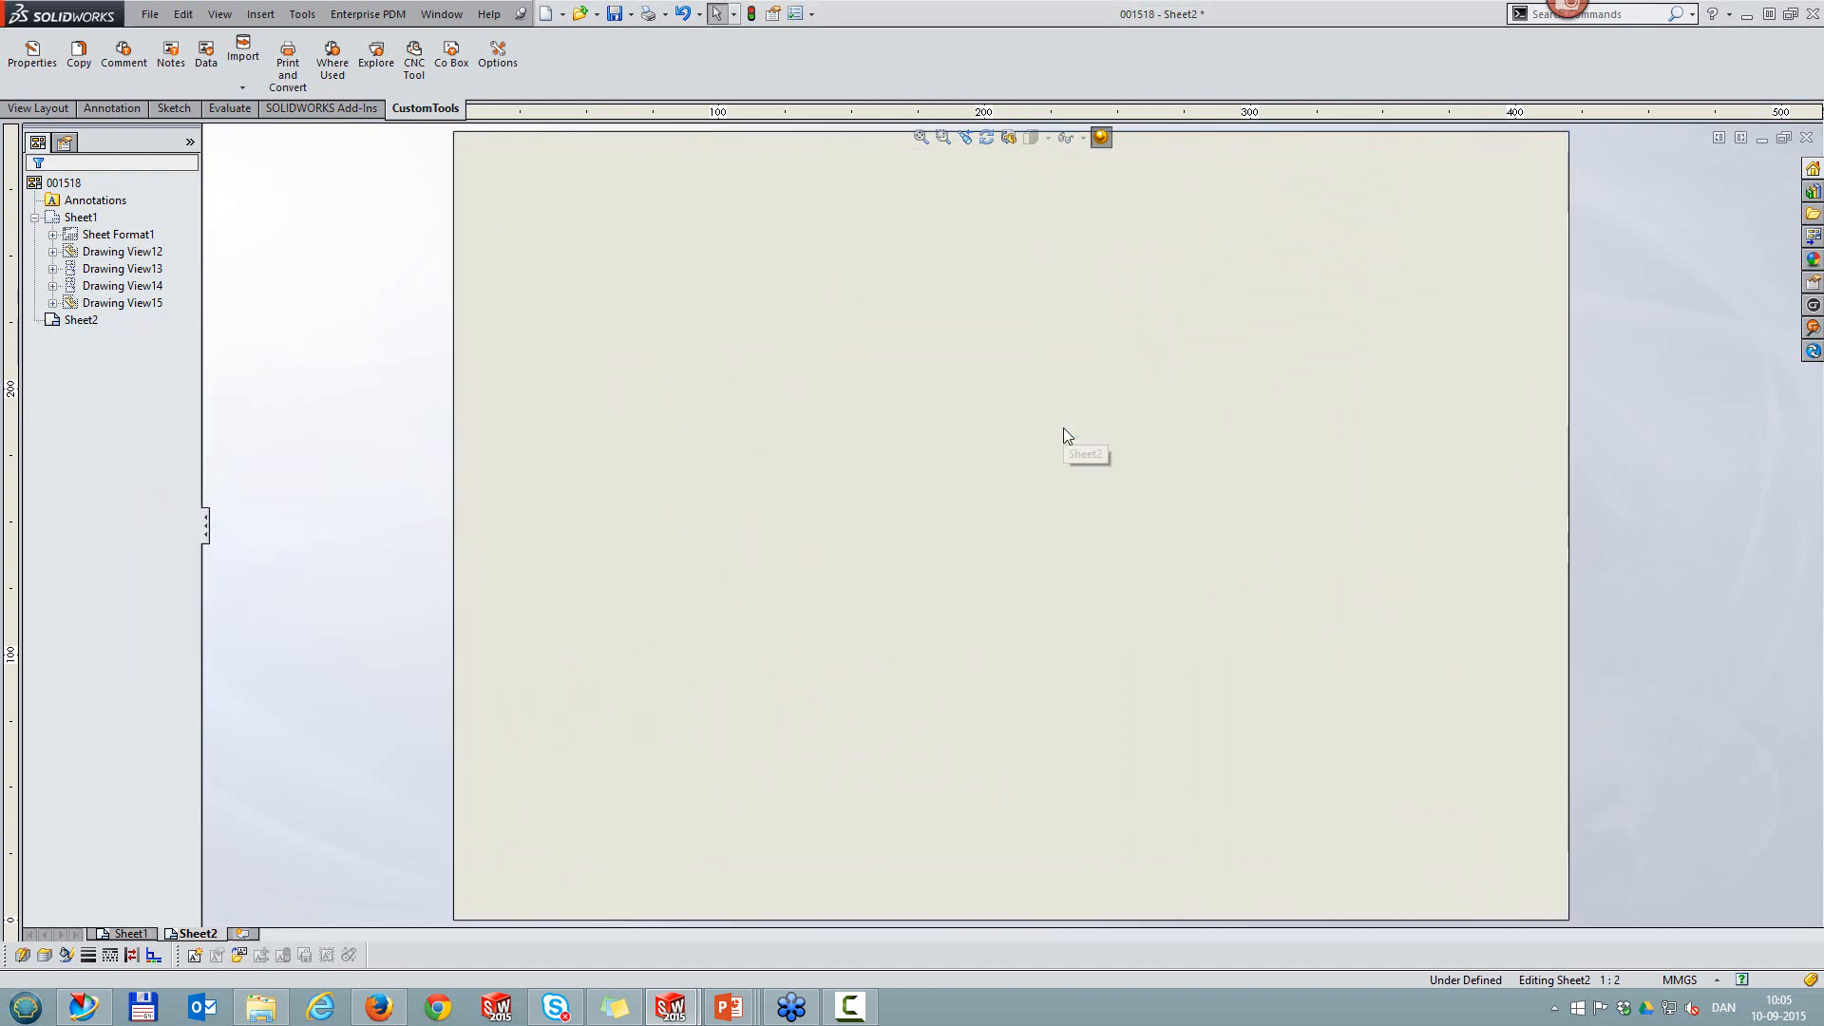
Step: Refresh the view palette for 001518.SLDPRT and place its flat pattern view on Sheet2 without projected views
left_click(1812, 236)
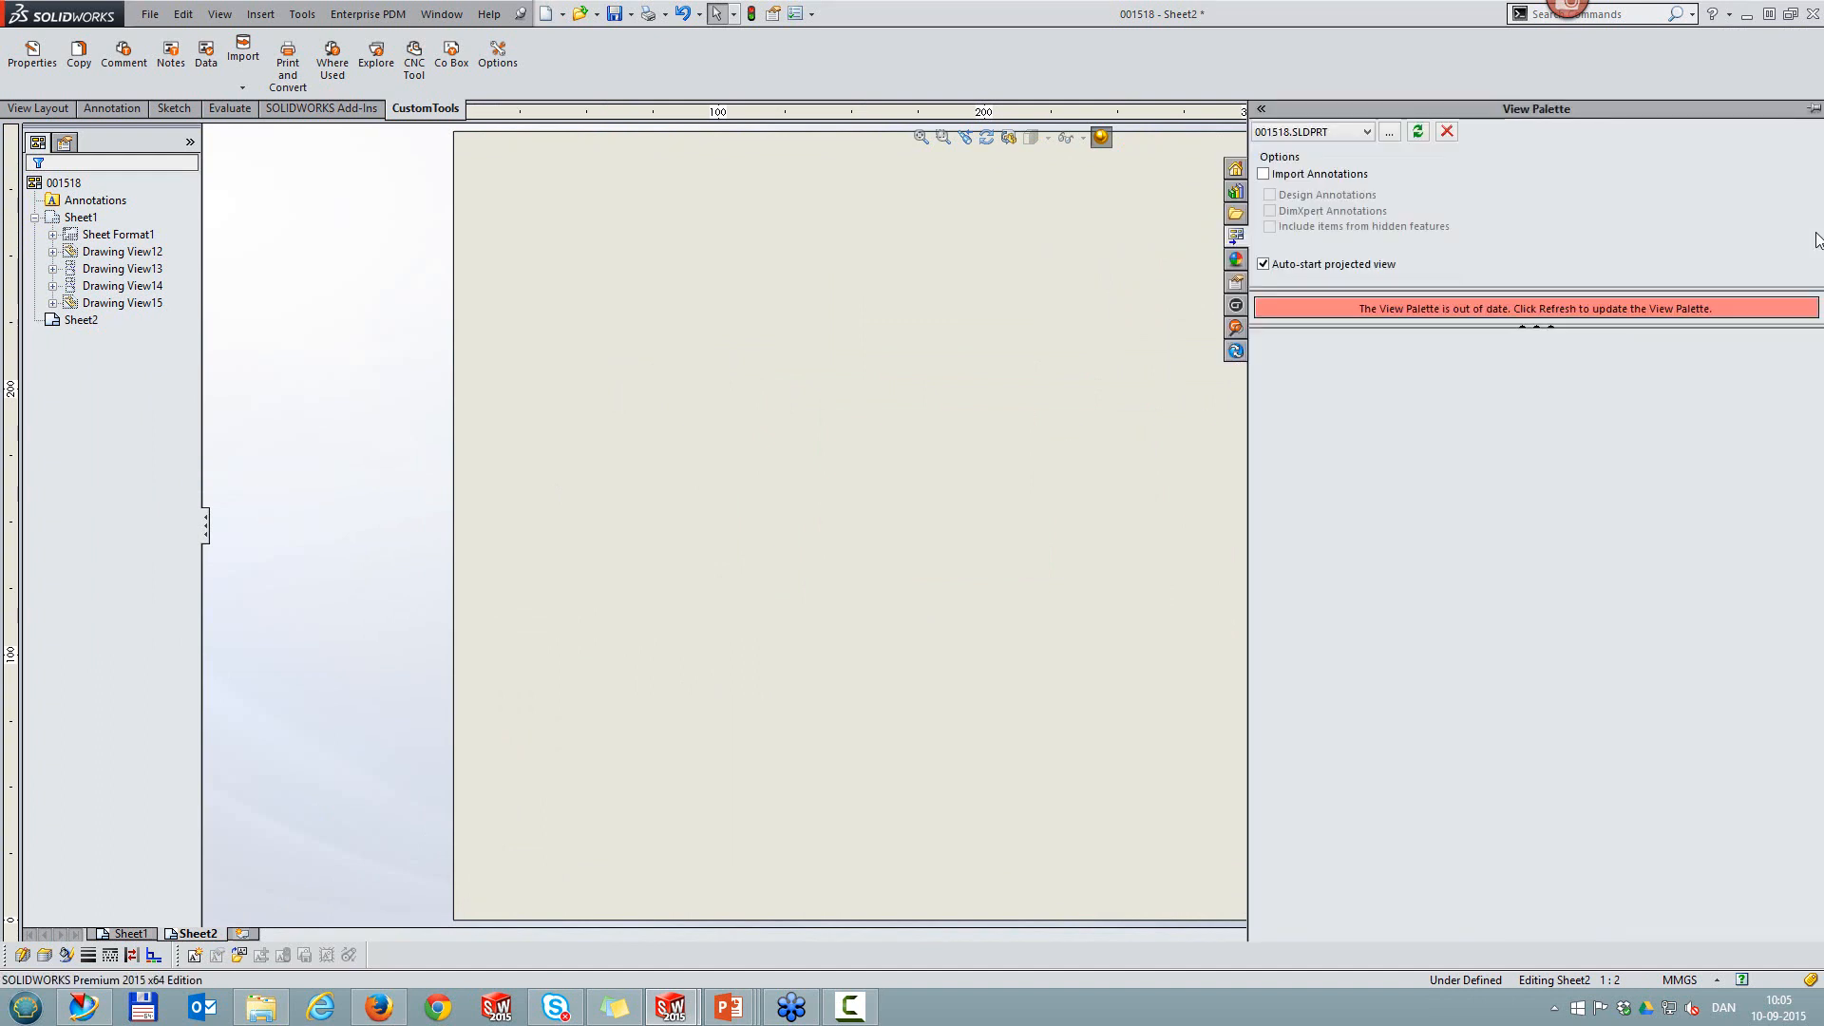
left_click(1417, 132)
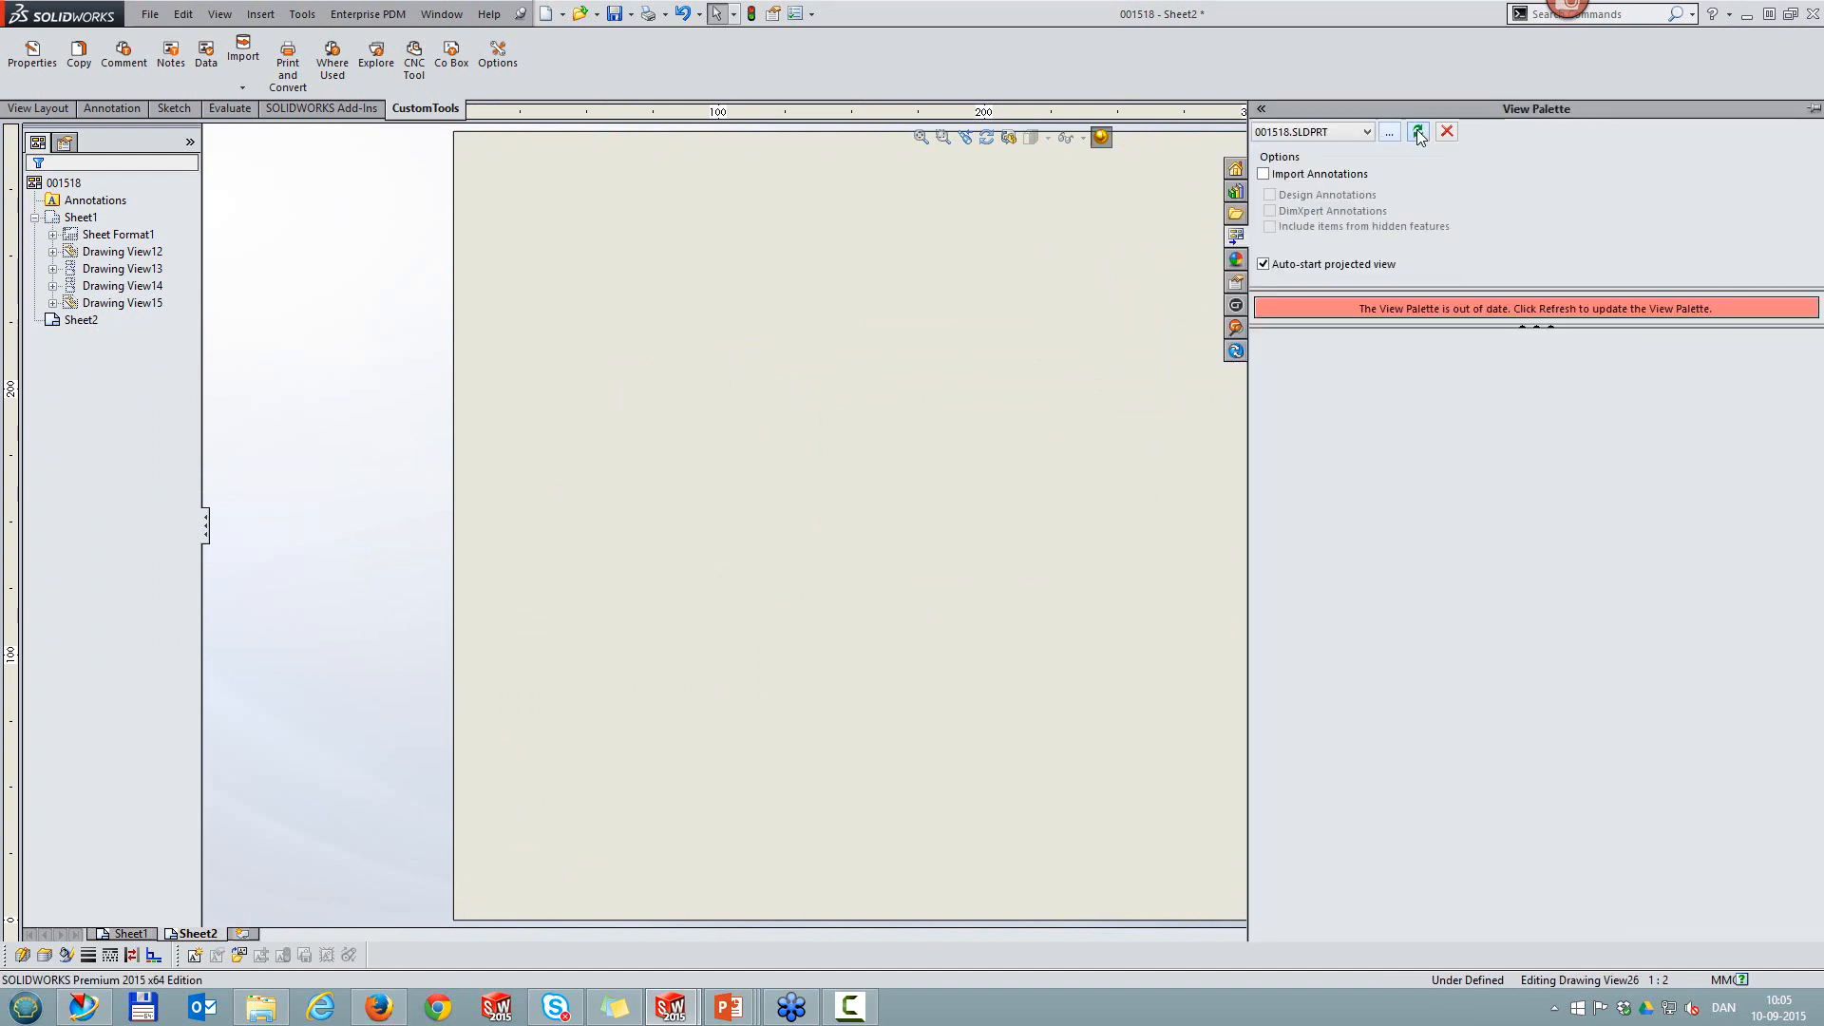
left_click_drag(1461, 378, 767, 386)
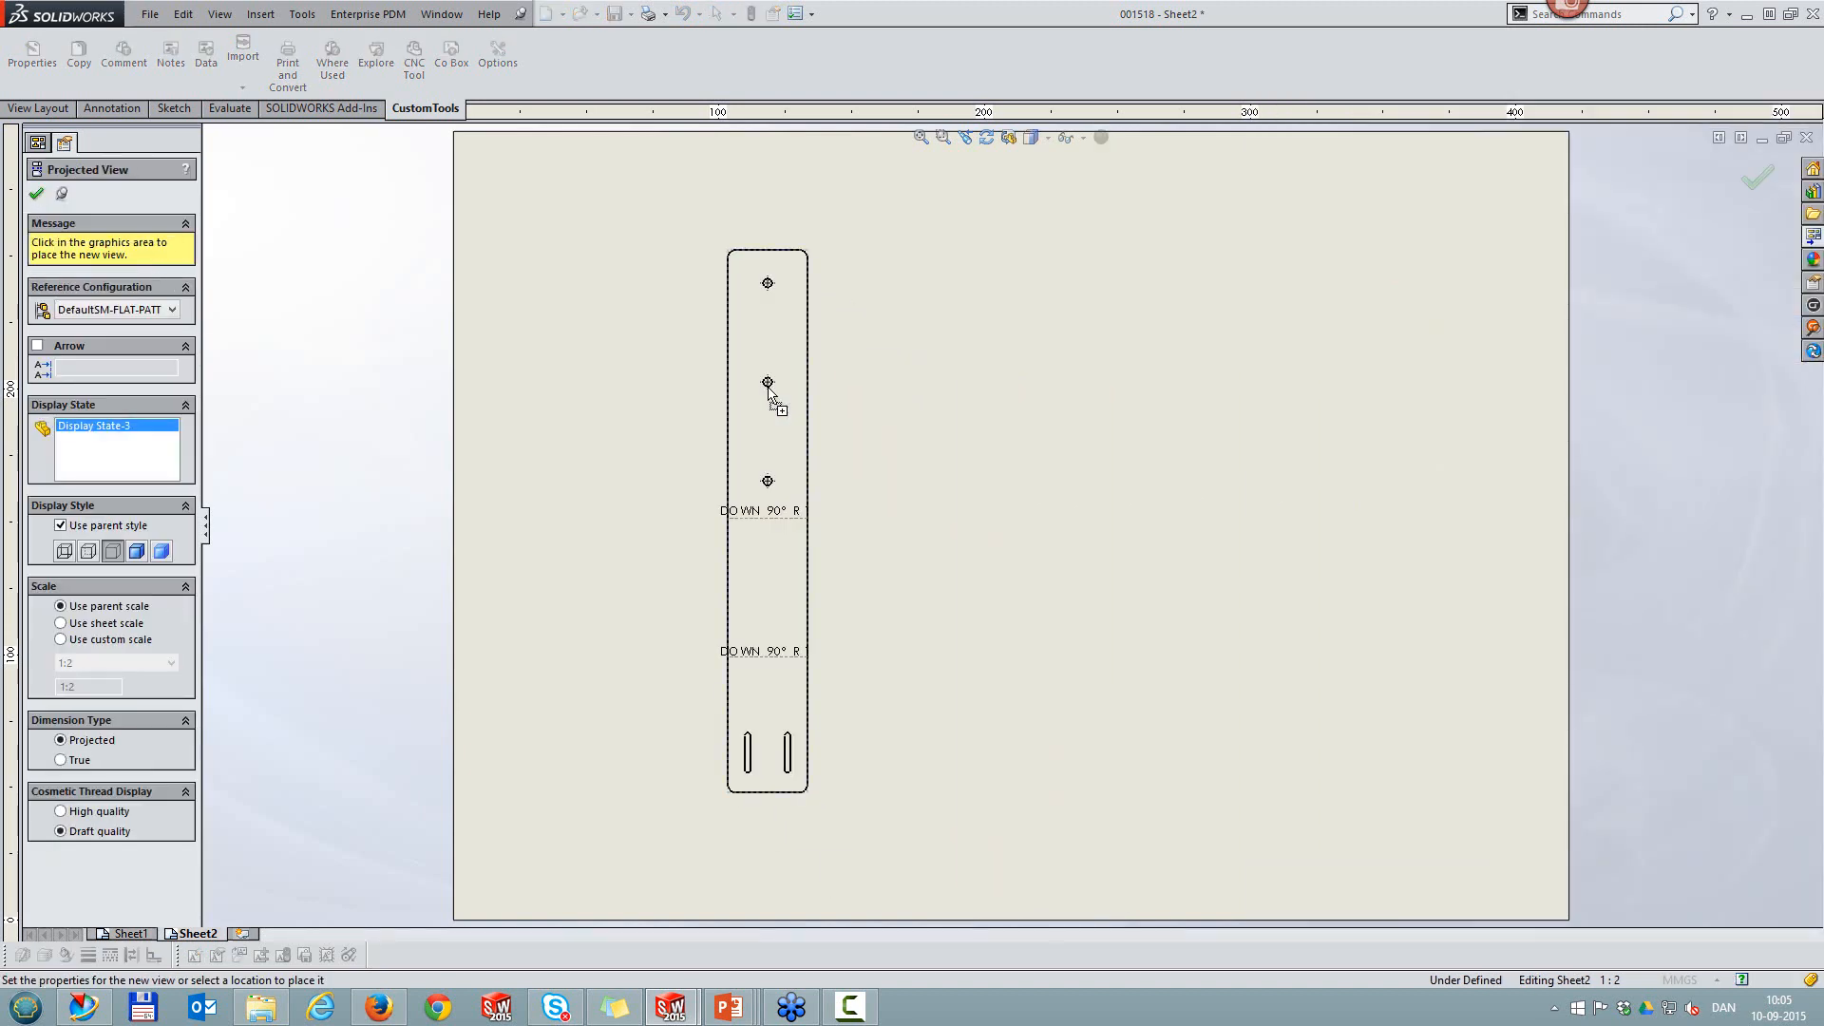
key("Escape")
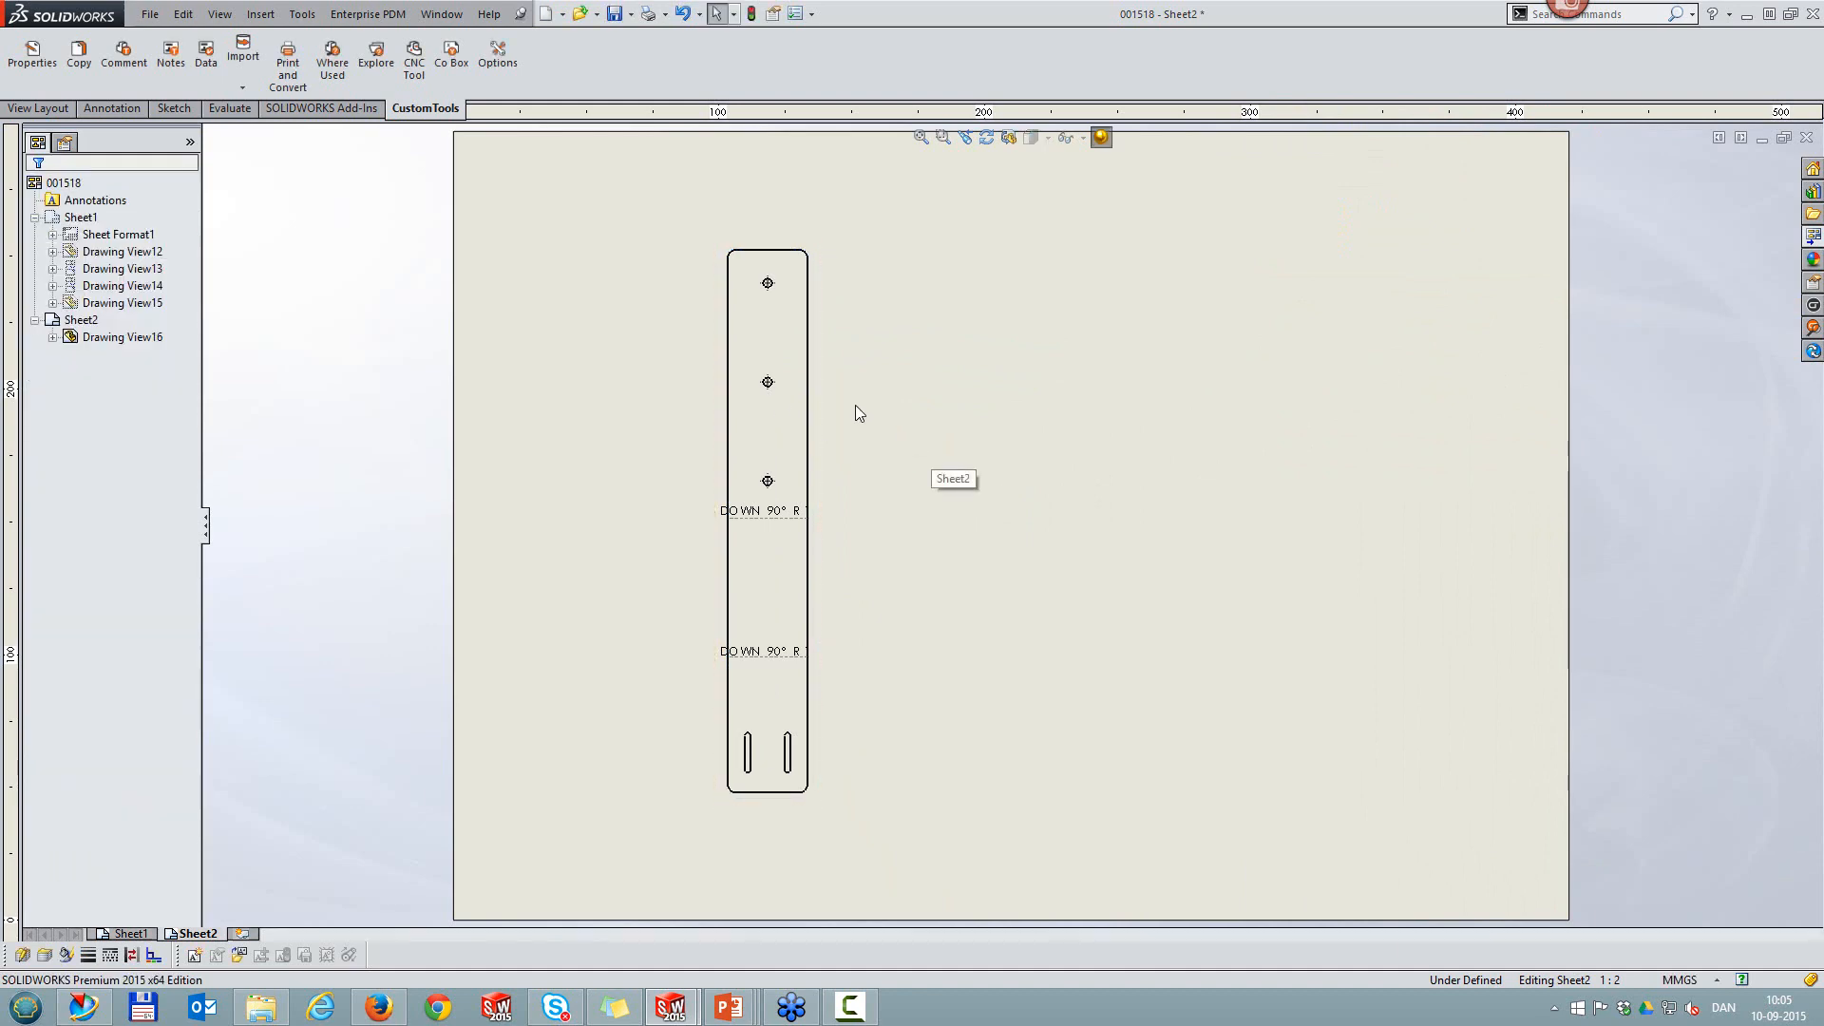
Step: Set the flat pattern view to a custom scale of 1:1 and turn off its bend notes
left_click(817, 373)
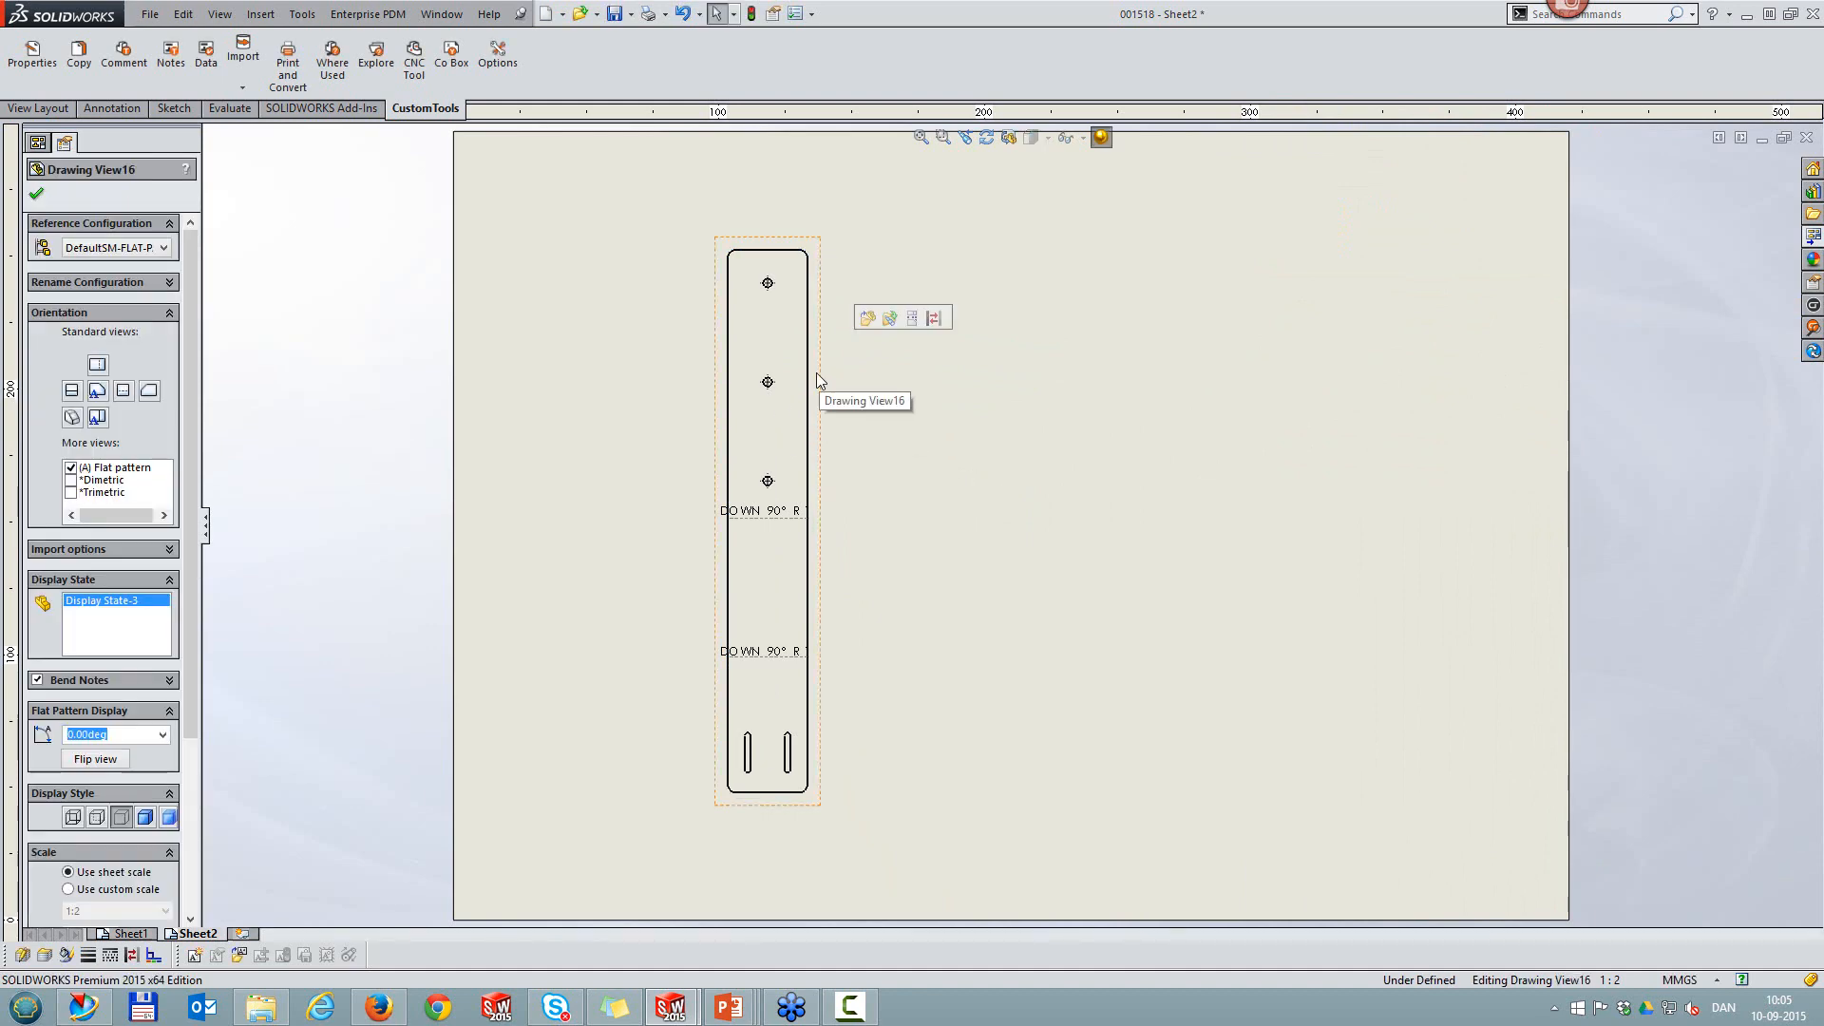
left_click(124, 890)
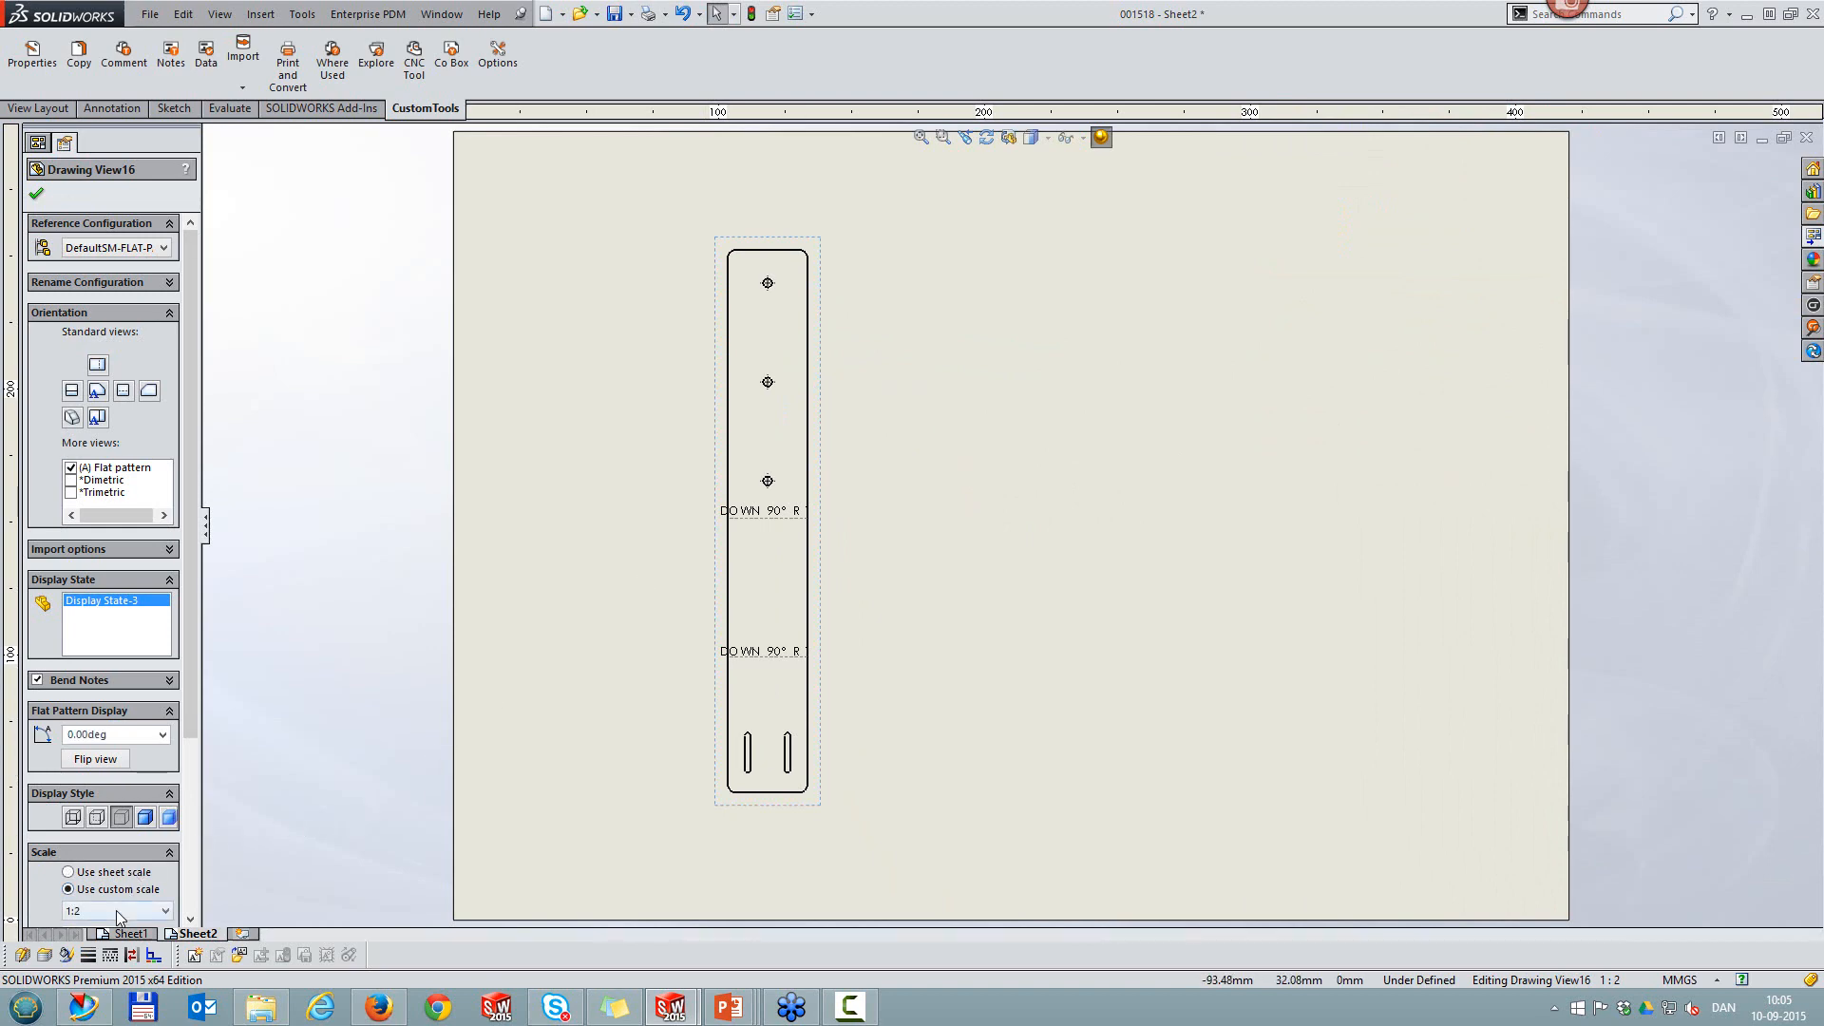
left_click(116, 909)
left_click(81, 761)
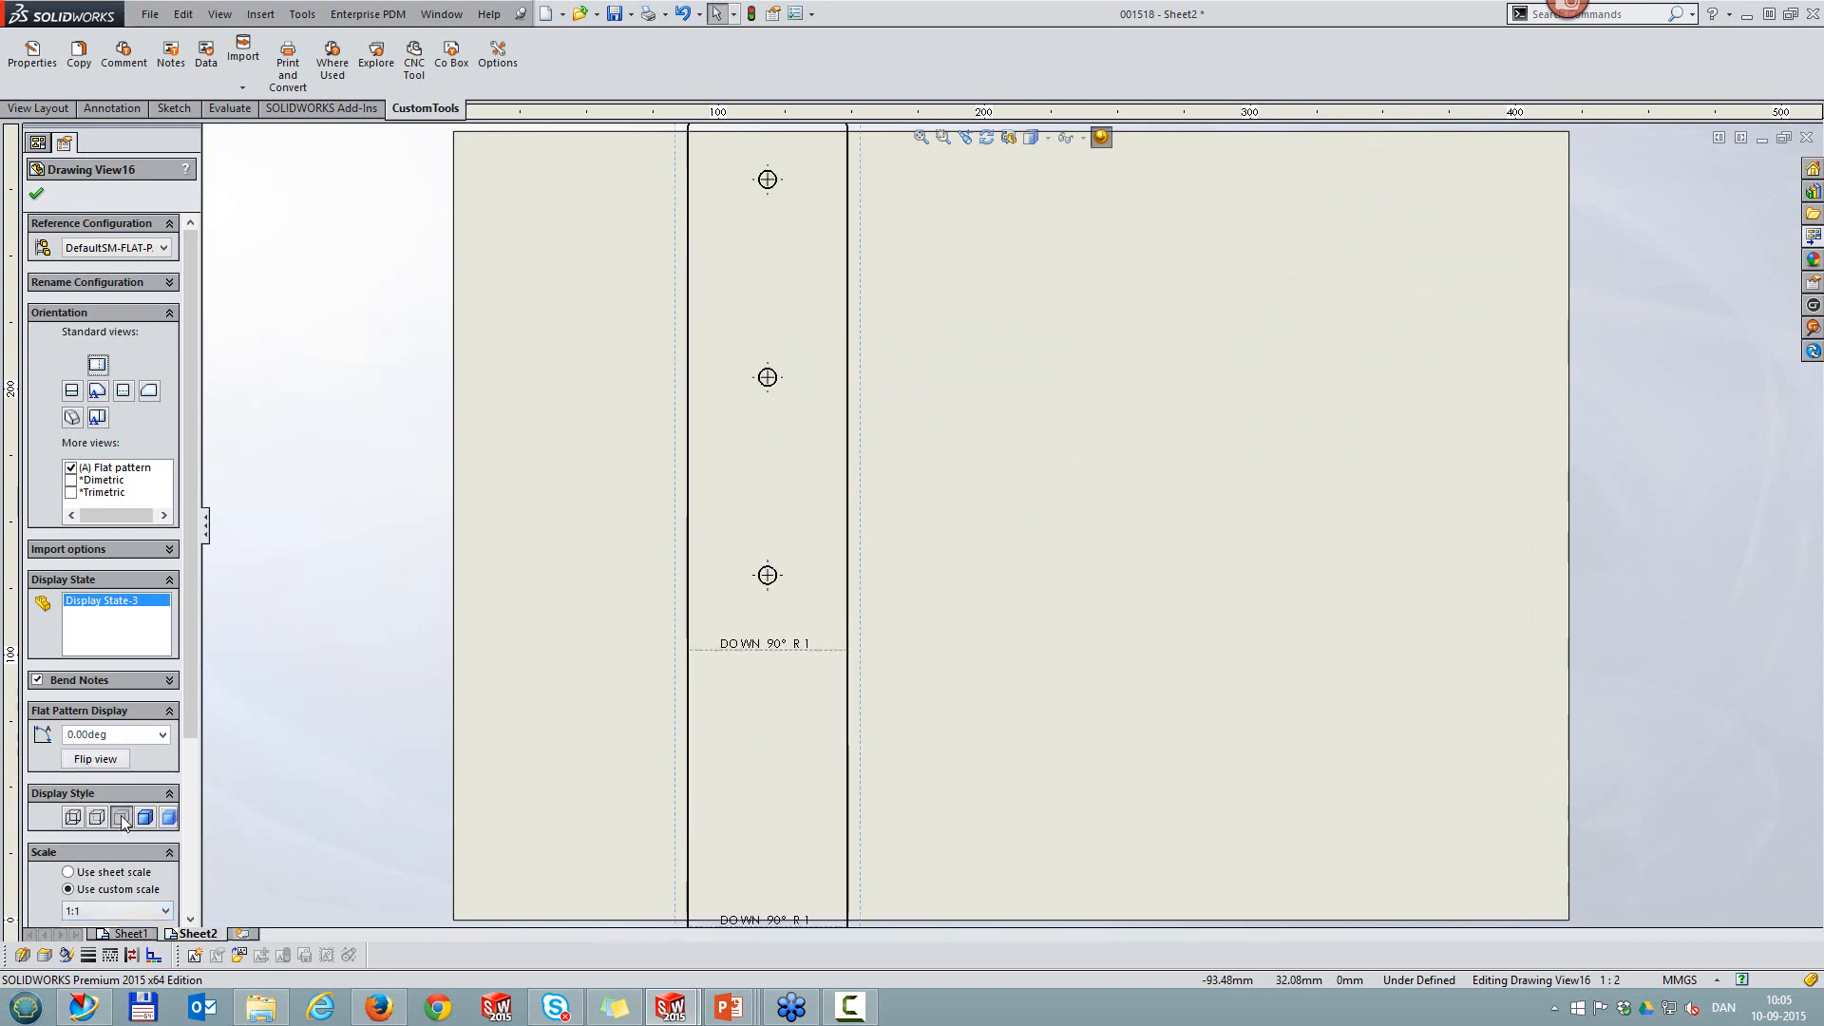
left_click(64, 683)
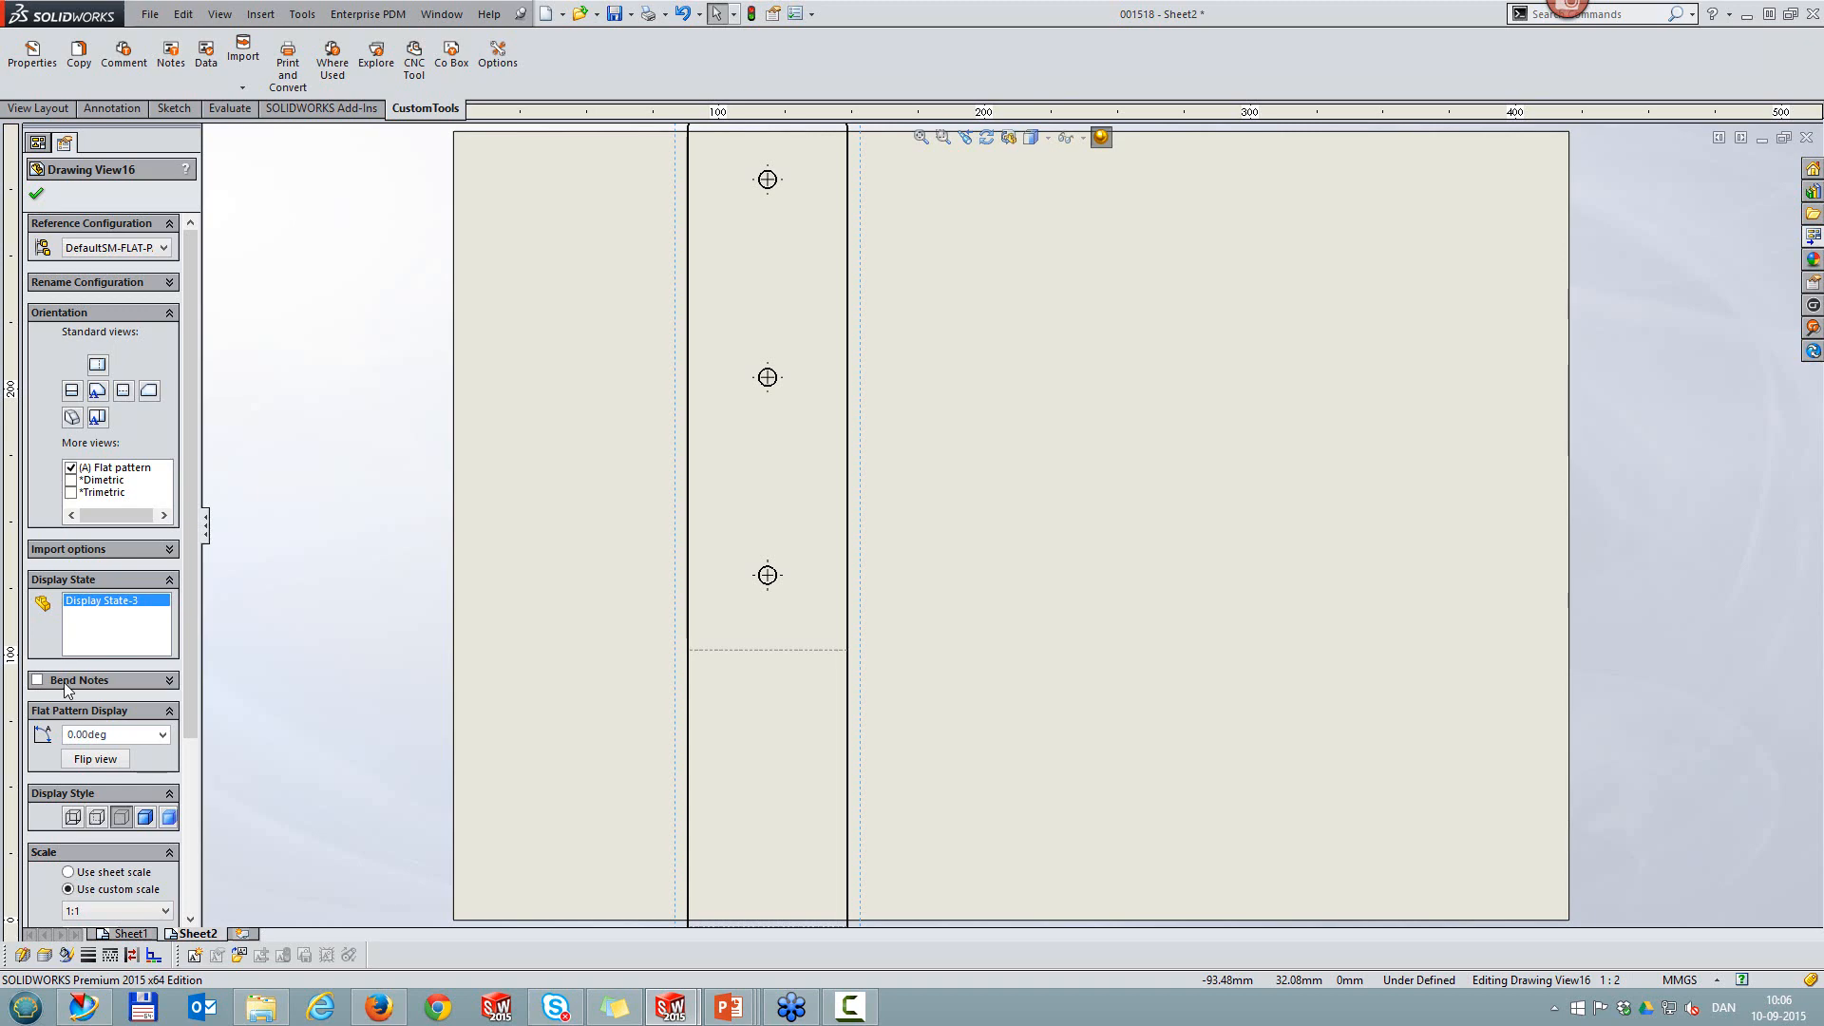
left_click(36, 196)
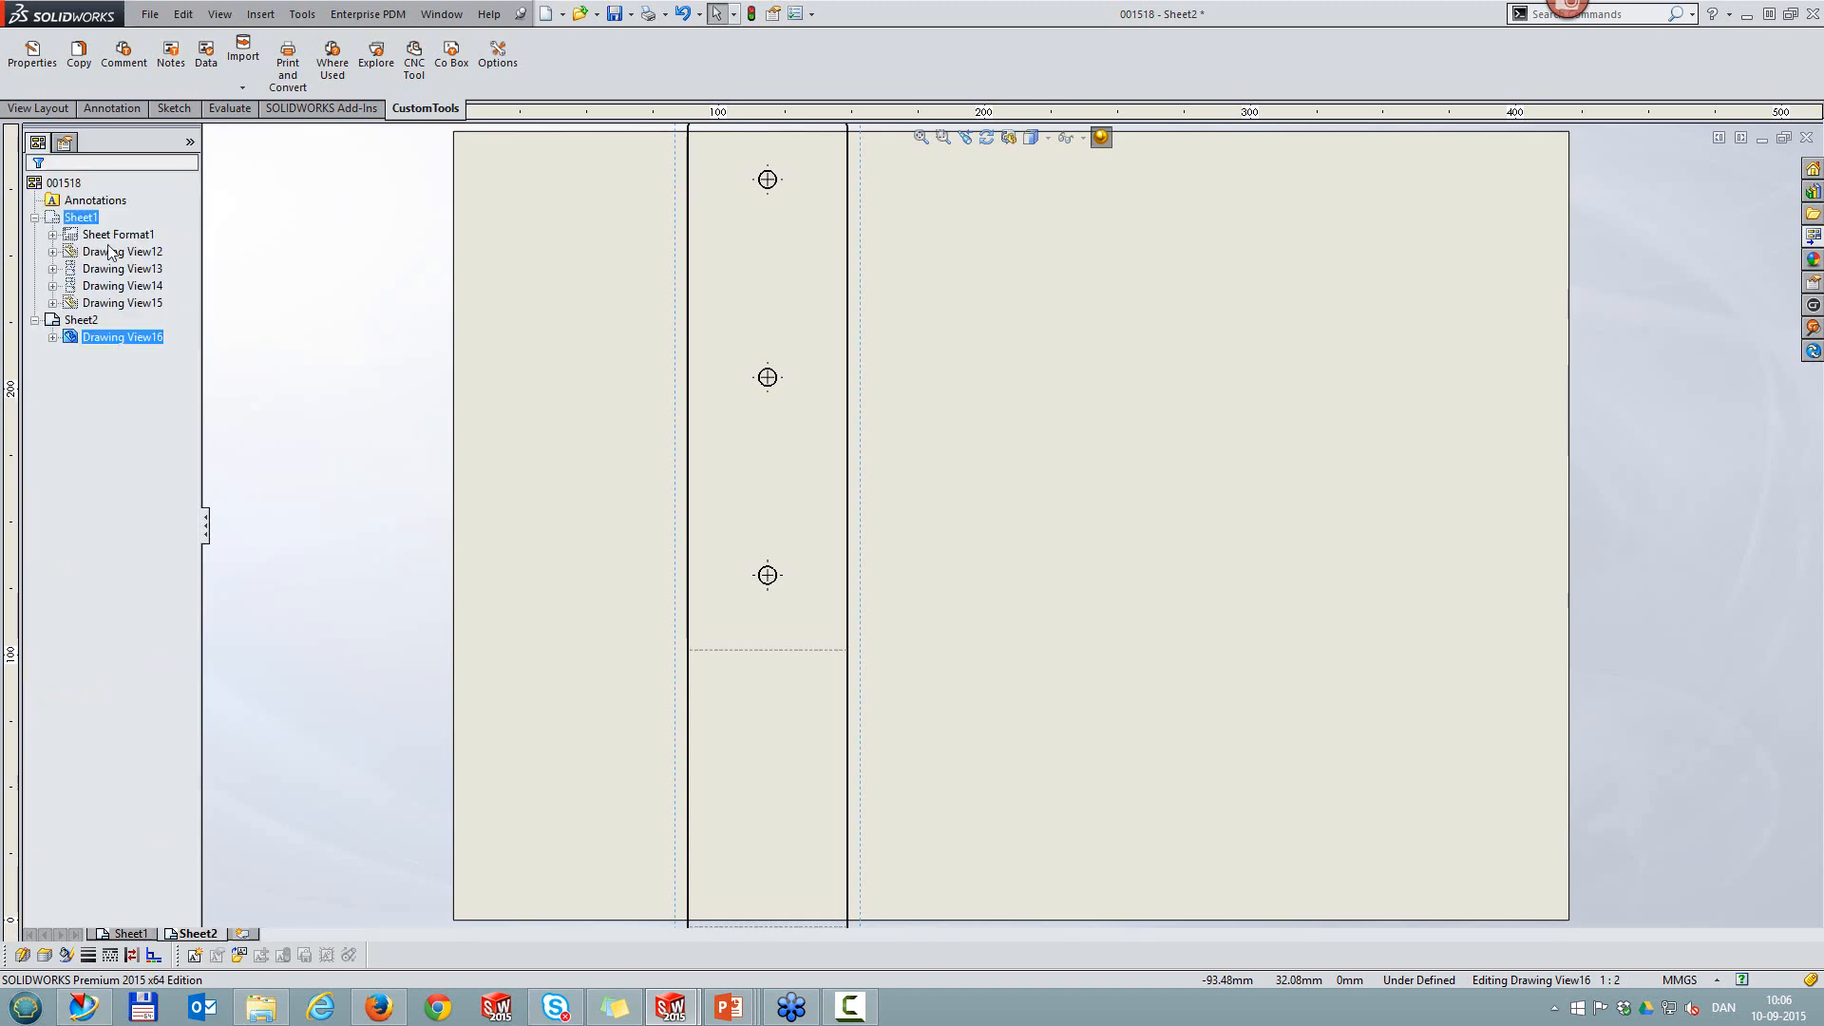
Step: Hide the bend lines sketch of the flat pattern in the drawing view on Sheet2
left_click(53, 337)
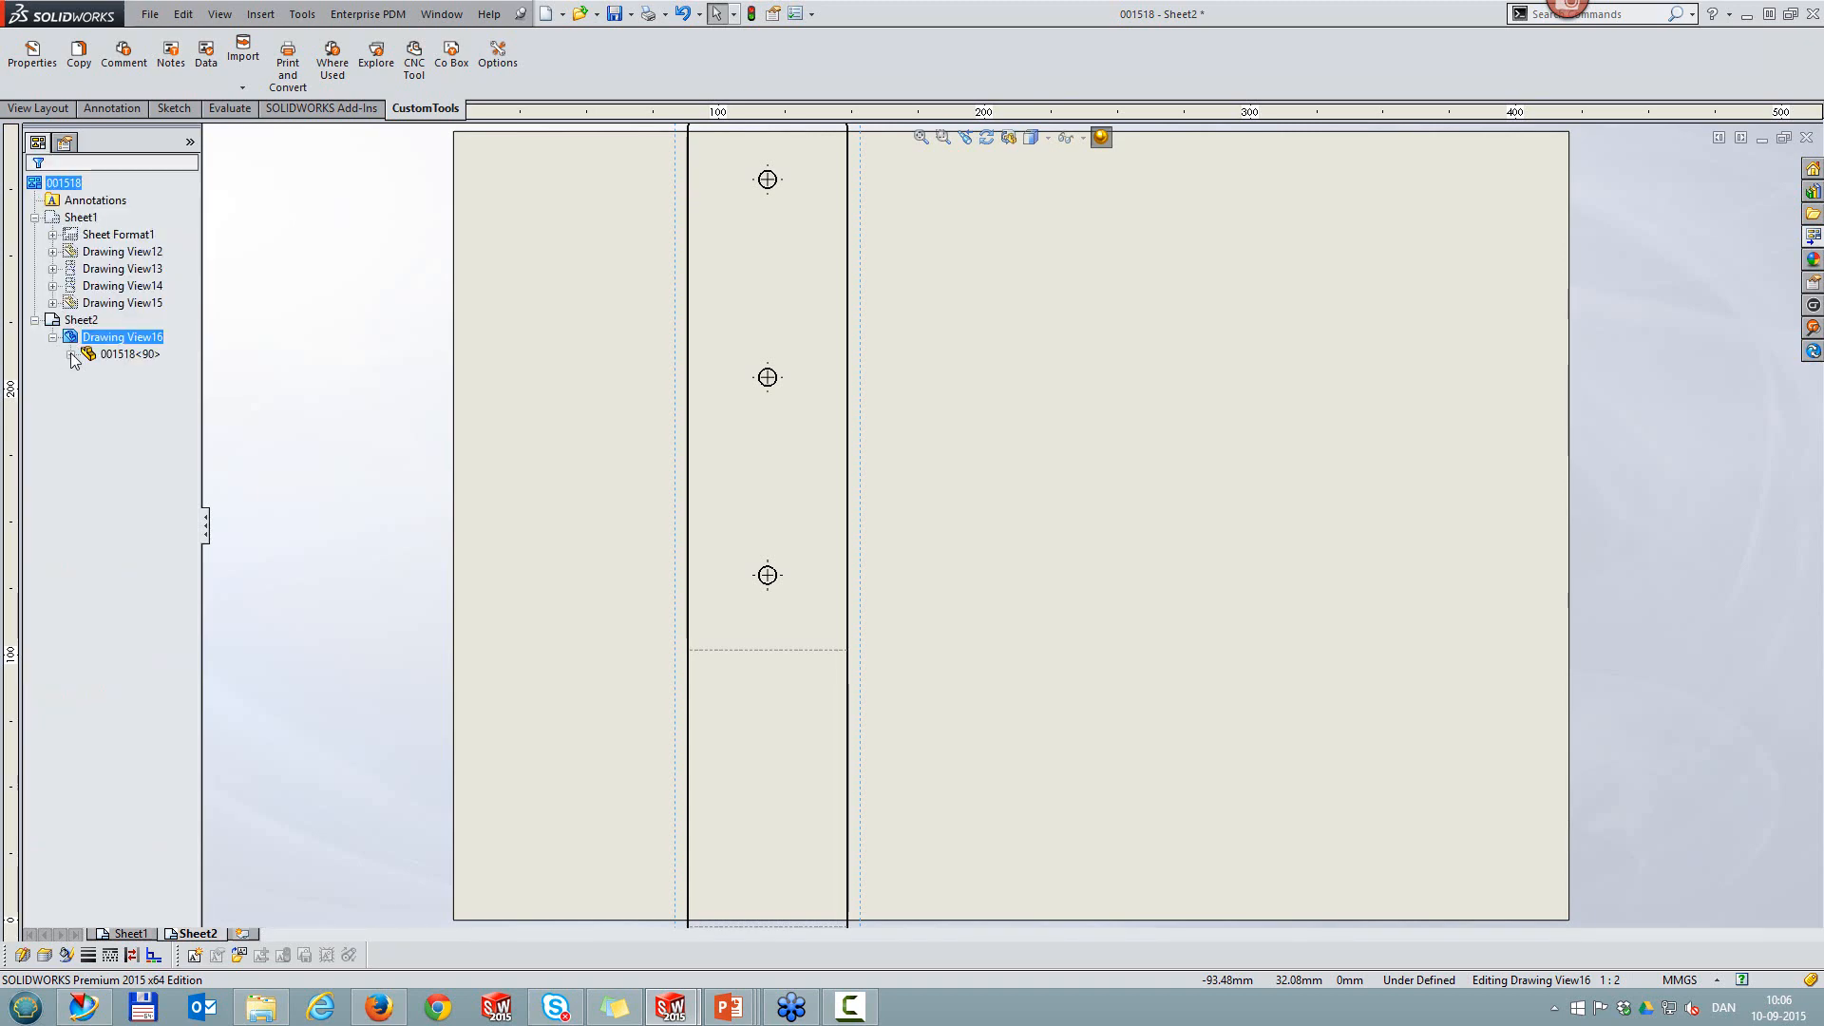
left_click(70, 353)
left_click(88, 611)
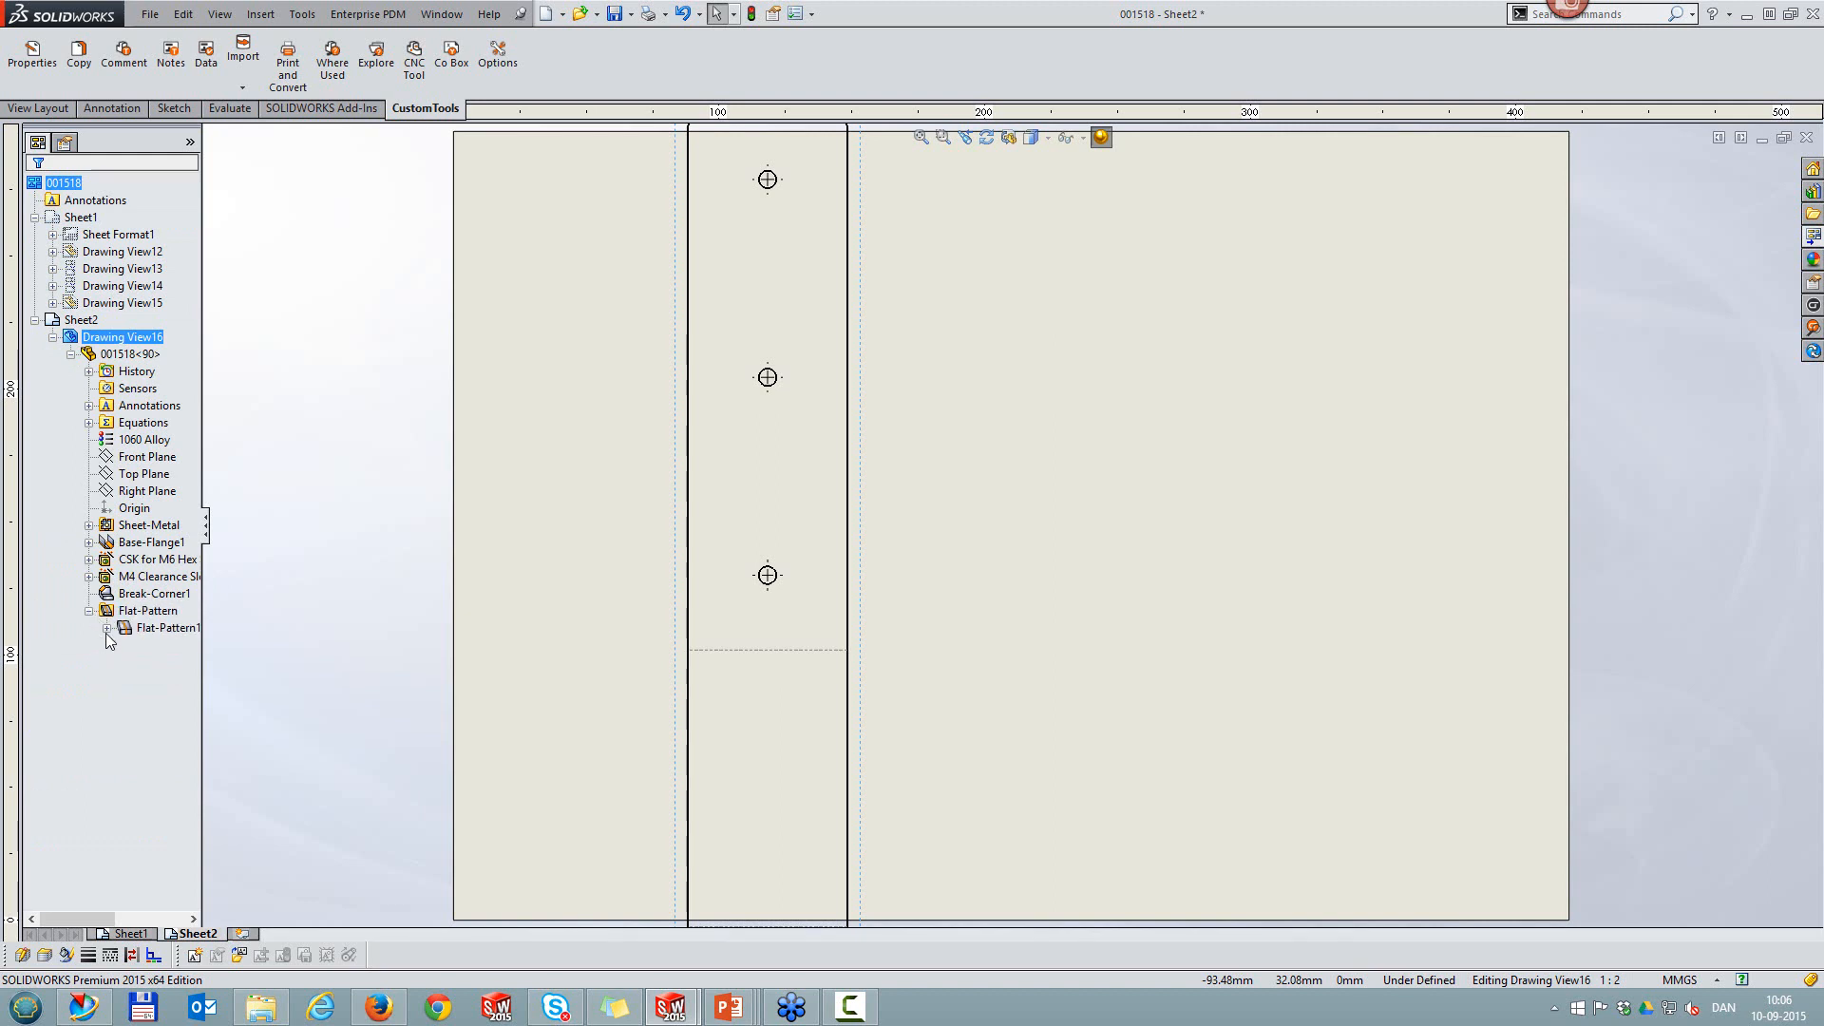
left_click(107, 628)
right_click(160, 646)
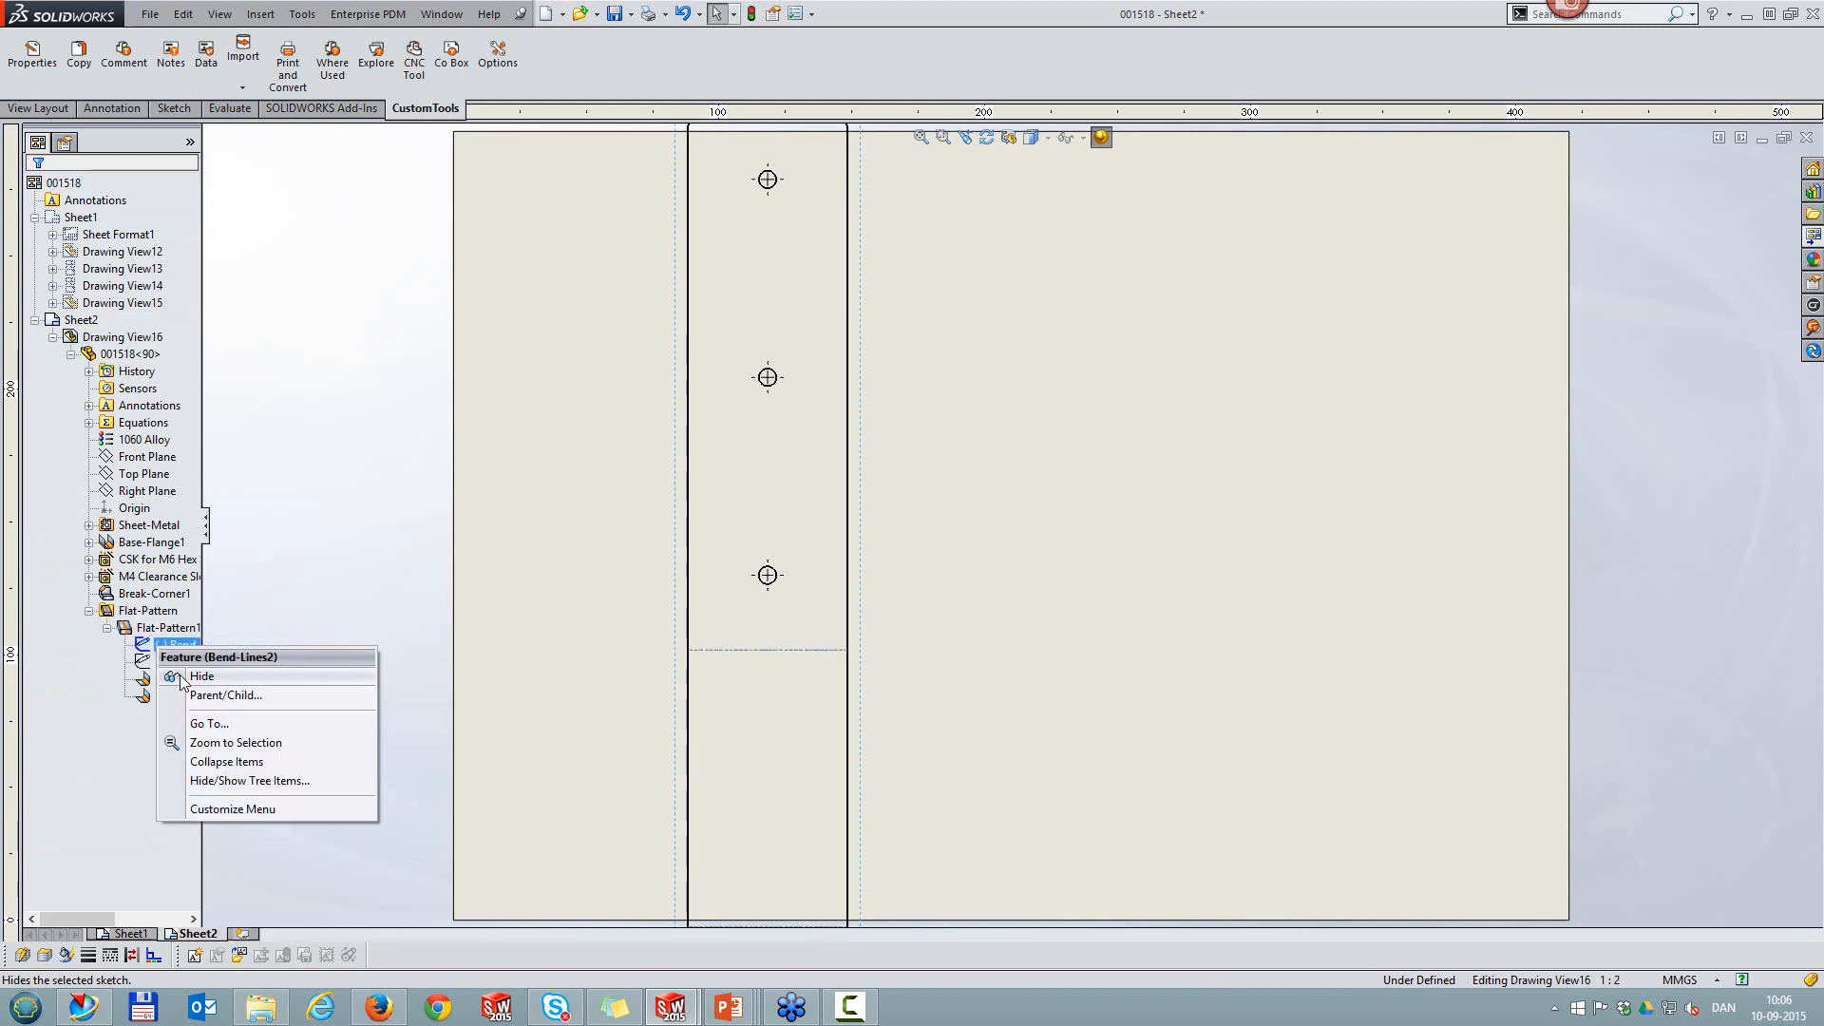
left_click(186, 678)
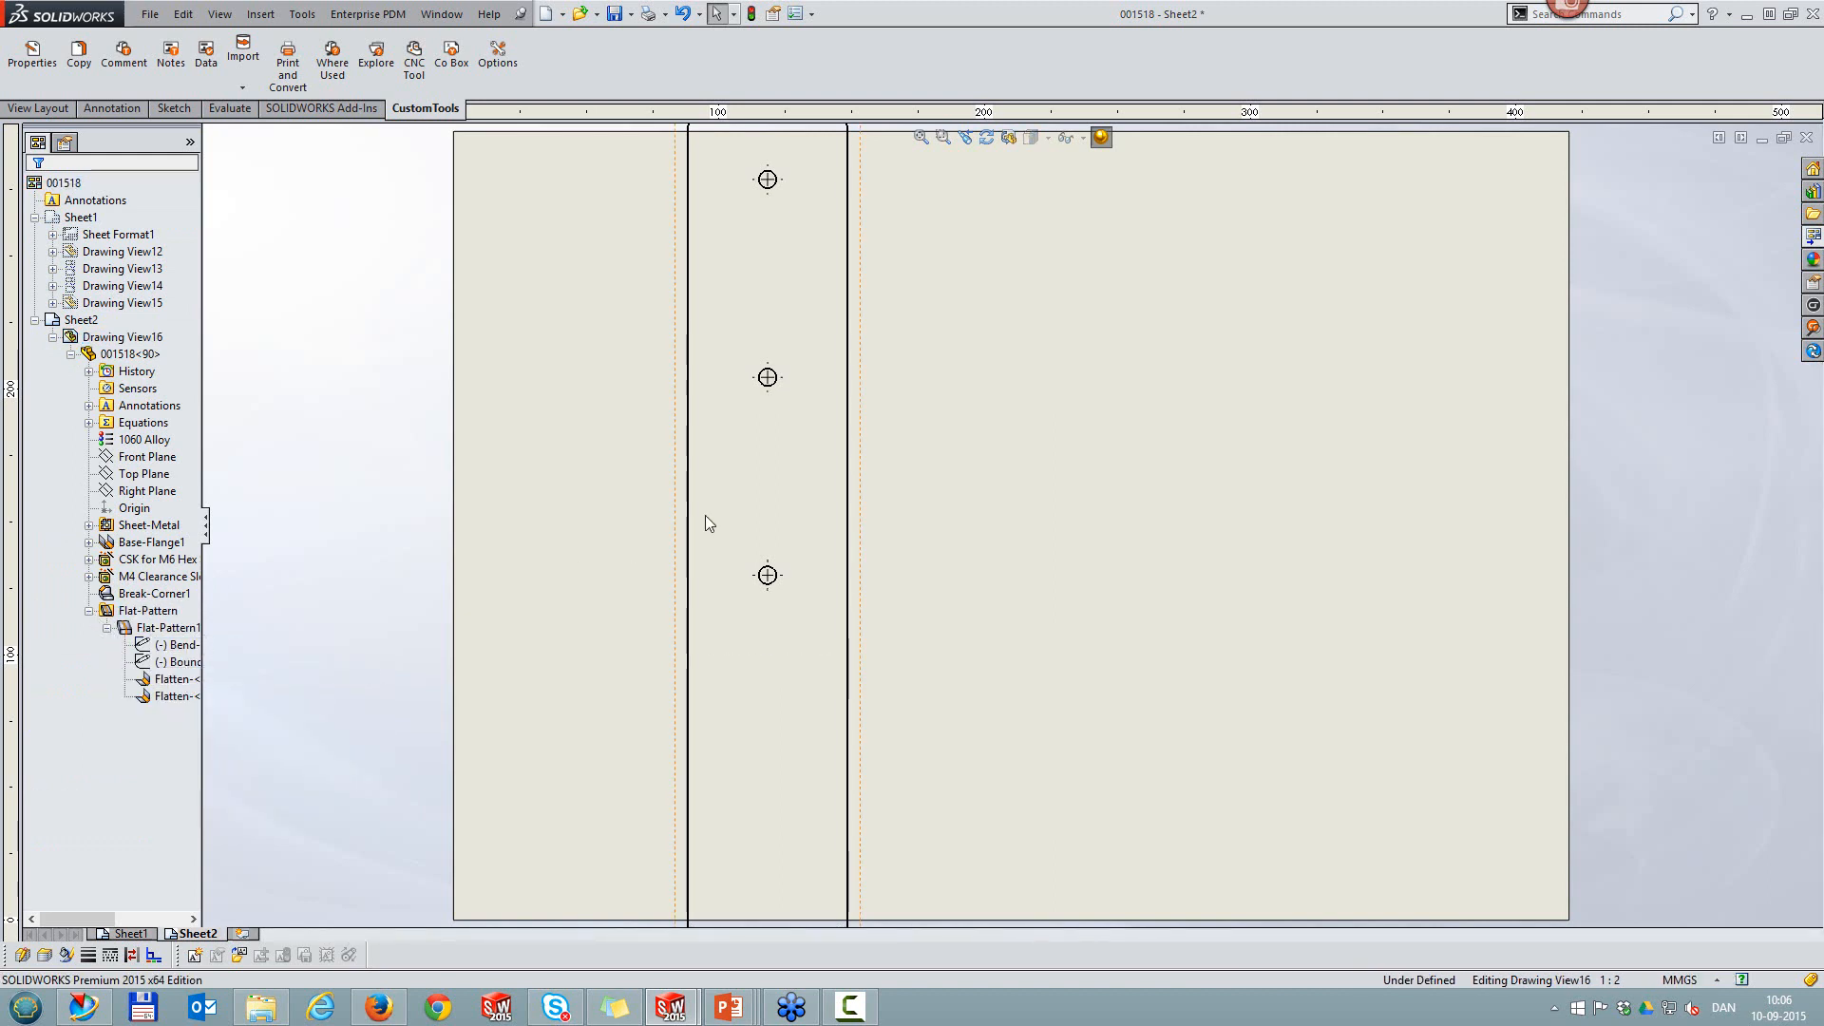
Step: Delete the center marks from all three holes in the flat pattern view
left_click(768, 377)
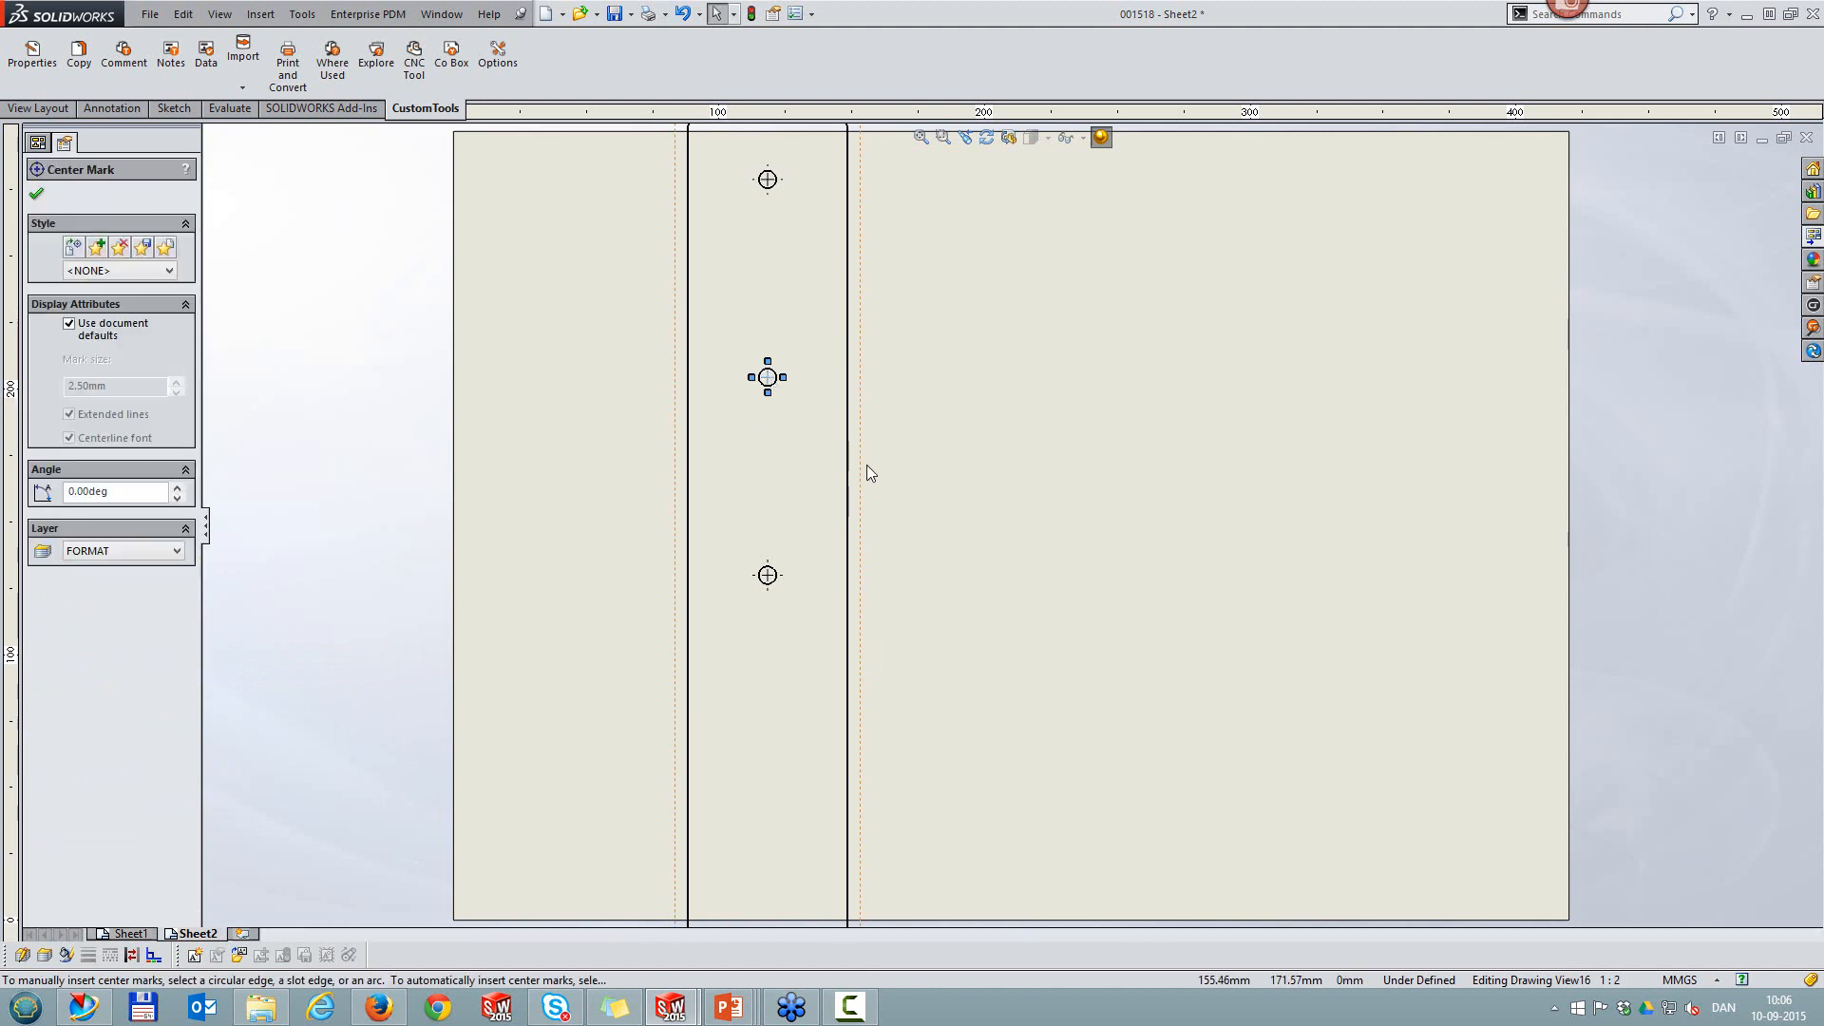
scroll(1011, 494, "up", 3)
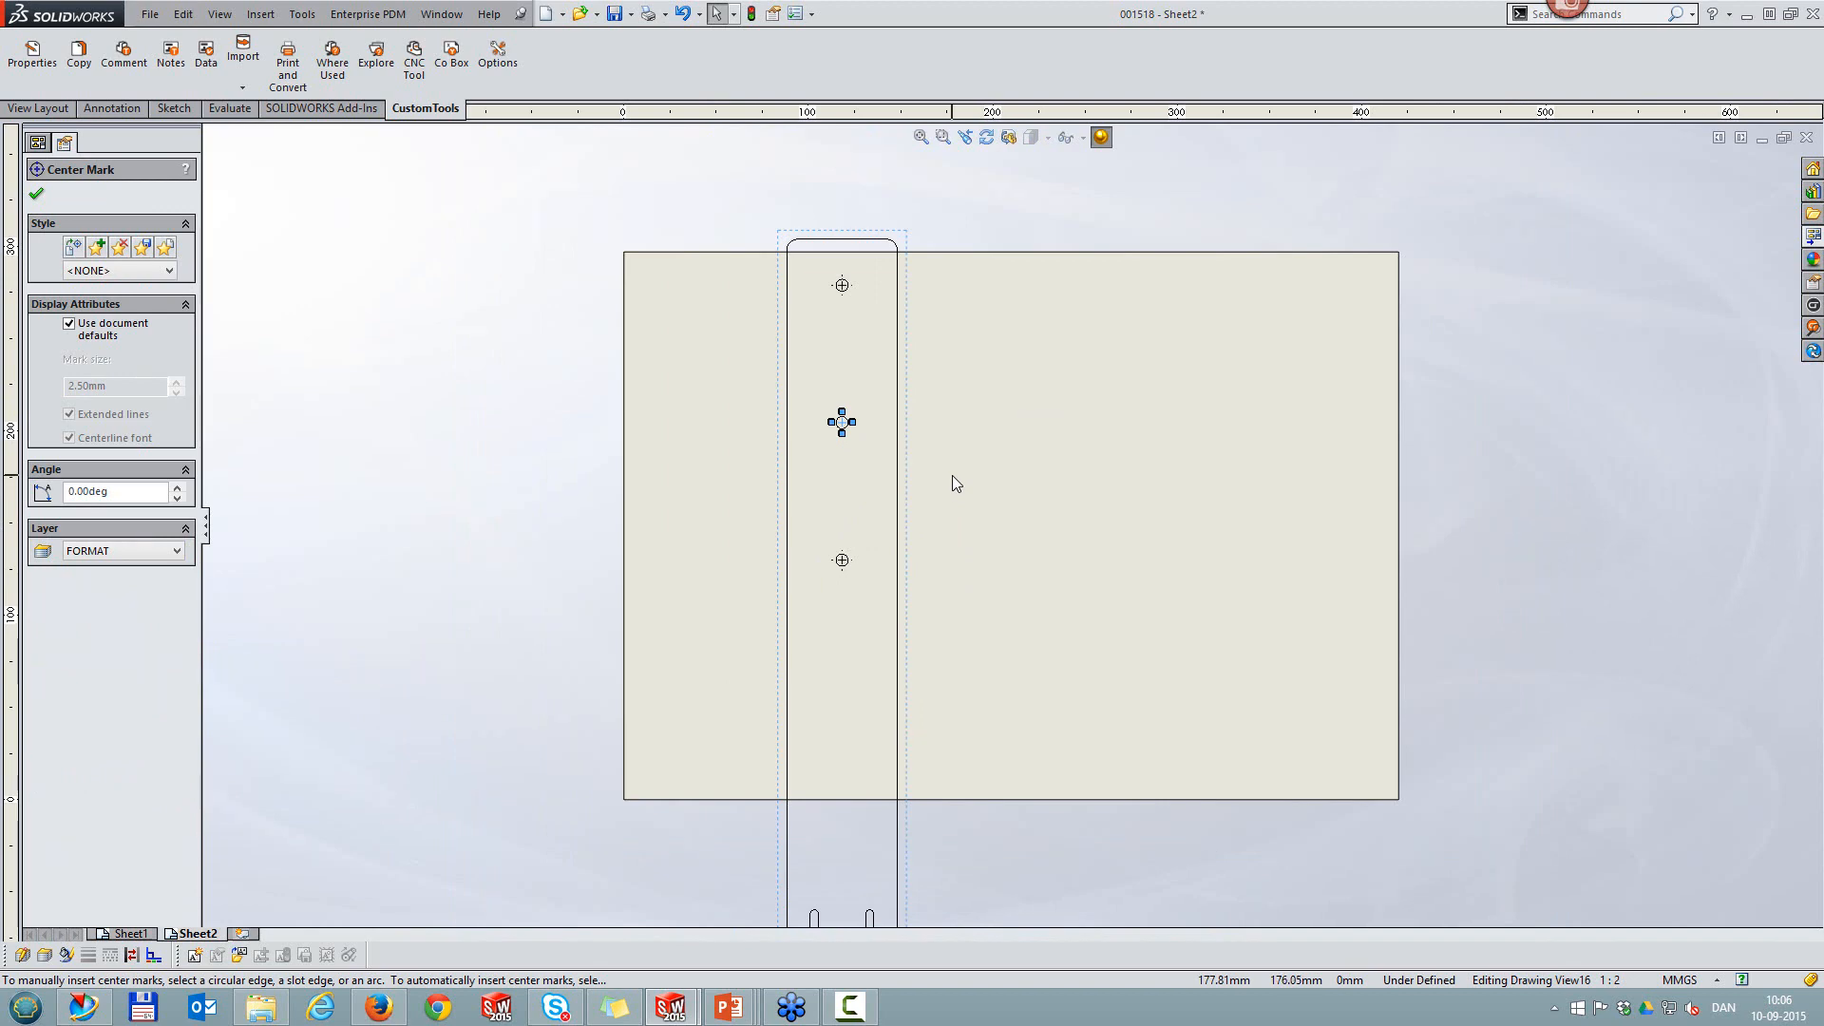
key("Return")
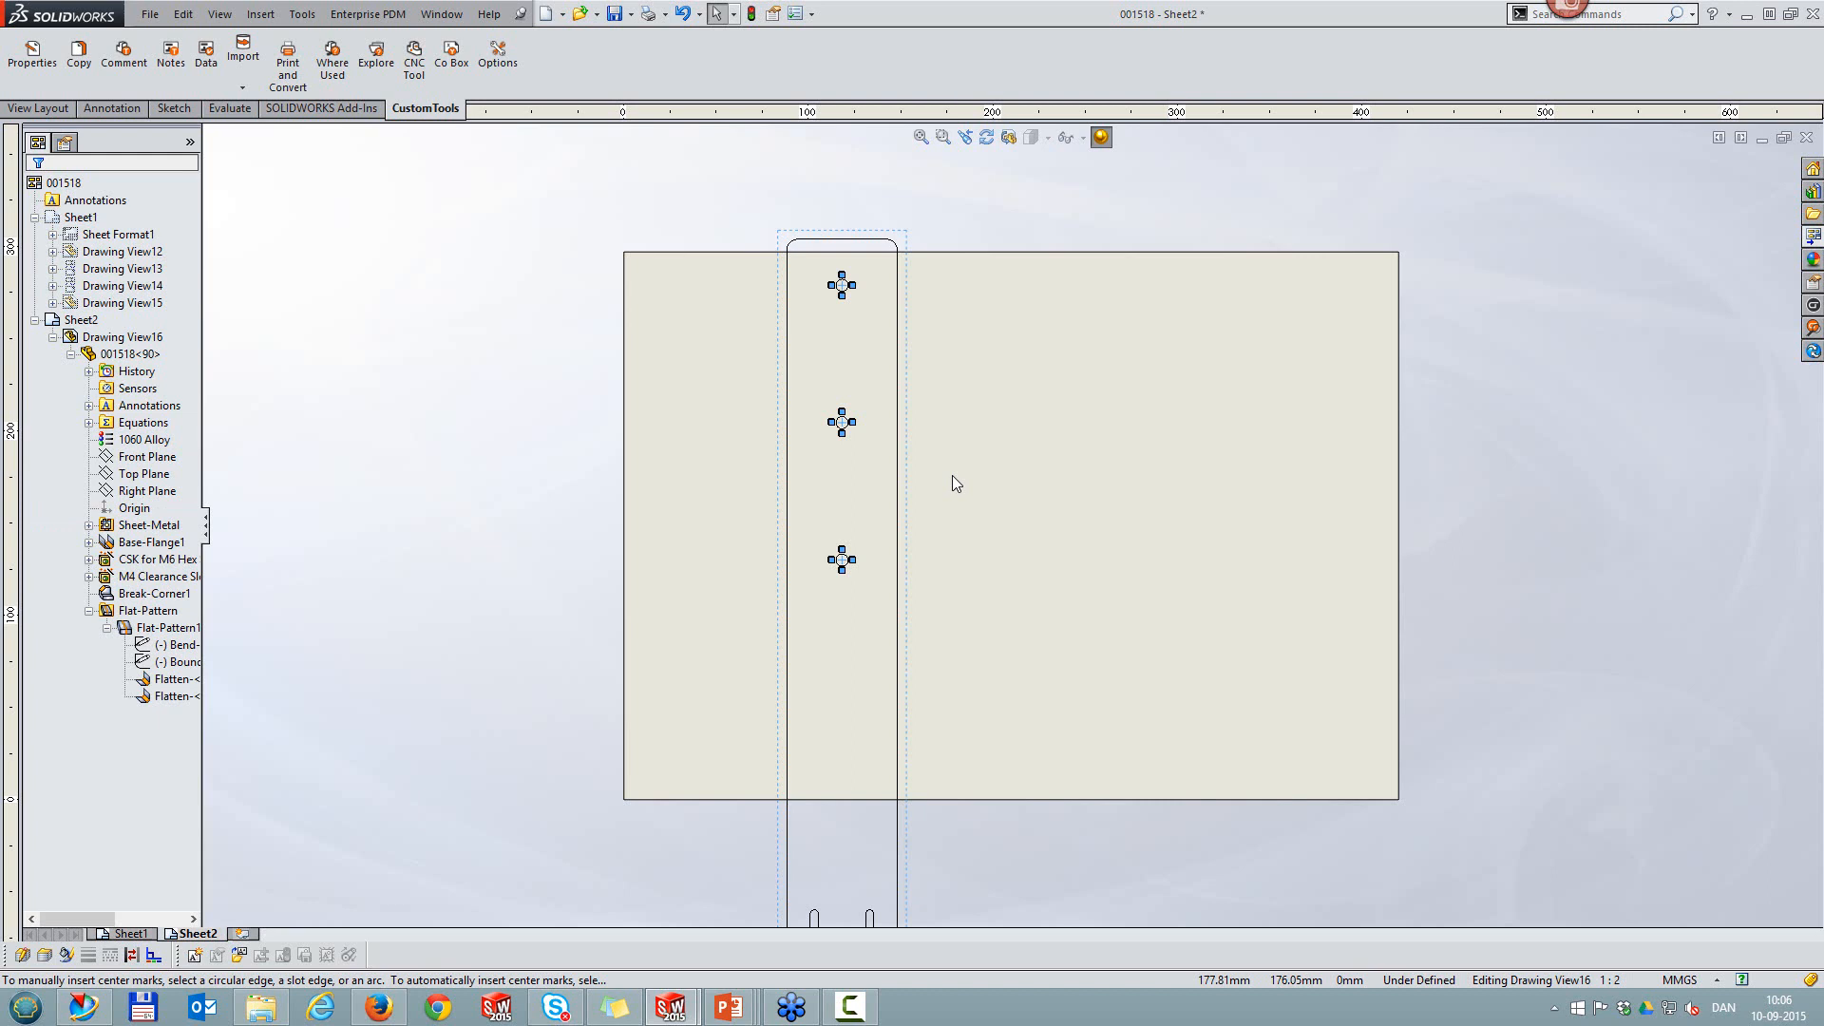
key("Escape")
left_click(993, 505)
scroll(993, 505, "up", 2)
scroll(1035, 811, "down", 1)
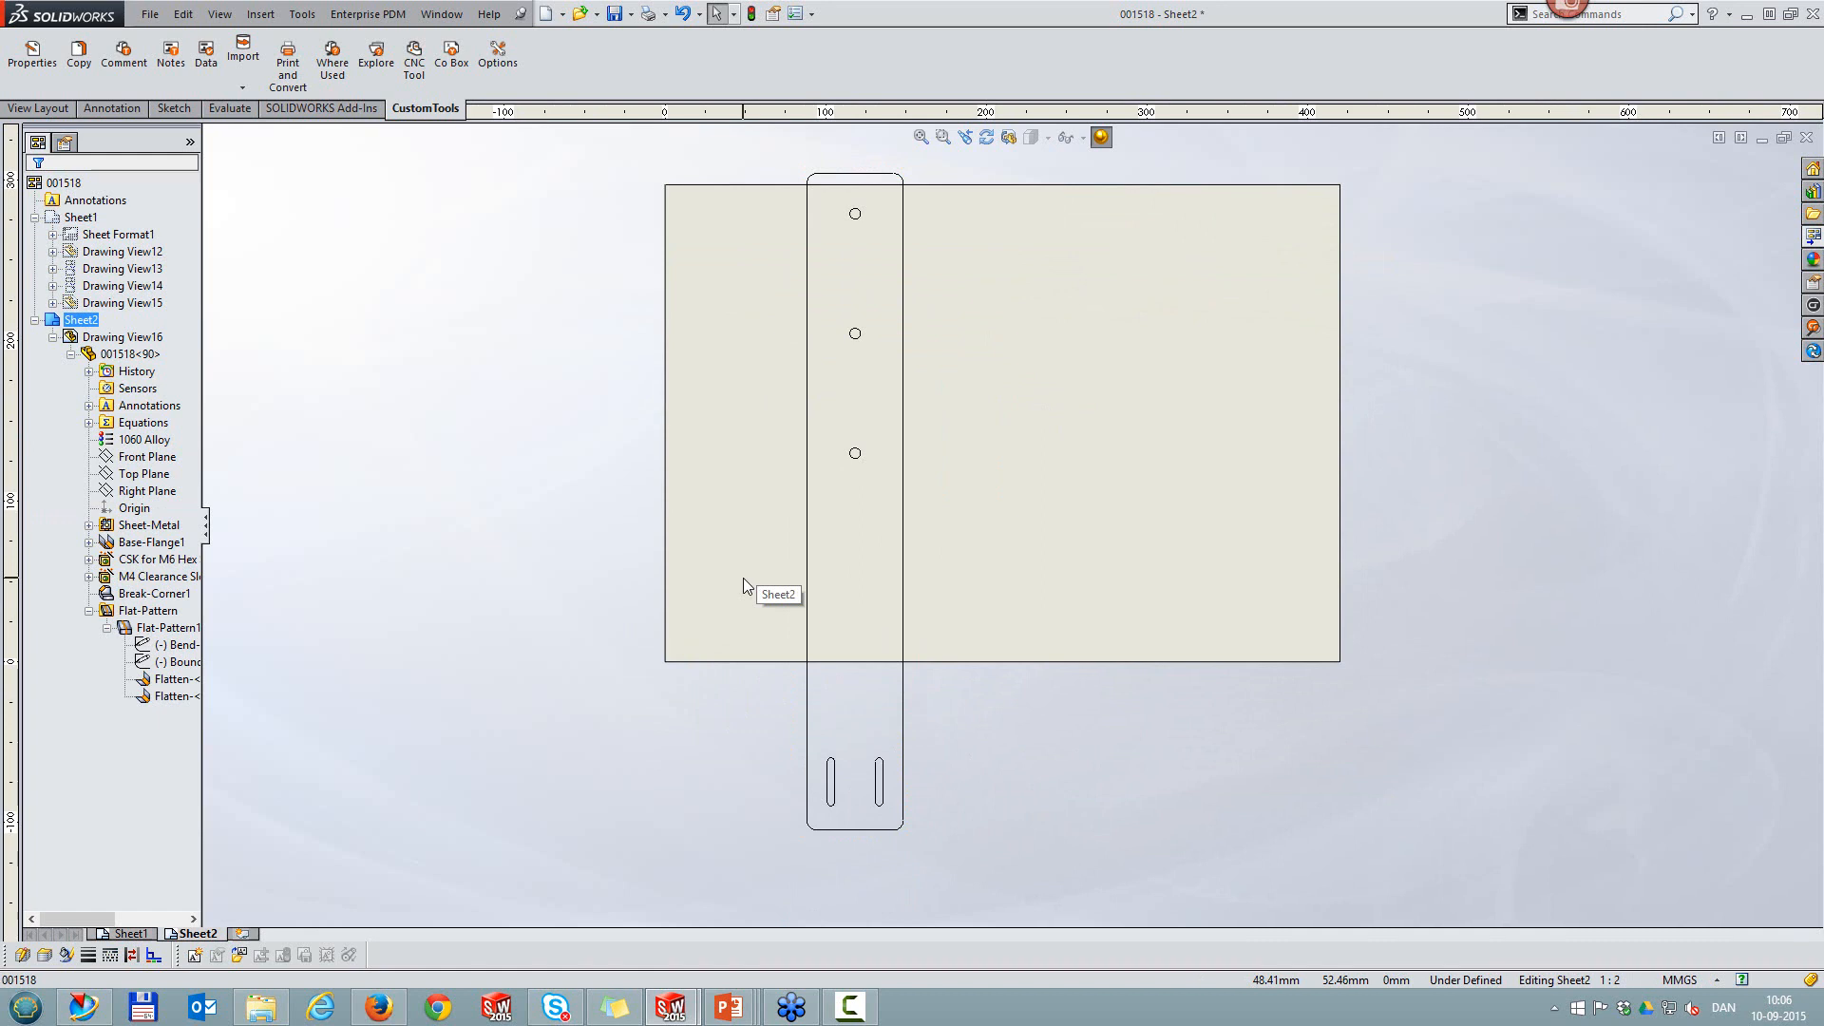
Step: Return to Sheet1, generate a flat pattern sheet automatically with the CNC Tool, and check the view on the generated sheet
left_click(132, 935)
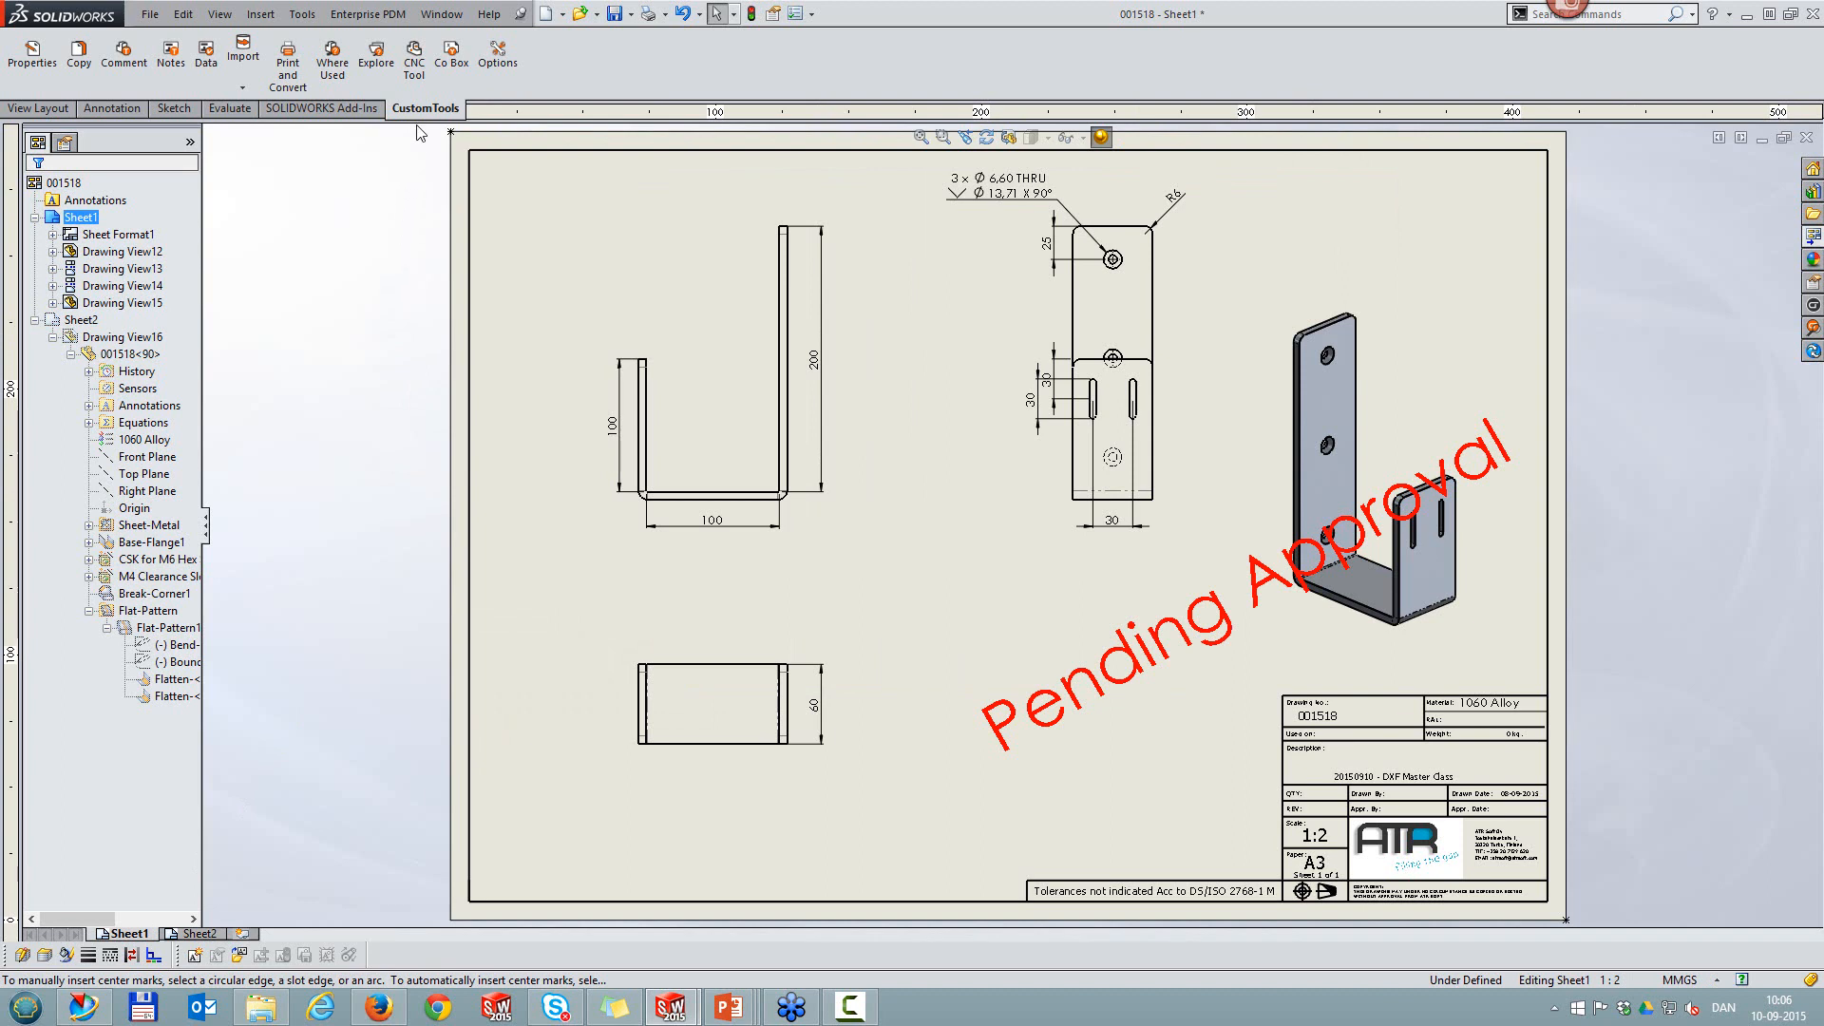
left_click(416, 59)
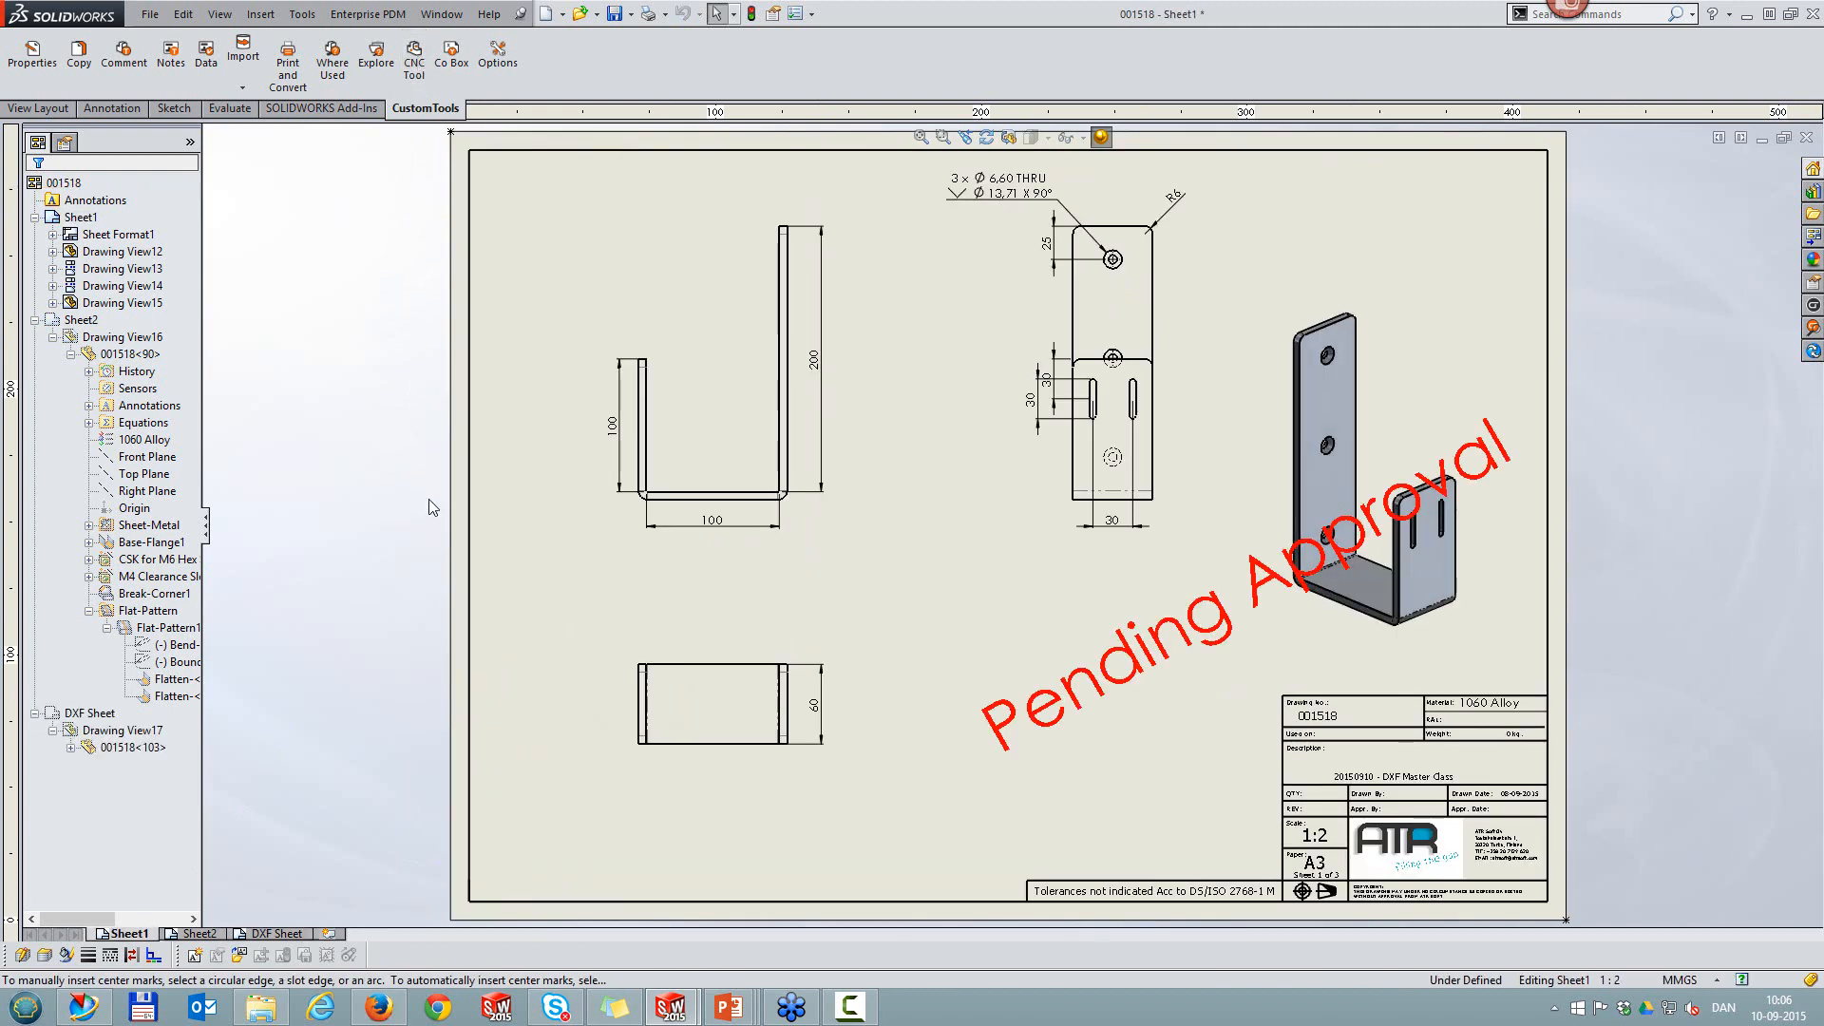
left_click(288, 939)
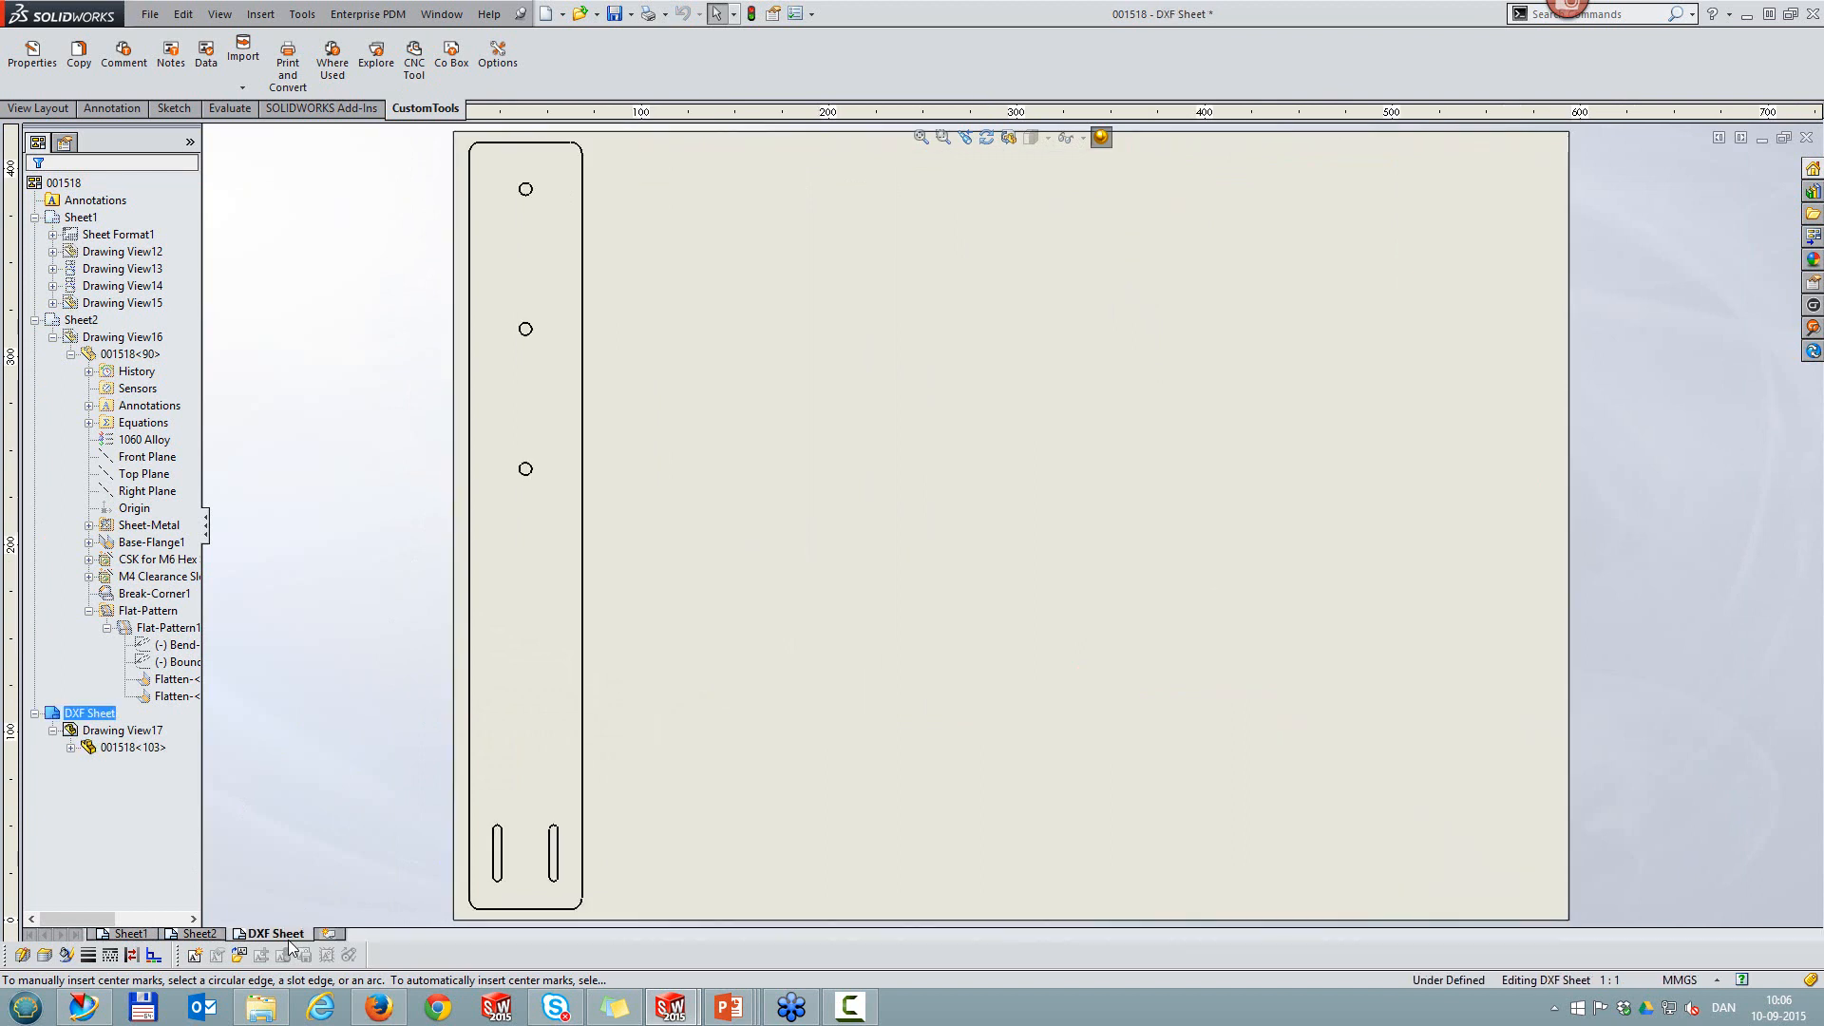
left_click(532, 505)
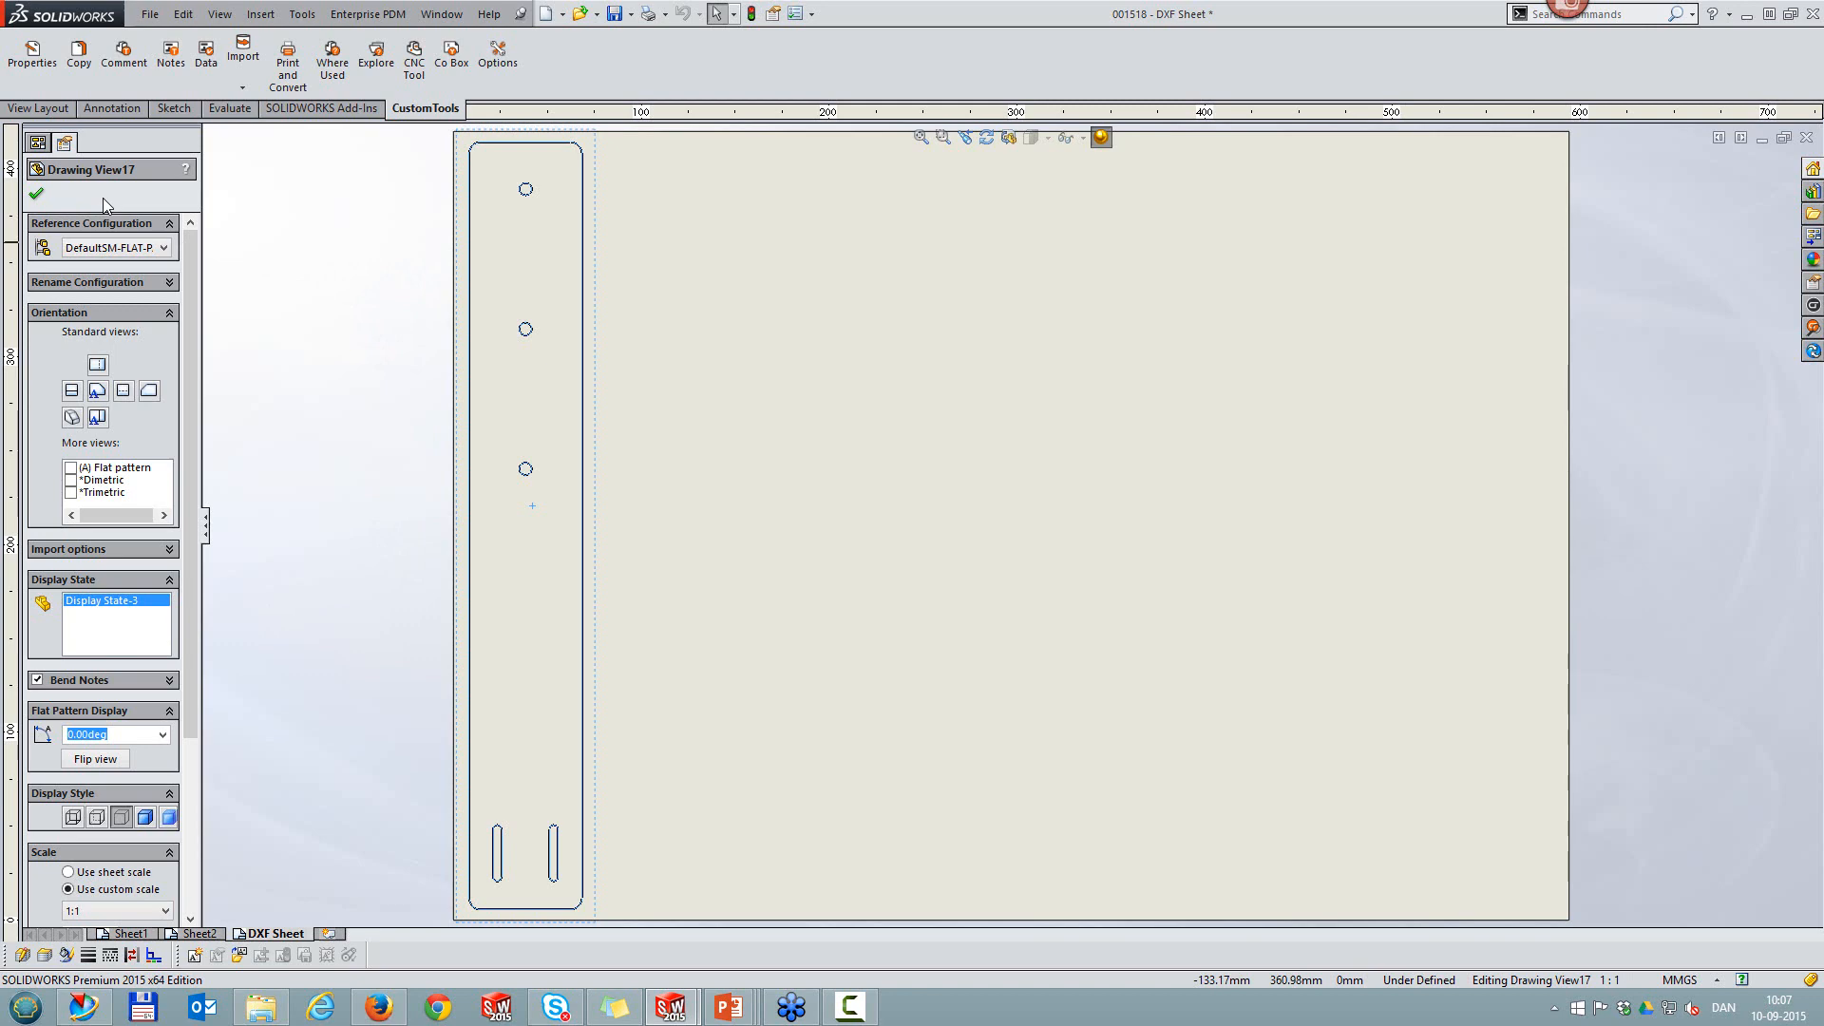
left_click(40, 197)
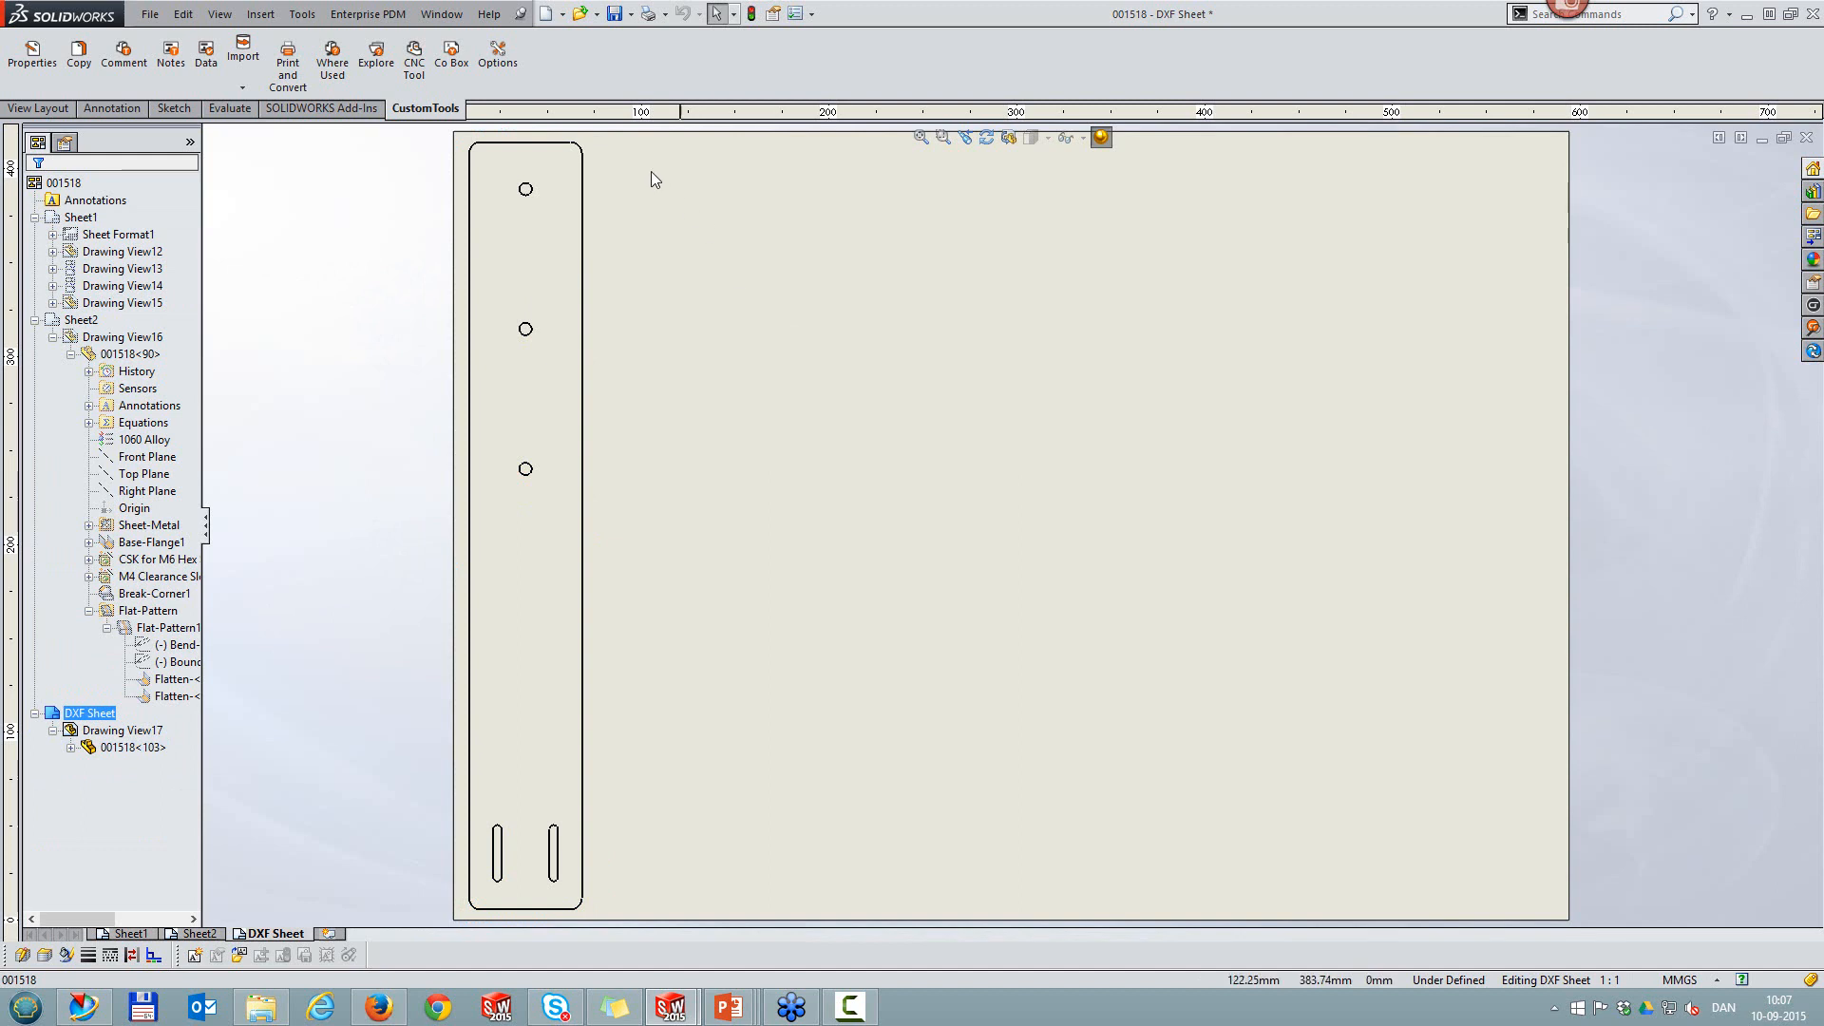
Step: Examine the new sheet name and paper size settings in the CustomTools CNC Tool profile options
left_click(498, 57)
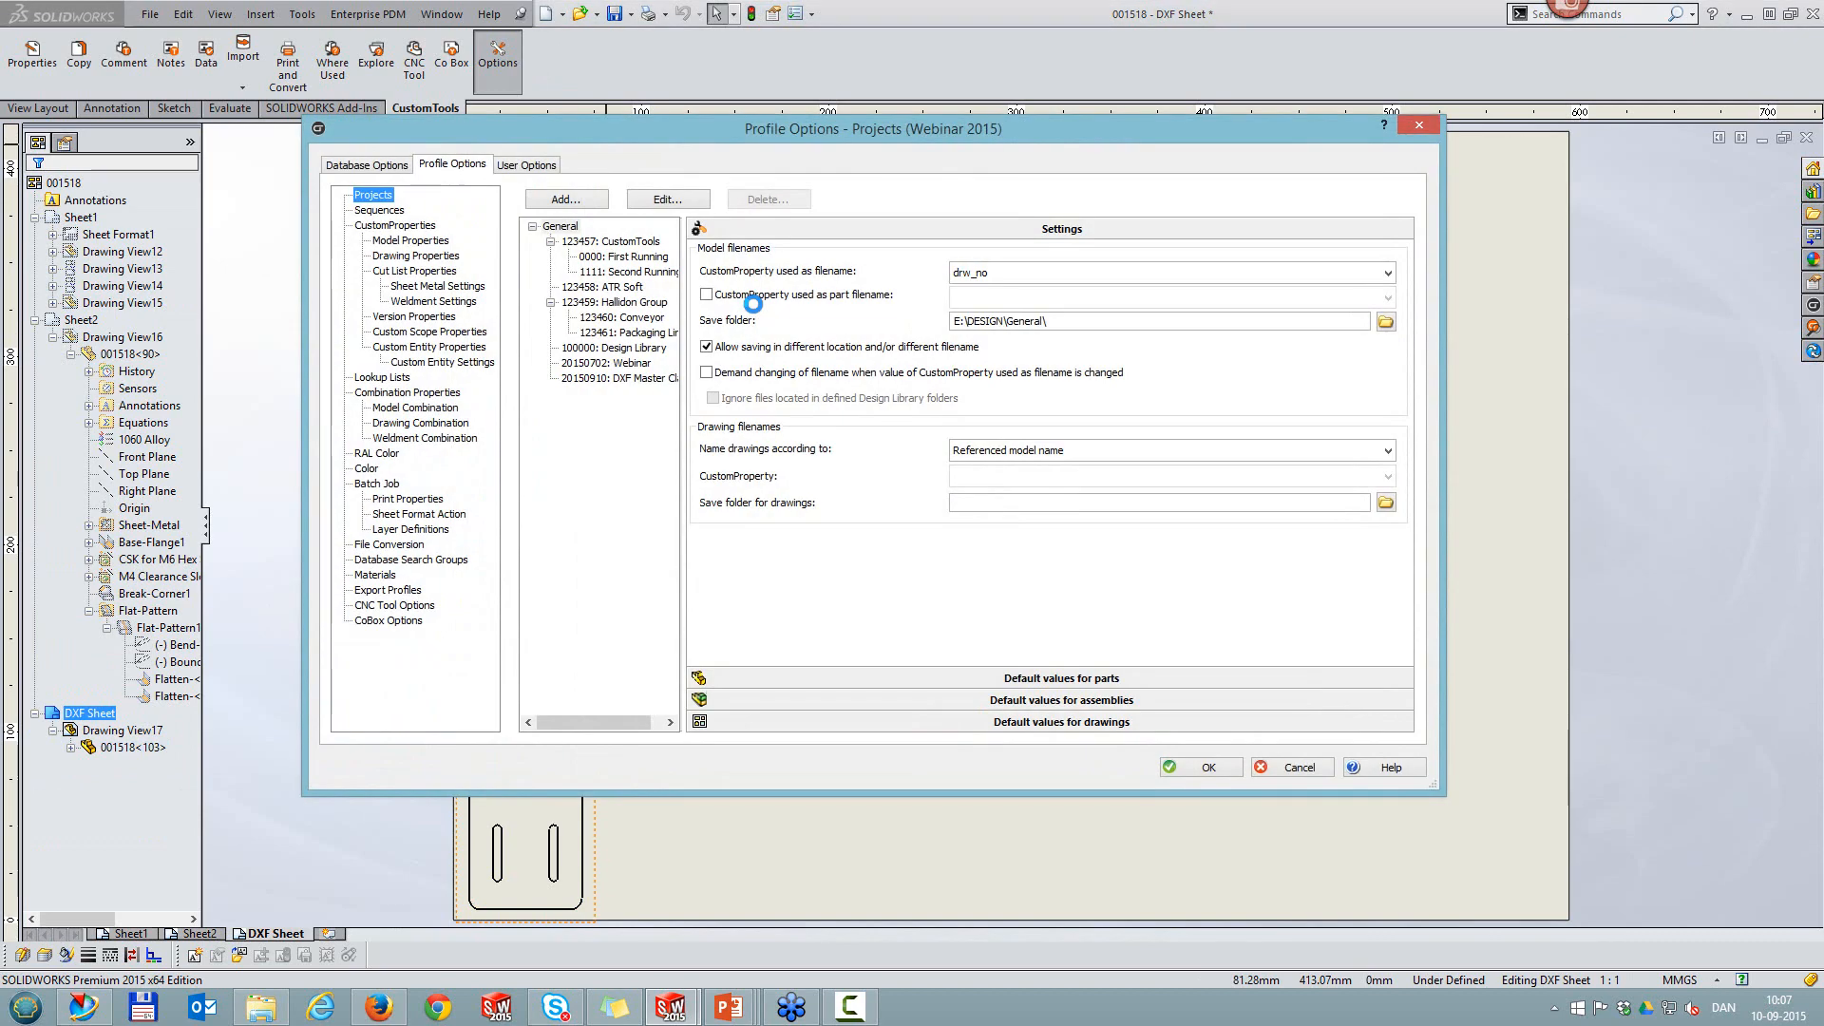
left_click_drag(745, 131, 845, 182)
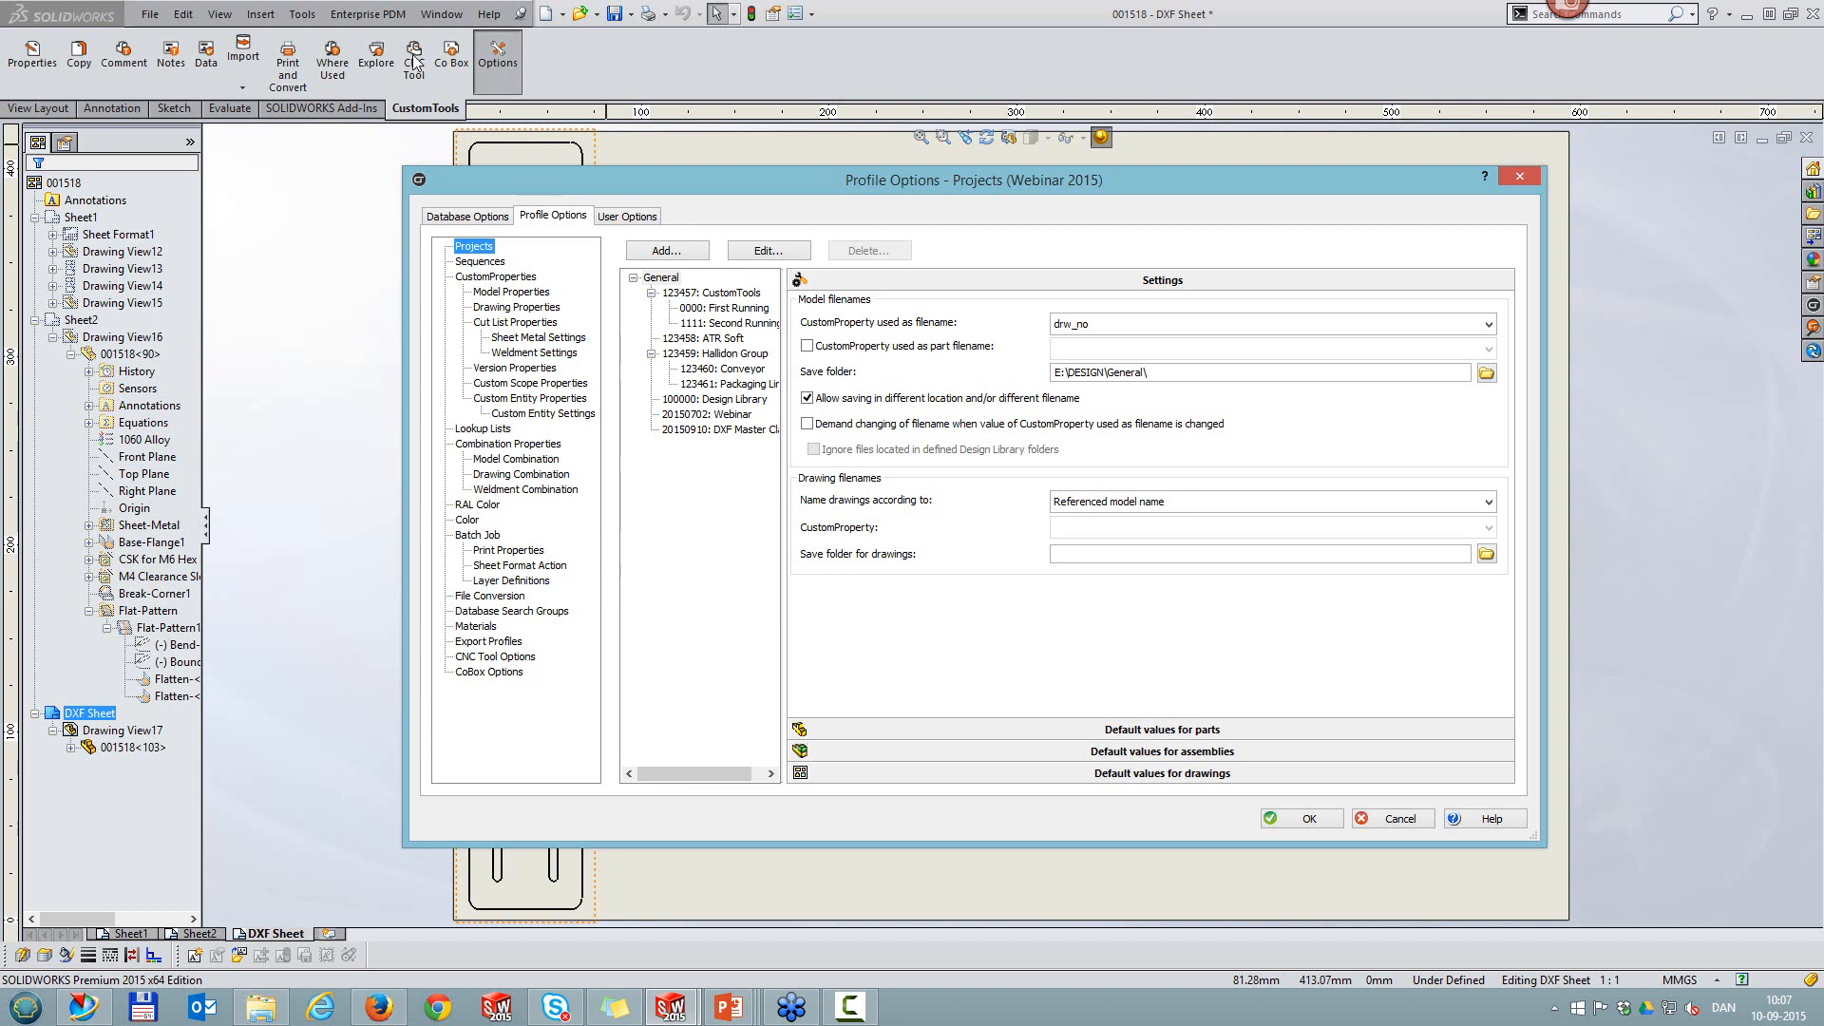
left_click(477, 658)
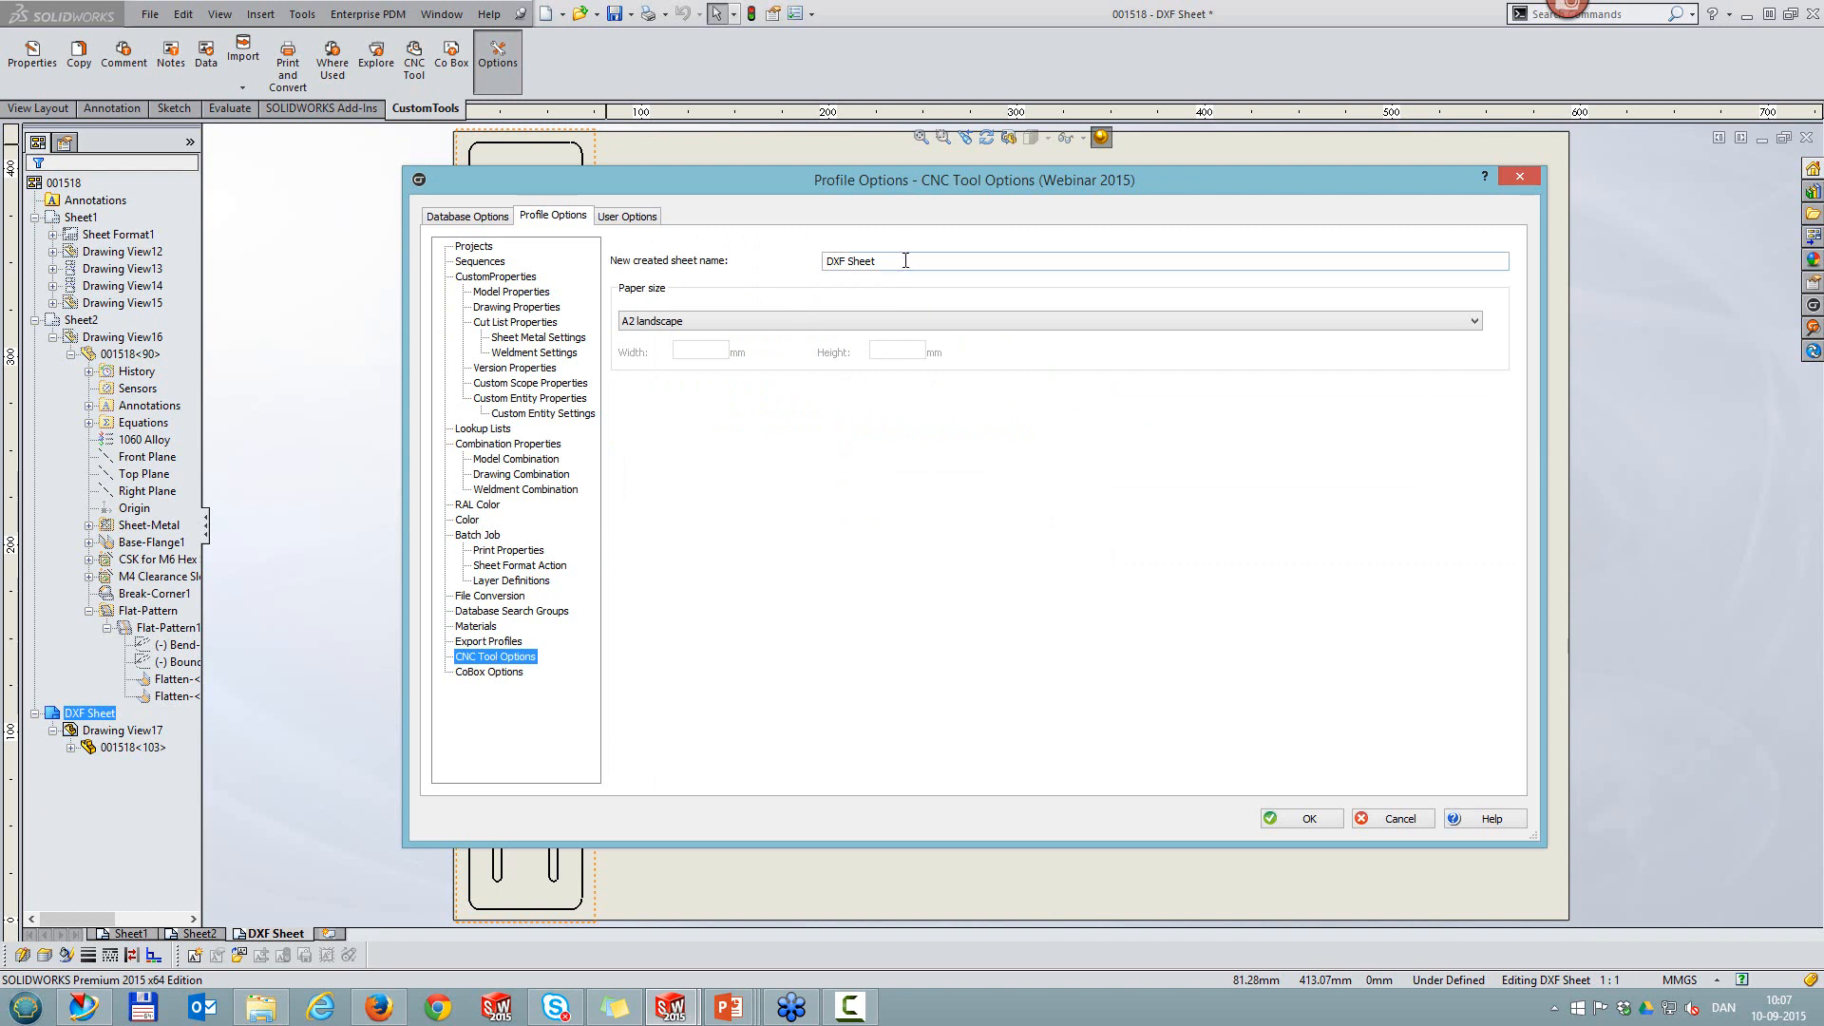
left_click_drag(905, 261, 814, 258)
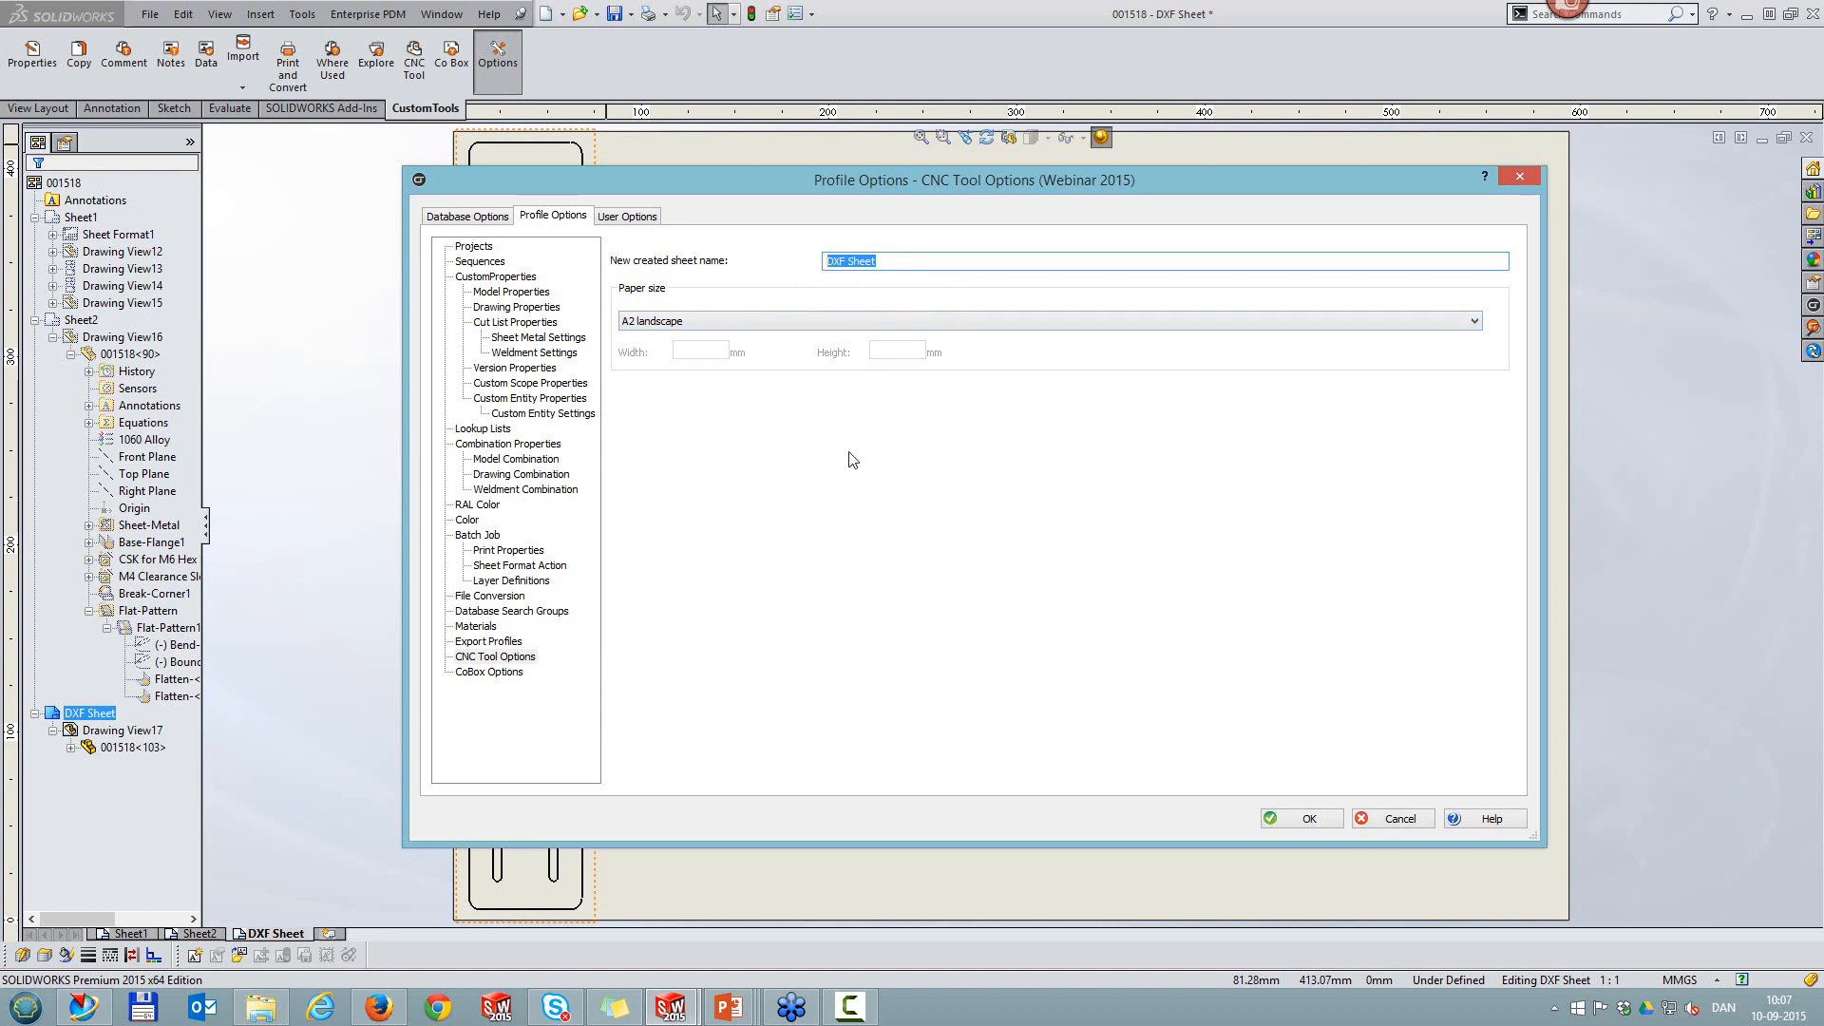
Step: Open the Dxf from Drawings file conversion rule and review its target filename and the properties available for it
left_click(517, 597)
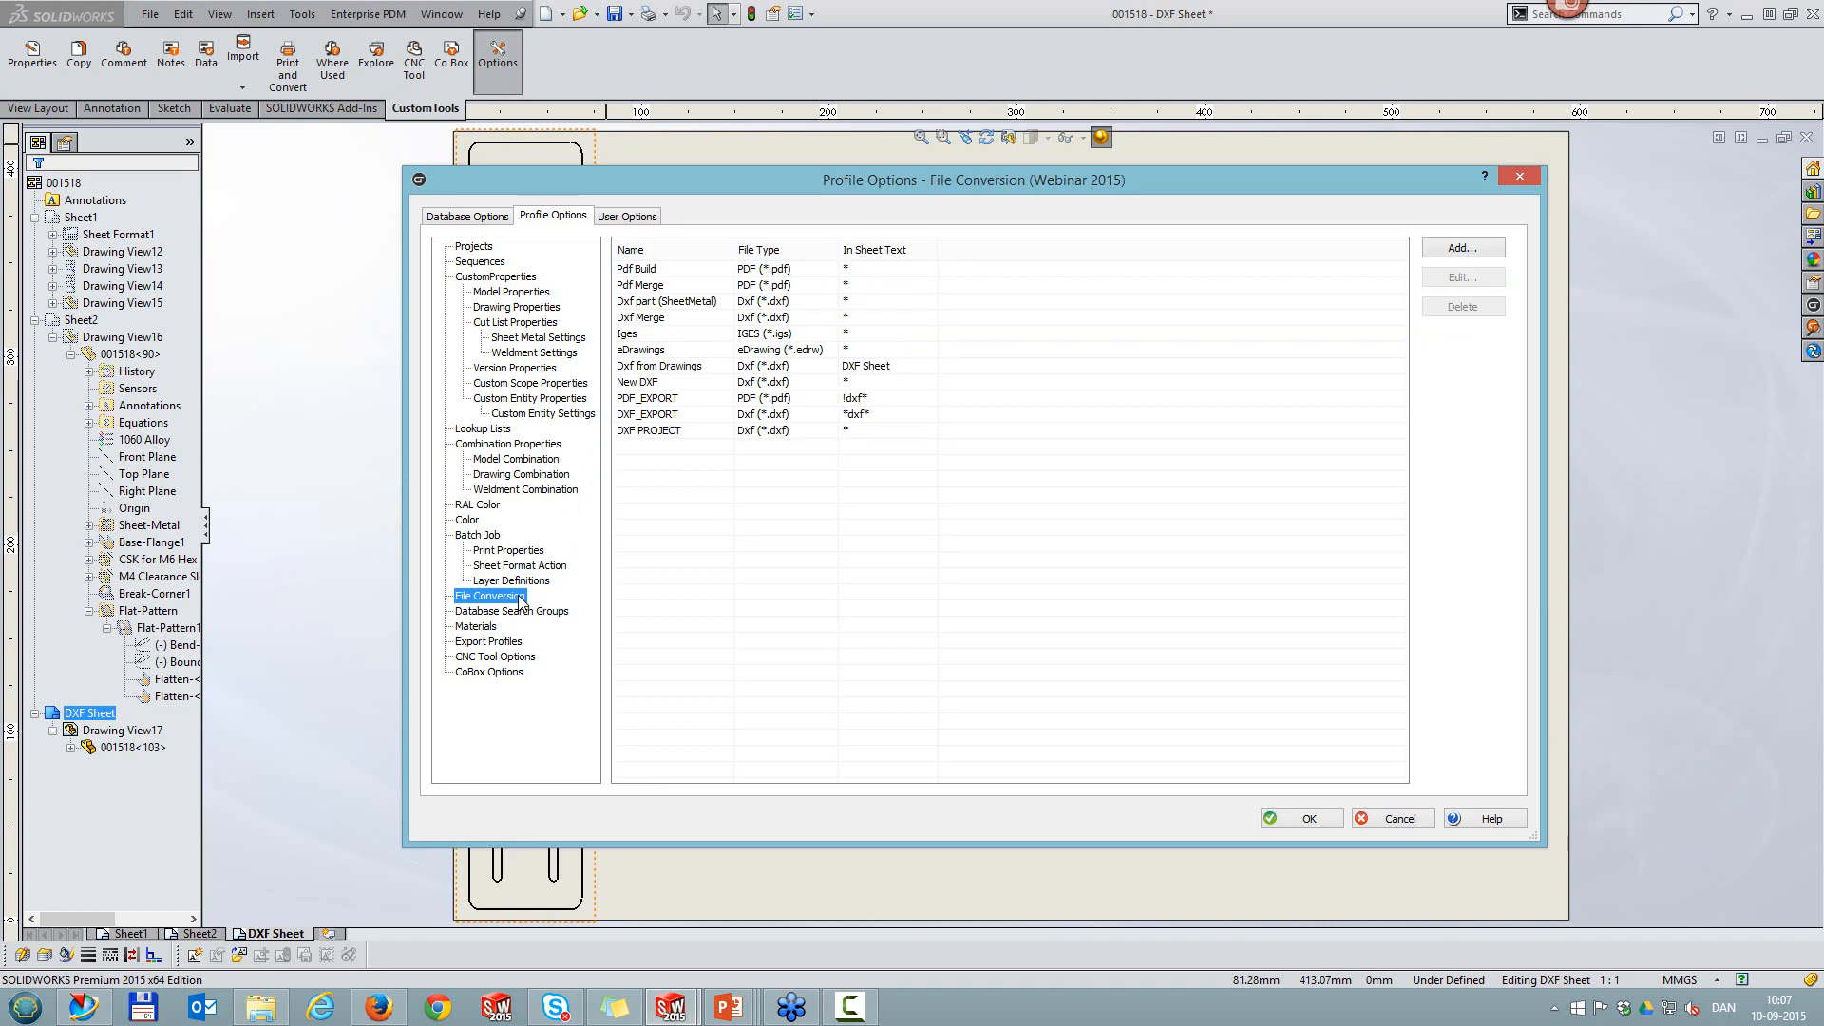
left_click(664, 371)
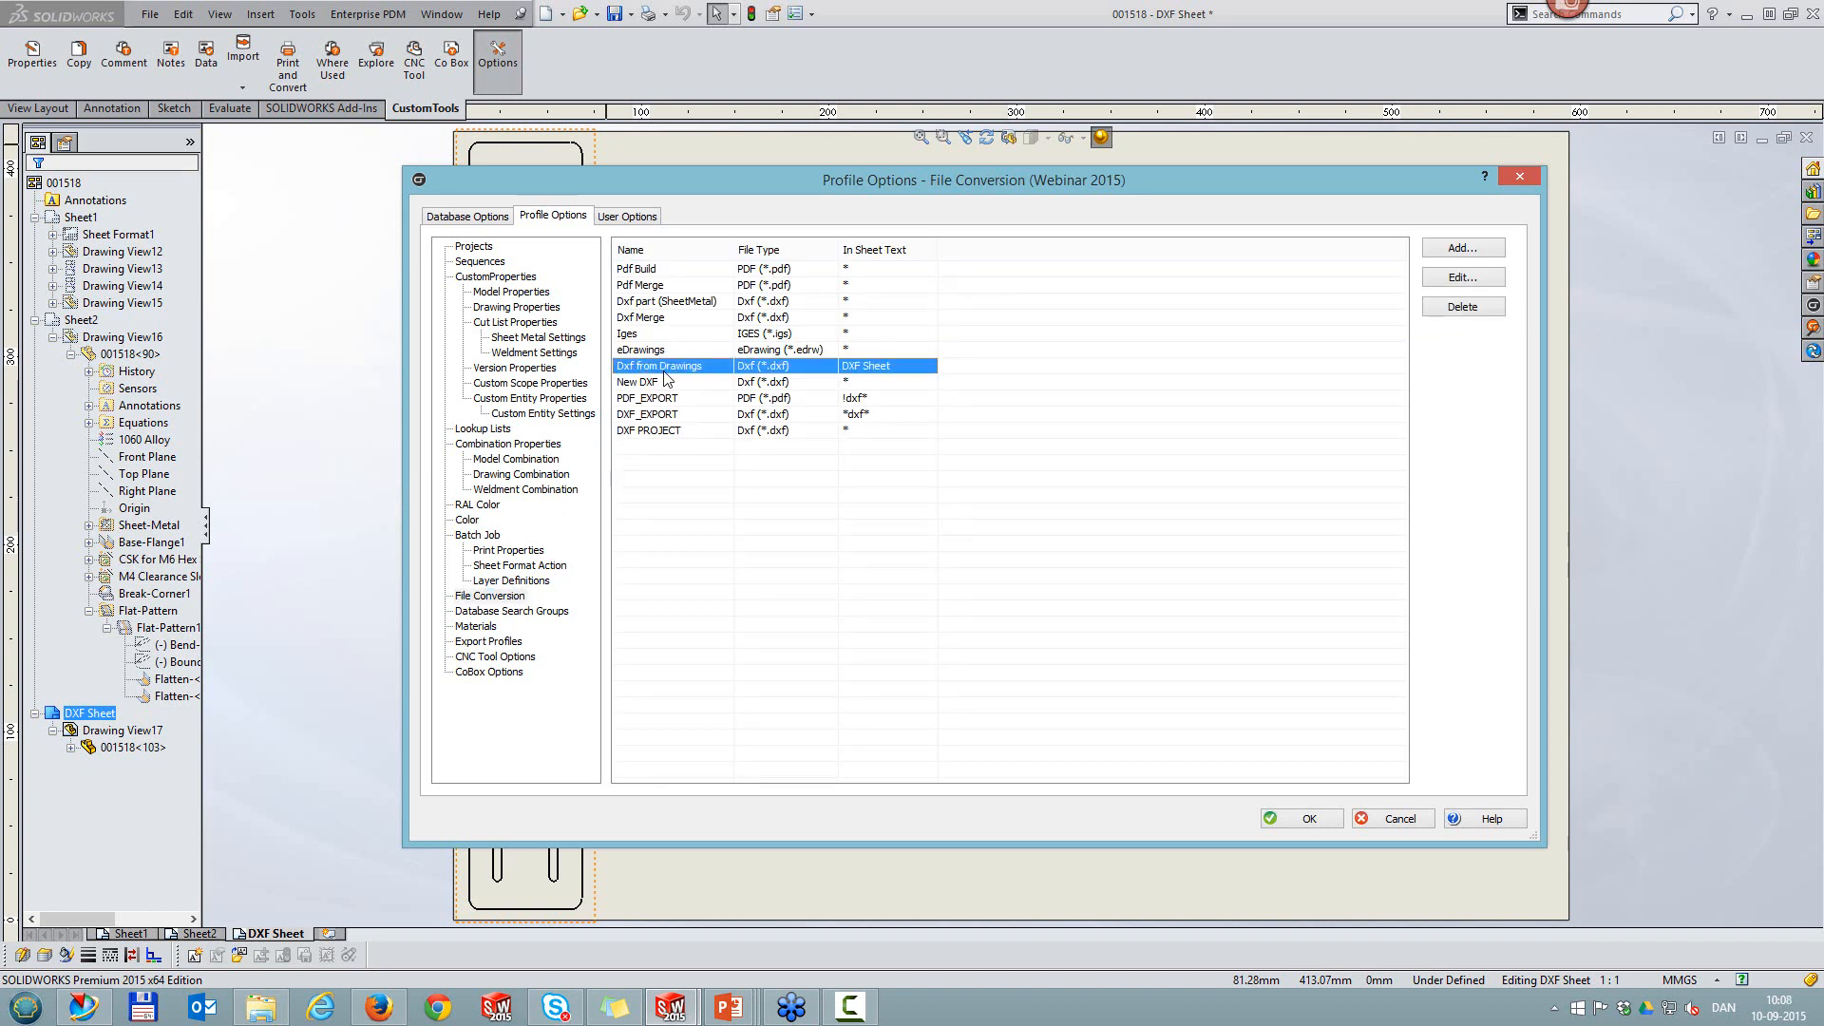
left_click(1469, 281)
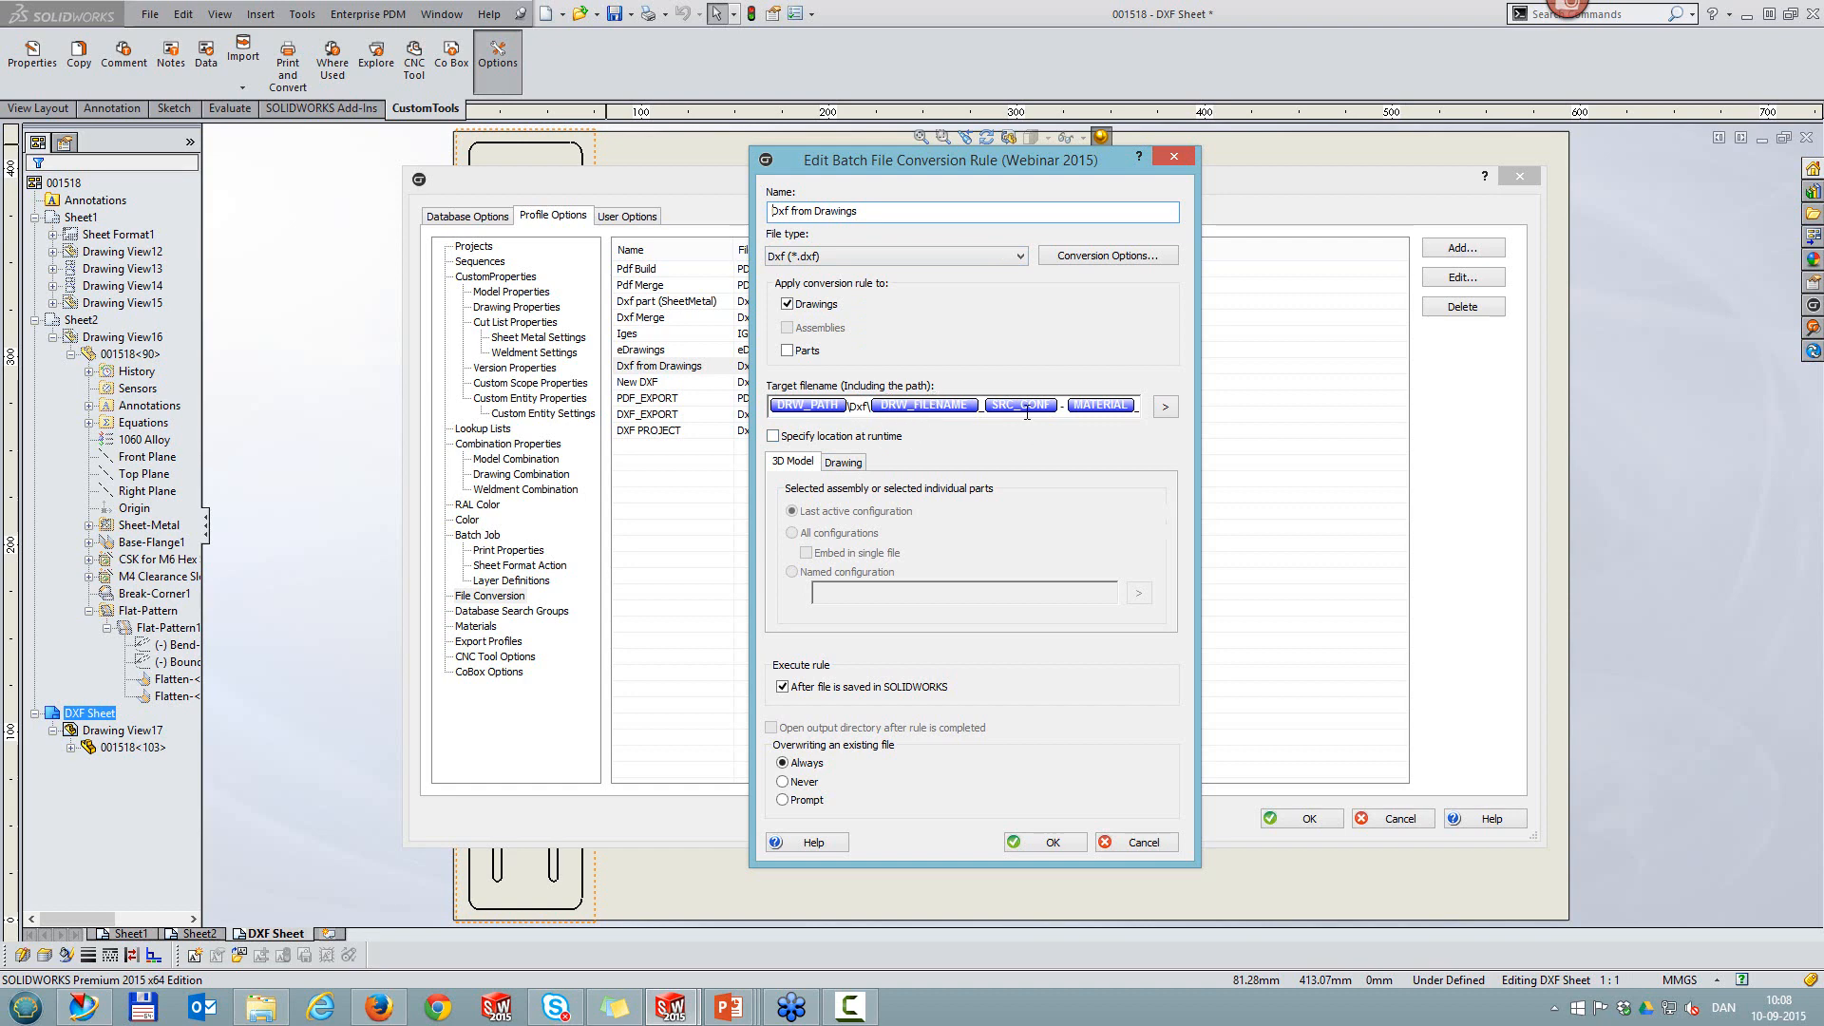
left_click(1060, 405)
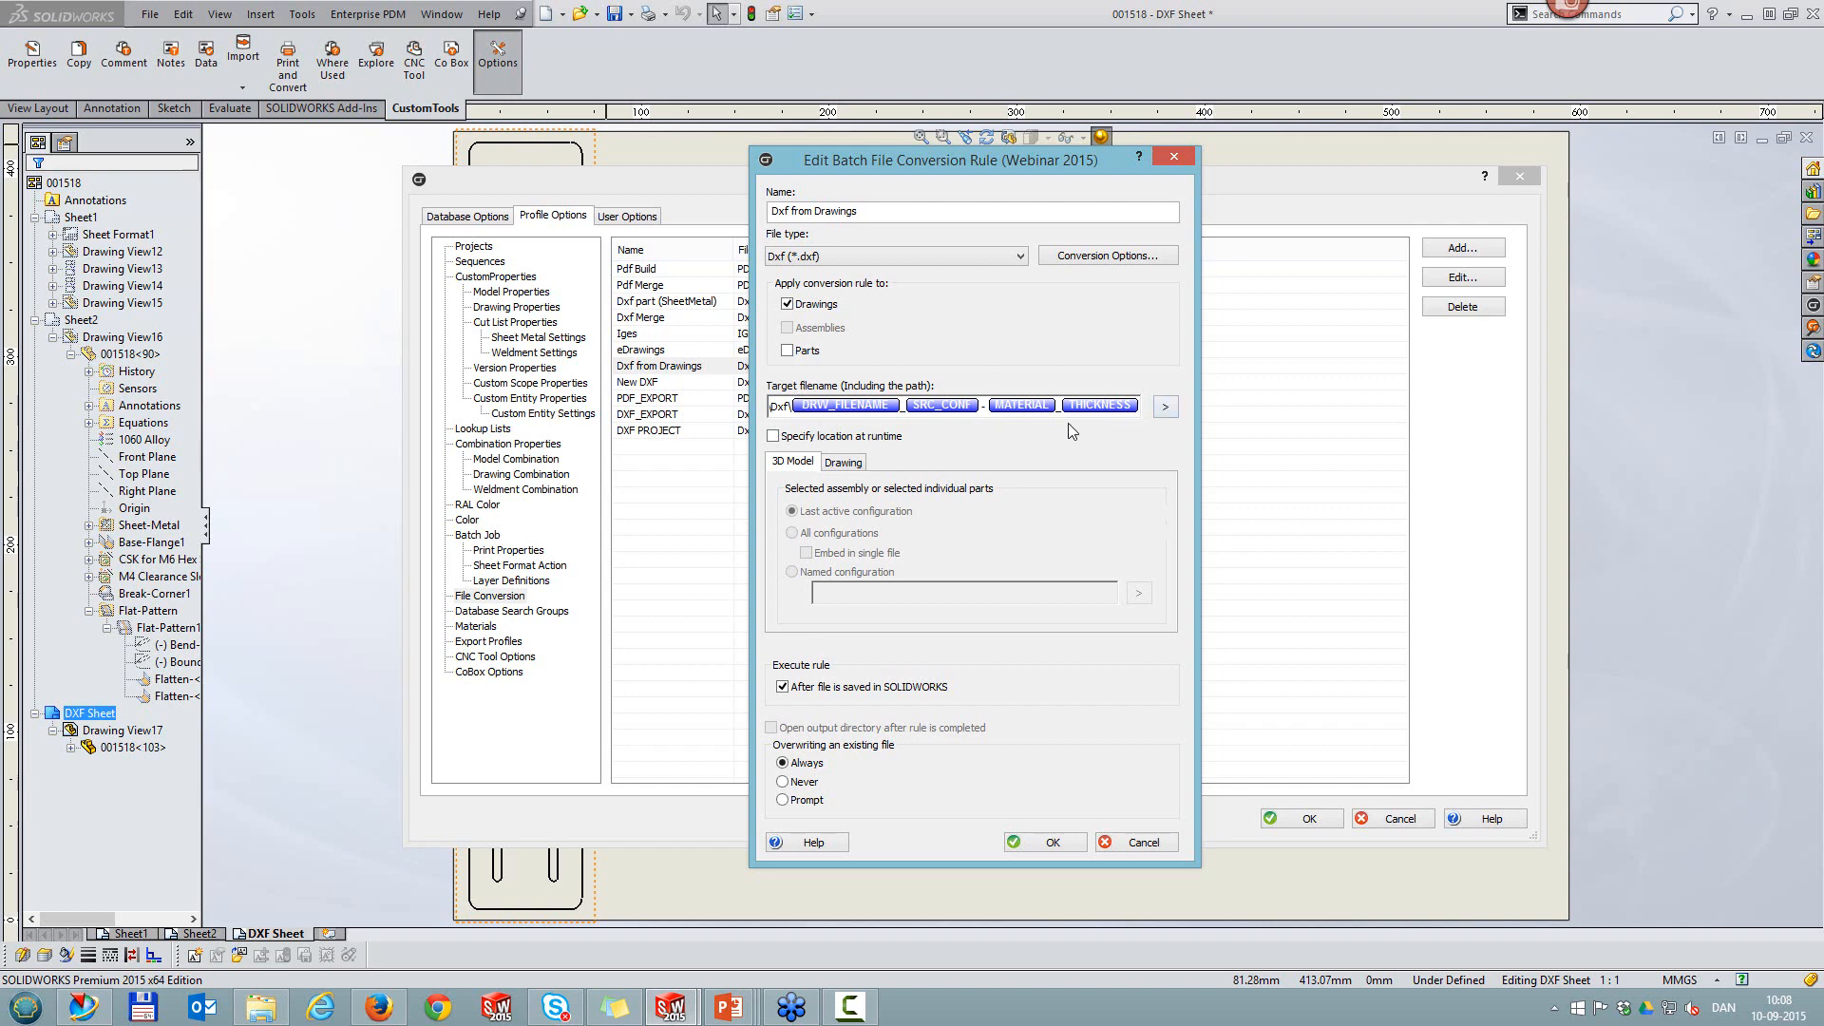
left_click(1164, 408)
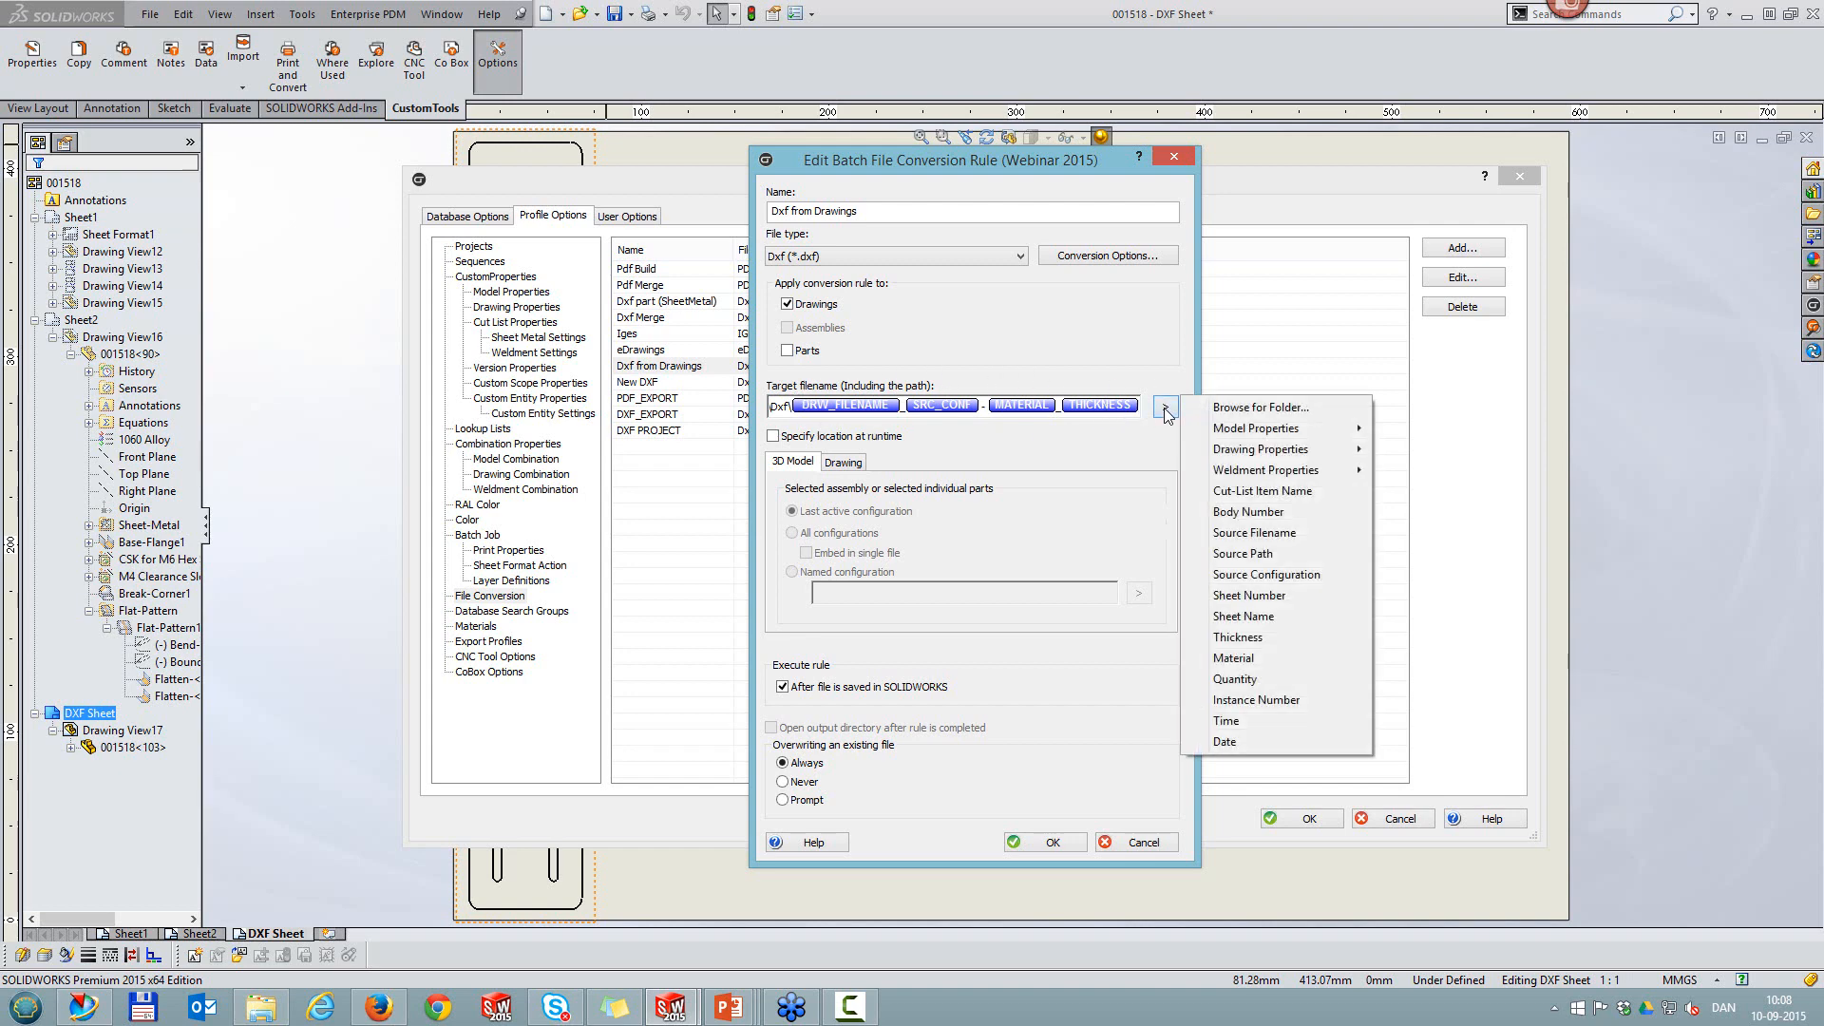
mouse_move(1282, 429)
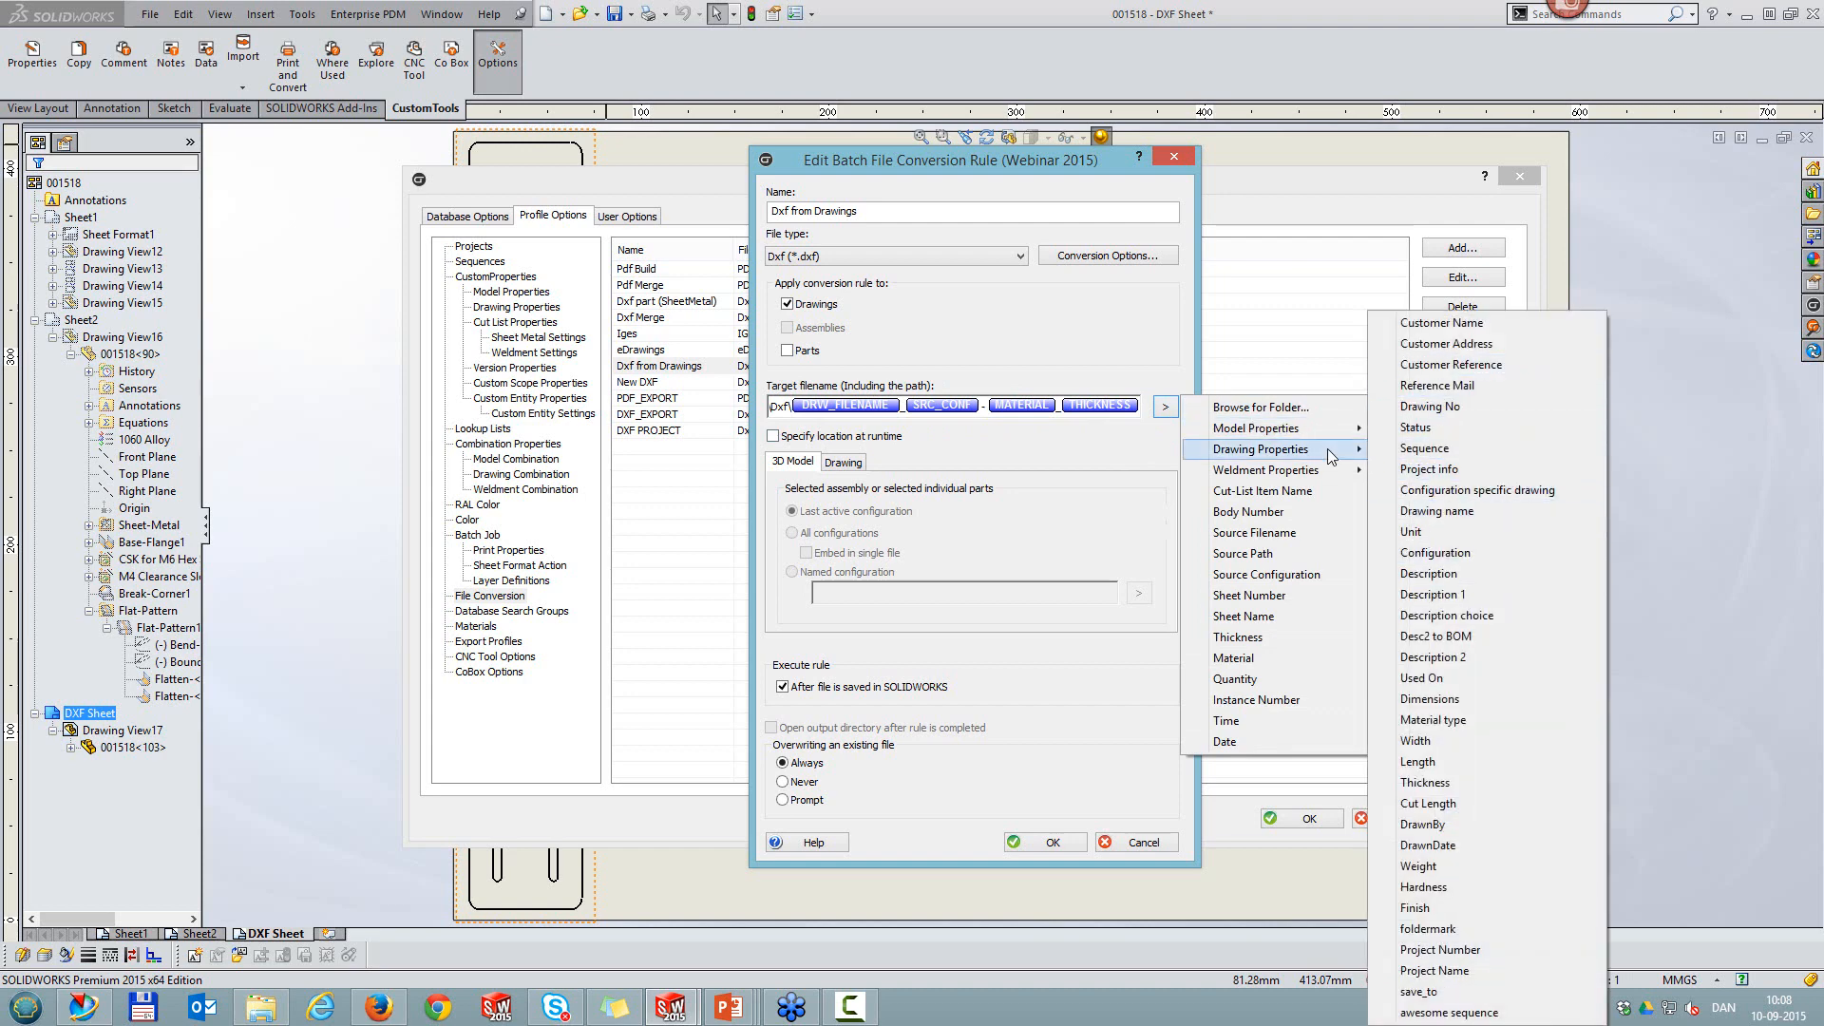
mouse_move(1330, 456)
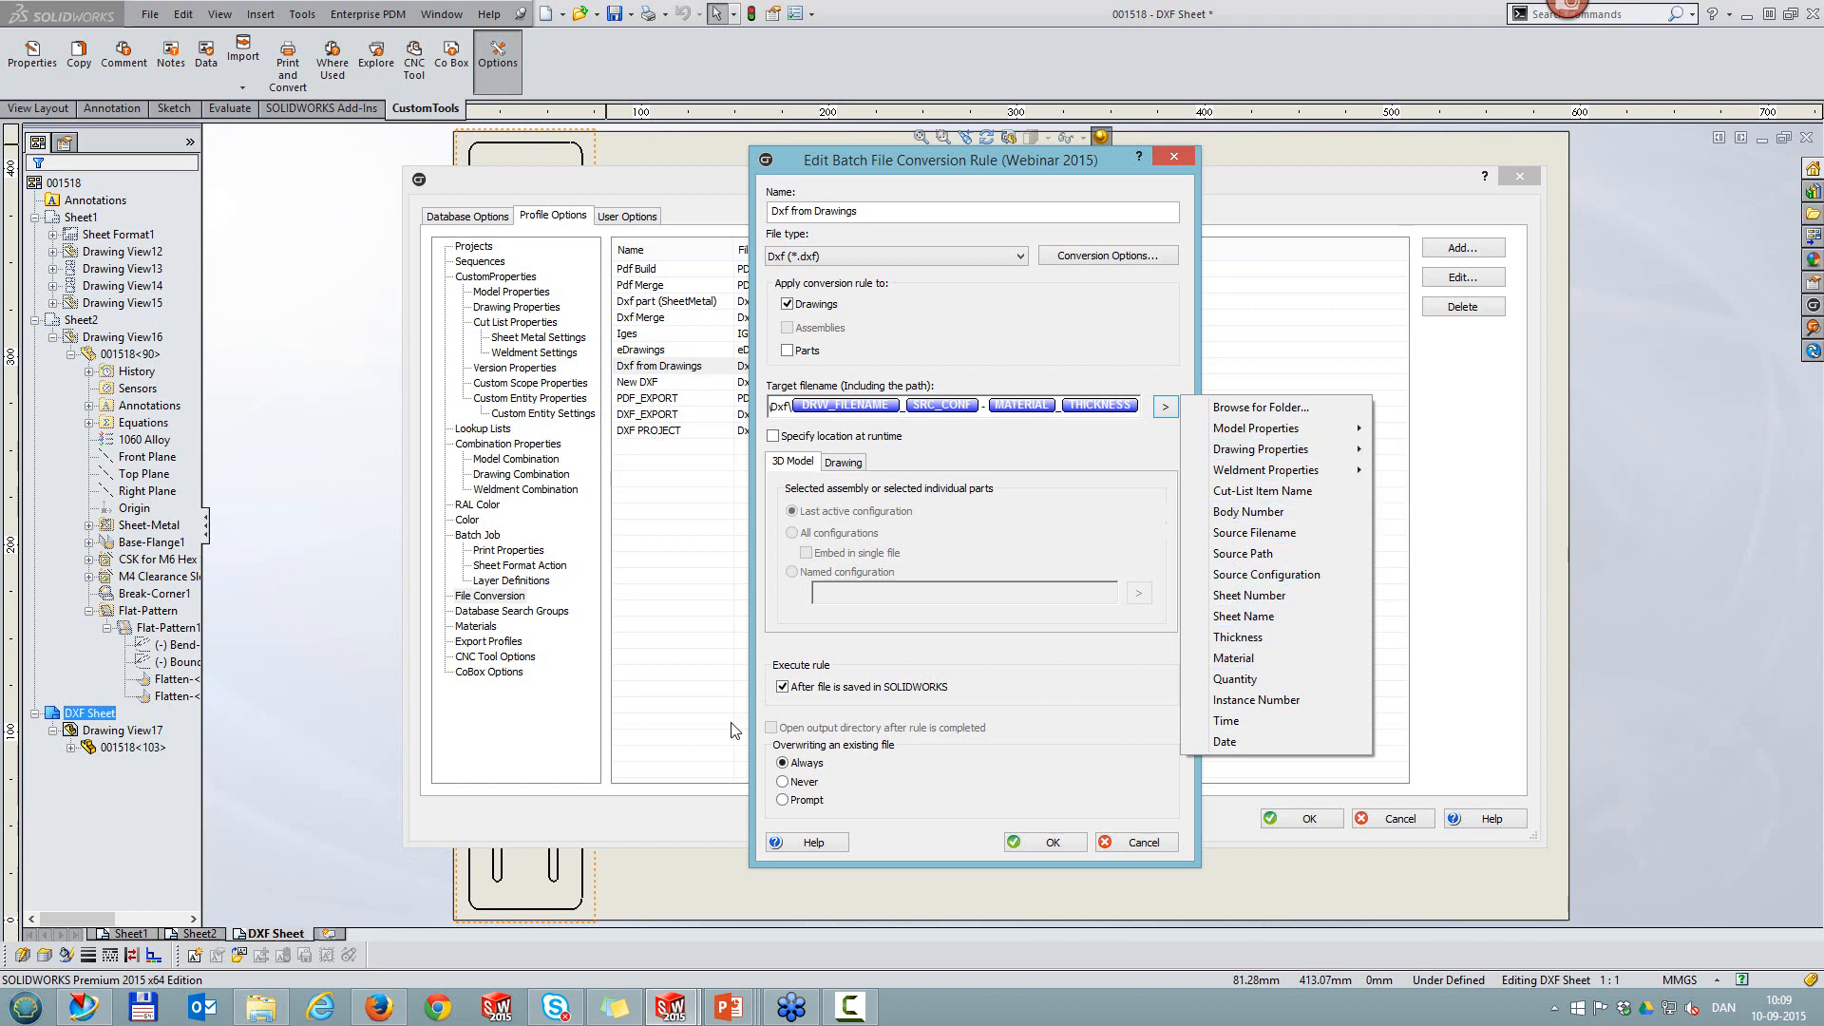
Step: Review which sheets the Dxf from Drawings rule converts, then accept the rule and the profile options
left_click(843, 465)
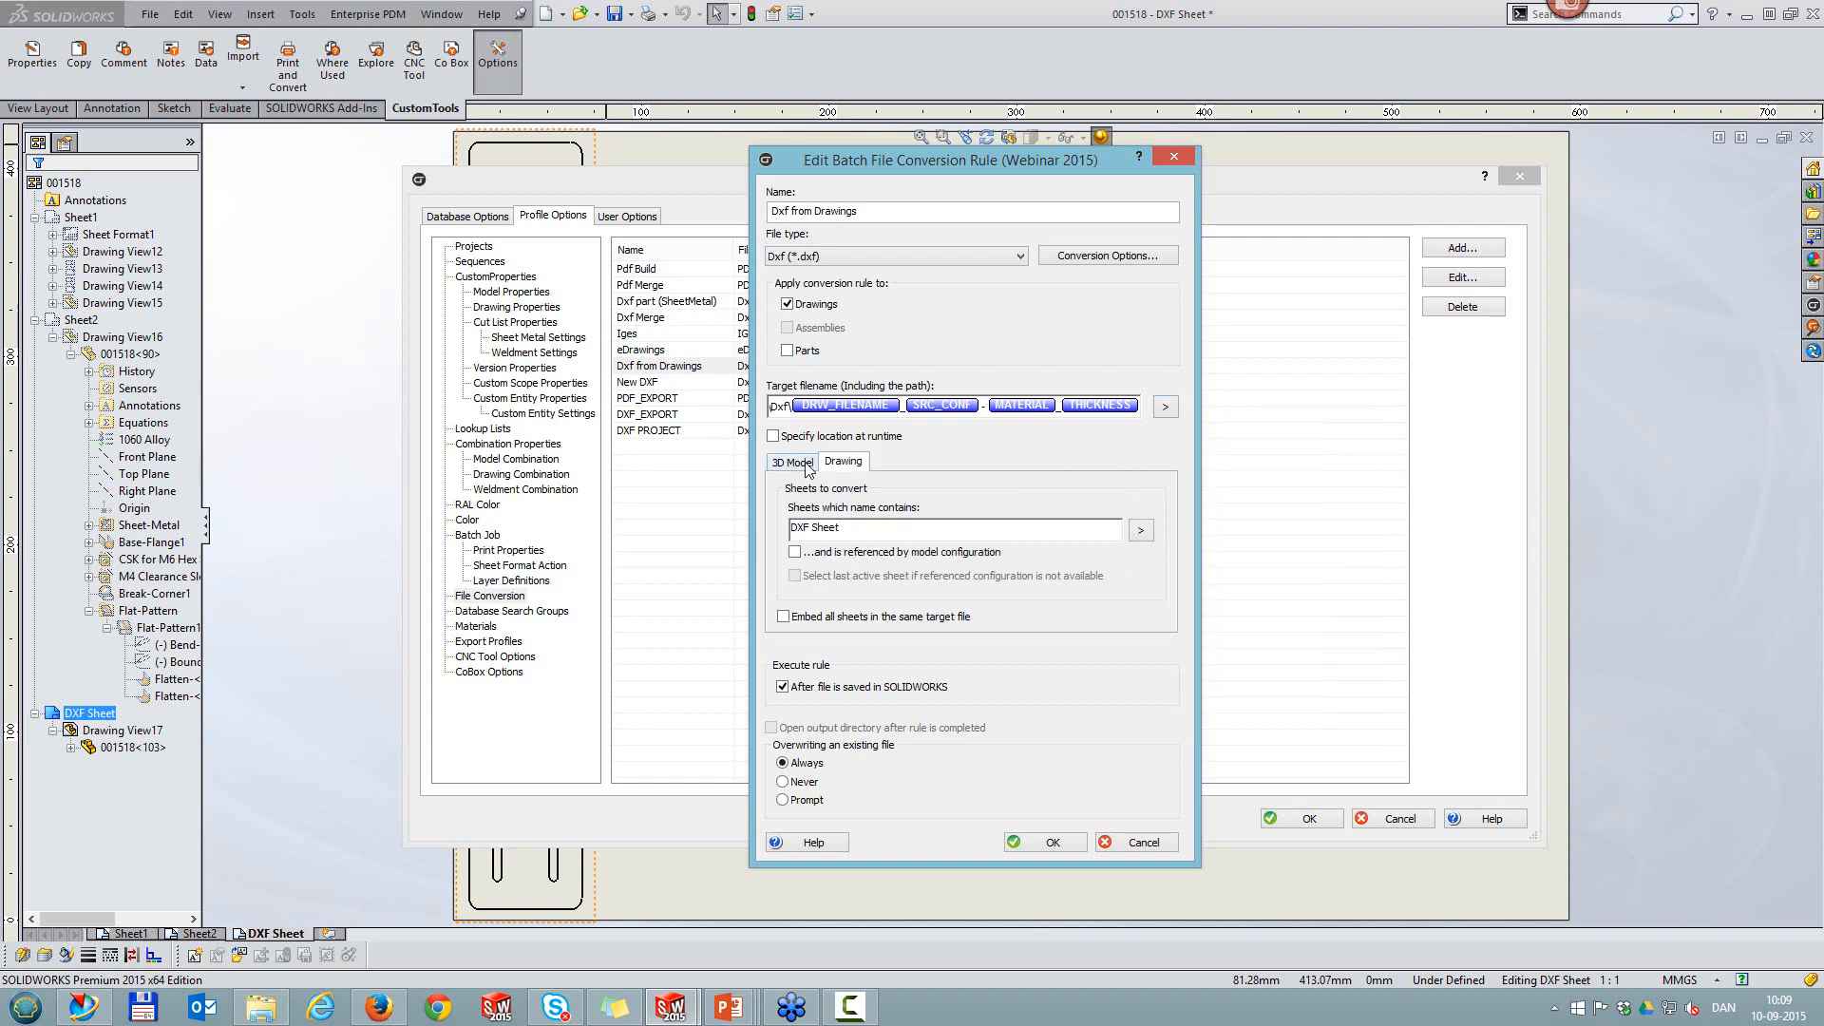
triple_click(852, 535)
left_click(1048, 843)
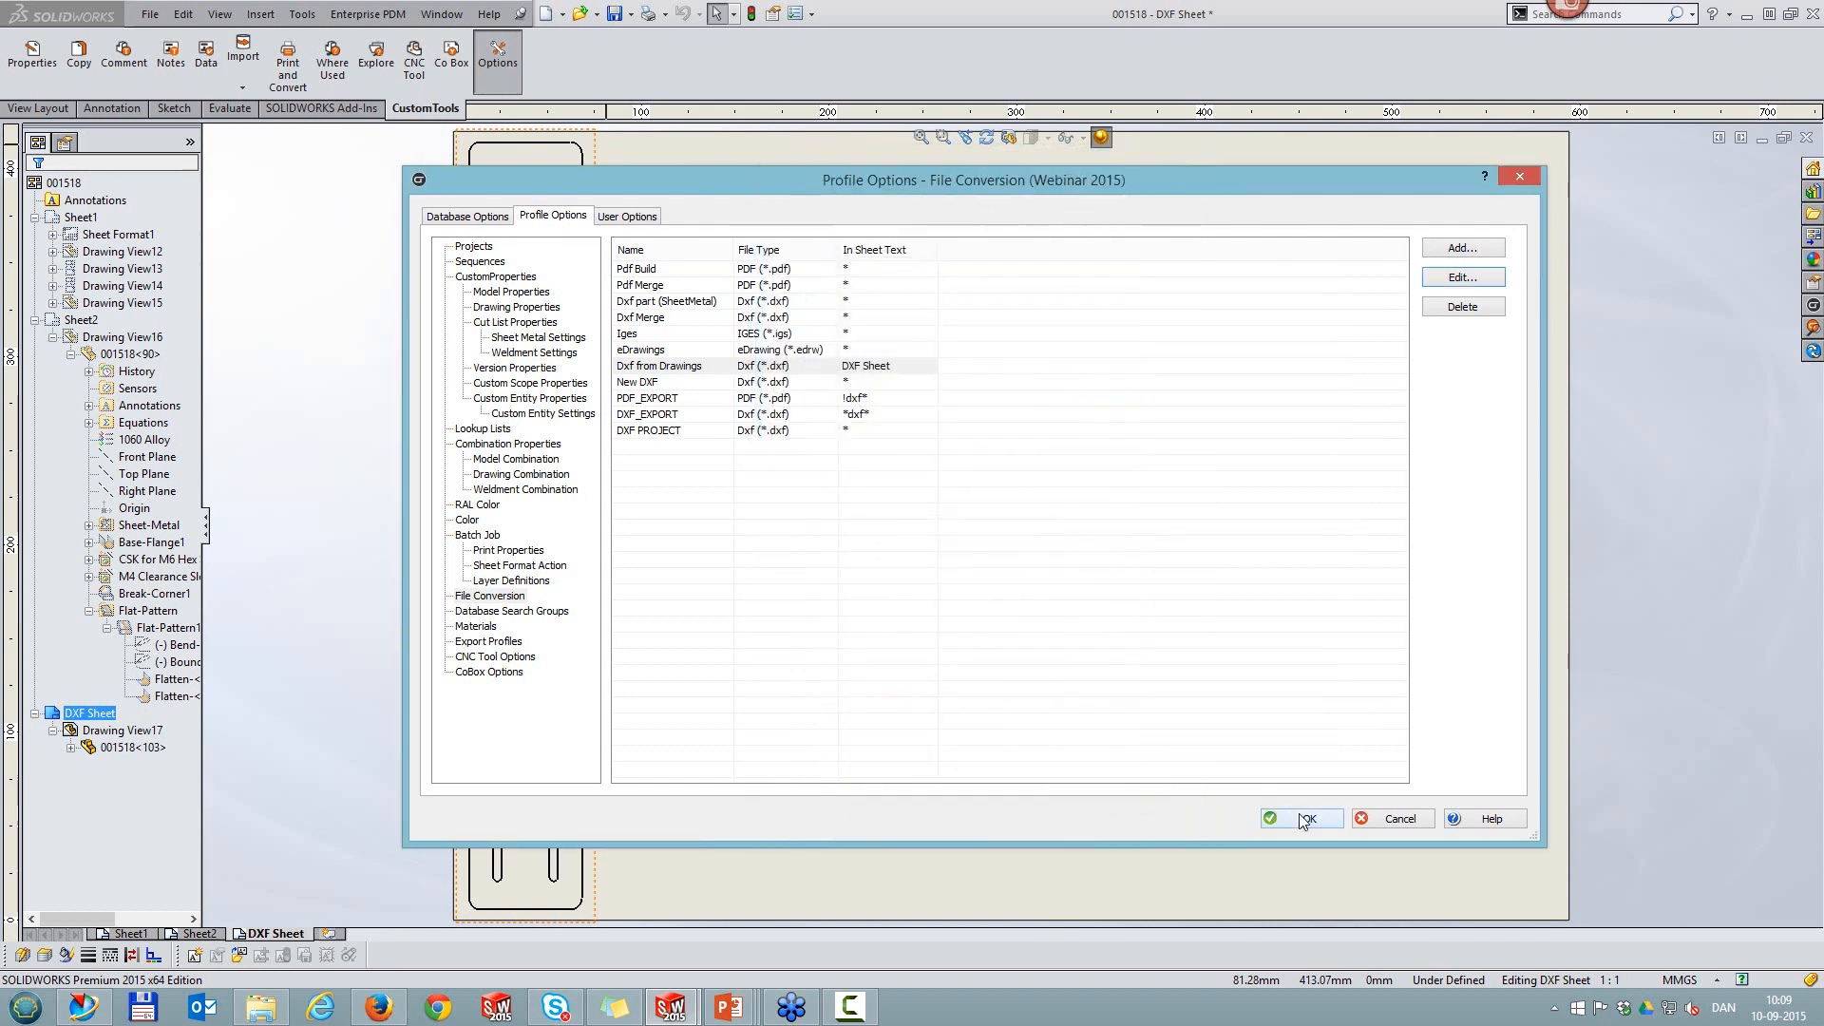
left_click(1304, 819)
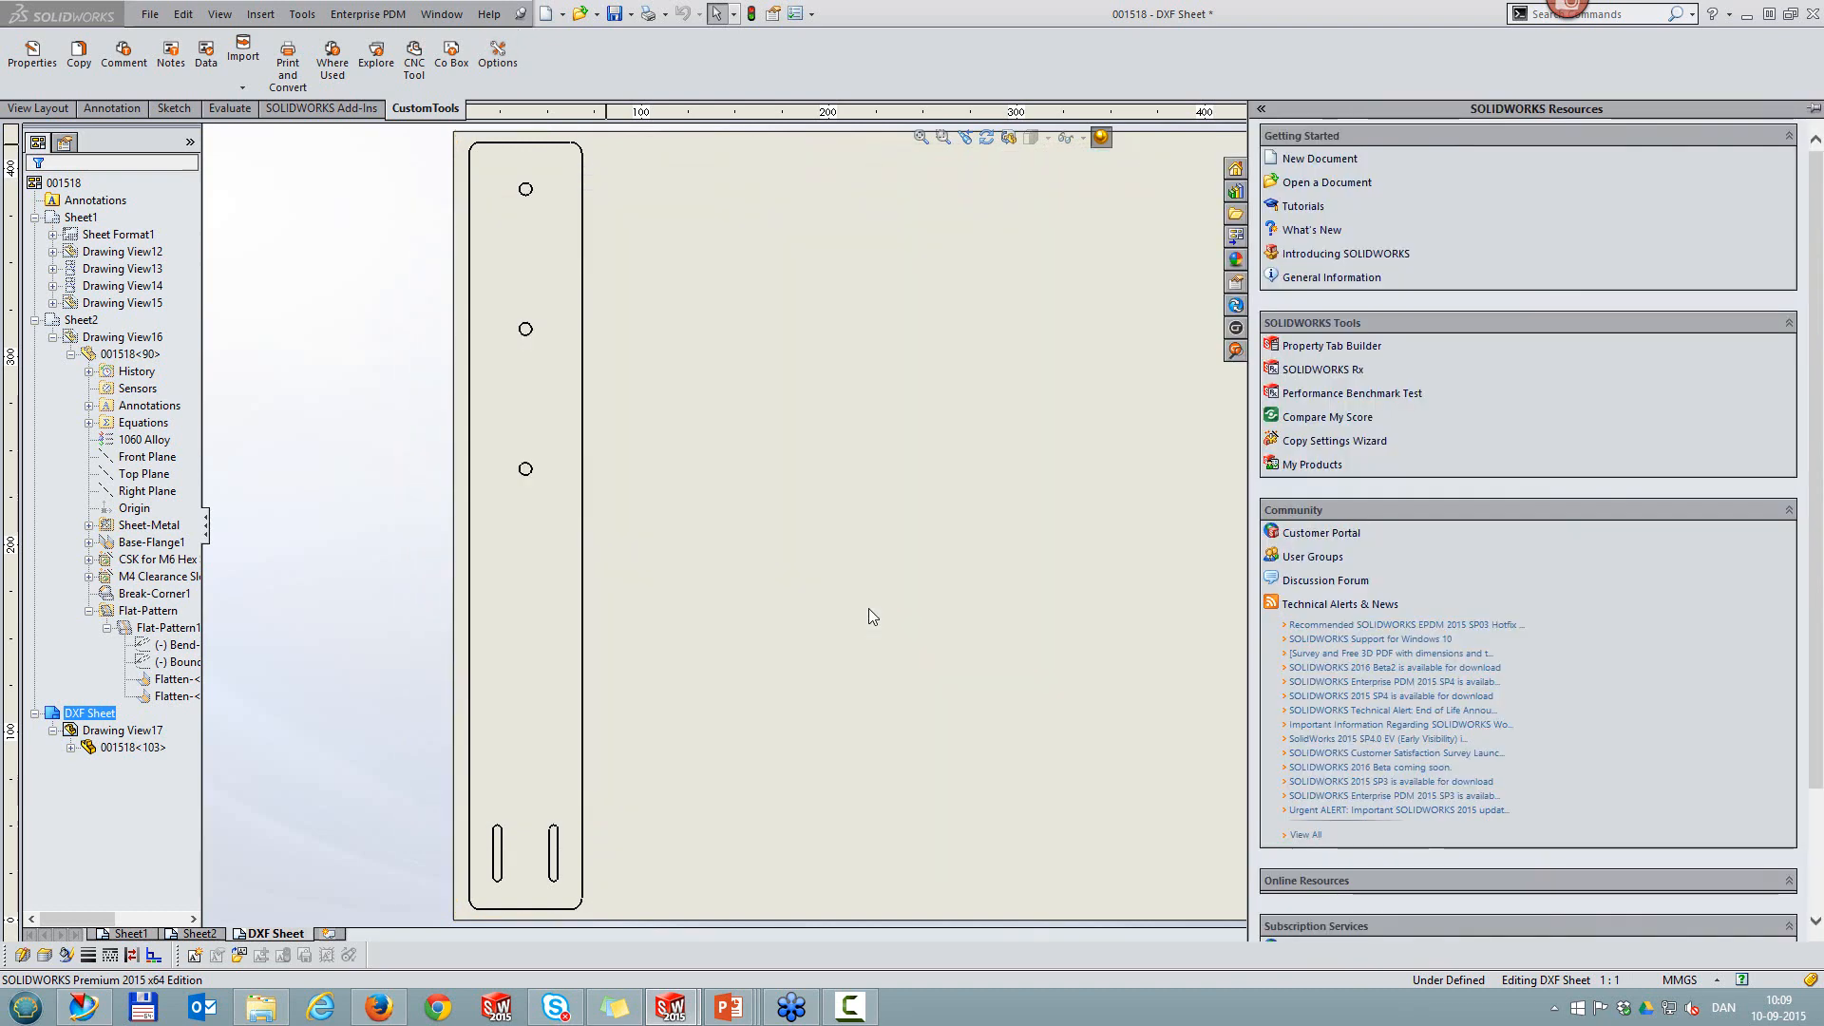
Step: From Sheet1, run the Dxf from Drawings batch conversion on the DXF Sheet of 001518.SLDDRW
left_click(129, 933)
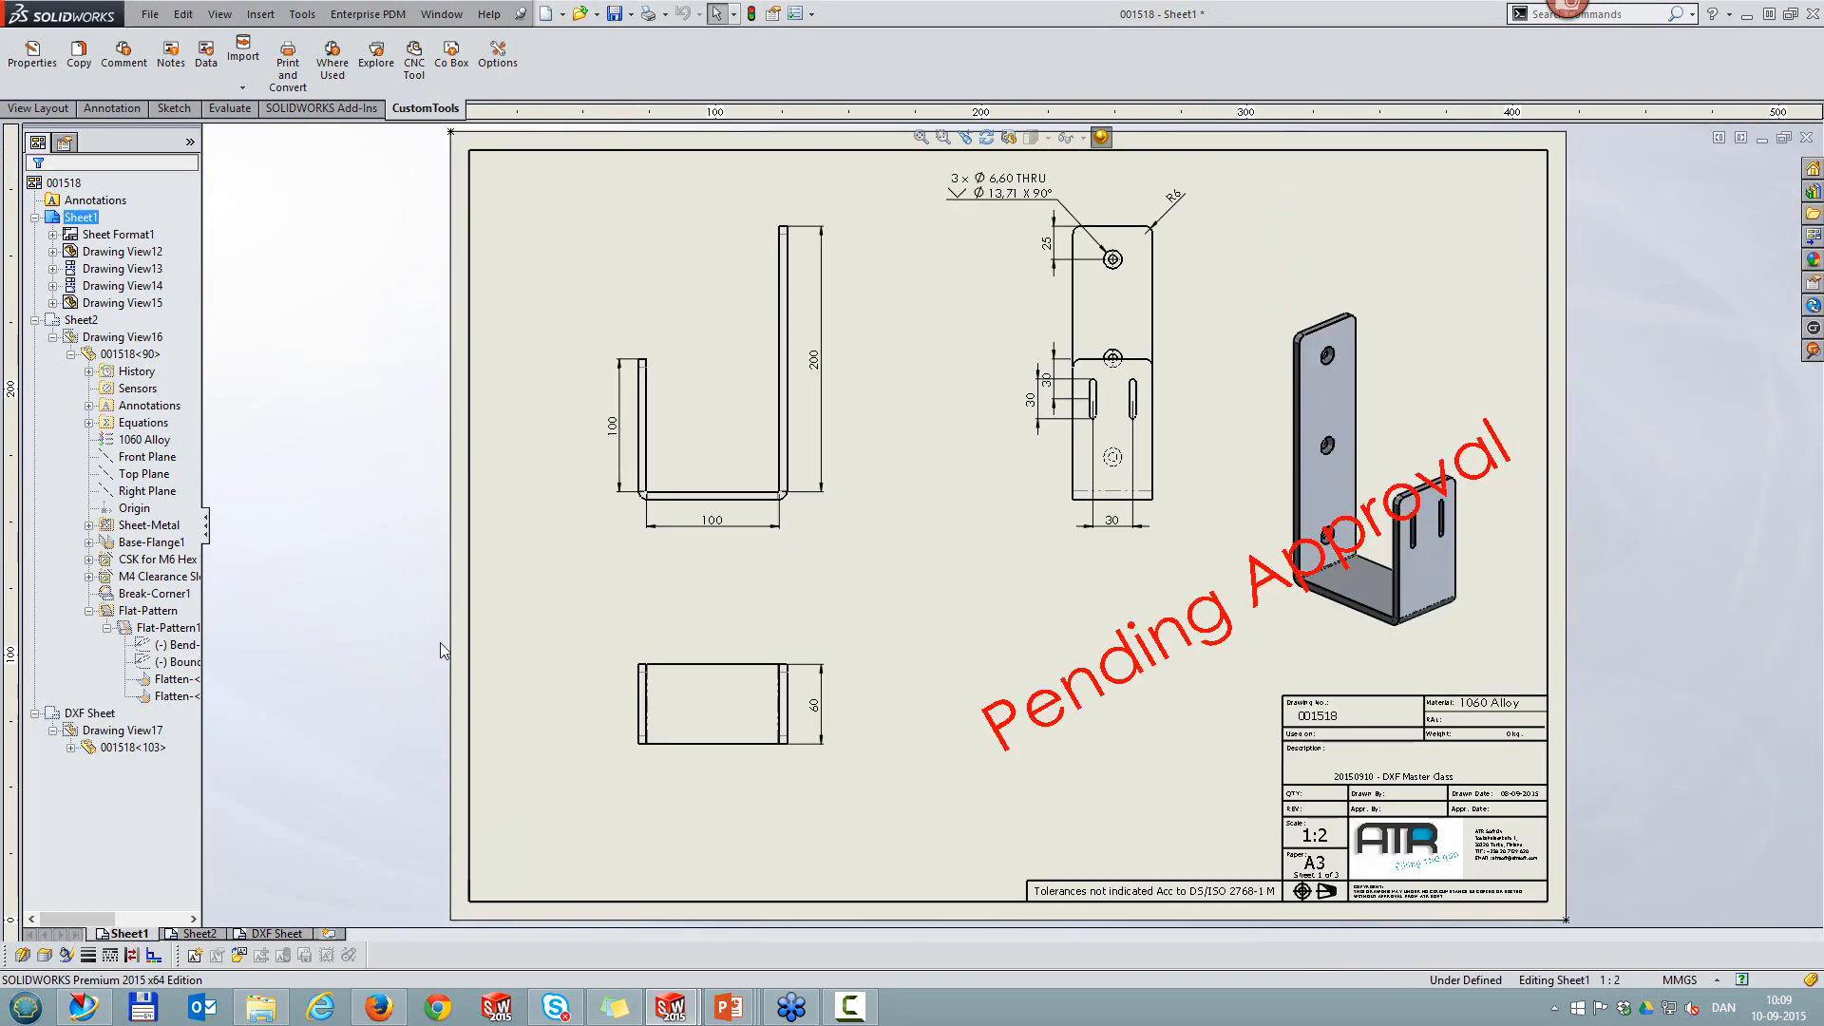
left_click(290, 59)
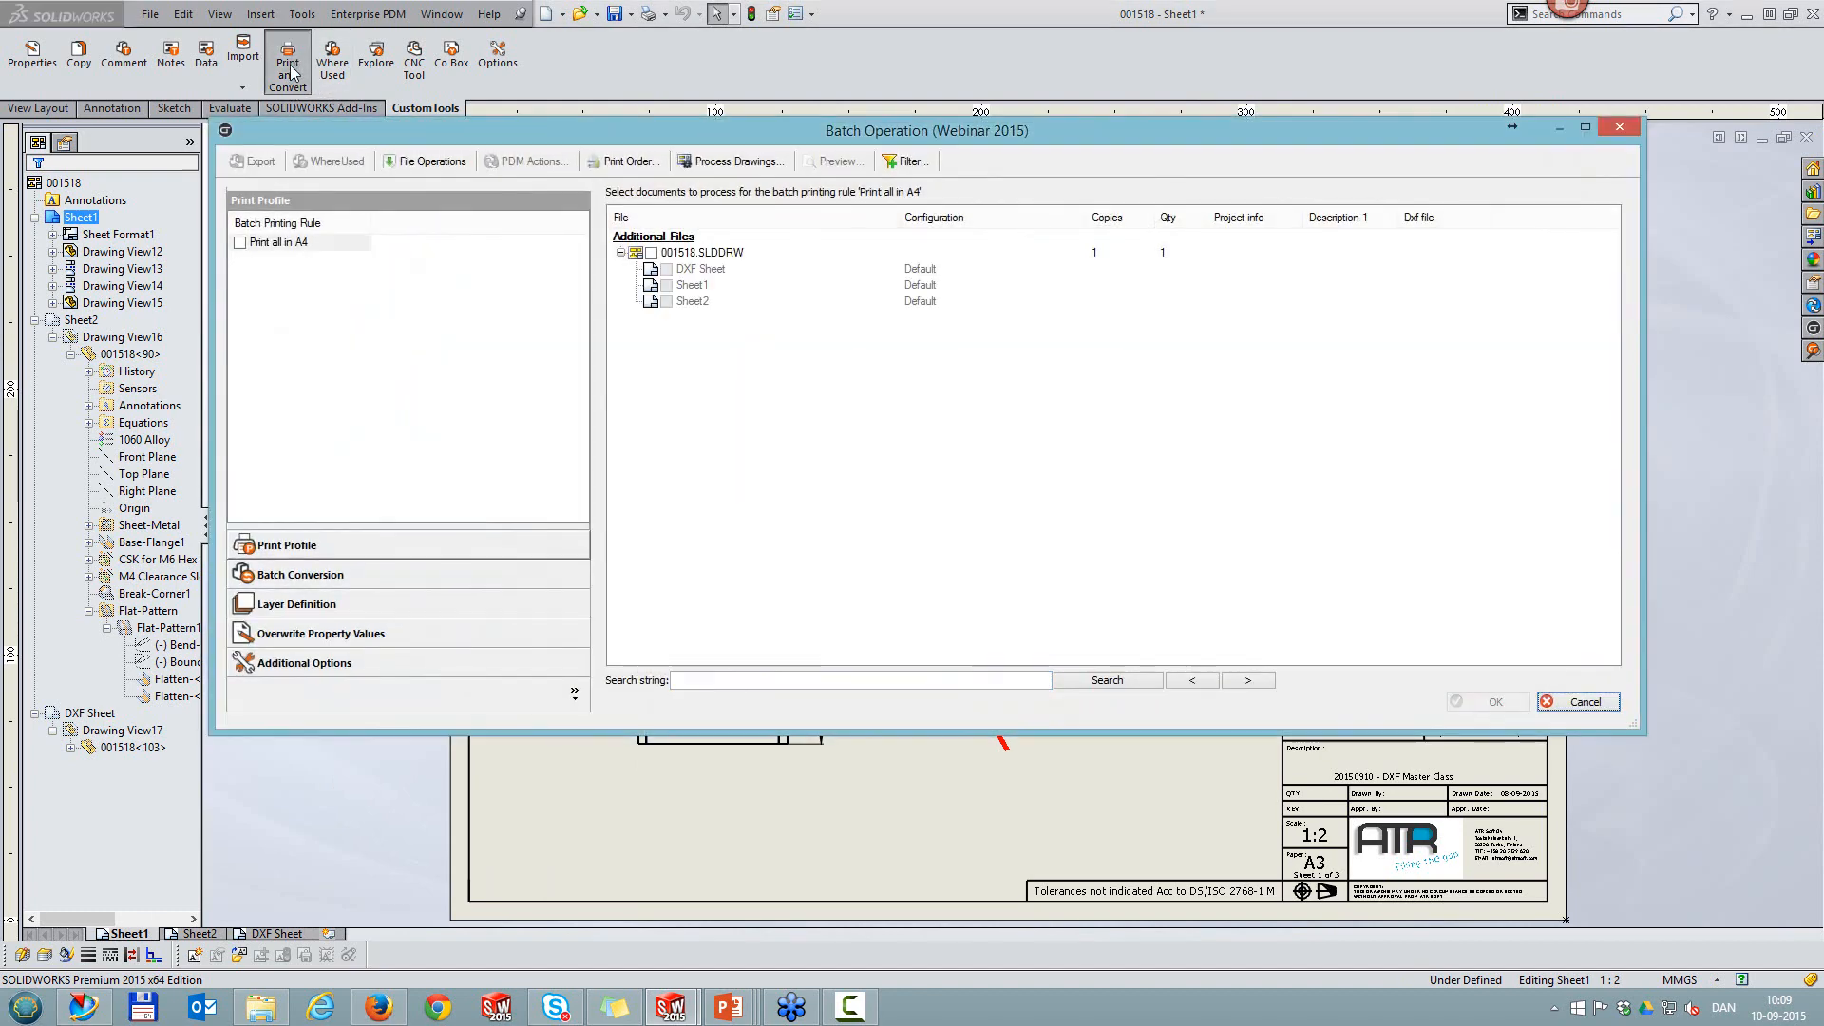
left_click(300, 575)
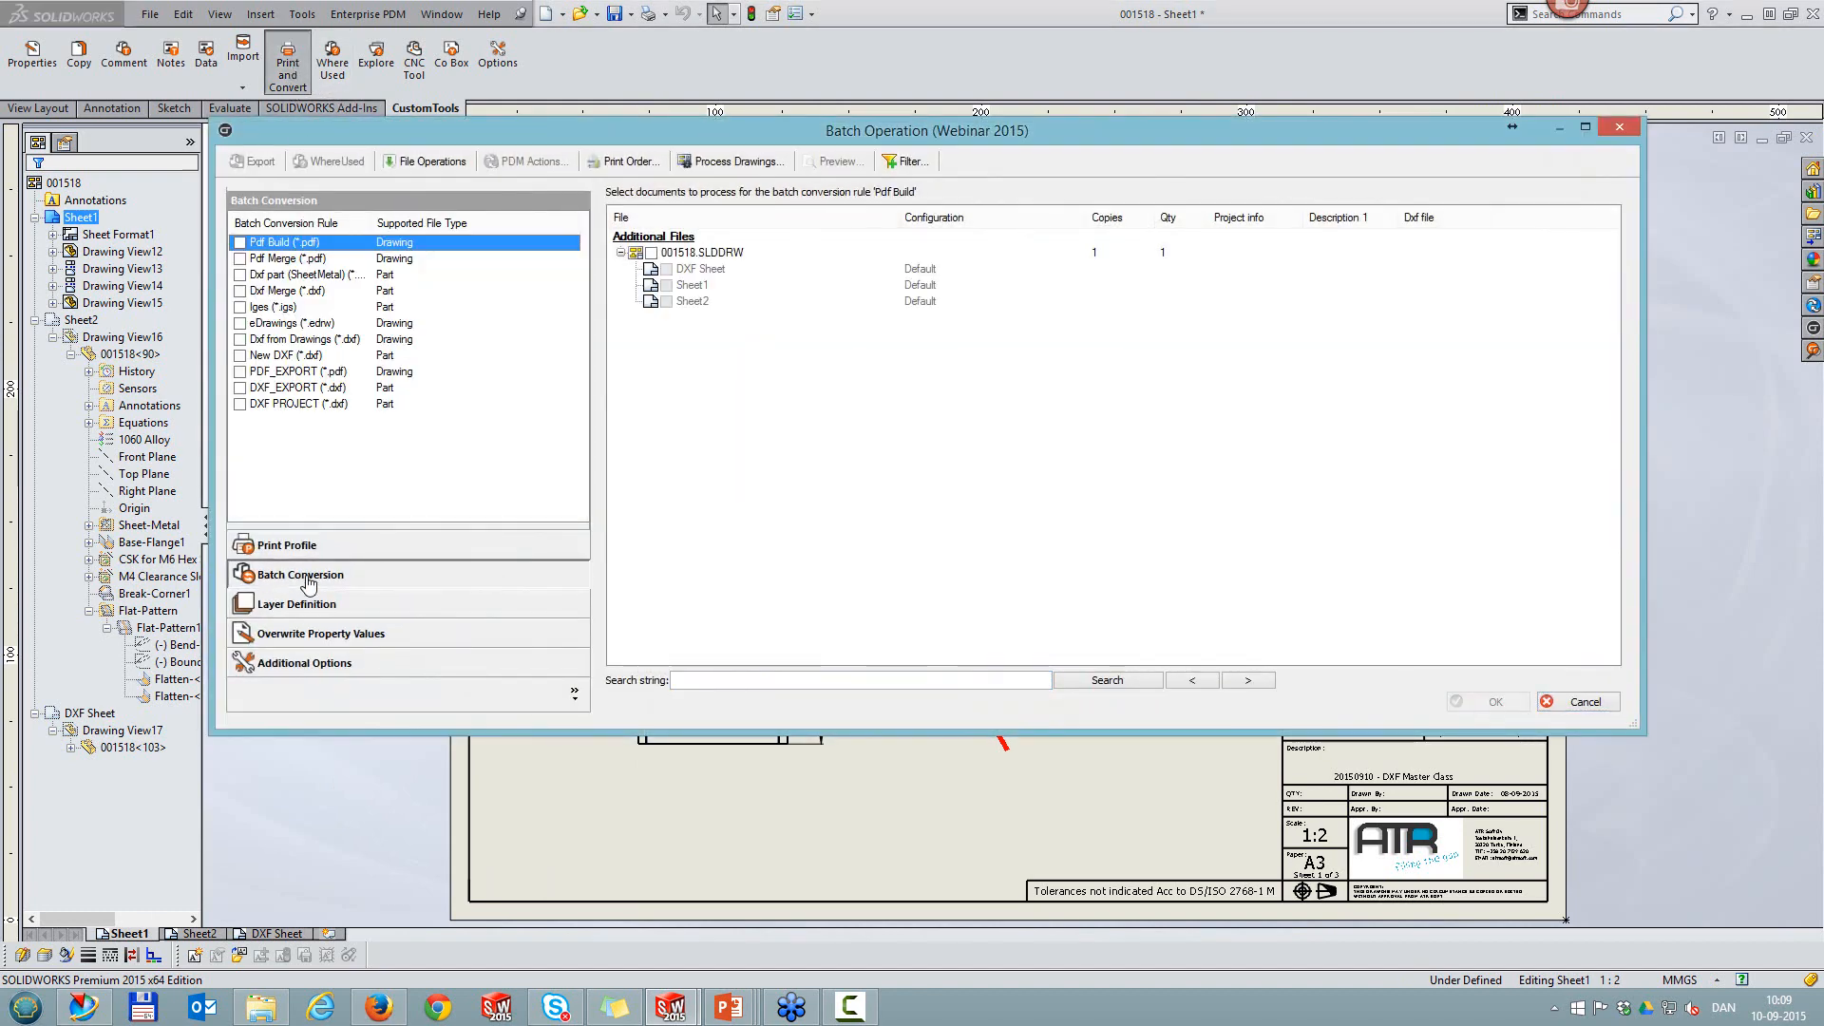
left_click(243, 341)
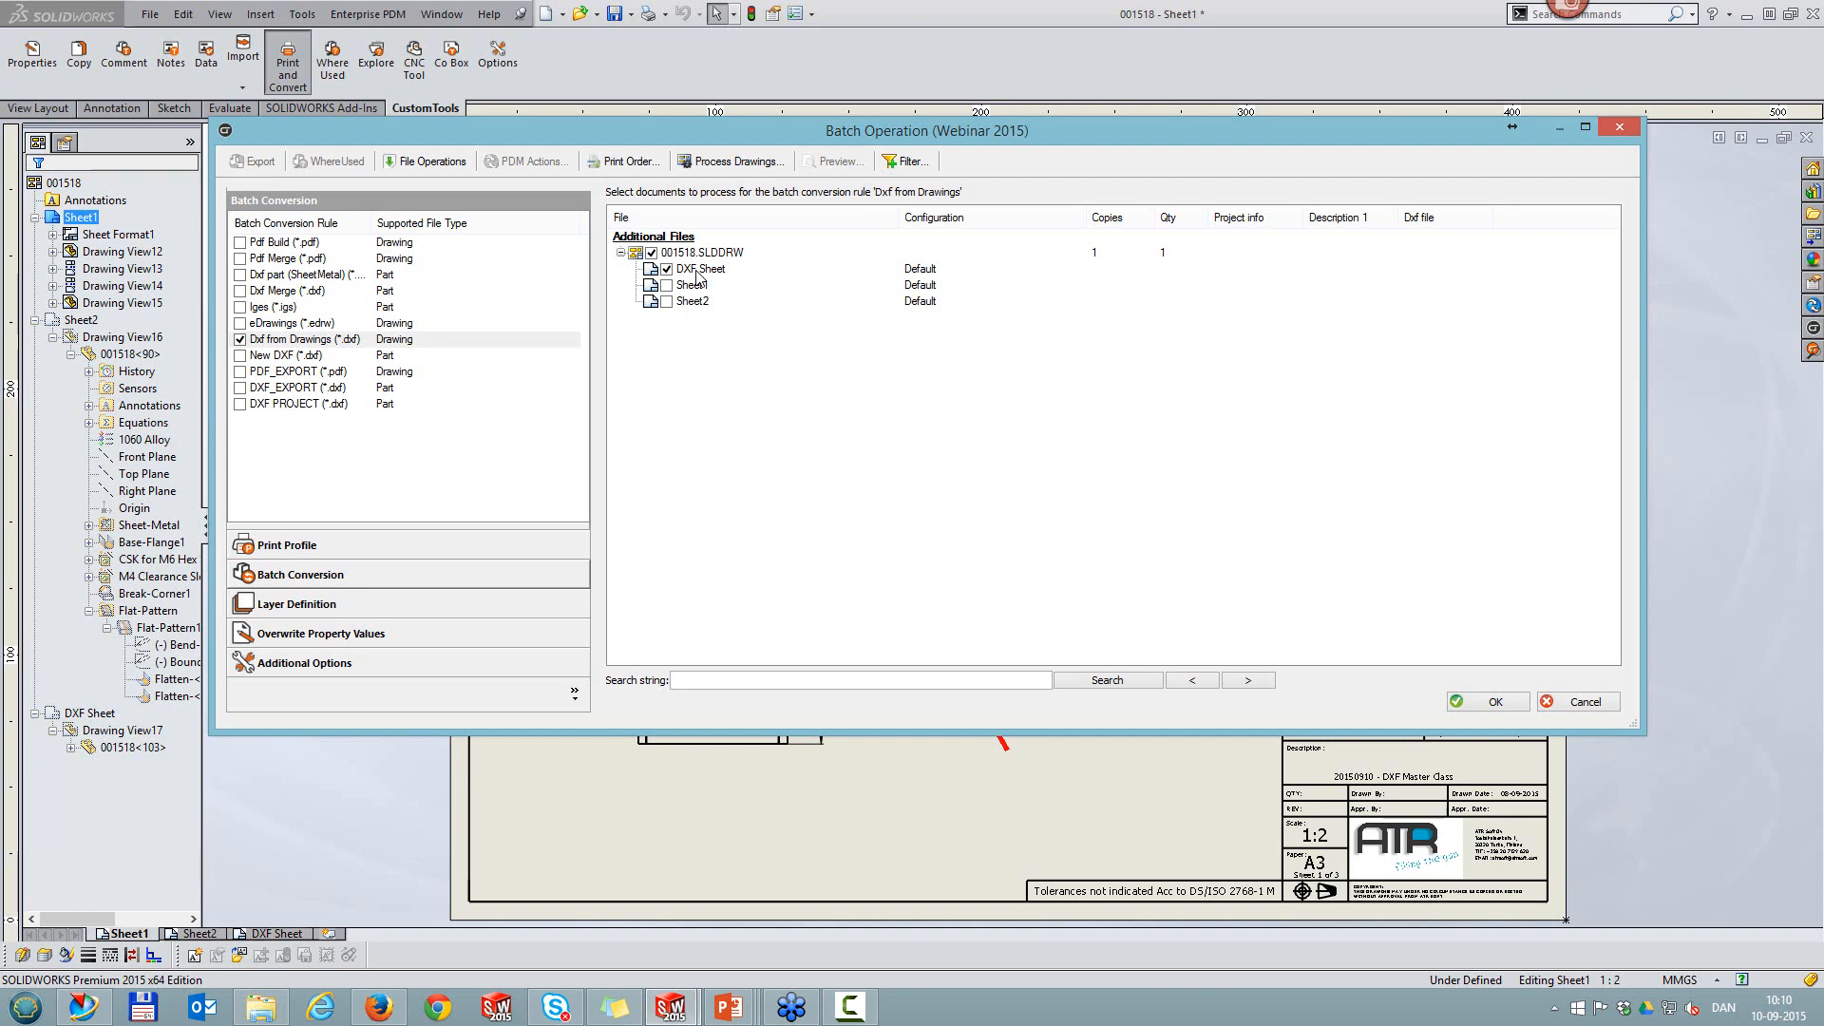
left_click(1497, 703)
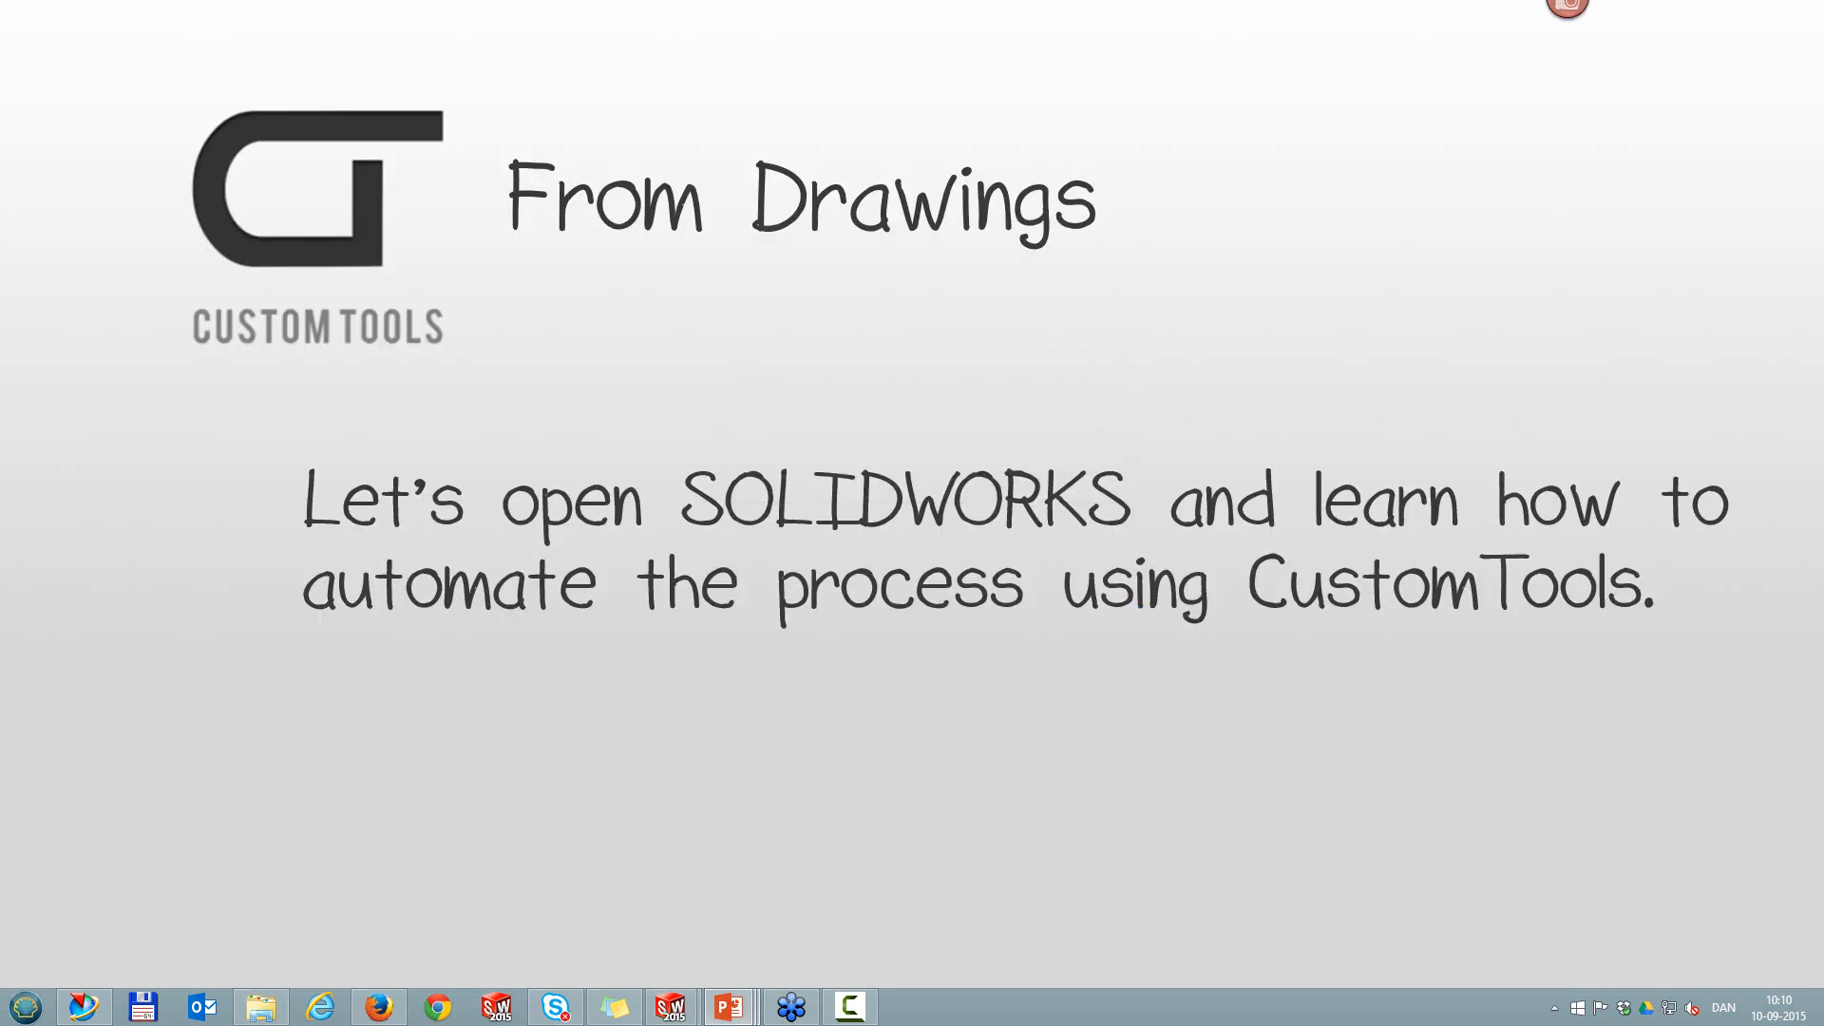
Step: Switch to the 001518.SLDPRT part and open its containing folder in the file explorer
mouse_move(672, 1007)
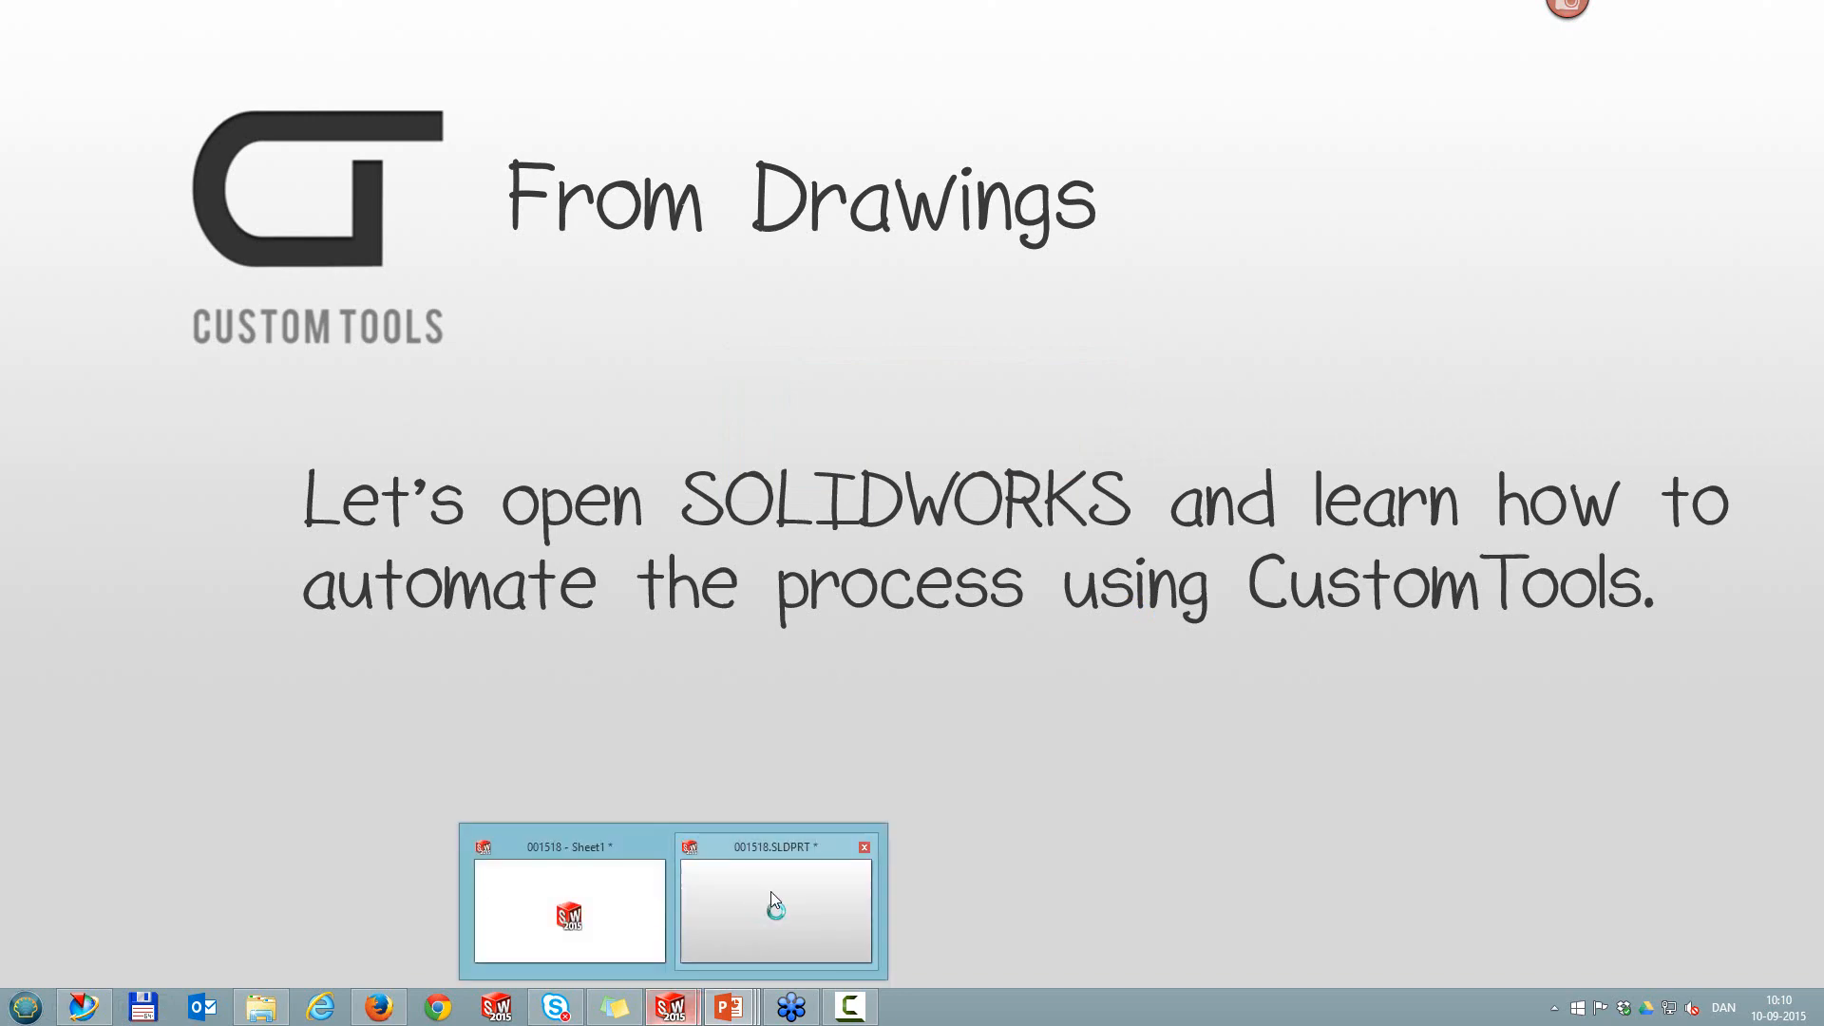
left_click(771, 891)
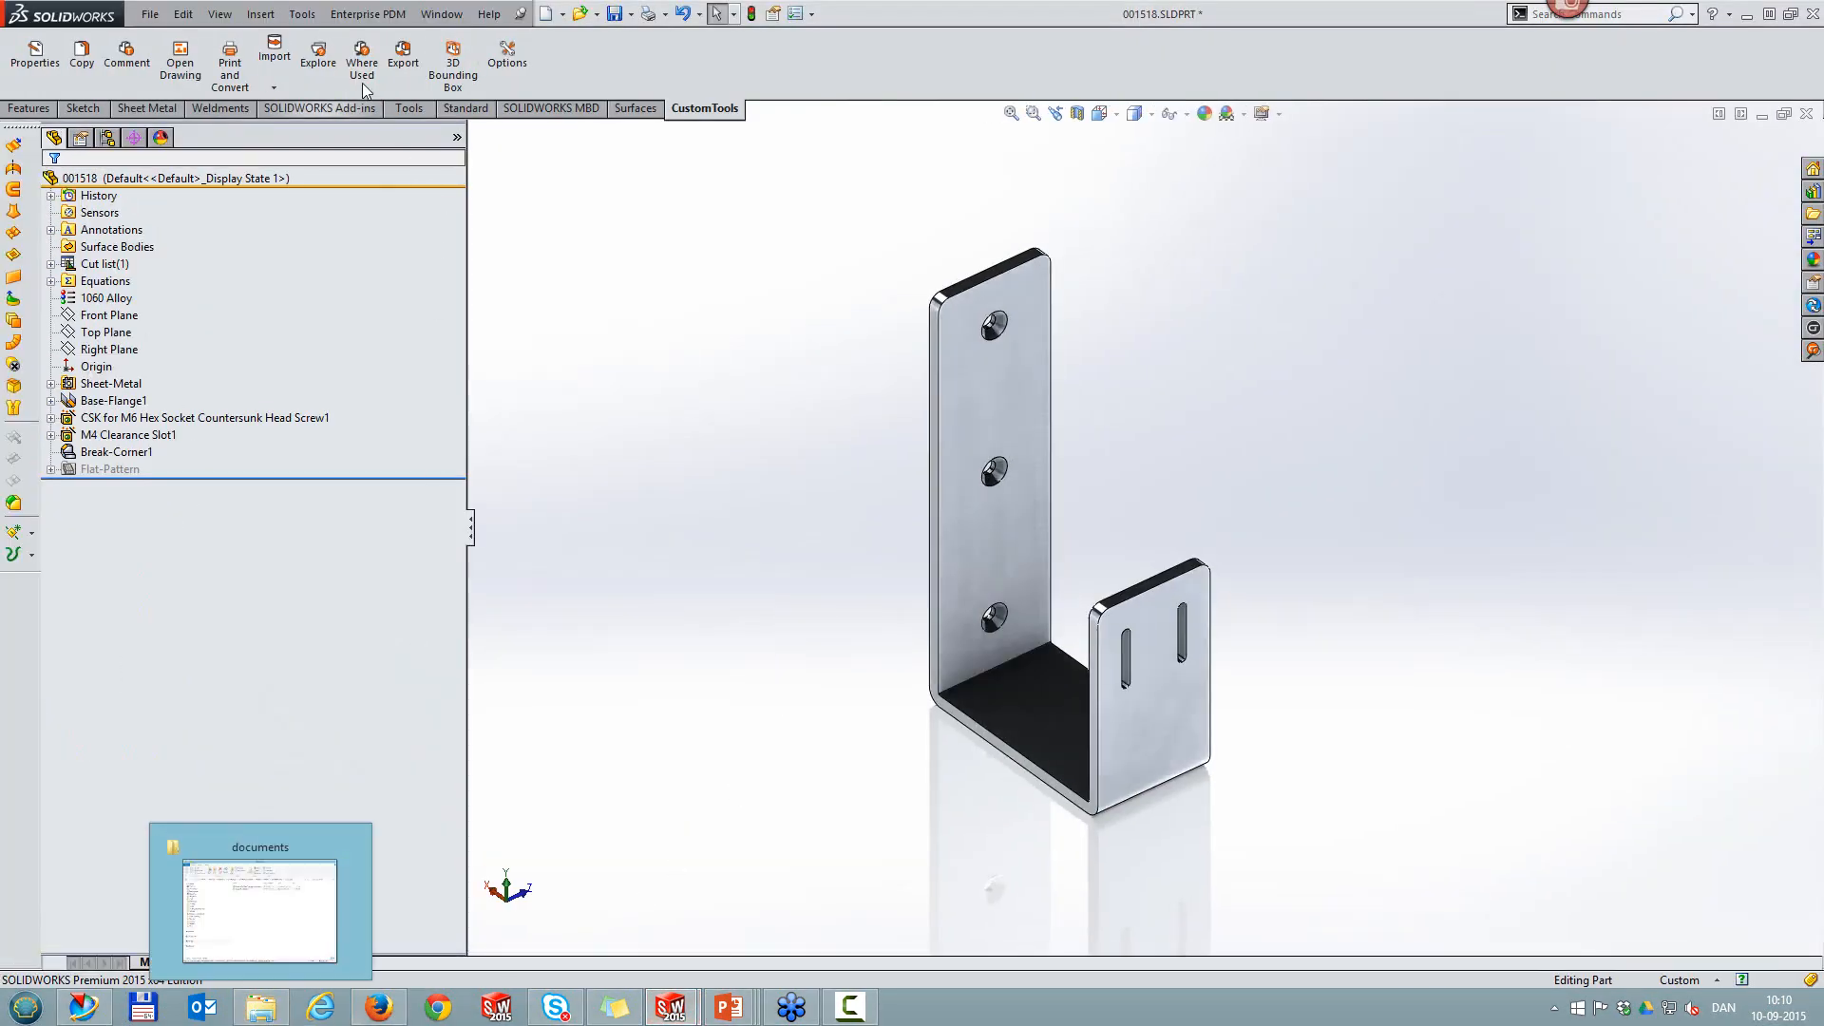
left_click(319, 57)
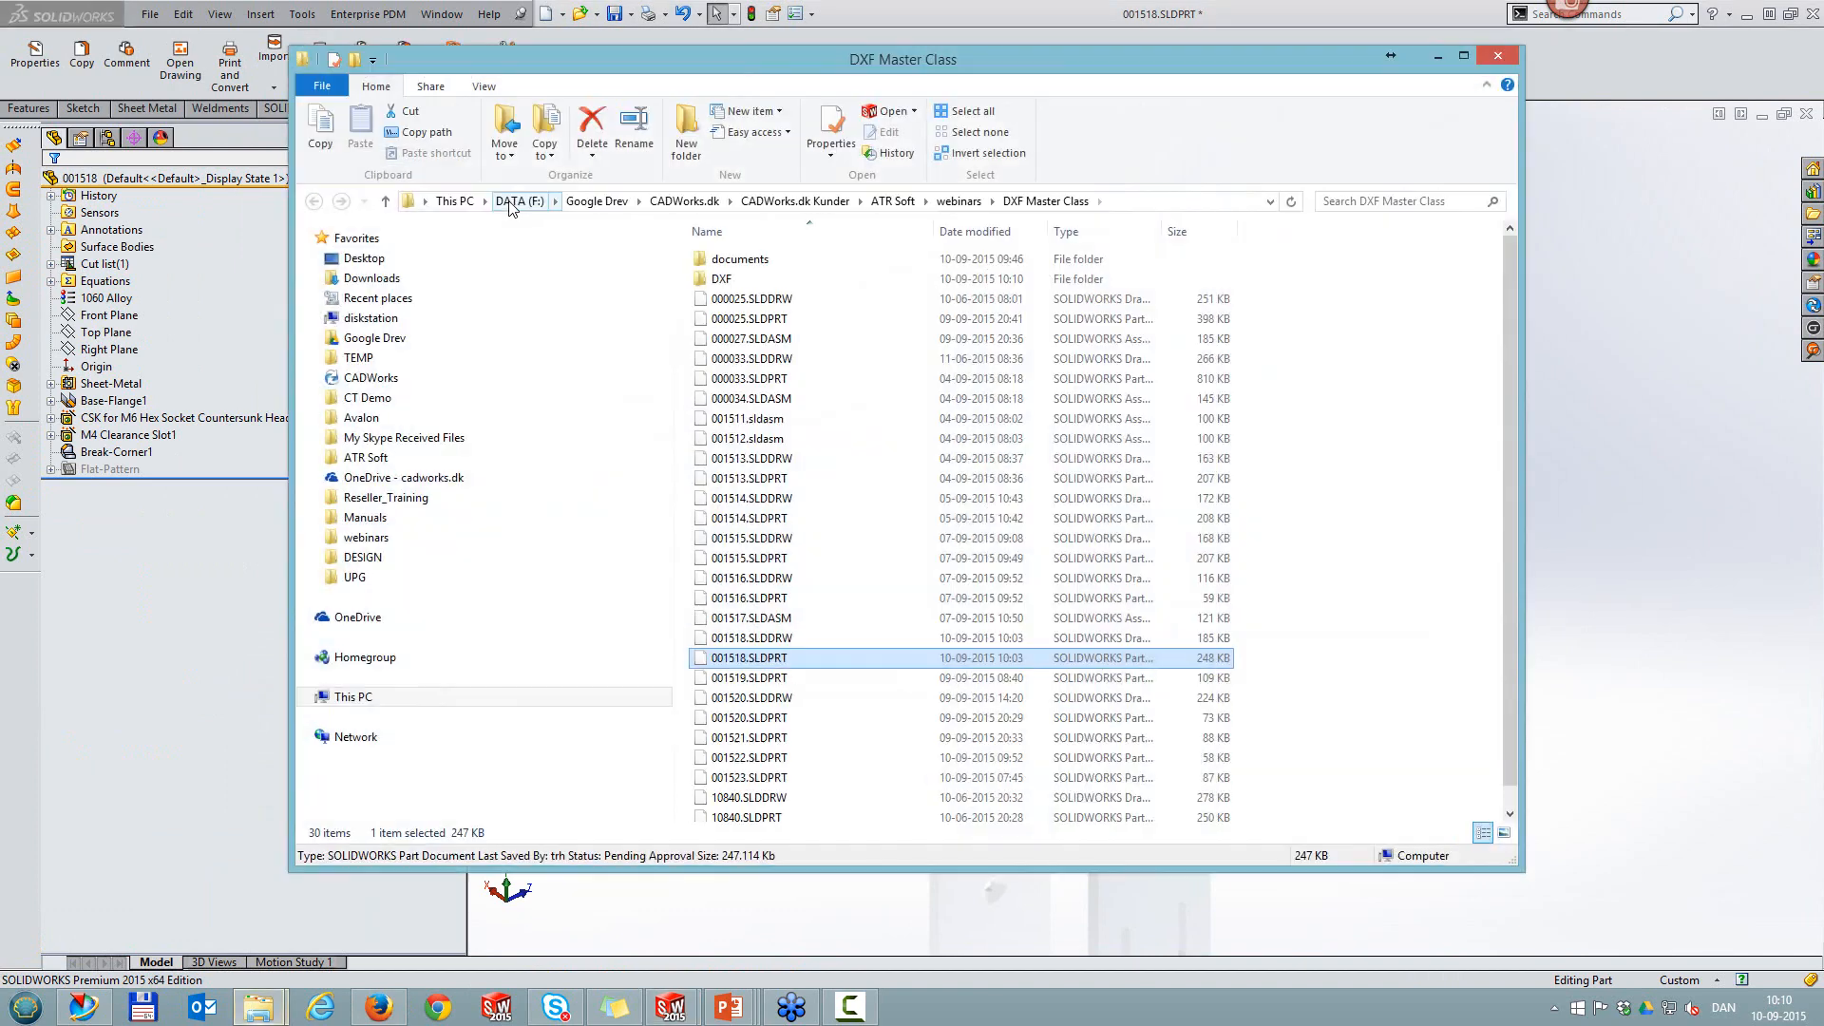
Step: Check the converted file in the DXF folder, then close the file explorer
double_click(725, 279)
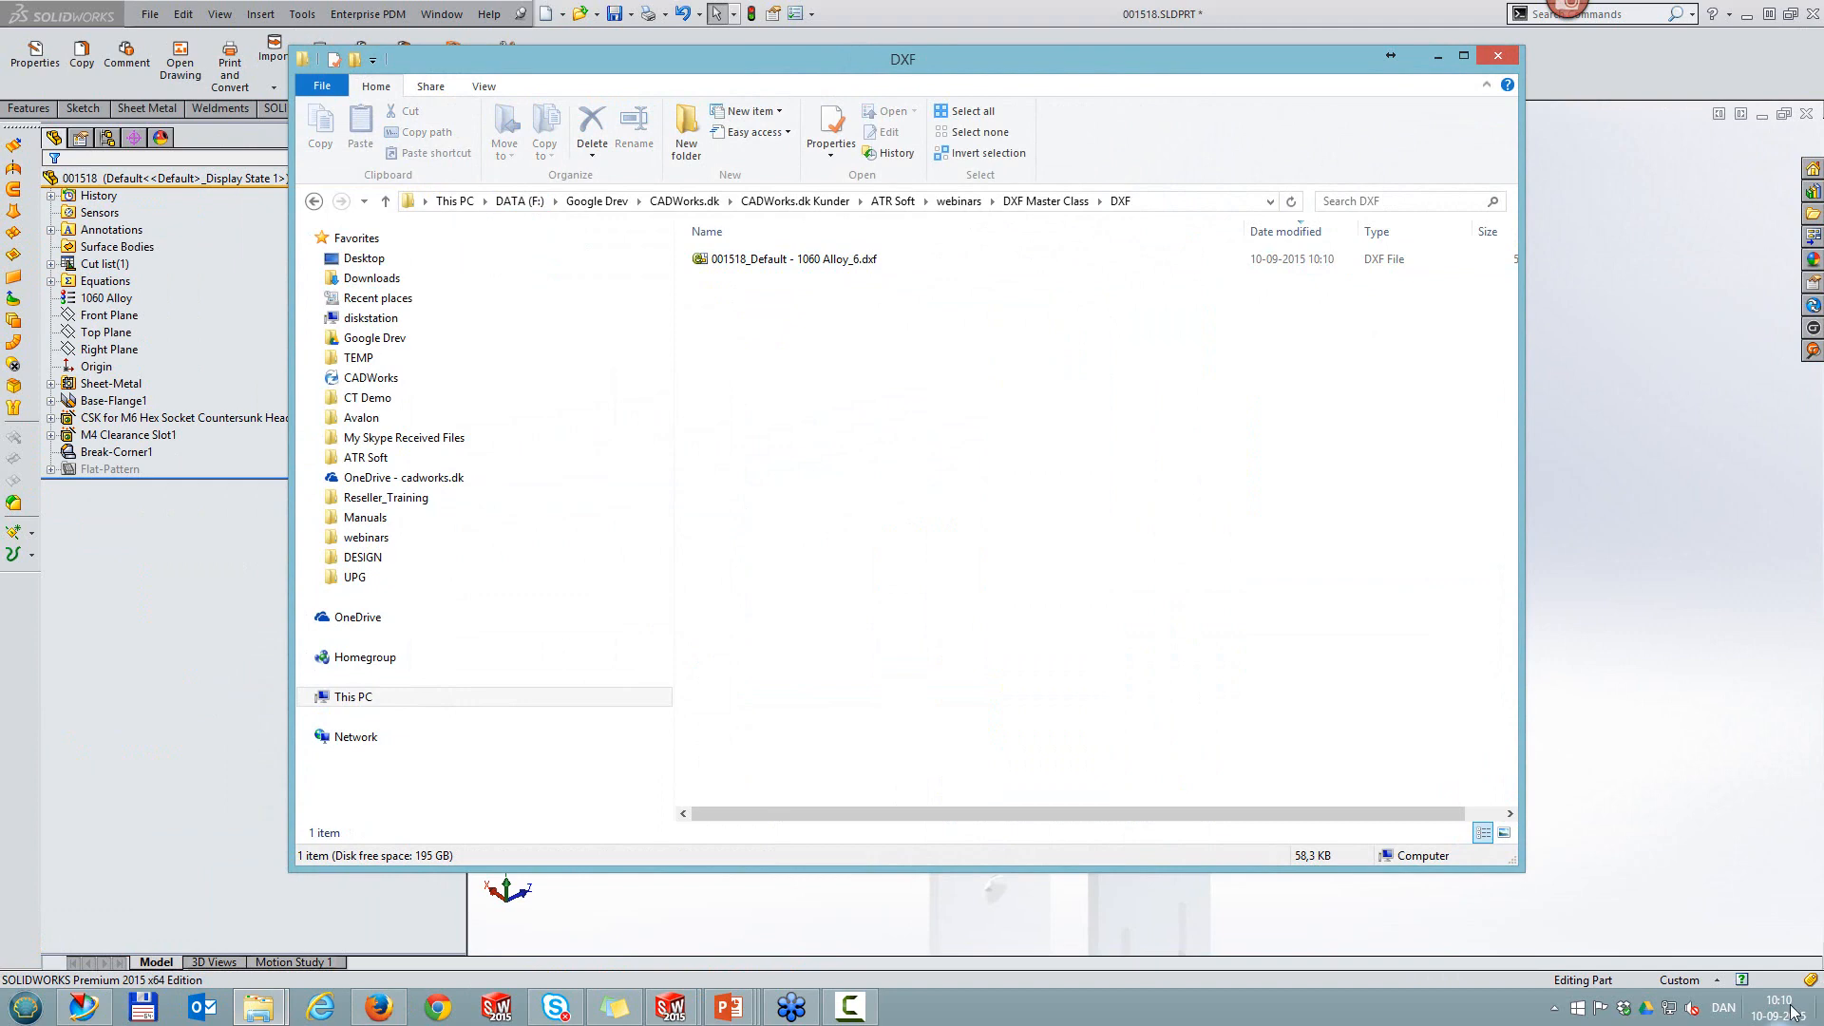
left_click(1496, 57)
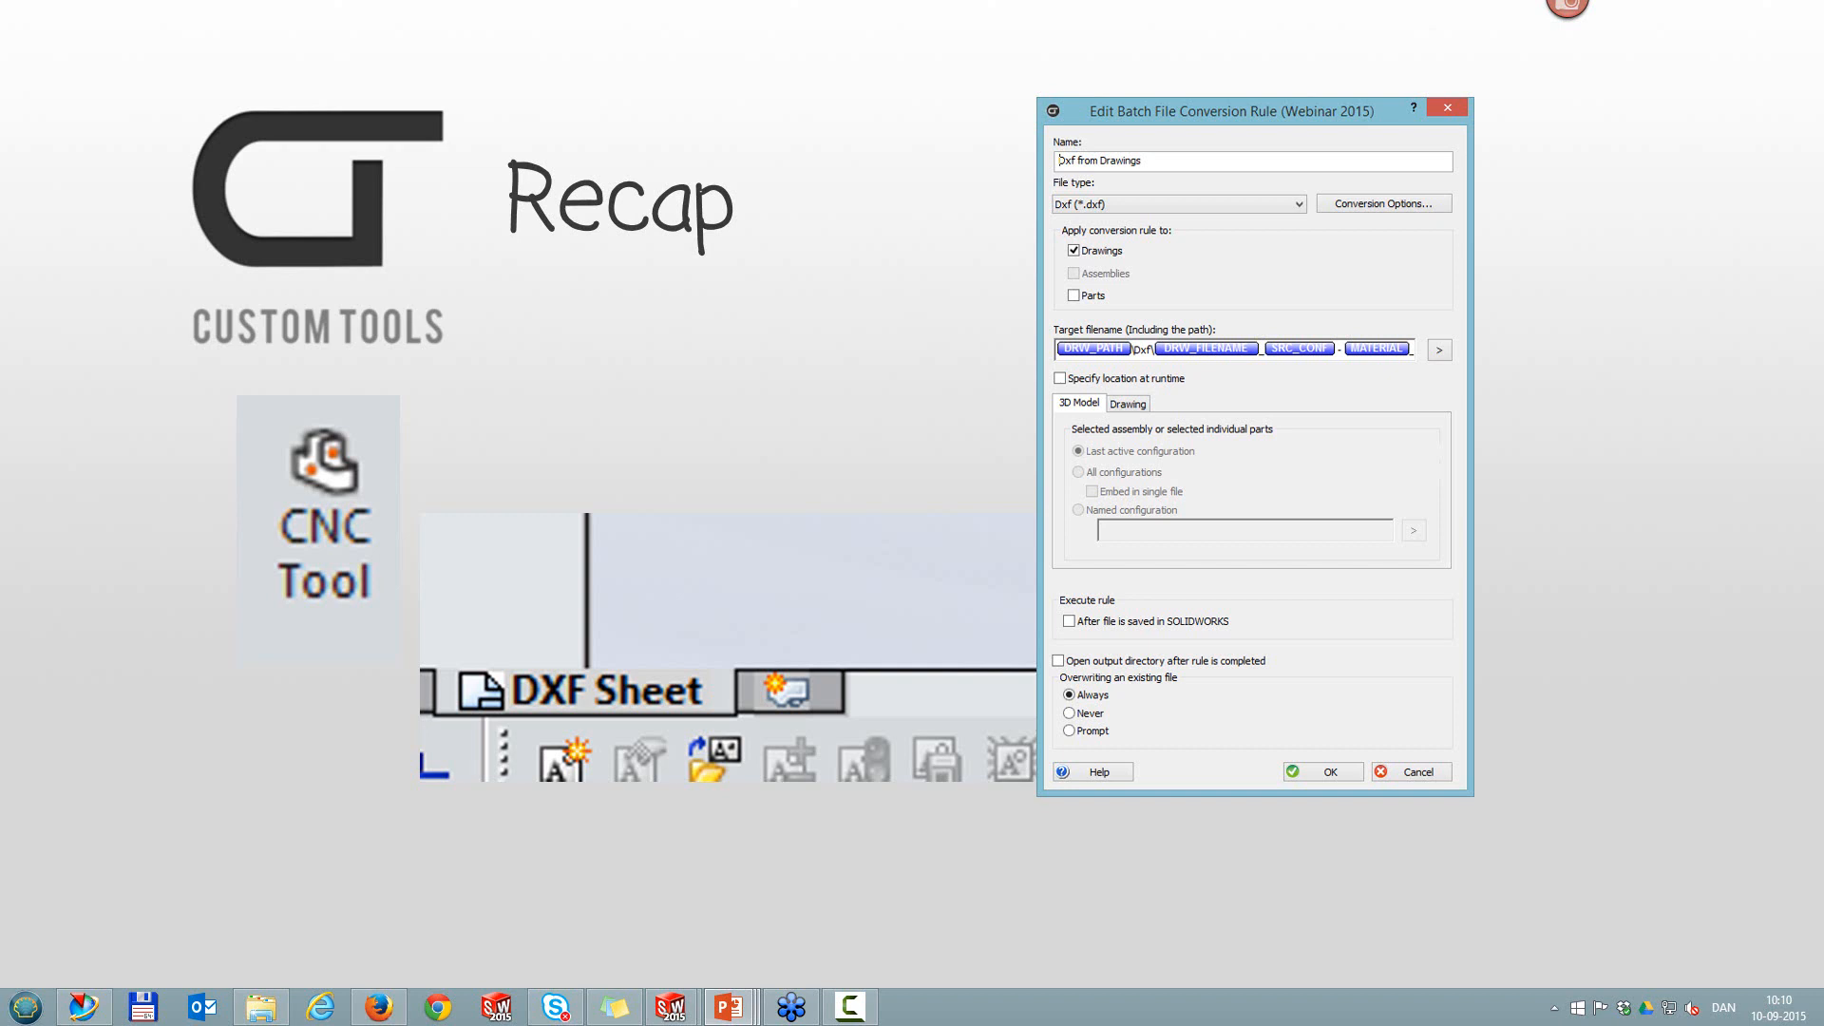
Step: Advance the presentation past the recap slide, return to SOLIDWORKS and delete the DXF folder inside DXF Master Class
key("Right")
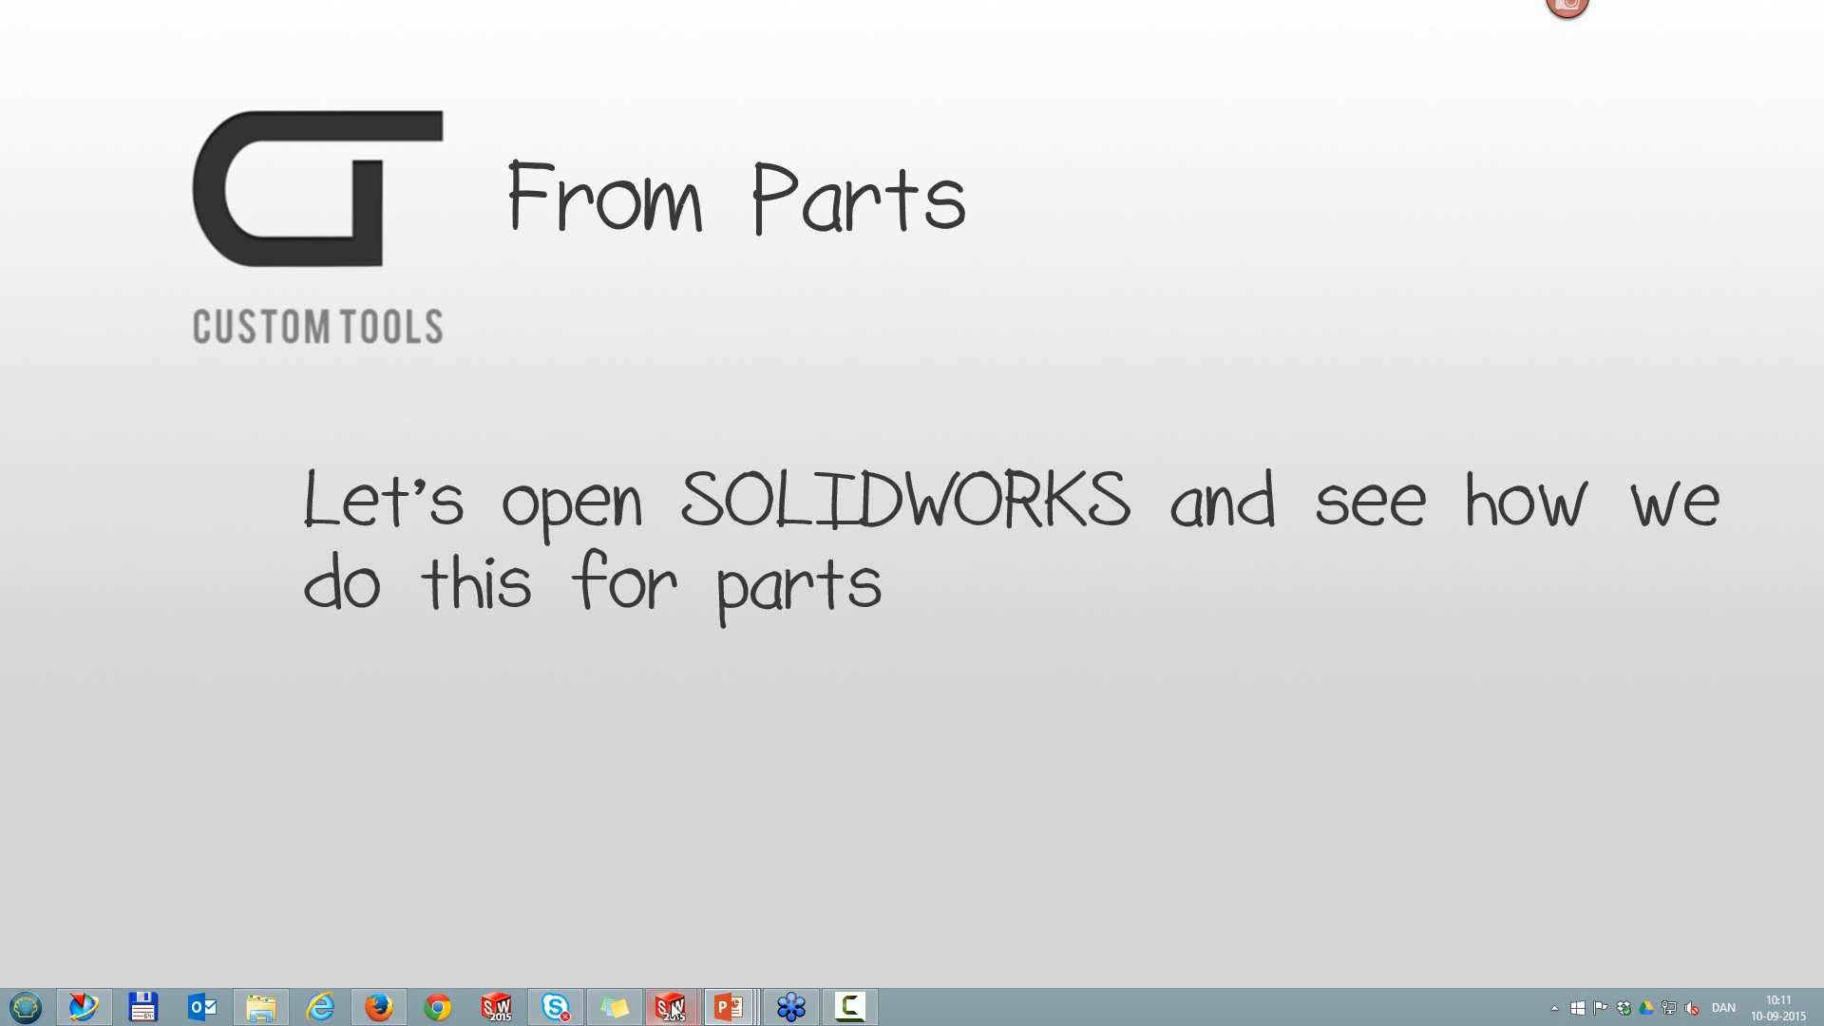
mouse_move(680, 1014)
left_click(784, 888)
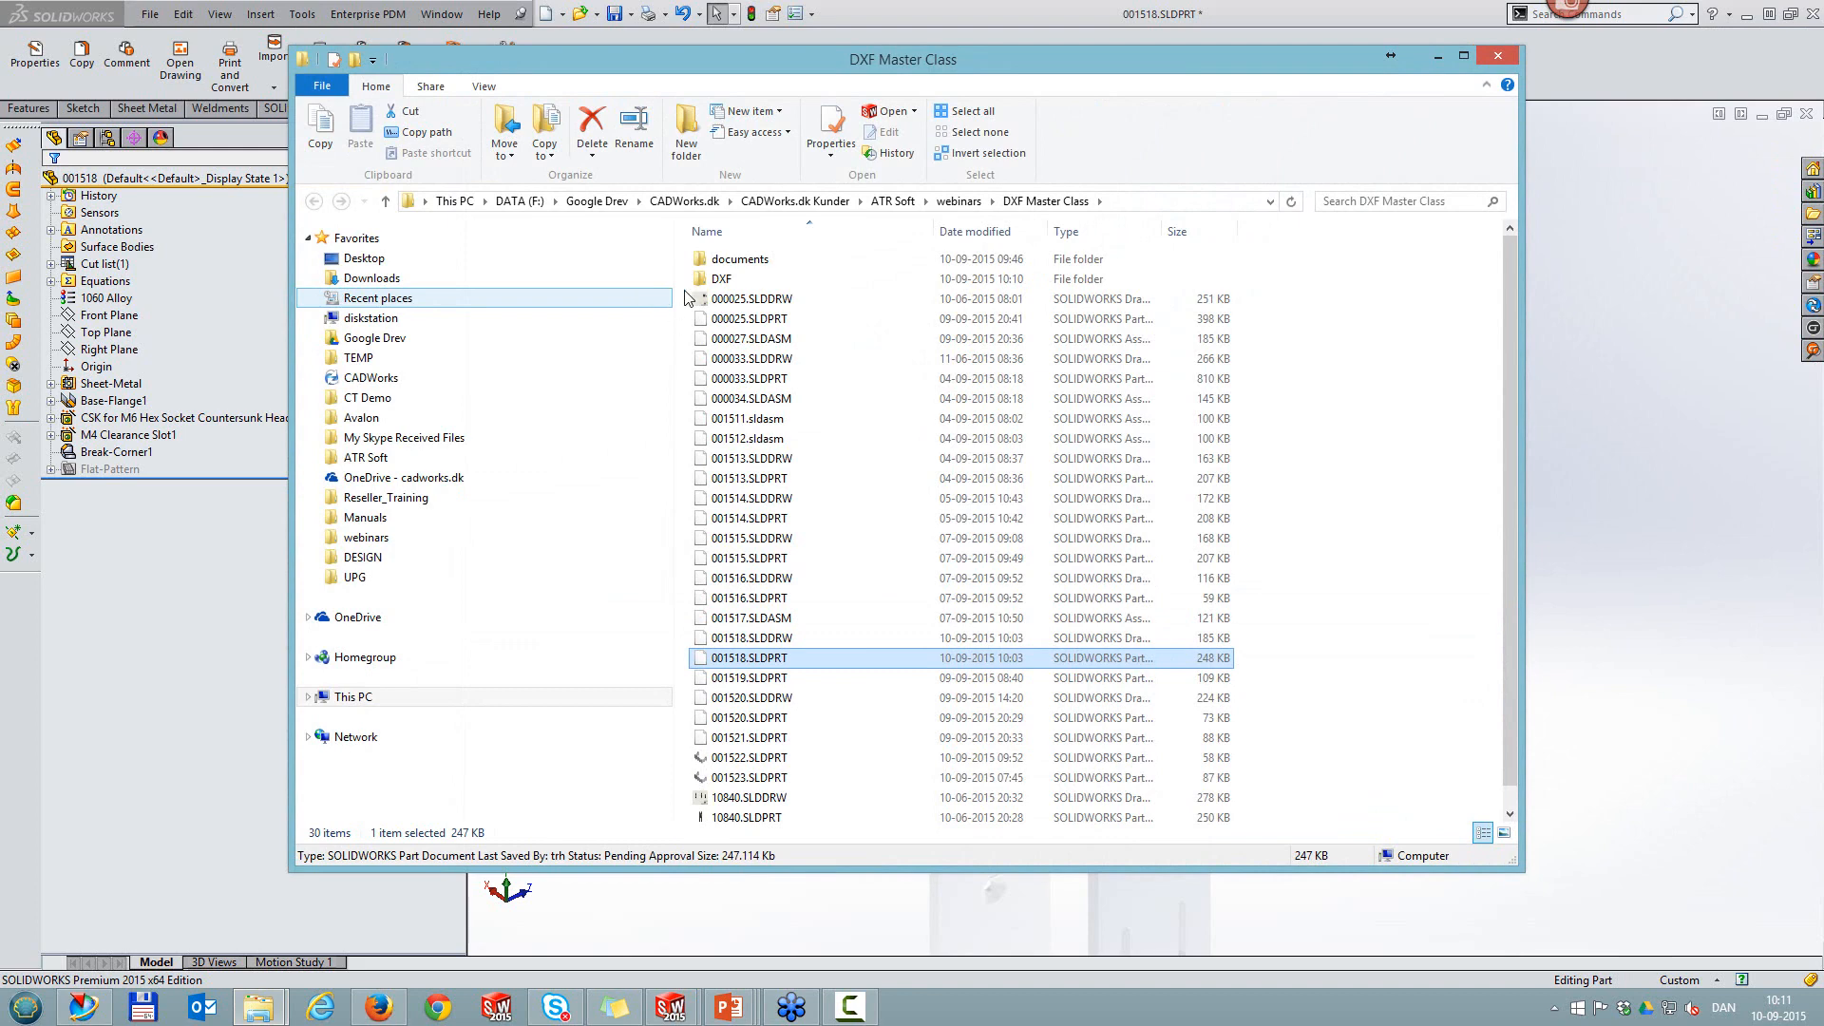
left_click(720, 278)
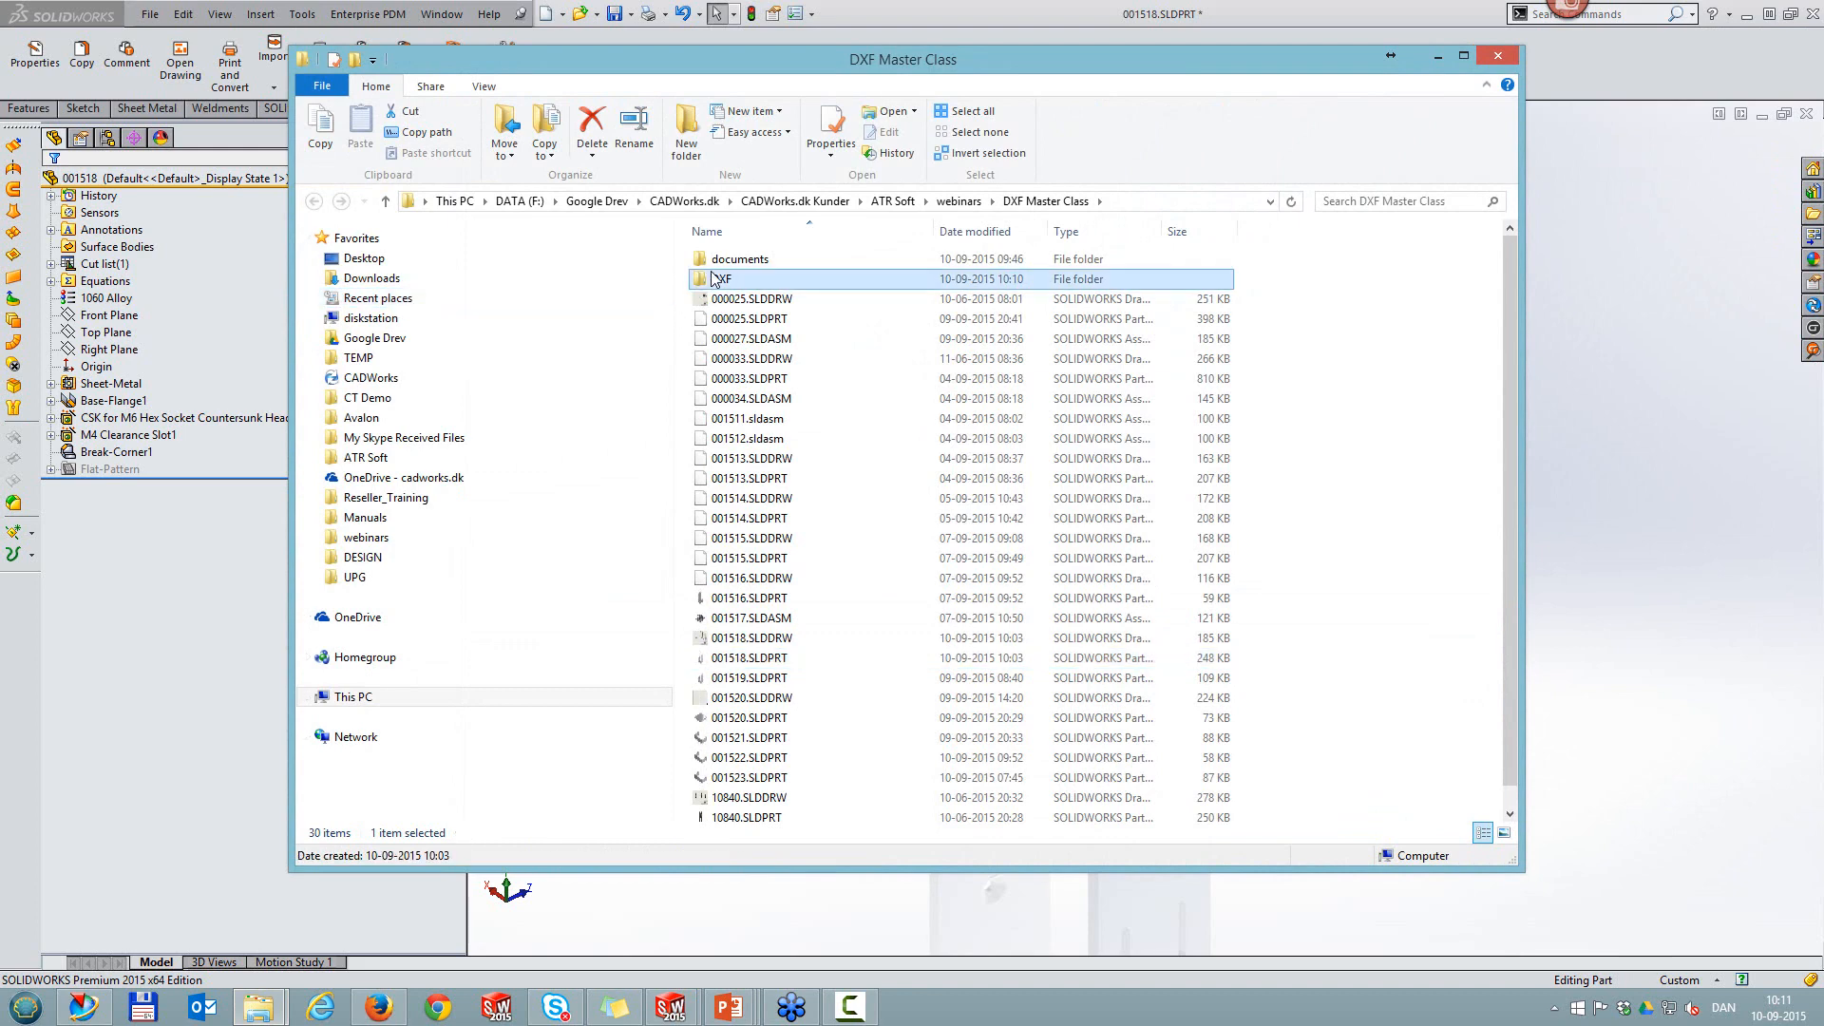
key("Delete")
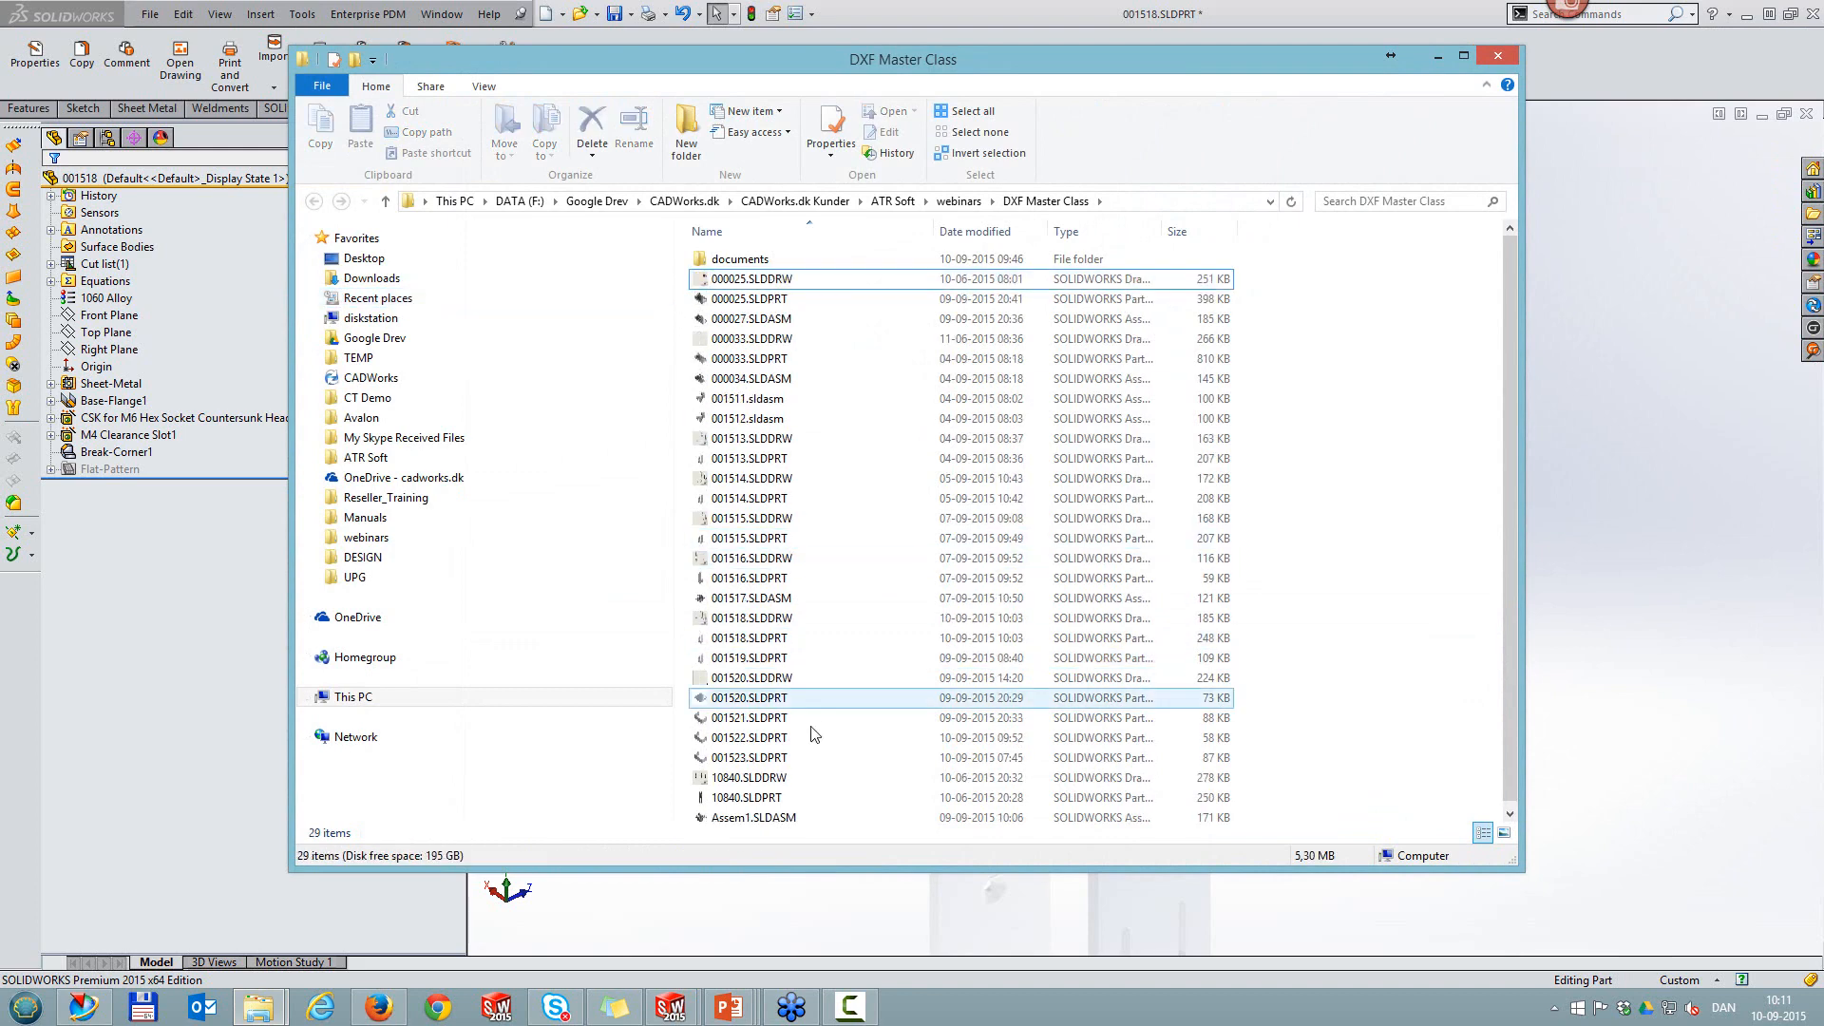
left_click(1498, 56)
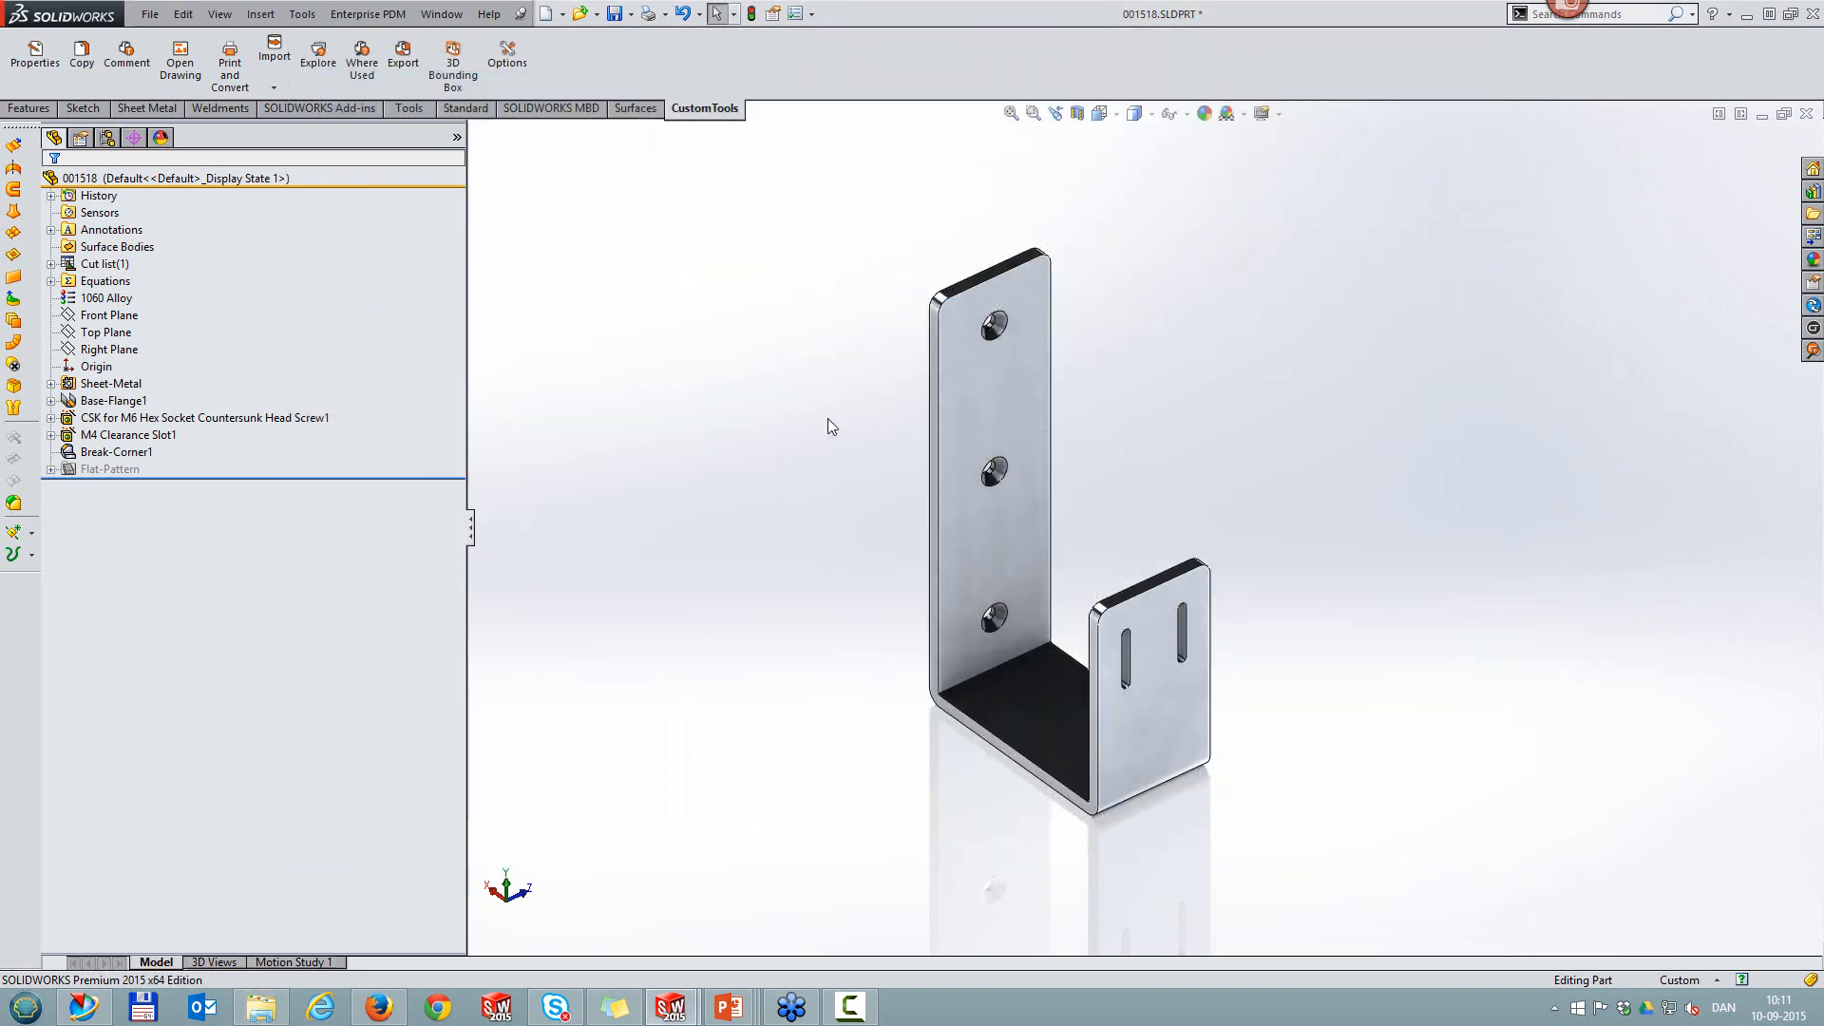
Step: Start a DXF/DWG export from the tall flange face of the part, saving as copy and continue under the name 001518_my company rule.DXF
right_click(971, 366)
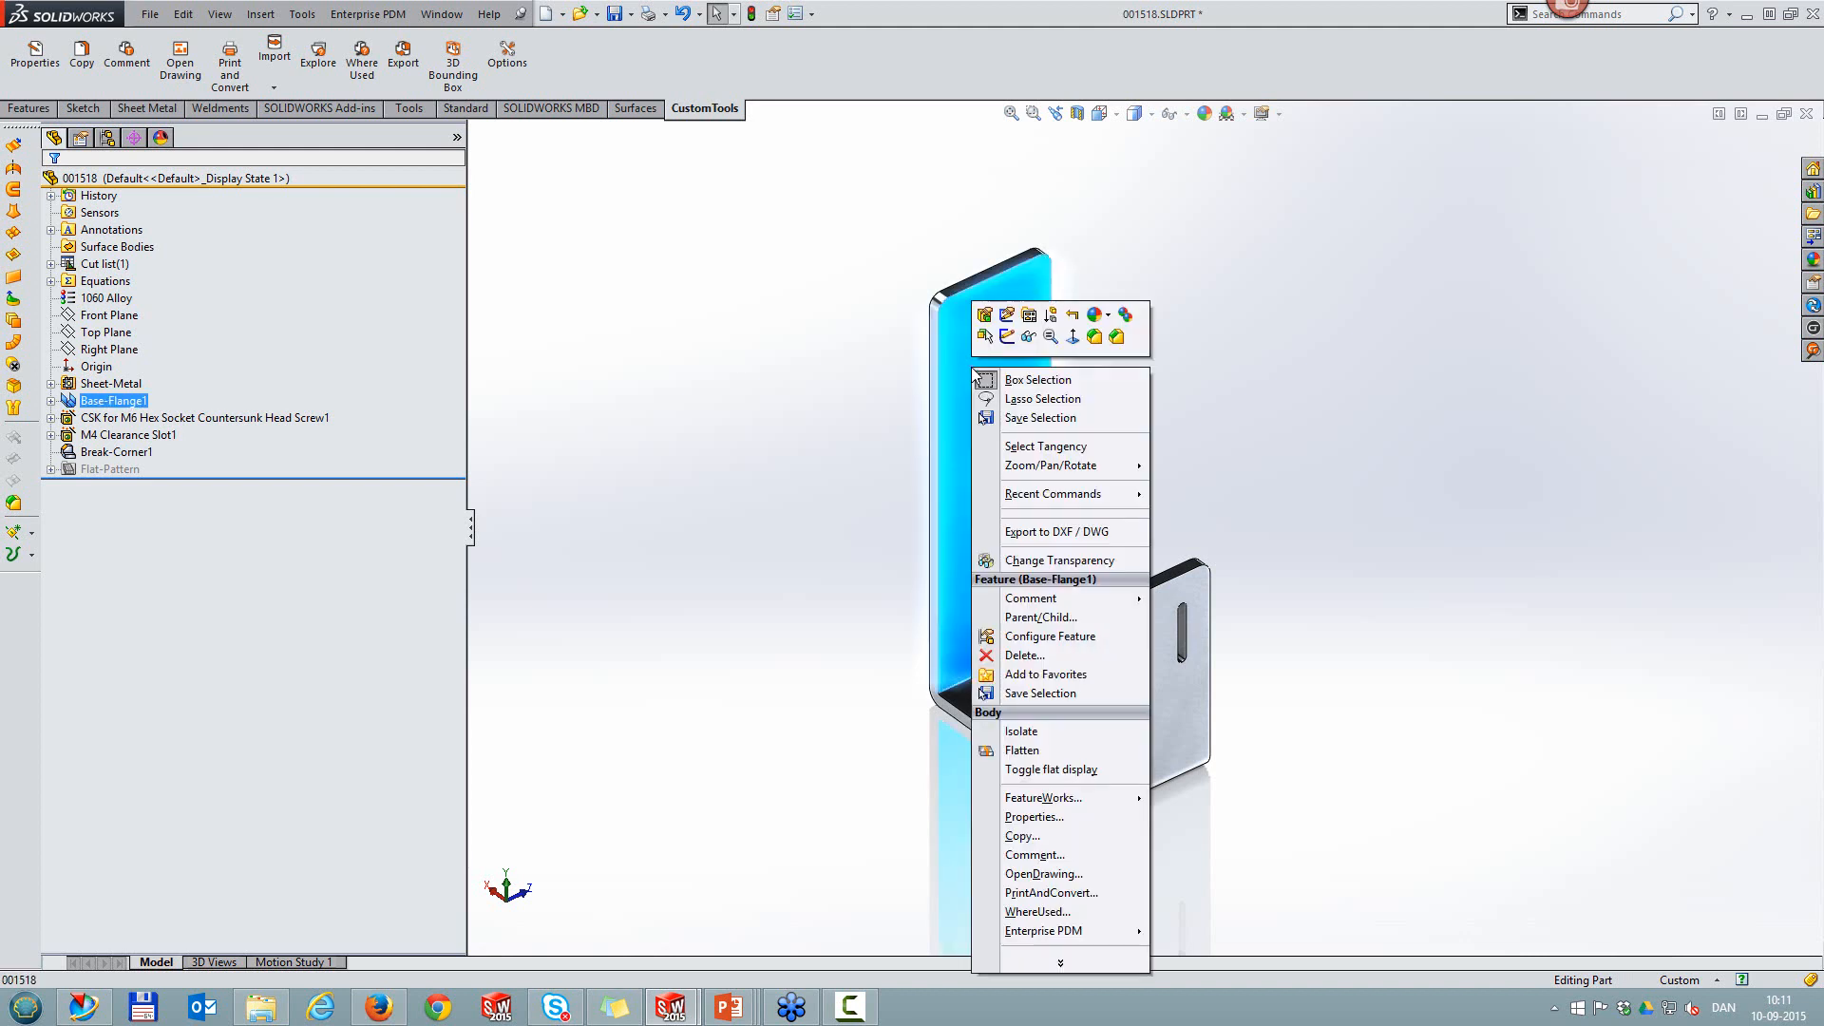
left_click(1051, 533)
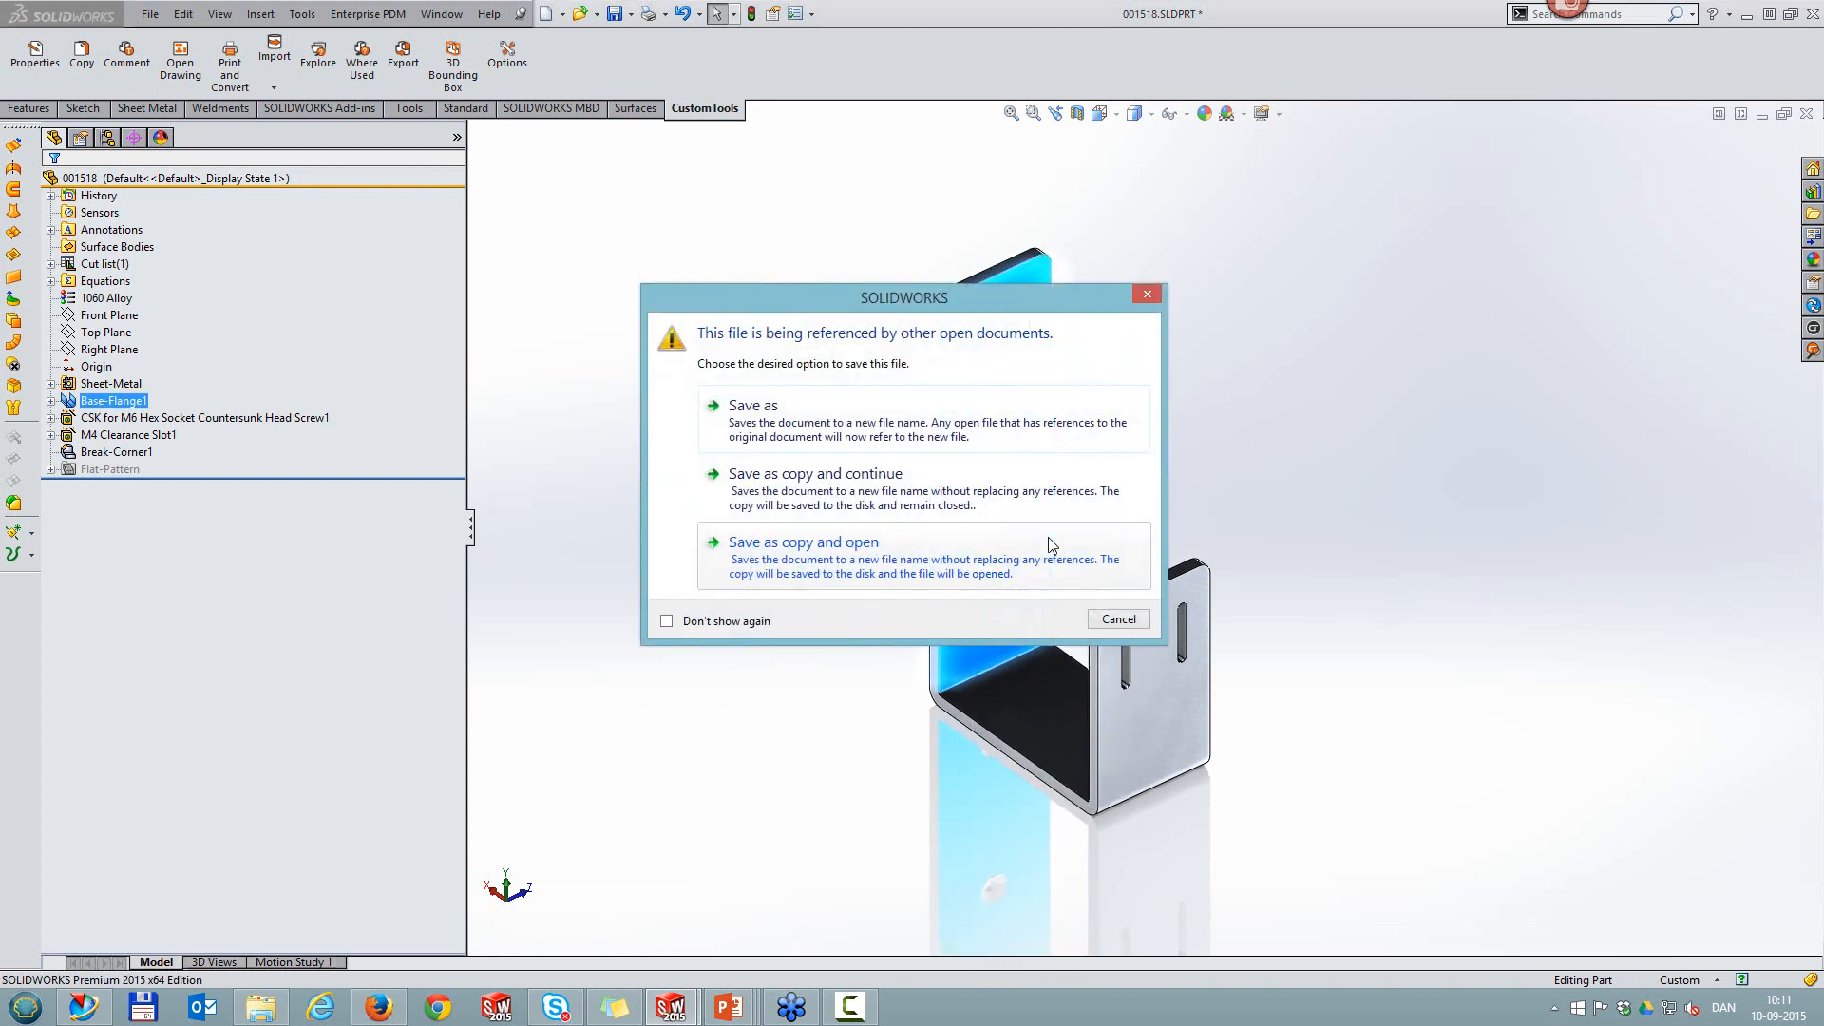
left_click(854, 491)
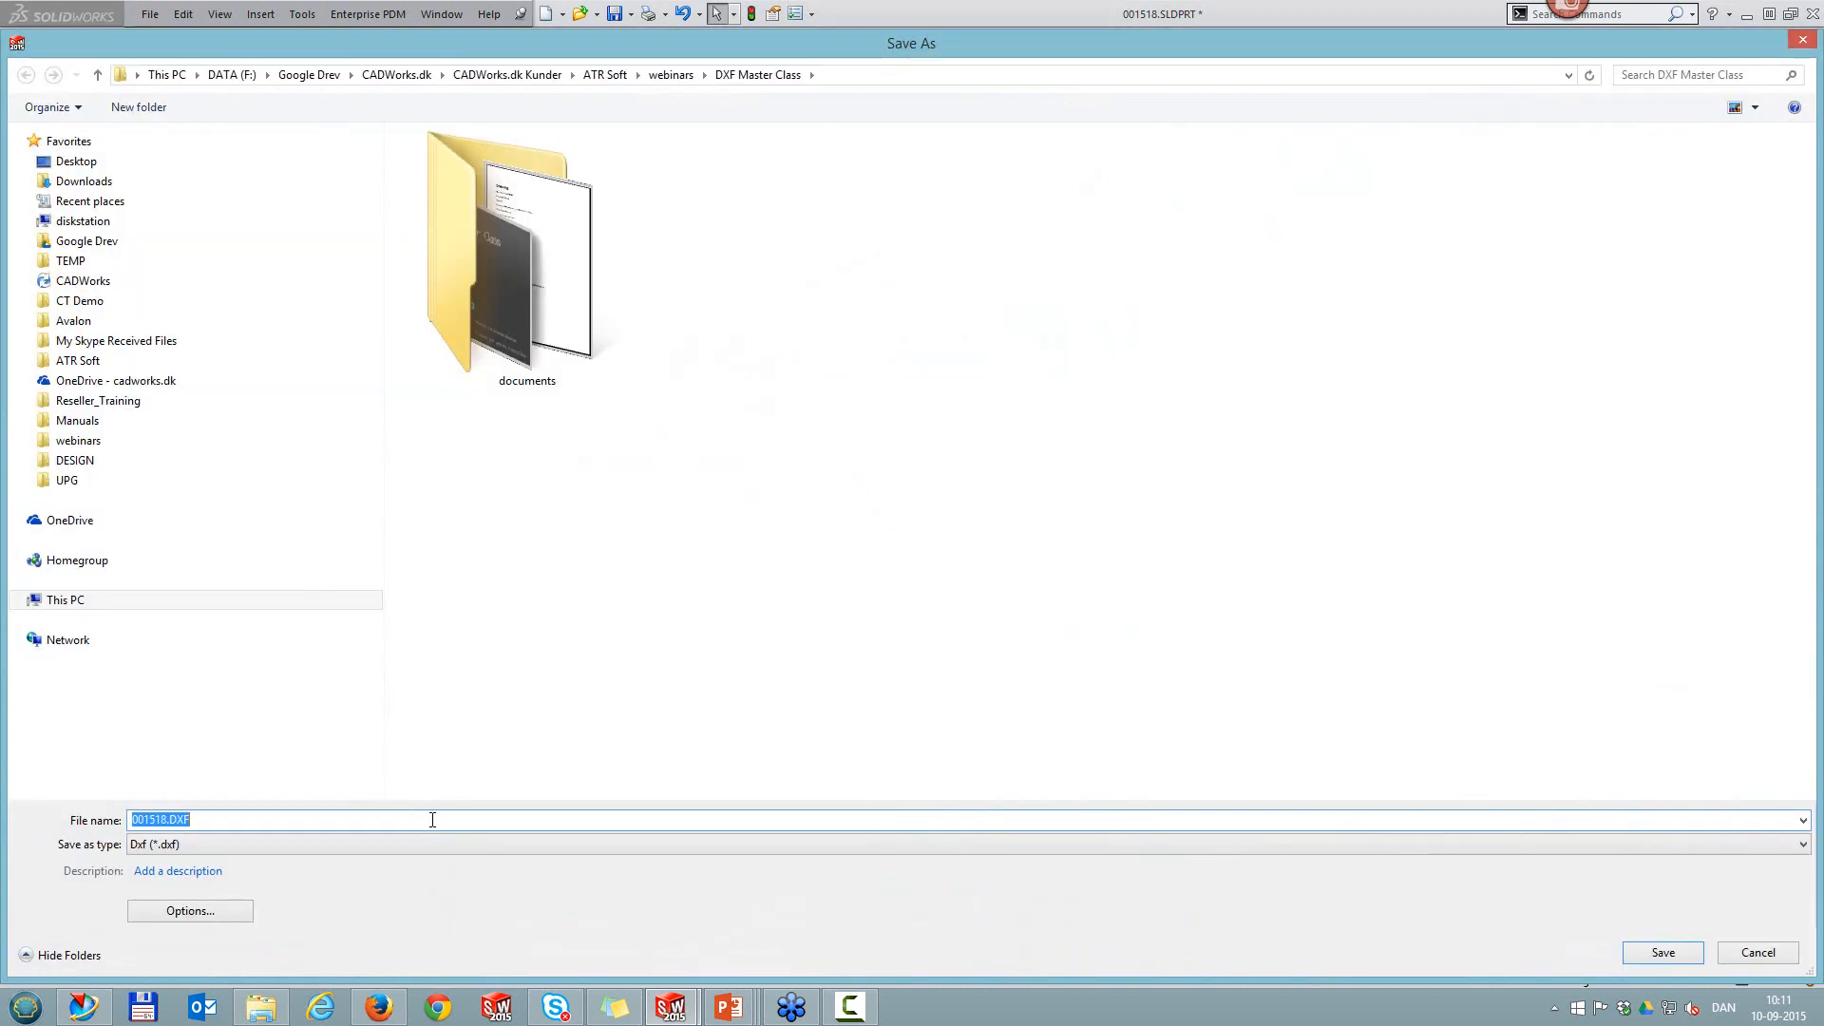
left_click(169, 821)
type("_my company rule")
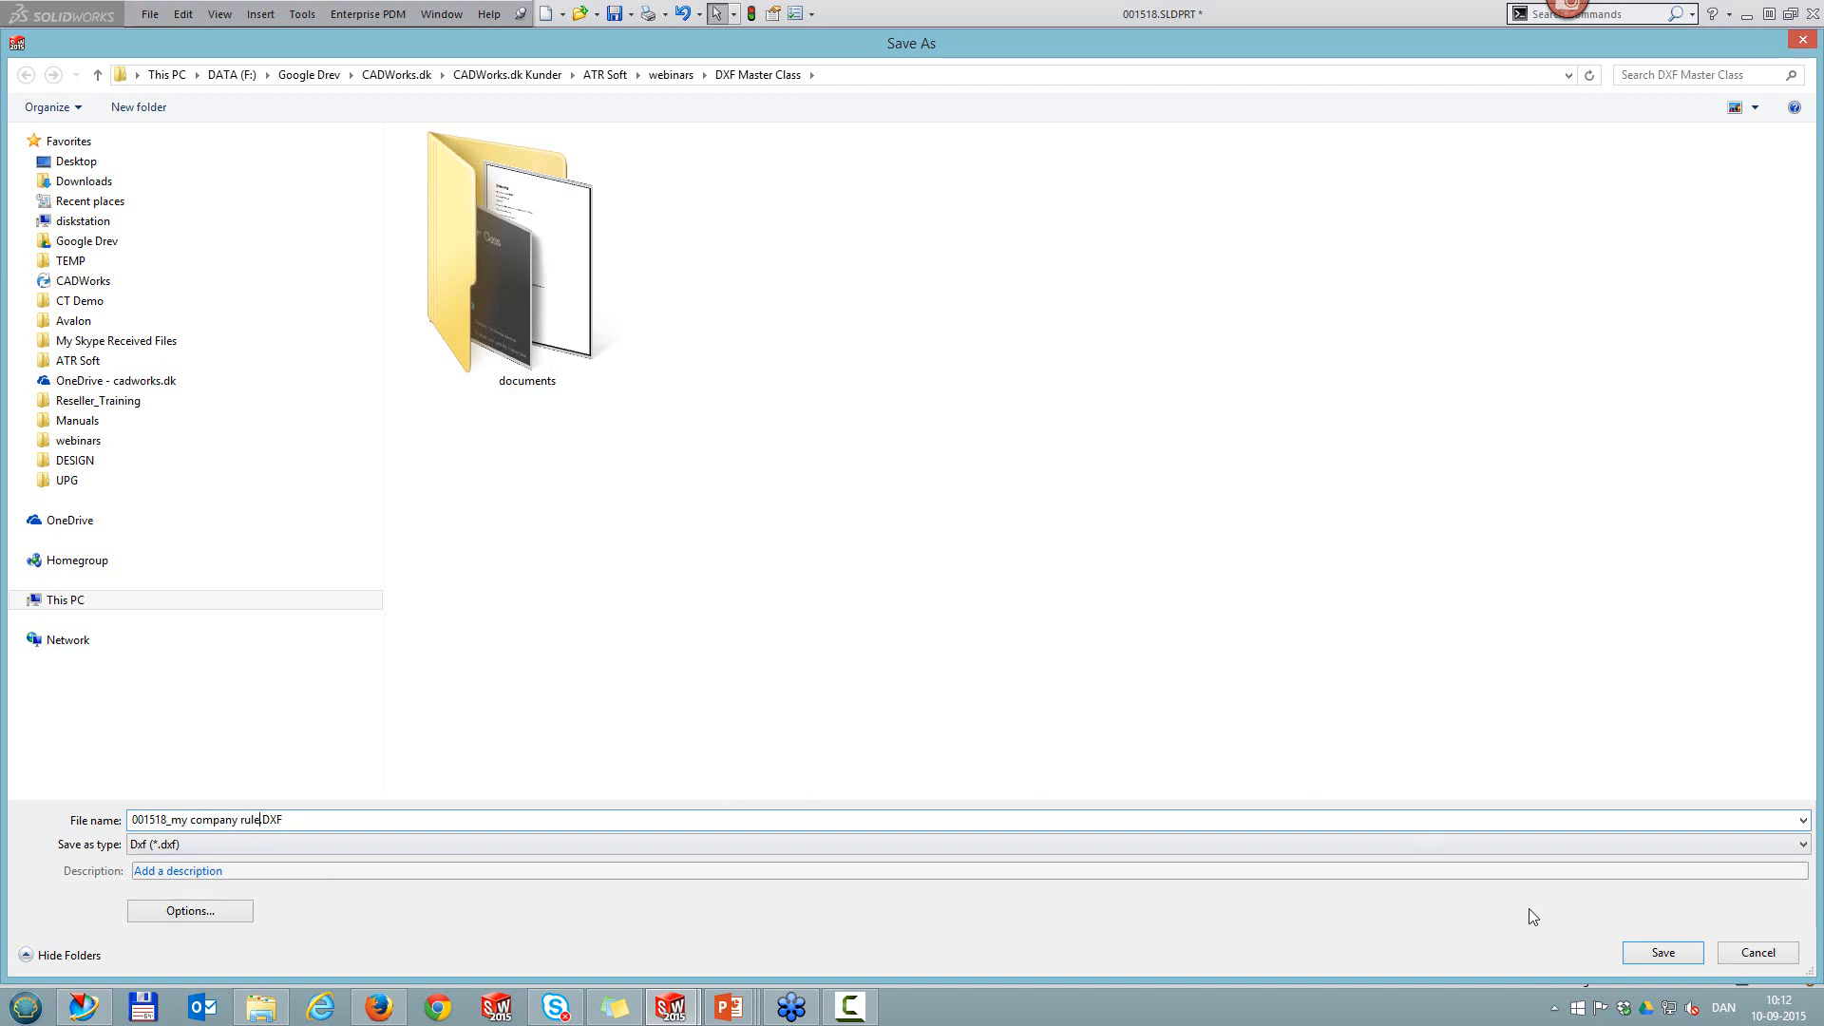
left_click(1670, 955)
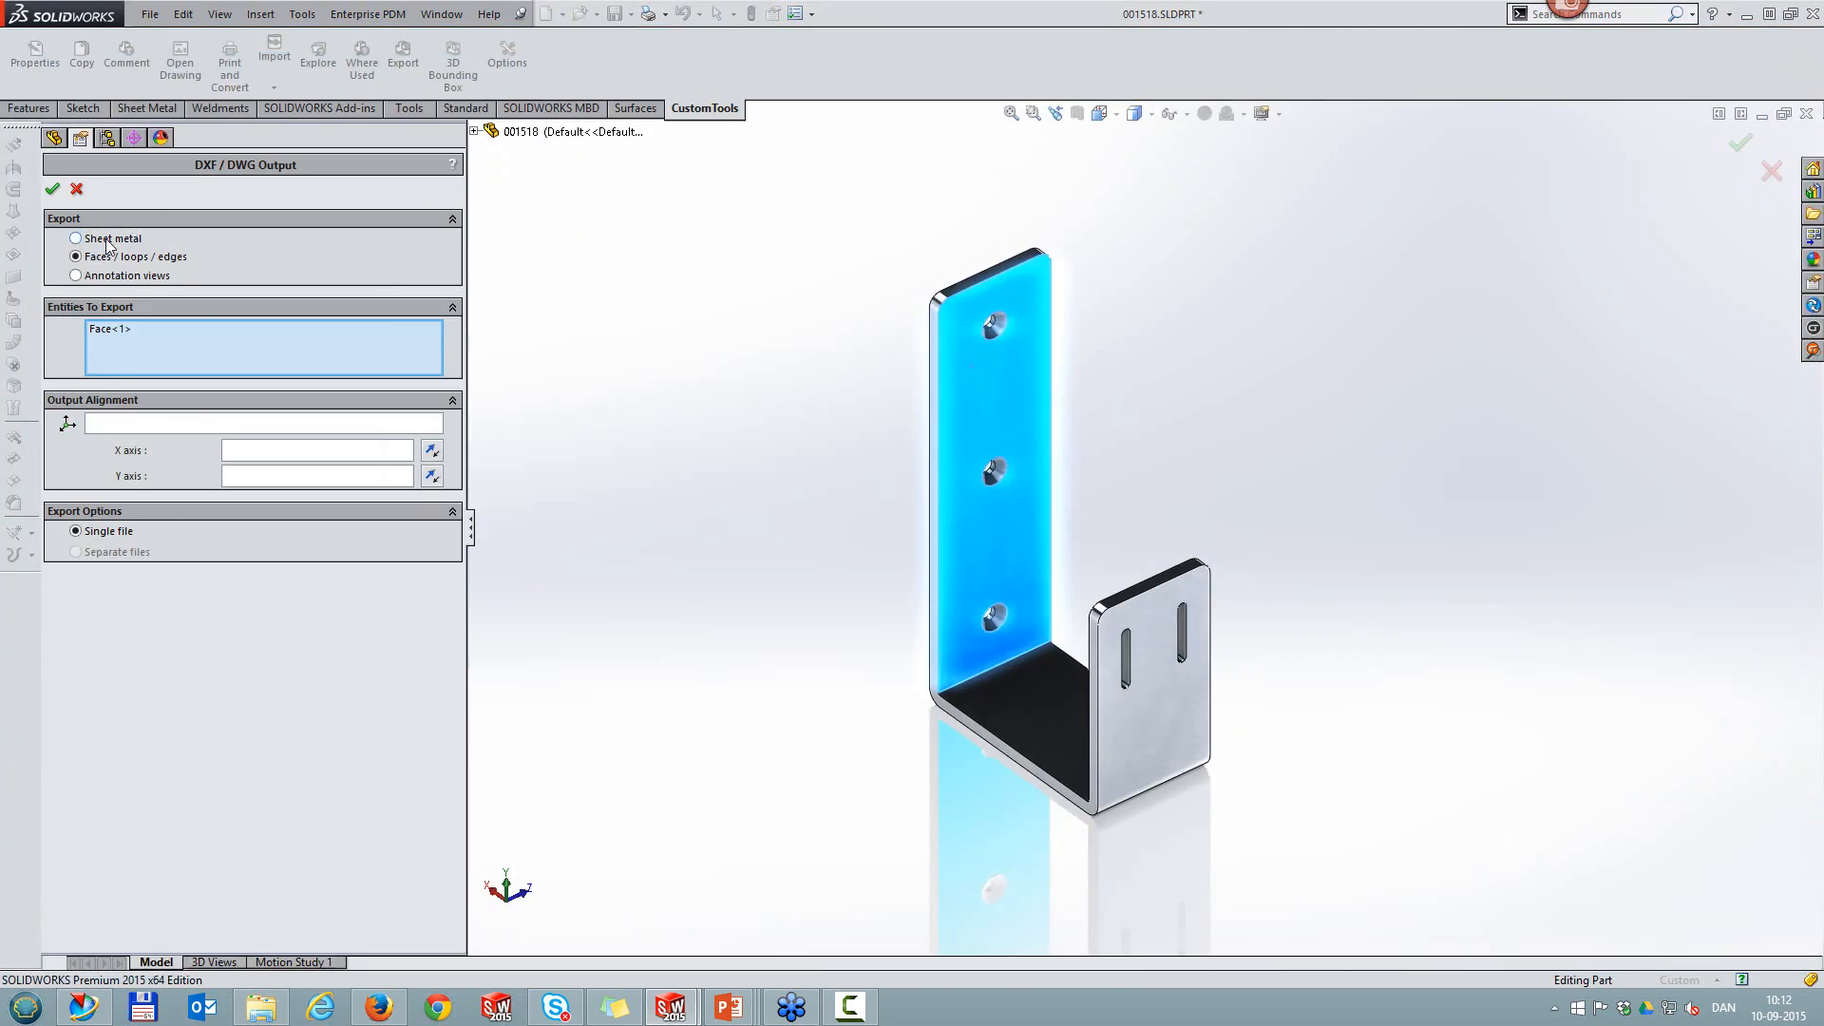
Step: Export the part as sheet metal with geometry only in a single file and save the cleaned-up flat pattern
left_click(76, 238)
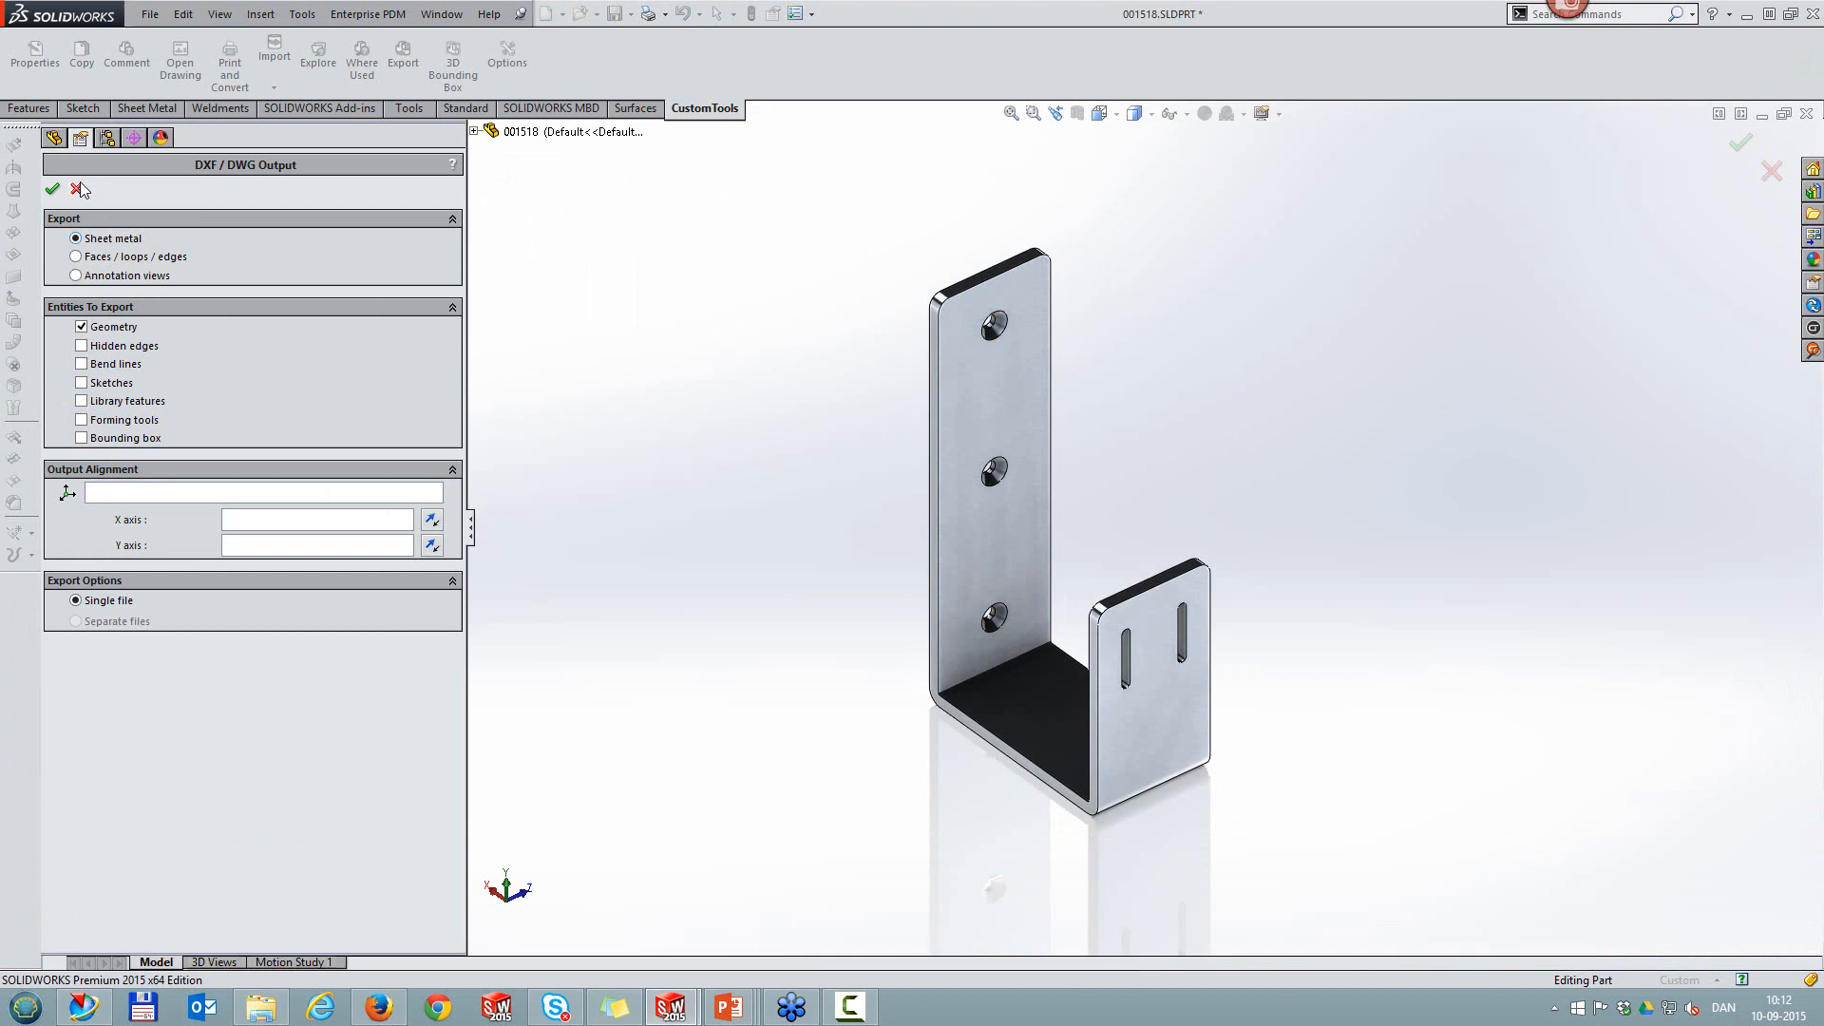
left_click(54, 190)
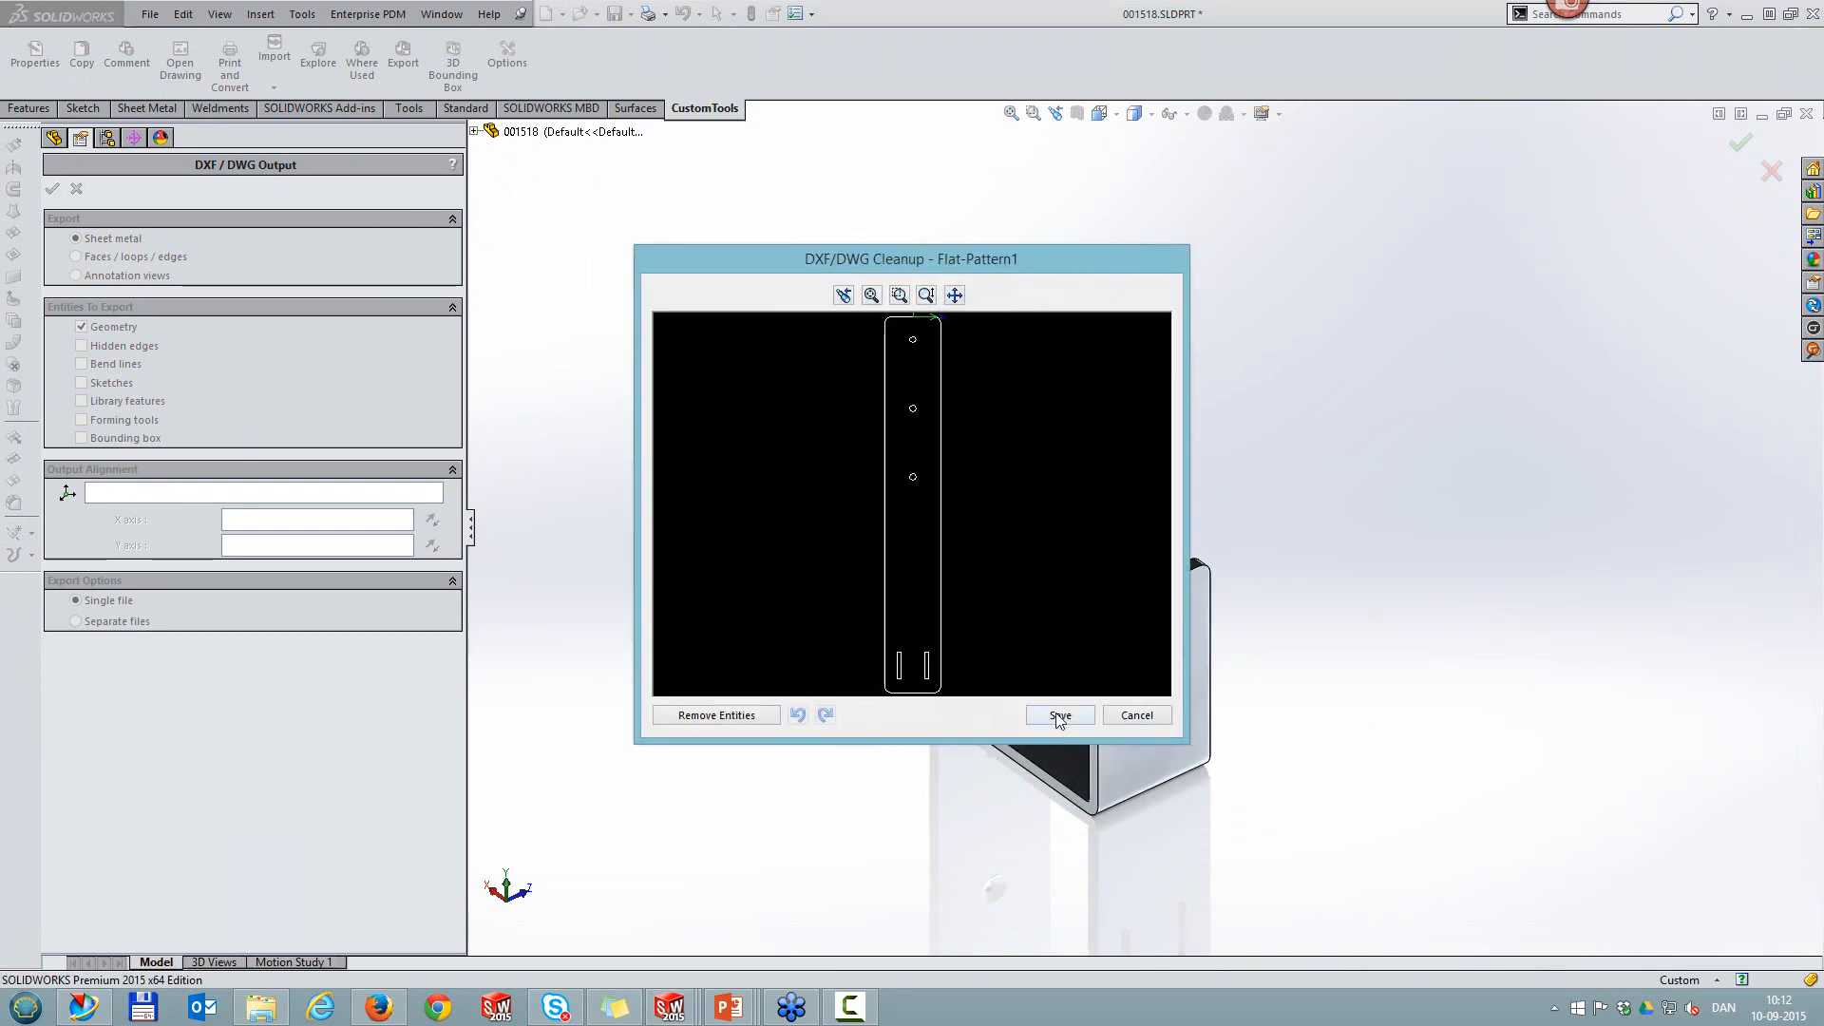
left_click(1057, 715)
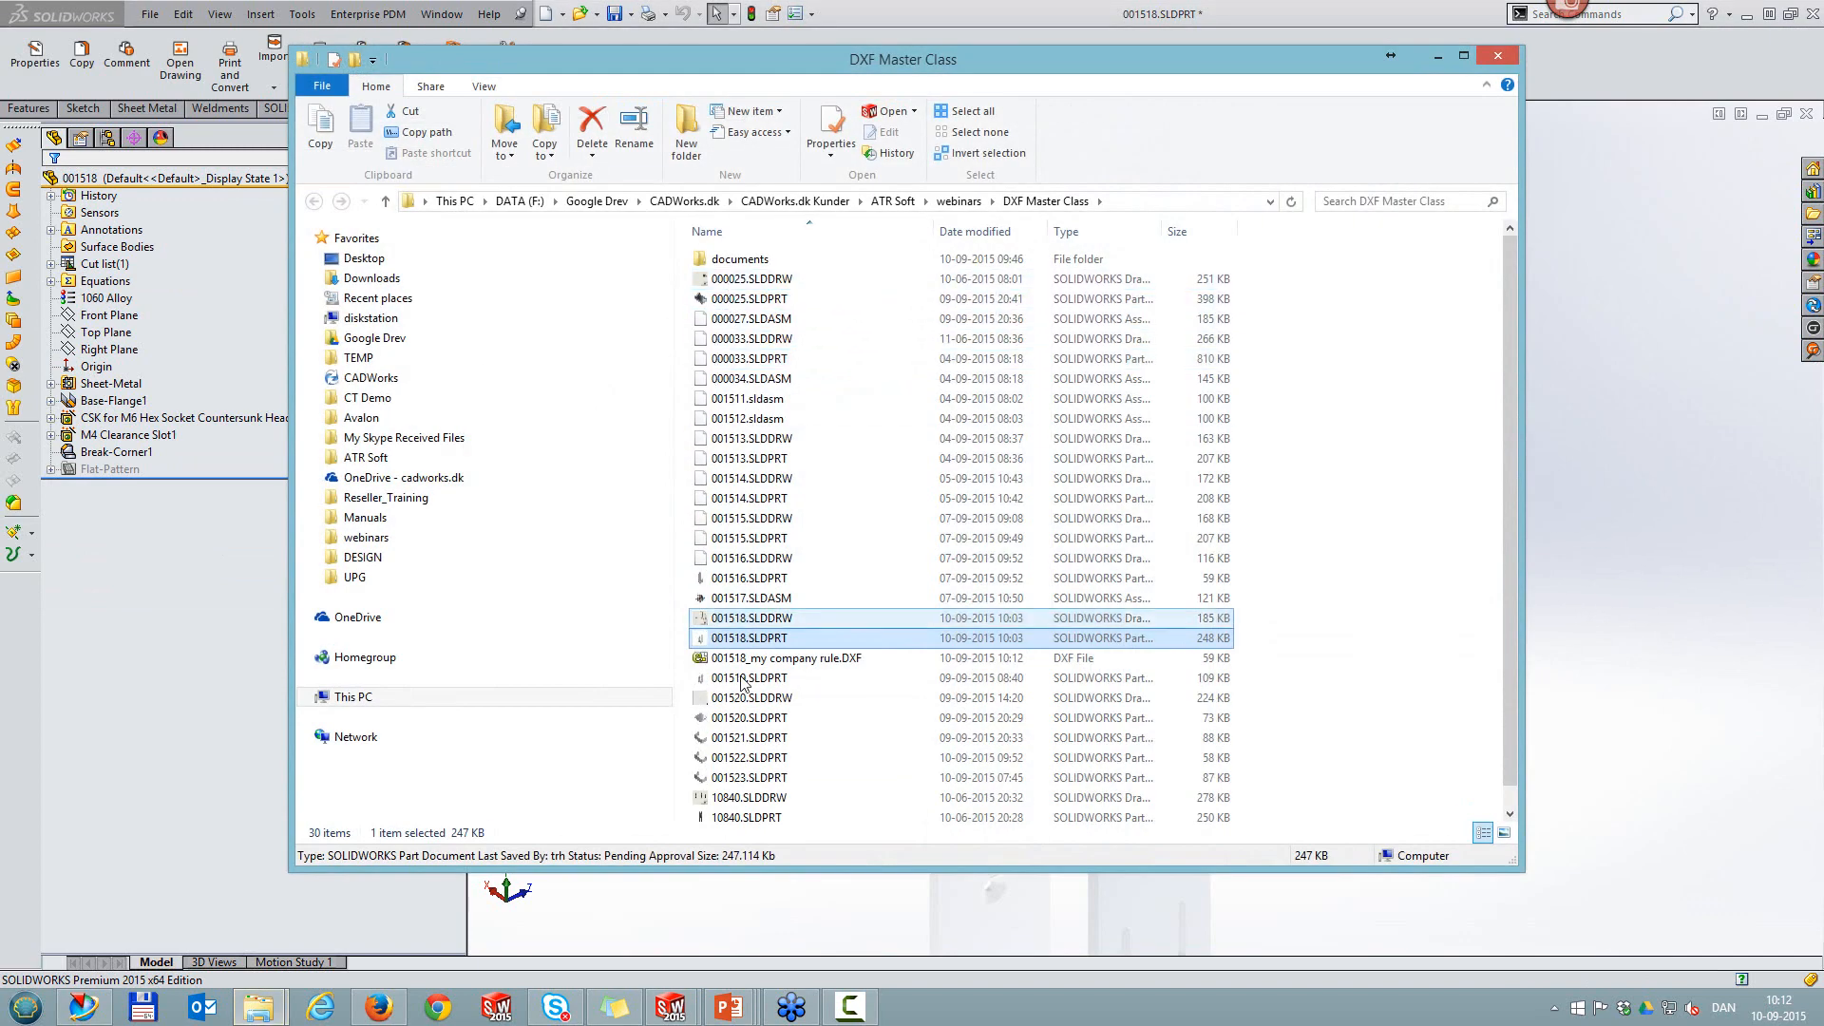
Step: Open 001518_my company rule.DXF in eDrawings and measure the distance between the flat pattern's two long edges
left_click_drag(746, 662, 1052, 364)
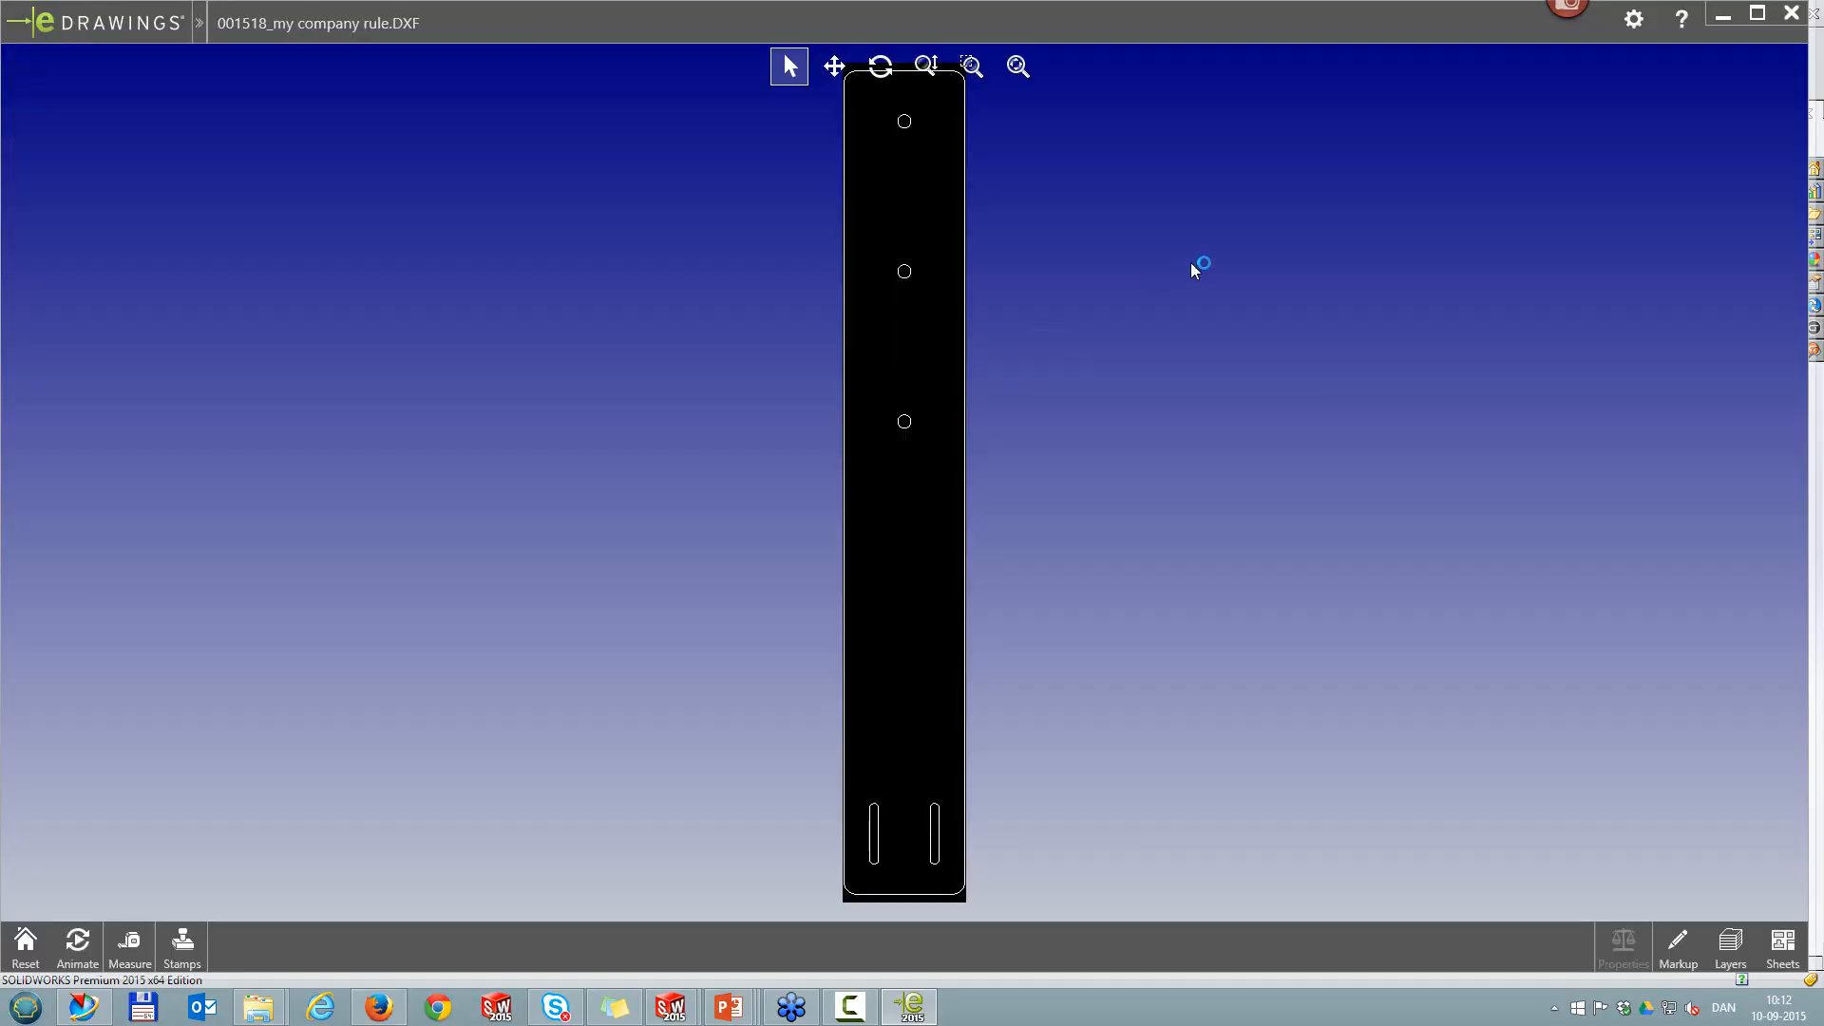
left_click(129, 942)
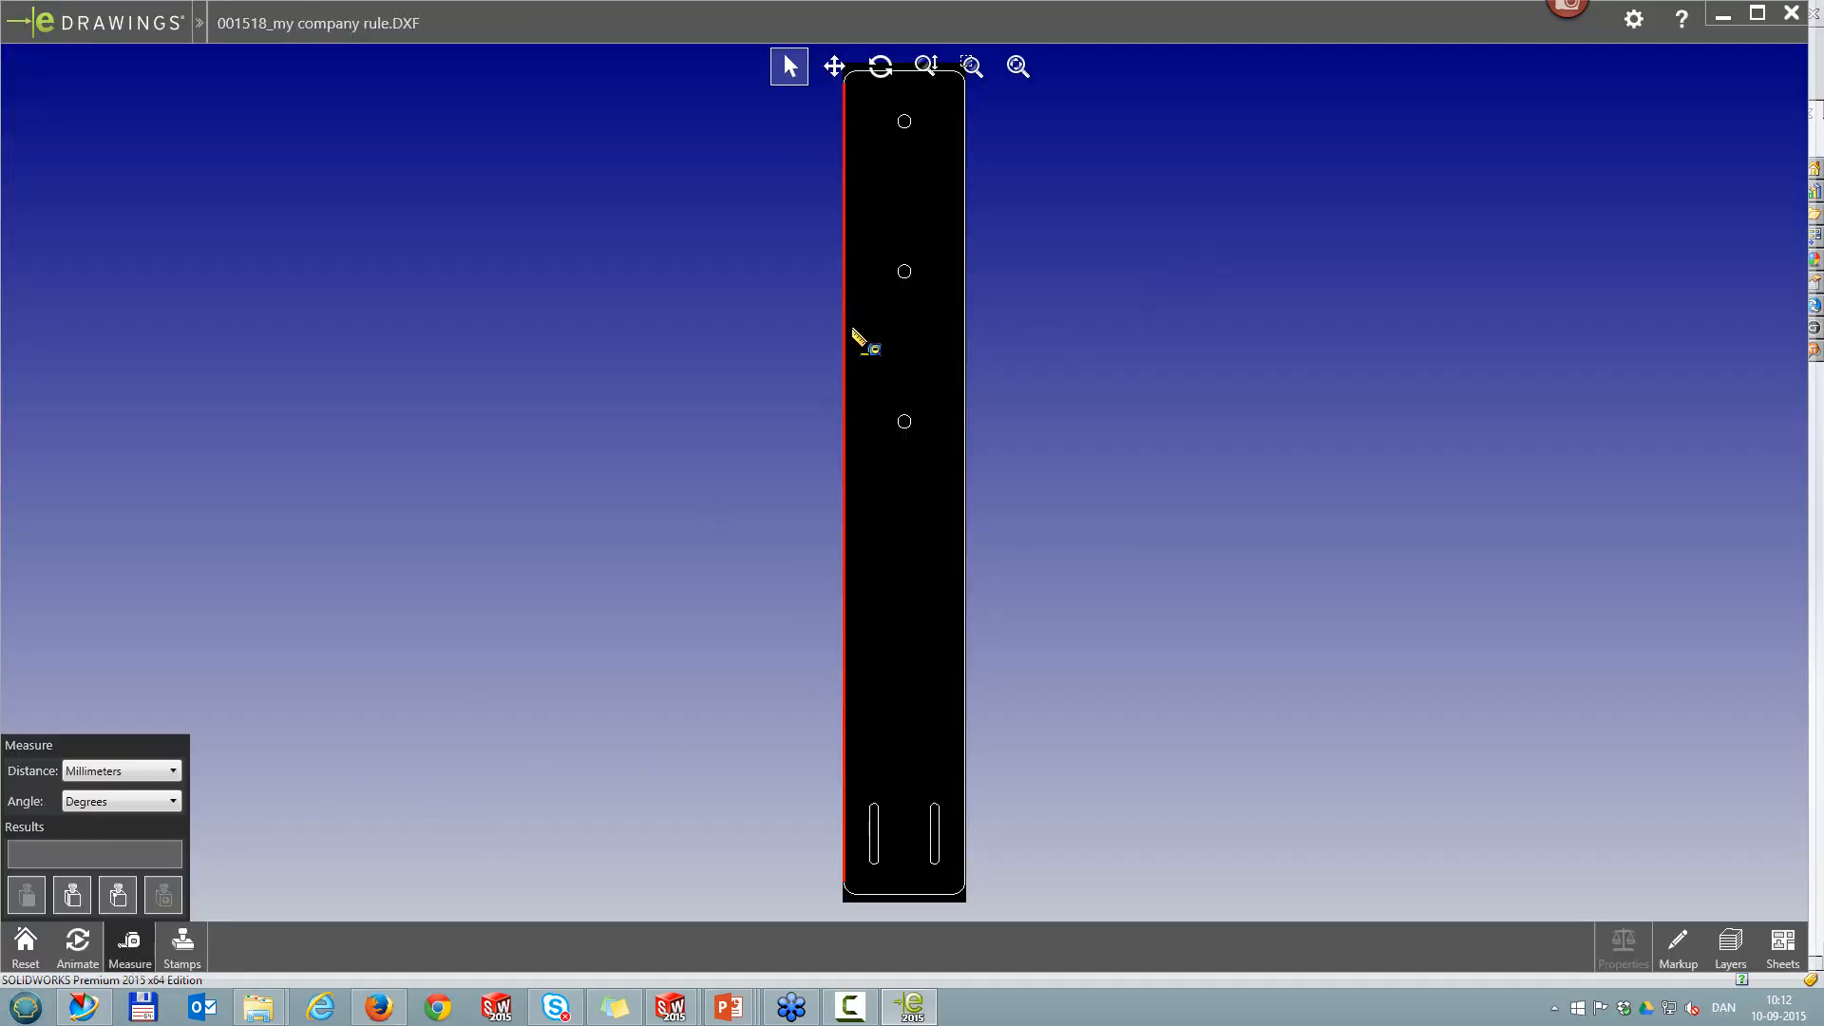
left_click(875, 339)
left_click(967, 342)
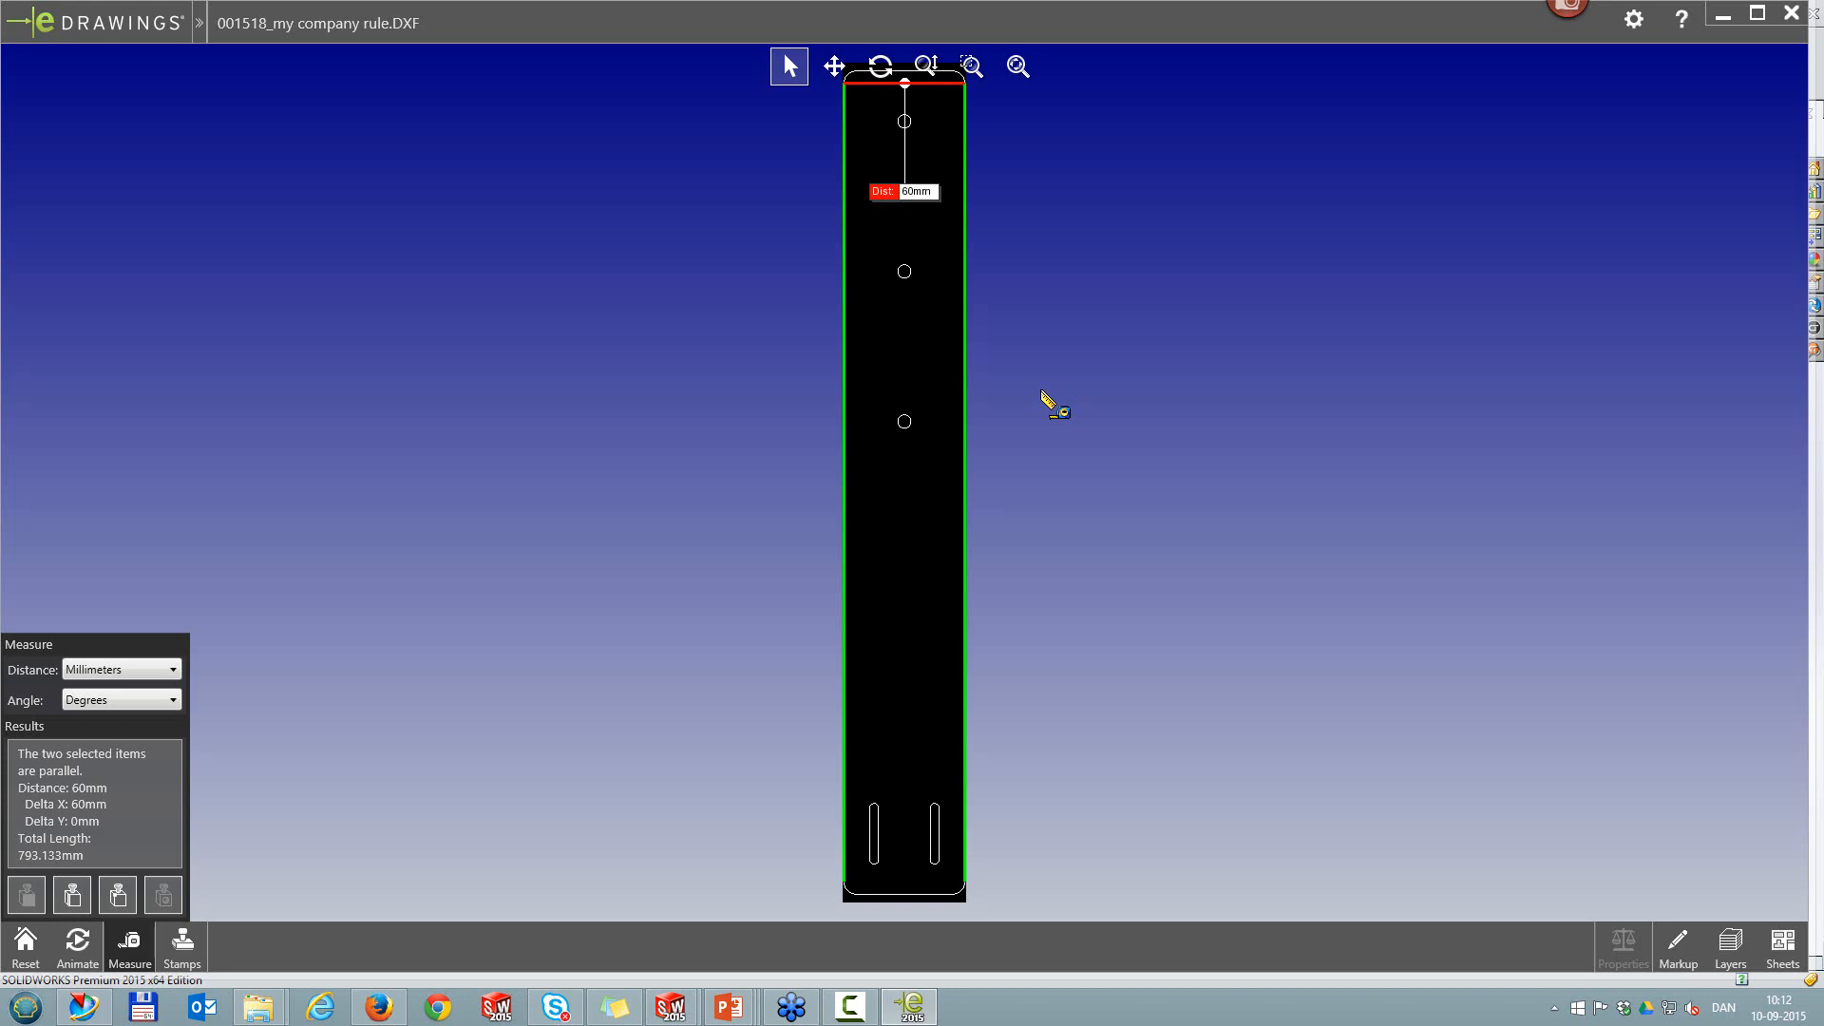
Step: Close eDrawings, delete 001518_my company rule.DXF and return to the 001518 part
left_click(1789, 16)
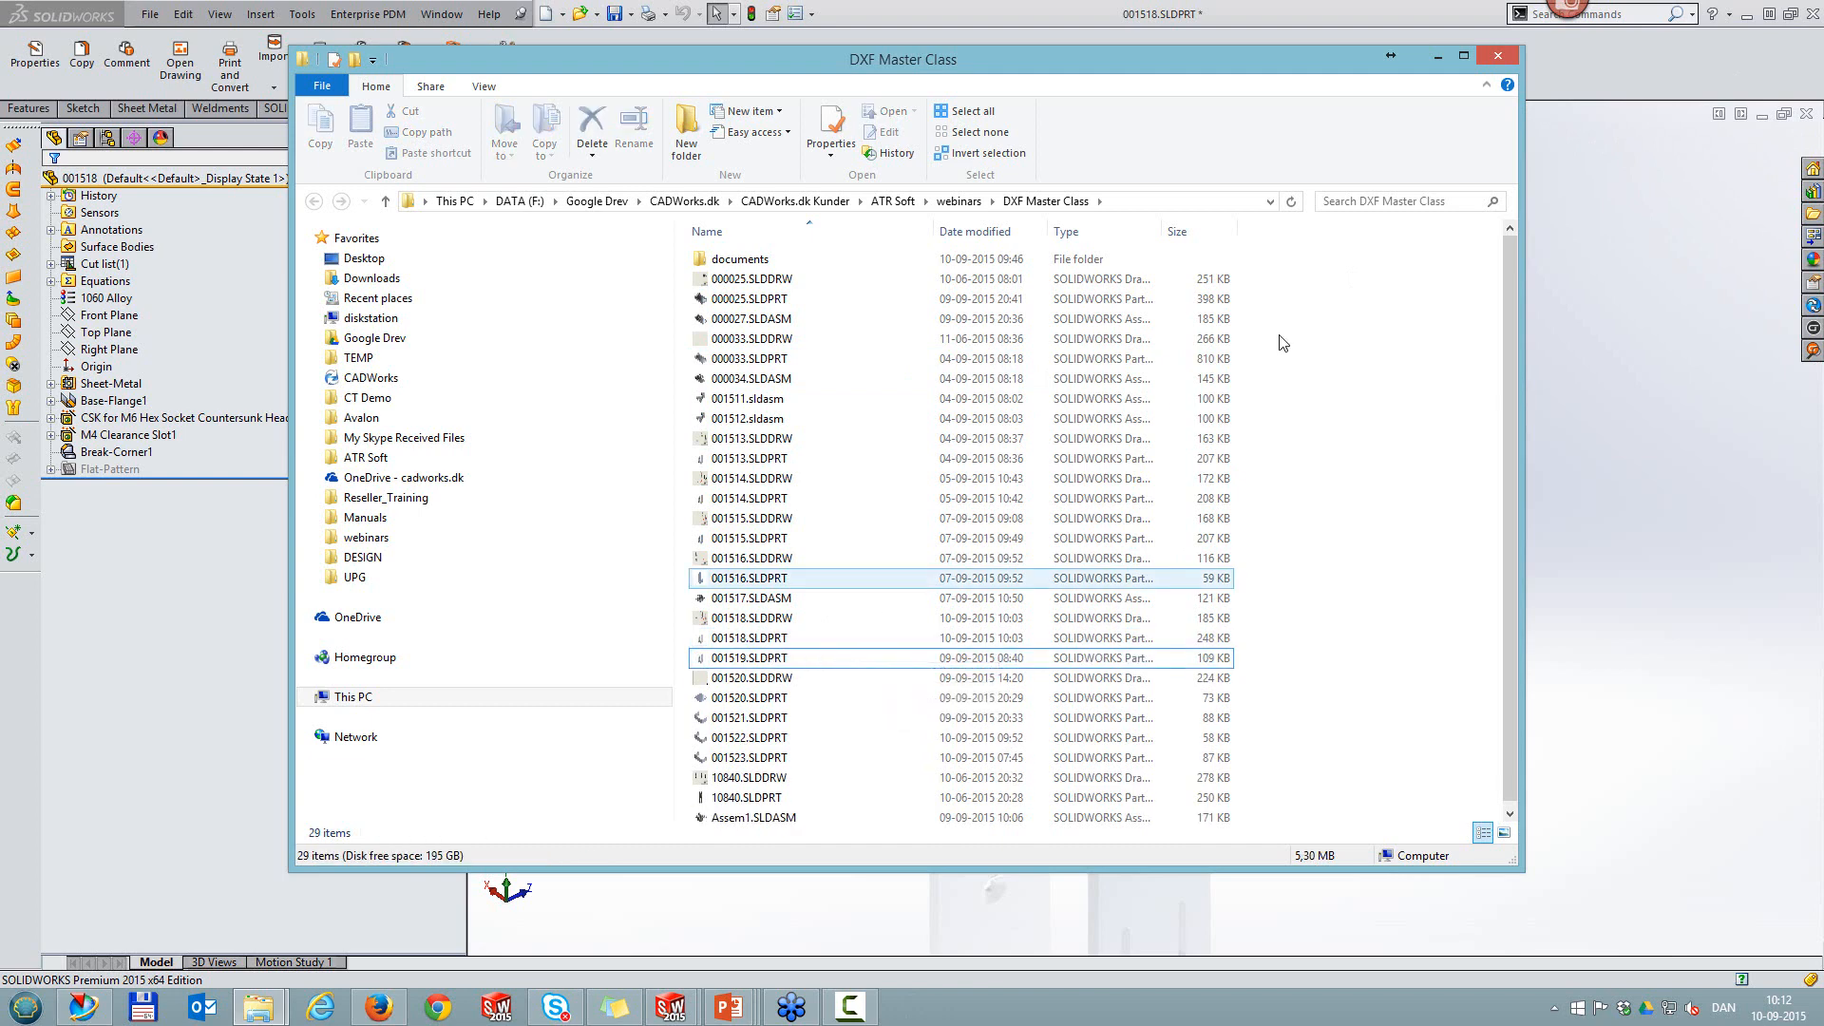
left_click(1633, 300)
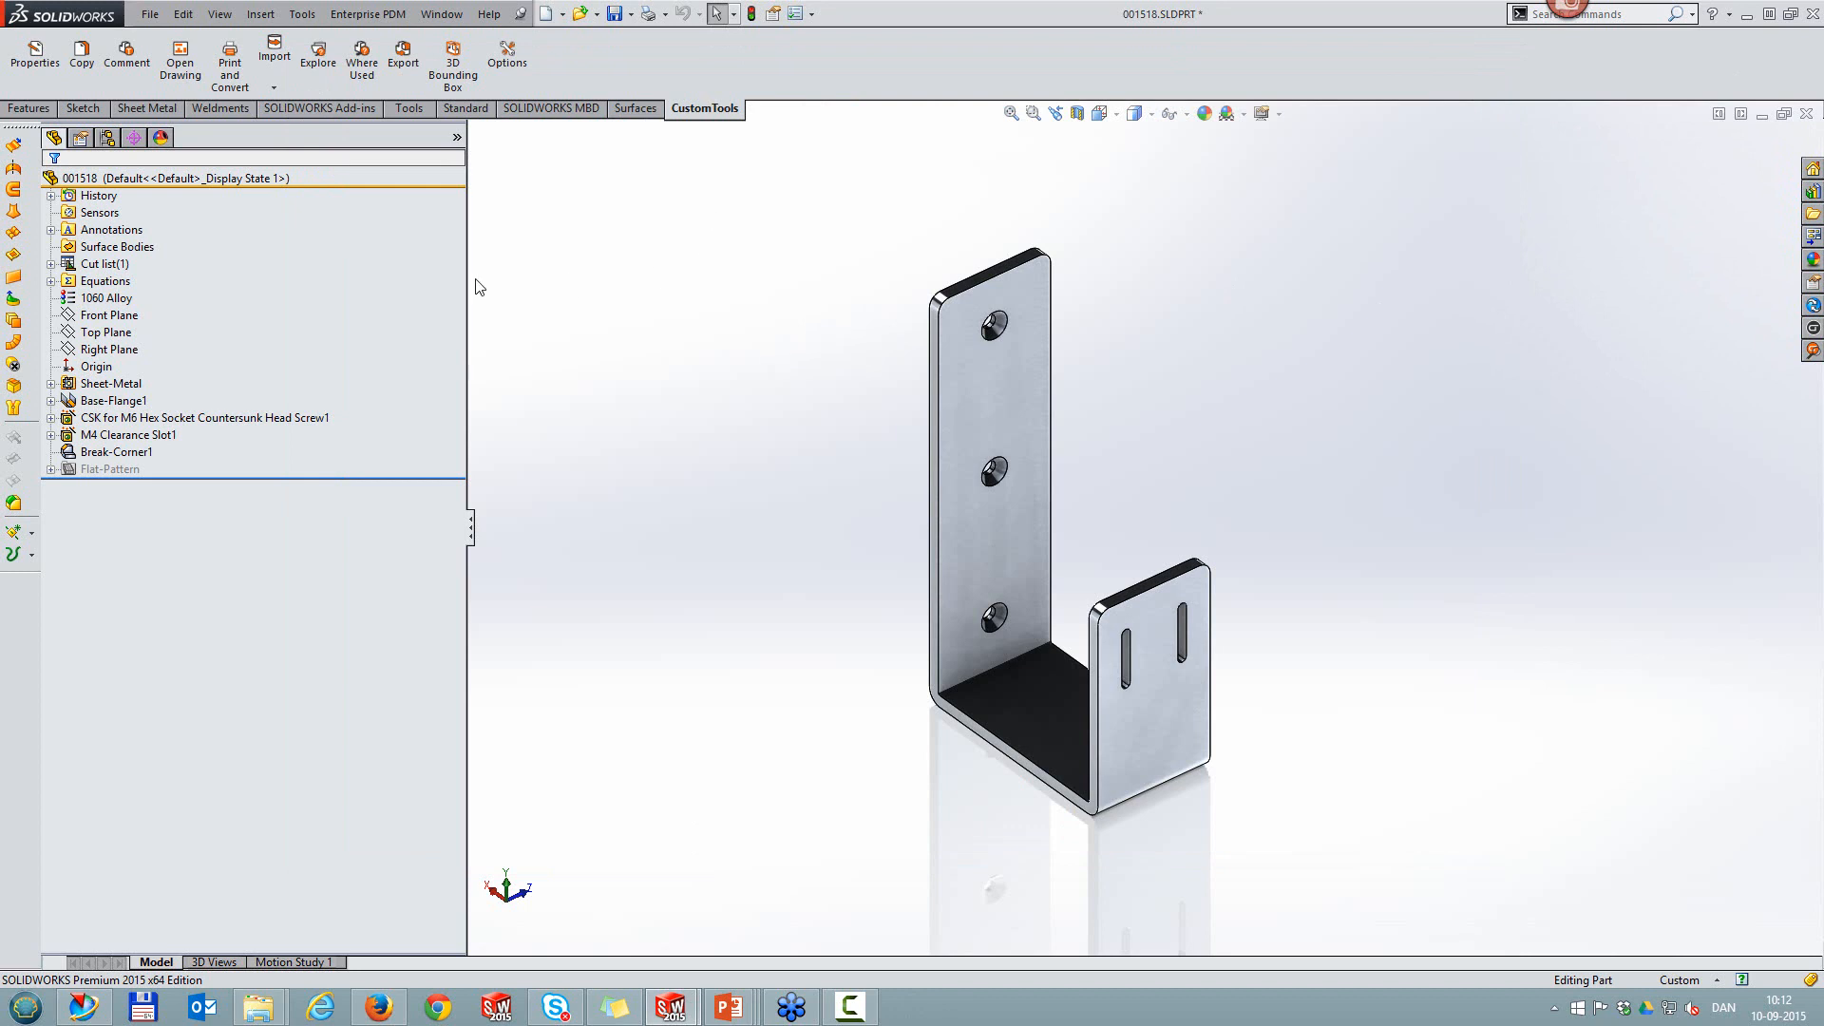
Step: Run the CustomTools batch conversion on 001518.SLDPRT with the Dxf part (SheetMetal) rule
left_click(29, 109)
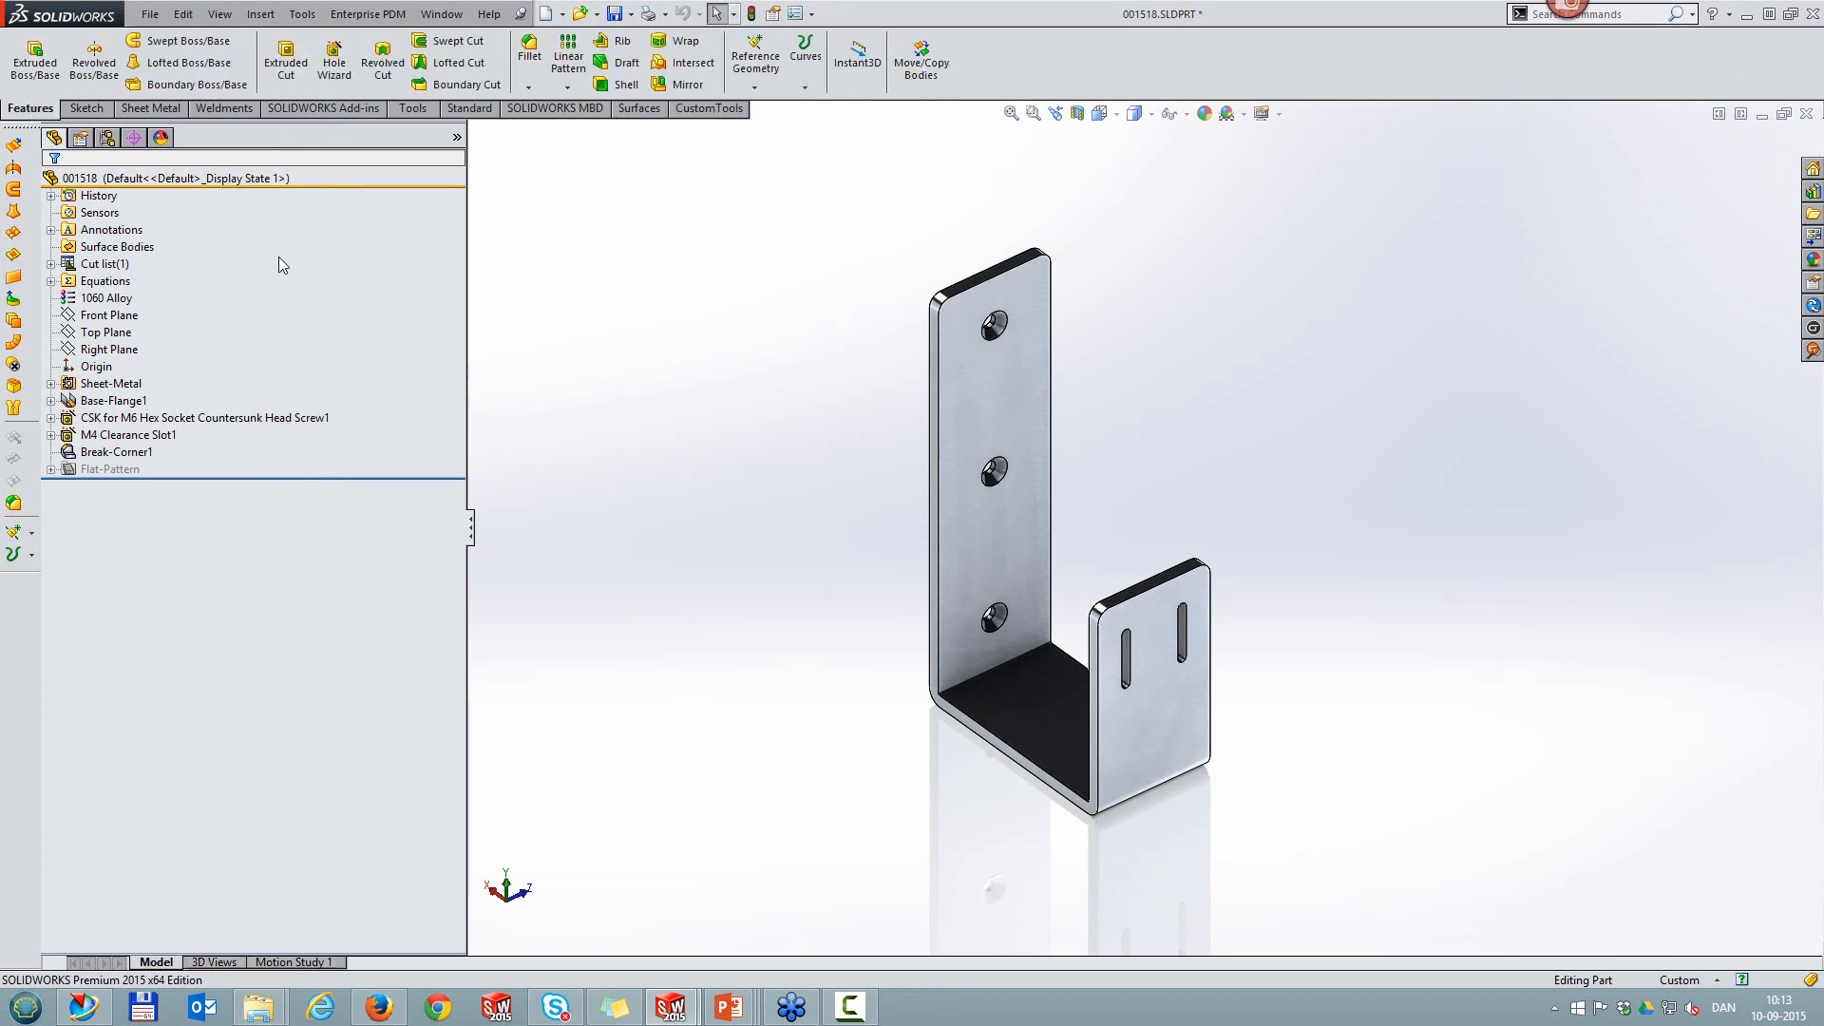
left_click(704, 109)
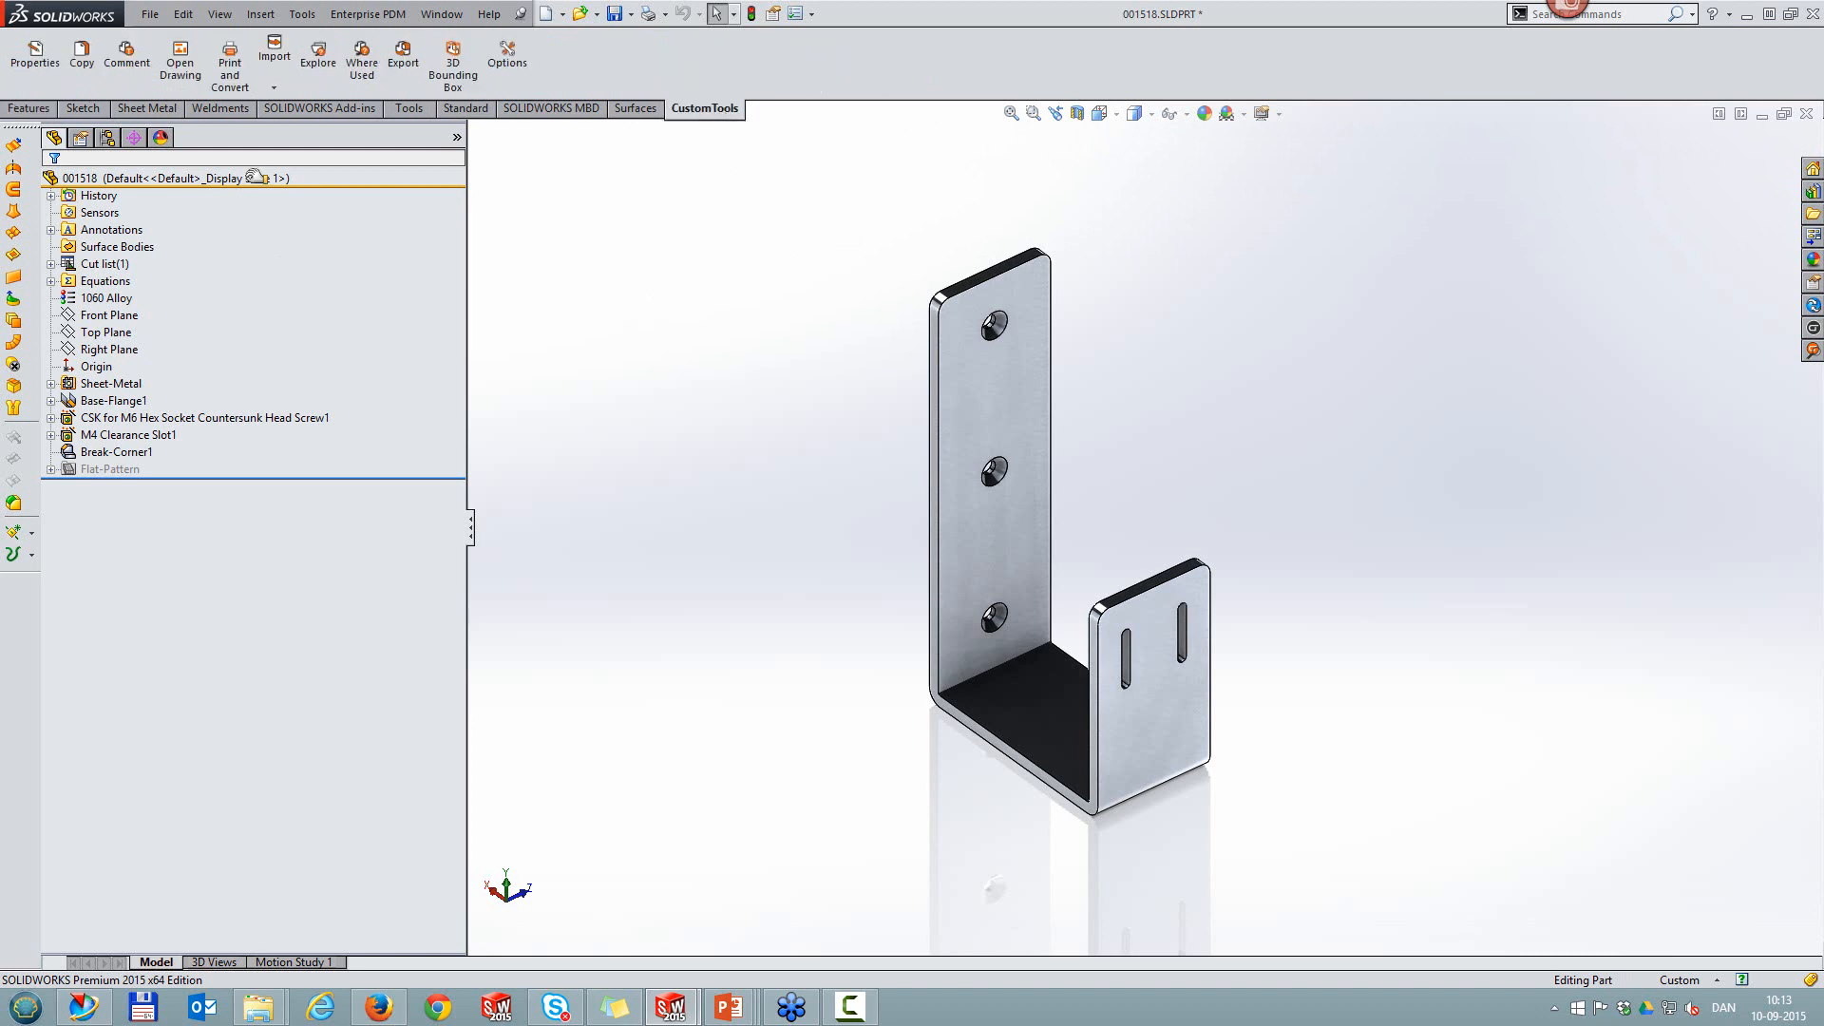
left_click(230, 62)
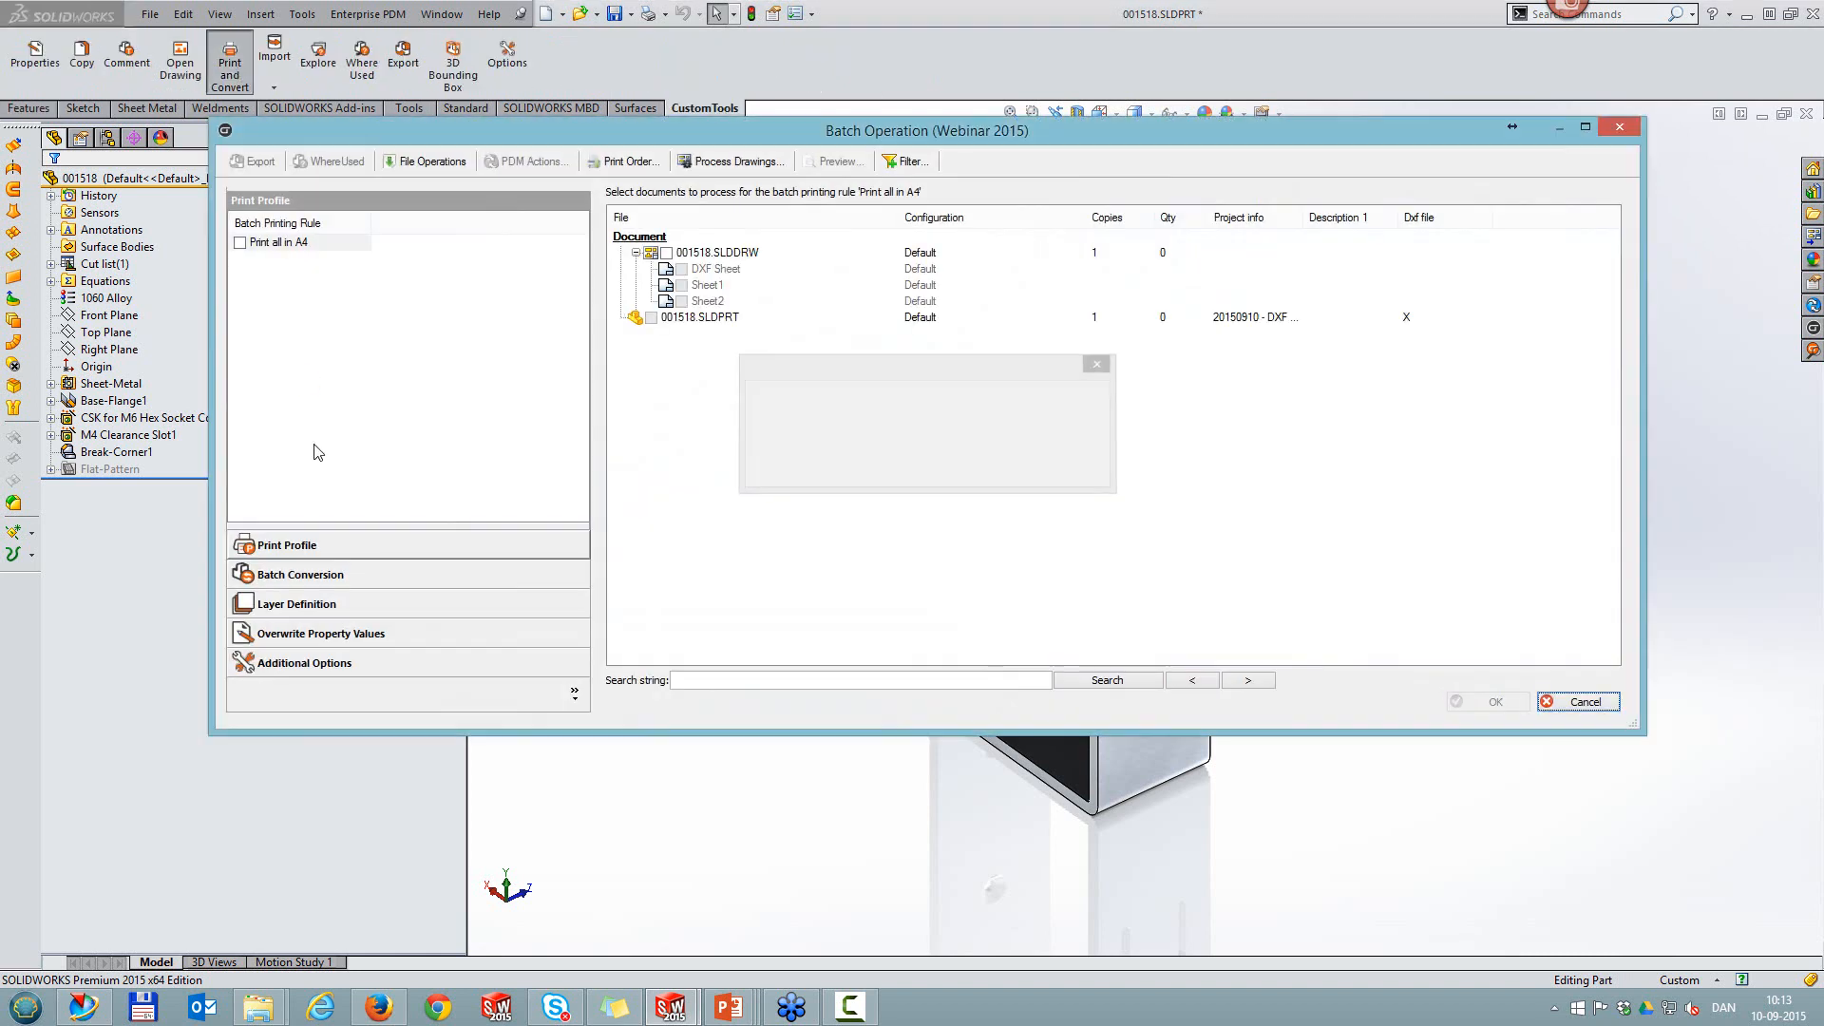
left_click(323, 574)
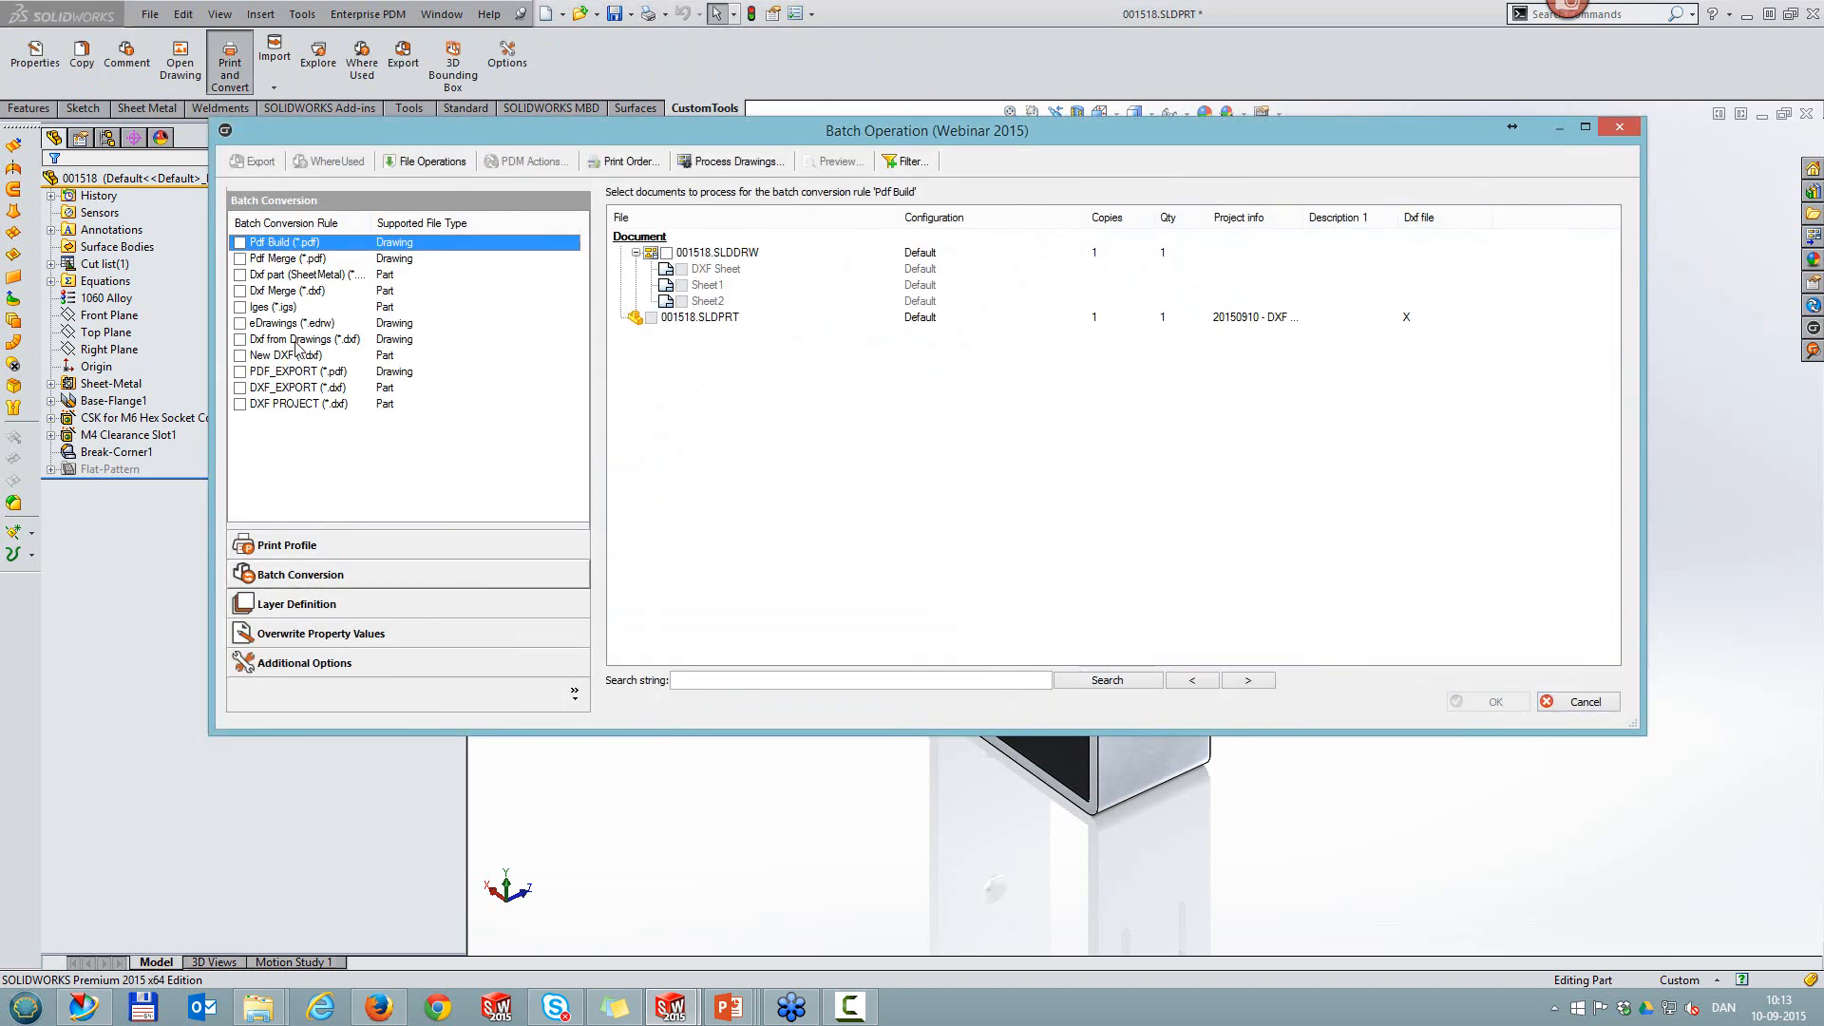
left_click(241, 275)
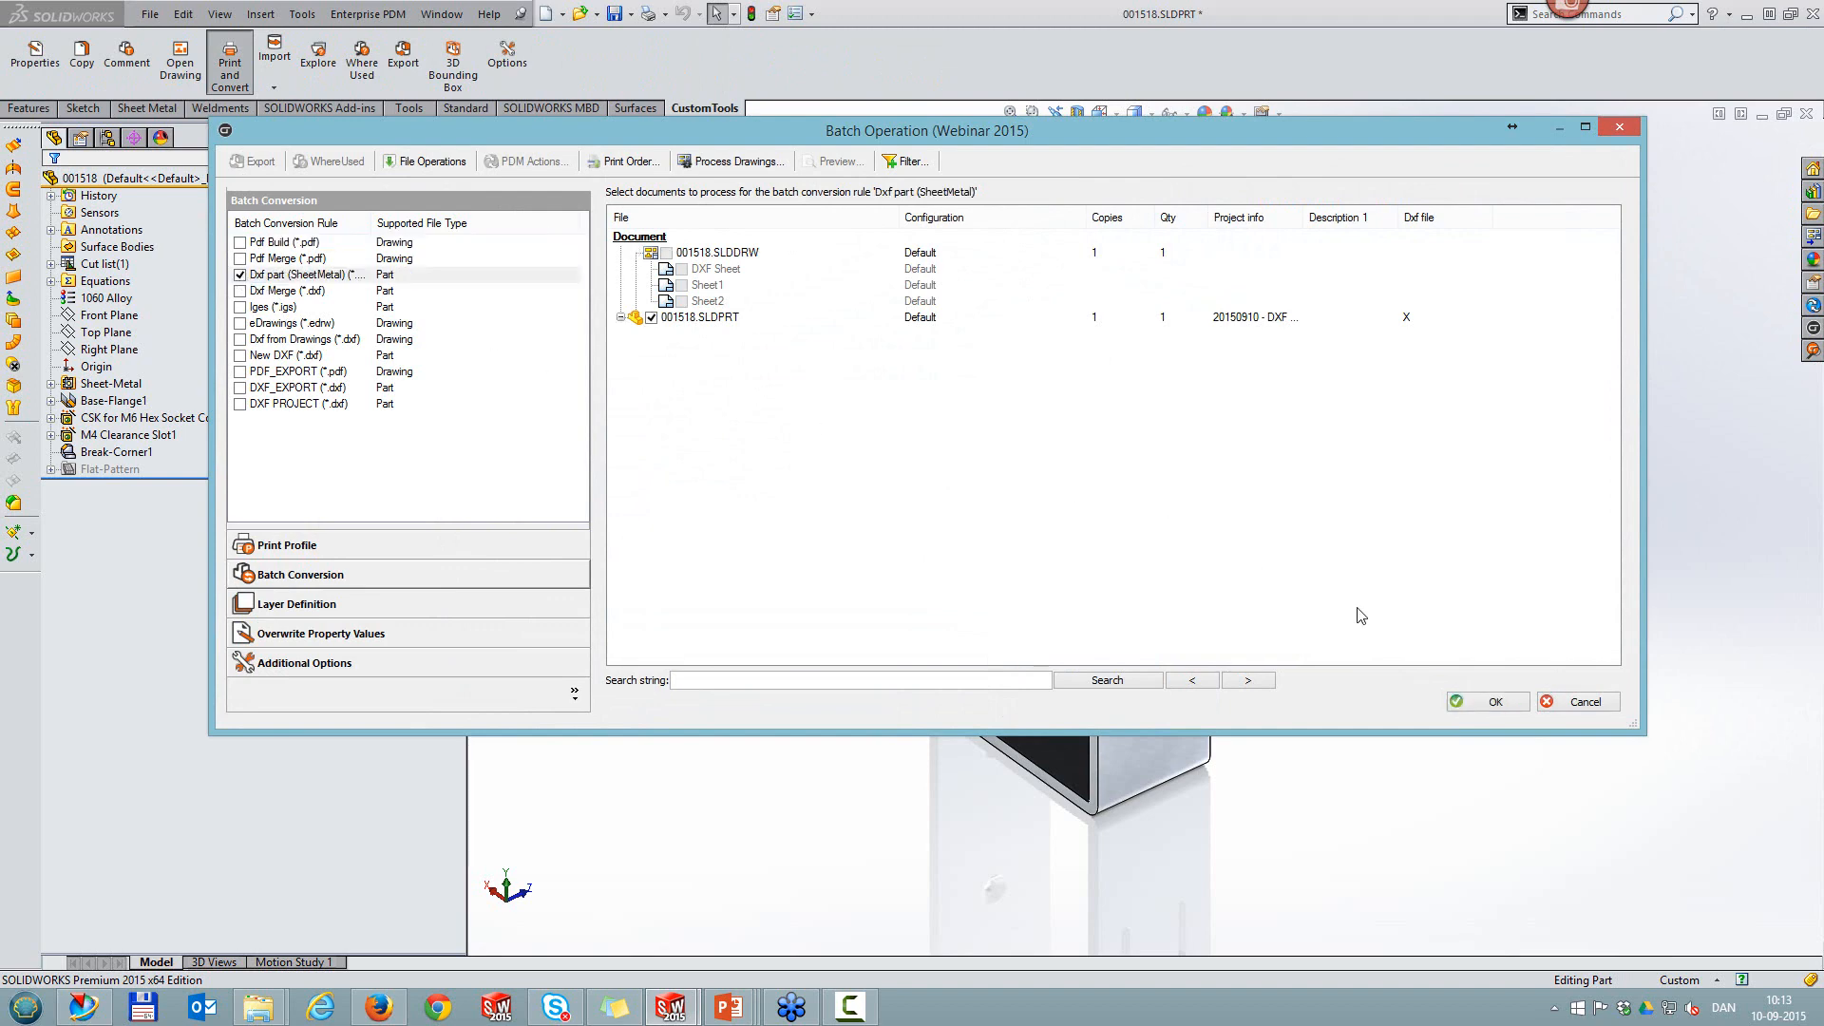
left_click(1458, 708)
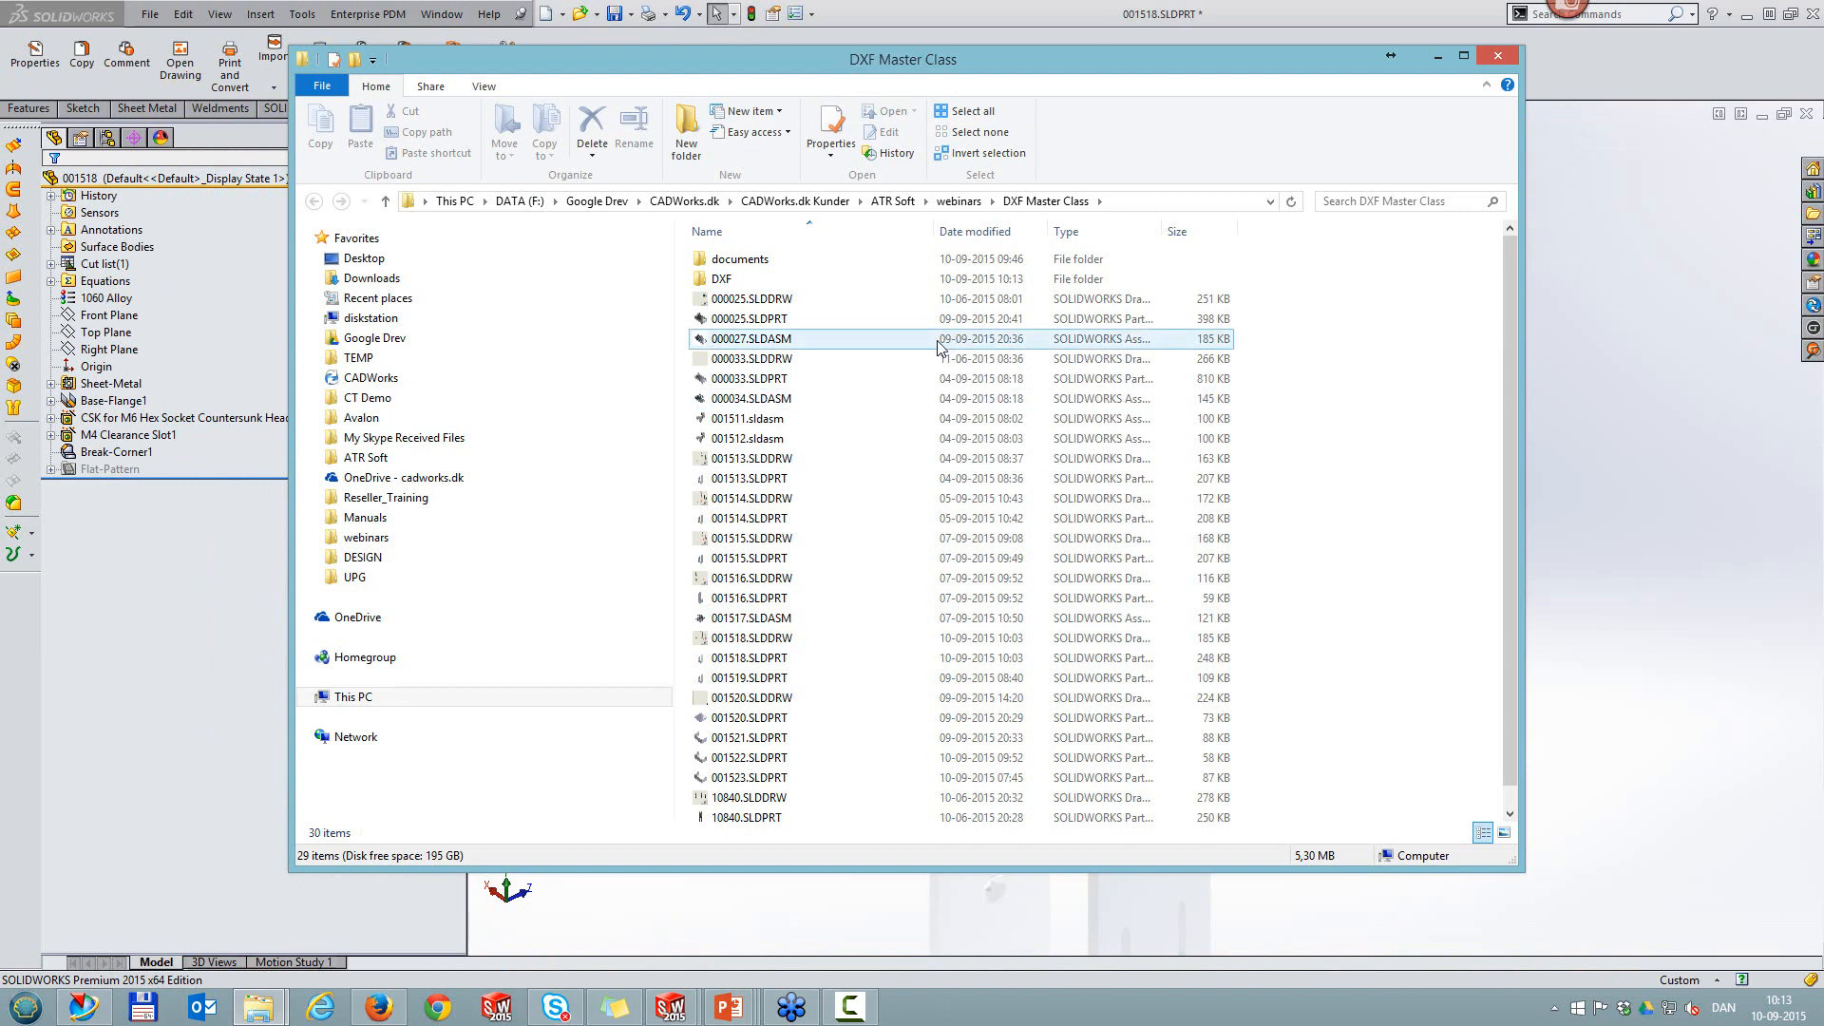
Step: Check the output filename in the DXF folder against the cut list item name in the part
double_click(731, 281)
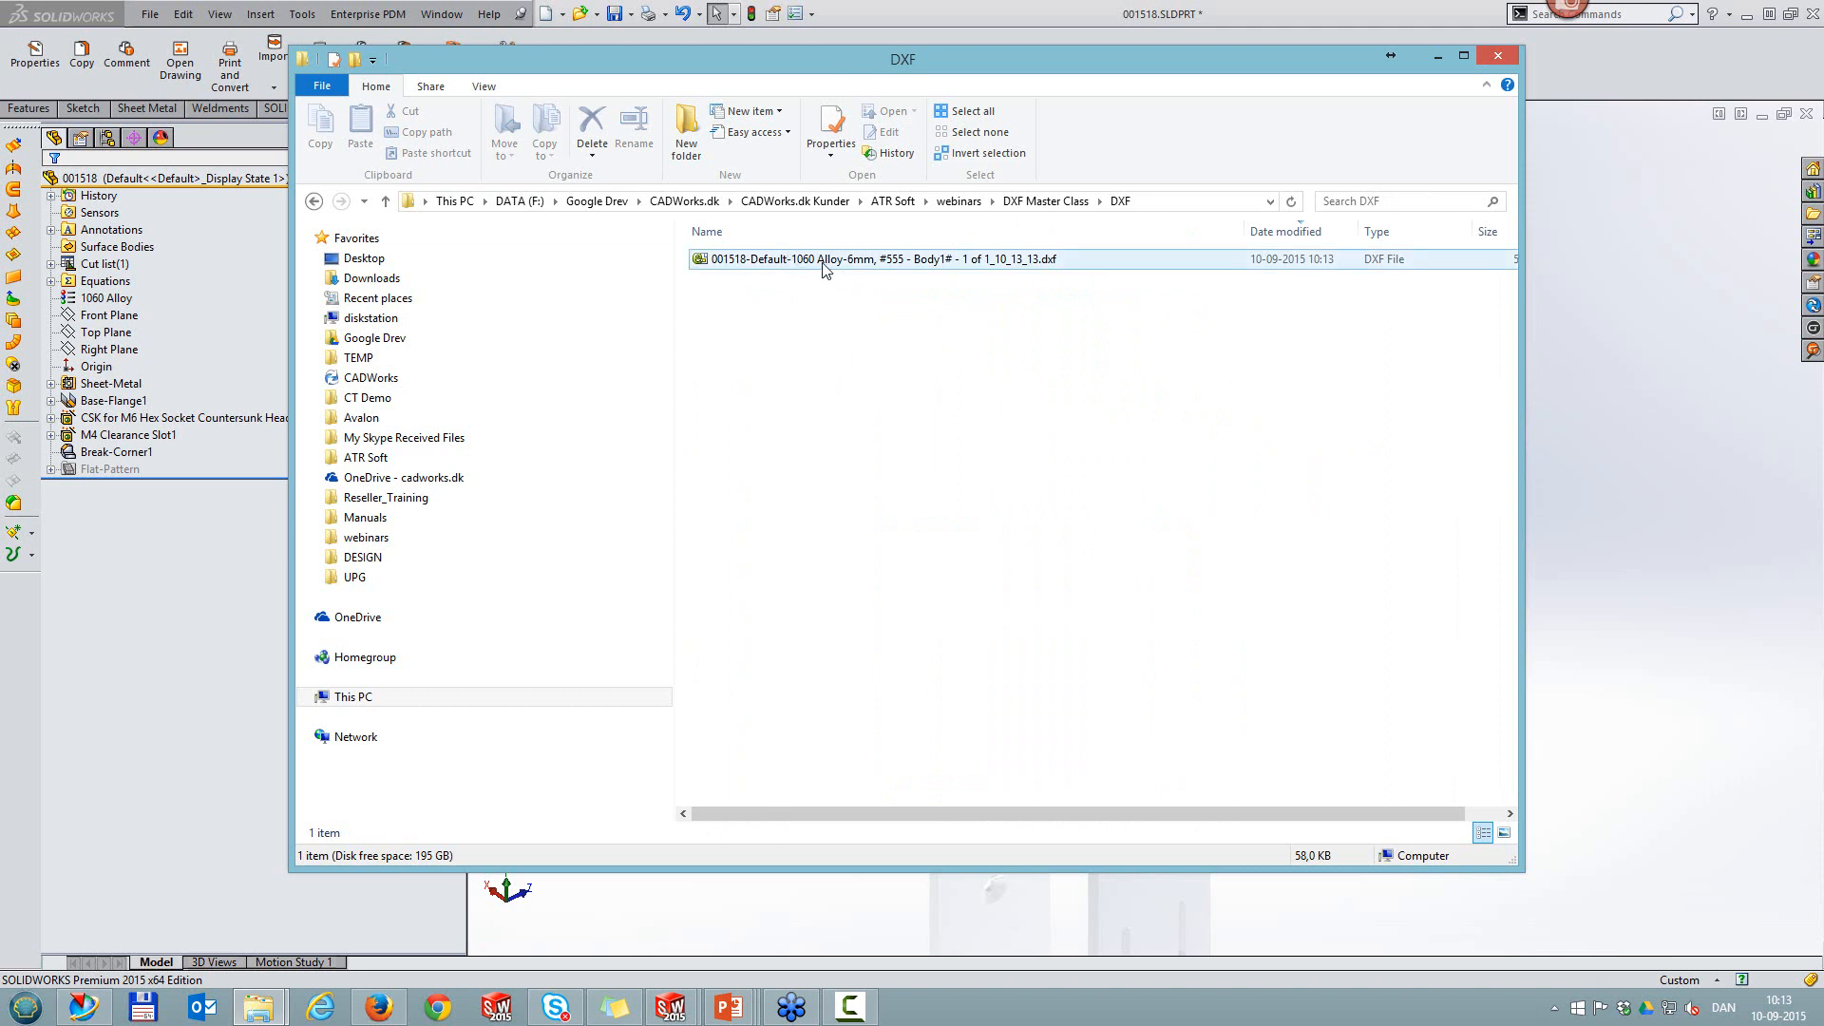
left_click(51, 265)
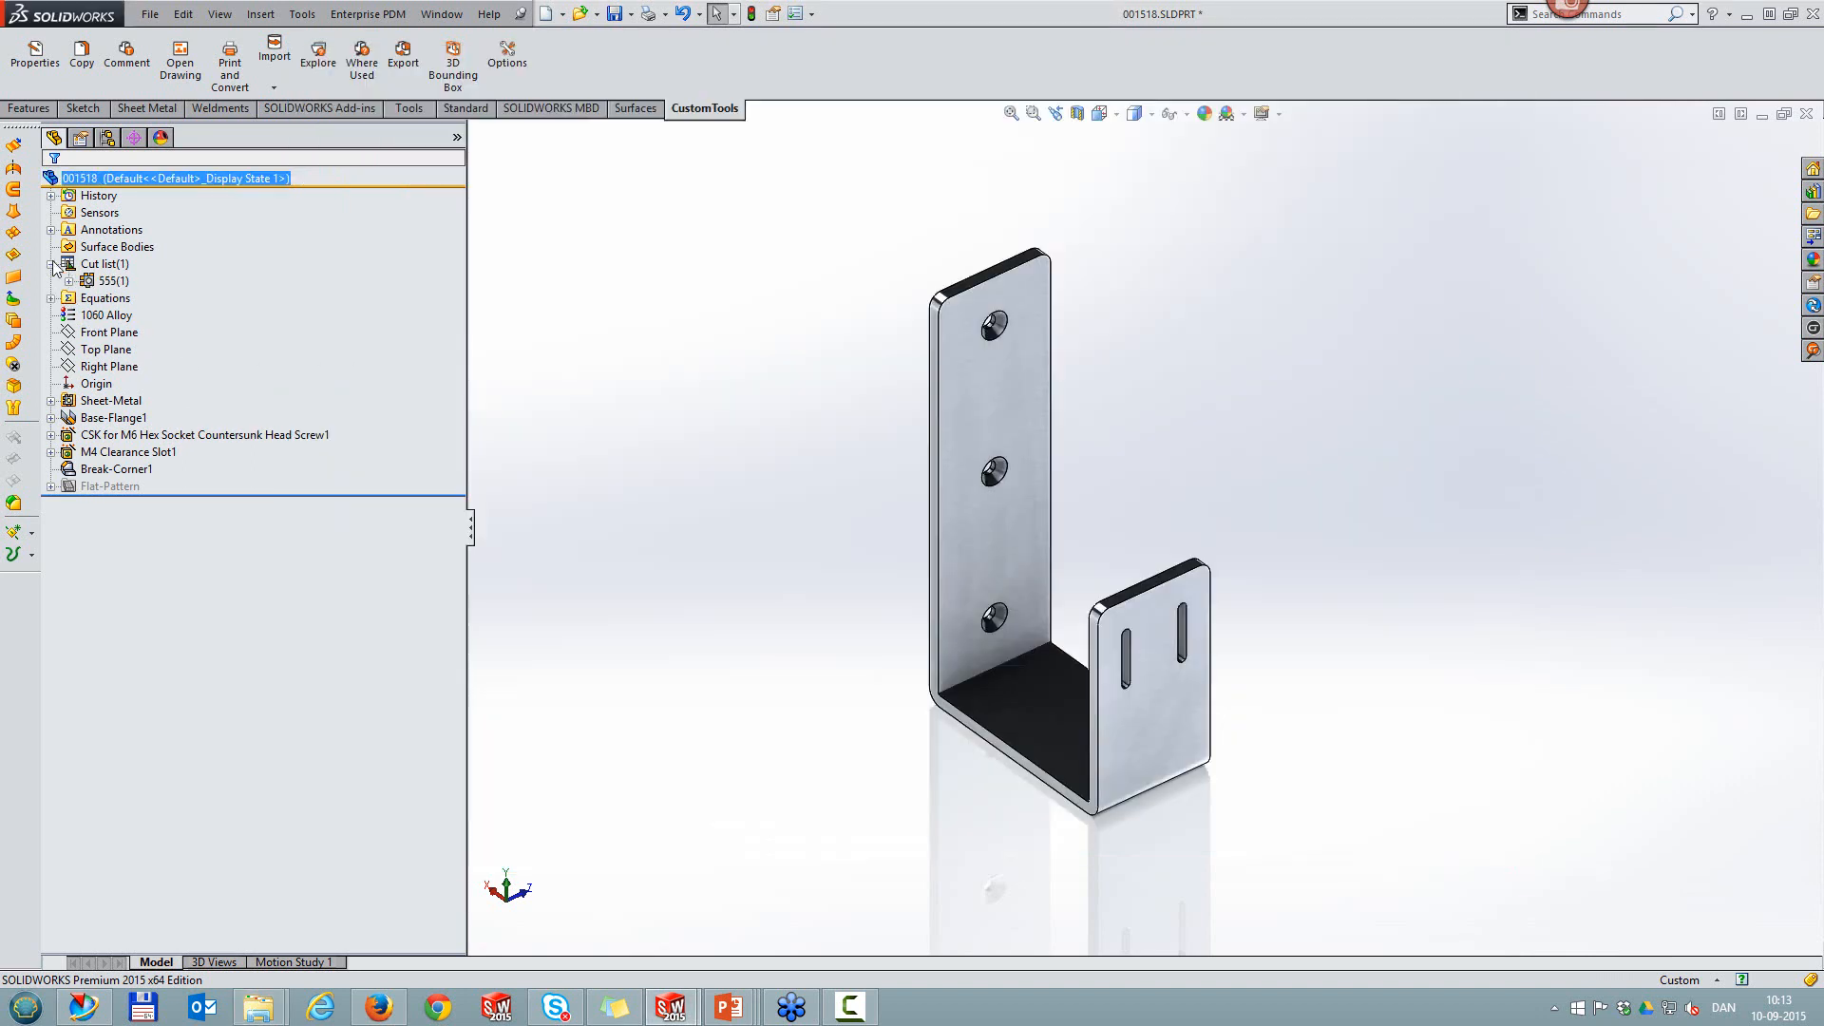
mouse_move(276, 1002)
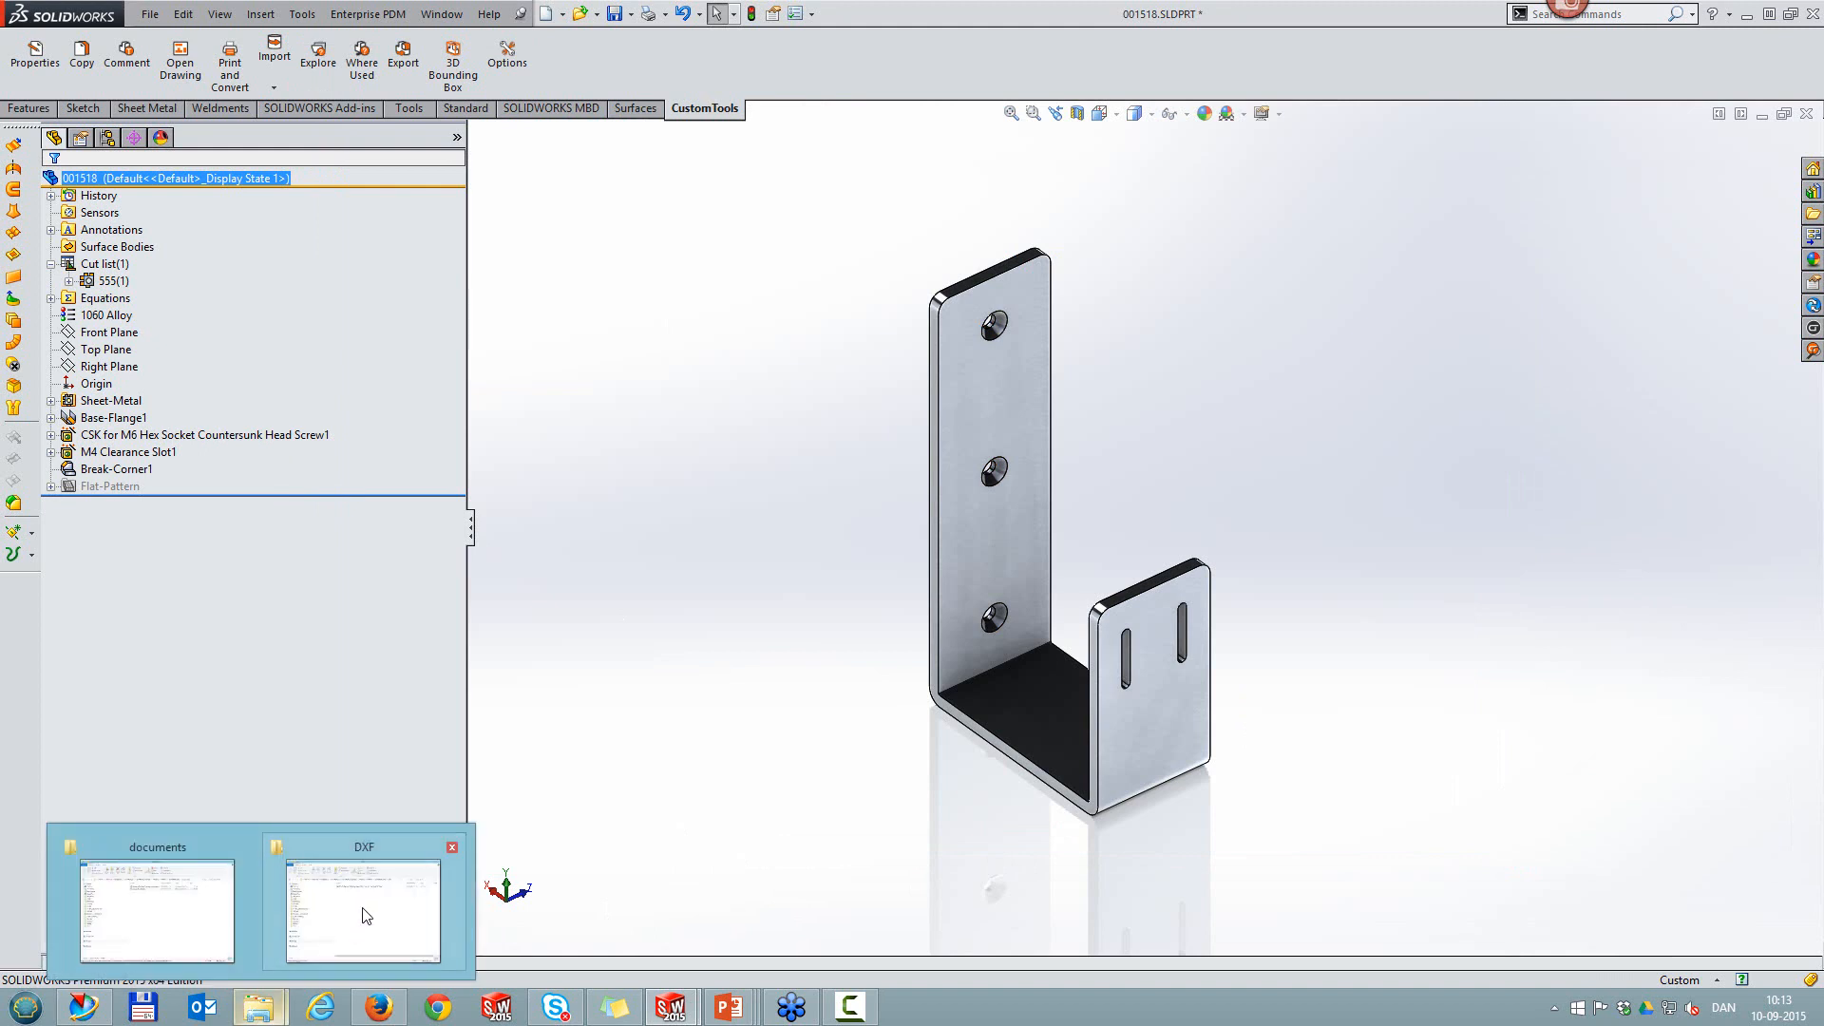
left_click(366, 916)
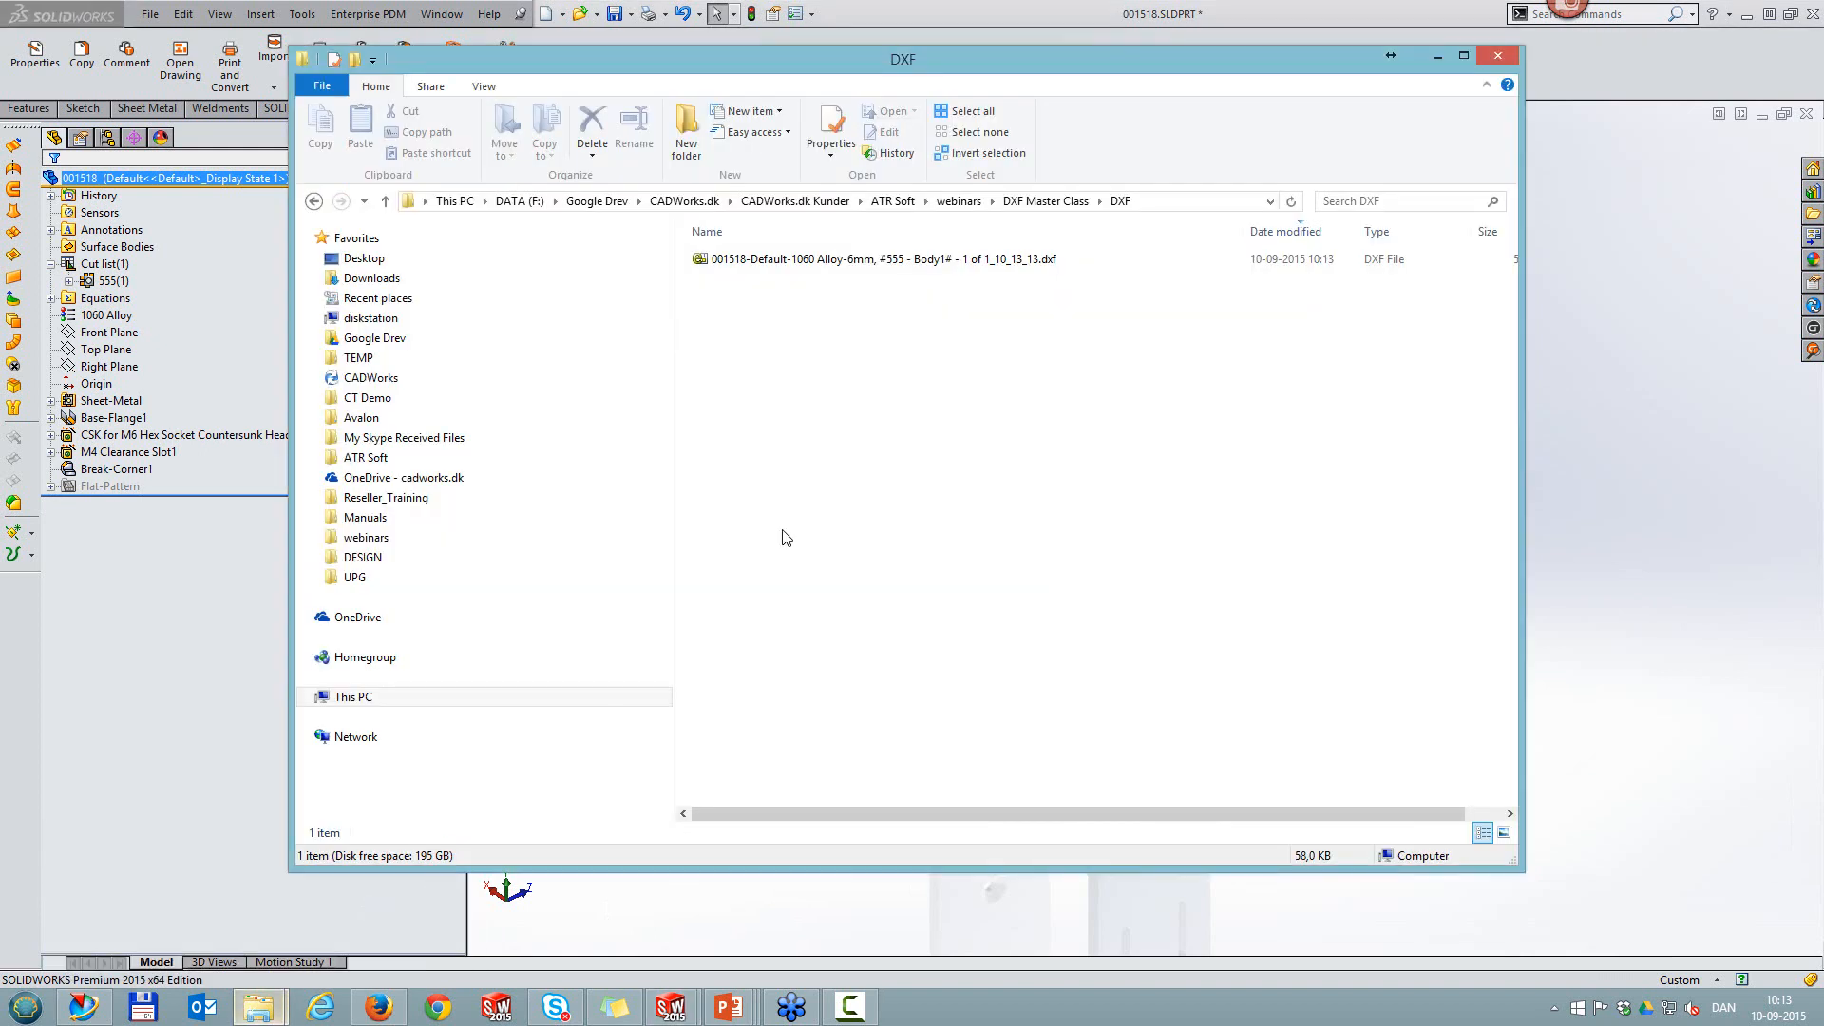
Step: Delete the converted sheet metal DXF from the DXF folder and close the file explorer
left_click(737, 268)
left_click(848, 262)
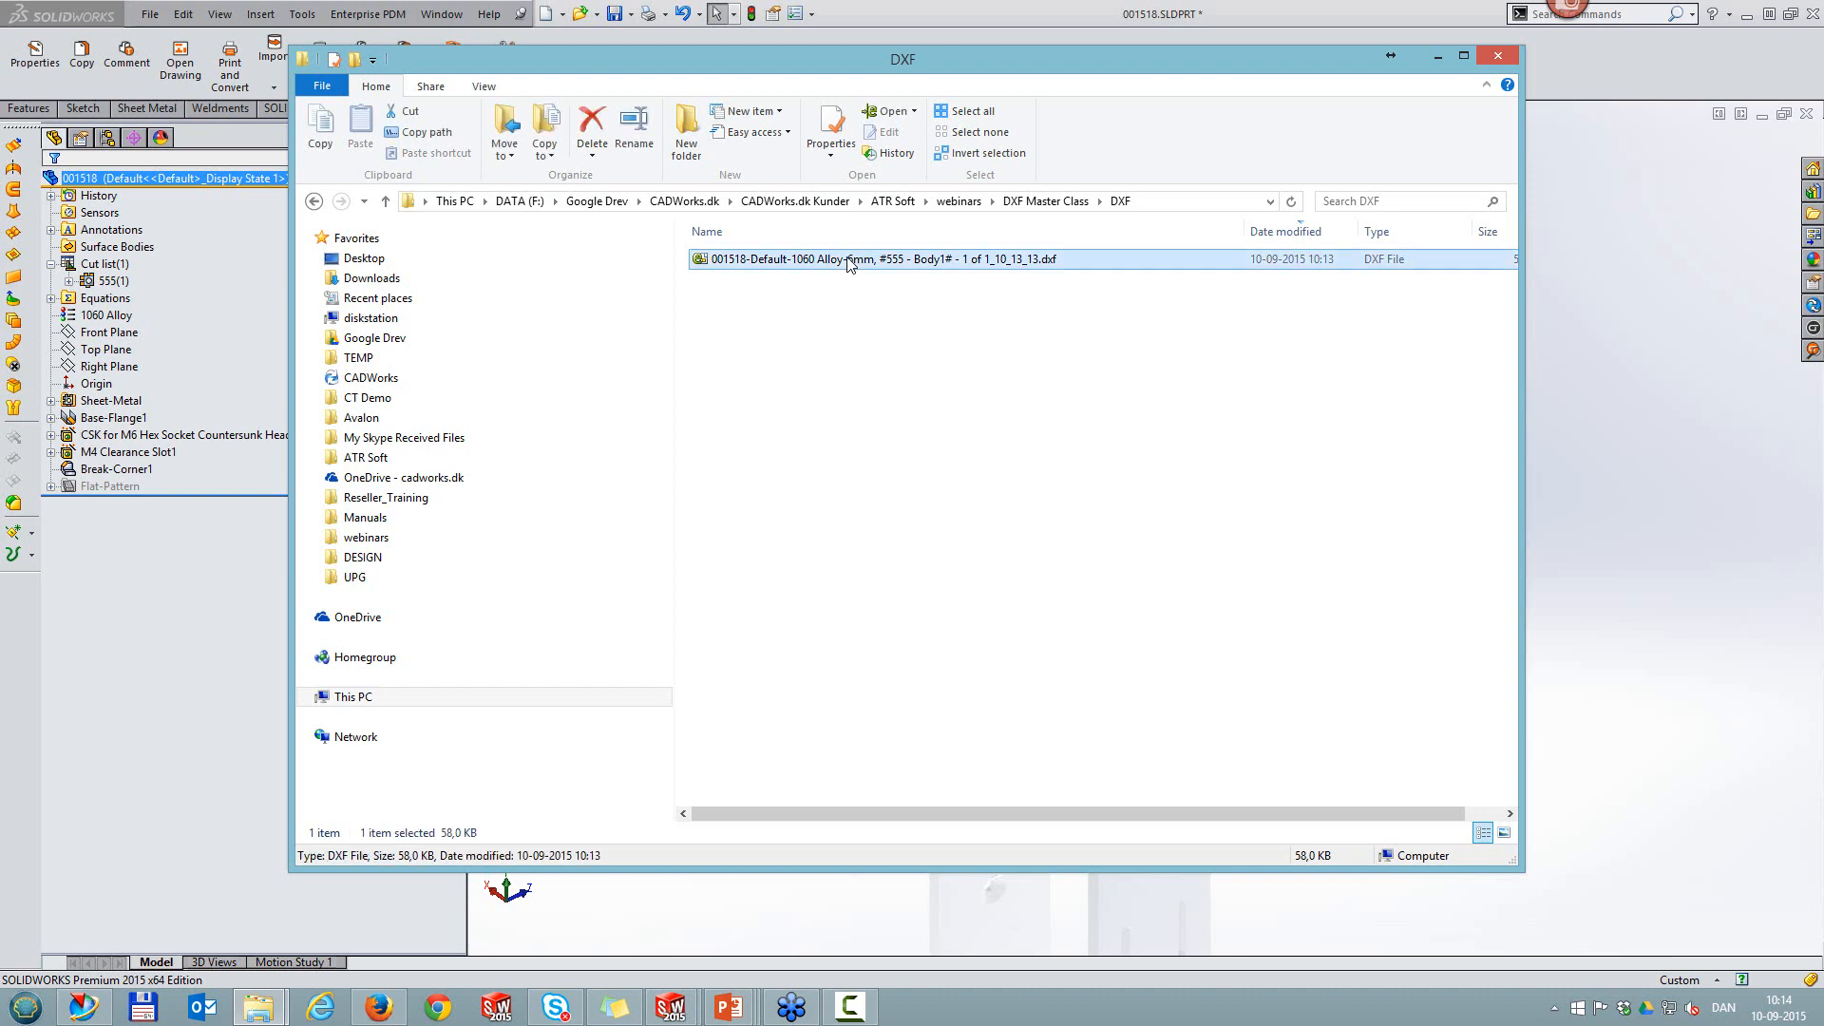
key("Delete")
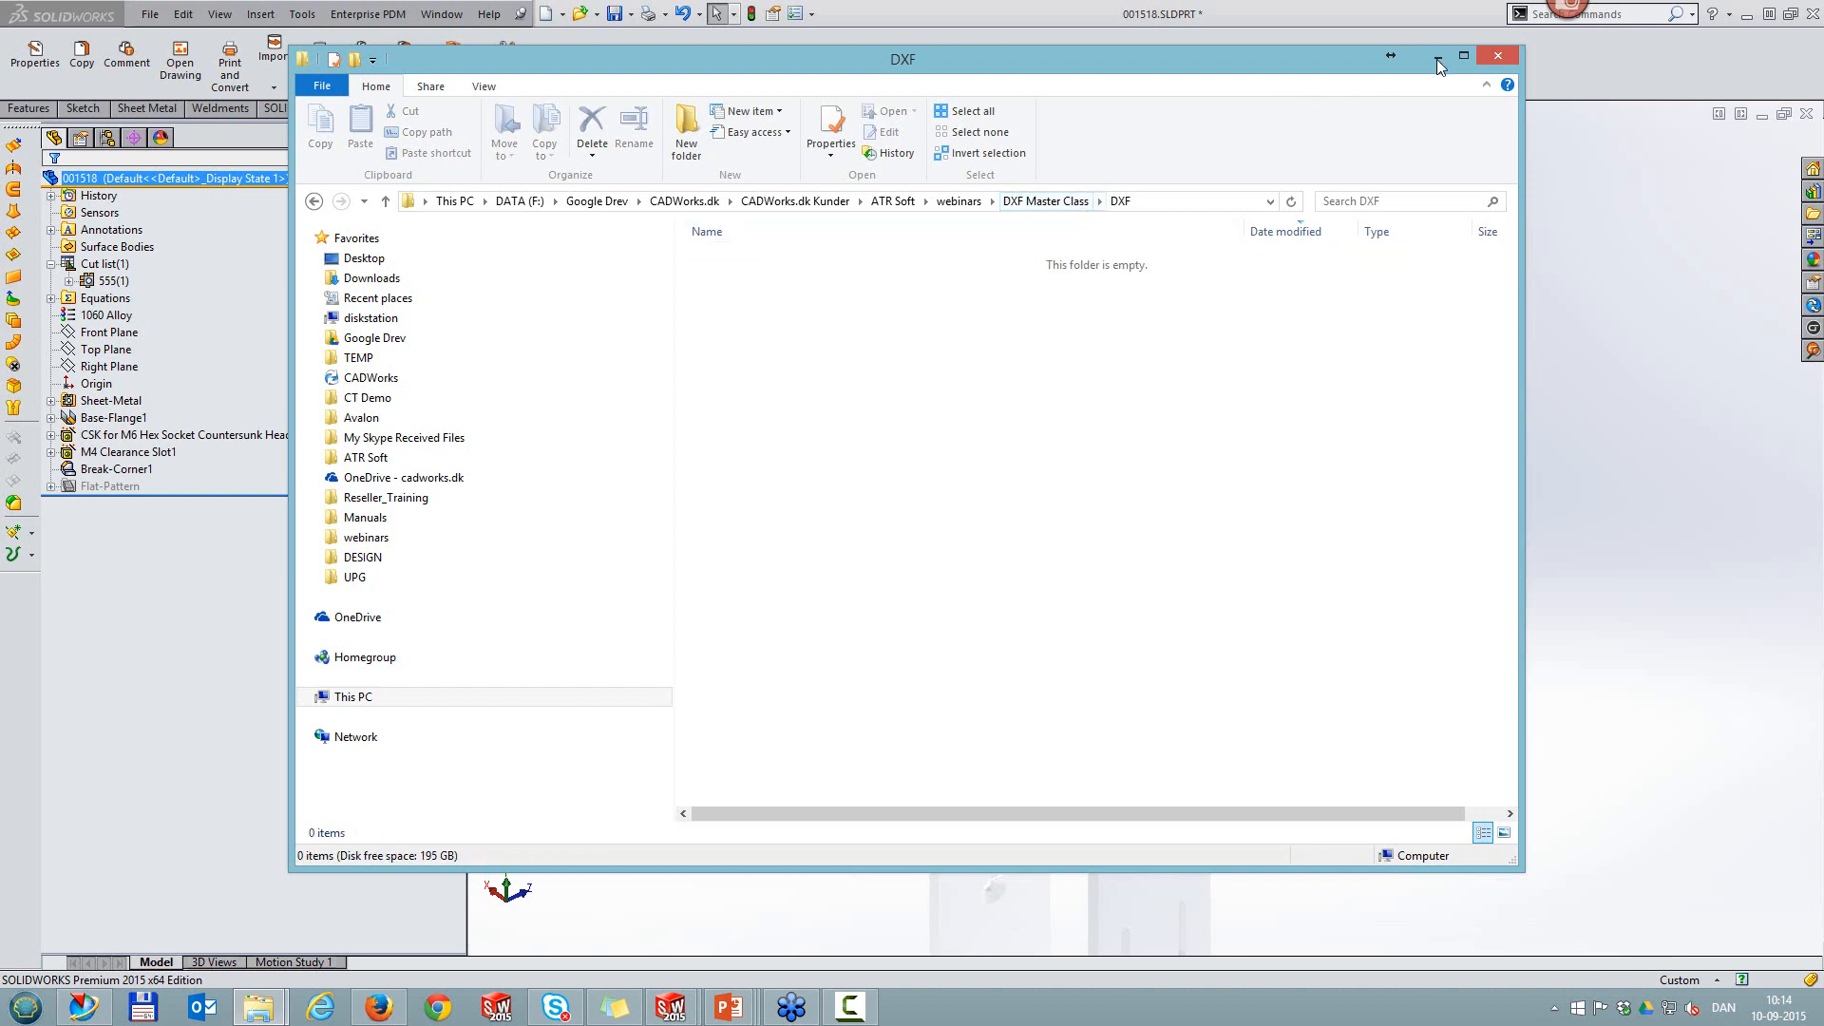
left_click(1494, 61)
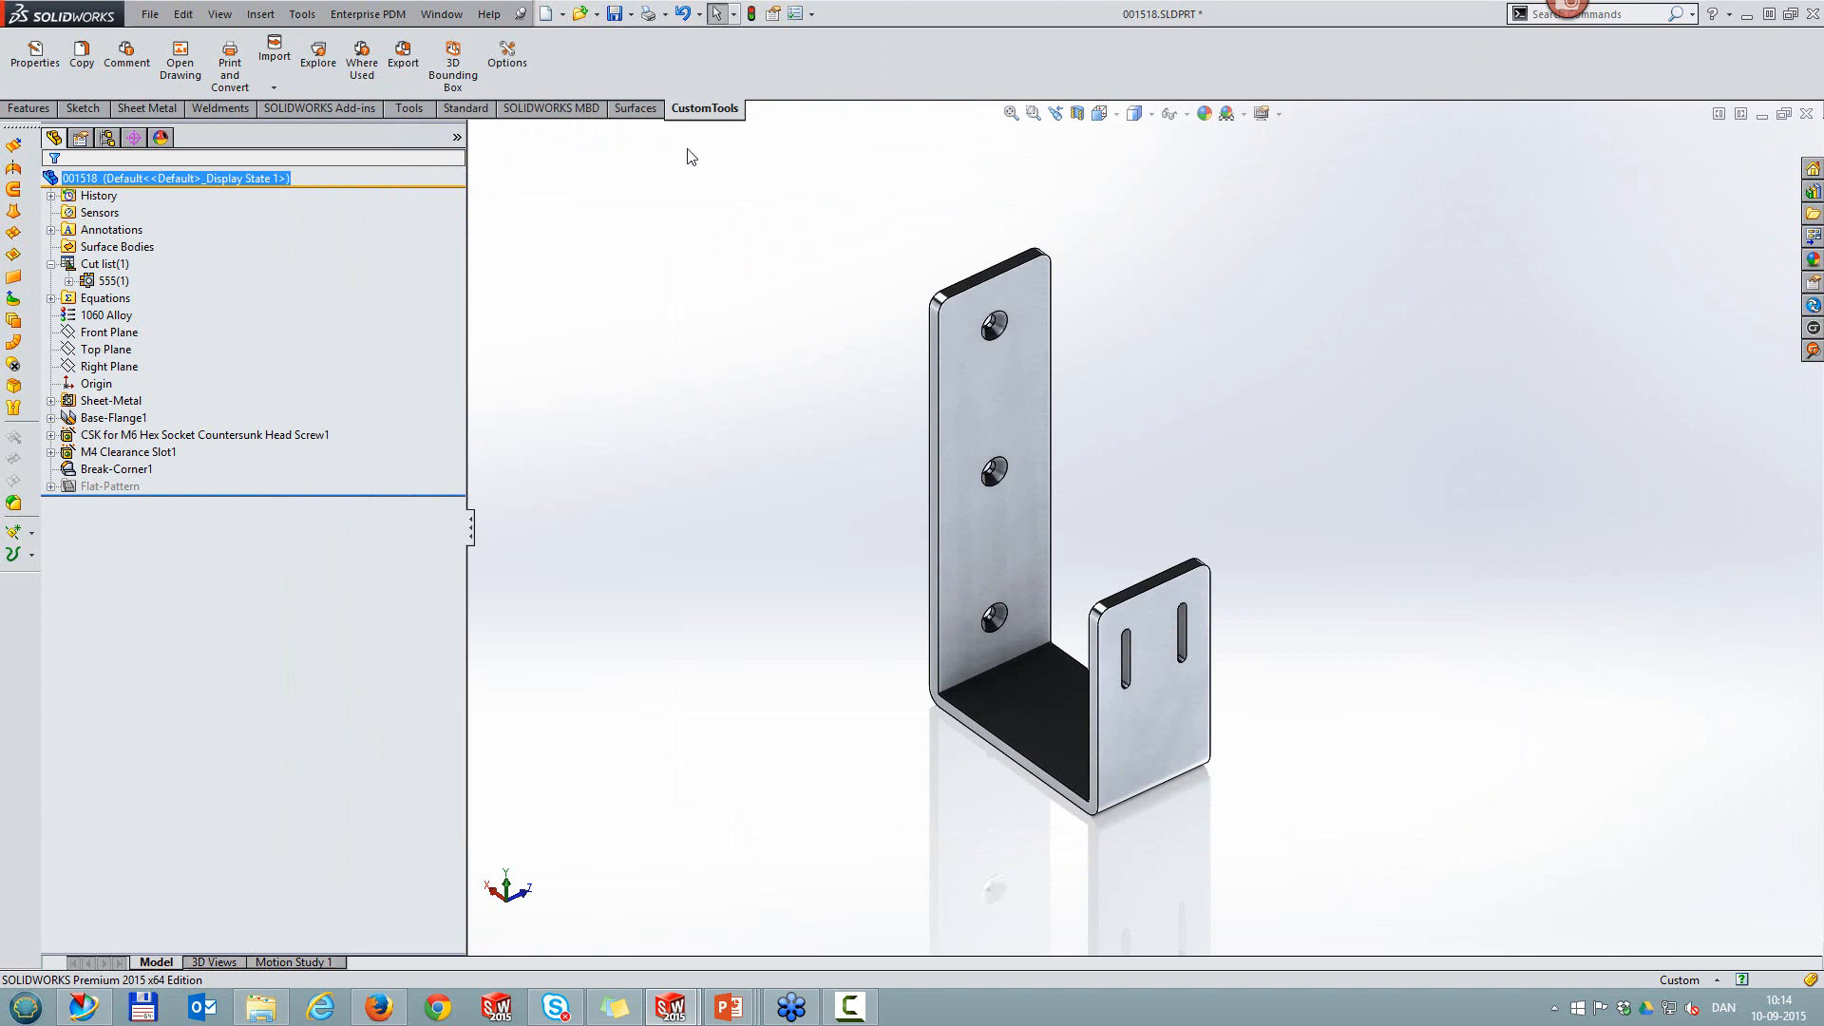
Step: Set the Dxf part (SheetMetal) file conversion rule in the CustomTools options to execute after the file is saved in SOLIDWORKS
left_click(508, 57)
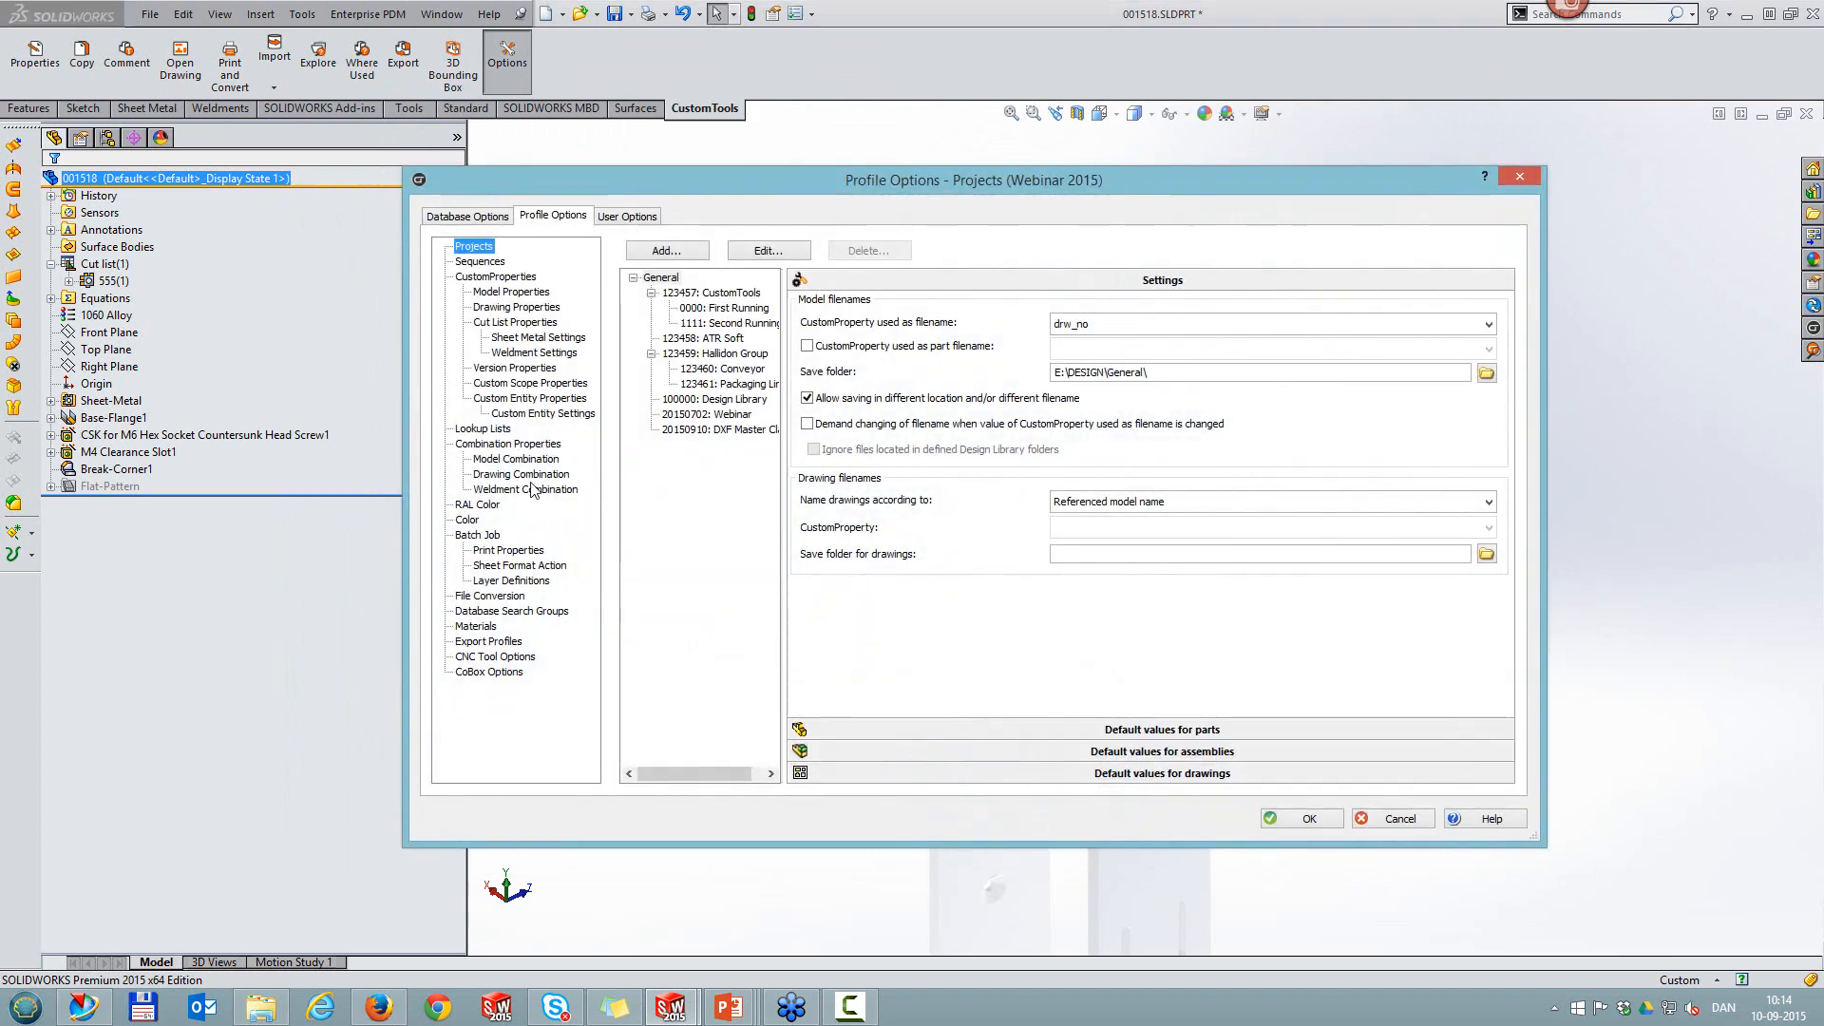
left_click(501, 596)
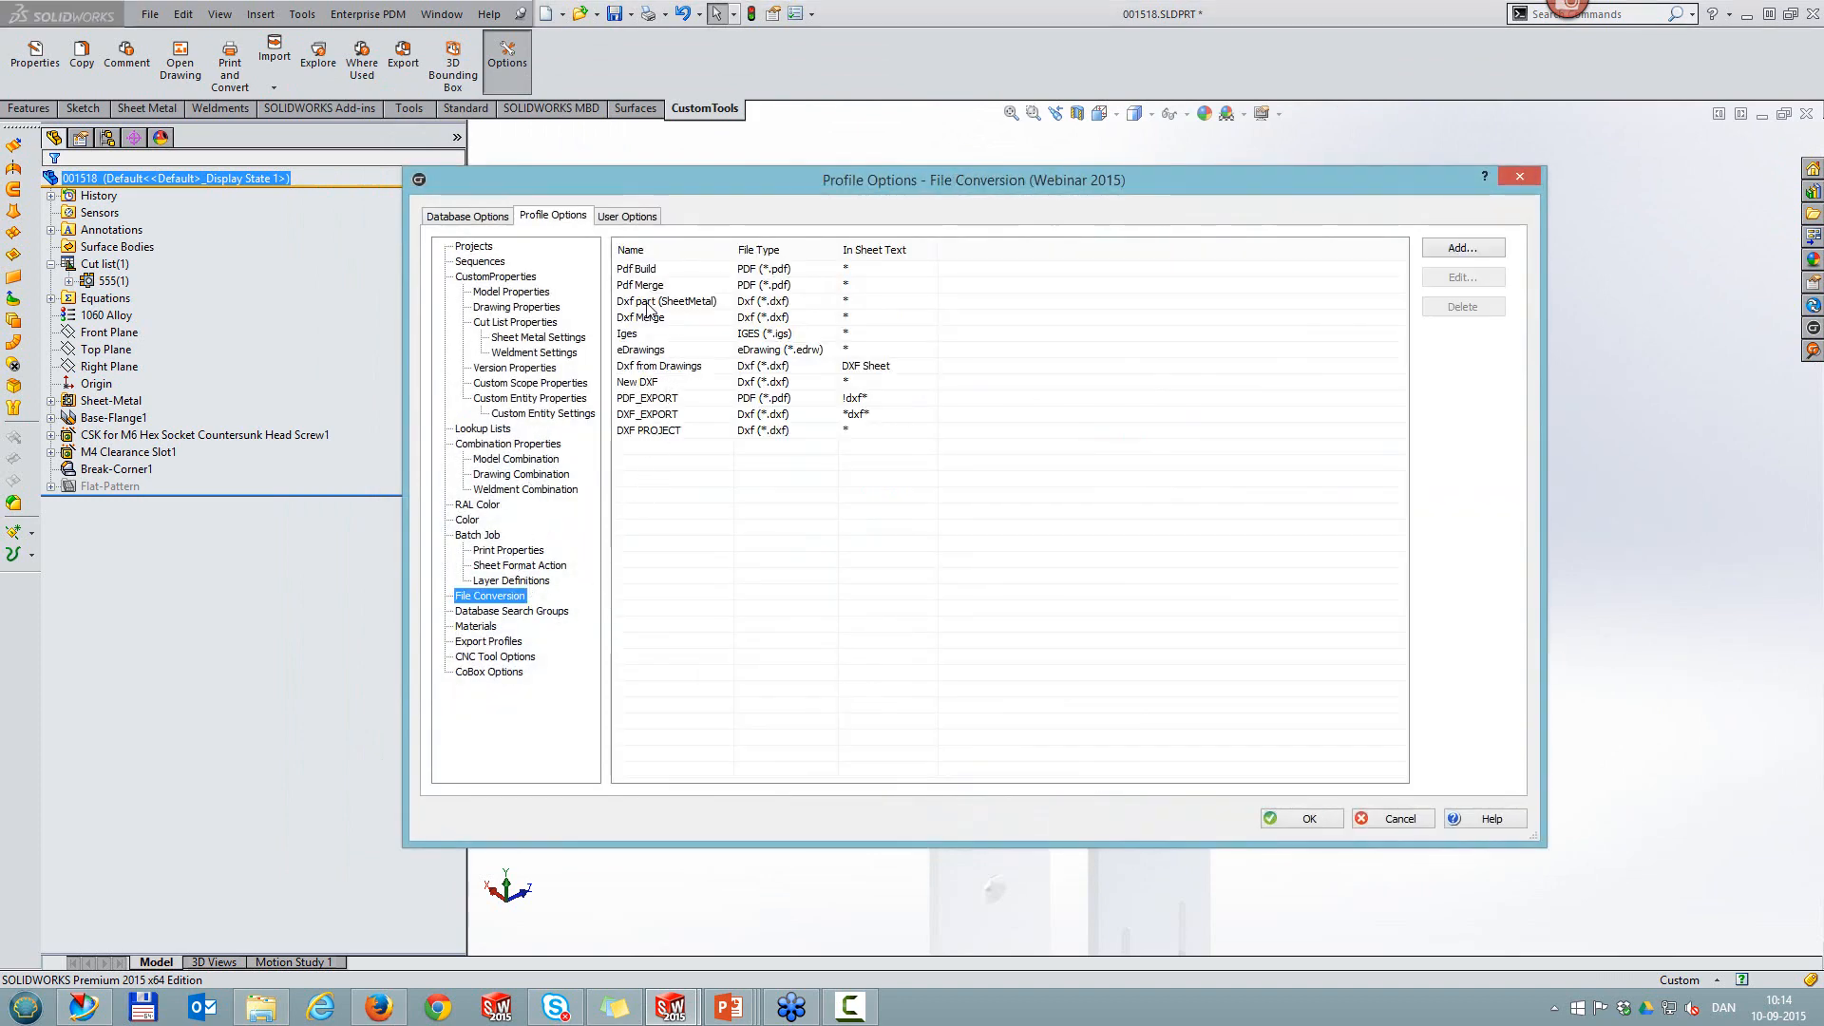
double_click(678, 302)
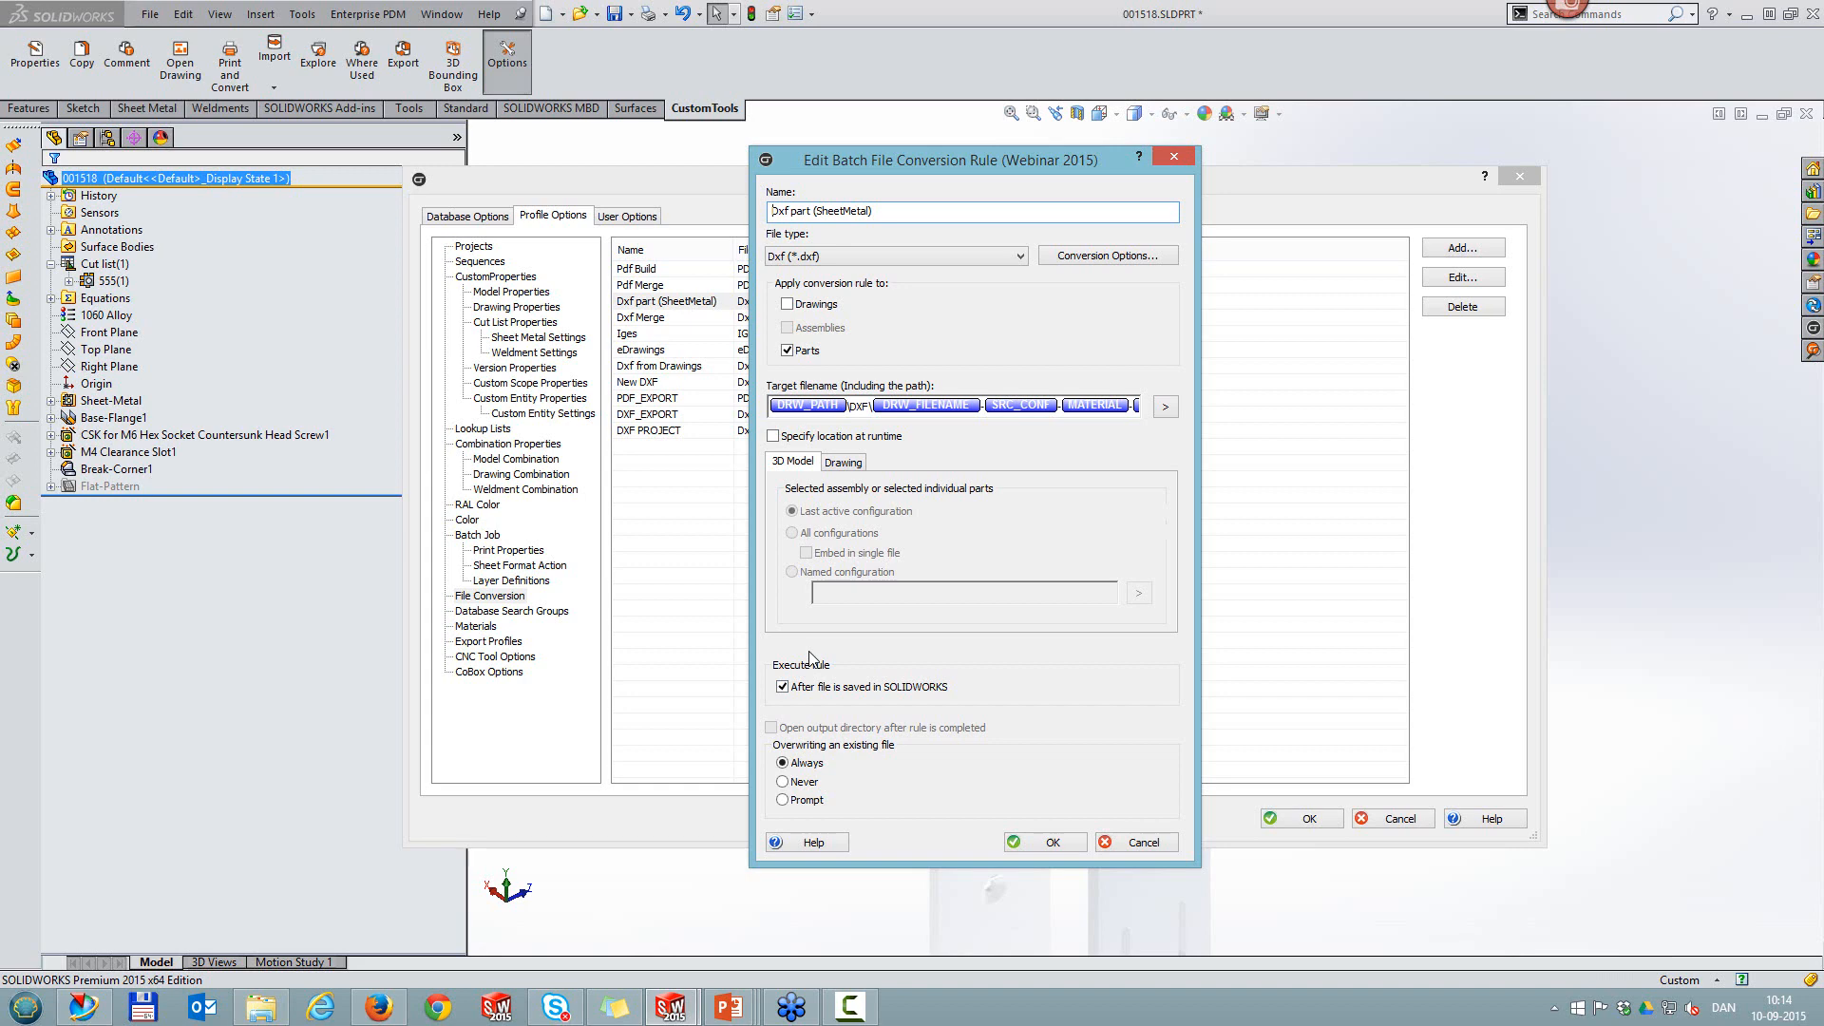
left_click(1042, 843)
left_click(1292, 818)
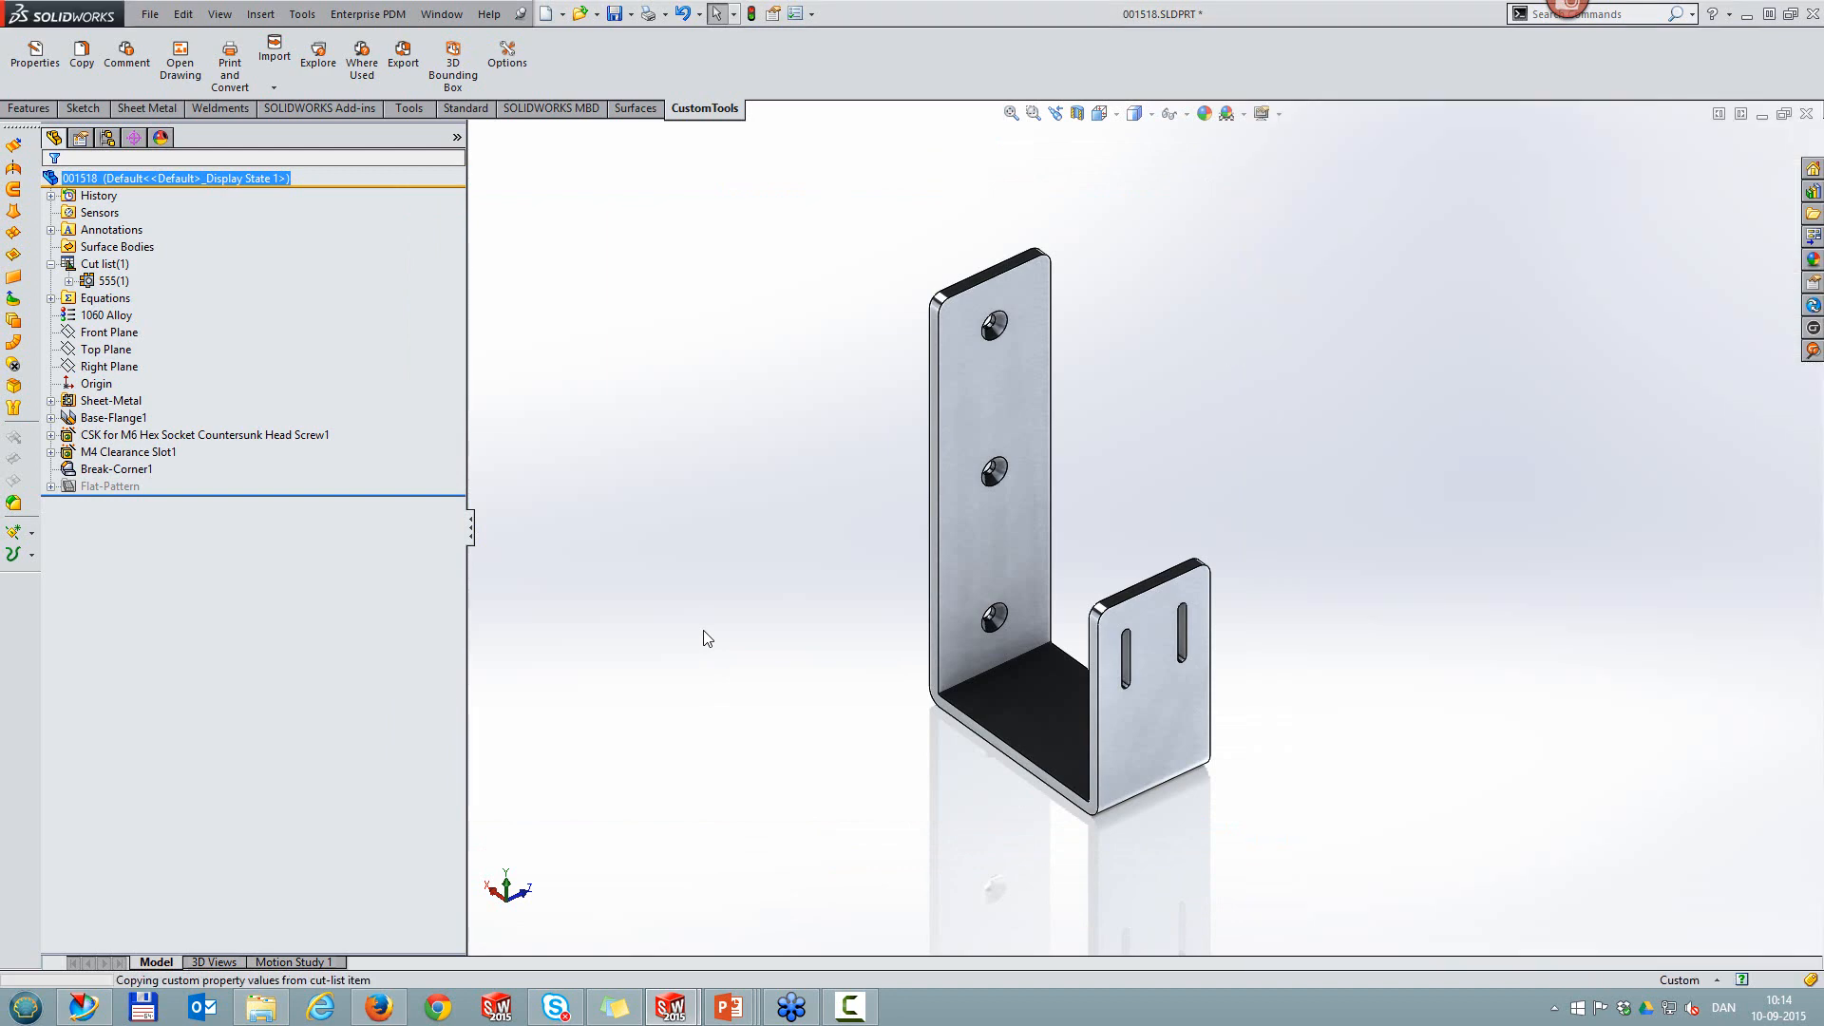
Step: Save the 001518 part and check the project's DXF folder for the automatically converted sheet metal file
left_click(707, 638)
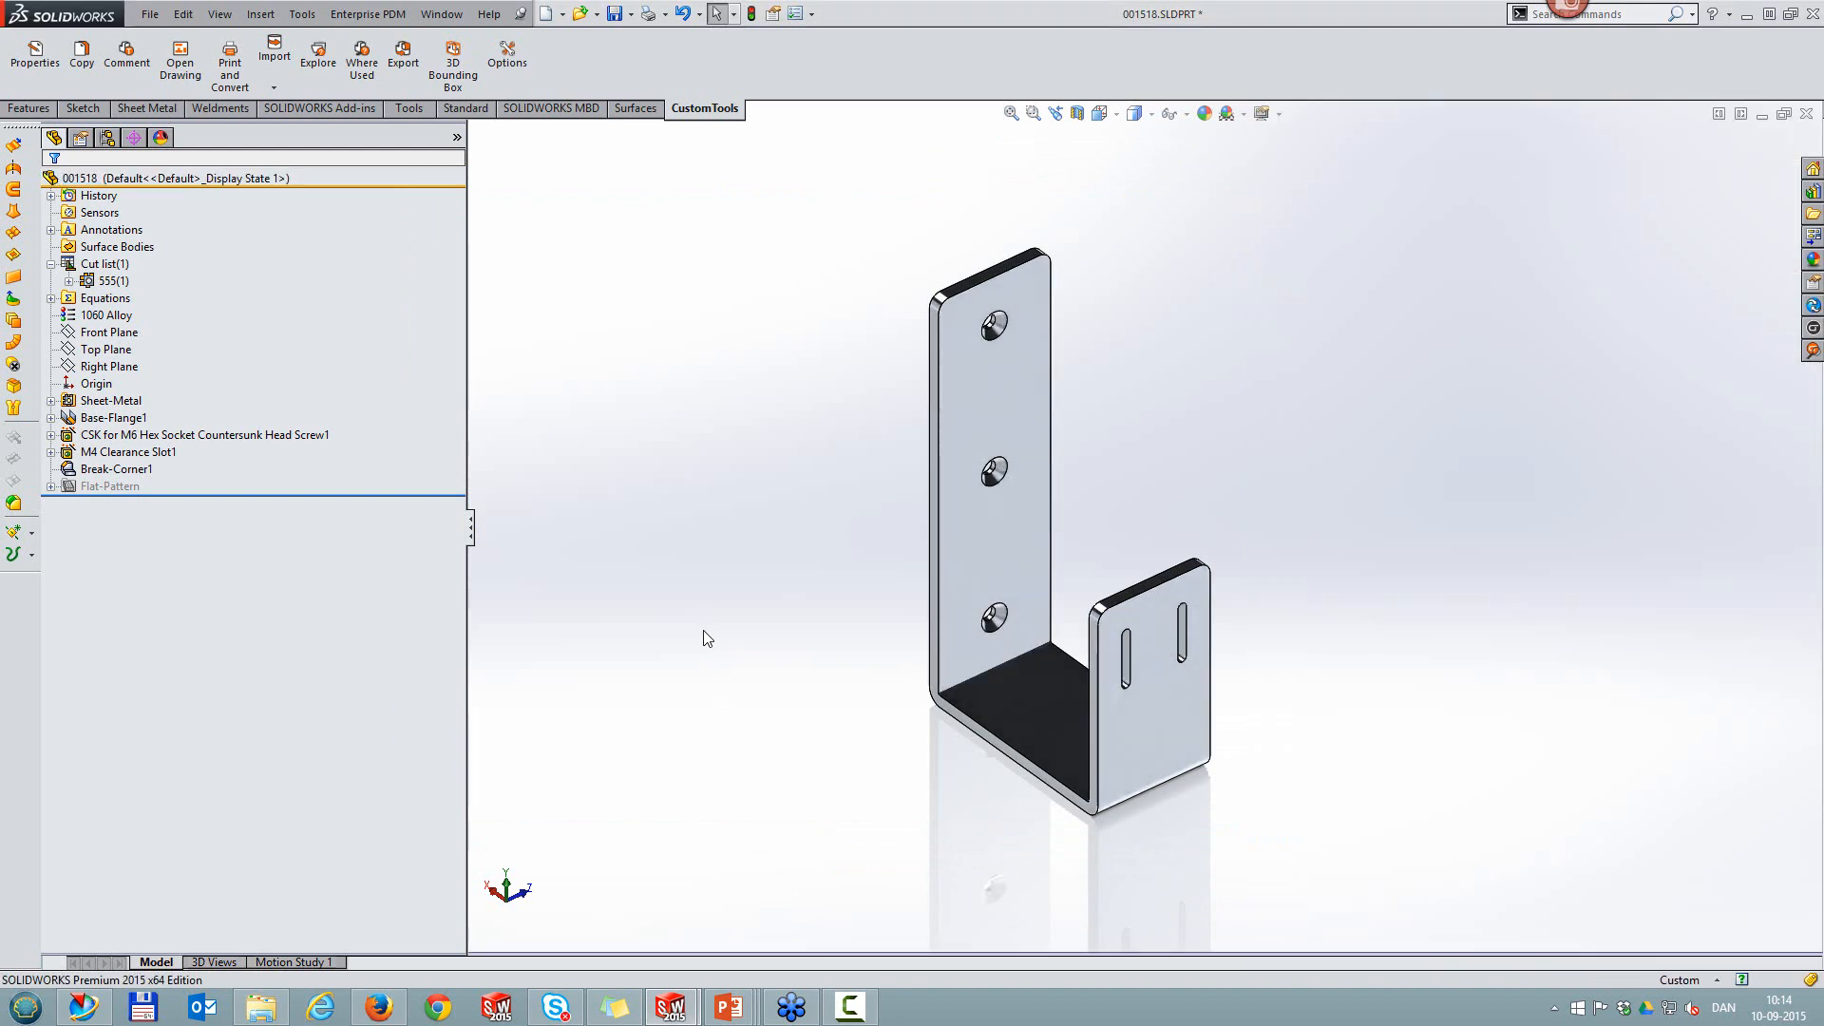
left_click(615, 14)
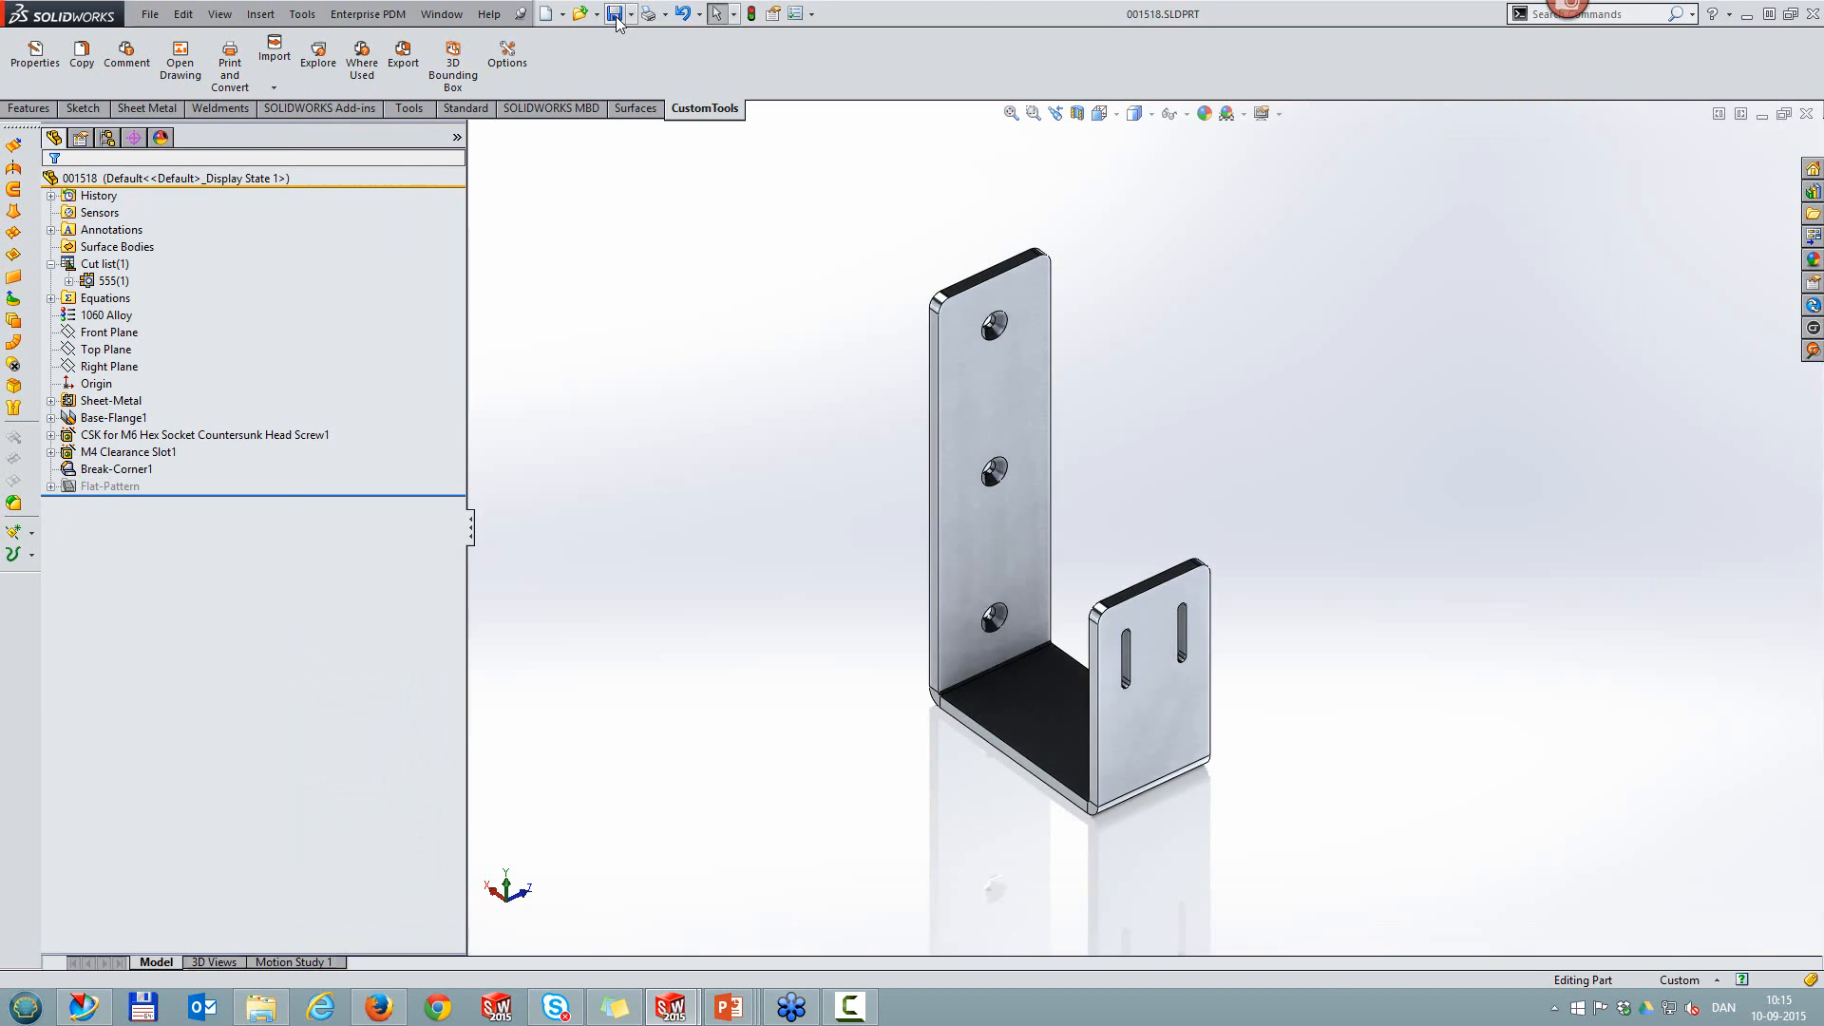
left_click(319, 56)
left_click(718, 282)
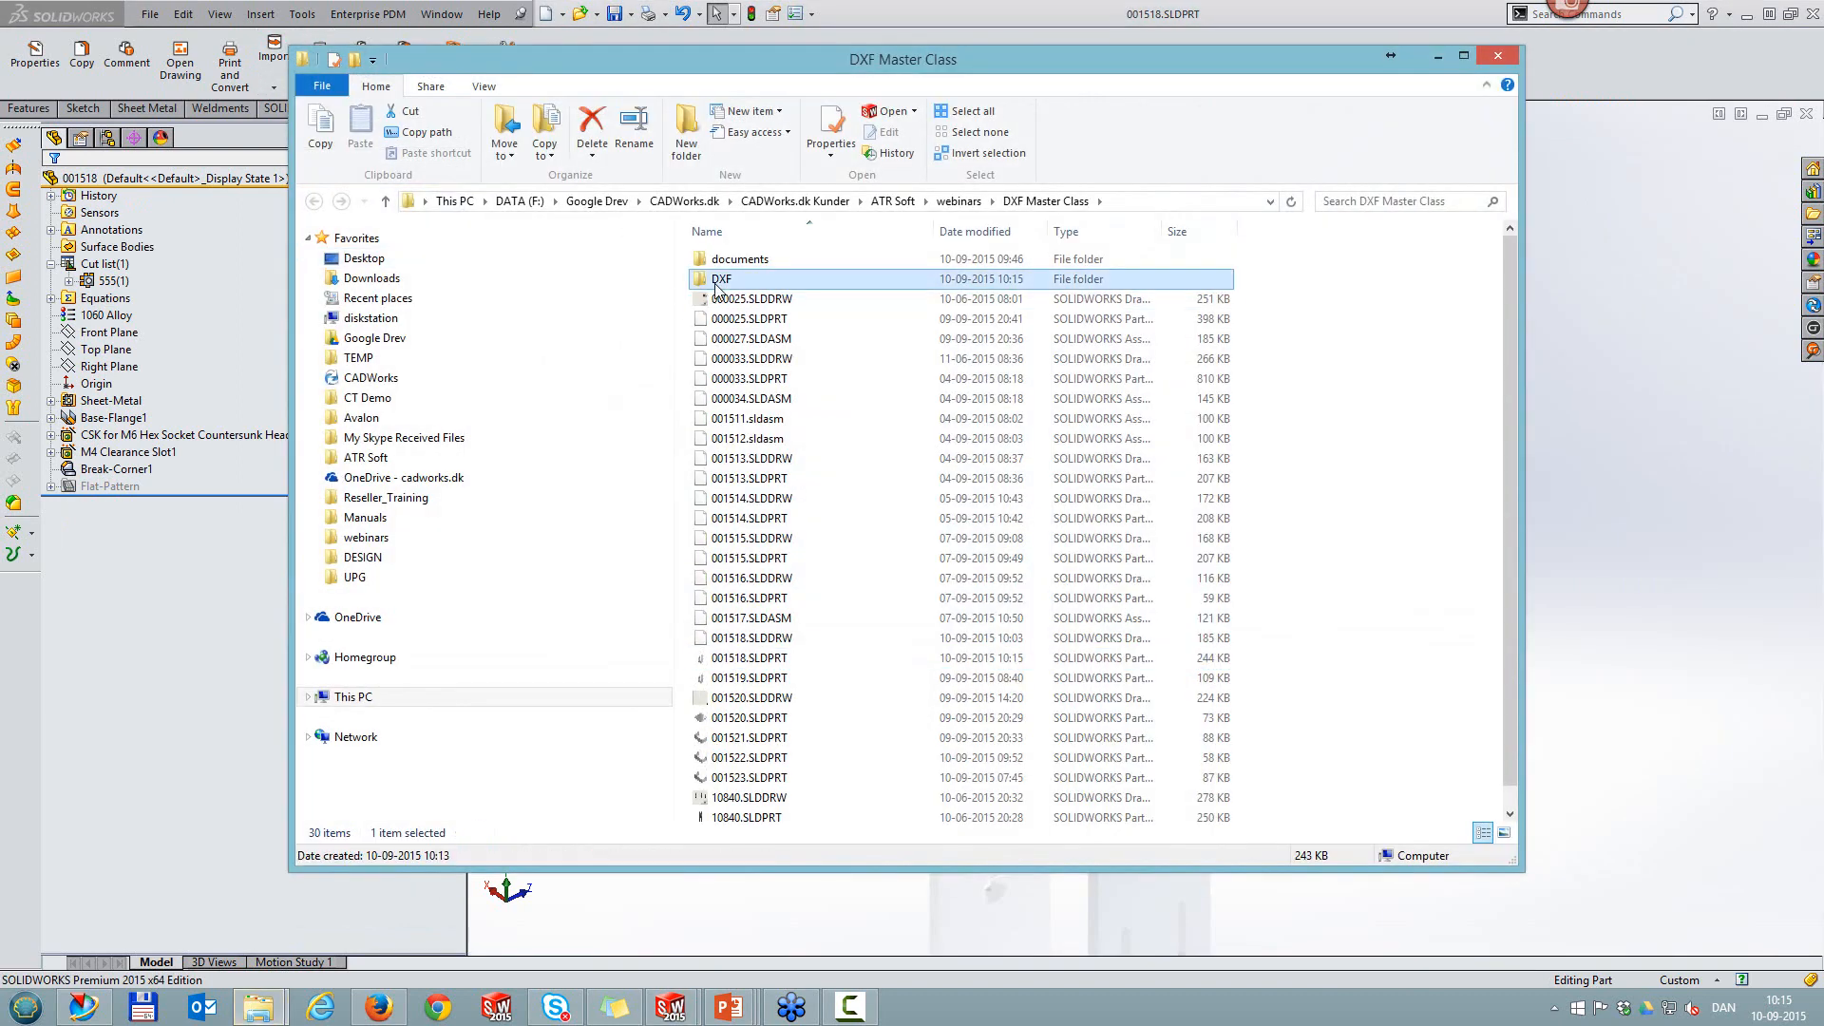
double_click(707, 280)
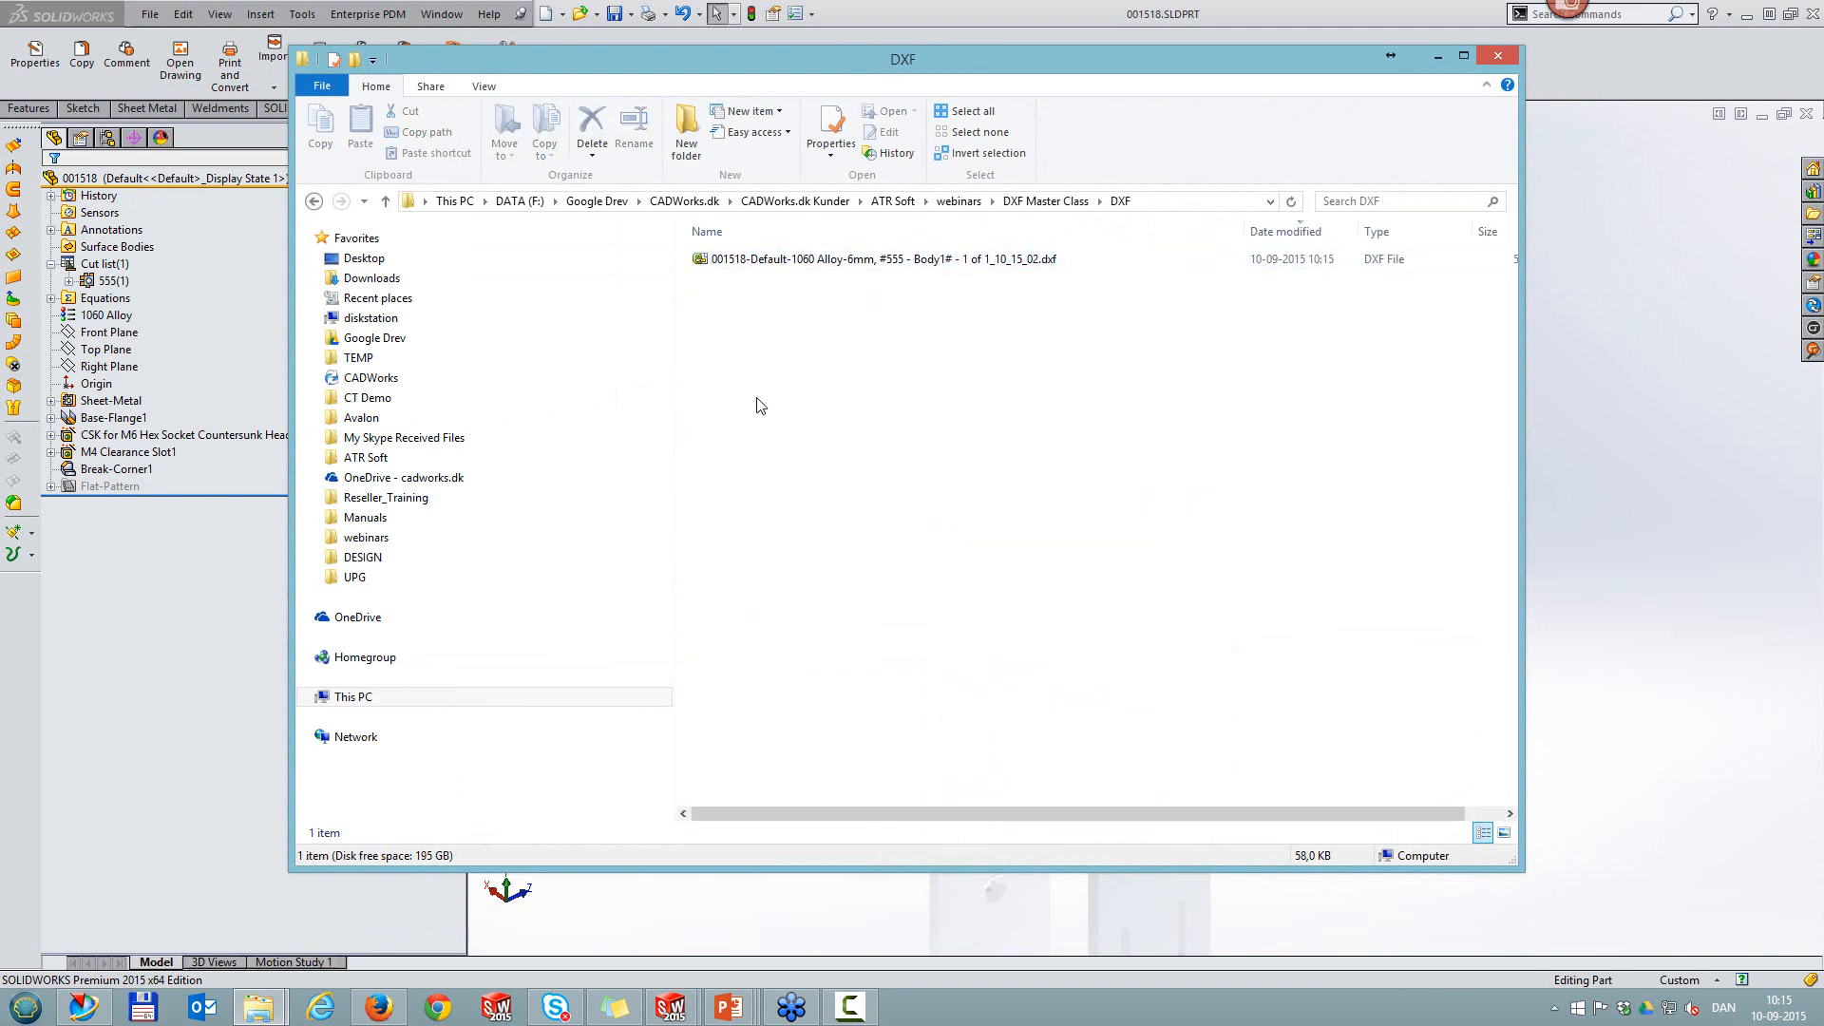
left_click(1497, 59)
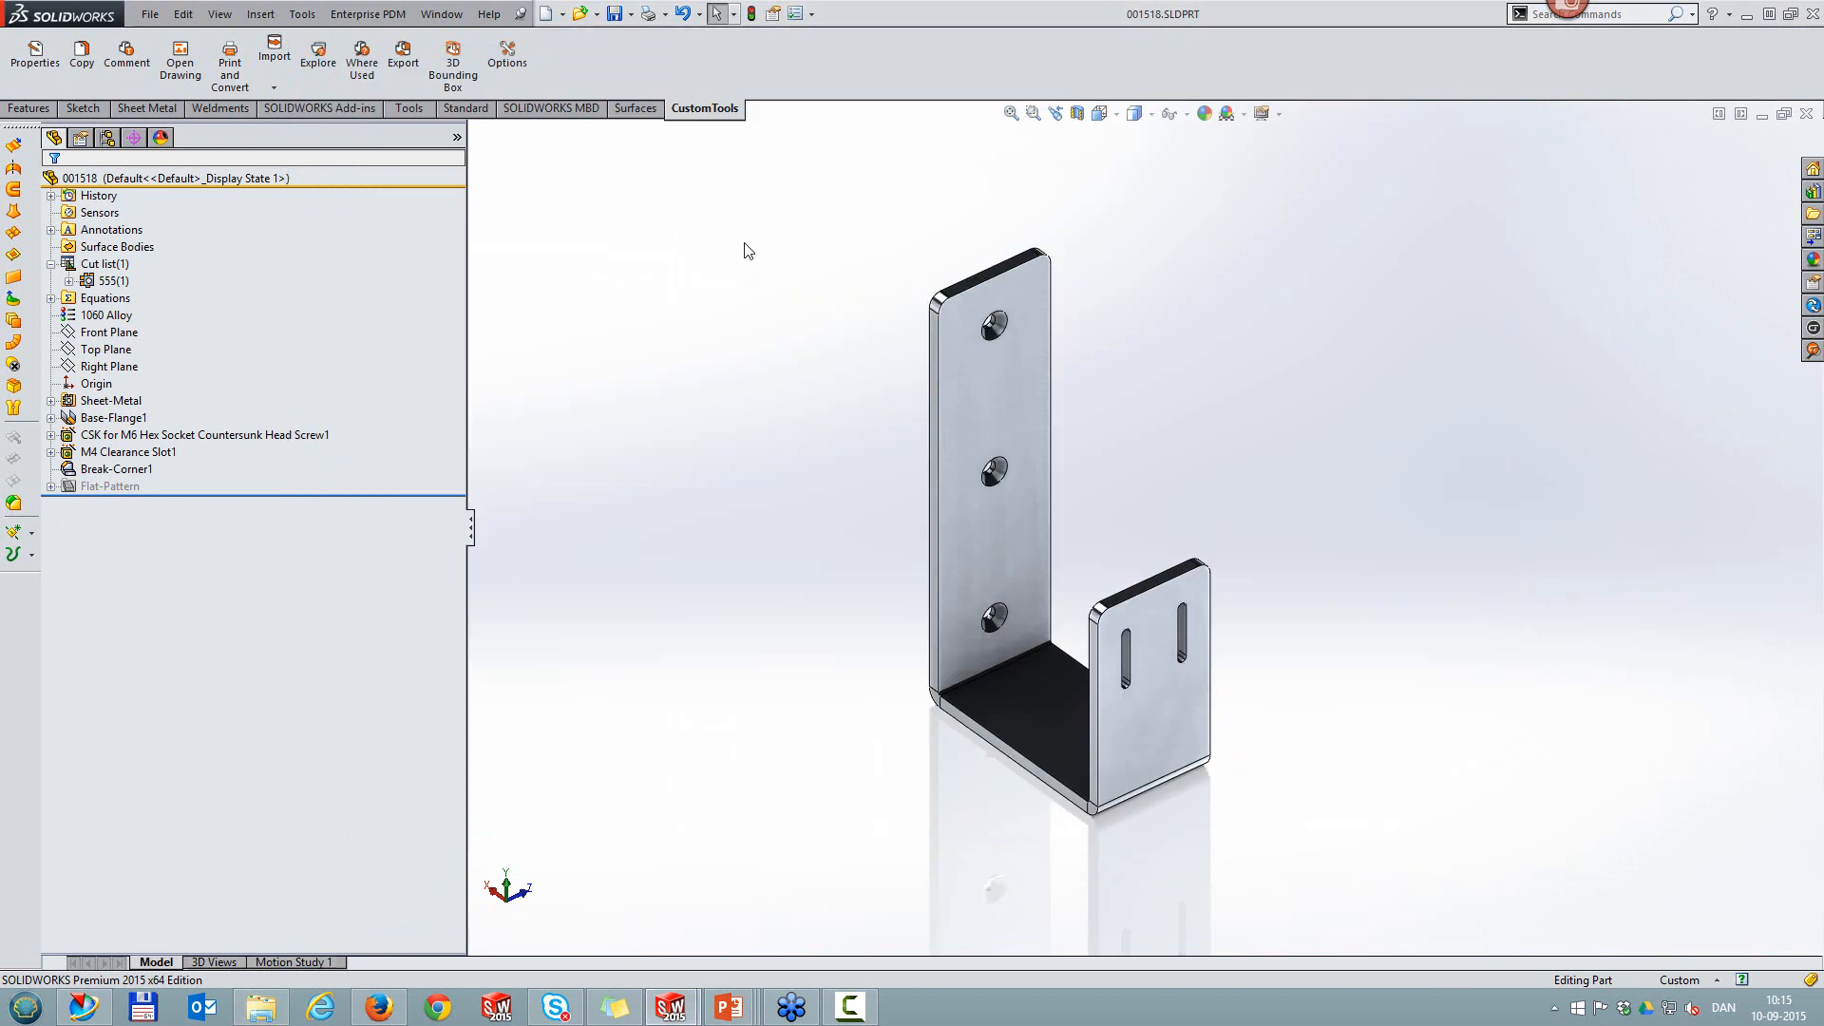
Step: Open the recent part 001522.SLDPRT and save it
key("r")
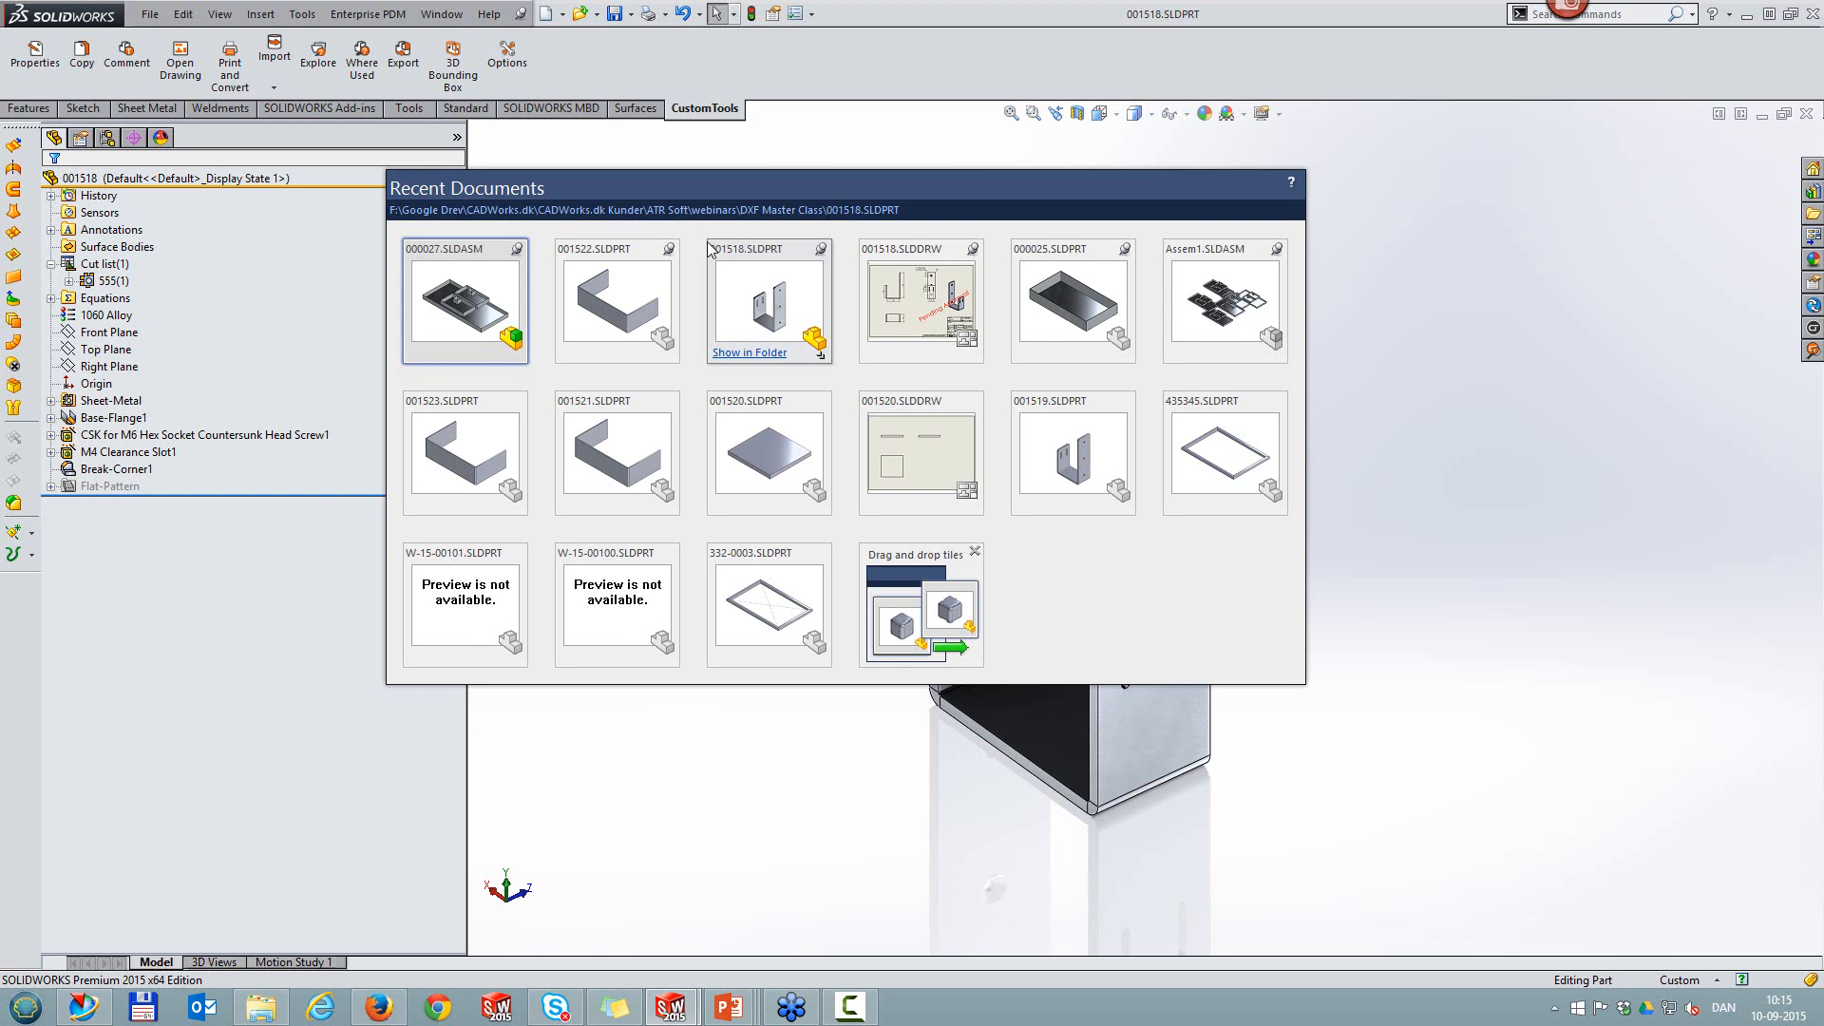
left_click(606, 275)
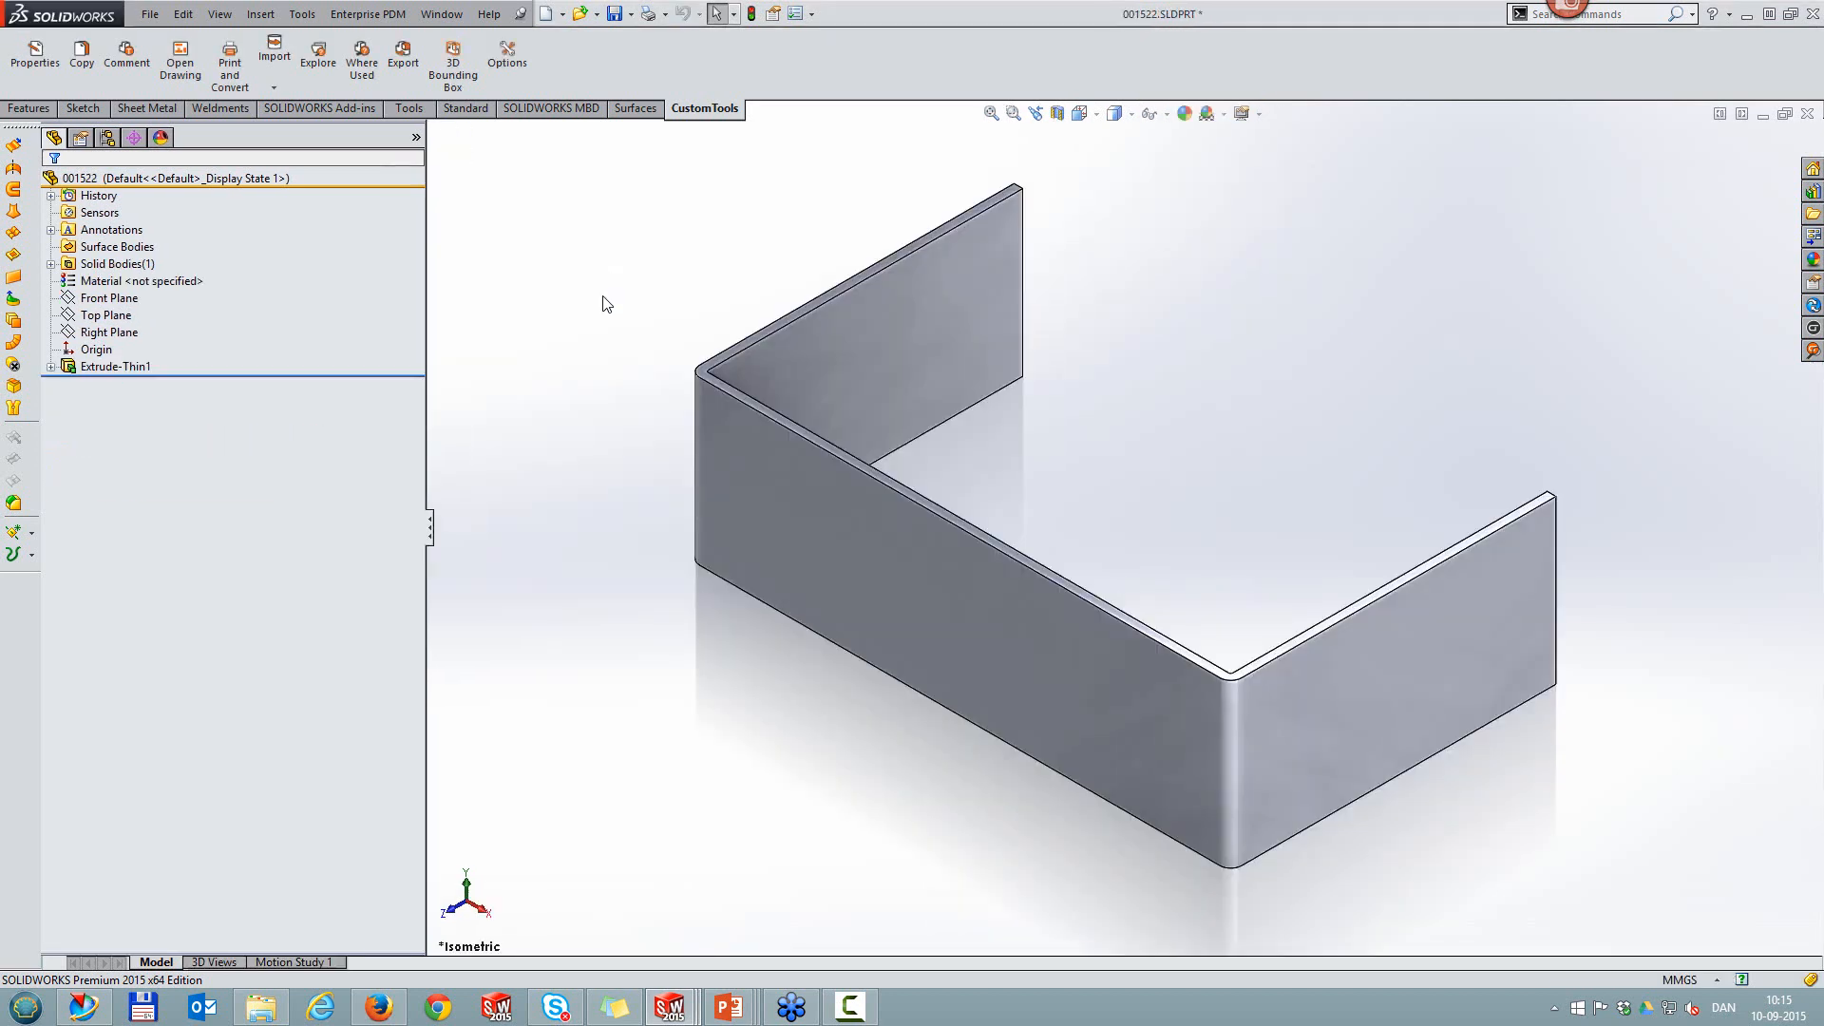
left_click(614, 13)
left_click(614, 13)
Step: Save 001522 as a copy under a new sequence drawing number as 001524.SLDPRT, then open and save the copy
left_click(40, 59)
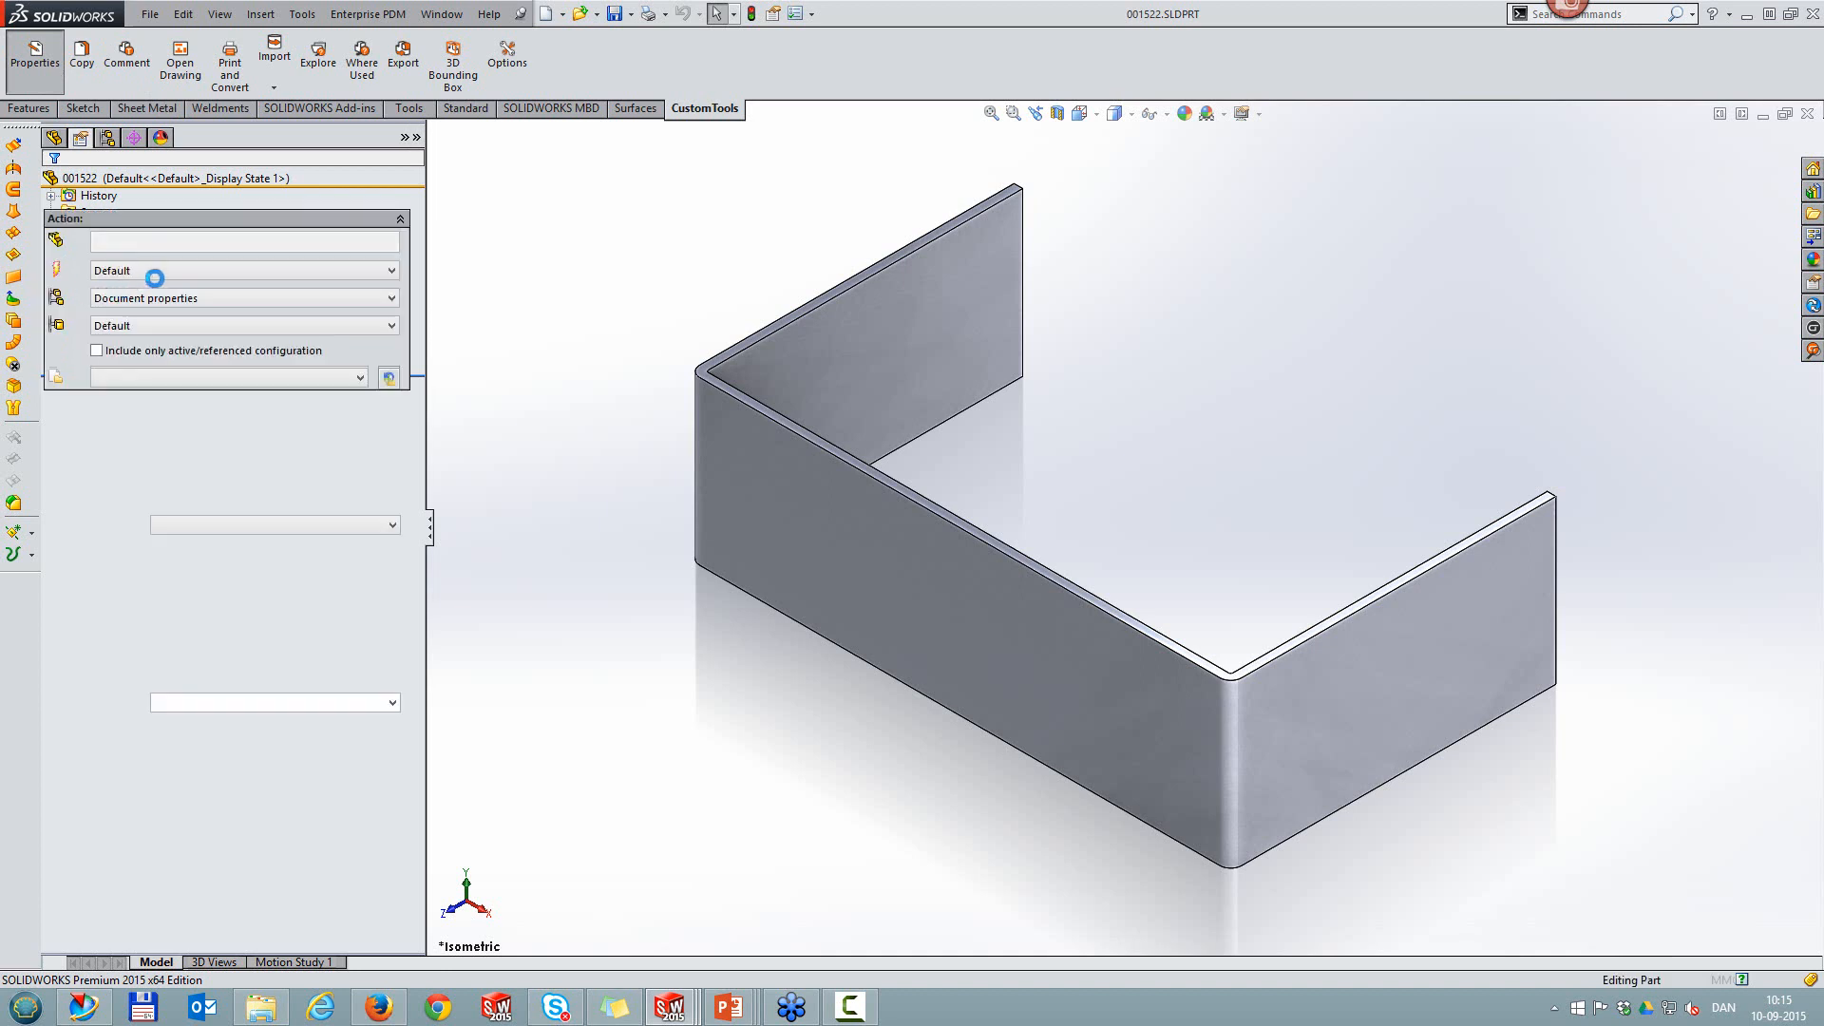
left_click(156, 272)
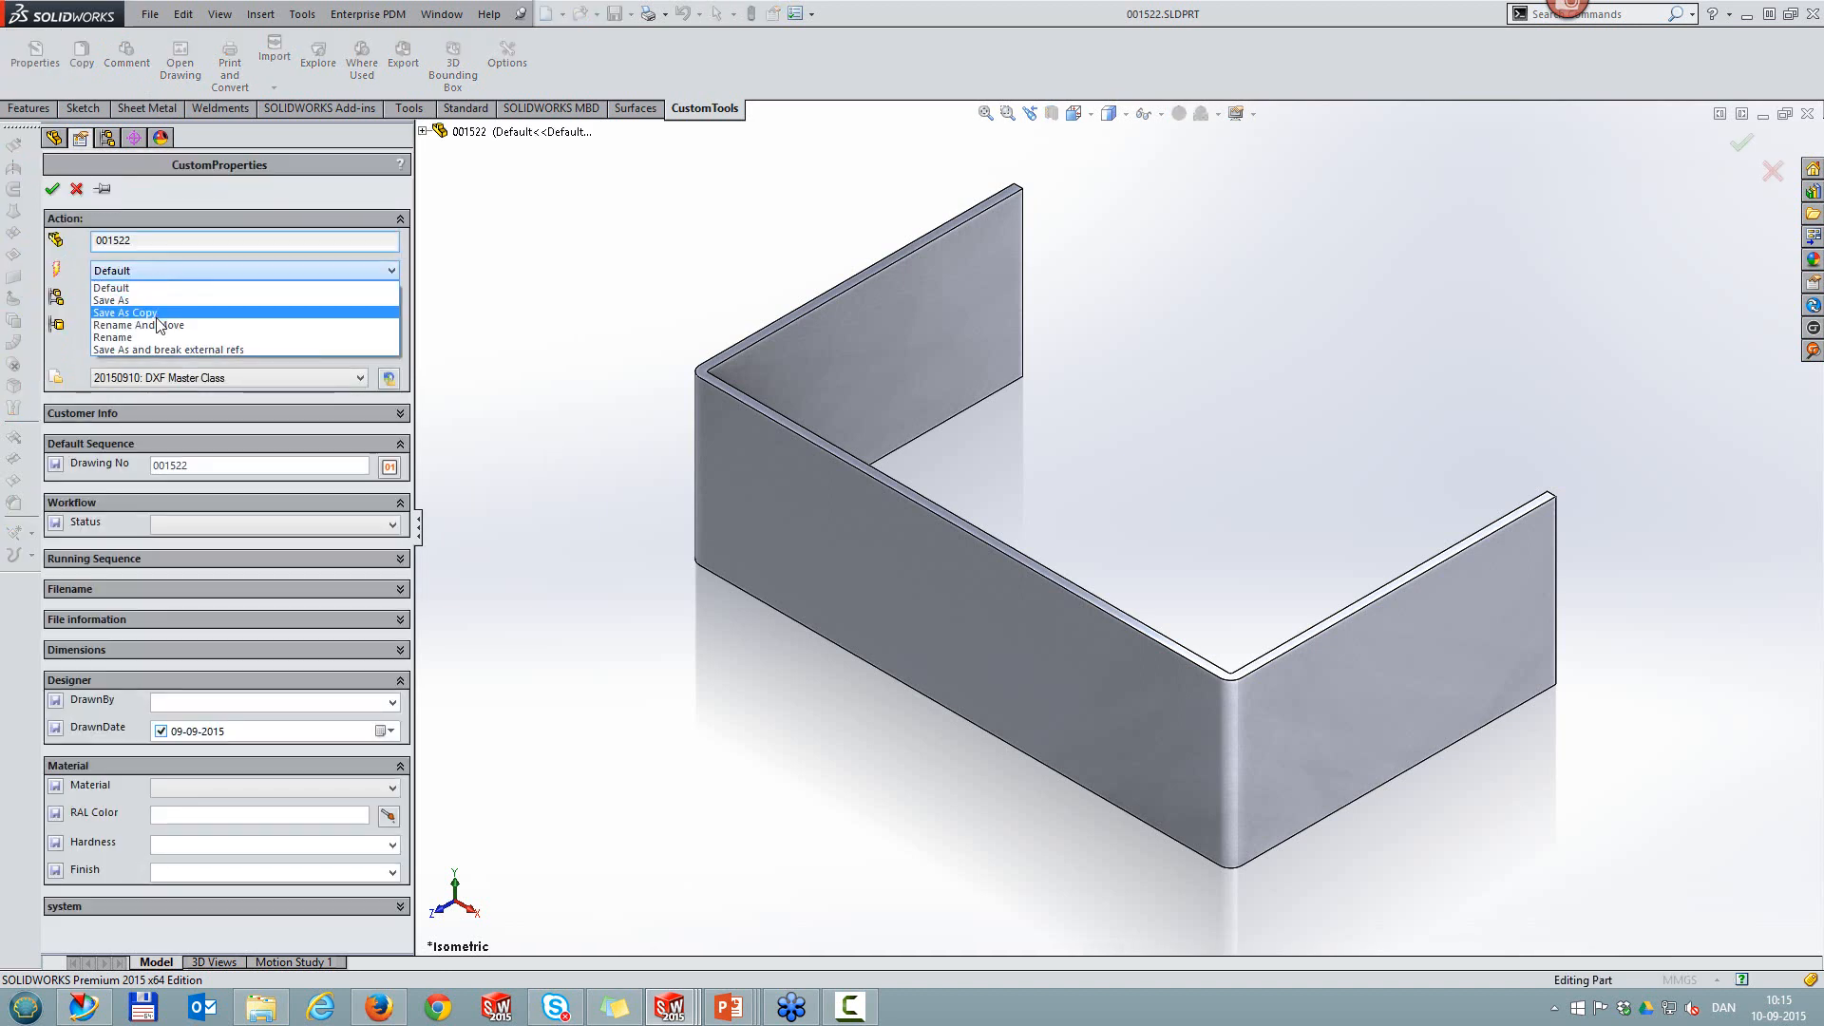
left_click(157, 316)
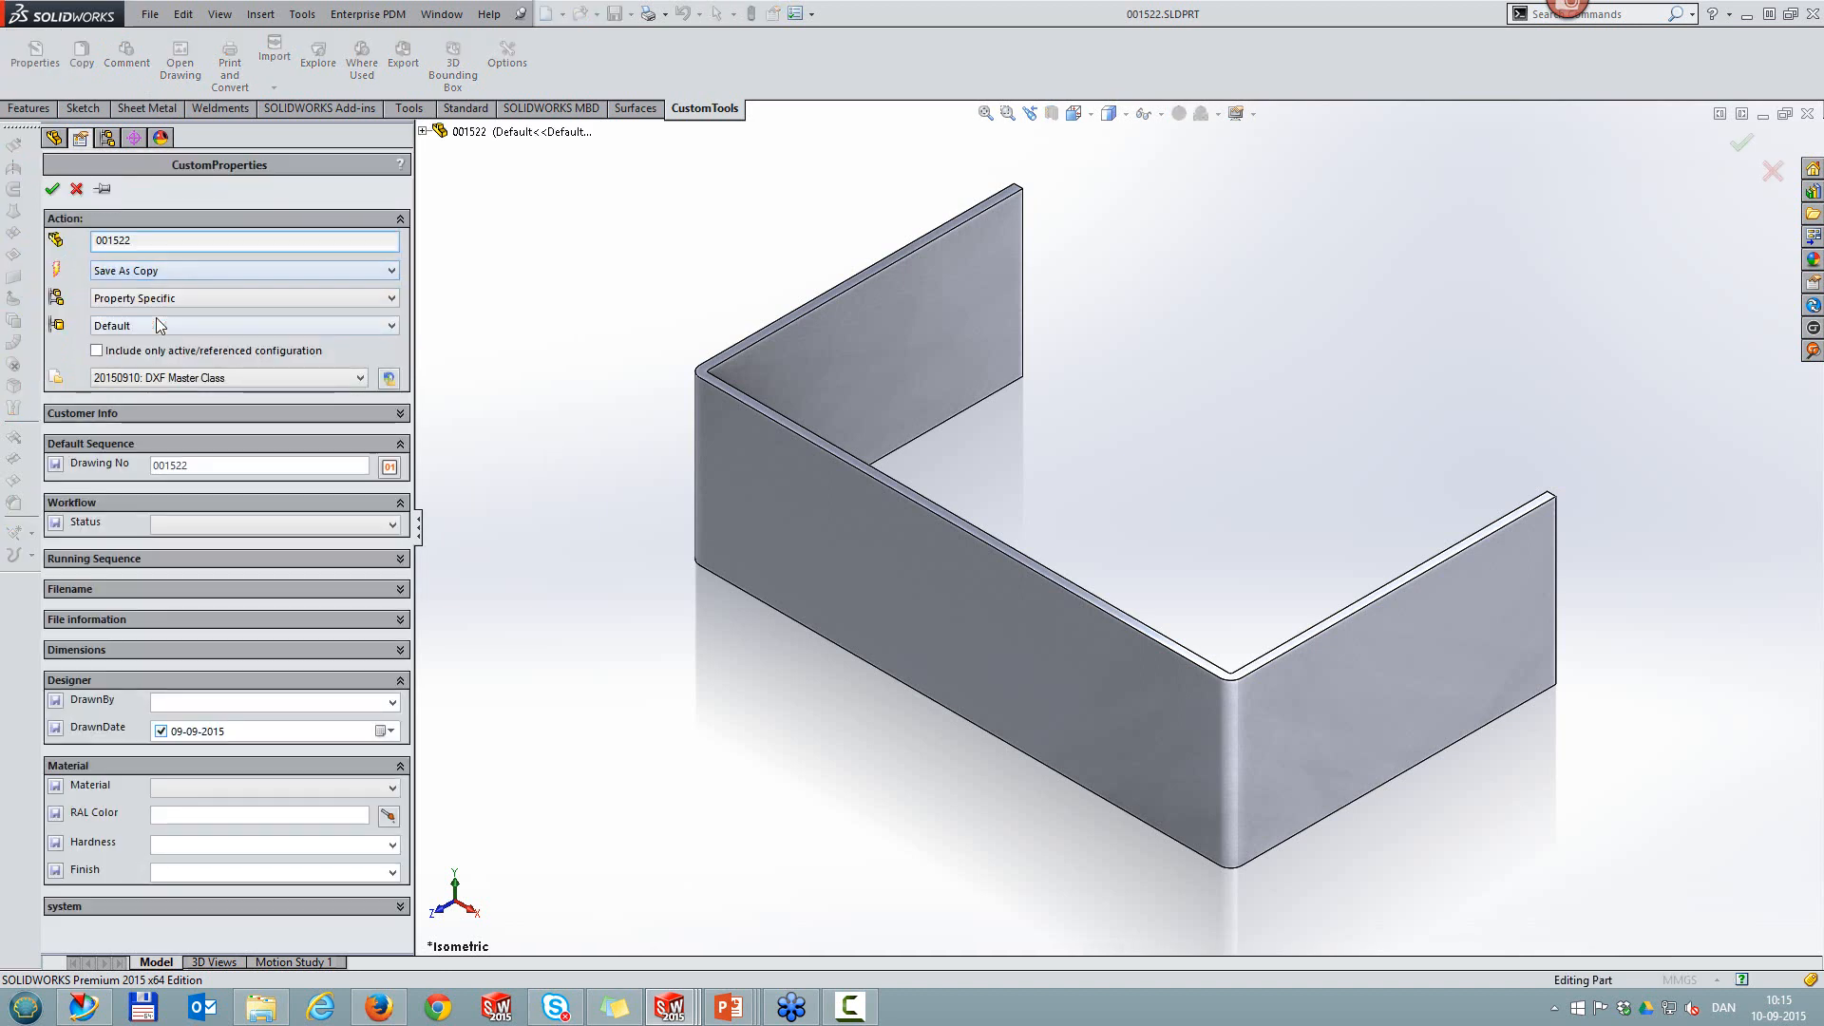
left_click(391, 469)
left_click(561, 608)
left_click(53, 189)
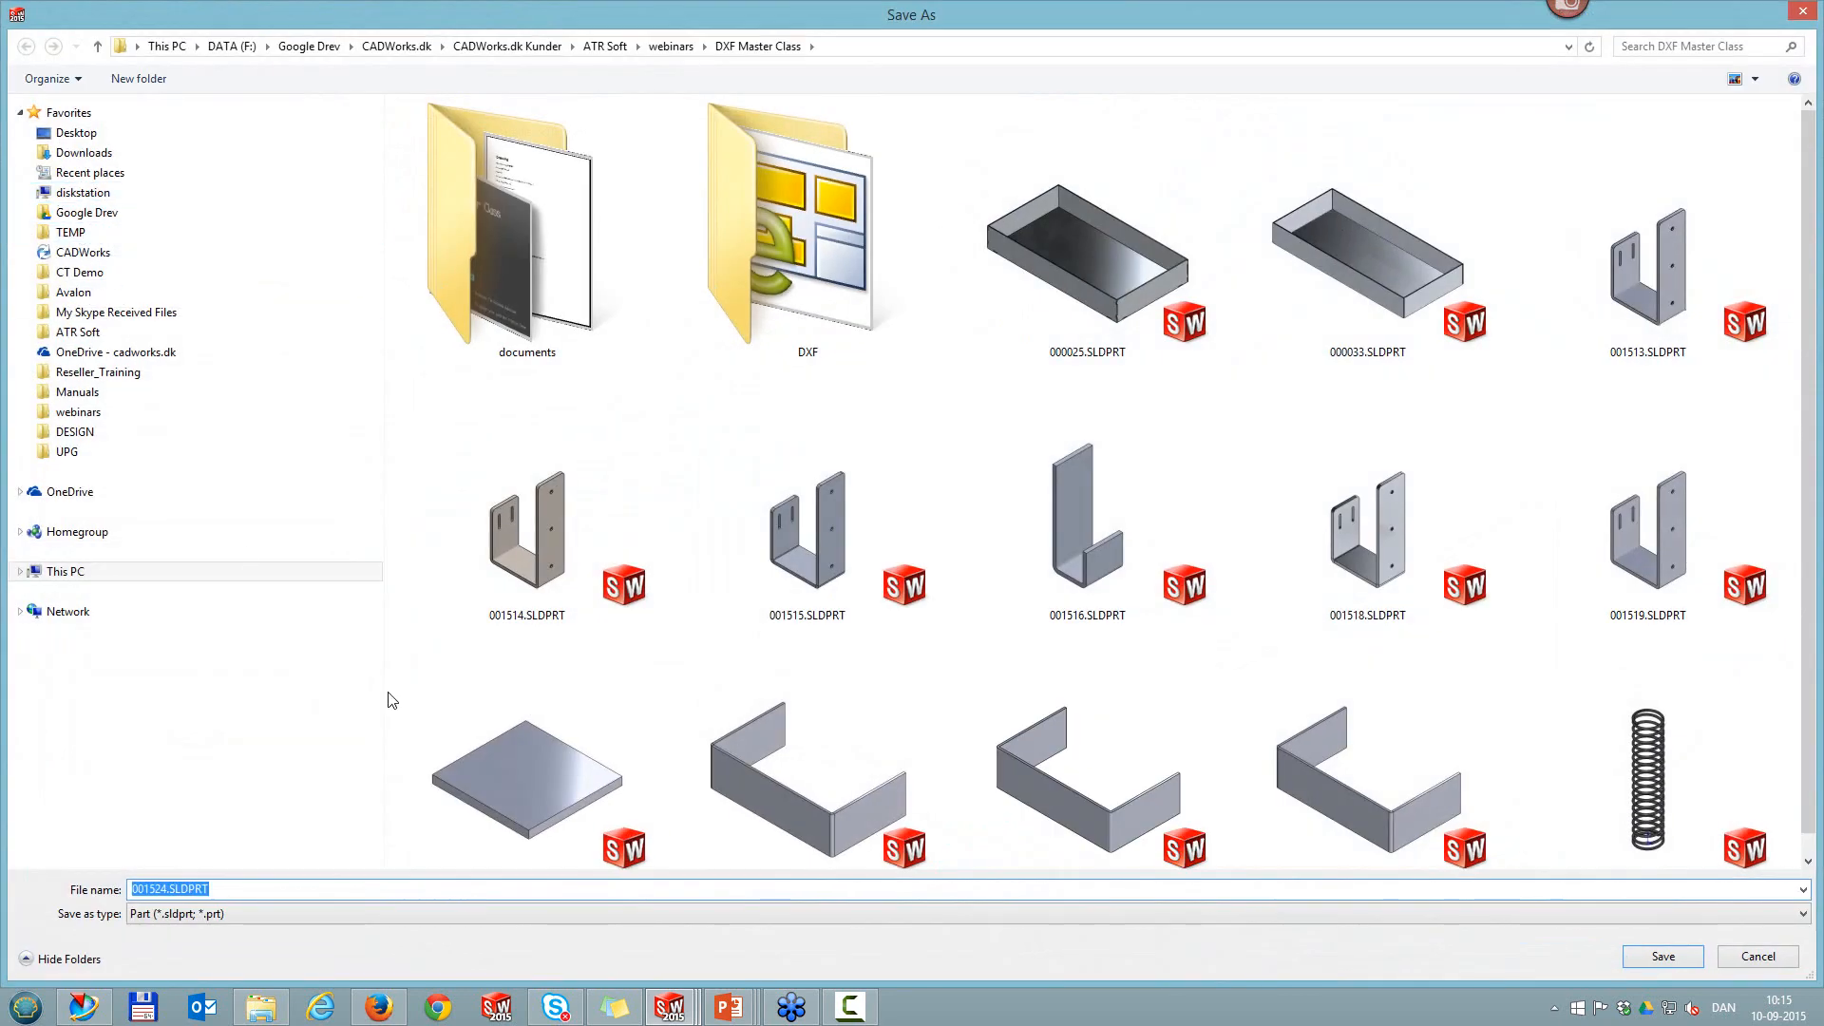
left_click(1662, 956)
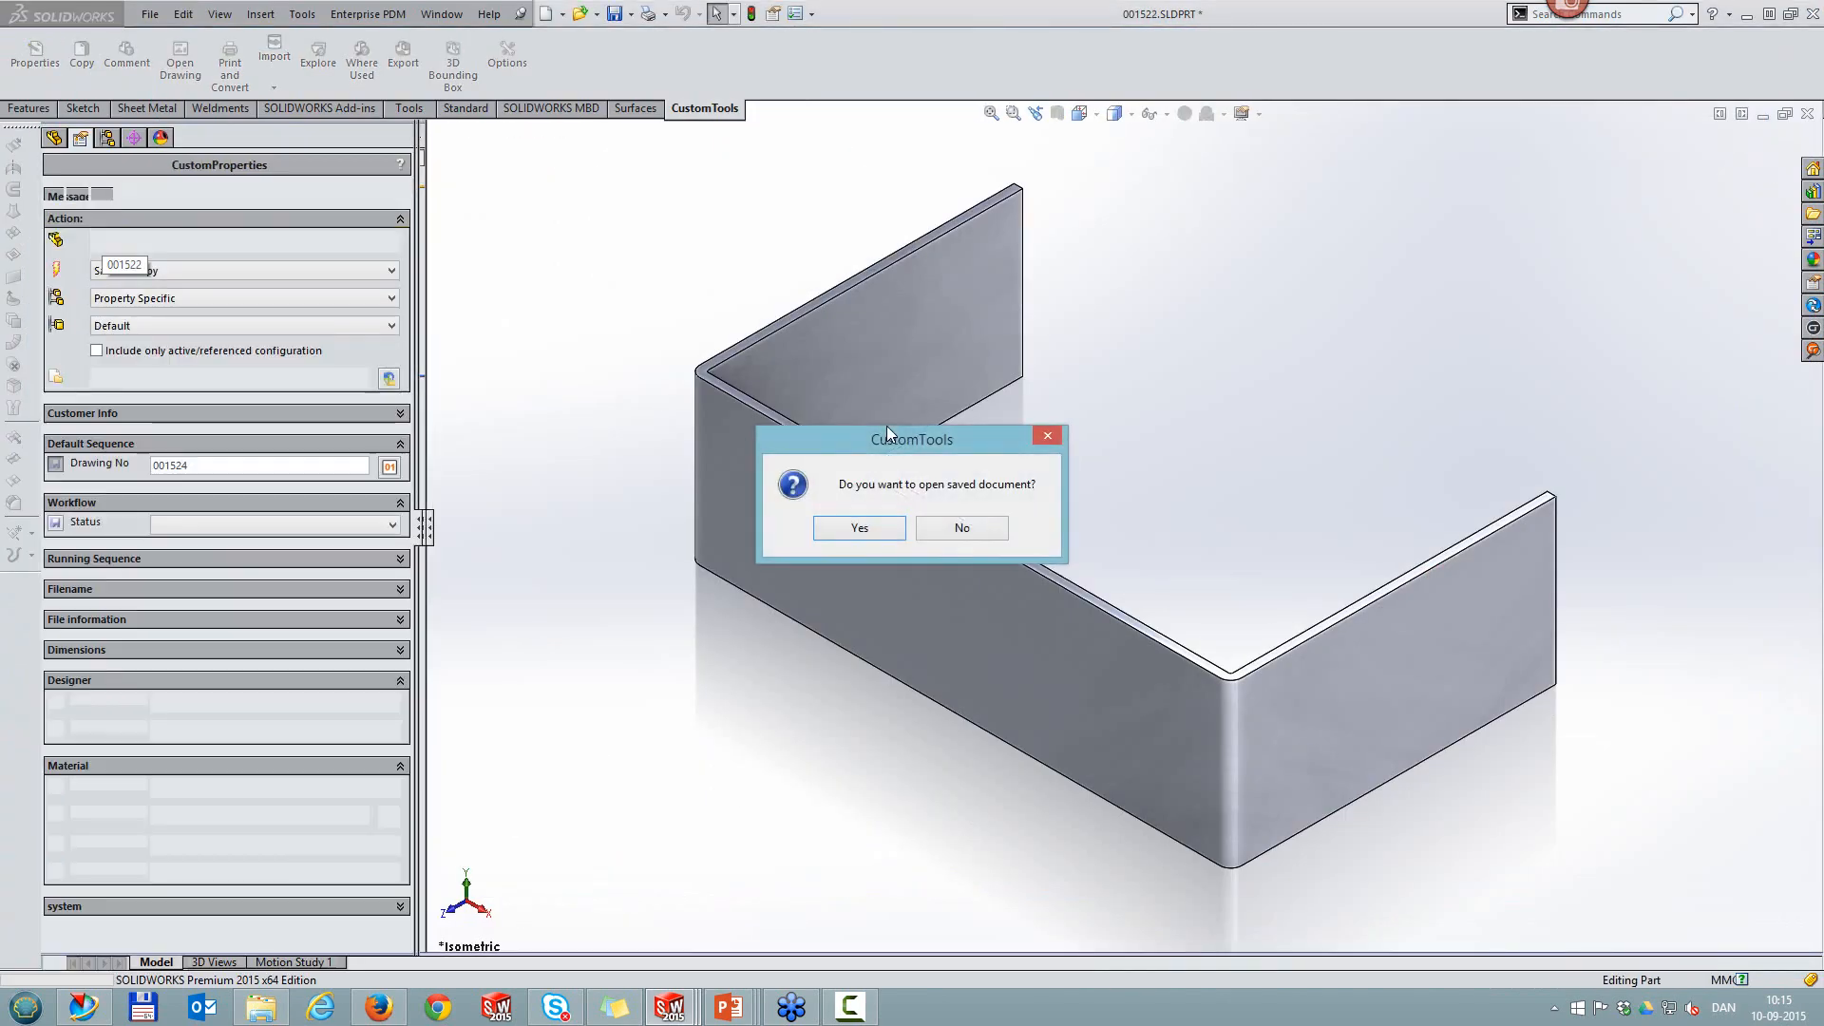
left_click(859, 528)
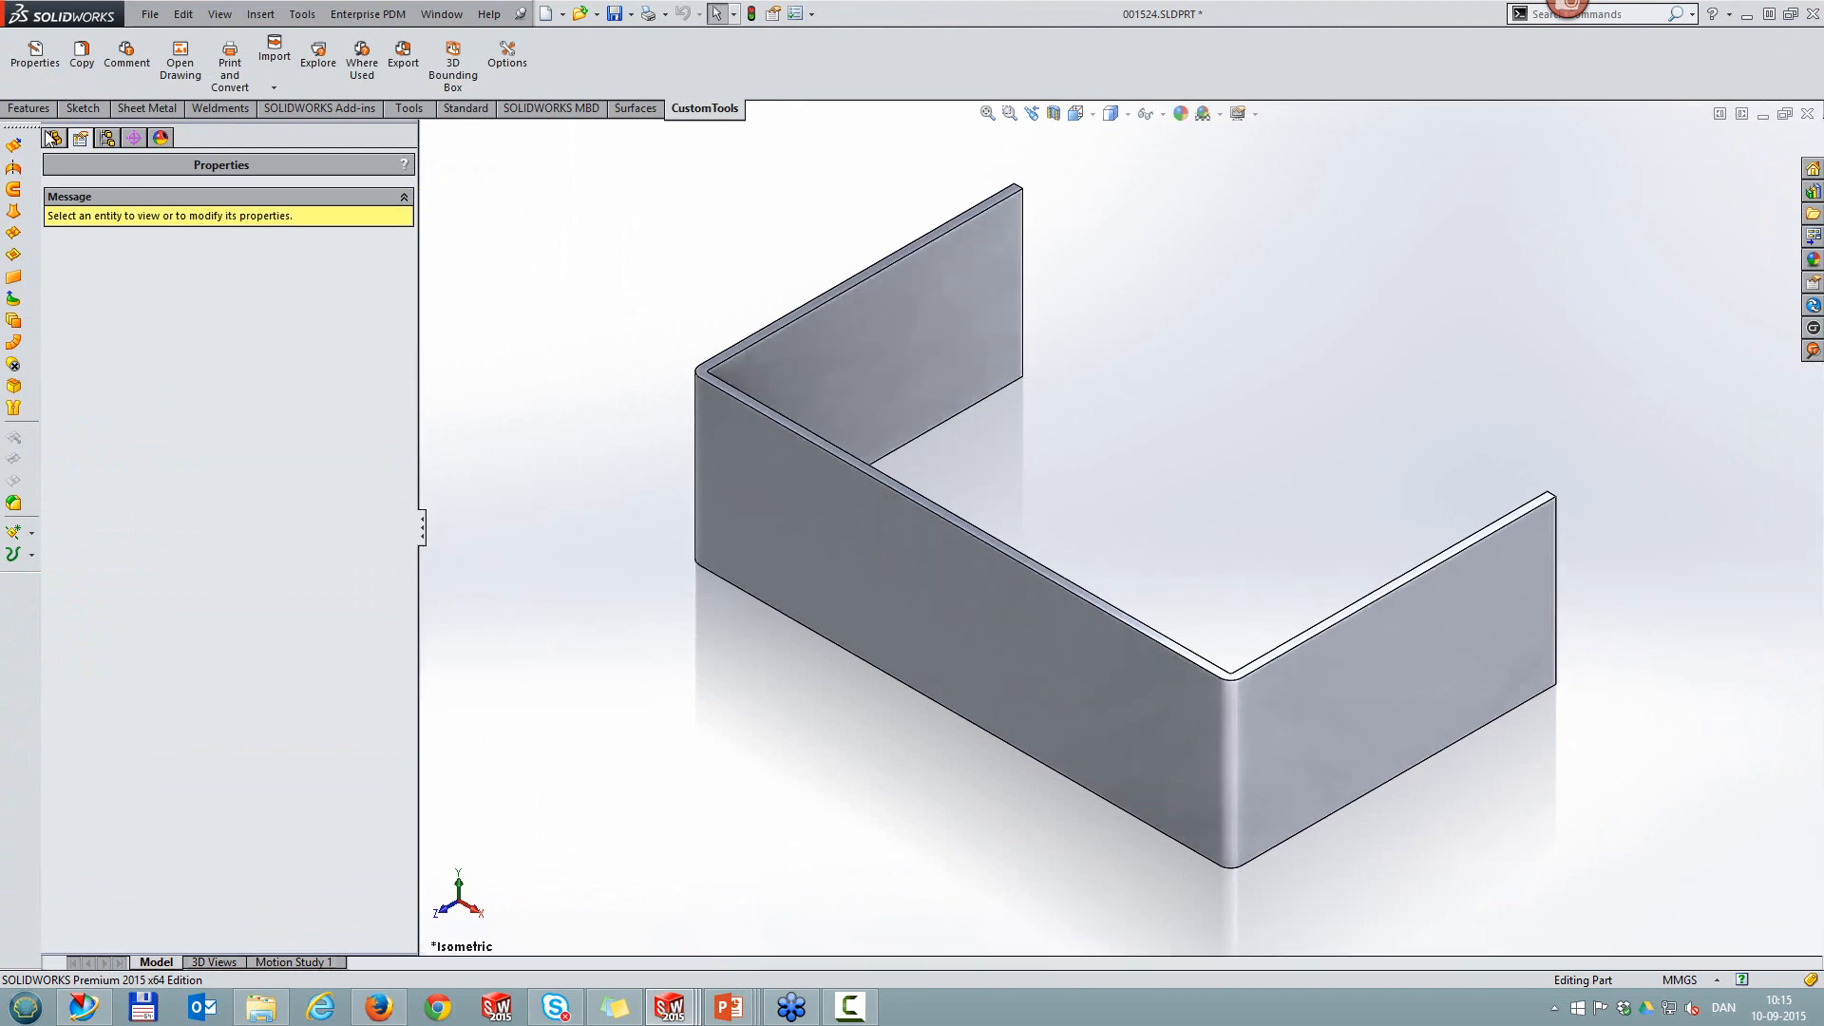
left_click(614, 13)
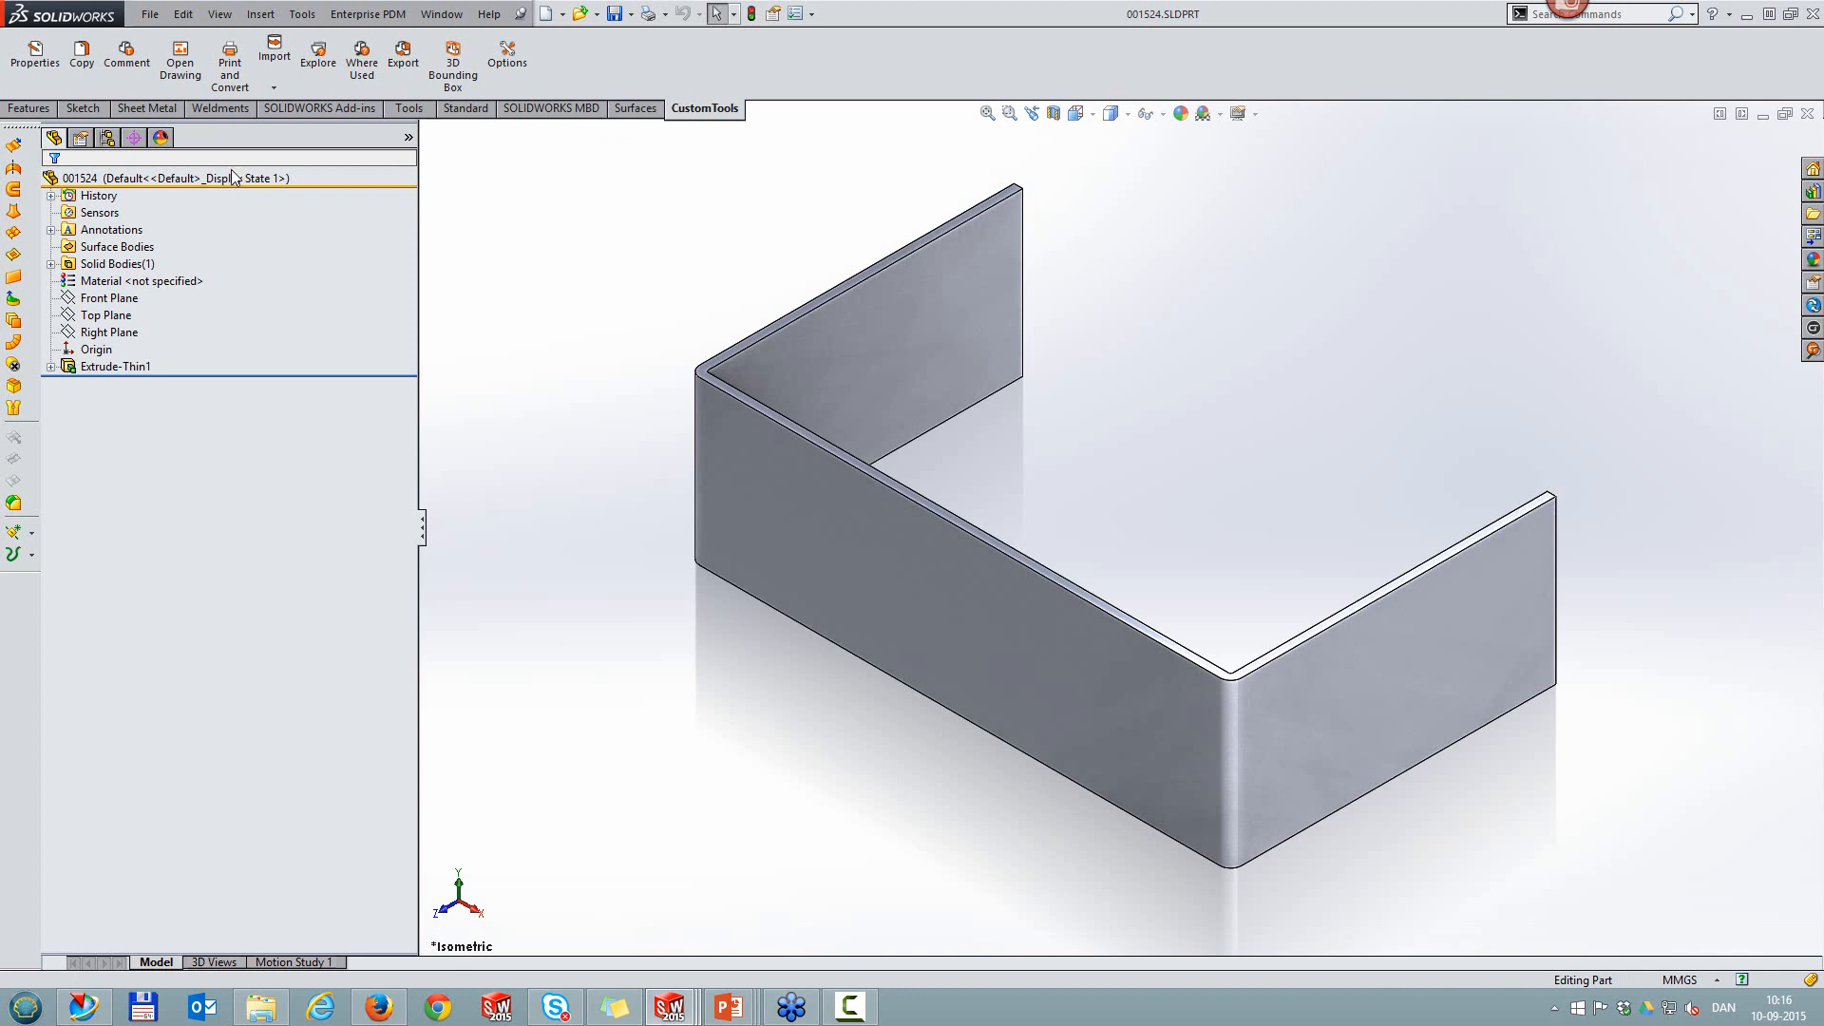
Step: Convert the 001524 thin extrusion to sheet metal with Insert Bends and save the part
left_click(150, 109)
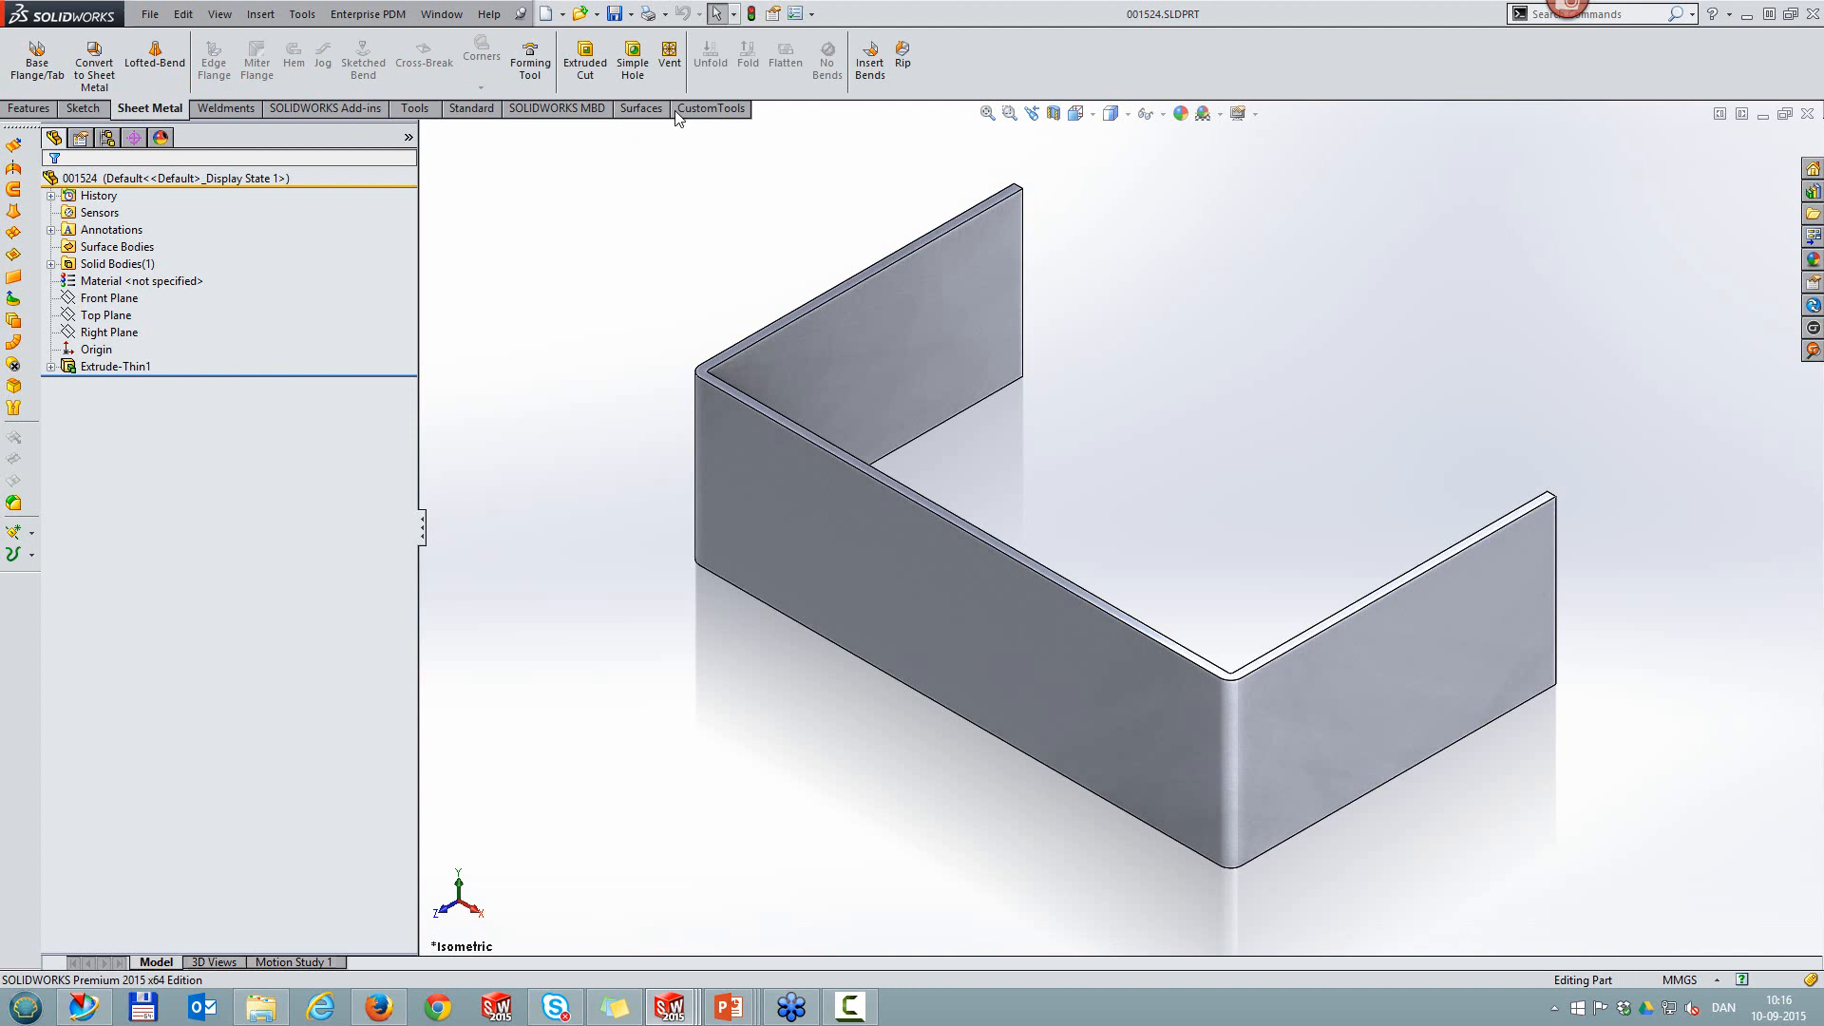
left_click(870, 59)
left_click(948, 287)
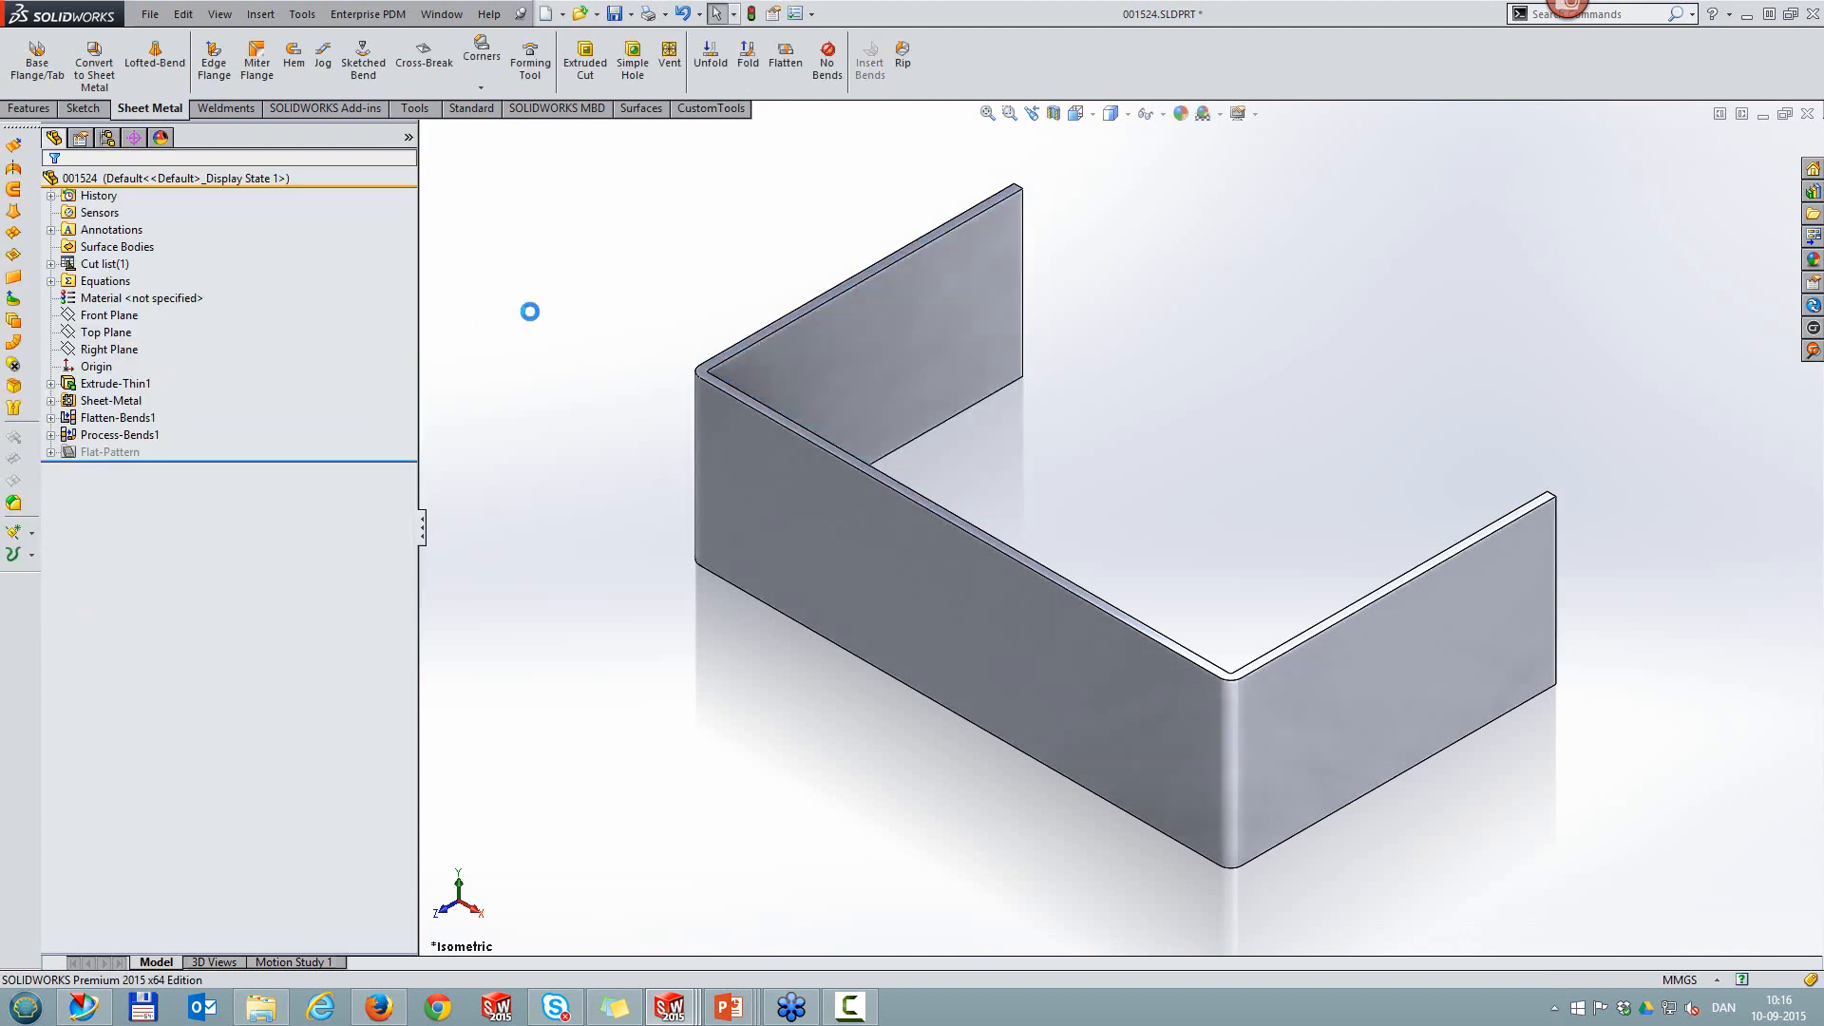
left_click(614, 14)
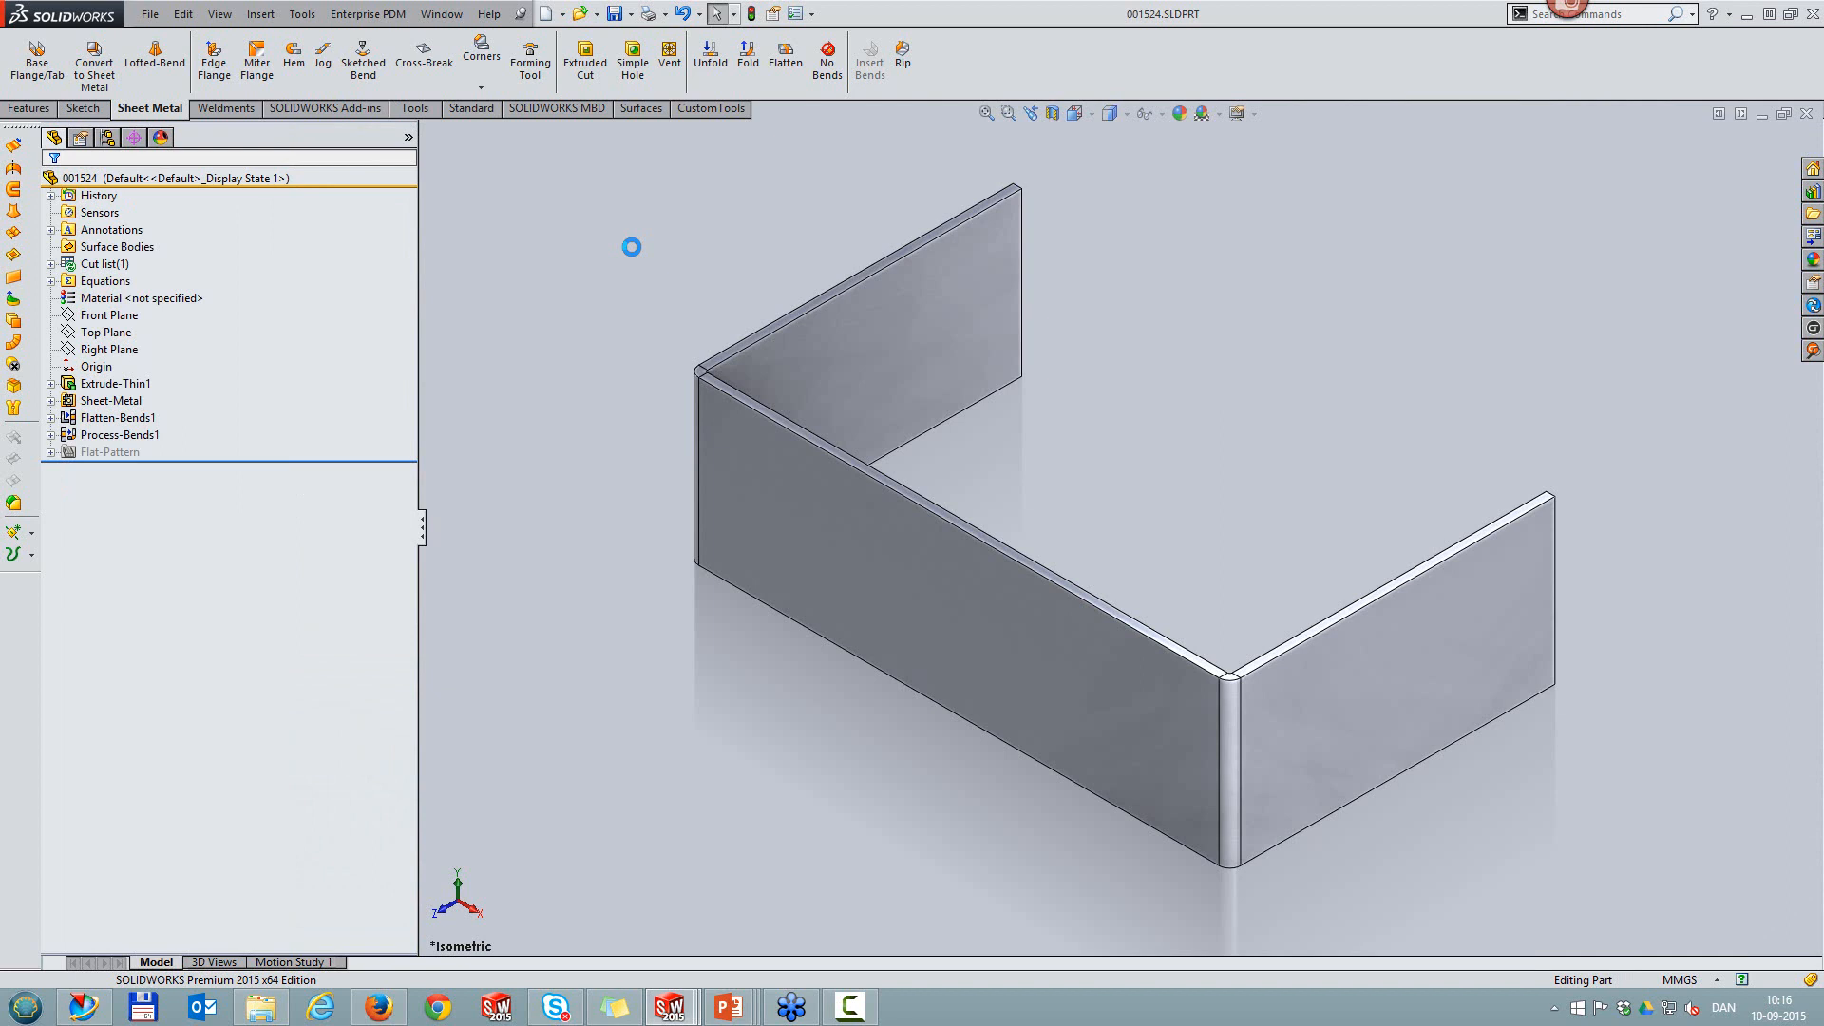
Step: Close all open documents without saving the modified 001518.SLDDRW and 001522.SLDPRT
left_click(456, 16)
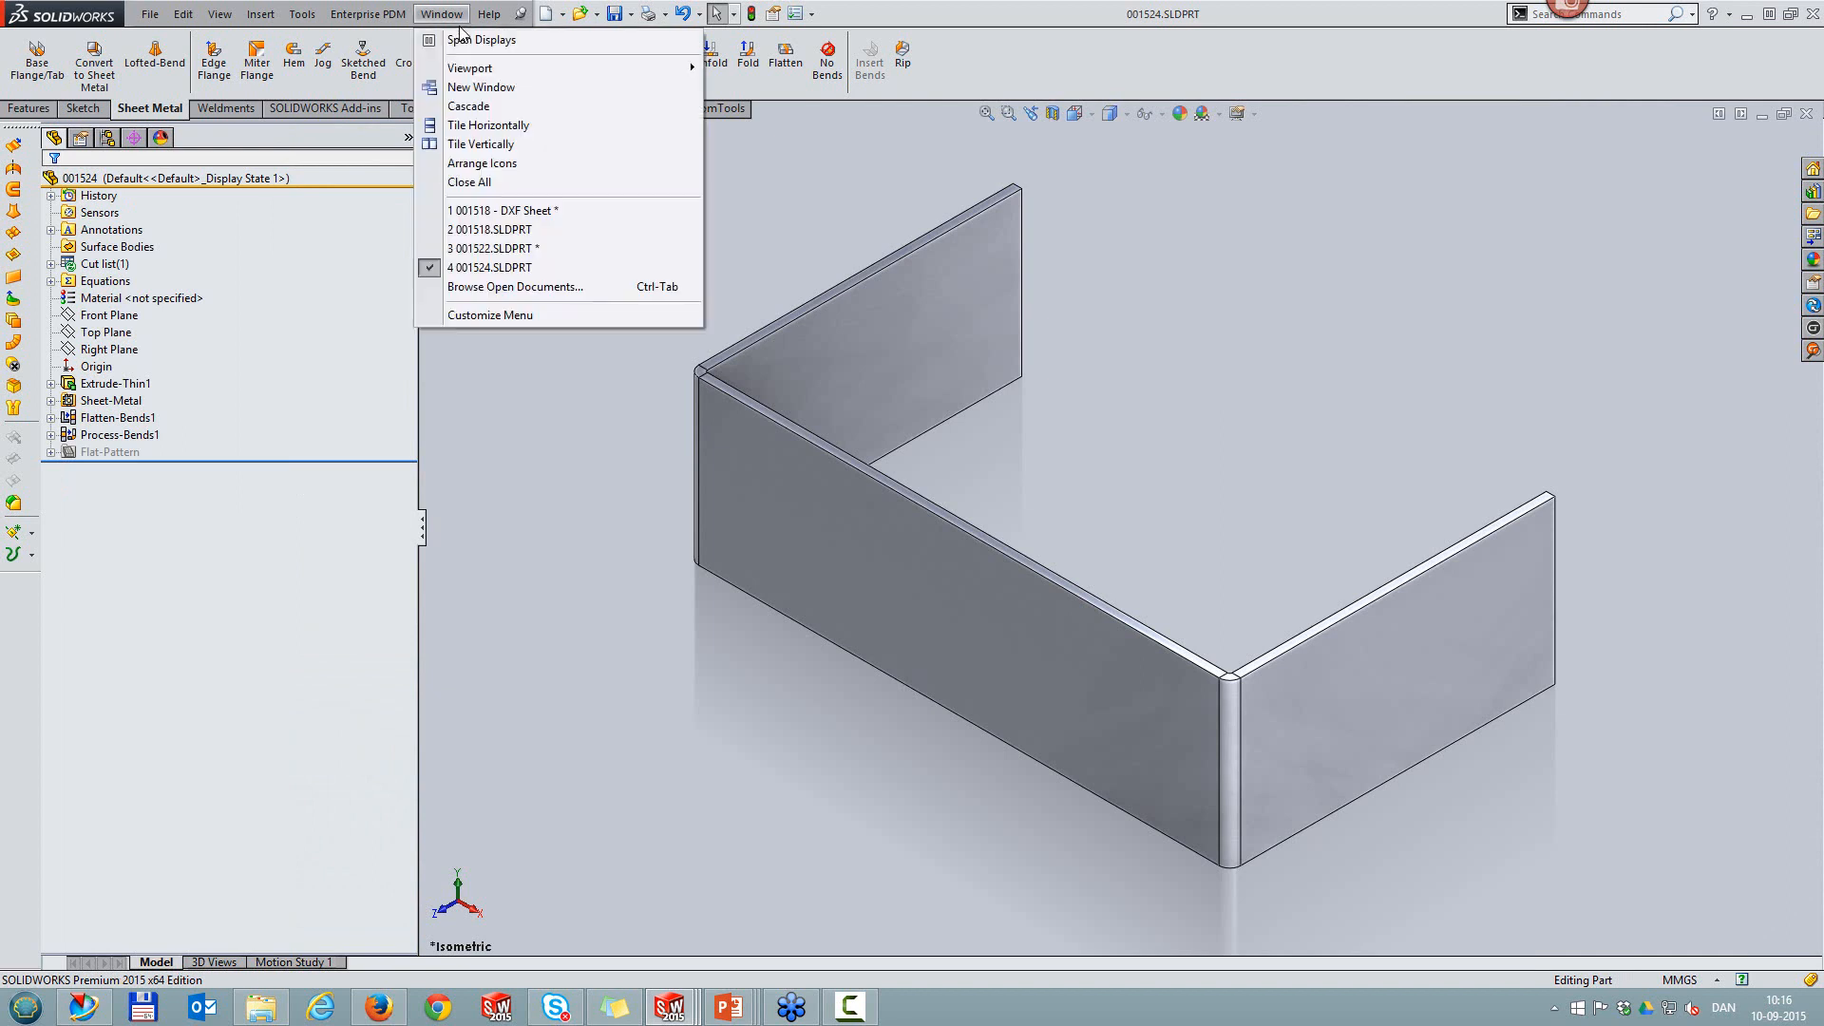
left_click(467, 183)
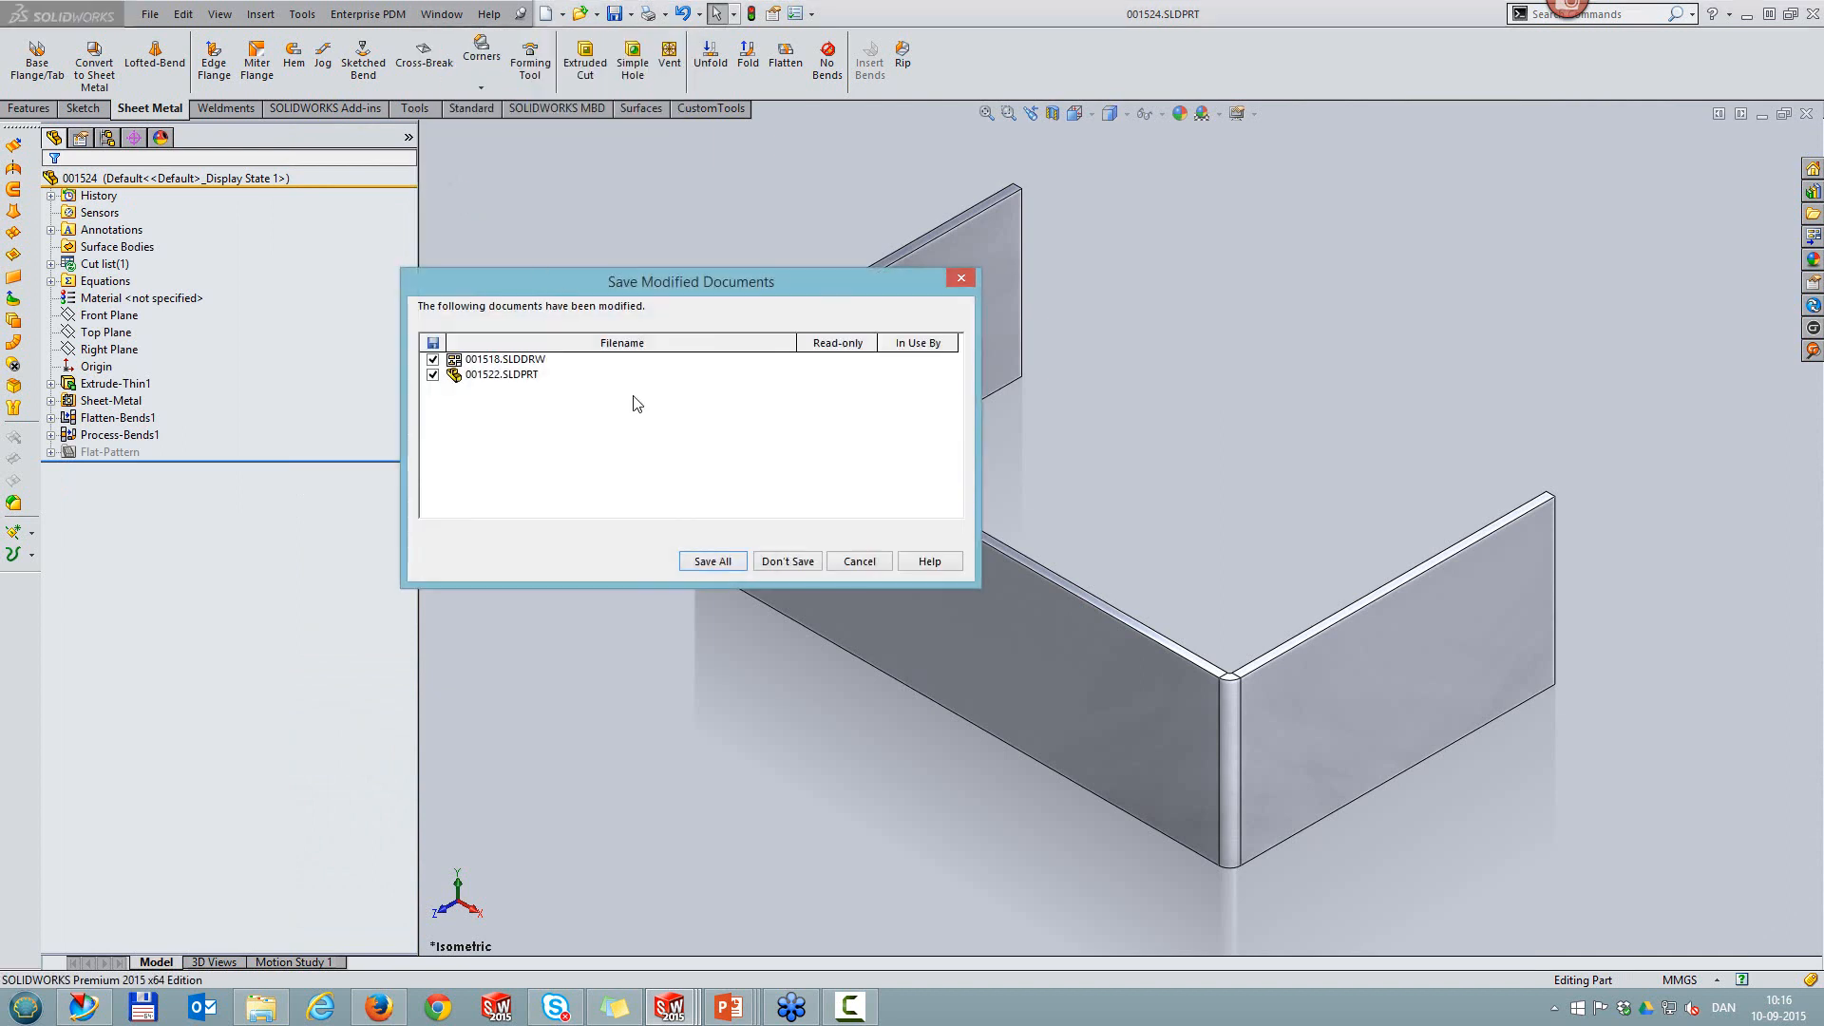
left_click(788, 562)
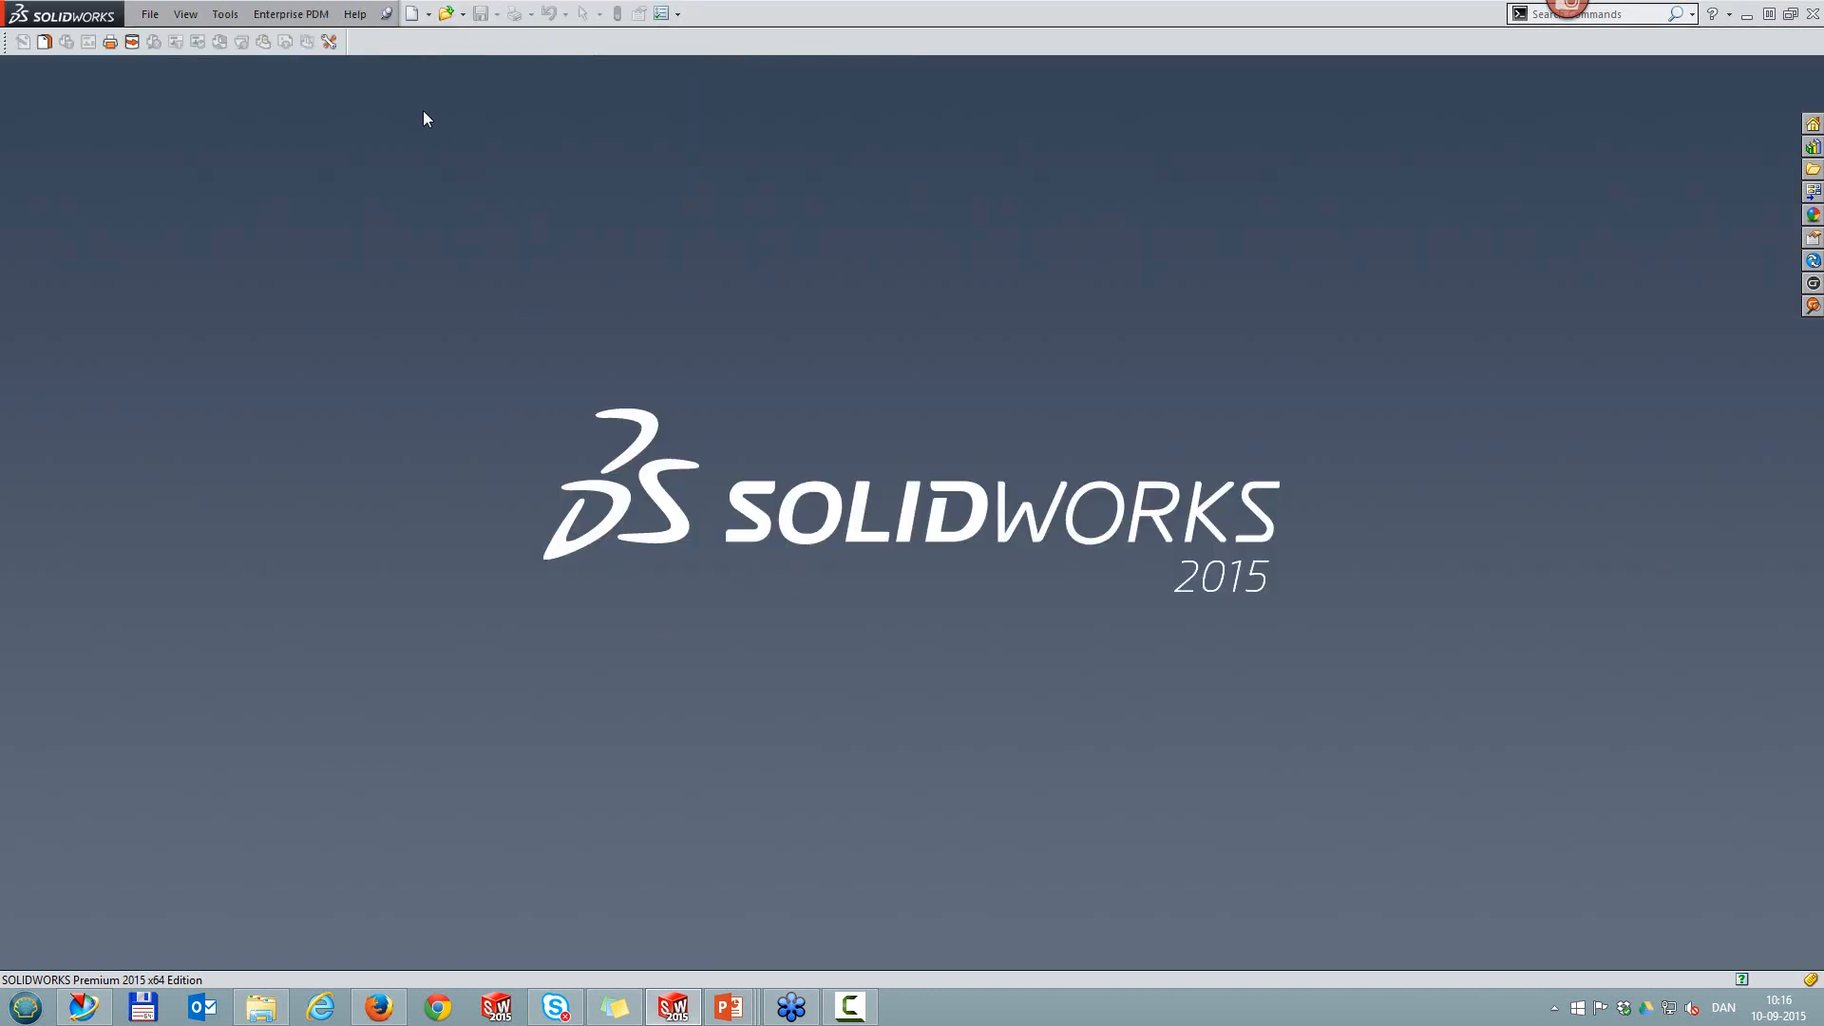
Step: Open the recent part 000025.SLDPRT and highlight the bottom, end and side items of its cut list
key("r")
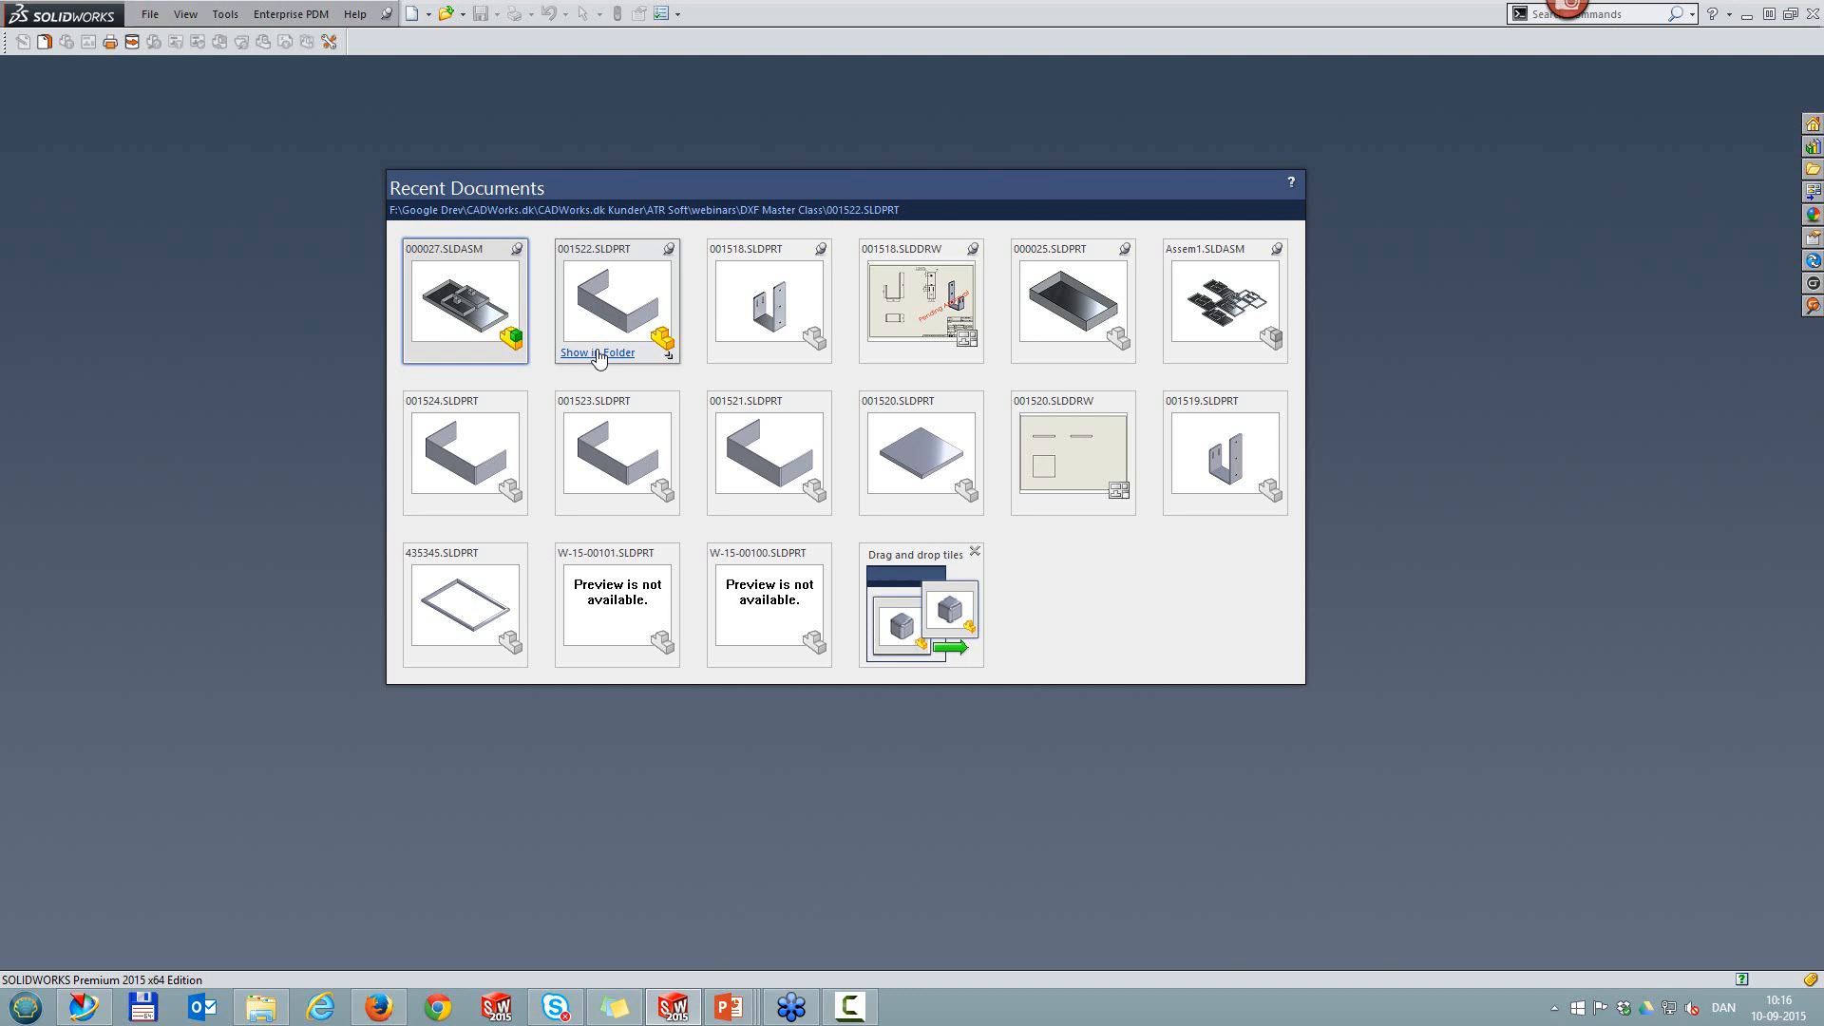
left_click(1062, 266)
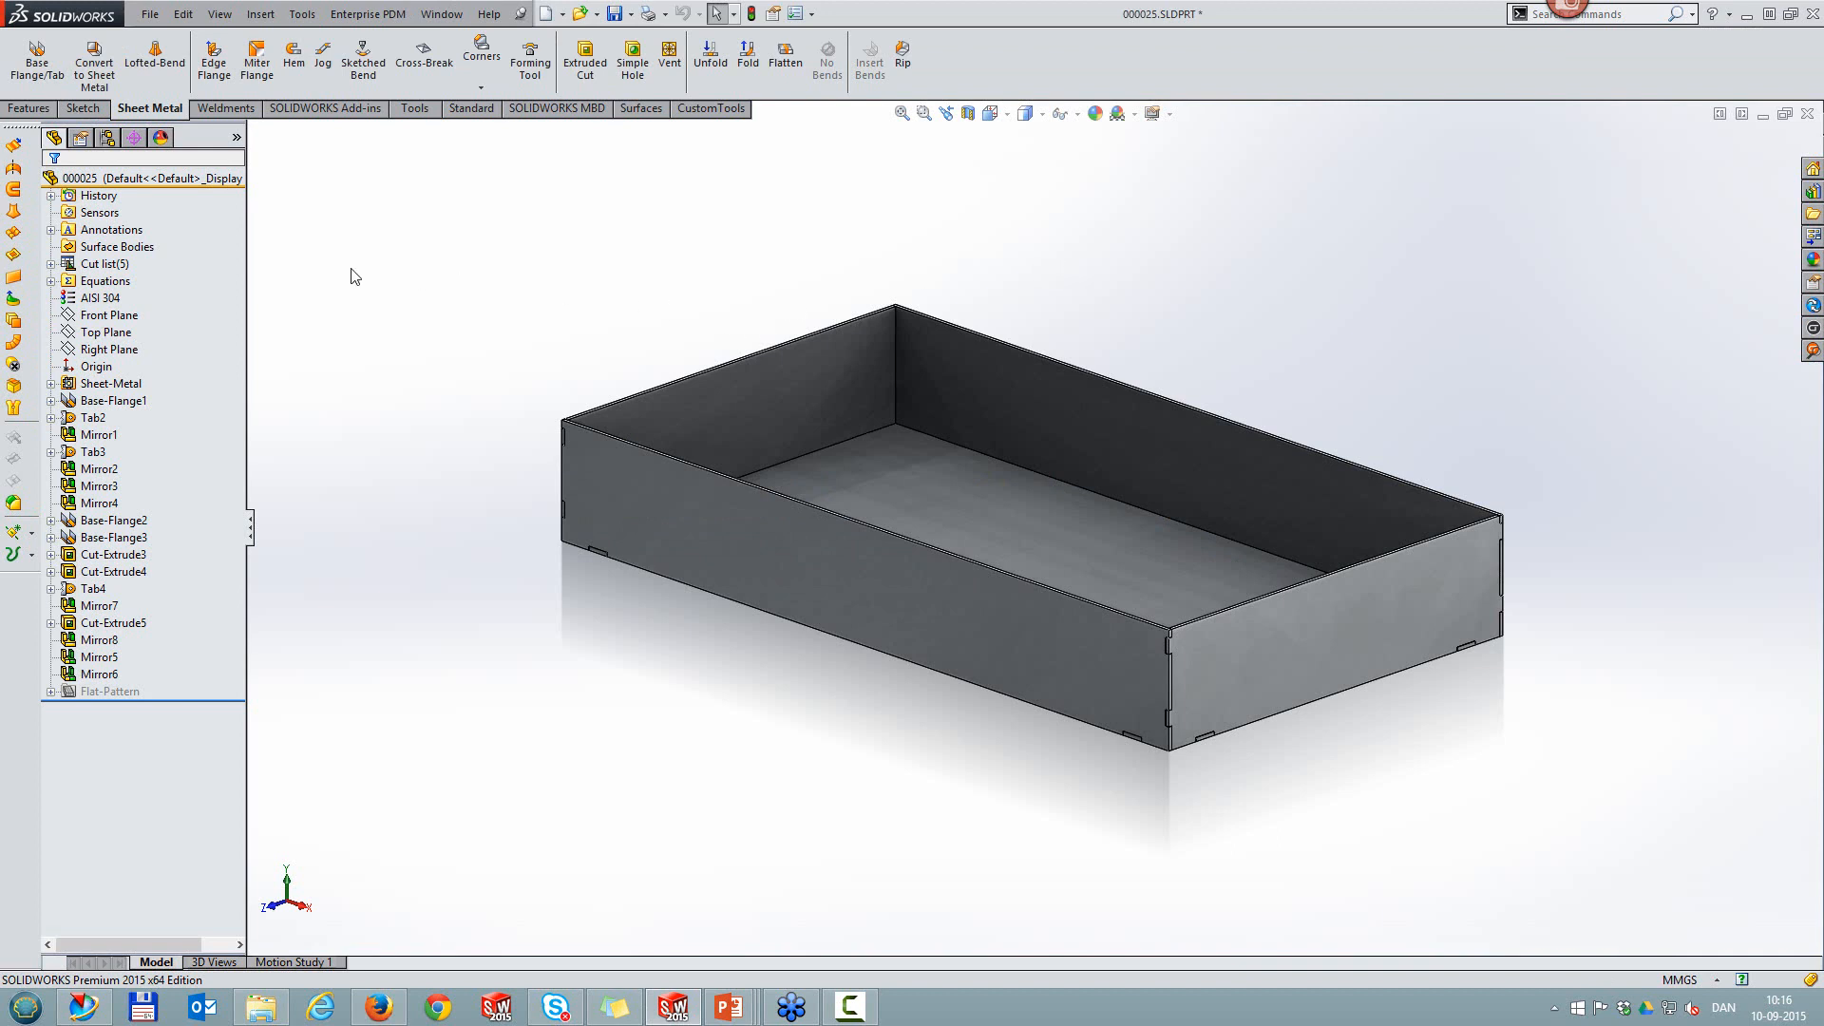
left_click(53, 264)
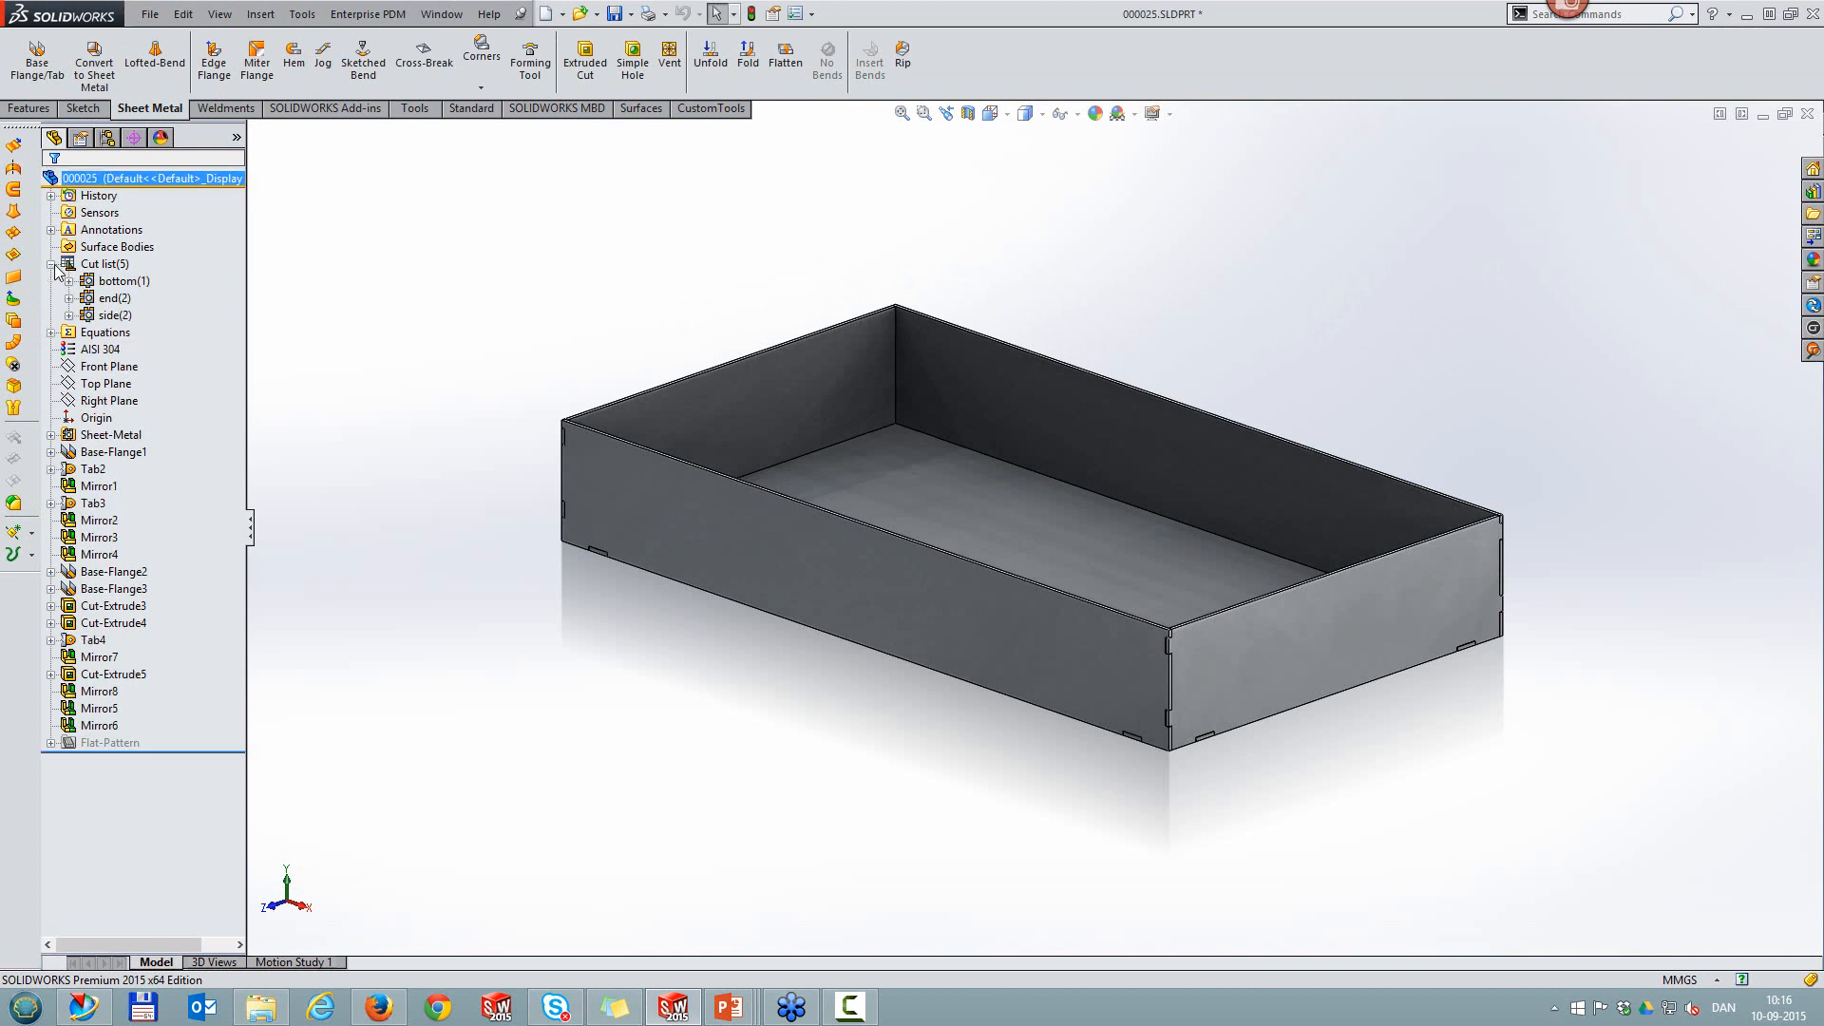
left_click(109, 265)
left_click(111, 283)
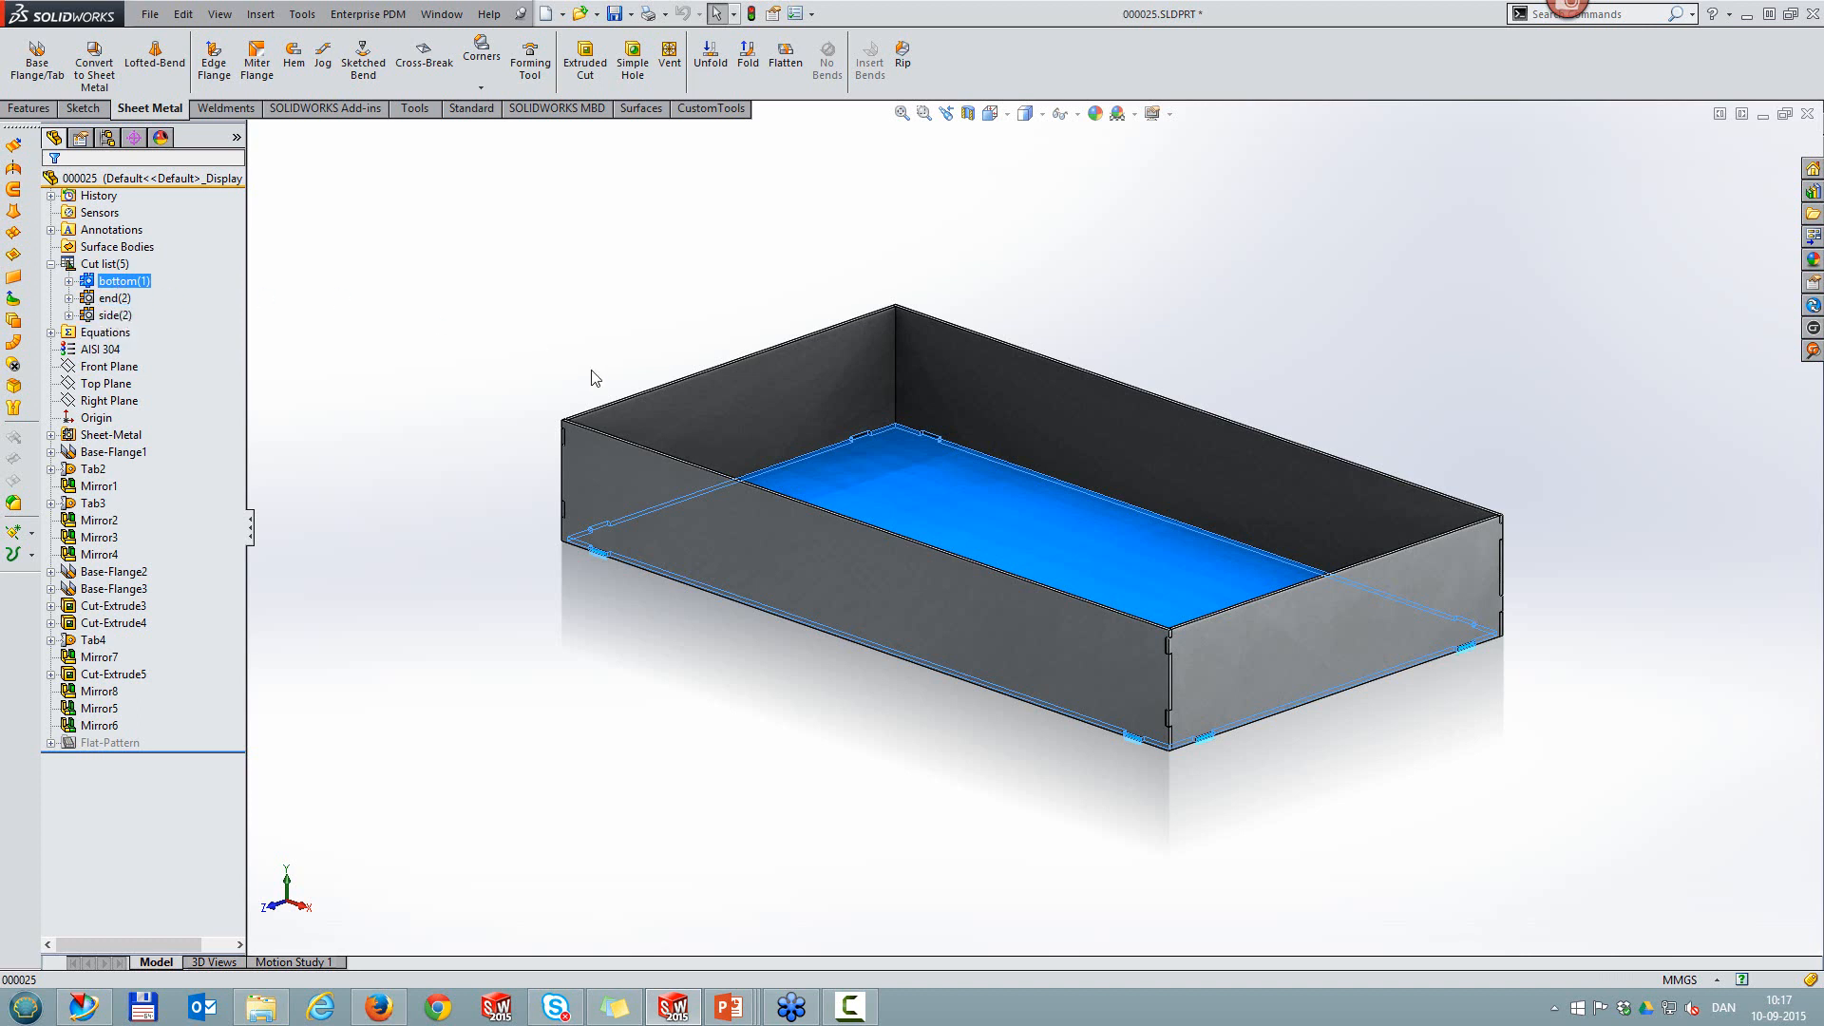
left_click(109, 300)
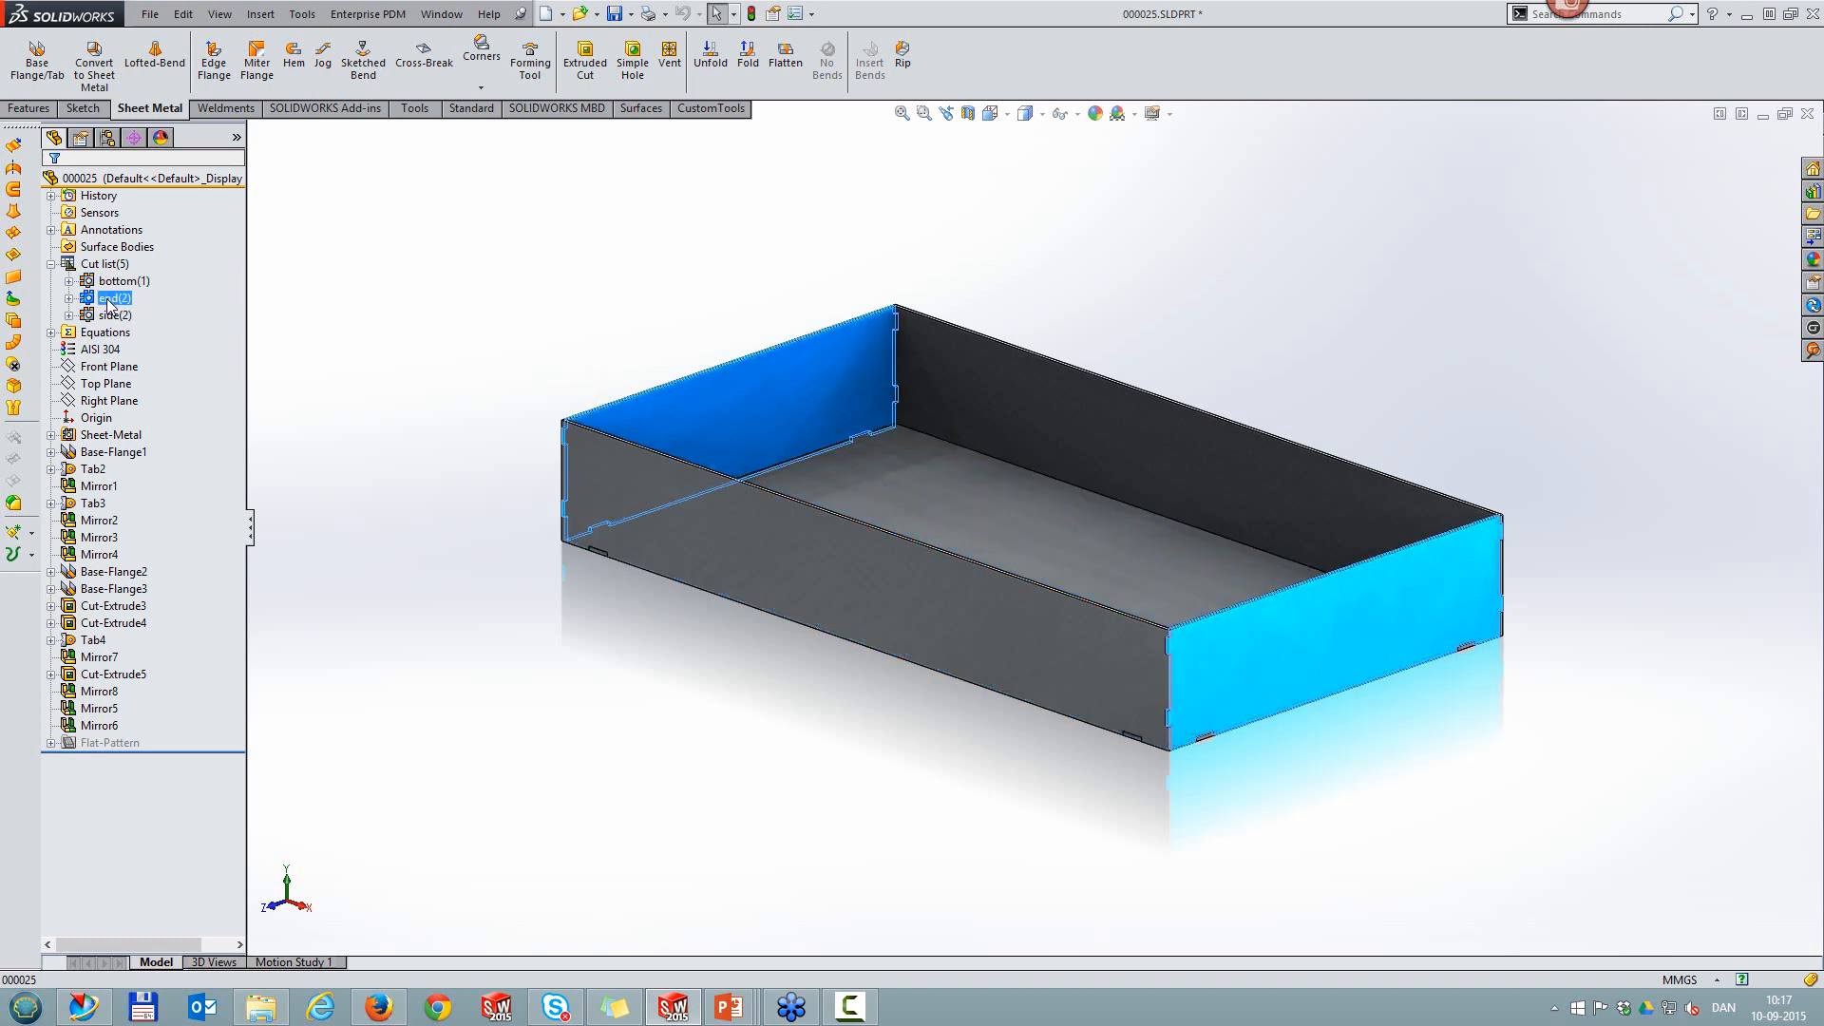
left_click(118, 314)
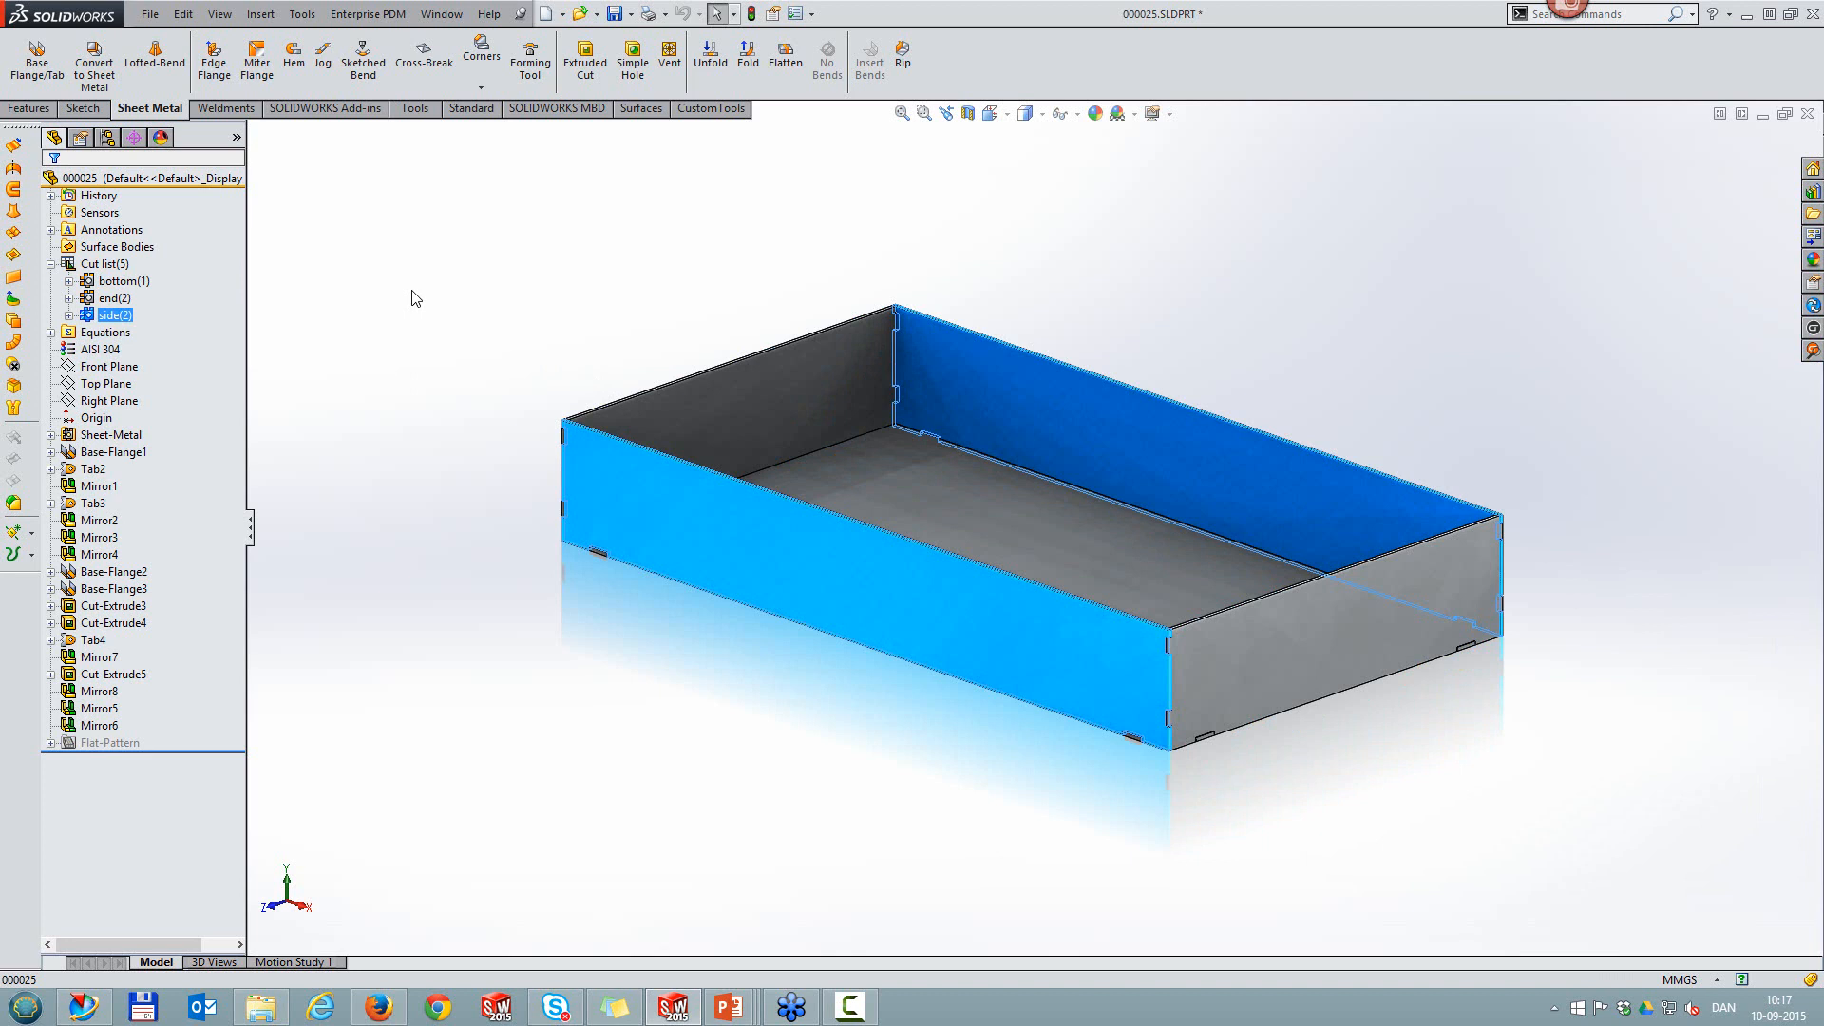
Step: Examine the box's individual end and side panels and the Export to DXF / DWG option available for an end panel
left_click(737, 379)
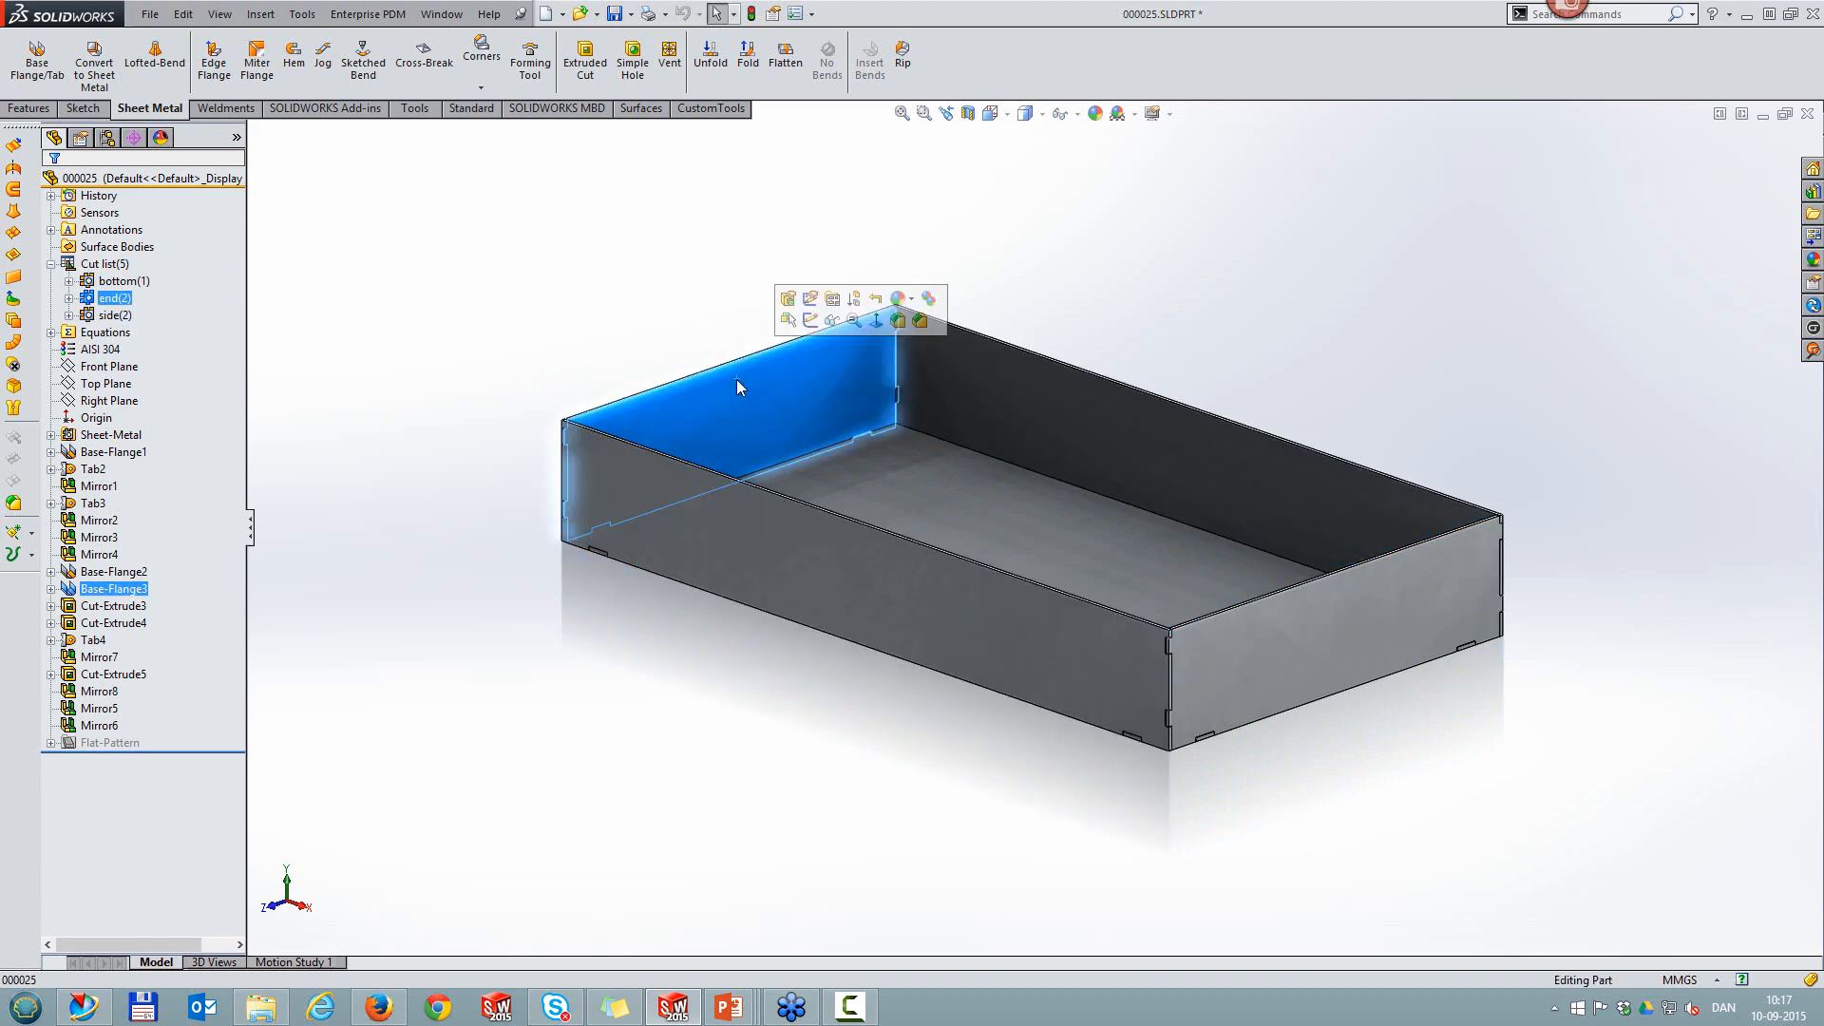
left_click(1012, 391)
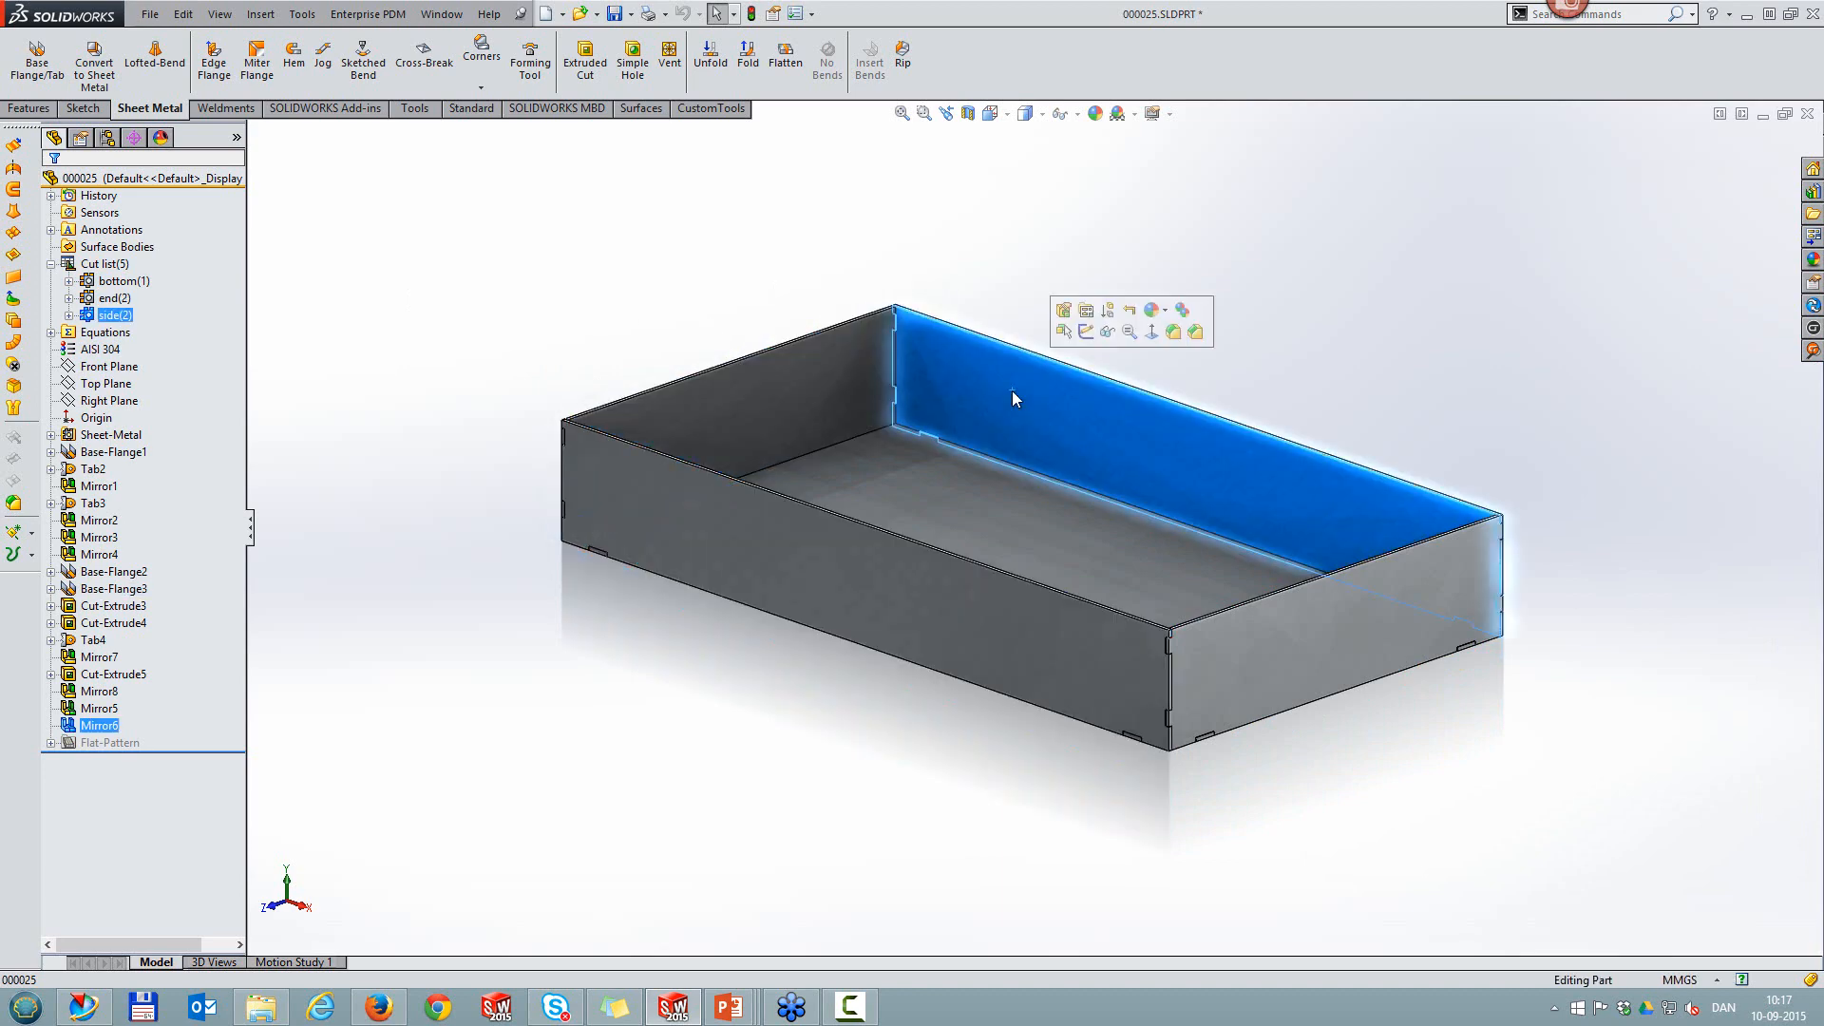
left_click(967, 603)
left_click(1272, 651)
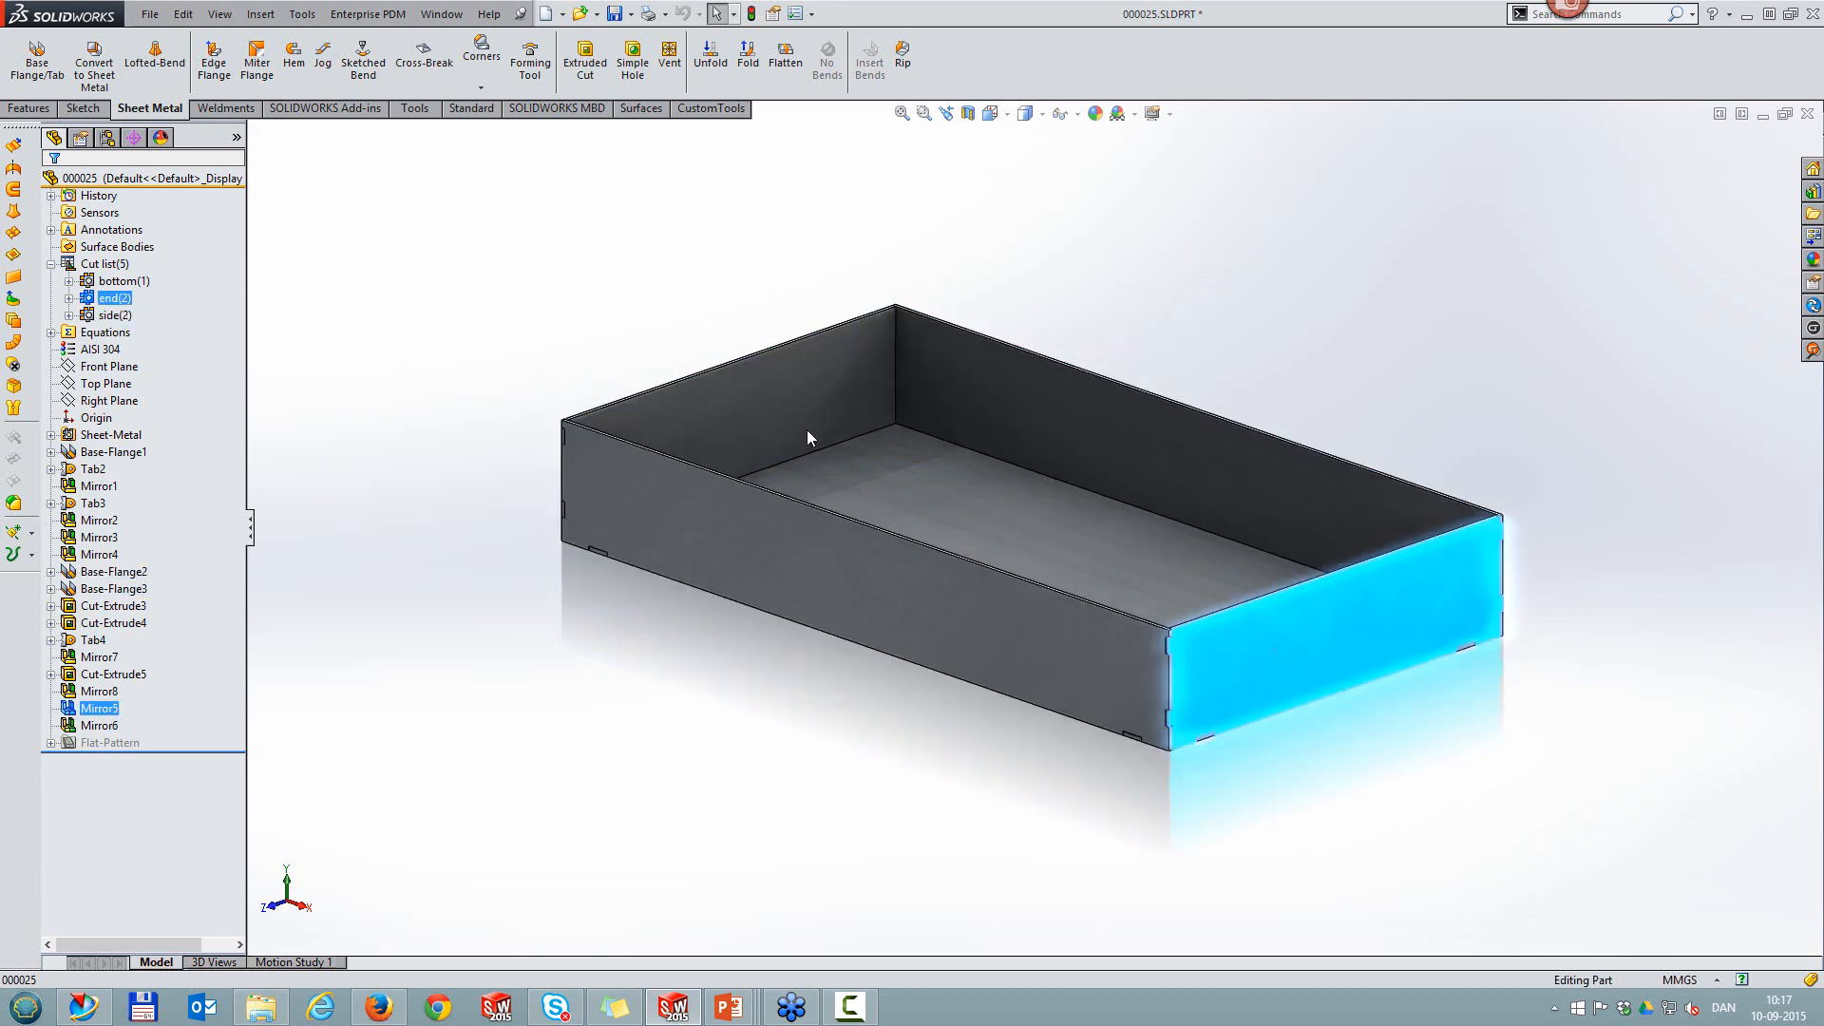
right_click(793, 400)
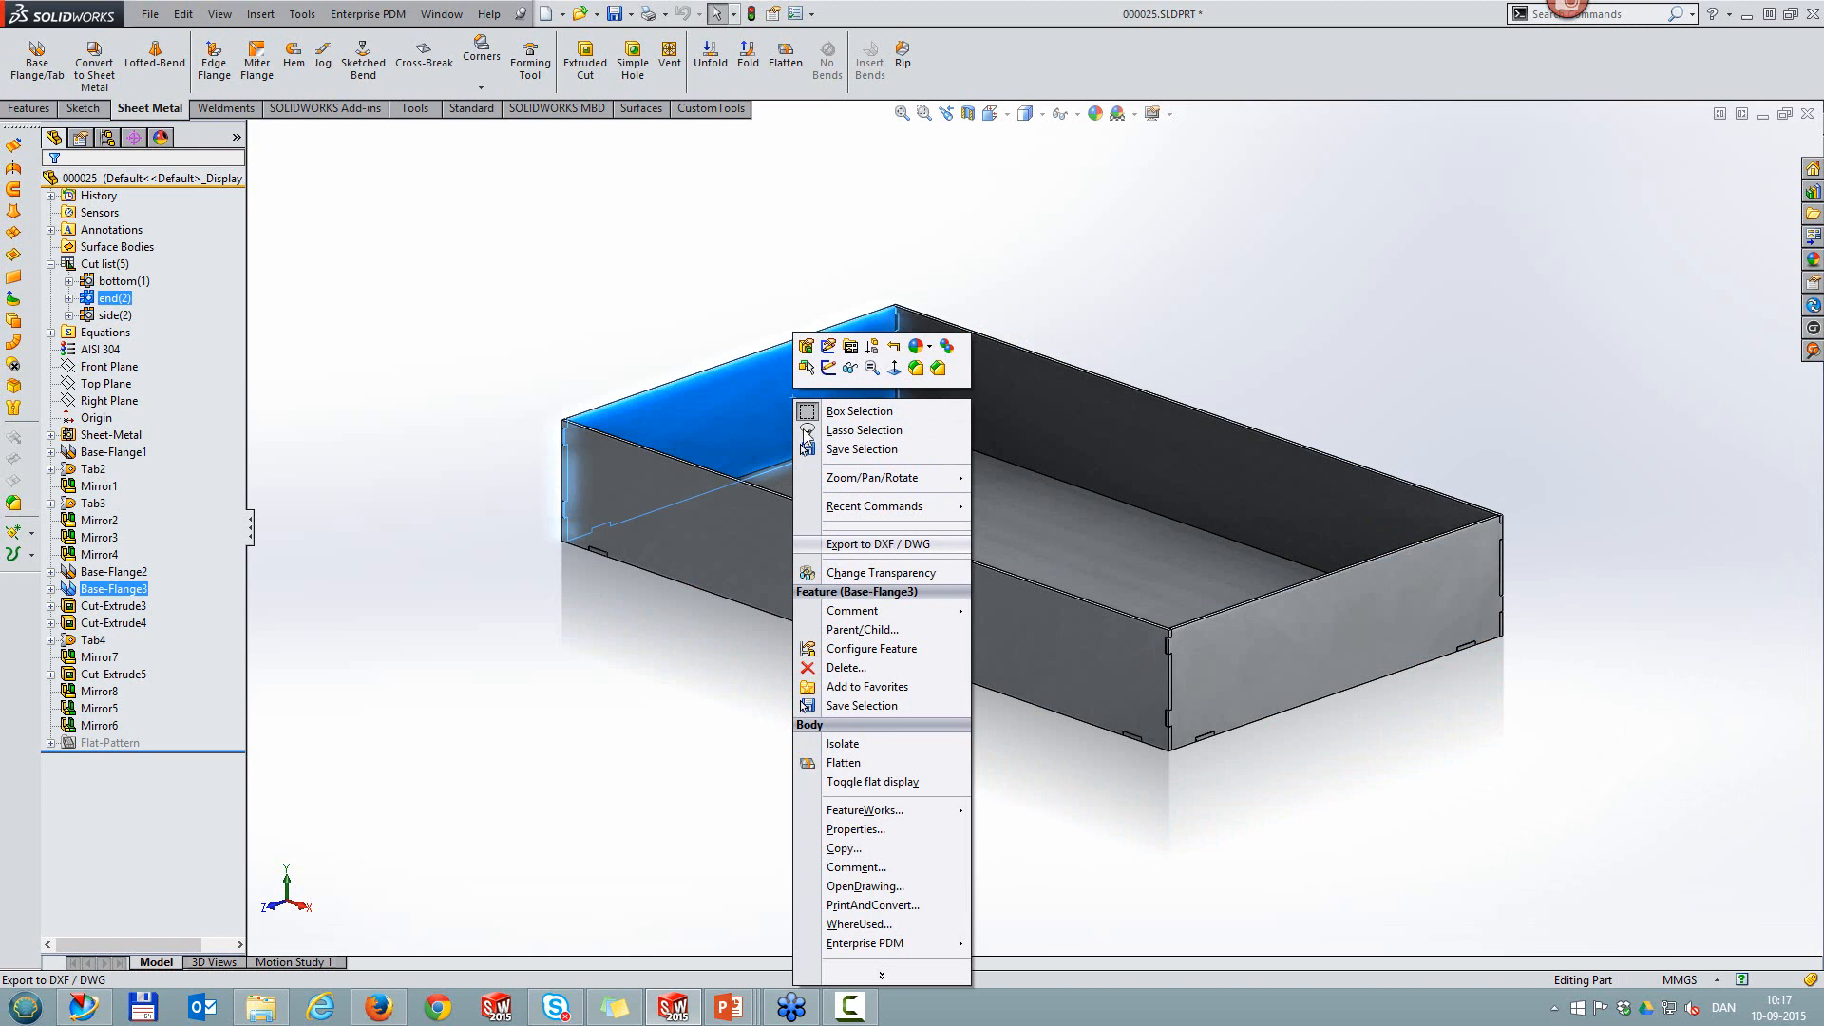
left_click(680, 257)
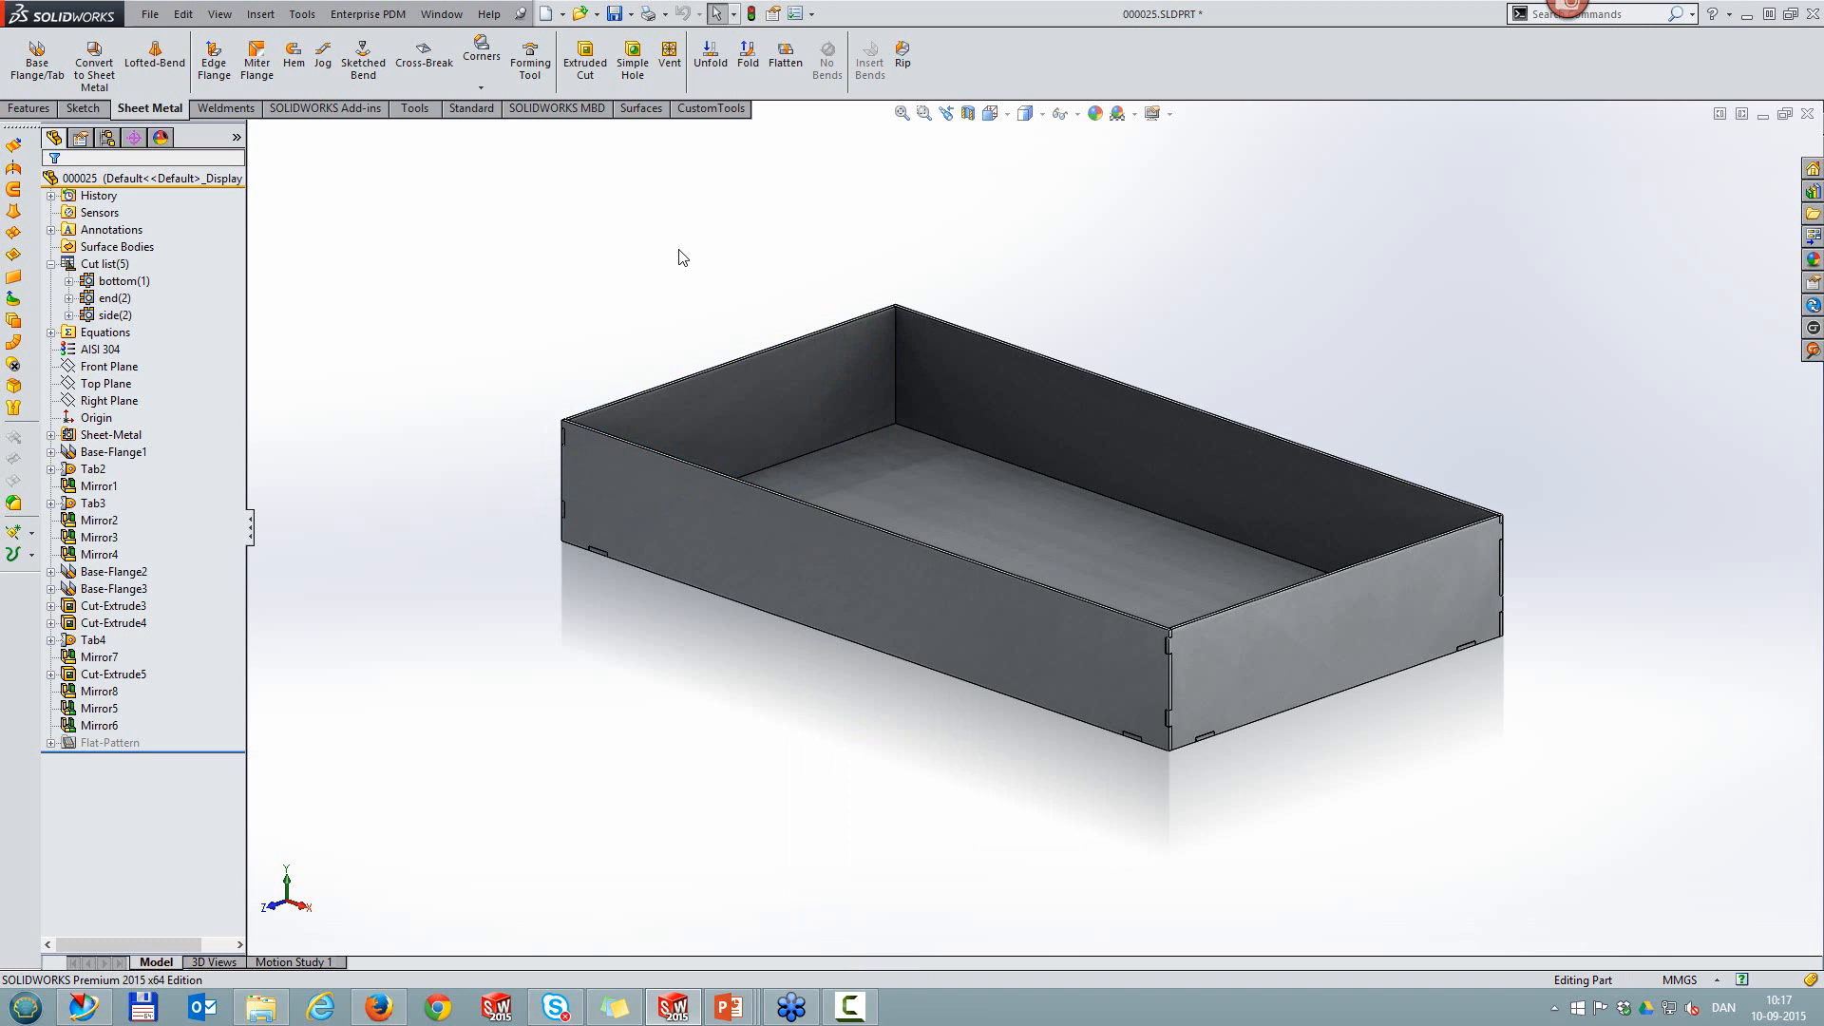
Step: Batch convert 000025.SLDPRT with the CustomTools conversion rule Dxf part (SheetMetal)
left_click(719, 111)
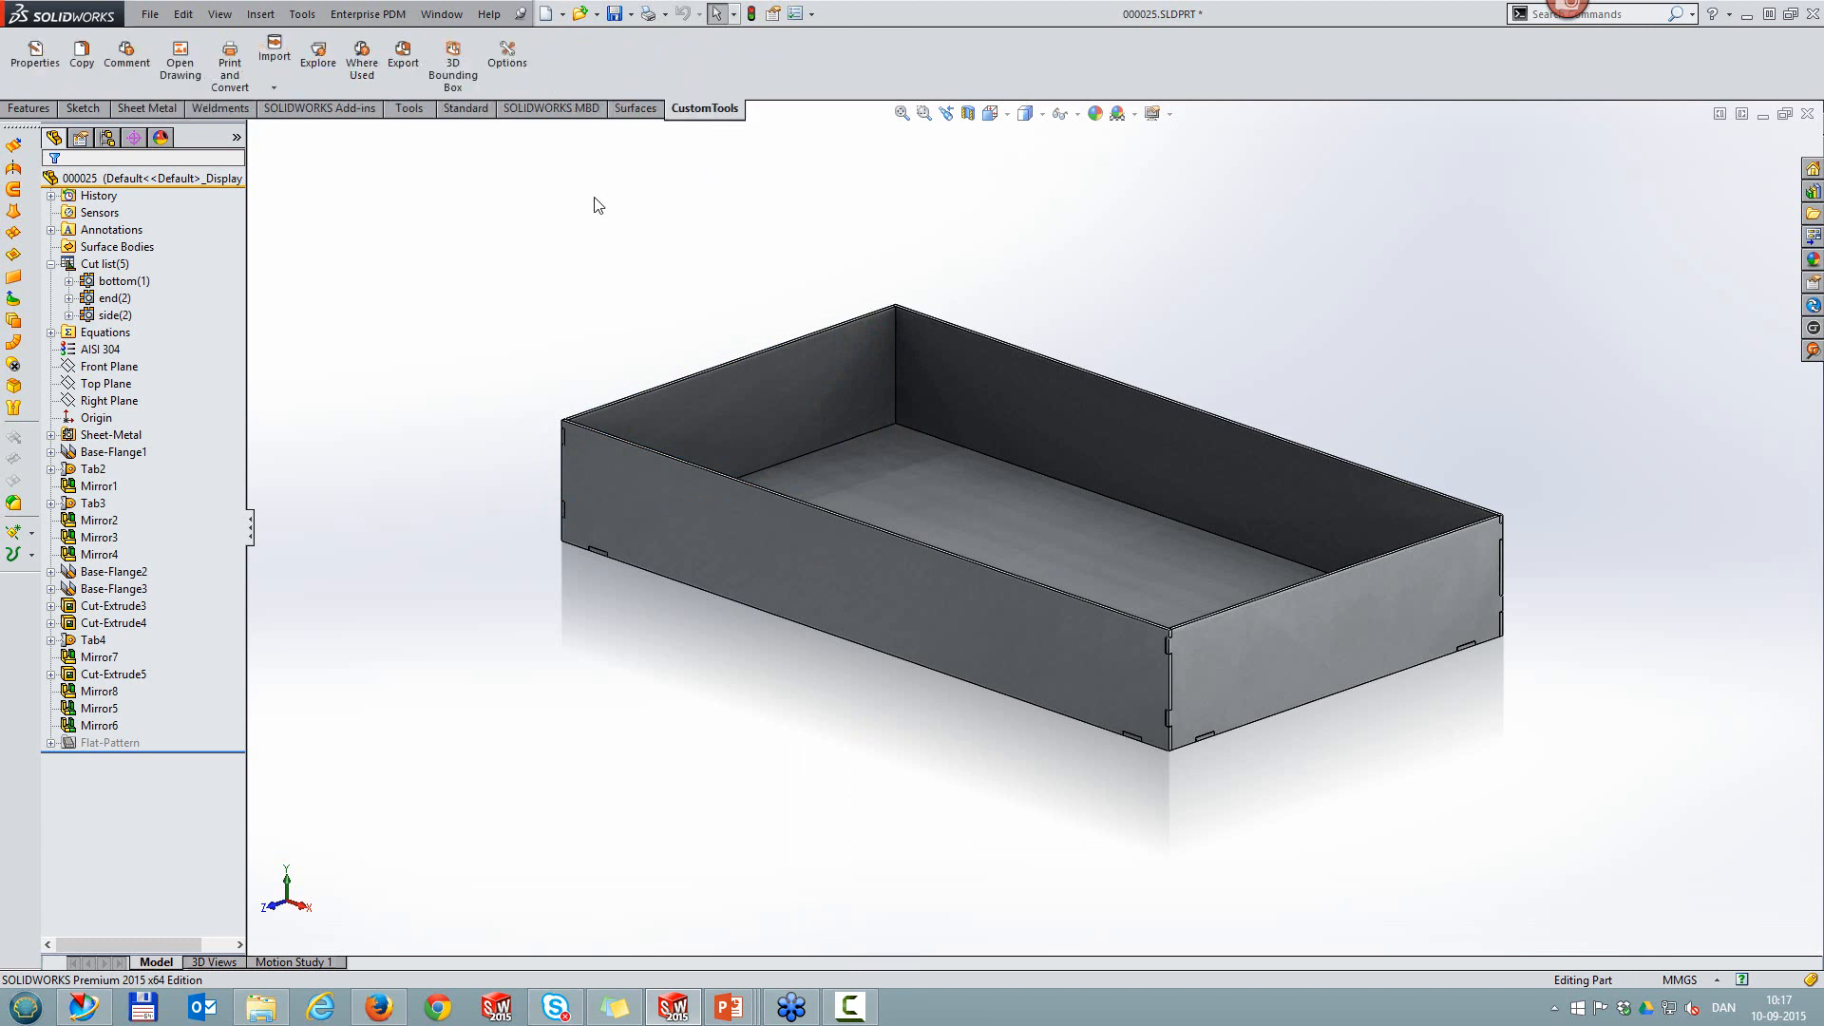
left_click(228, 62)
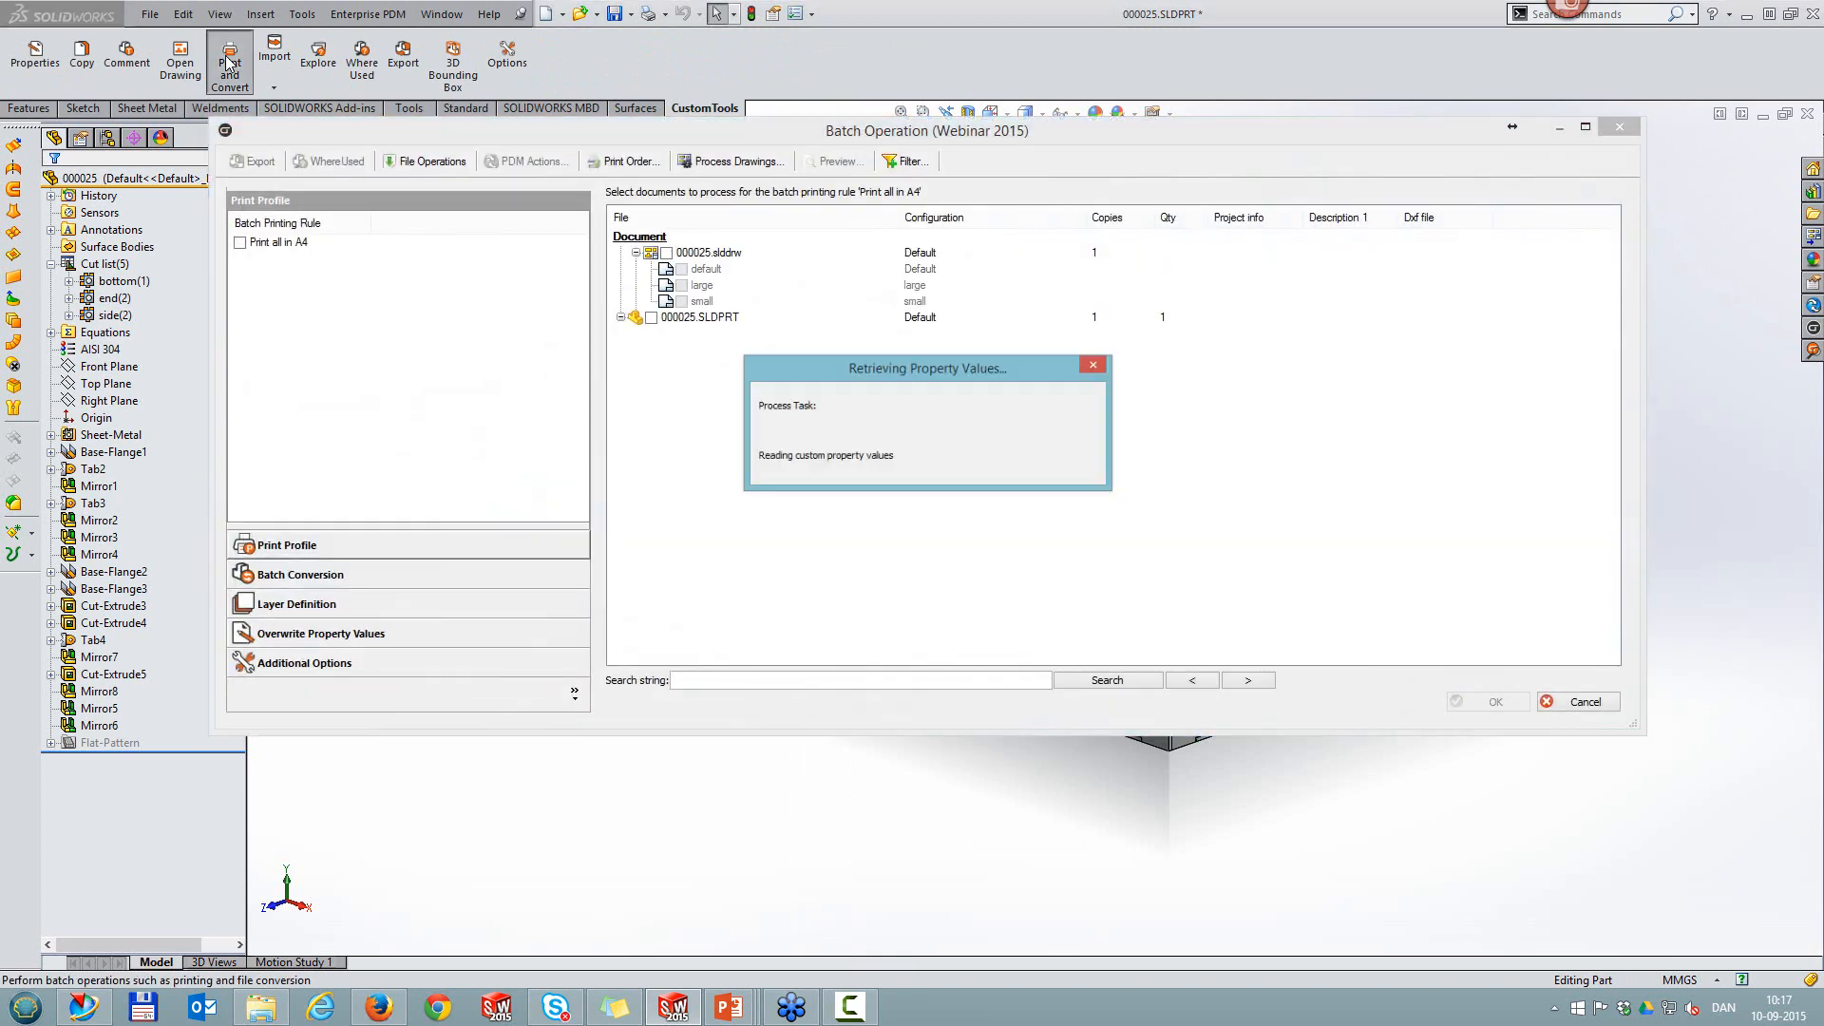
left_click(314, 574)
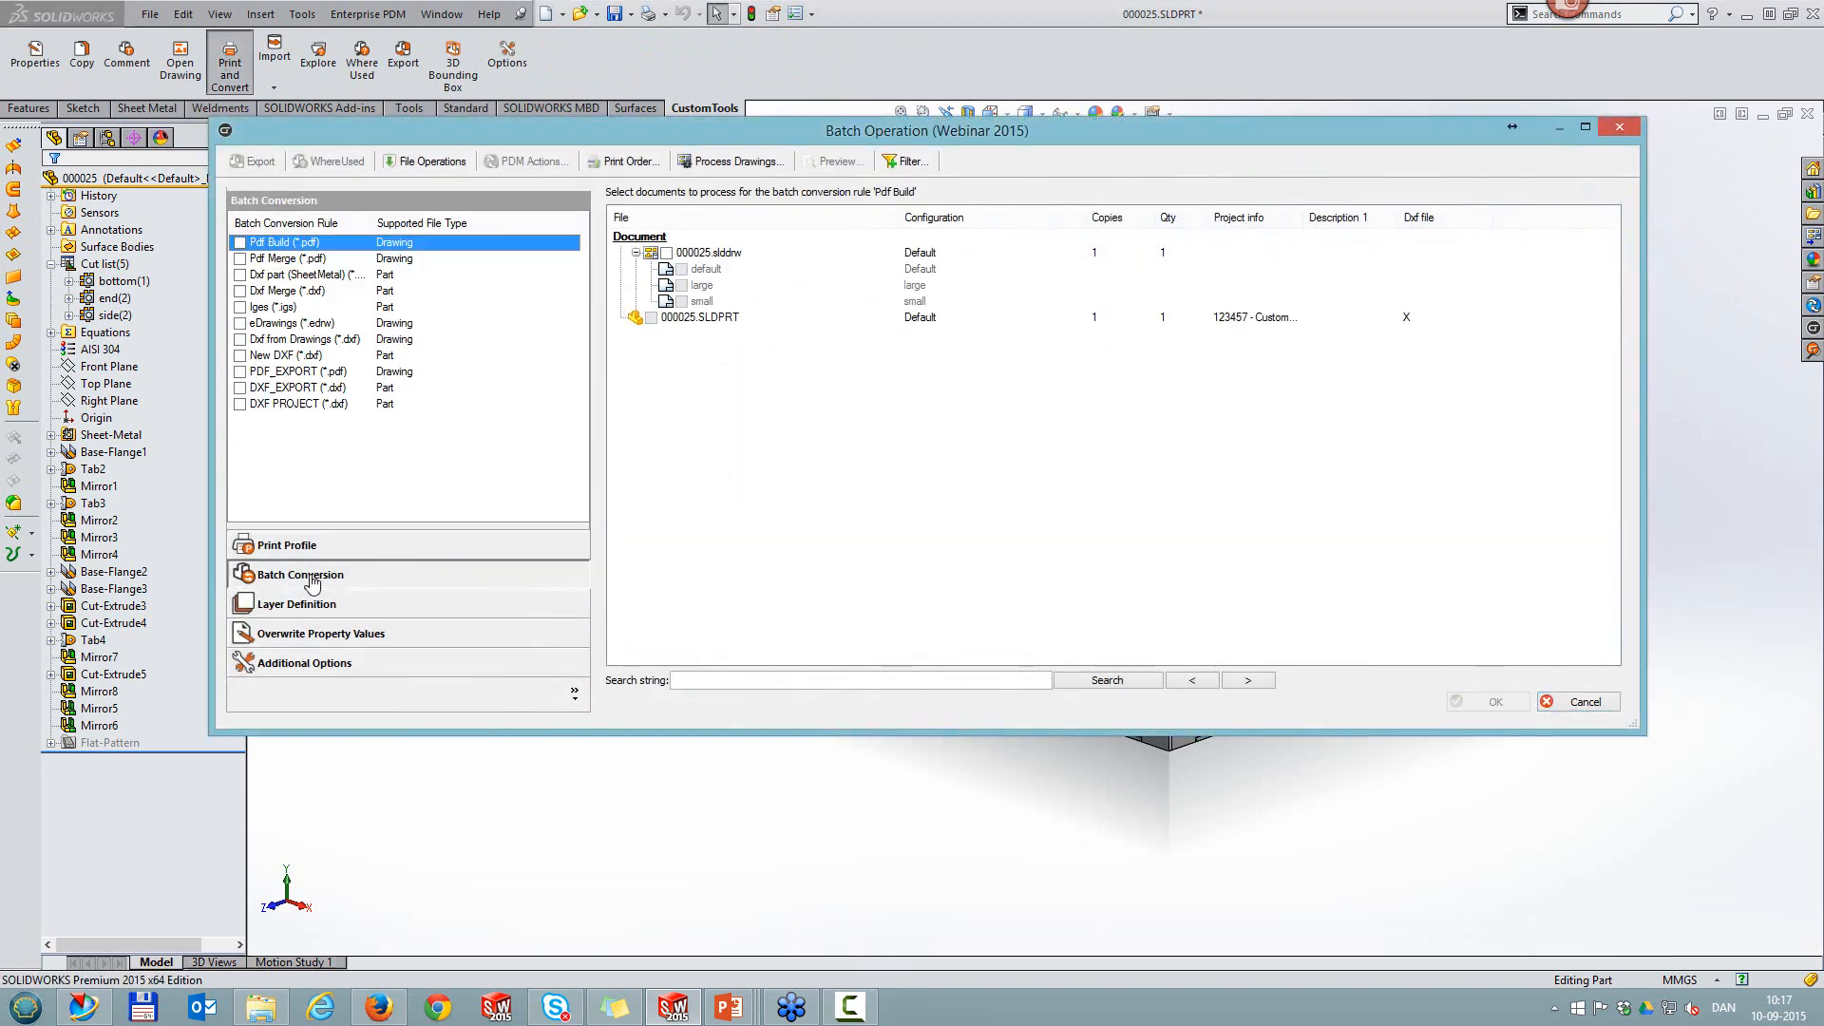
left_click(239, 274)
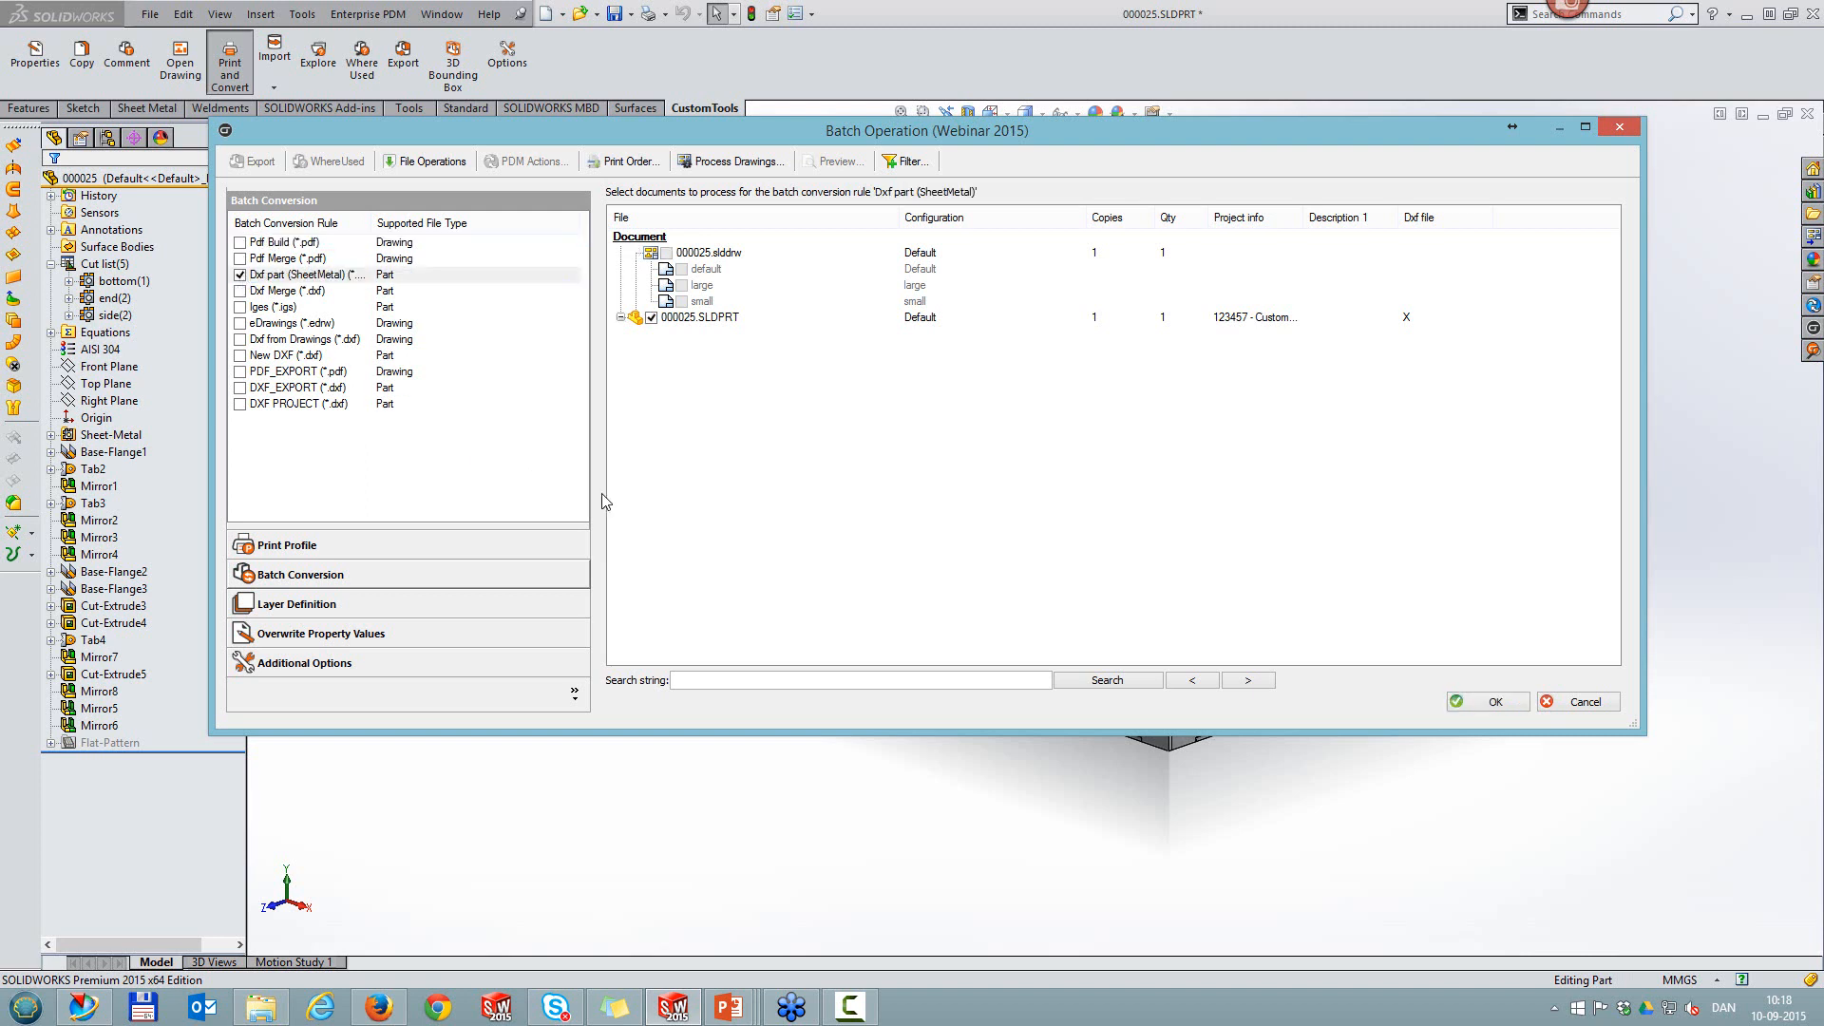
left_click(1494, 703)
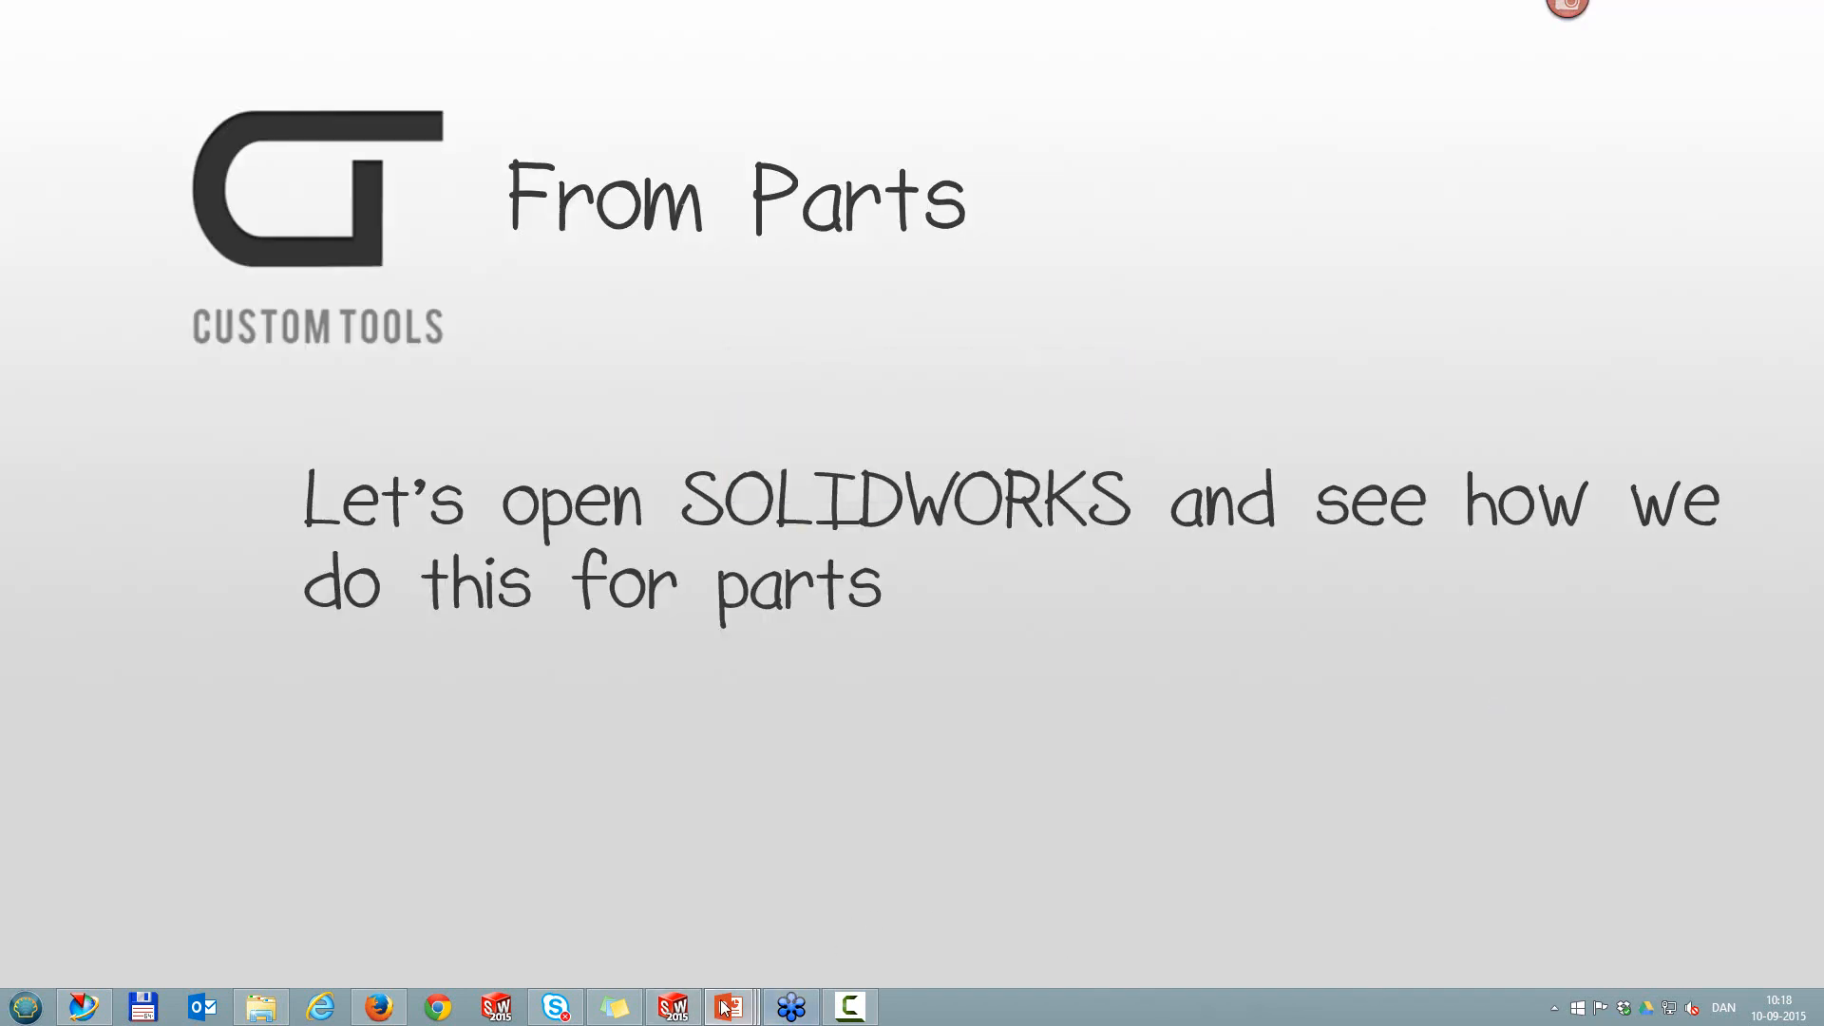
Step: Return to SOLIDWORKS, open the DXF subfolder of the part's file location, and select the five 000025 DXF files
left_click(672, 1007)
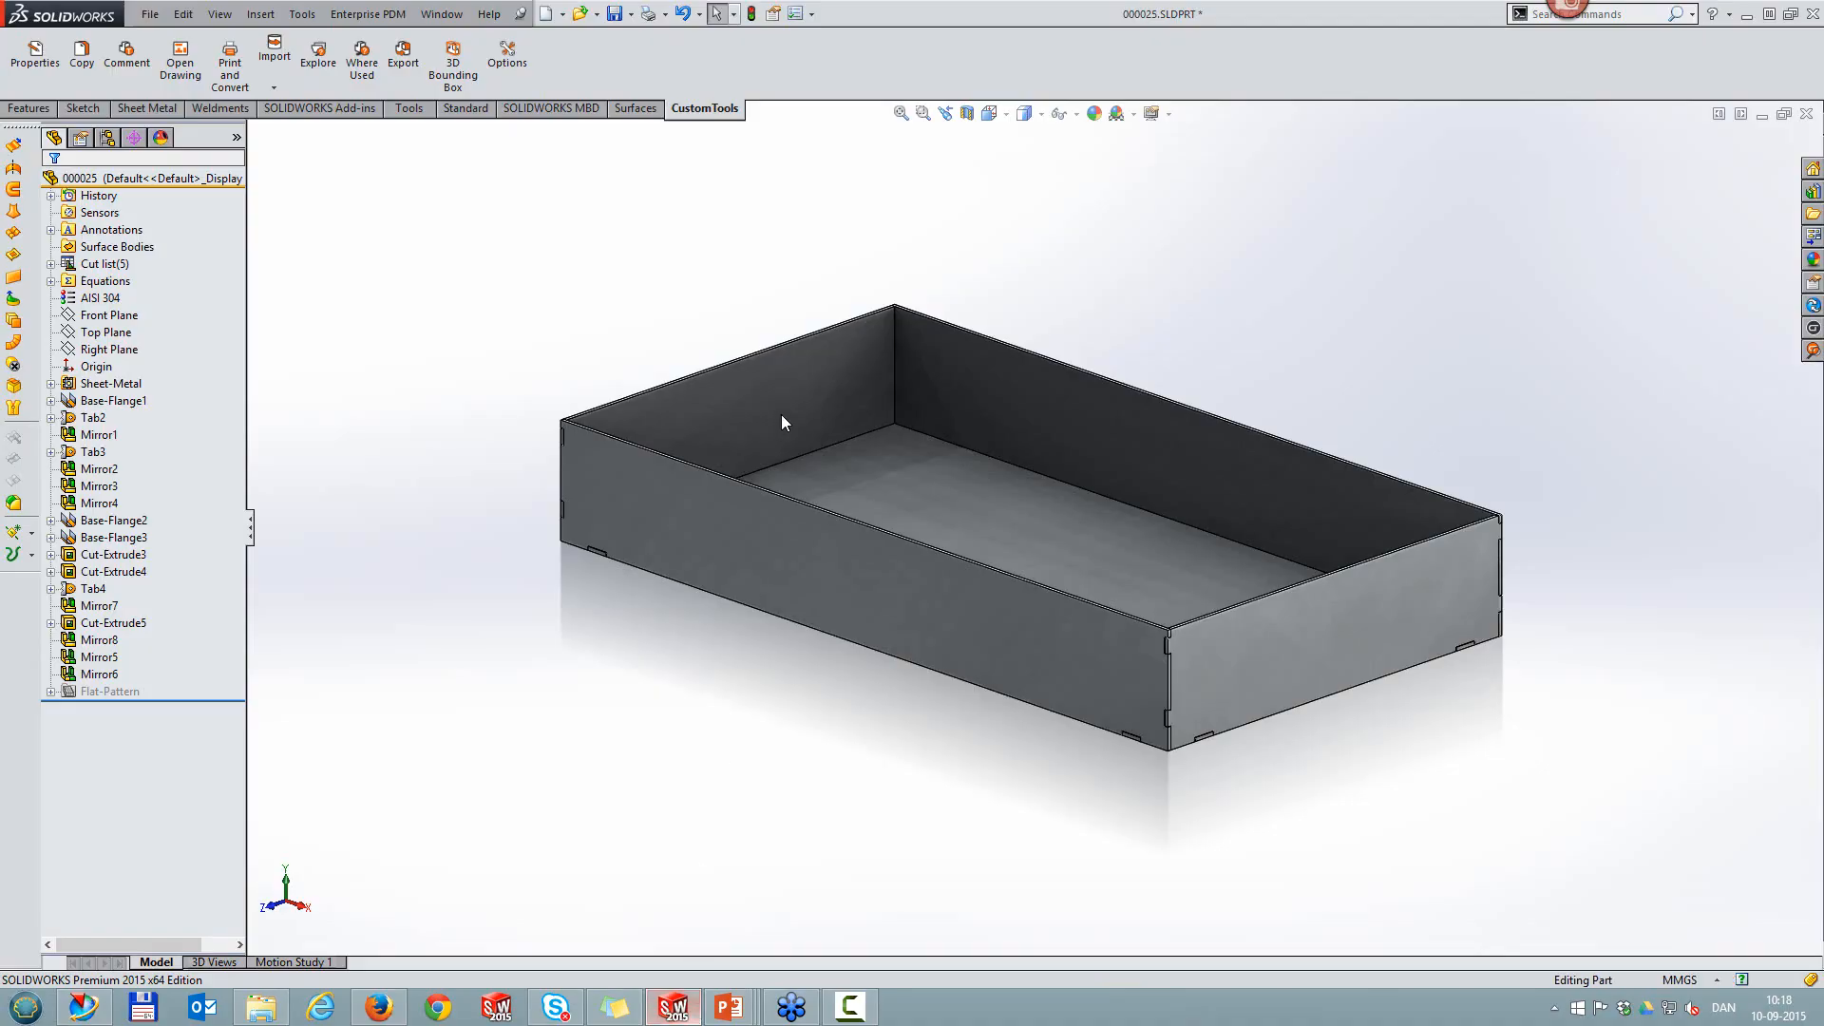
left_click(320, 57)
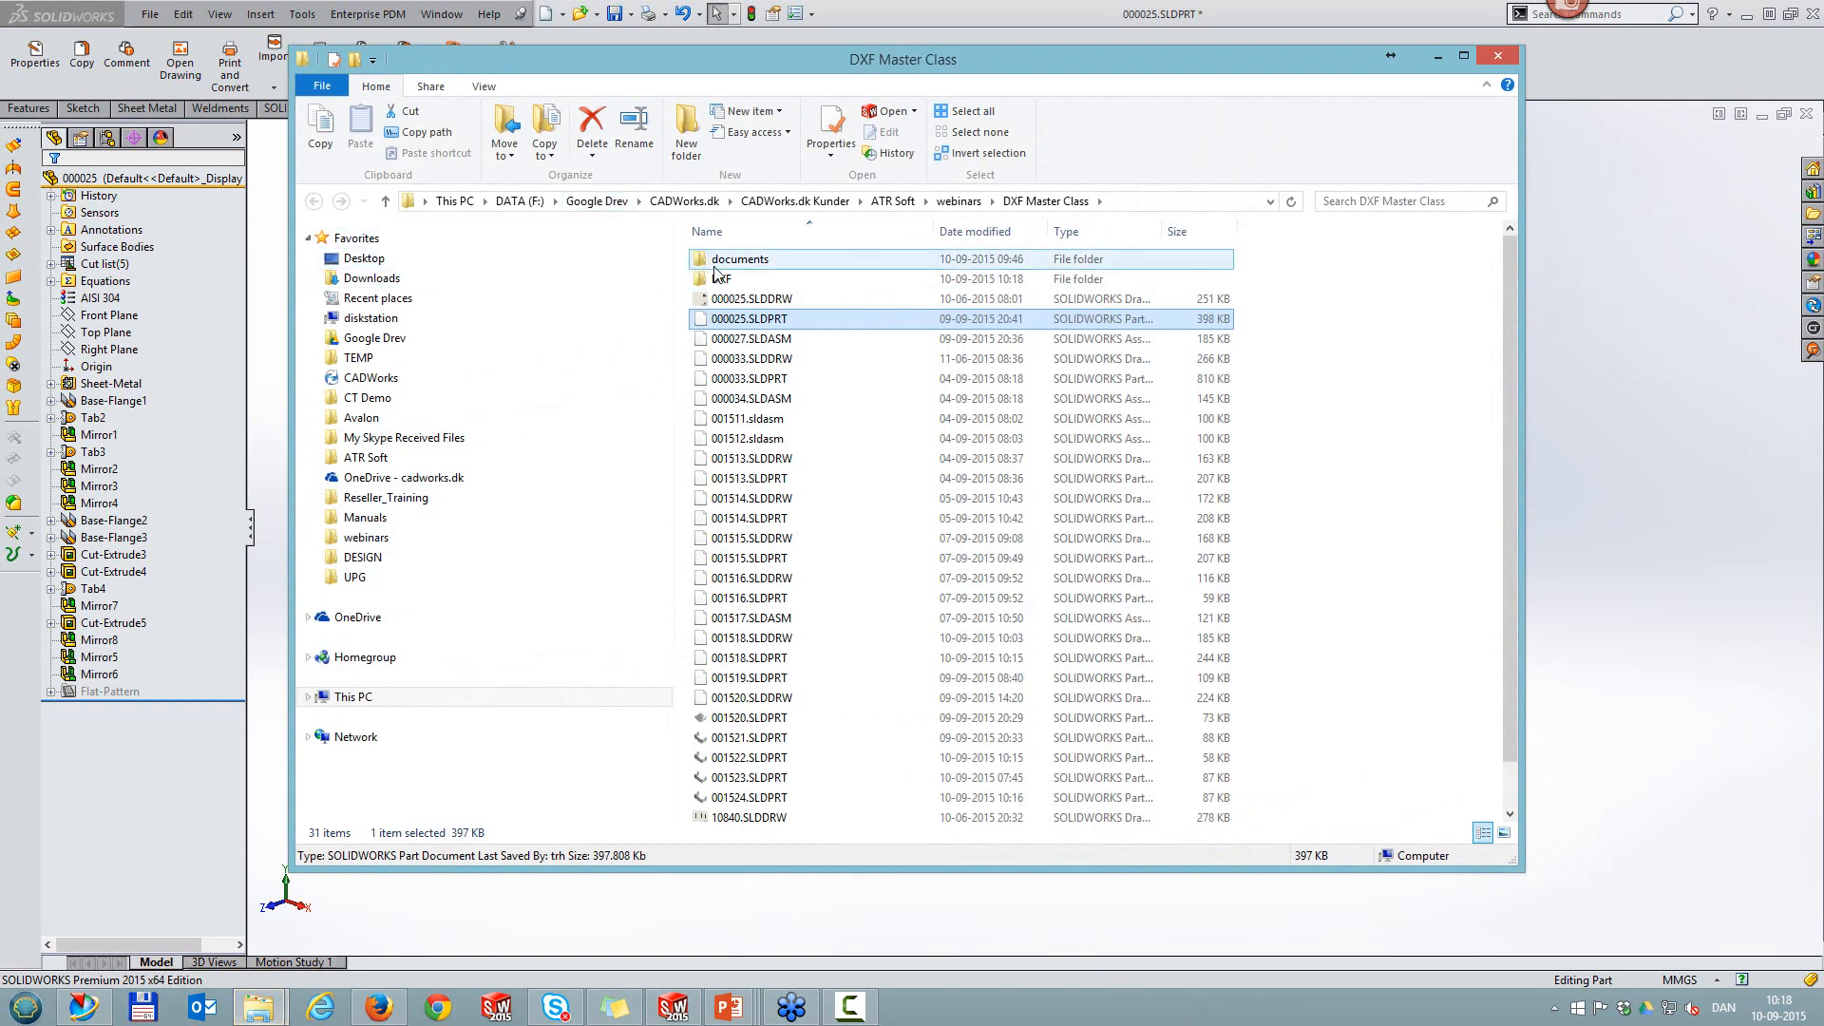
left_click(729, 278)
double_click(730, 279)
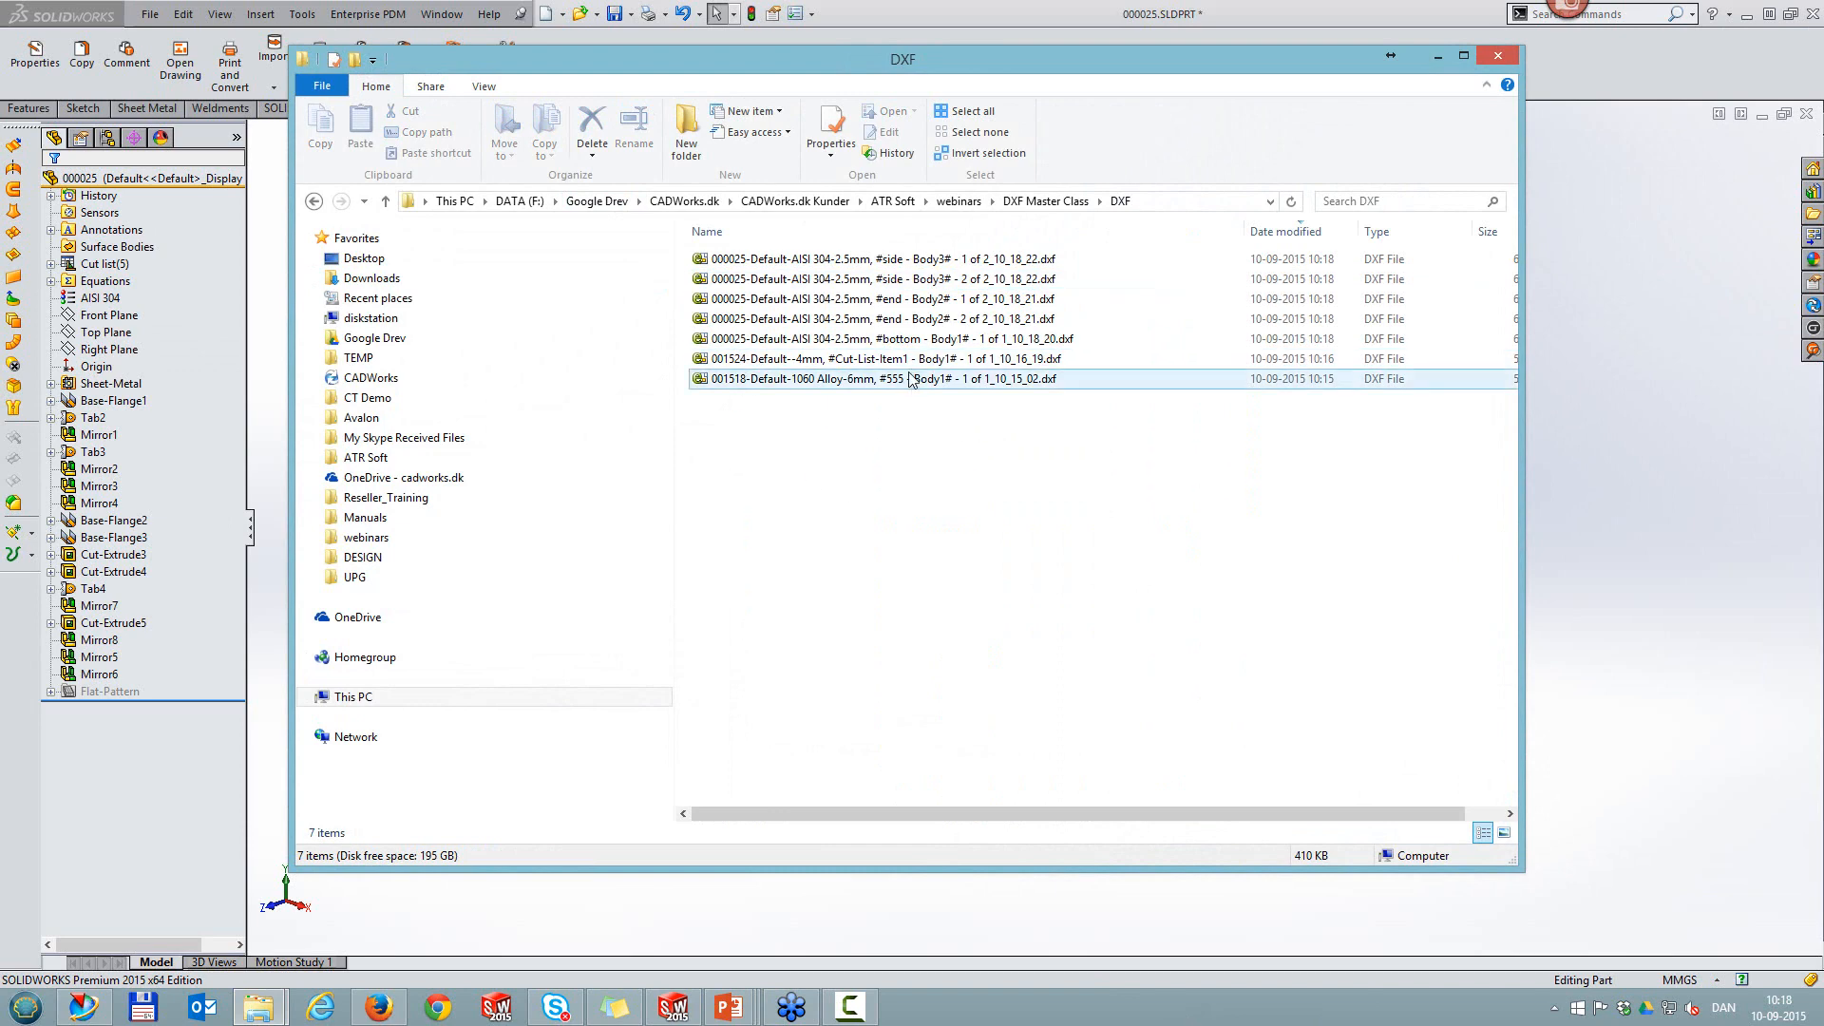
left_click(910, 342)
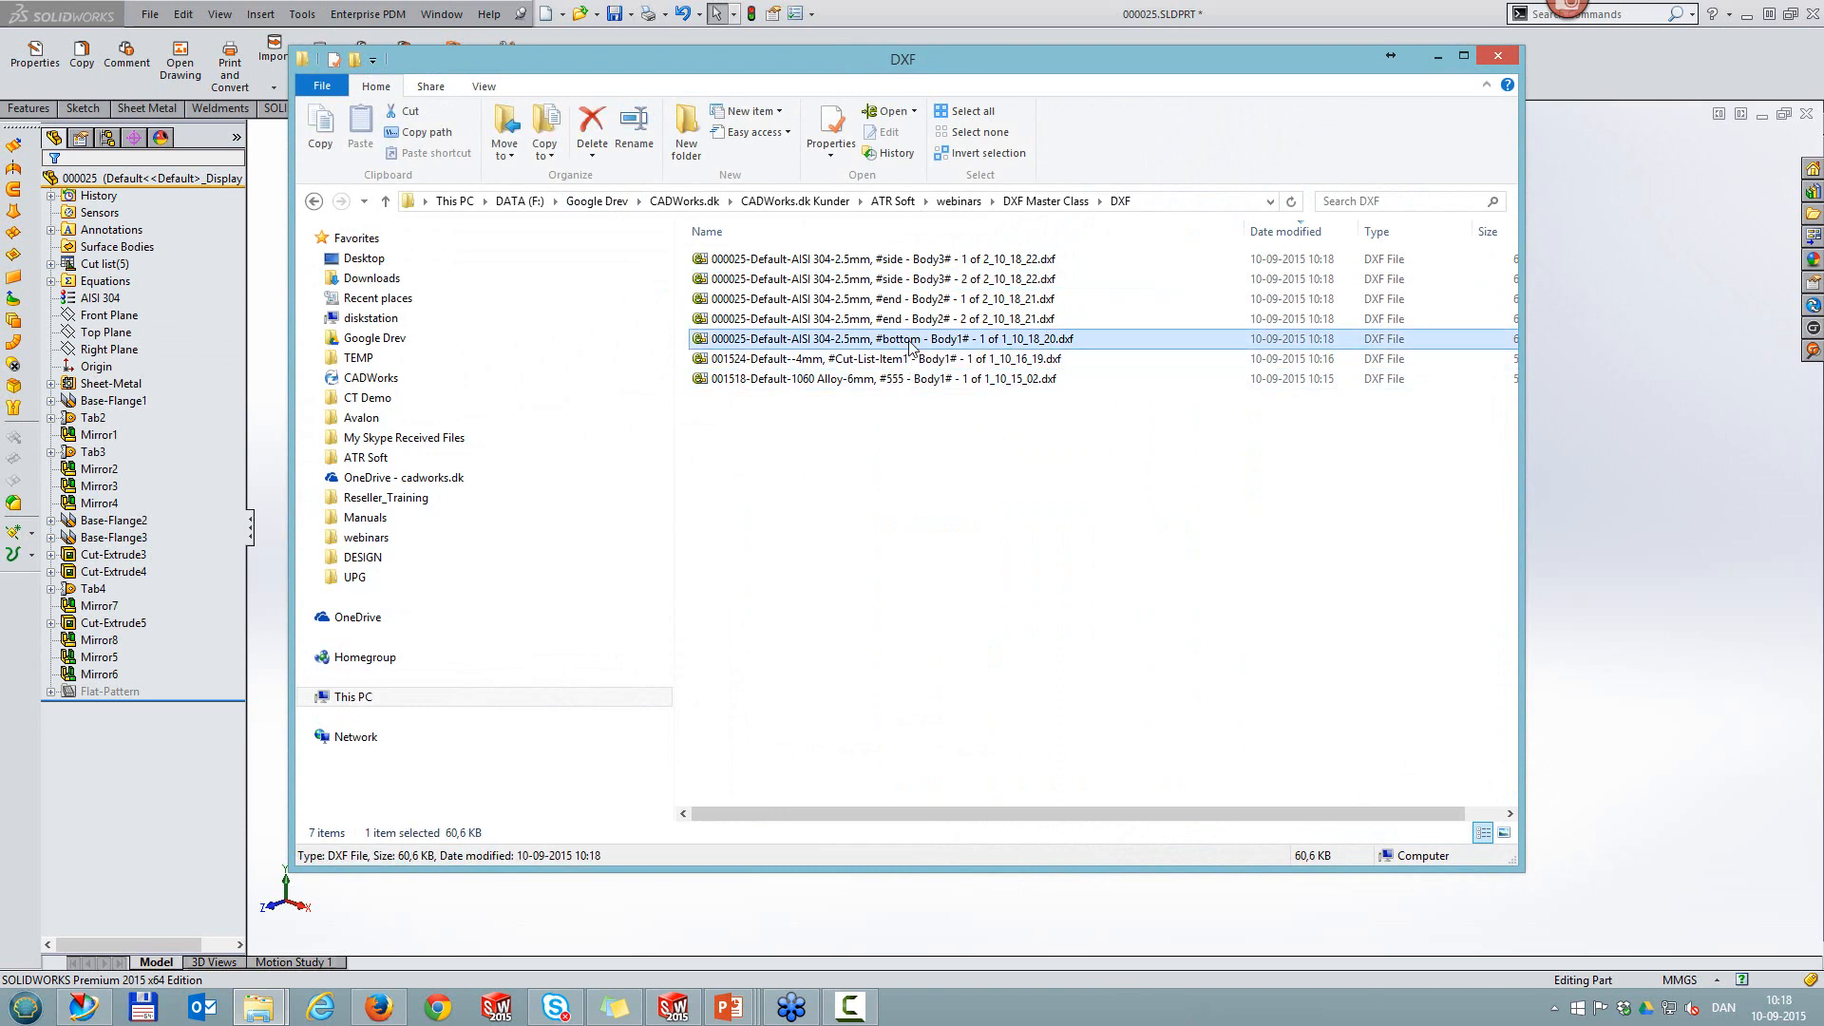
left_click(918, 265, "shift")
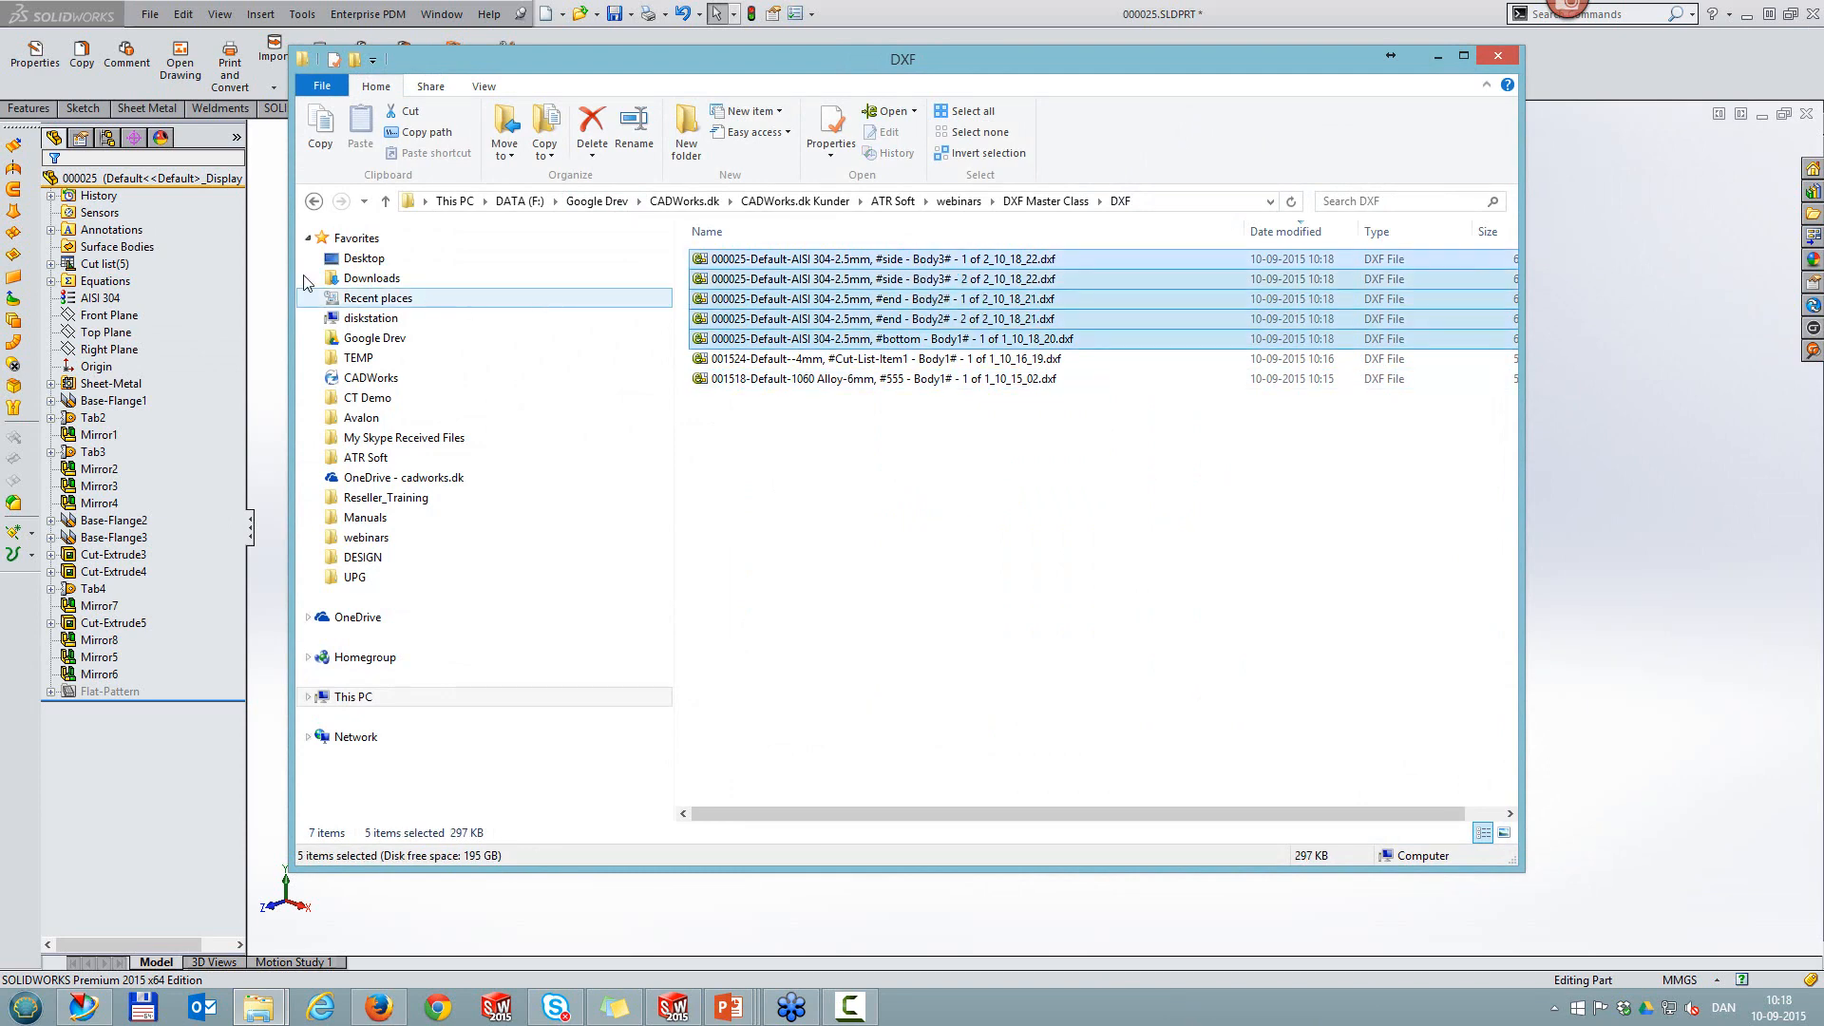
Step: Expand the part's cut list to compare its items with the exported files, and return to the DXF folder
left_click(52, 275)
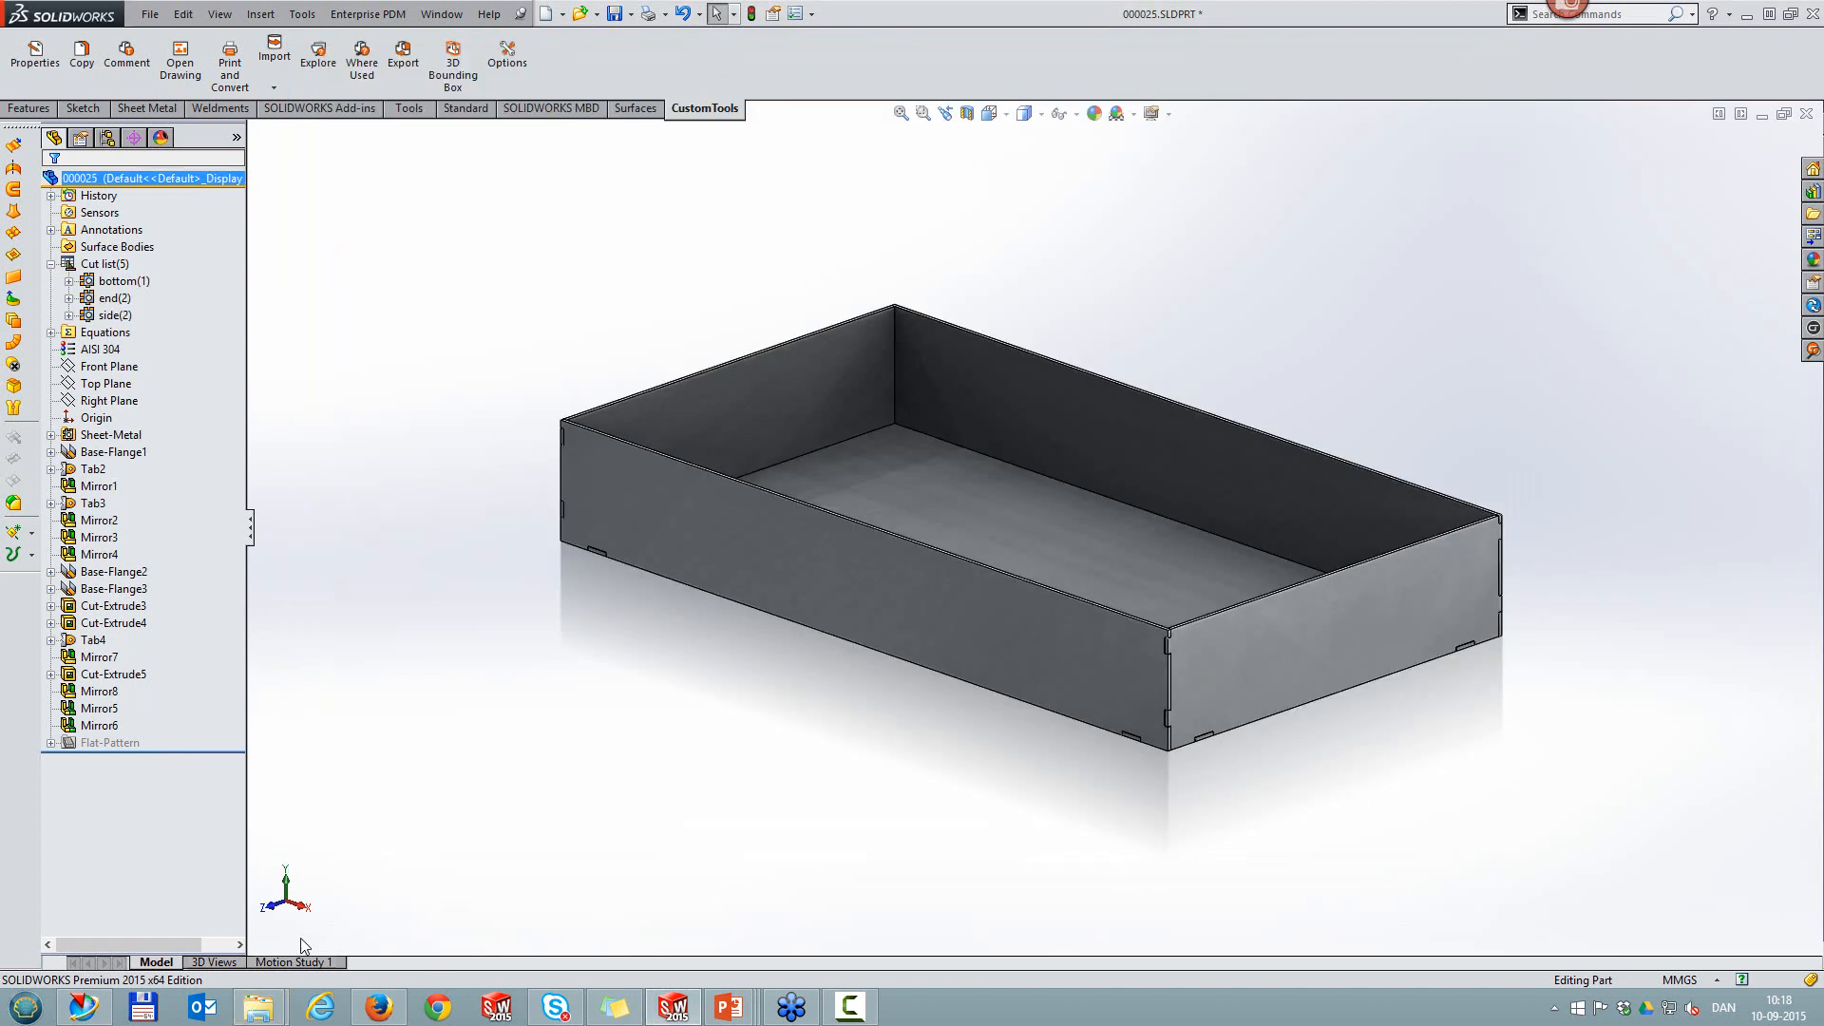
mouse_move(258, 1007)
left_click(379, 835)
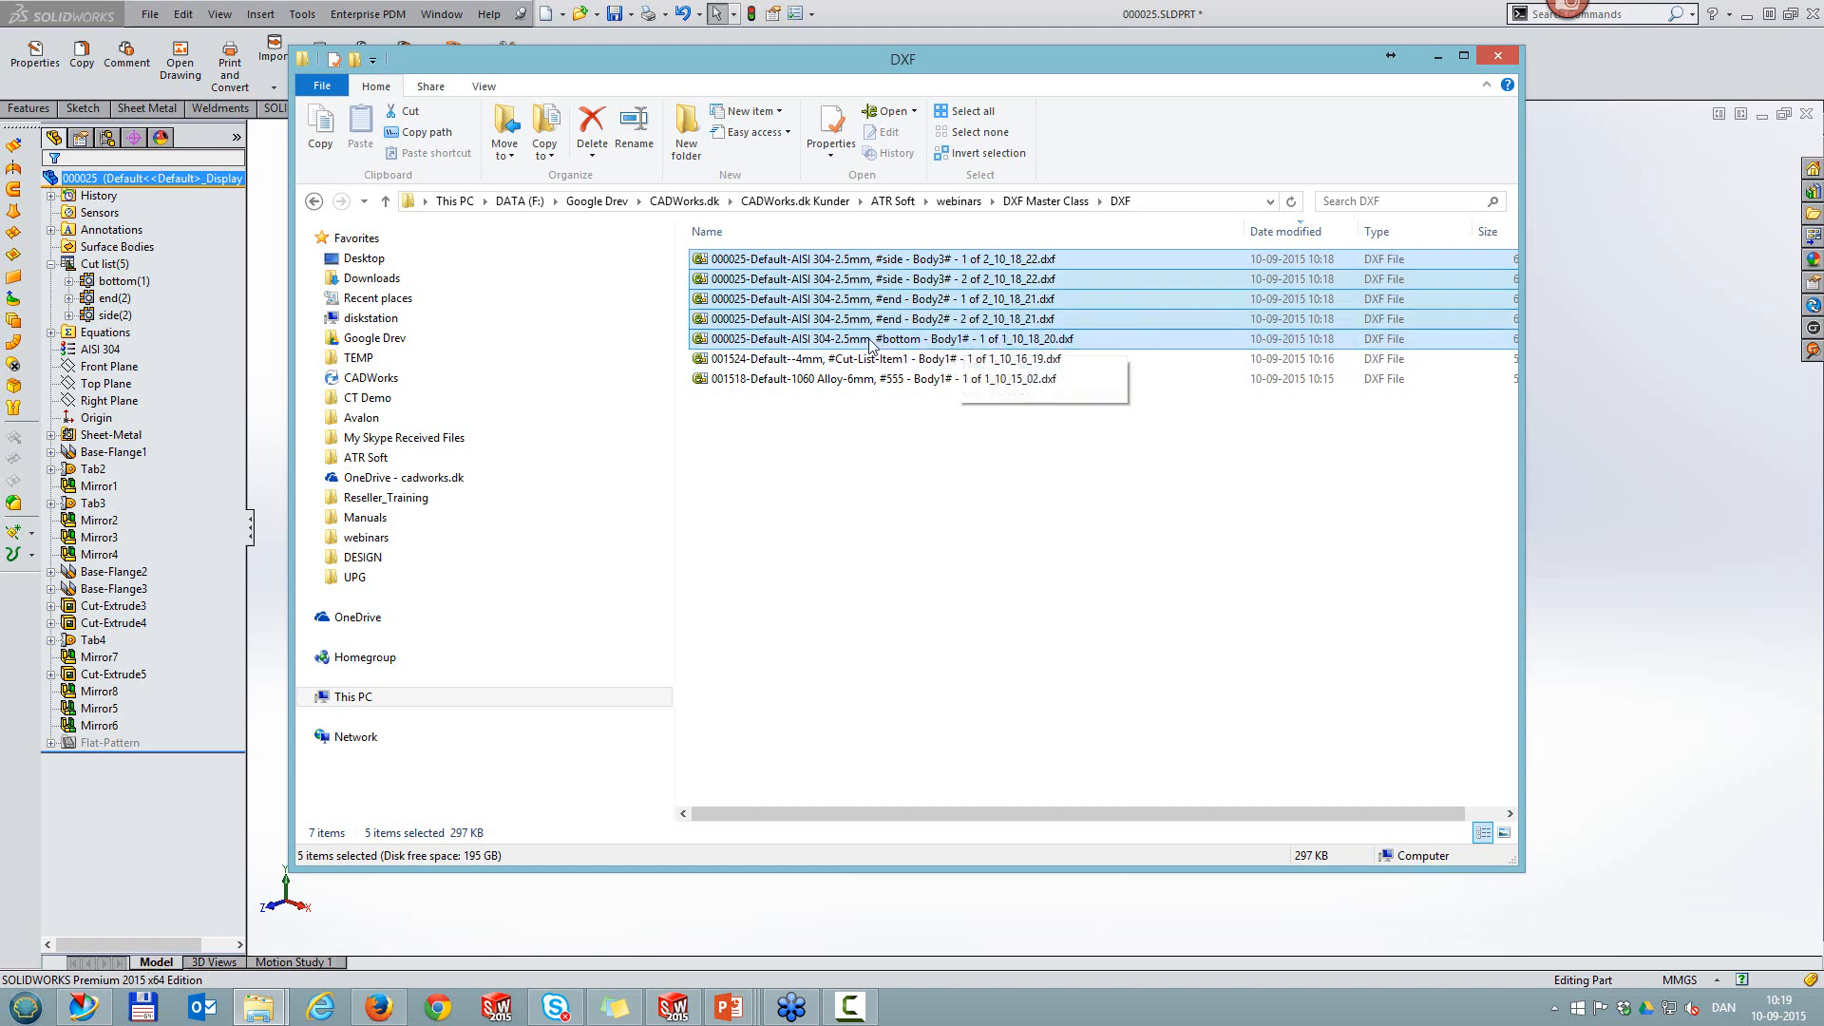
Step: View the 000025 bottom panel's DXF file in eDrawings and close the viewer
left_click(833, 344)
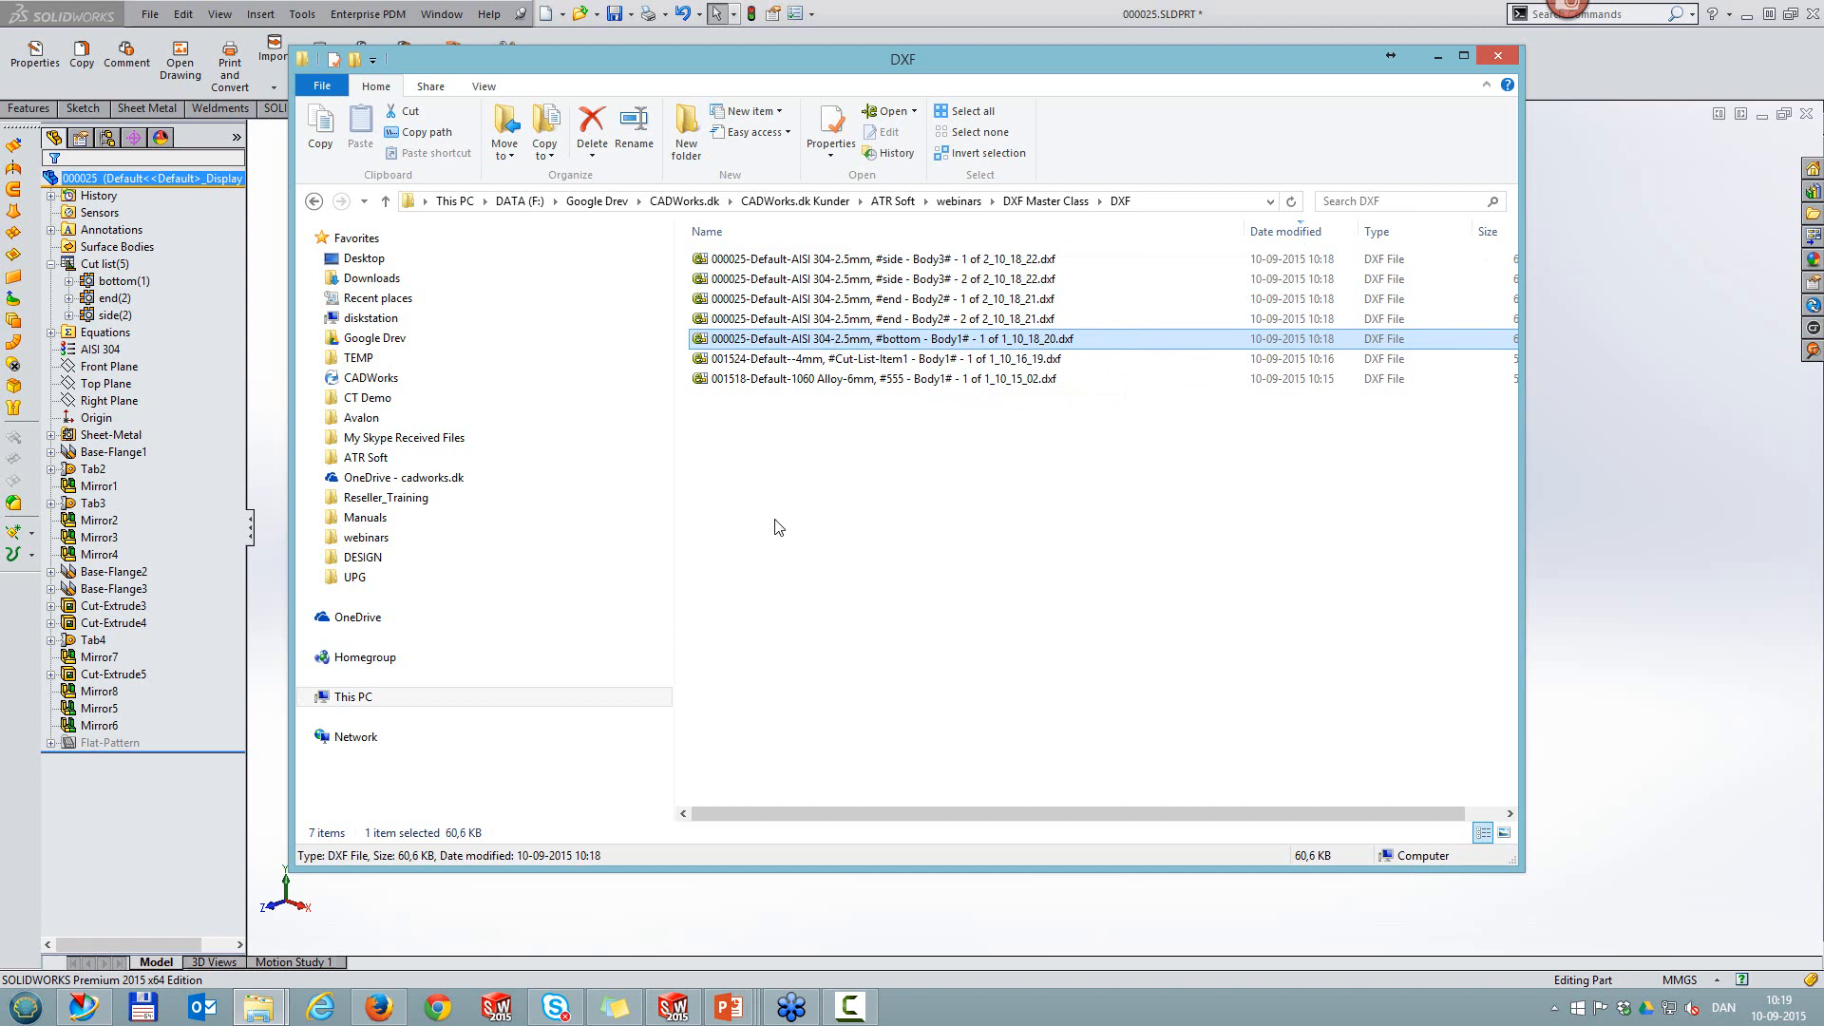
double_click(694, 341)
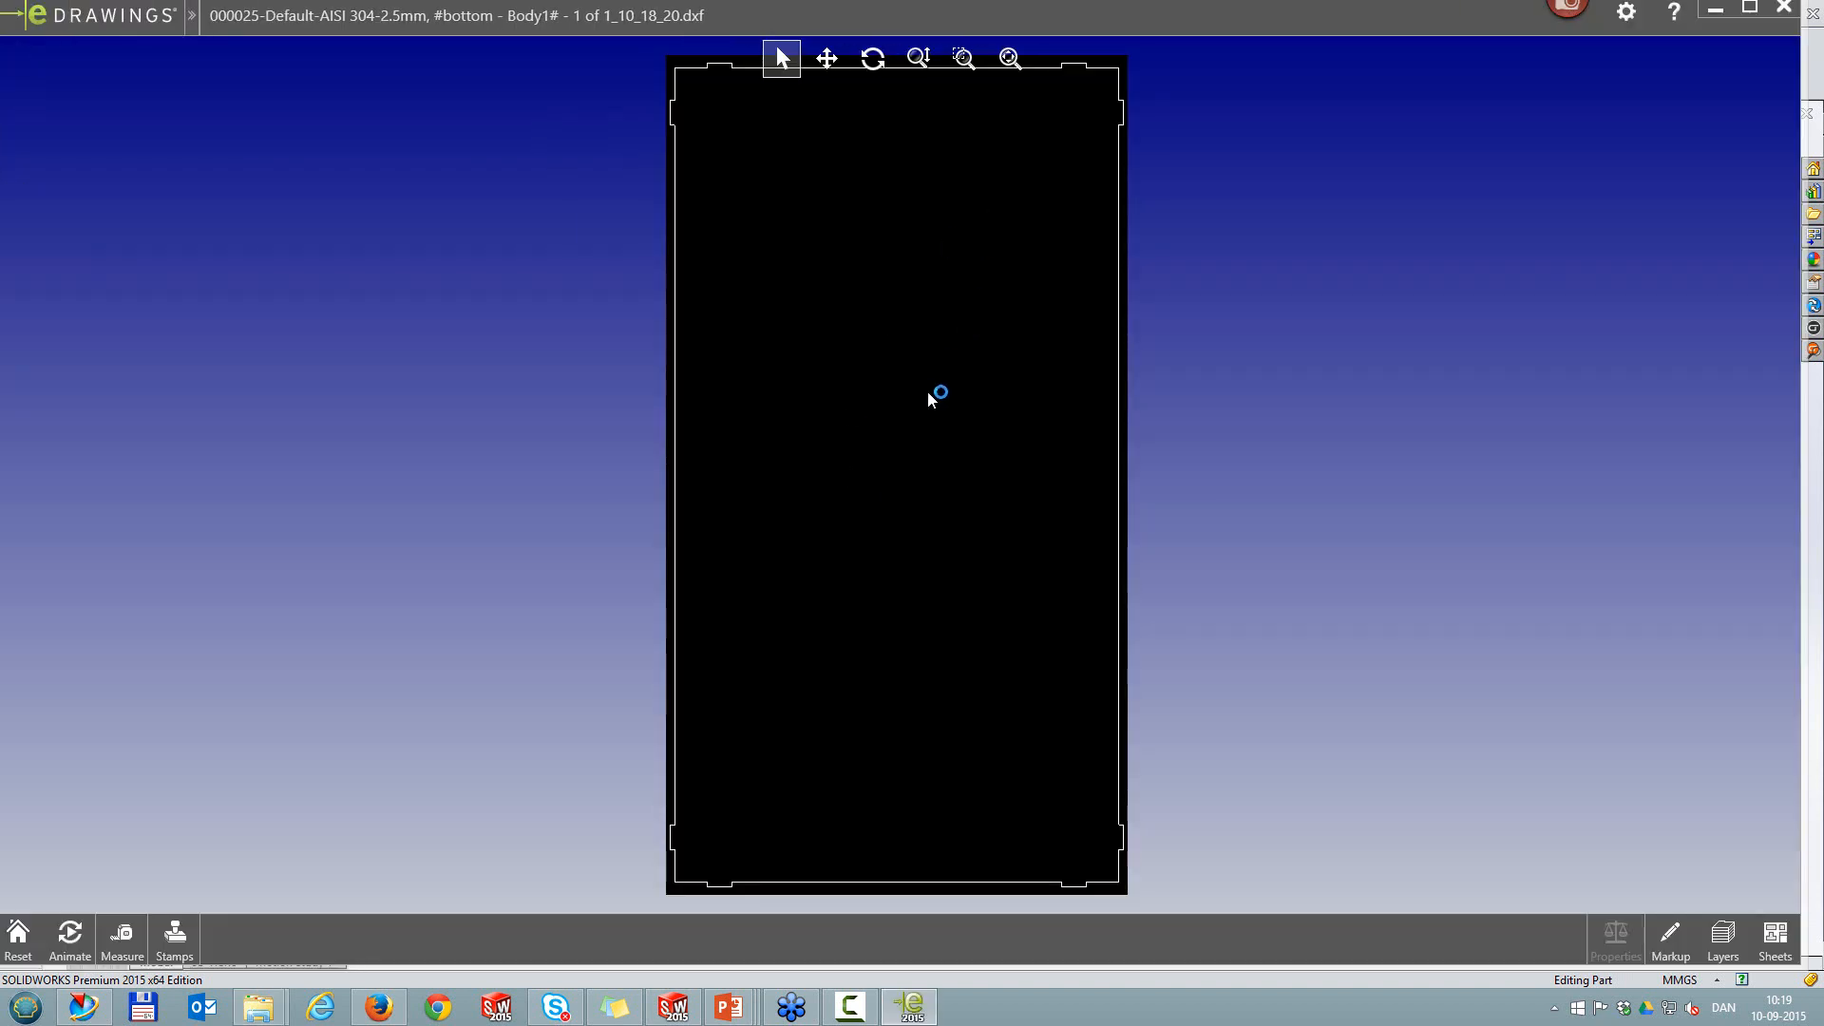
left_click(1783, 10)
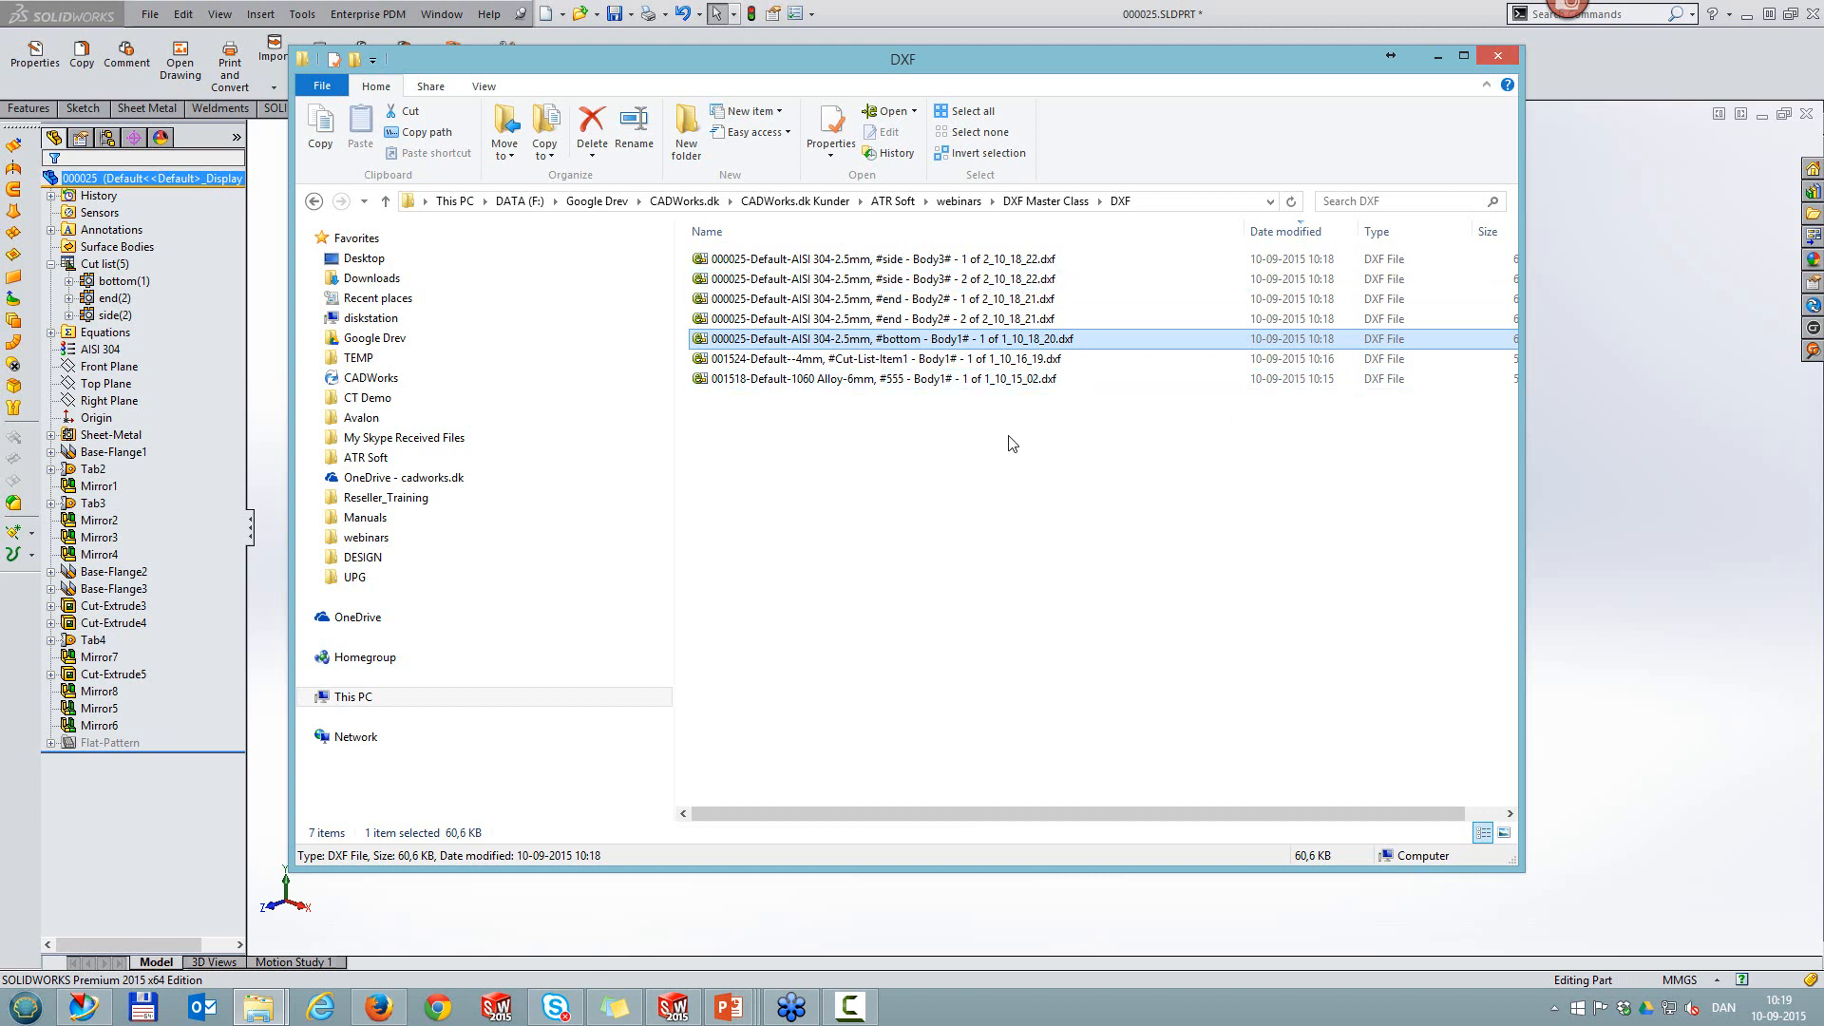
Step: Delete all files in the DXF folder and close the folder window
left_click_drag(1058, 425, 729, 261)
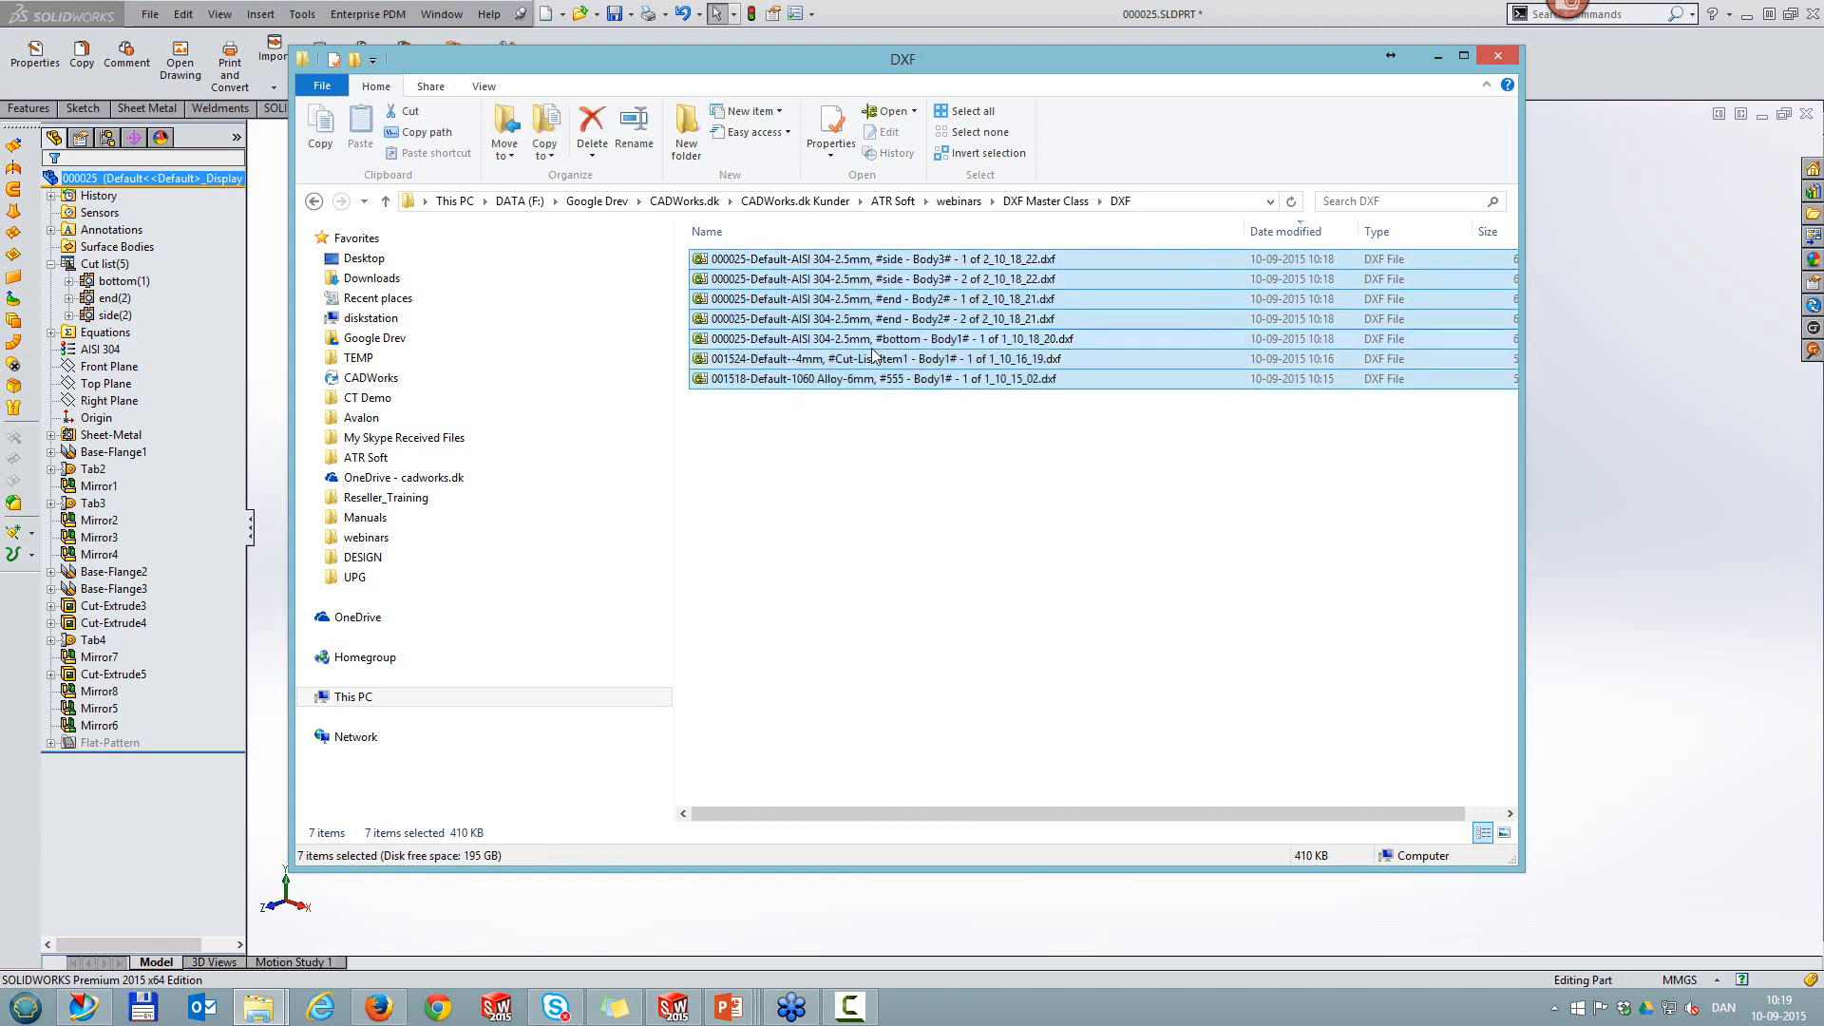
key("Delete")
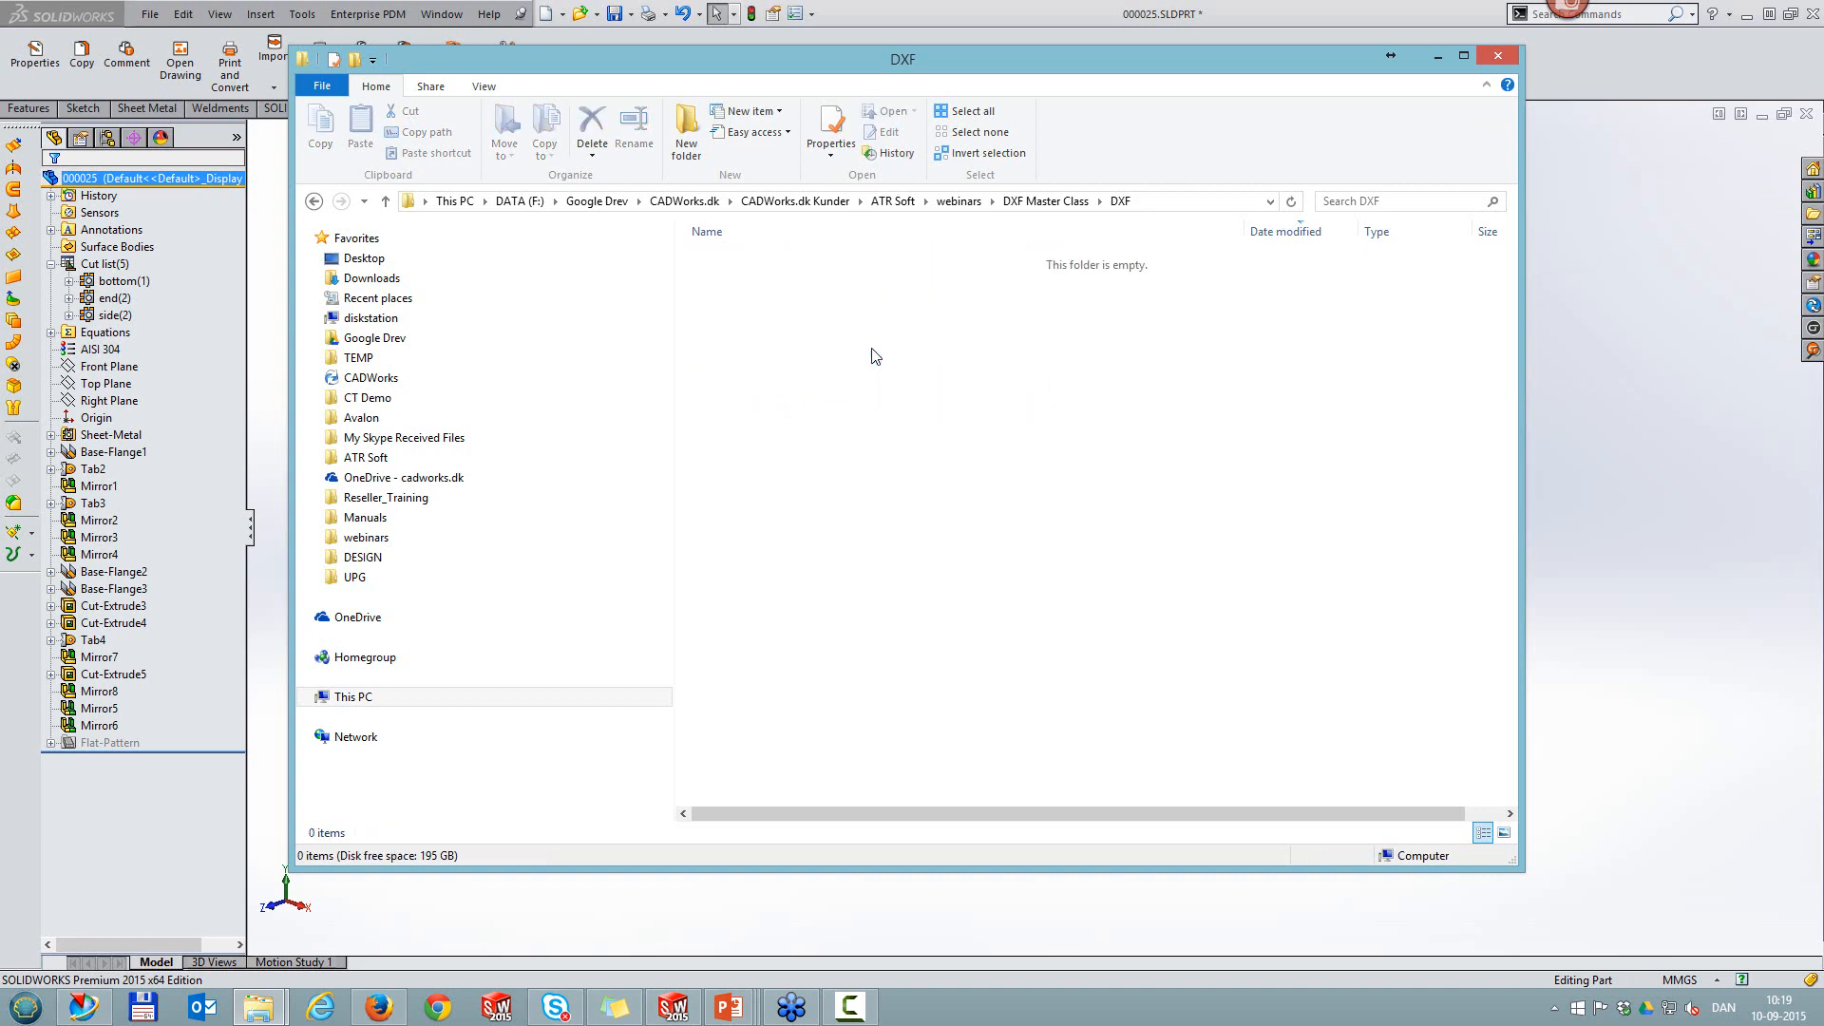
left_click(1497, 55)
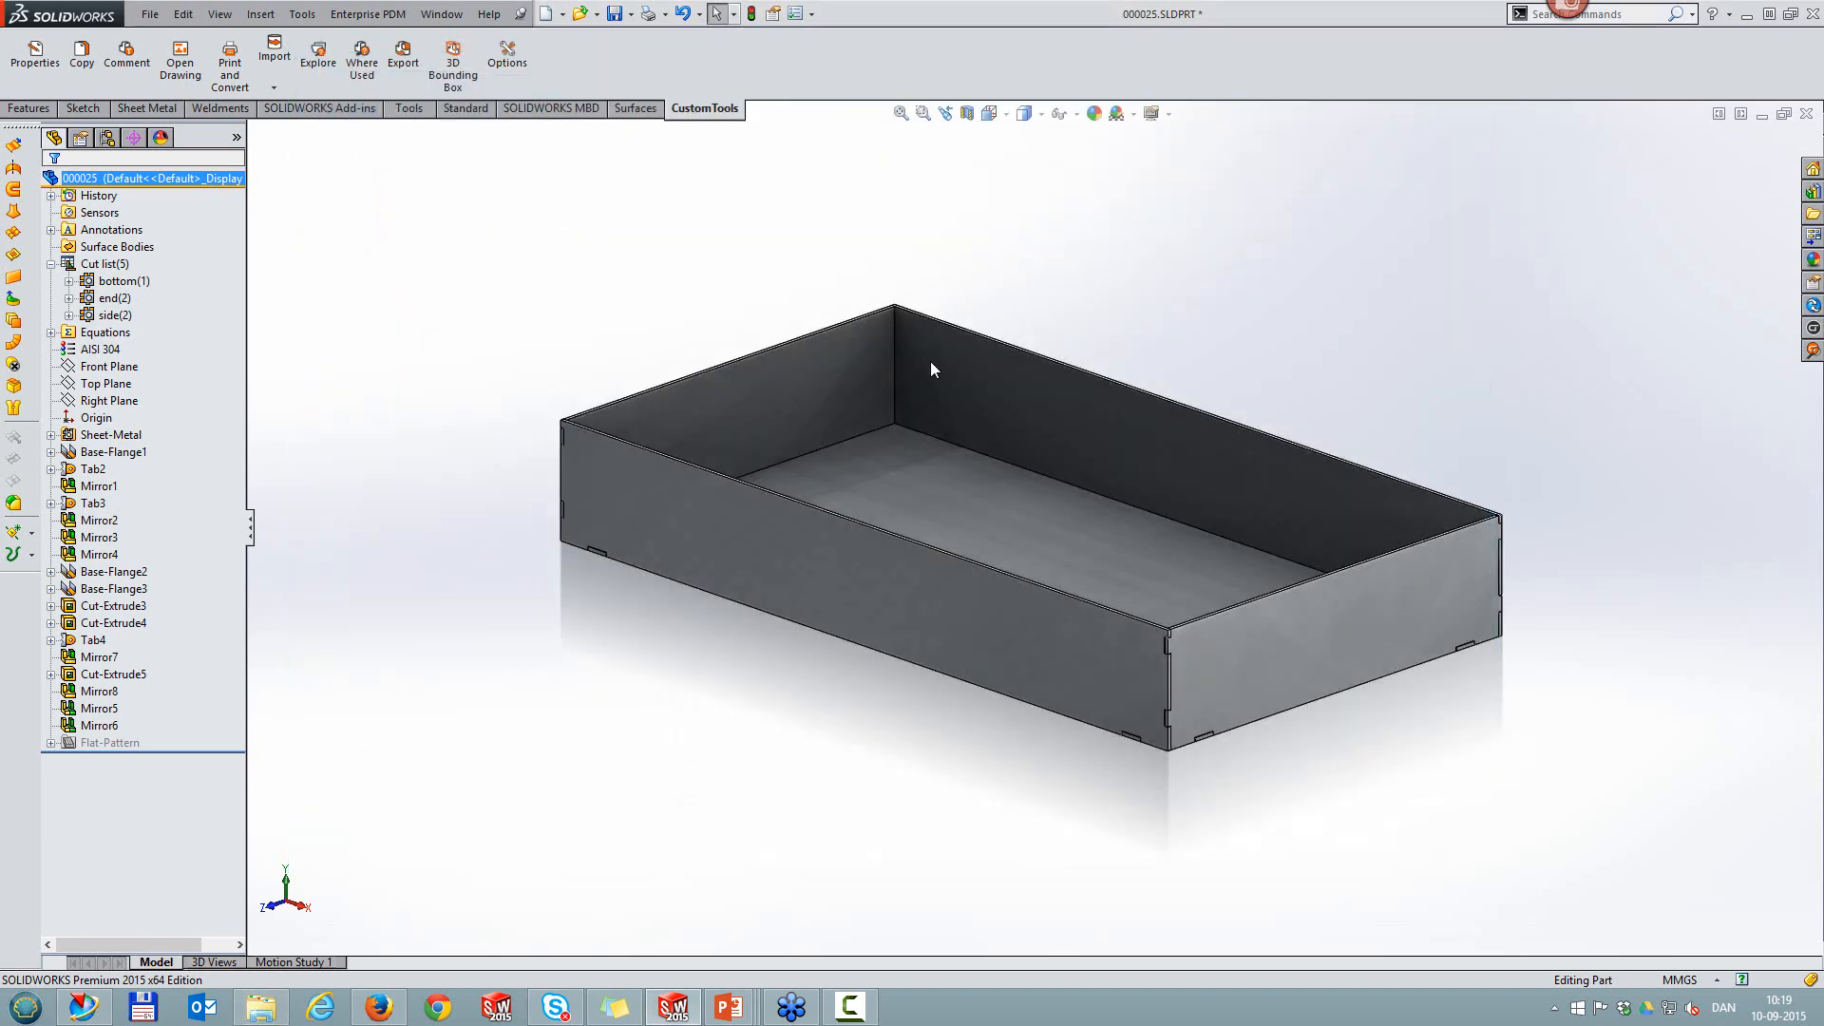
Step: Highlight the box's end, side and bottom panels one after another, and clear the selection
left_click(840, 381)
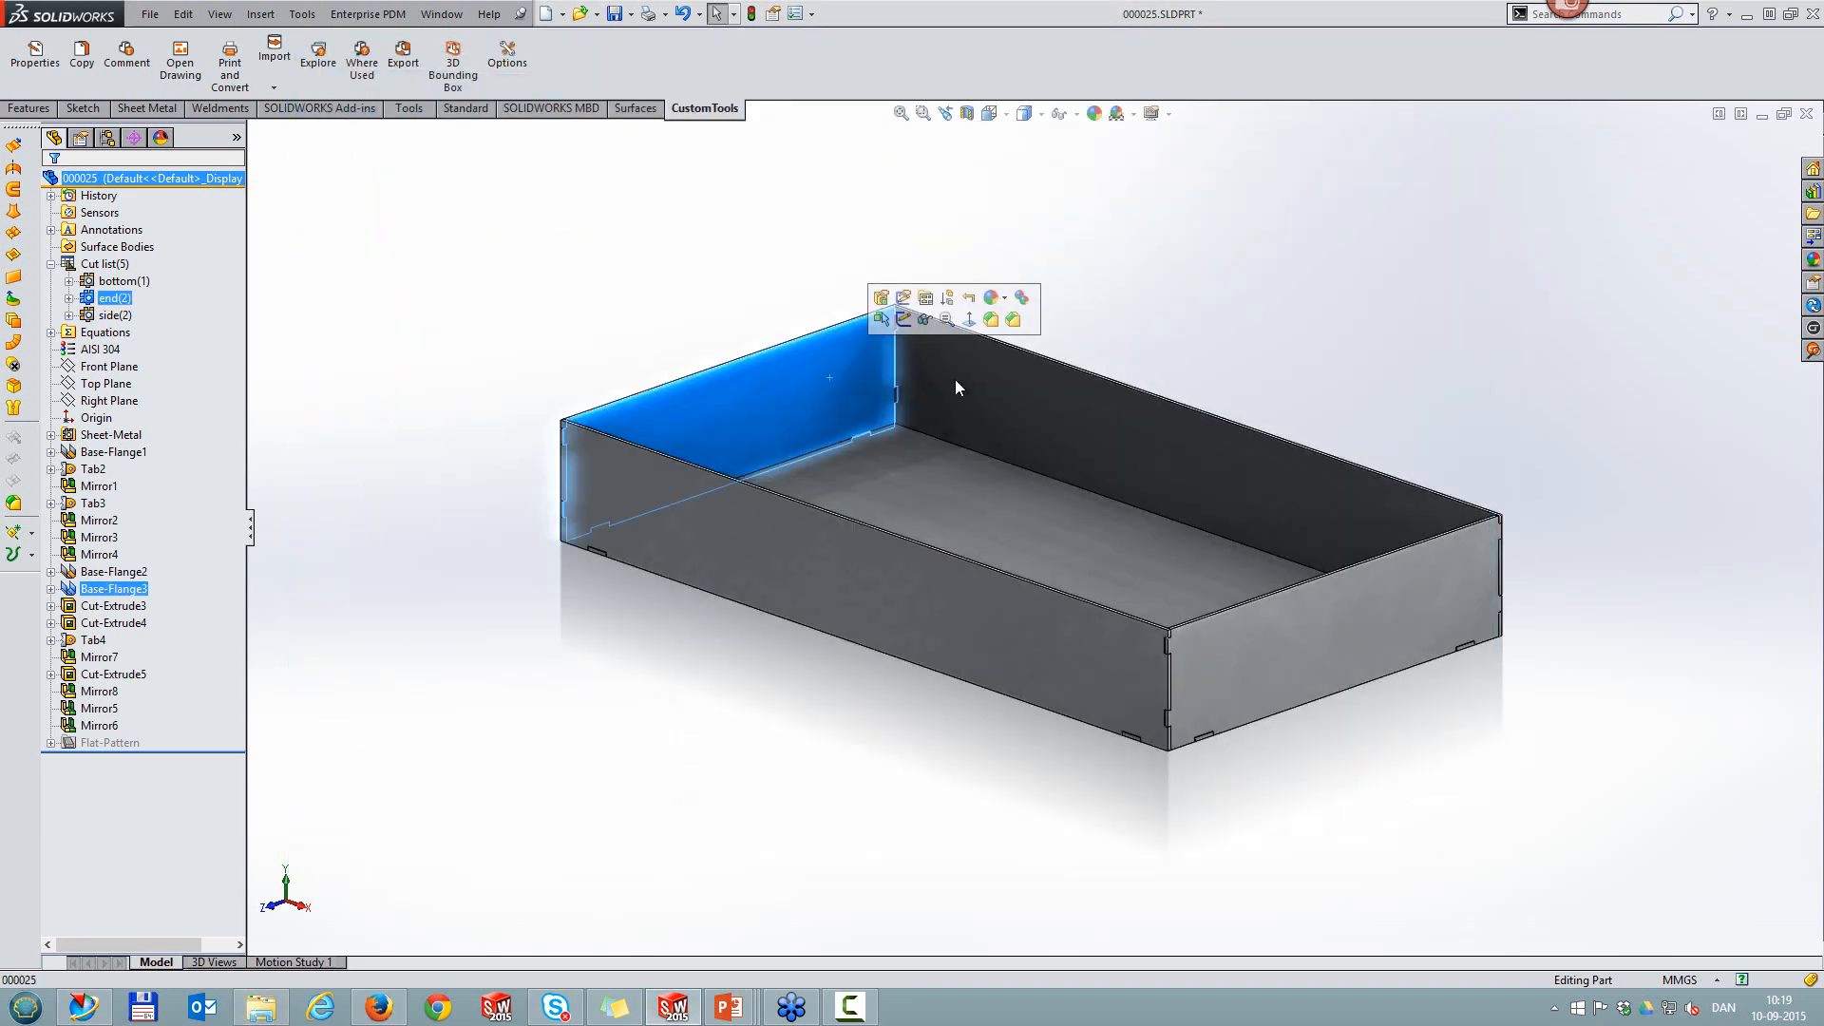
left_click(955, 380)
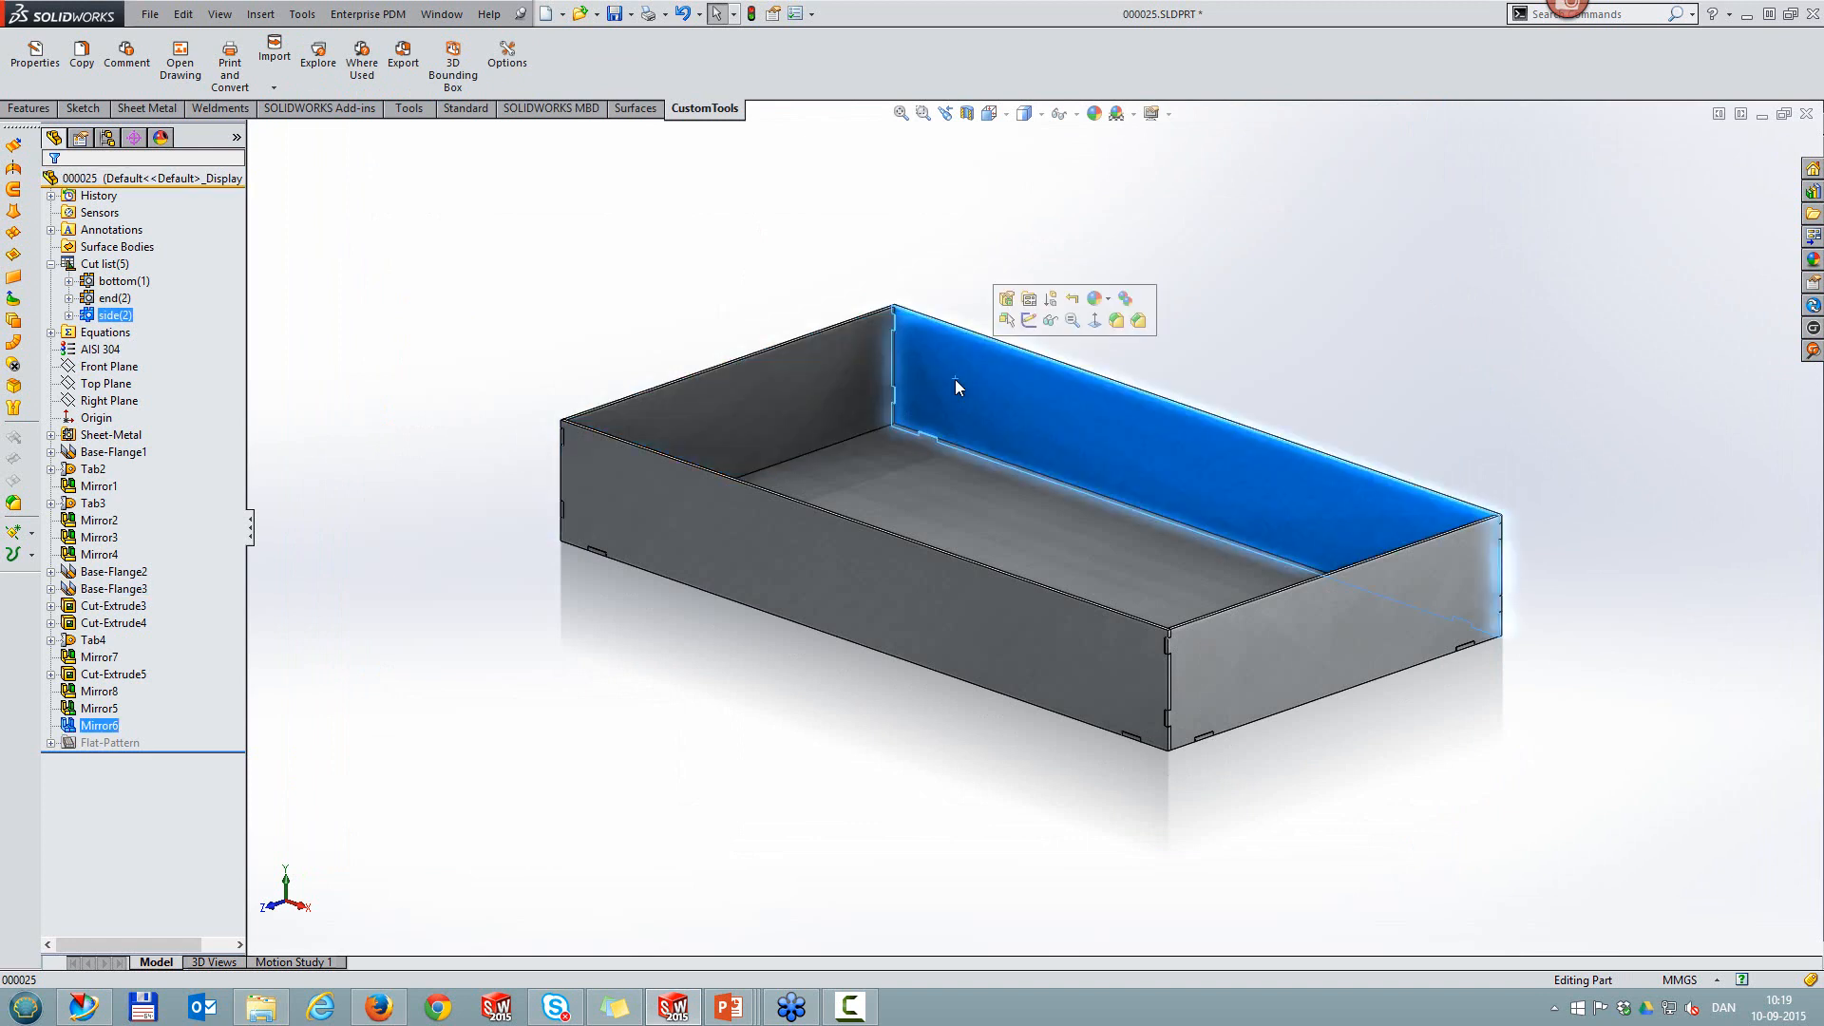
left_click(931, 476)
left_click(727, 285)
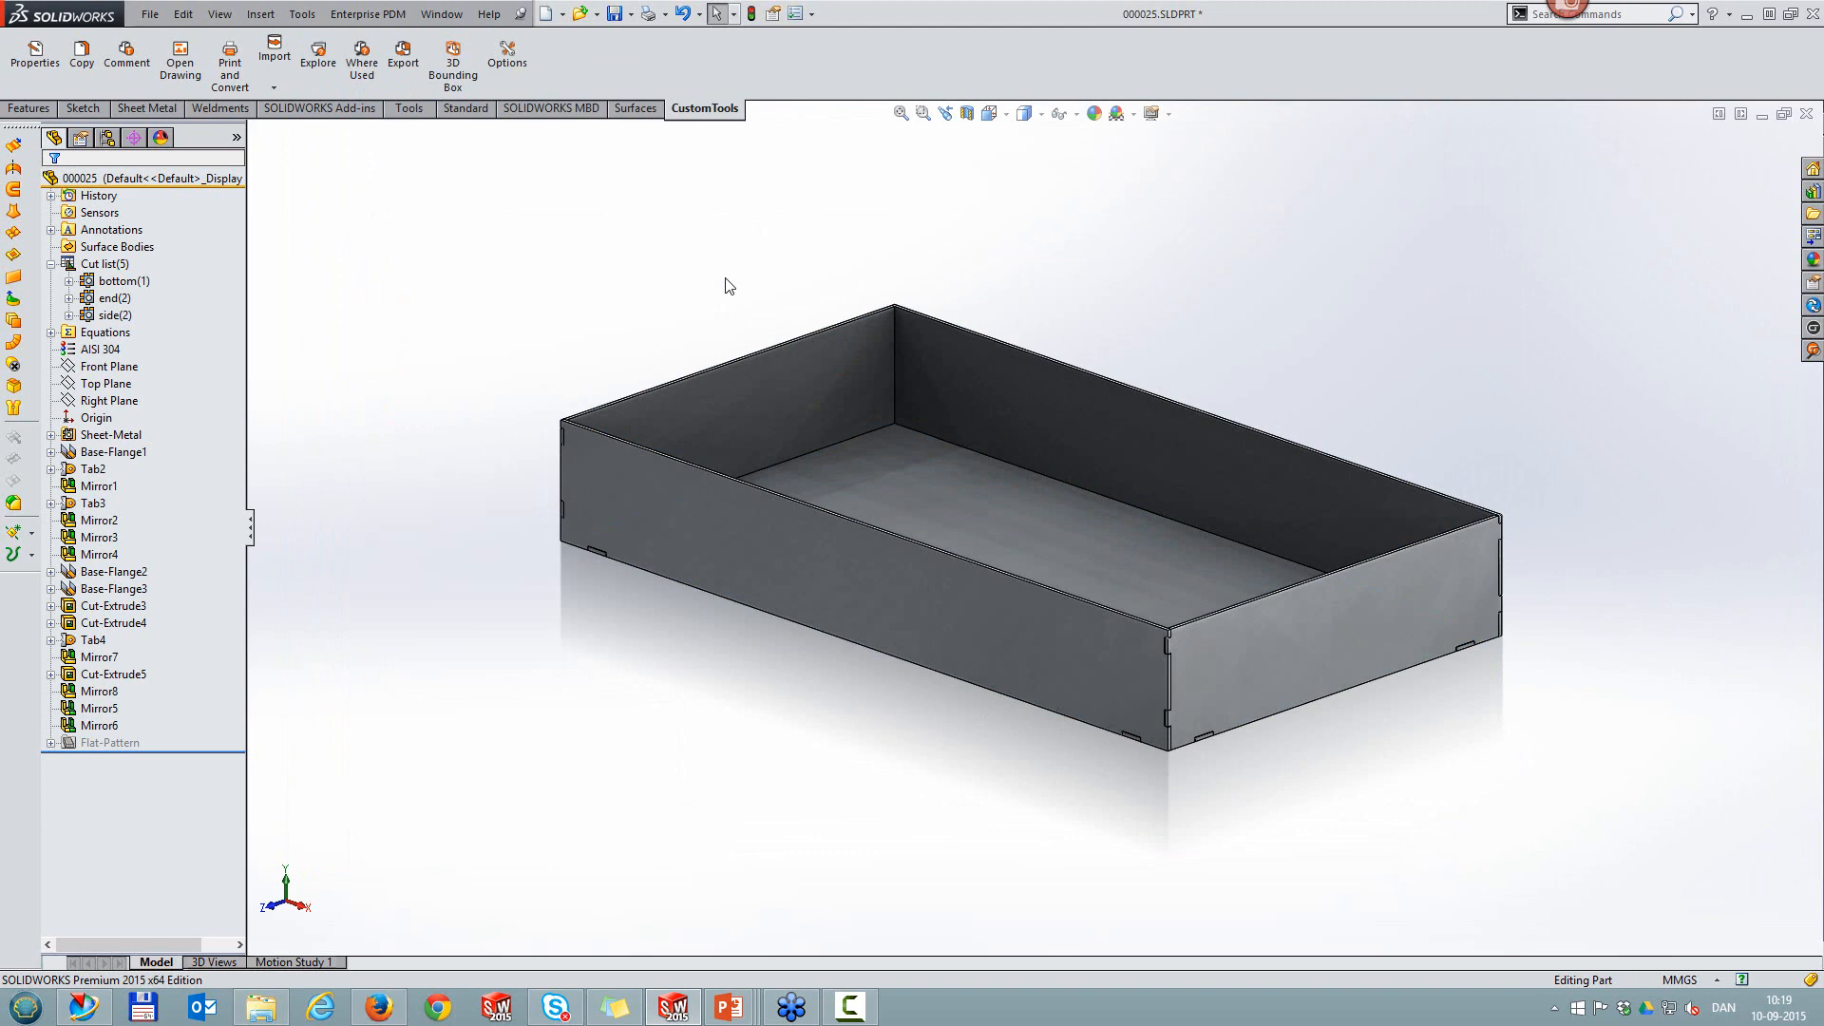
Step: Batch convert 000025.SLDPRT with the CustomTools conversion rule DXF_EXPORT
left_click(229, 59)
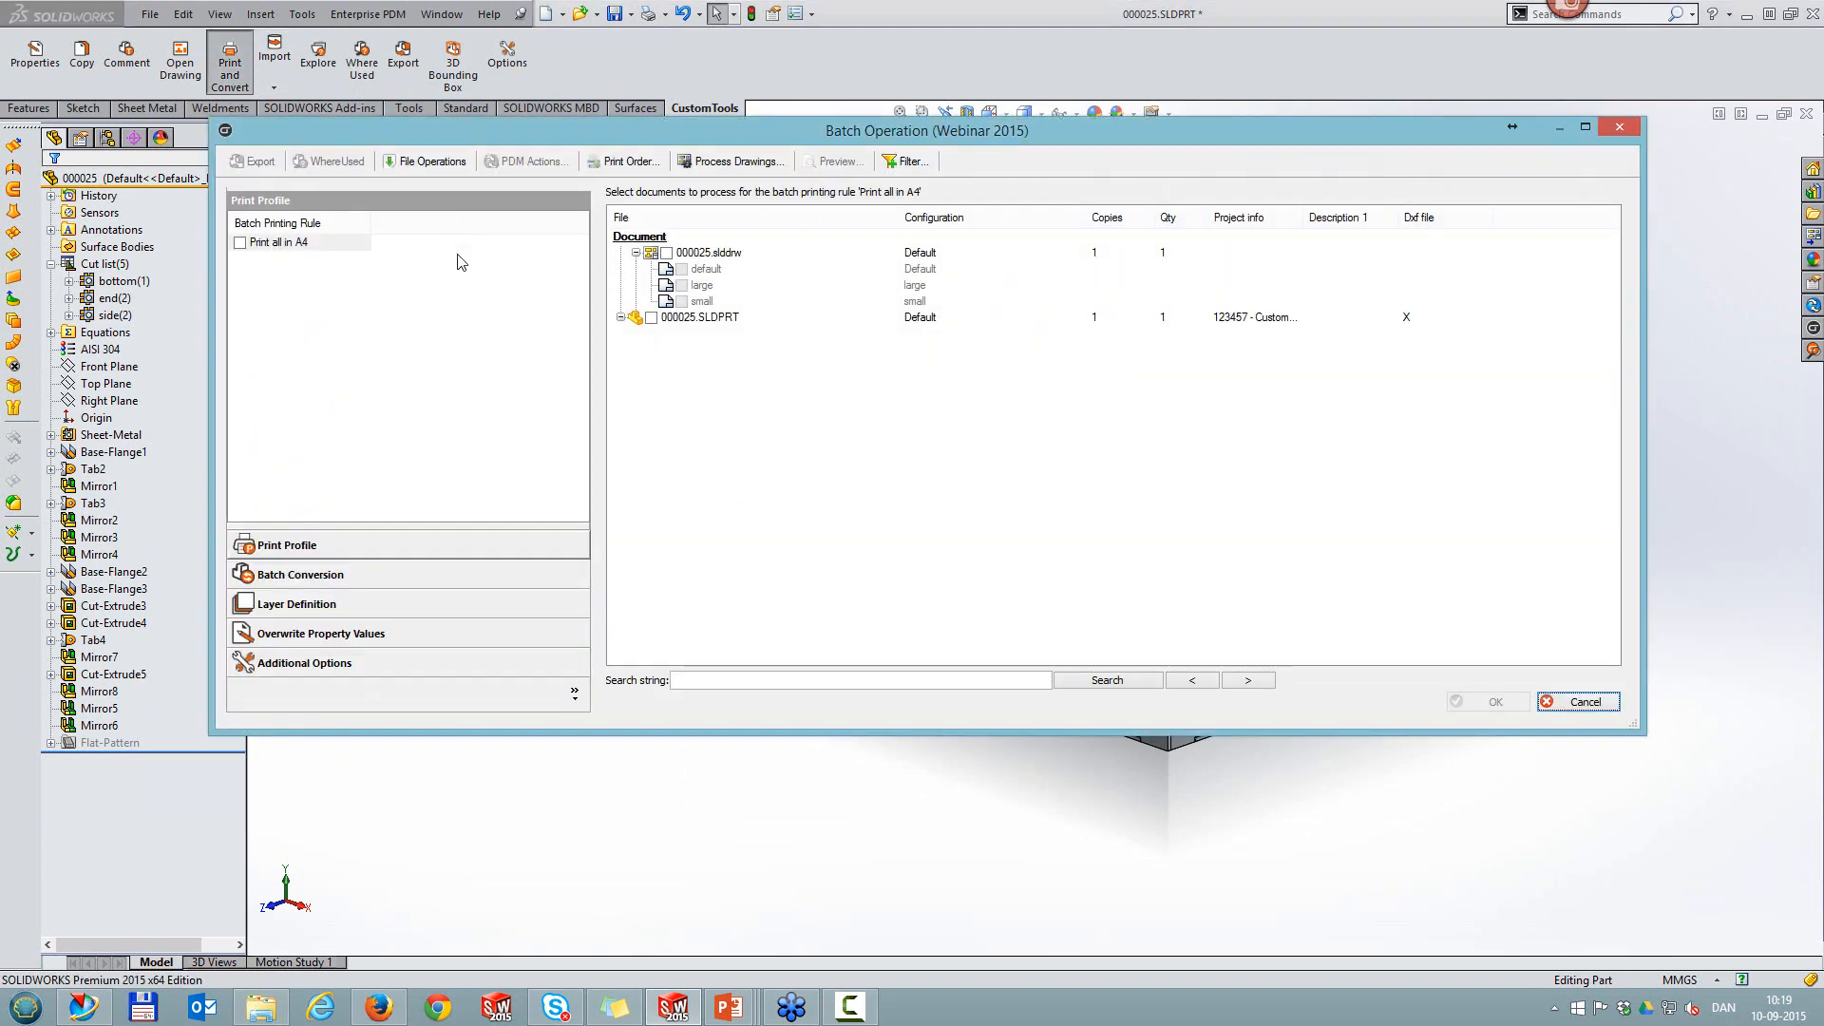
left_click(318, 570)
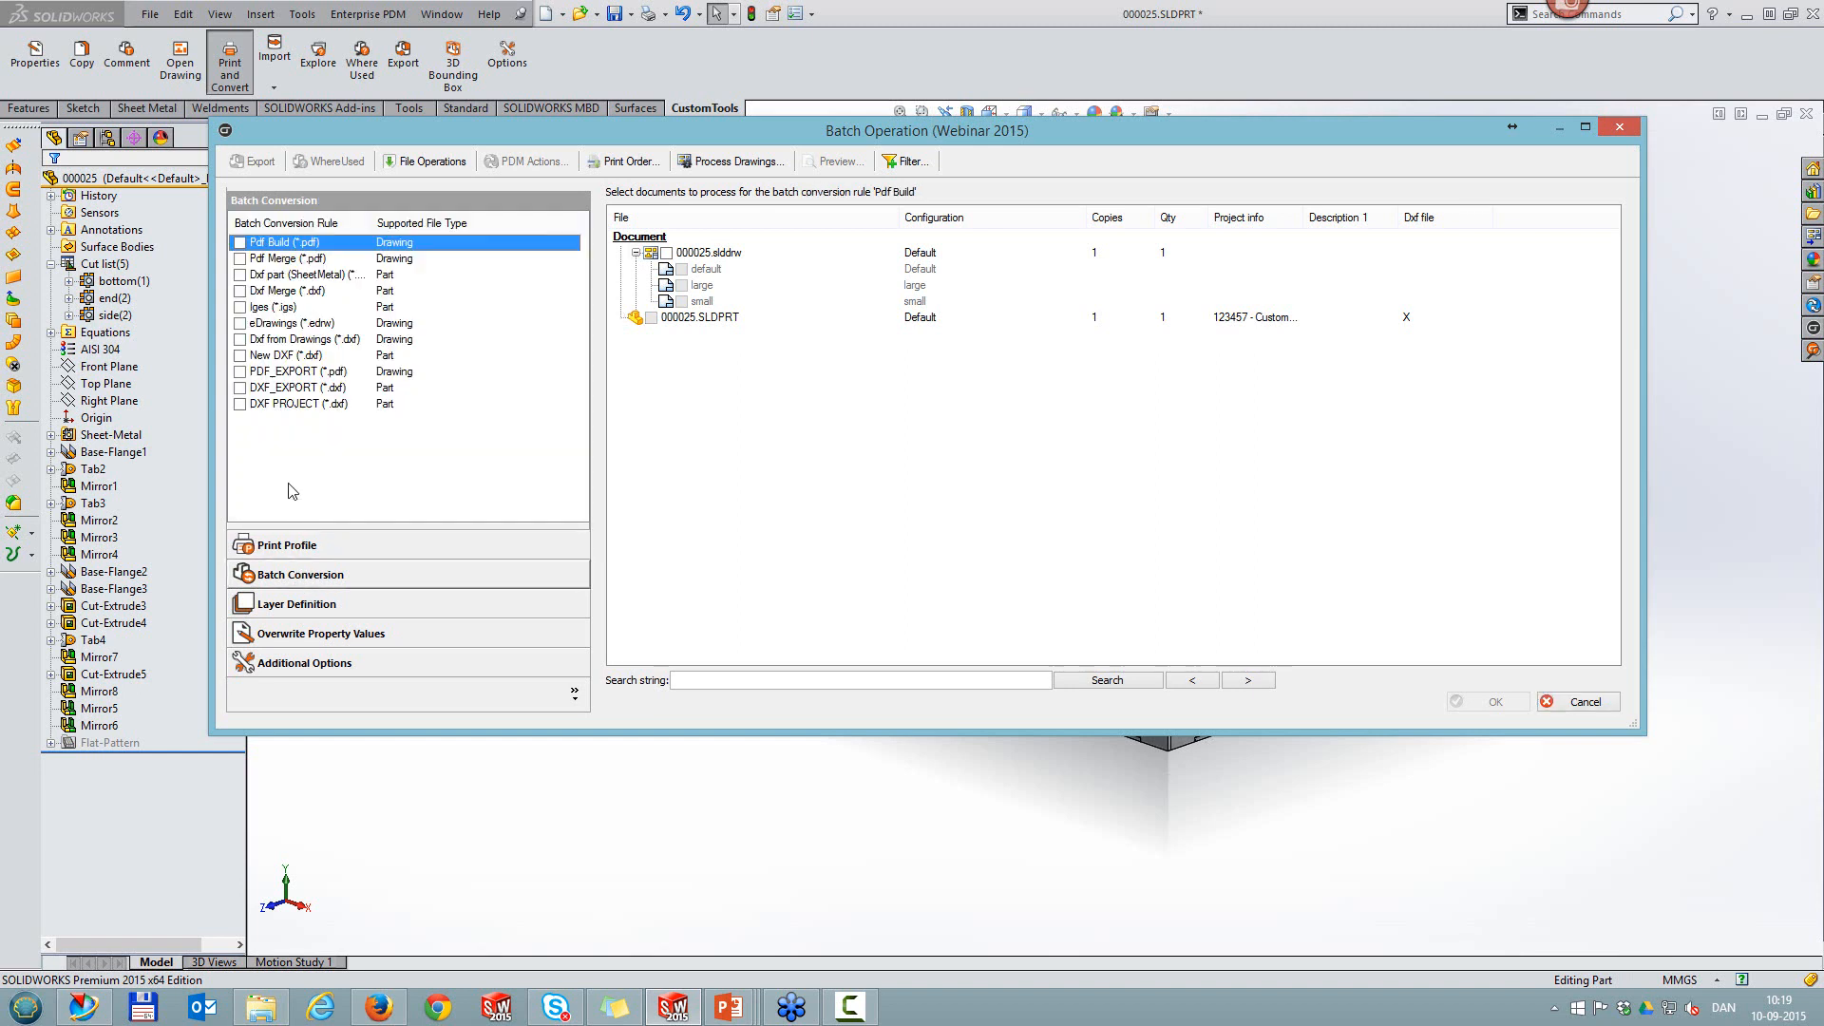
left_click(240, 387)
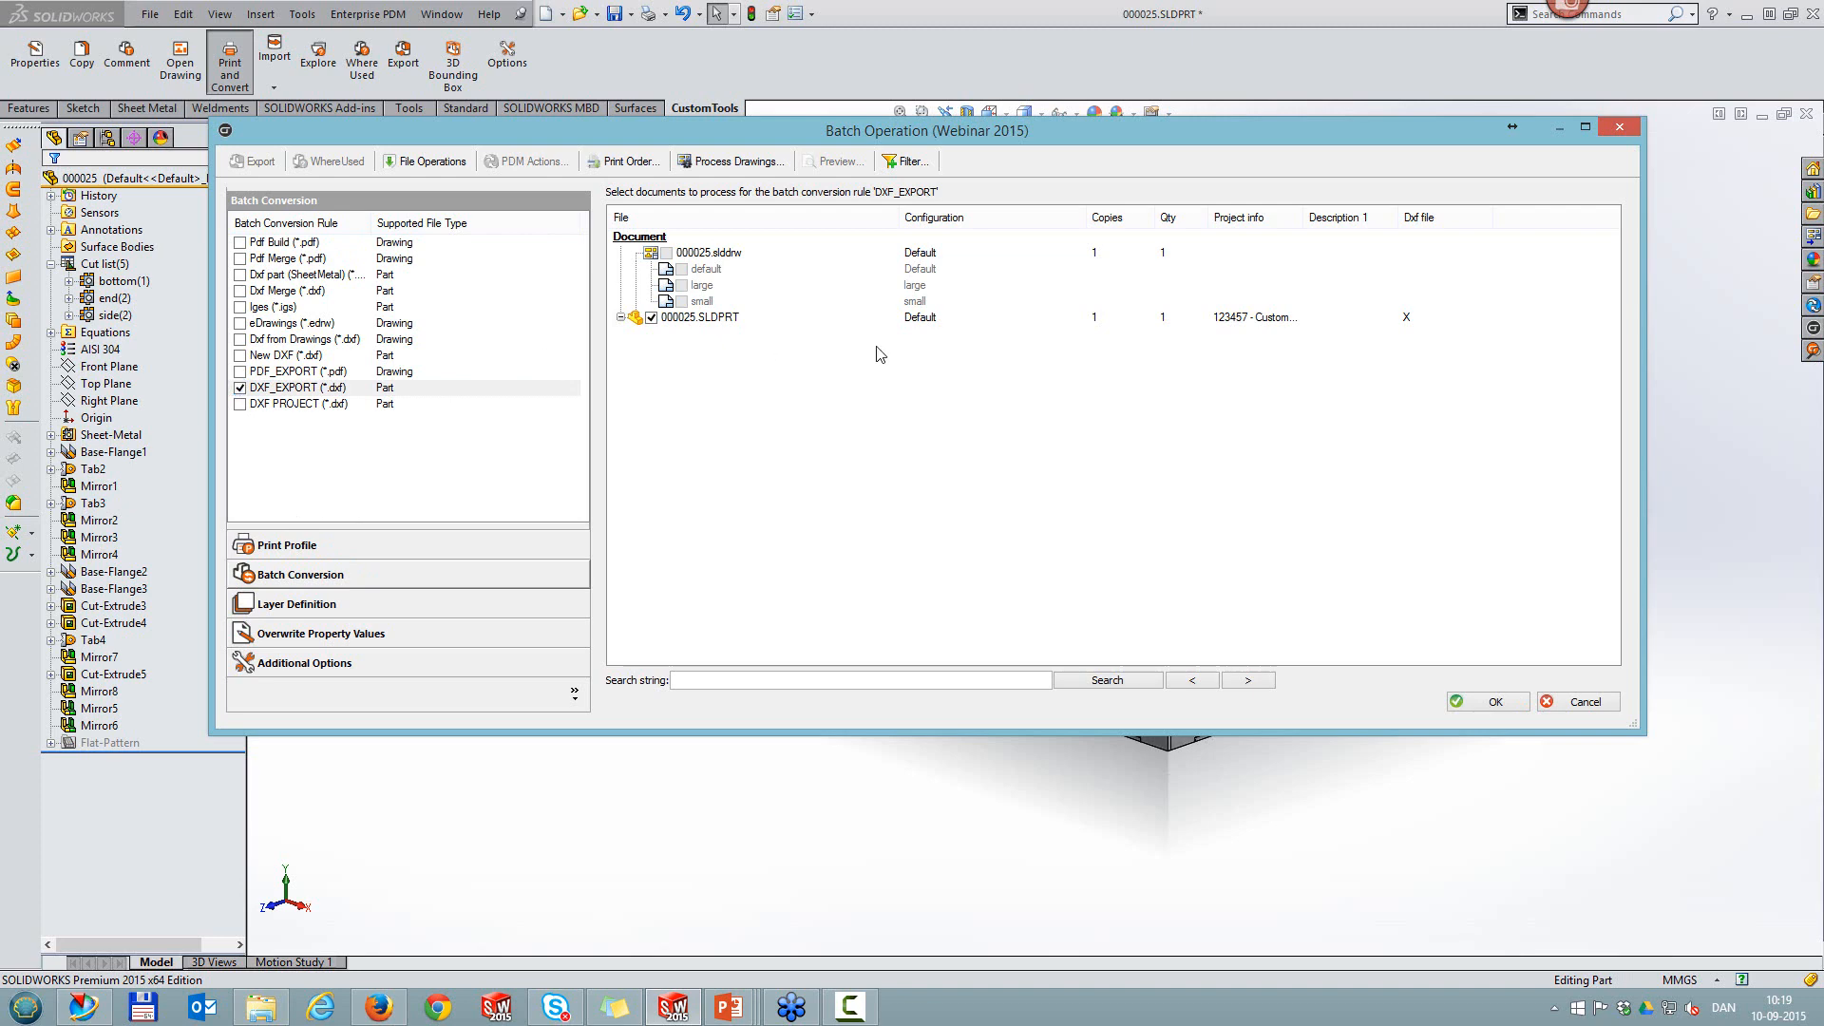
left_click(1489, 700)
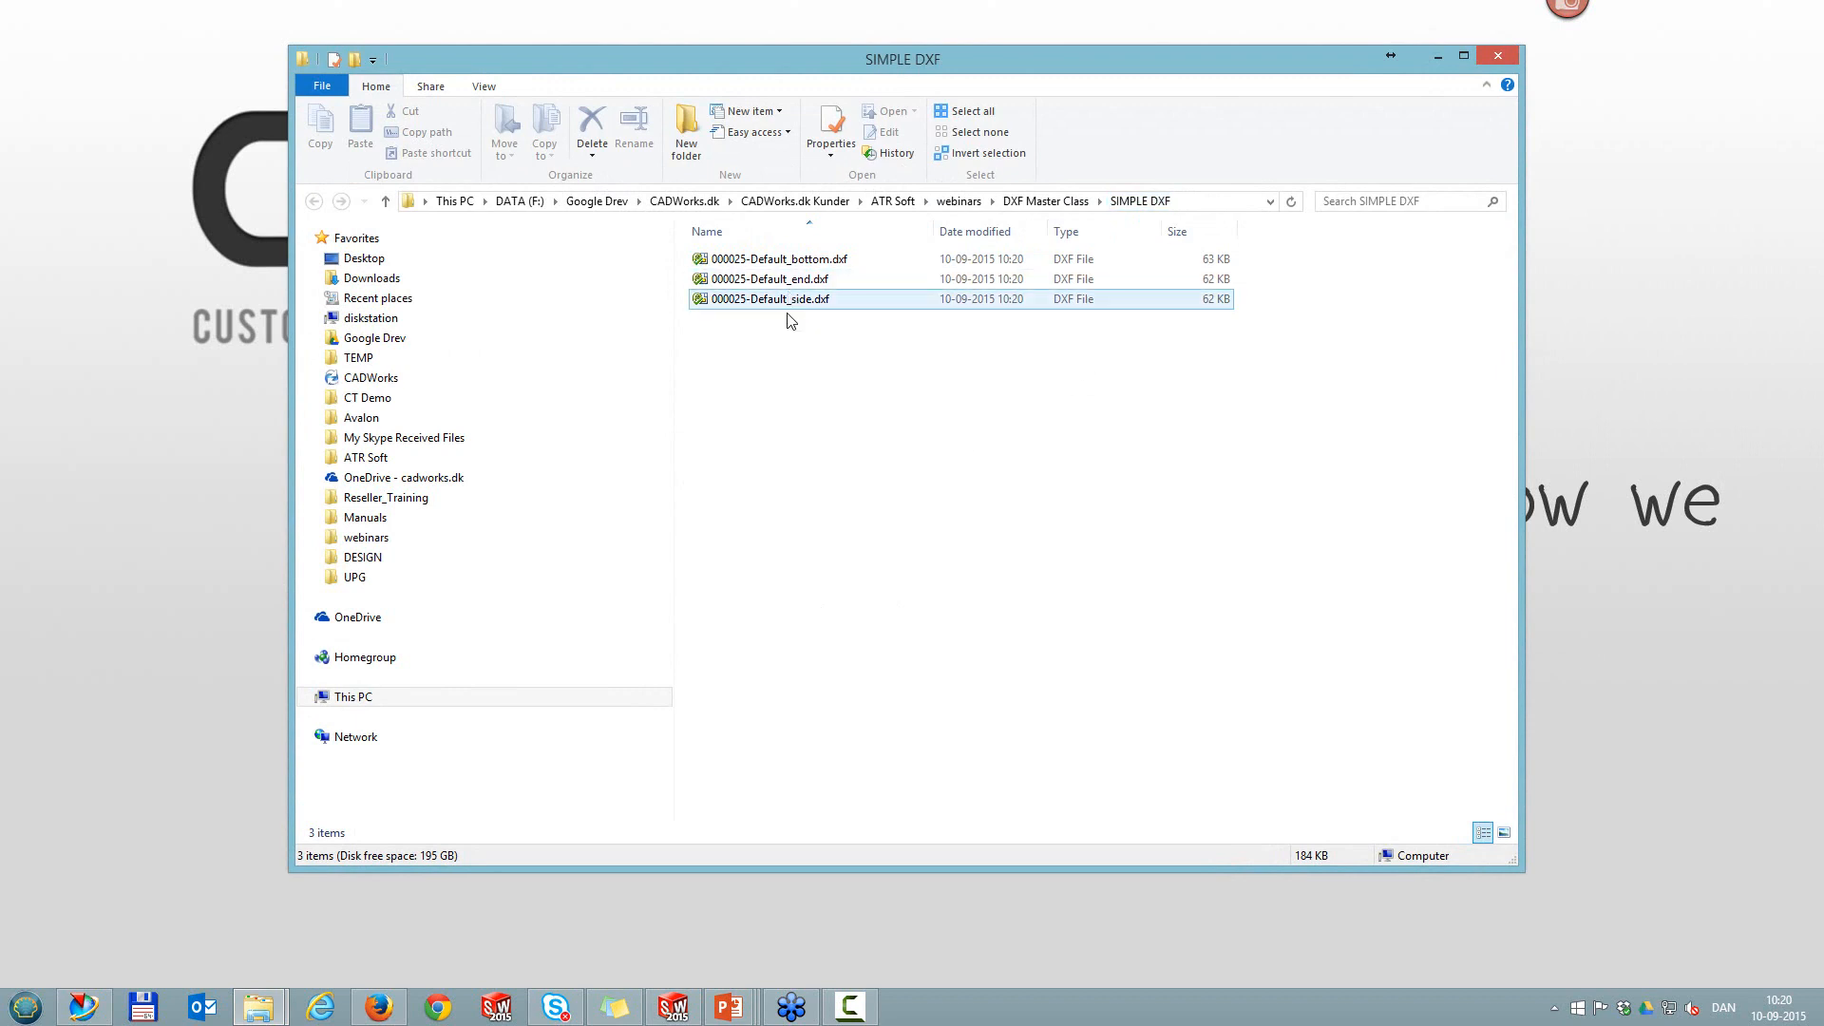
Step: Review 000025-Default_end.dxf in eDrawings, and delete the bottom, end and side DXF files from the SIMPLE DXF folder
left_click(742, 285)
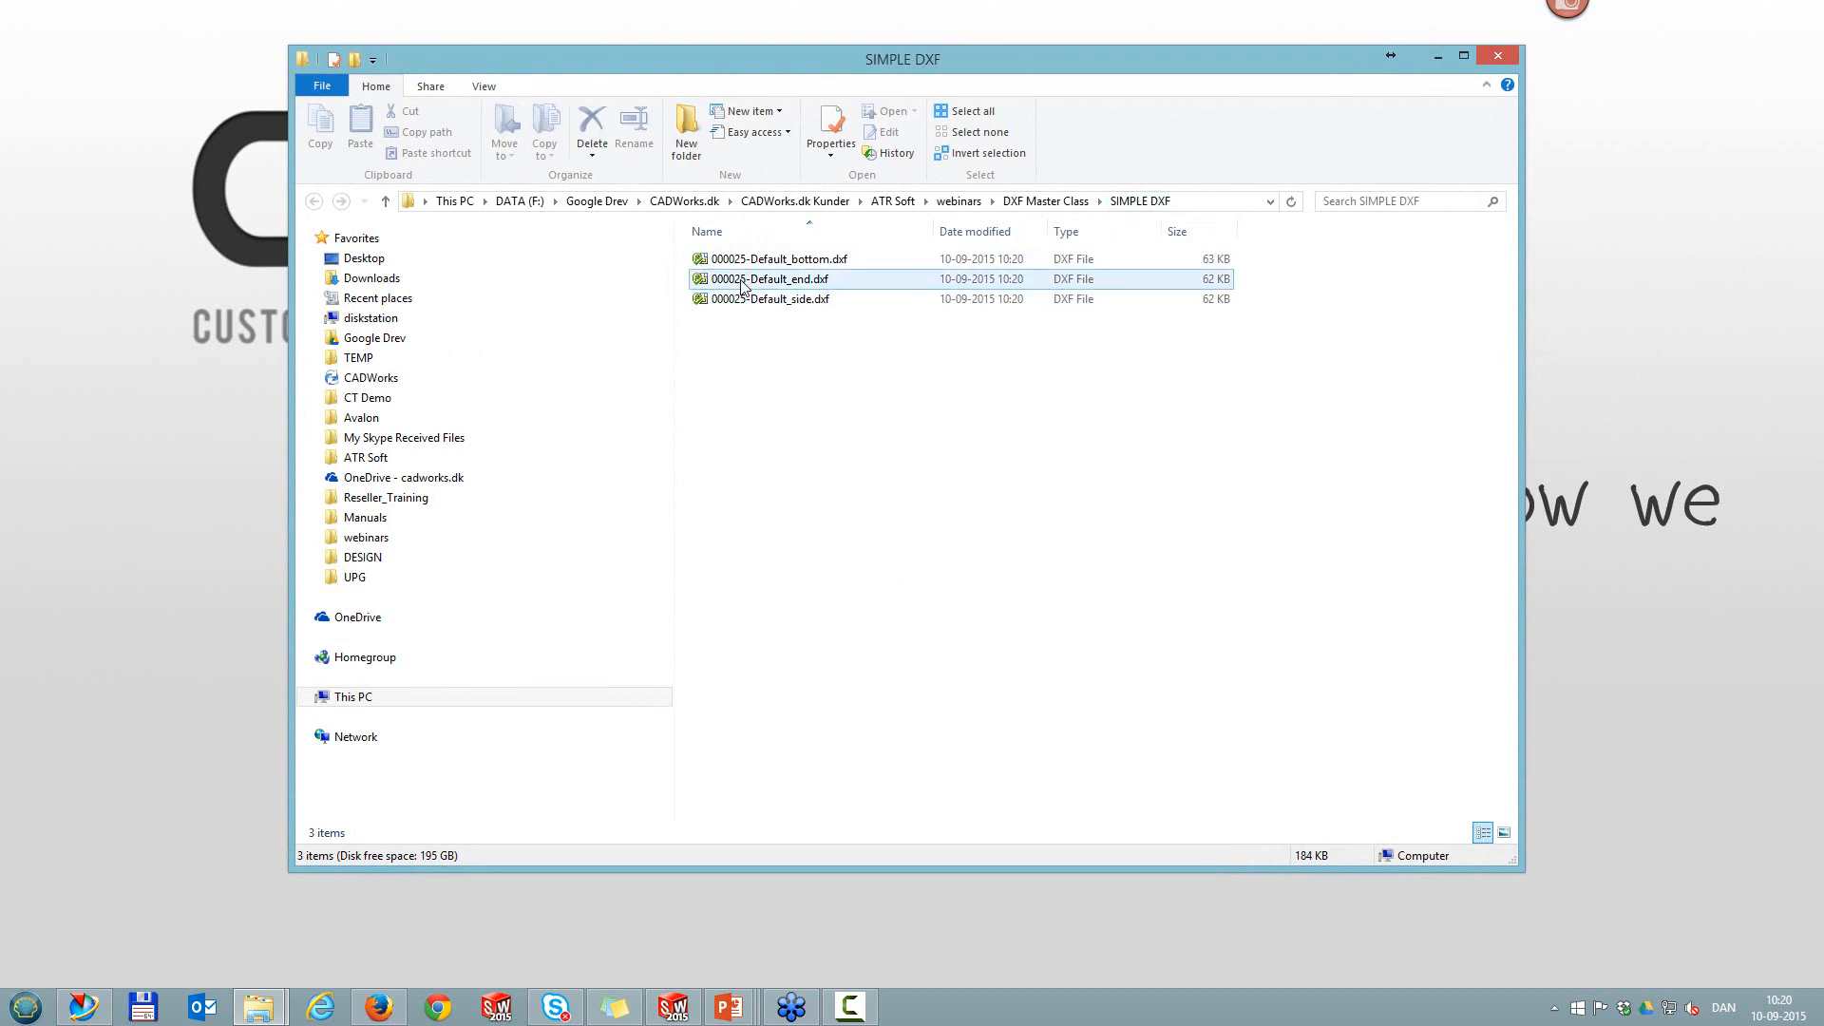
double_click(742, 281)
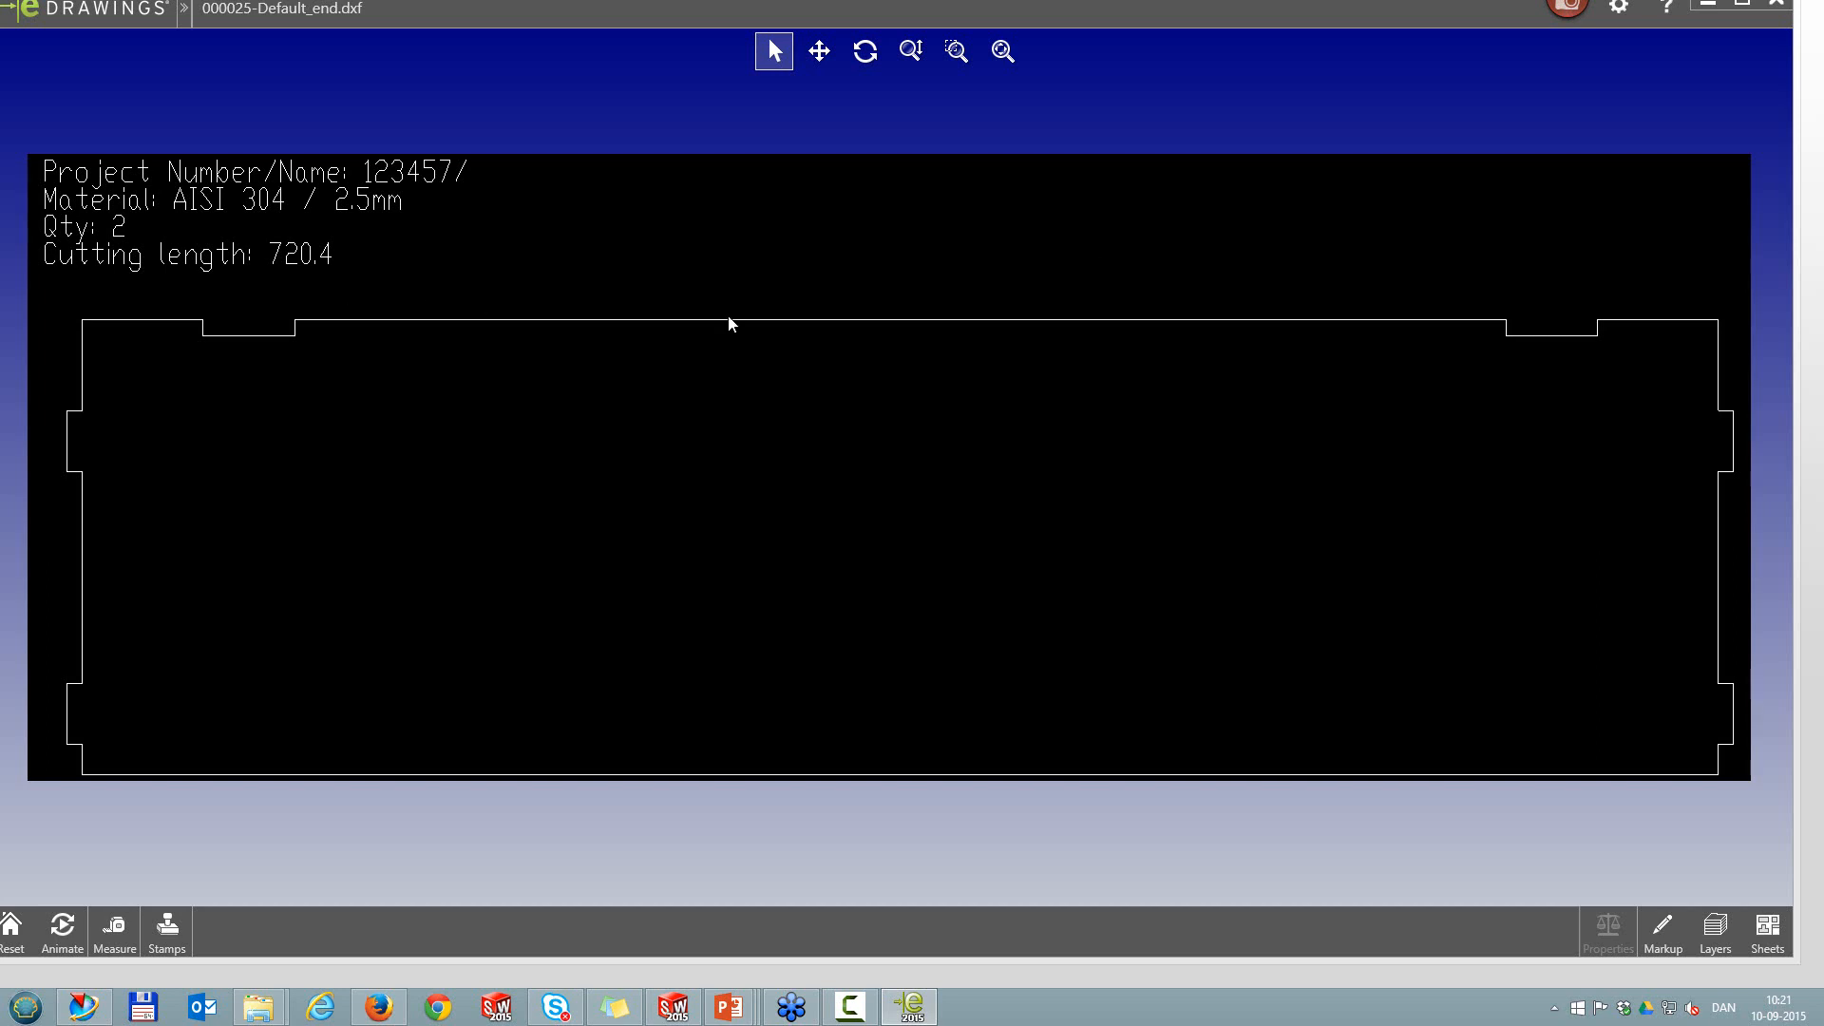
left_click(1777, 4)
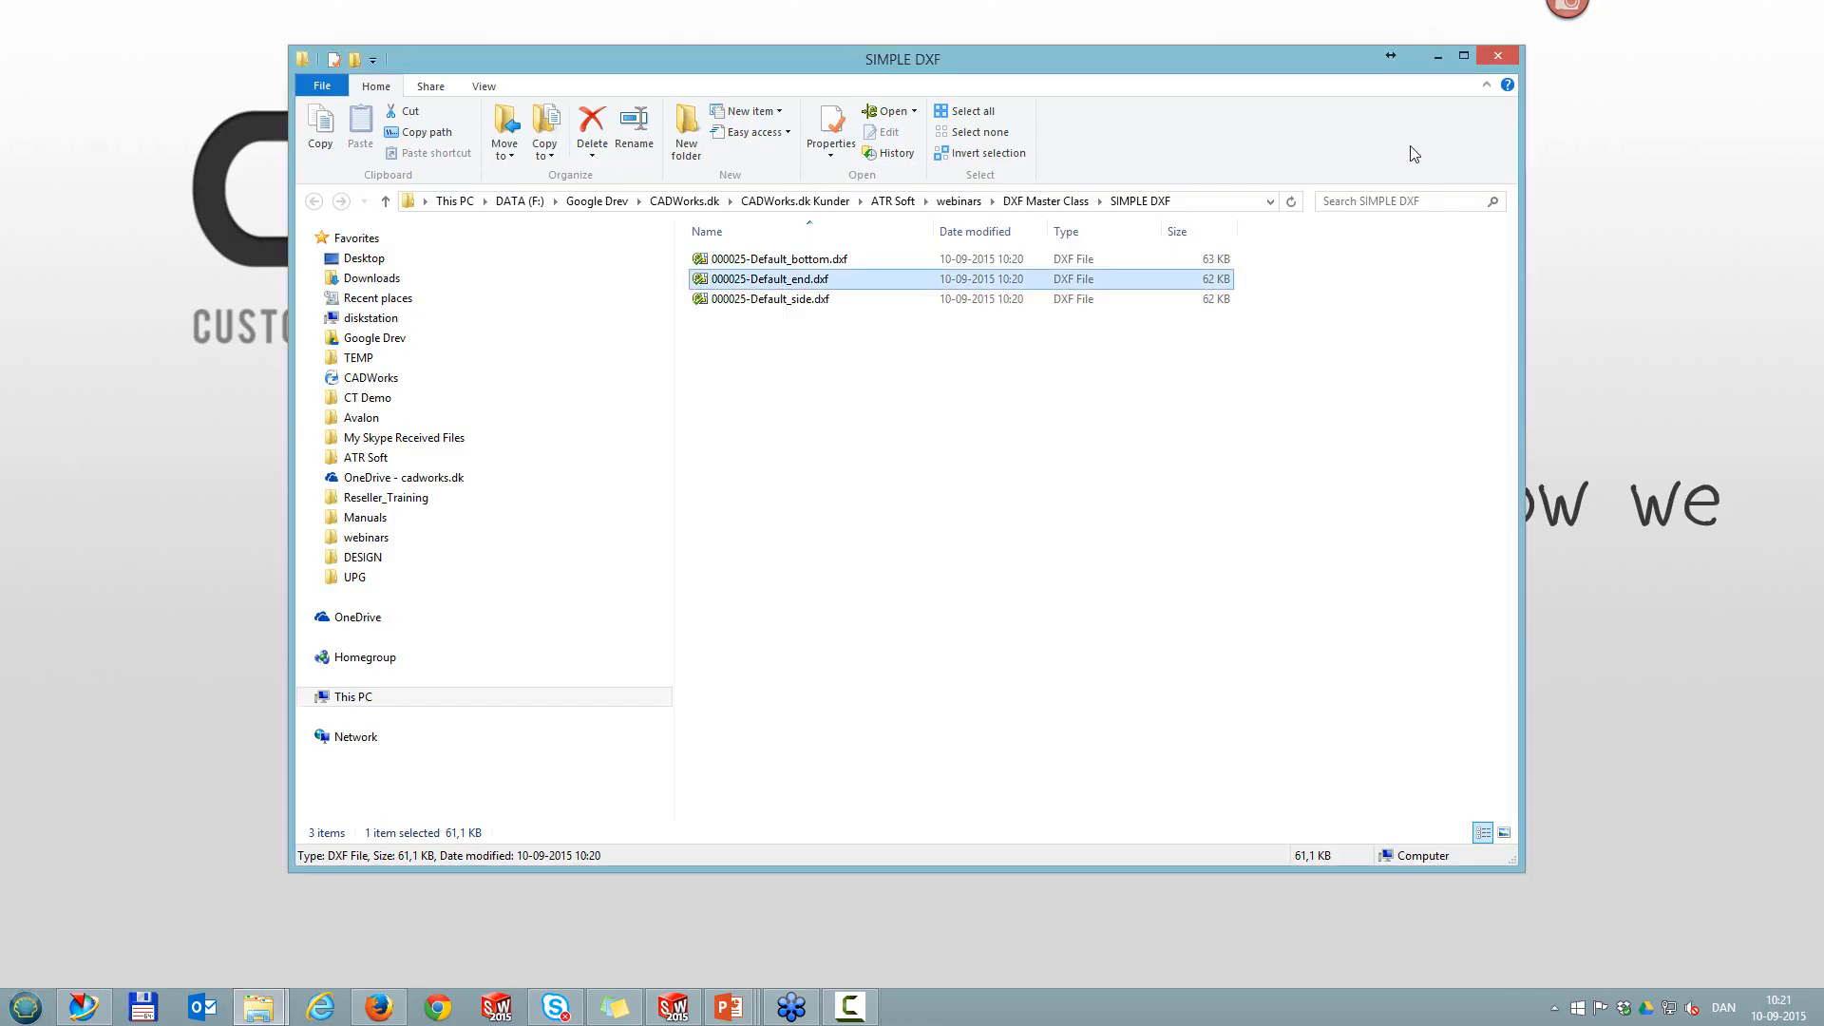
left_click_drag(899, 383, 765, 252)
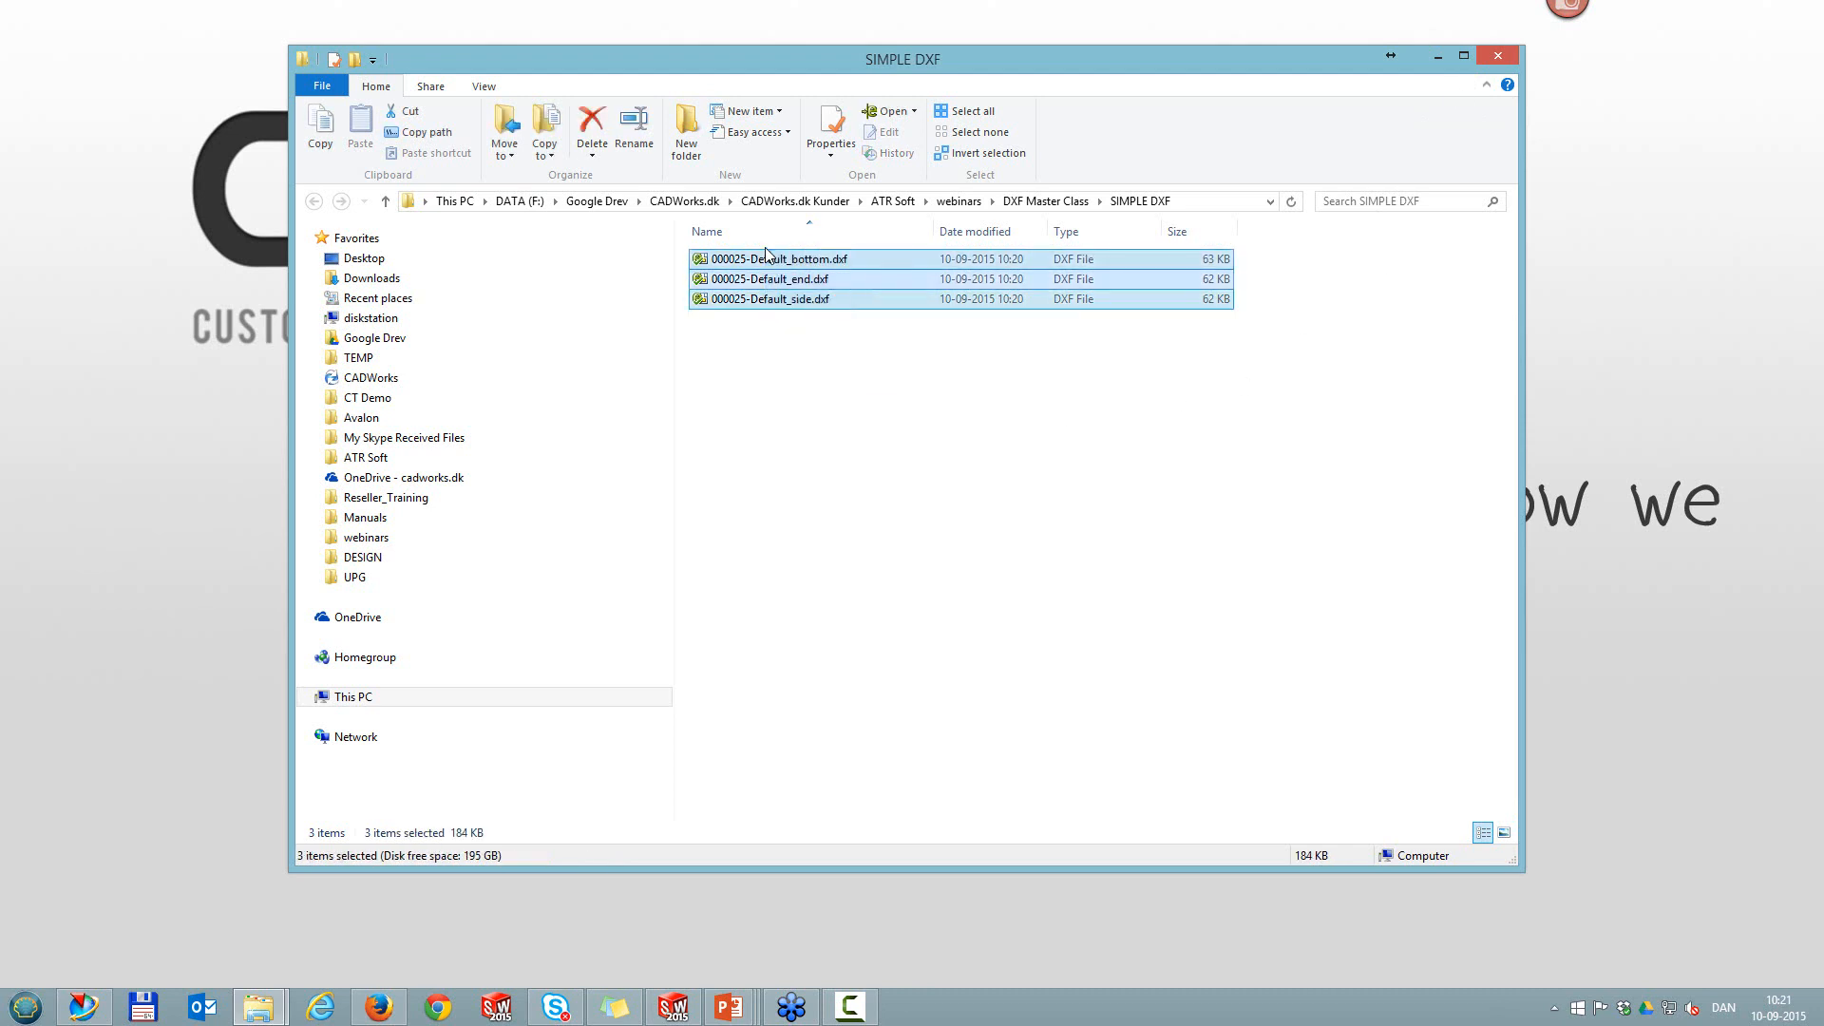
key("Delete")
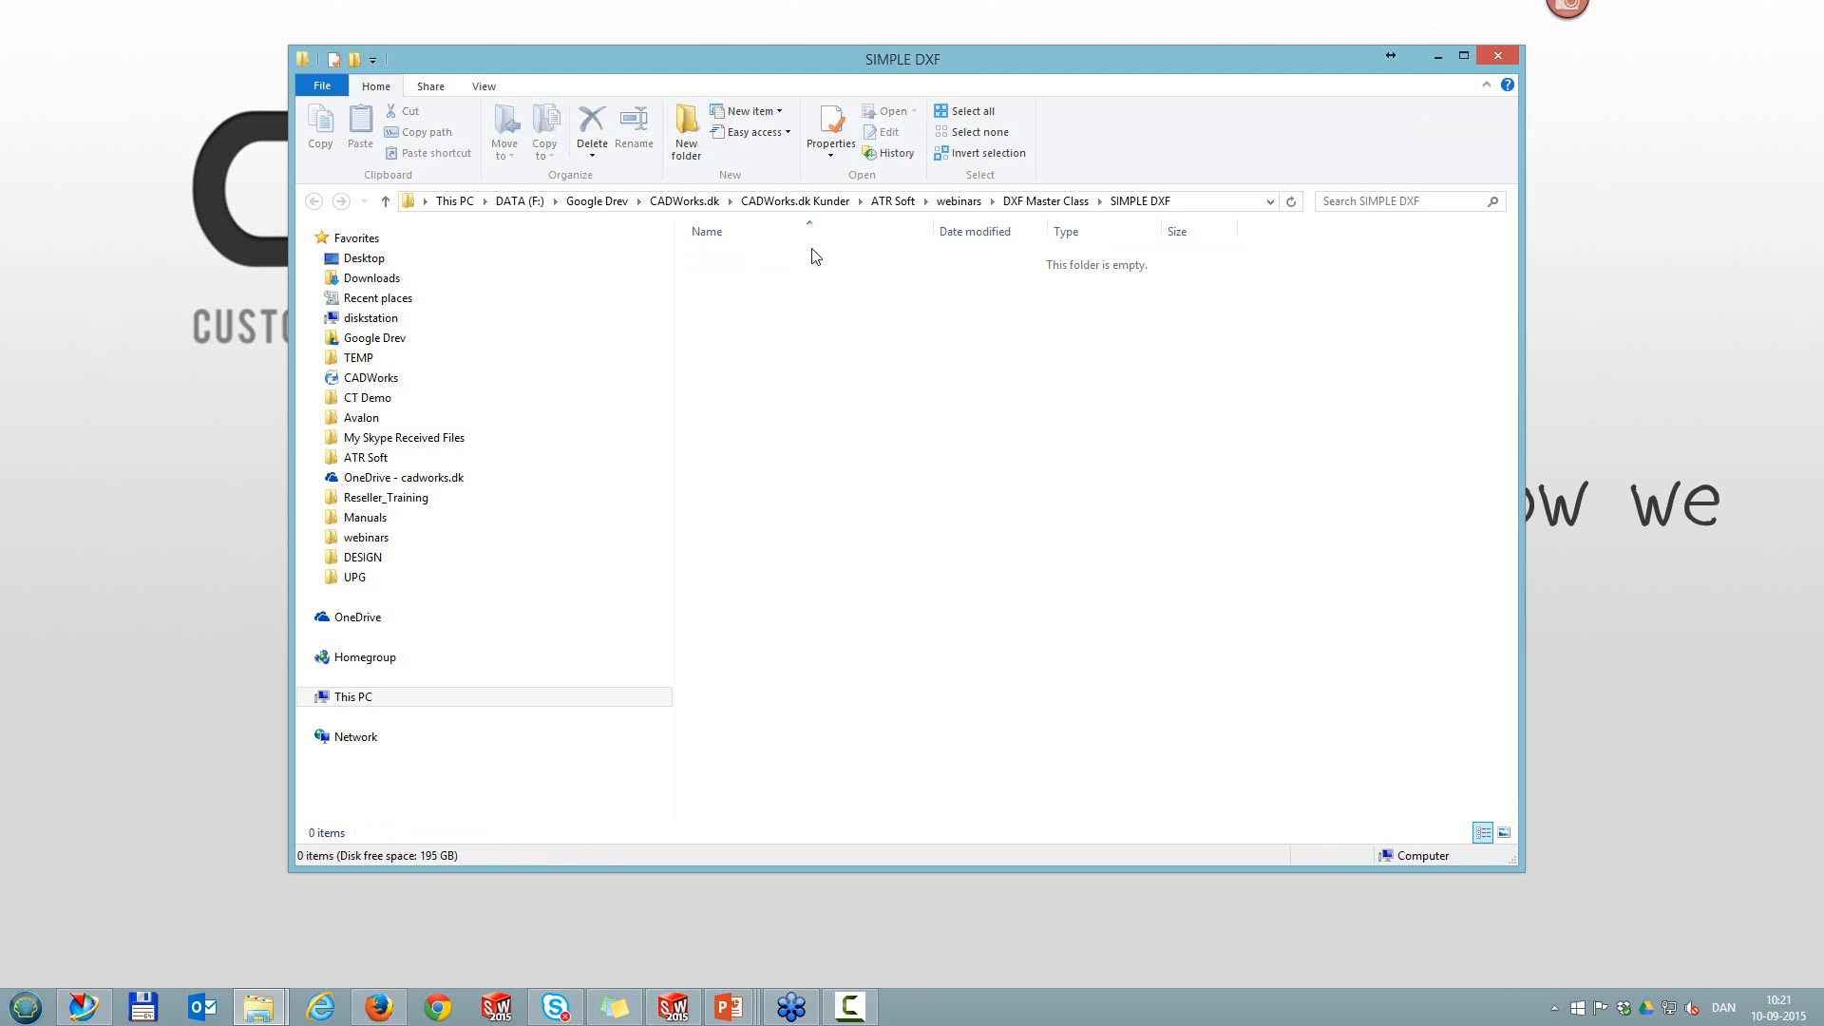
Step: Switch back to SOLIDWORKS and batch convert 000025.SLDPRT with the conversion rule Dxf Merge
left_click(674, 1005)
left_click(230, 67)
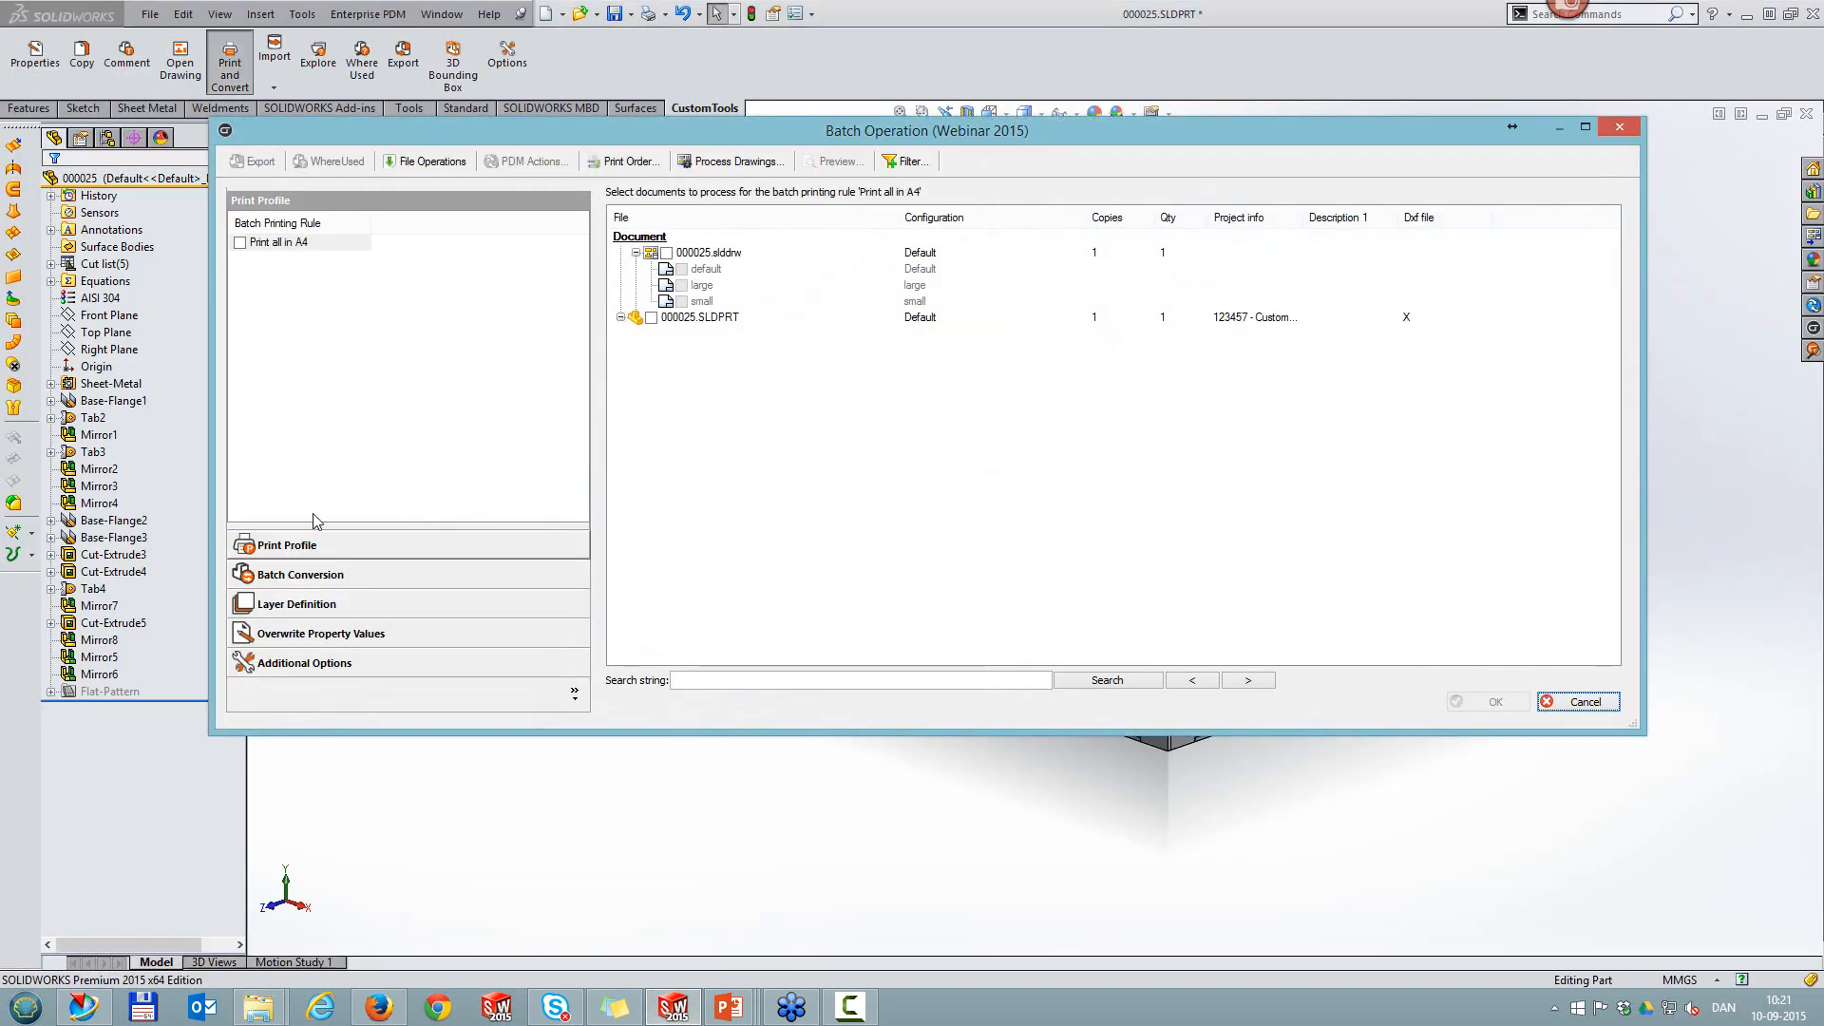
left_click(300, 574)
left_click(240, 291)
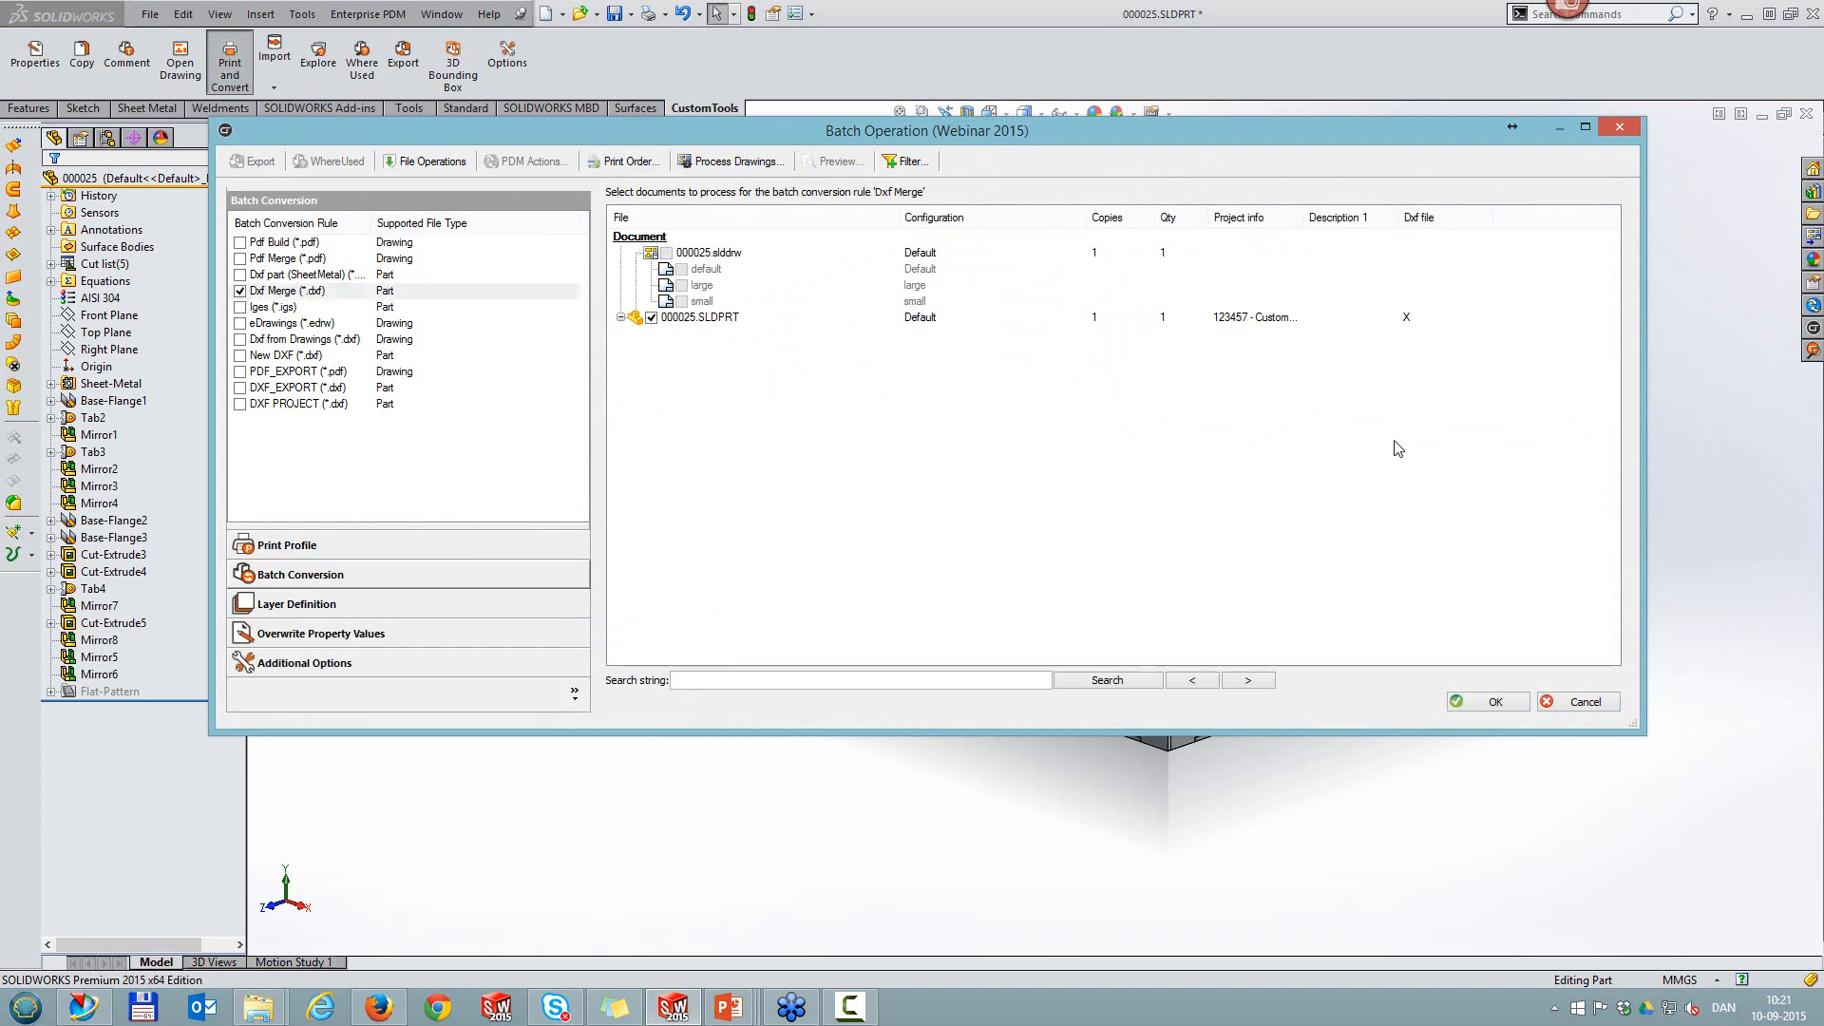
left_click(1497, 705)
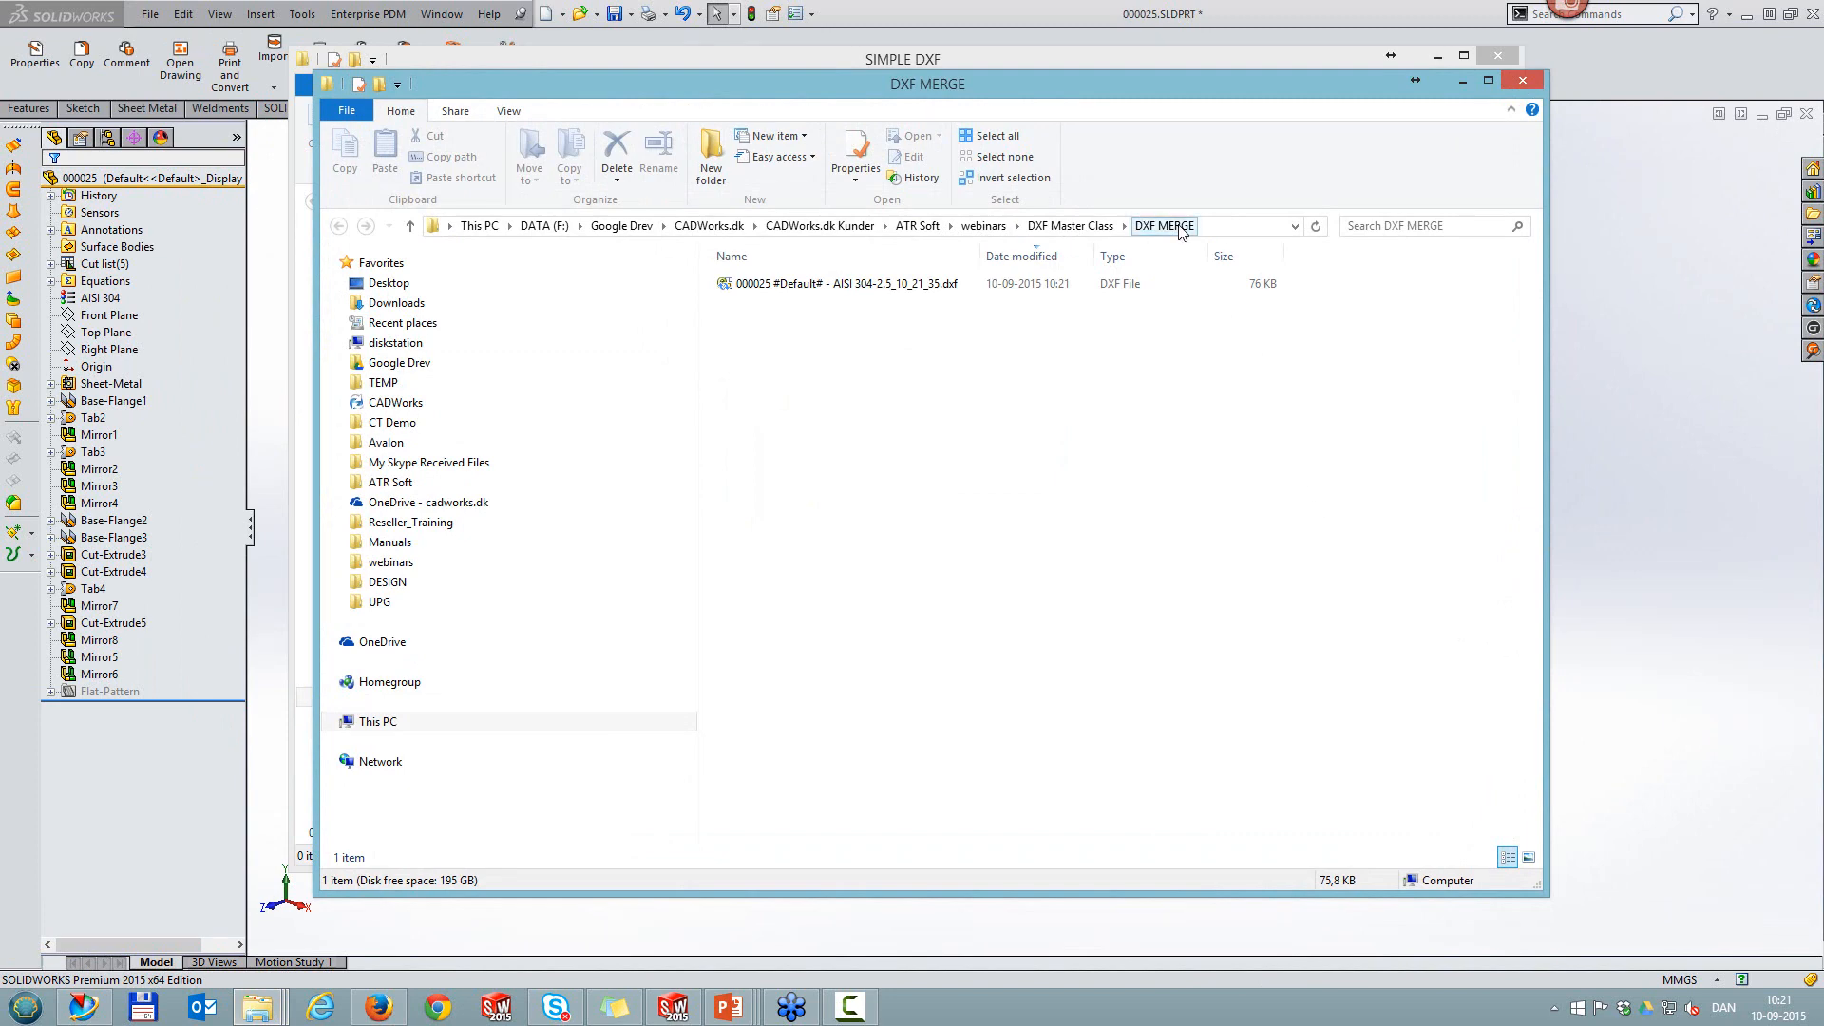
Step: Examine the note text and flat patterns in the merged 000025 DXF file in eDrawings, and close the viewer
double_click(837, 293)
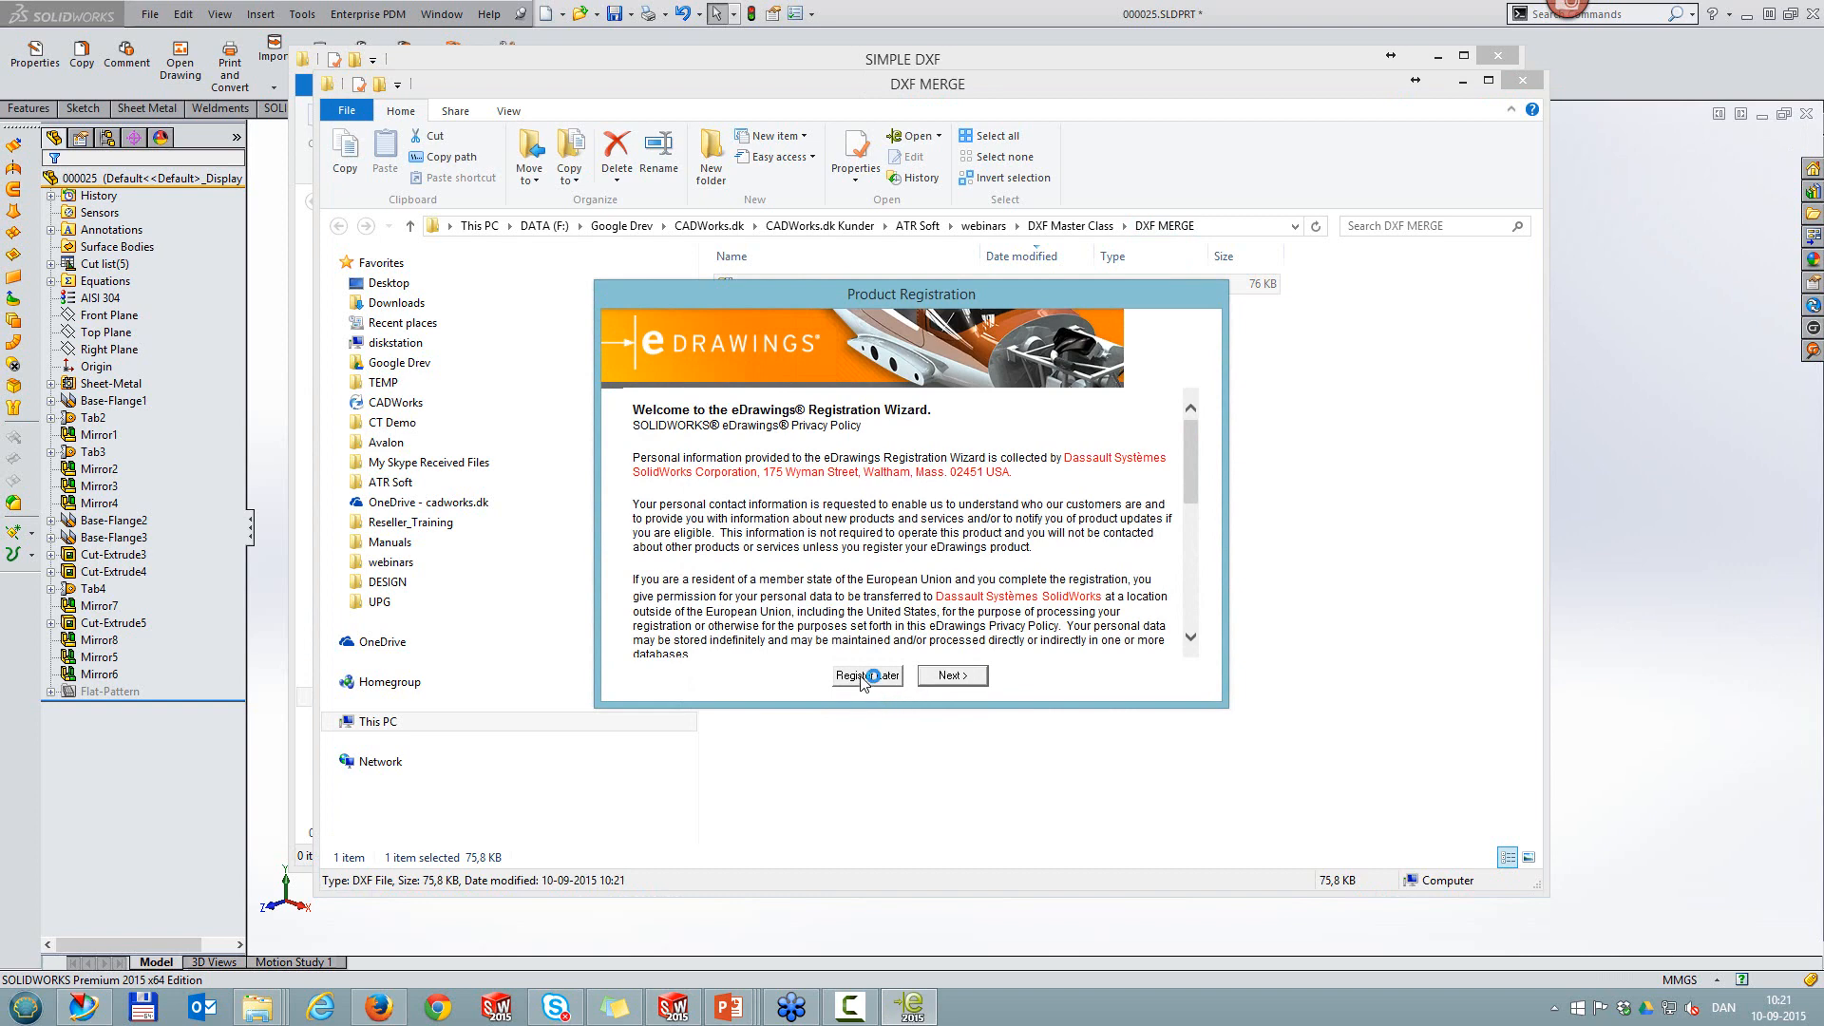
left_click(865, 676)
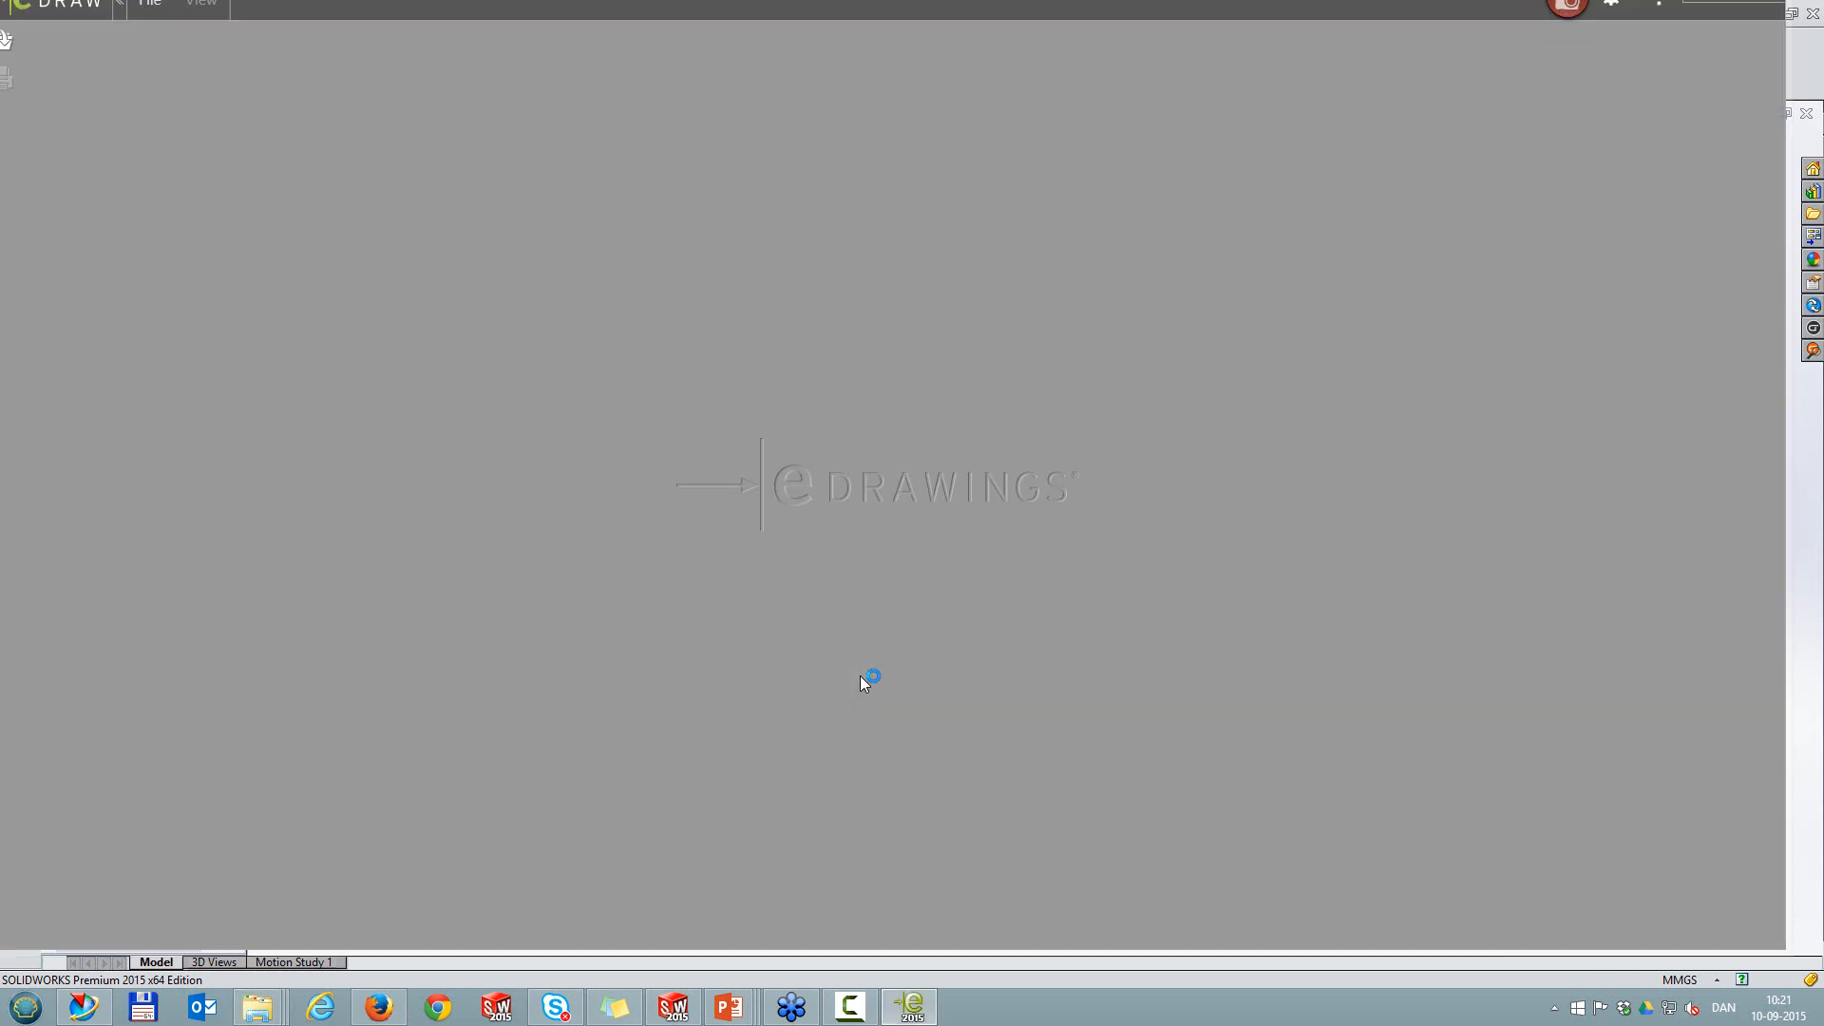
scroll(152, 423, "down", 5)
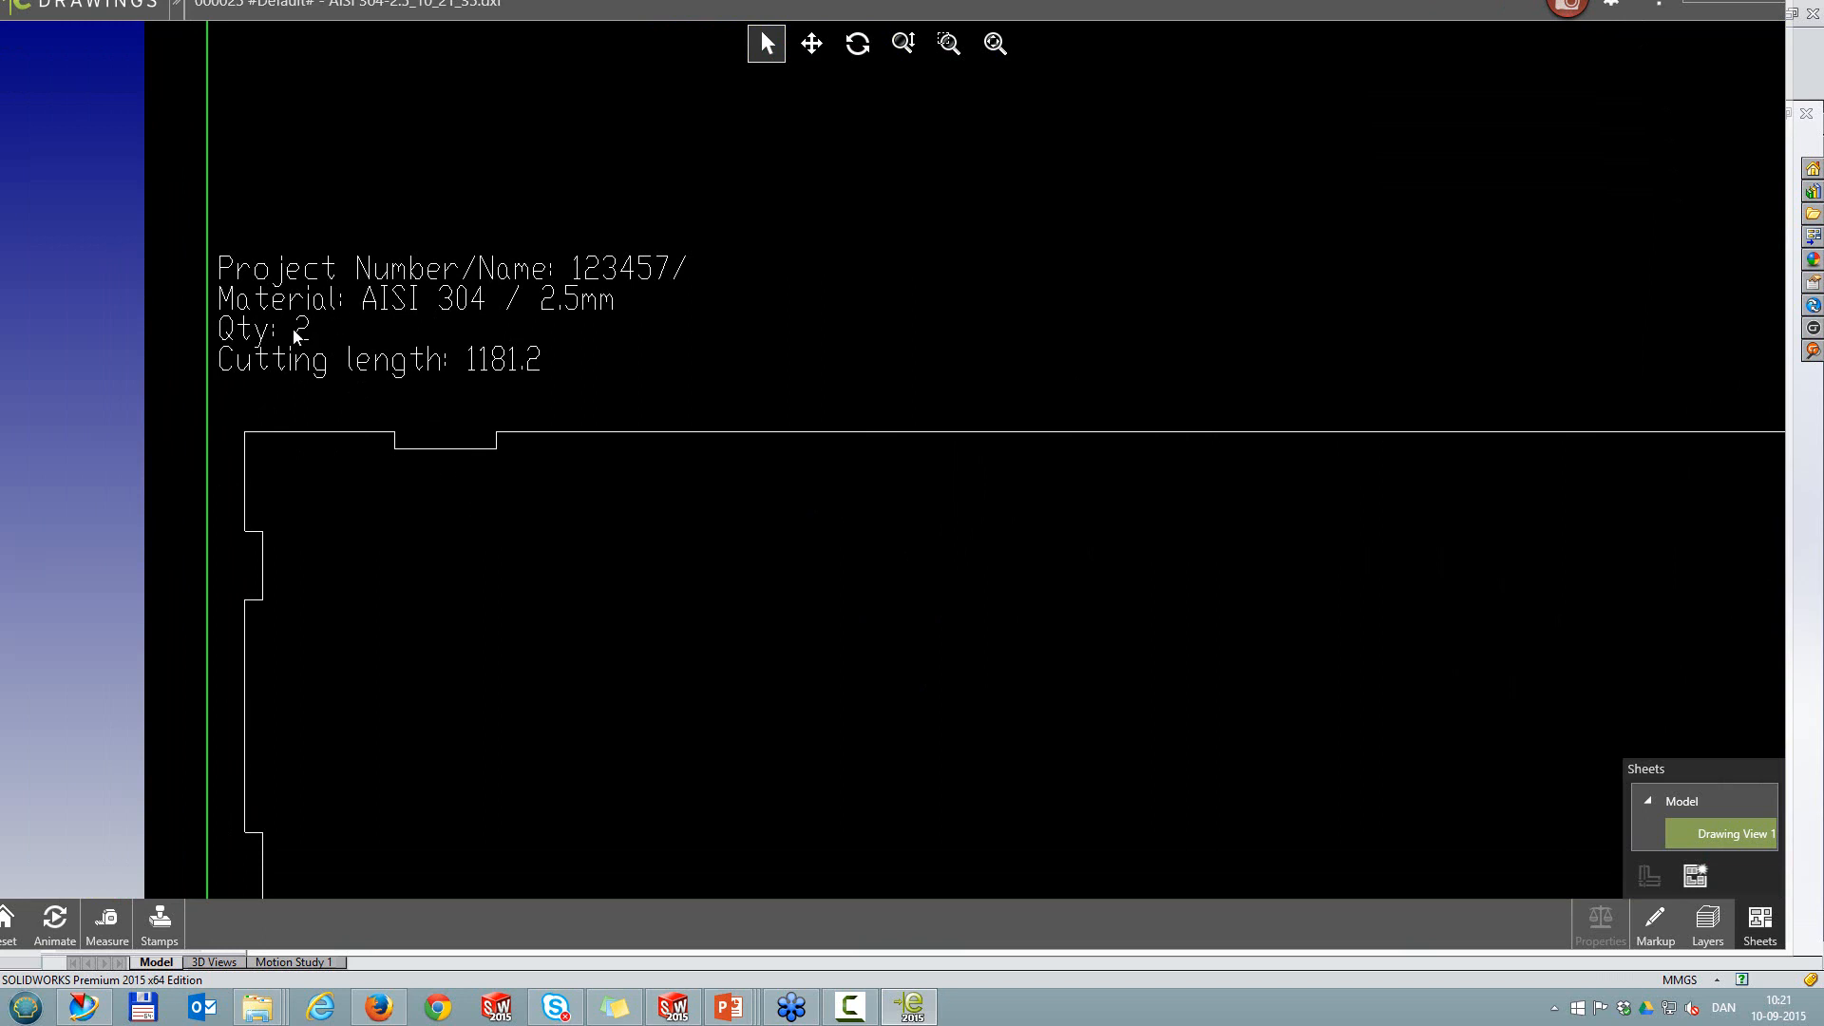
scroll(810, 421, "up", 5)
scroll(1387, 457, "up", 4)
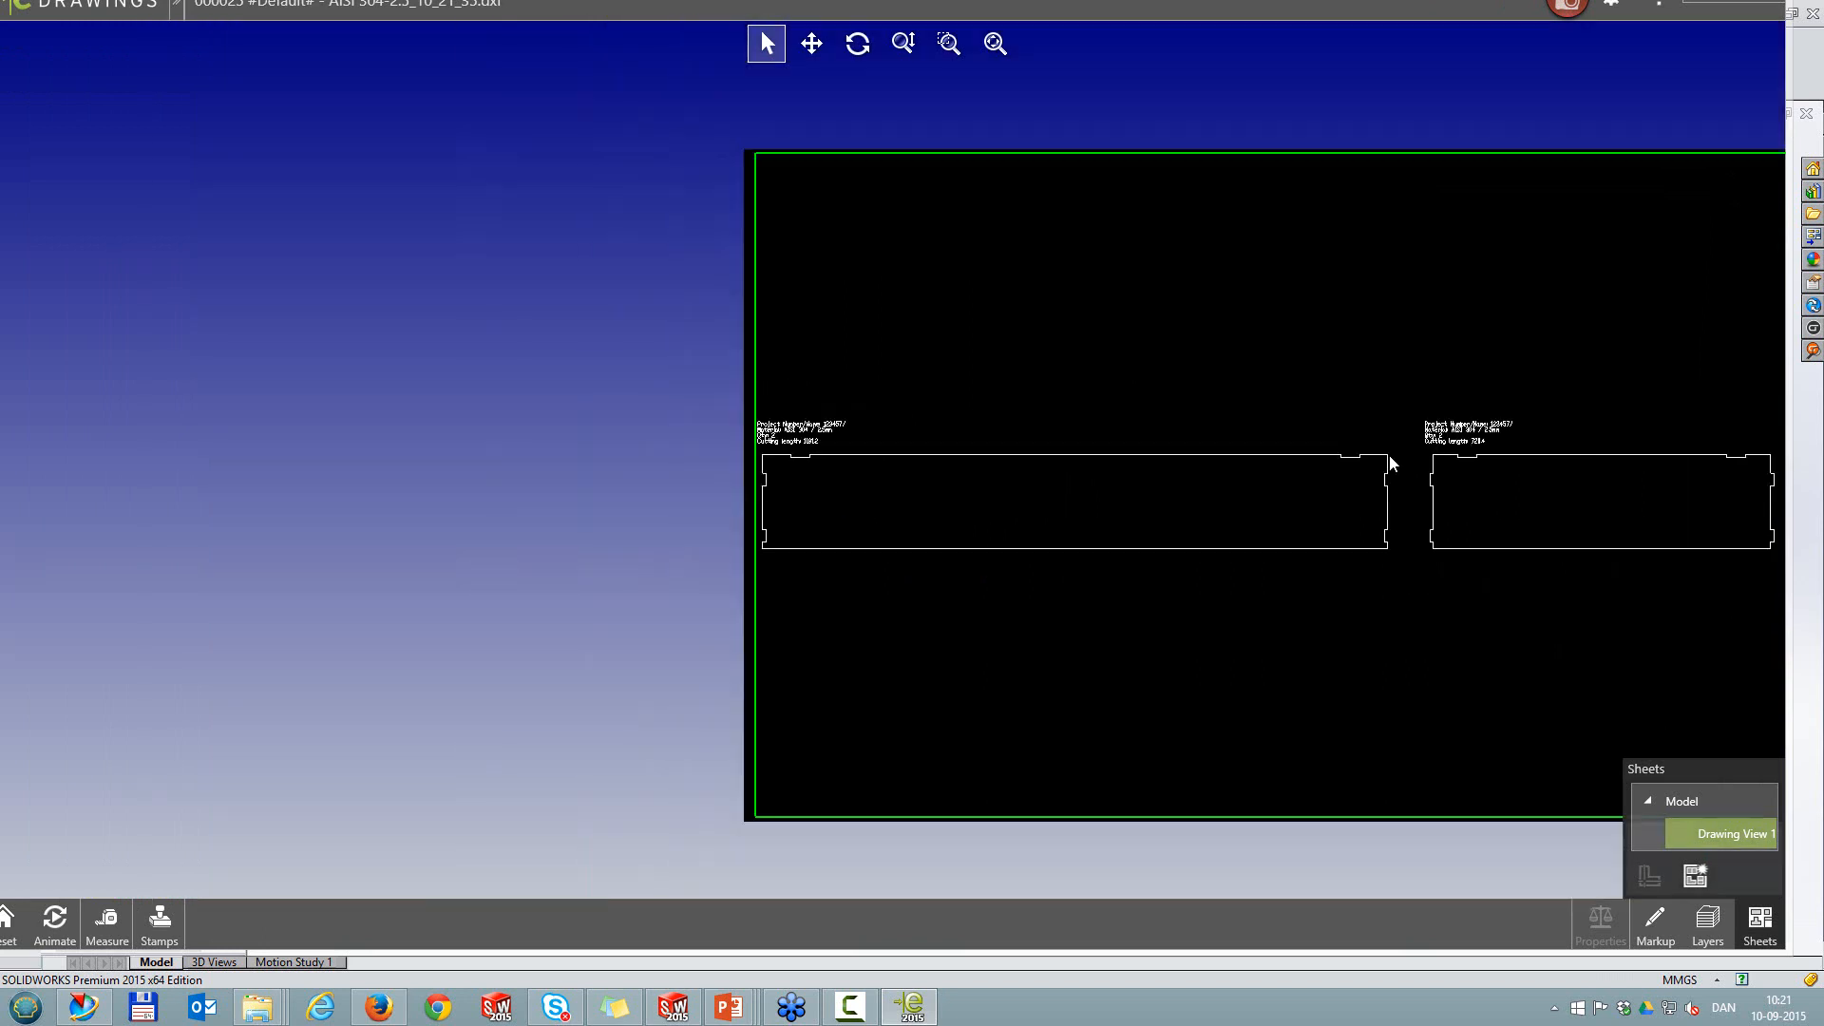
scroll(1568, 448, "down", 4)
scroll(1465, 493, "up", 2)
scroll(1377, 496, "up", 2)
scroll(1280, 494, "down", 3)
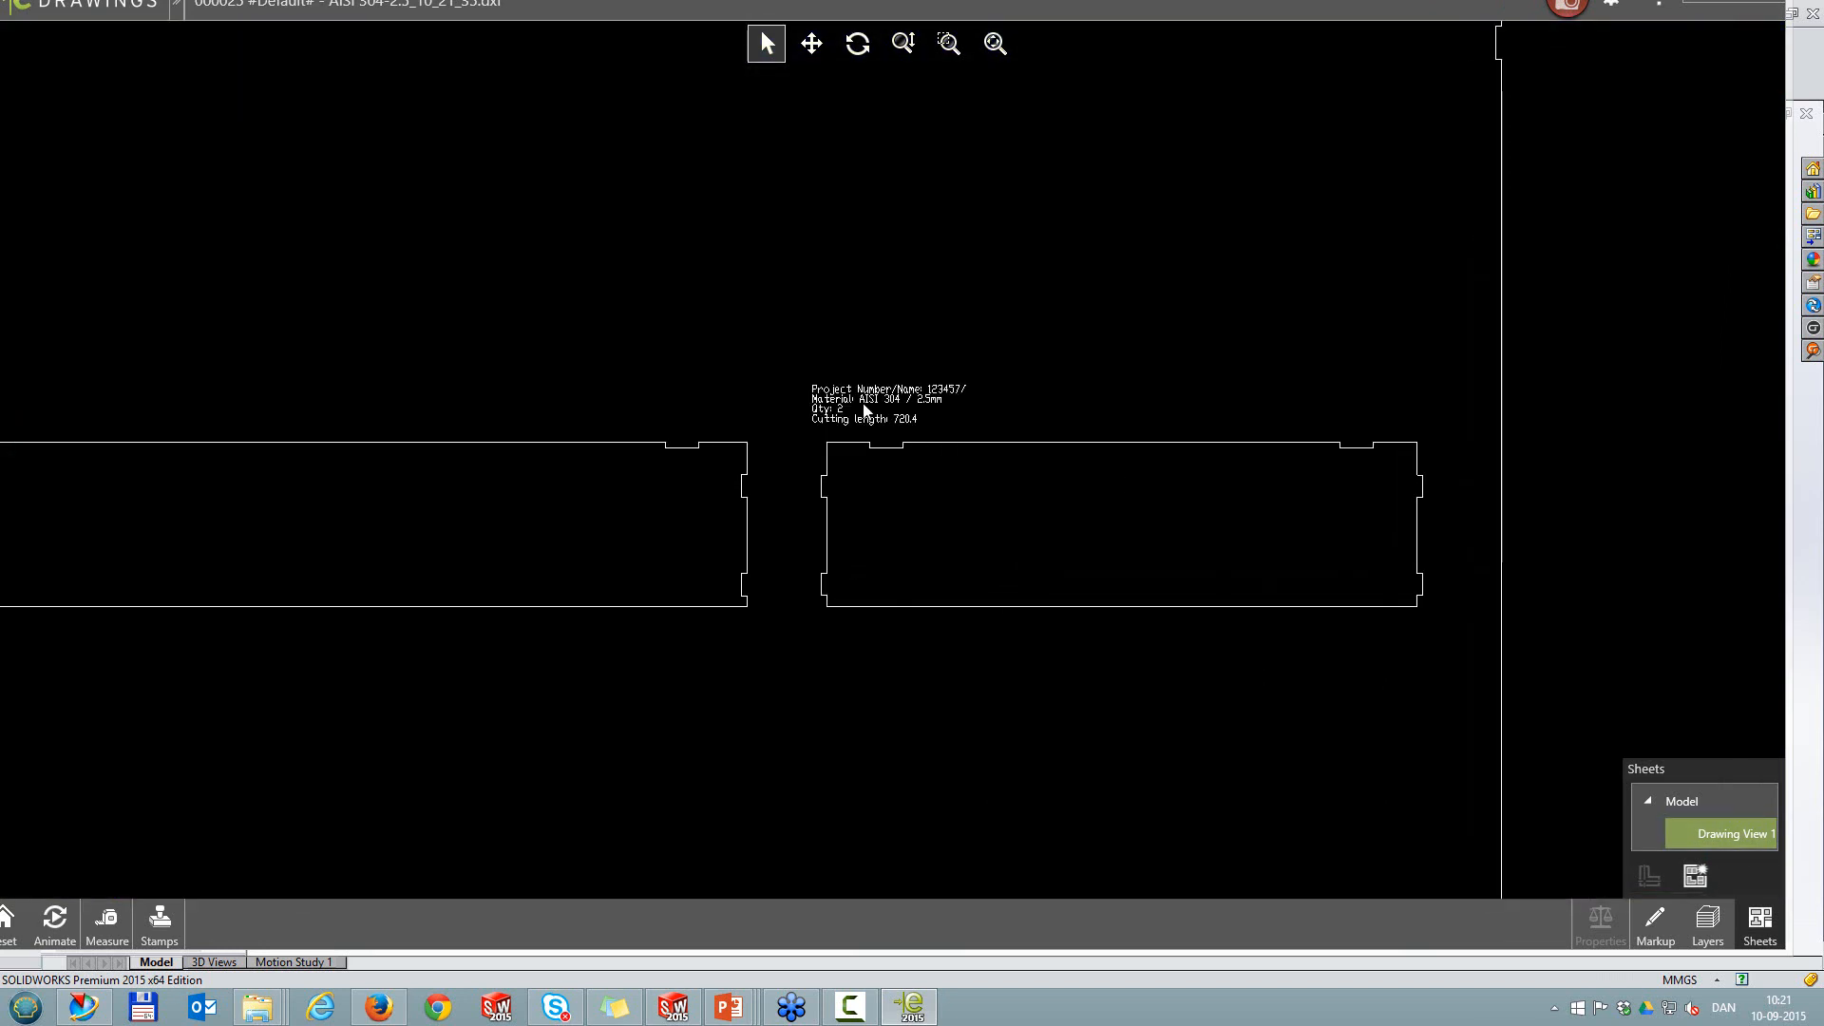
scroll(1171, 246, "up", 3)
scroll(1193, 322, "down", 5)
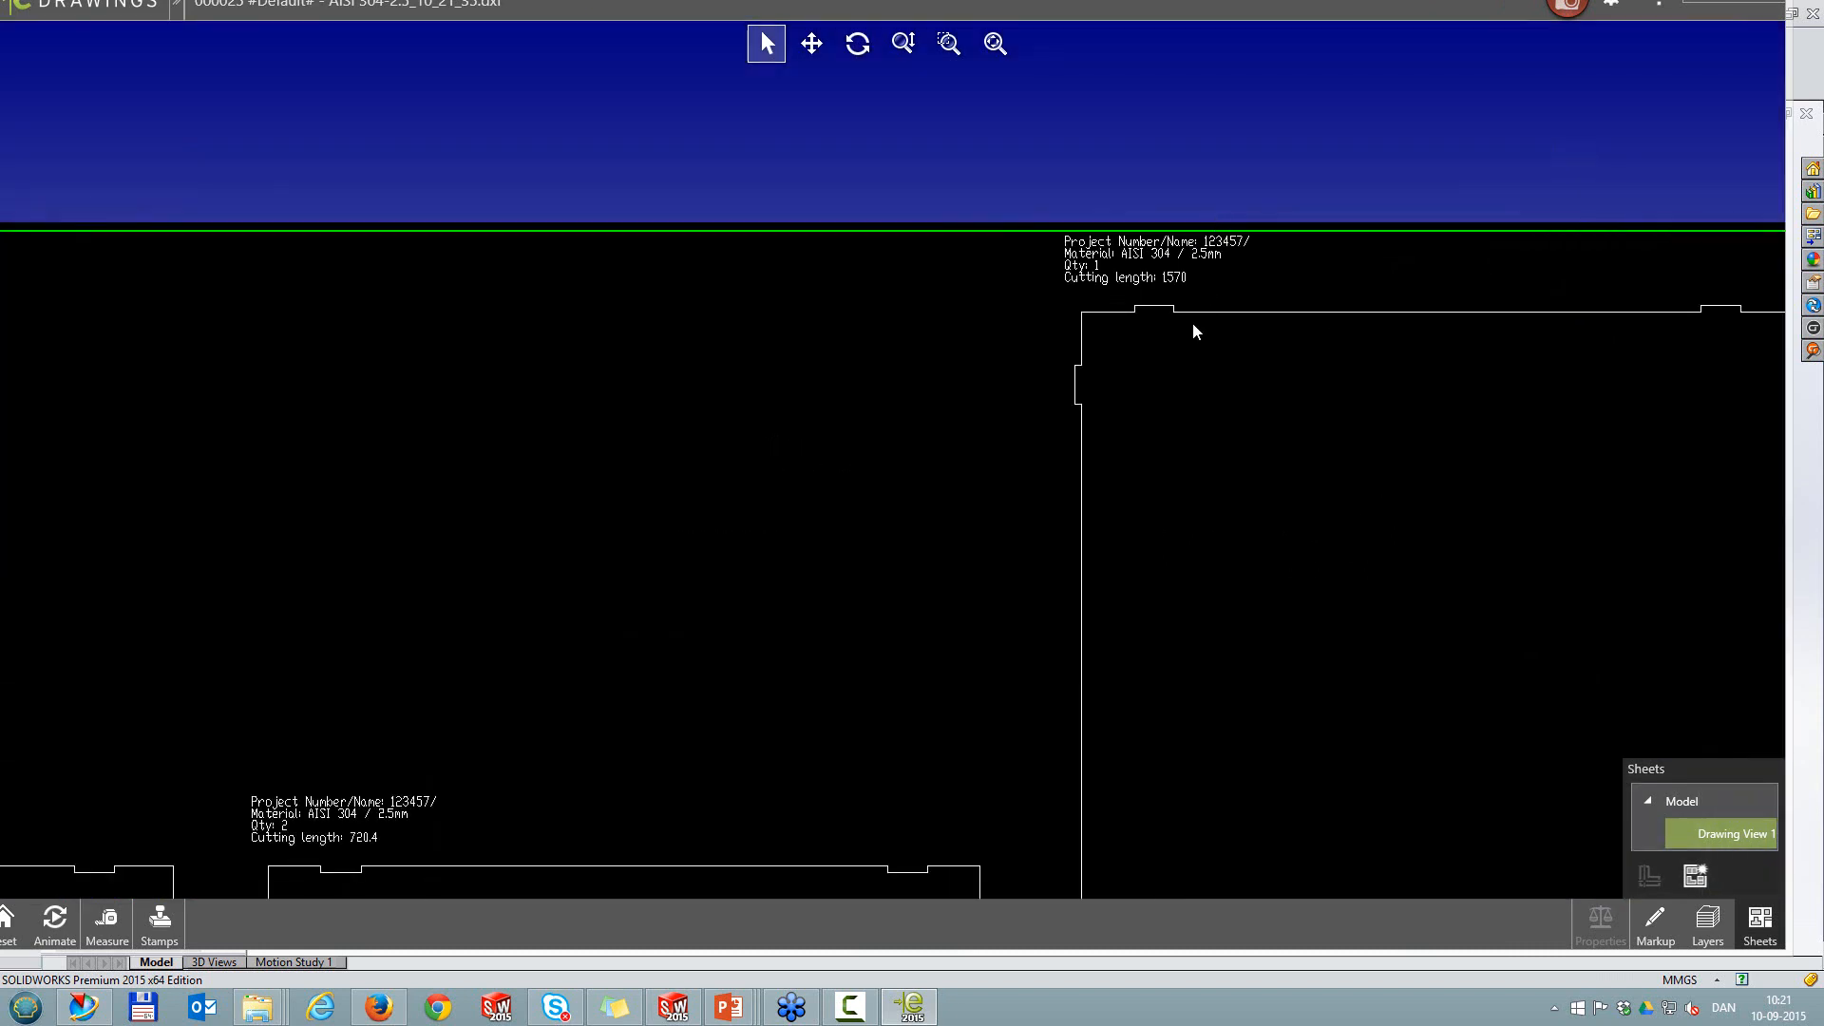
double_click(1339, 5)
left_click(1796, 21)
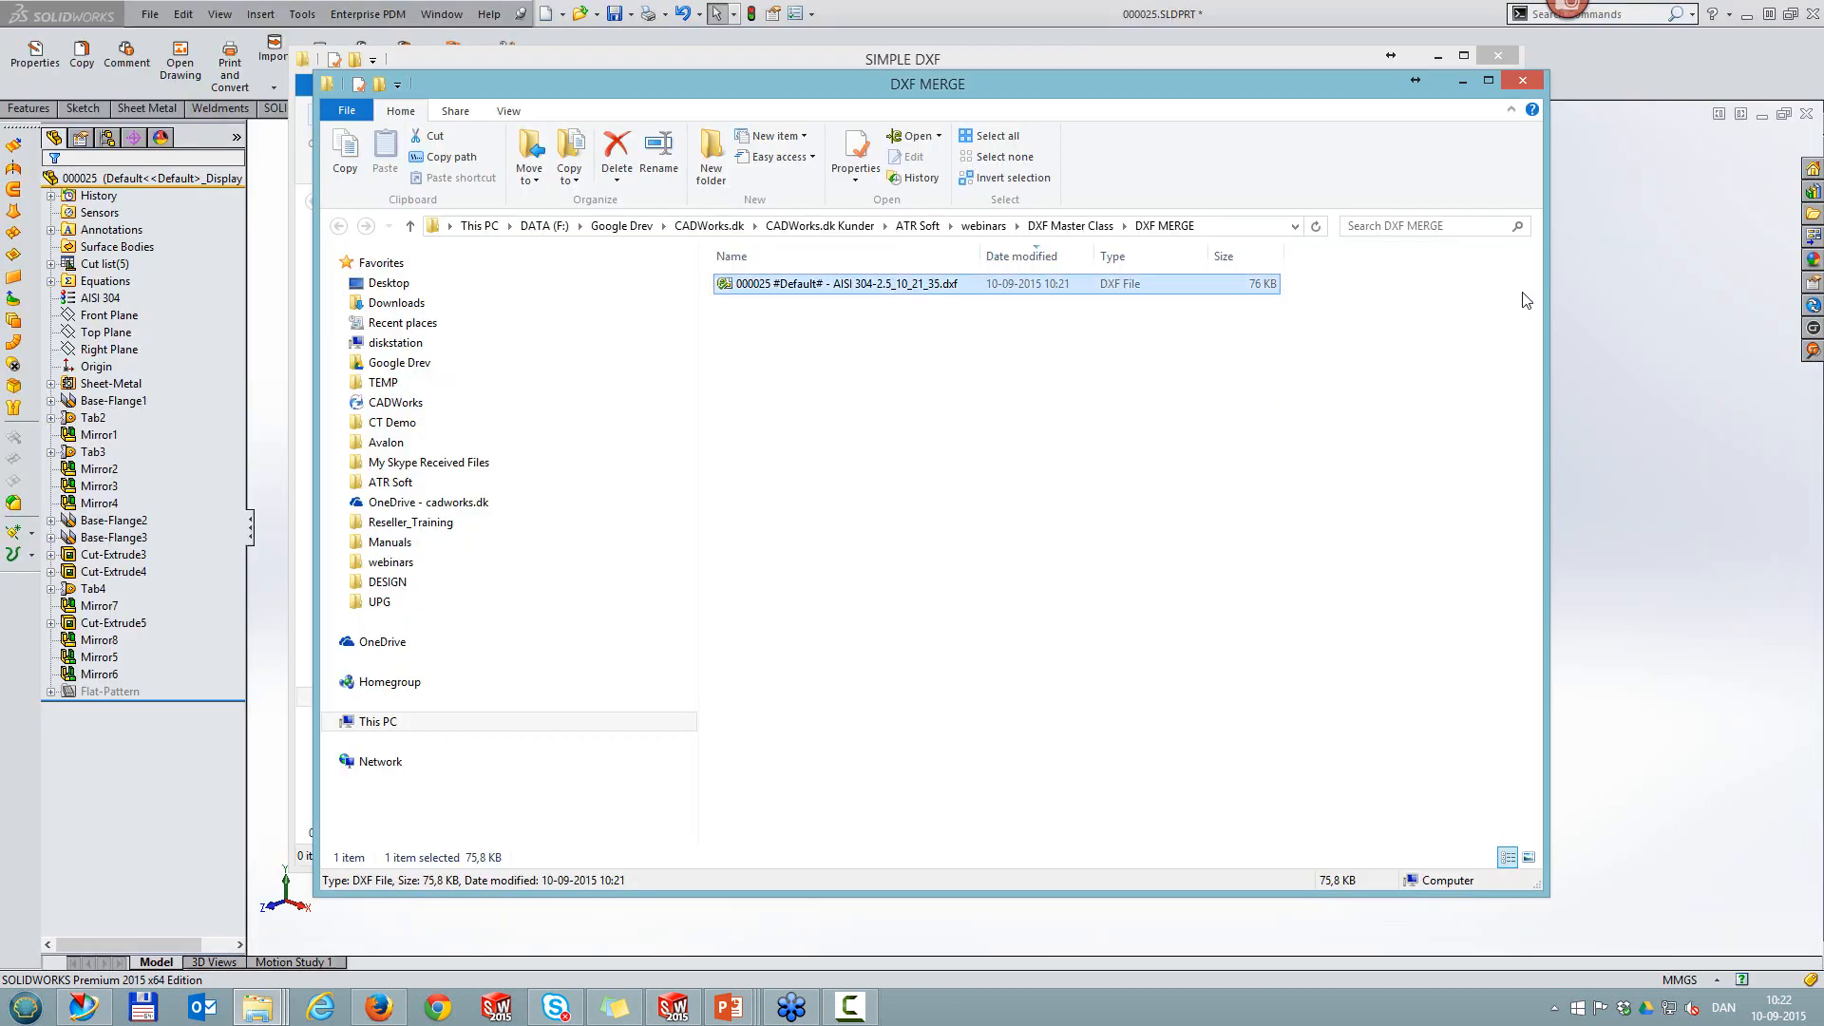
Step: Delete the export subfolders, including DXF MERGE and SIMPLE DXF, from the DXF Master Class folder, and switch back to SOLIDWORKS
left_click(1044, 226)
left_click(766, 343)
left_click(749, 311, "shift")
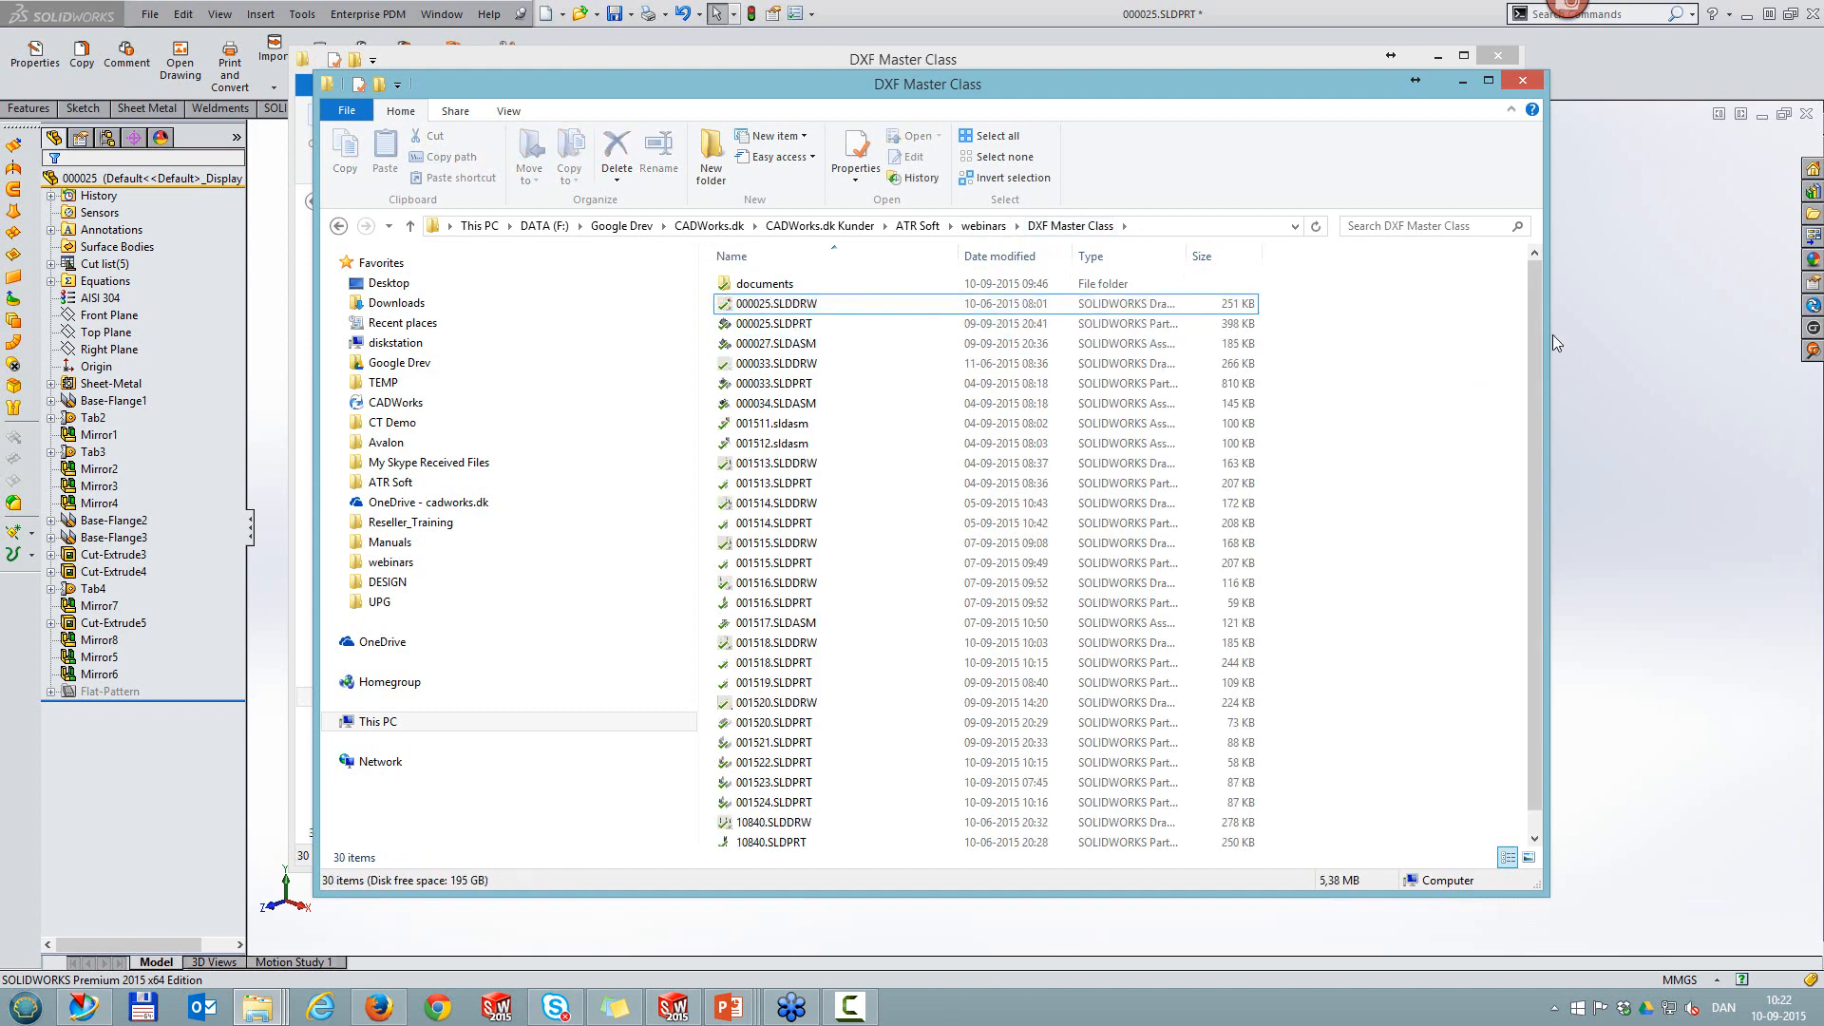
left_click(1623, 325)
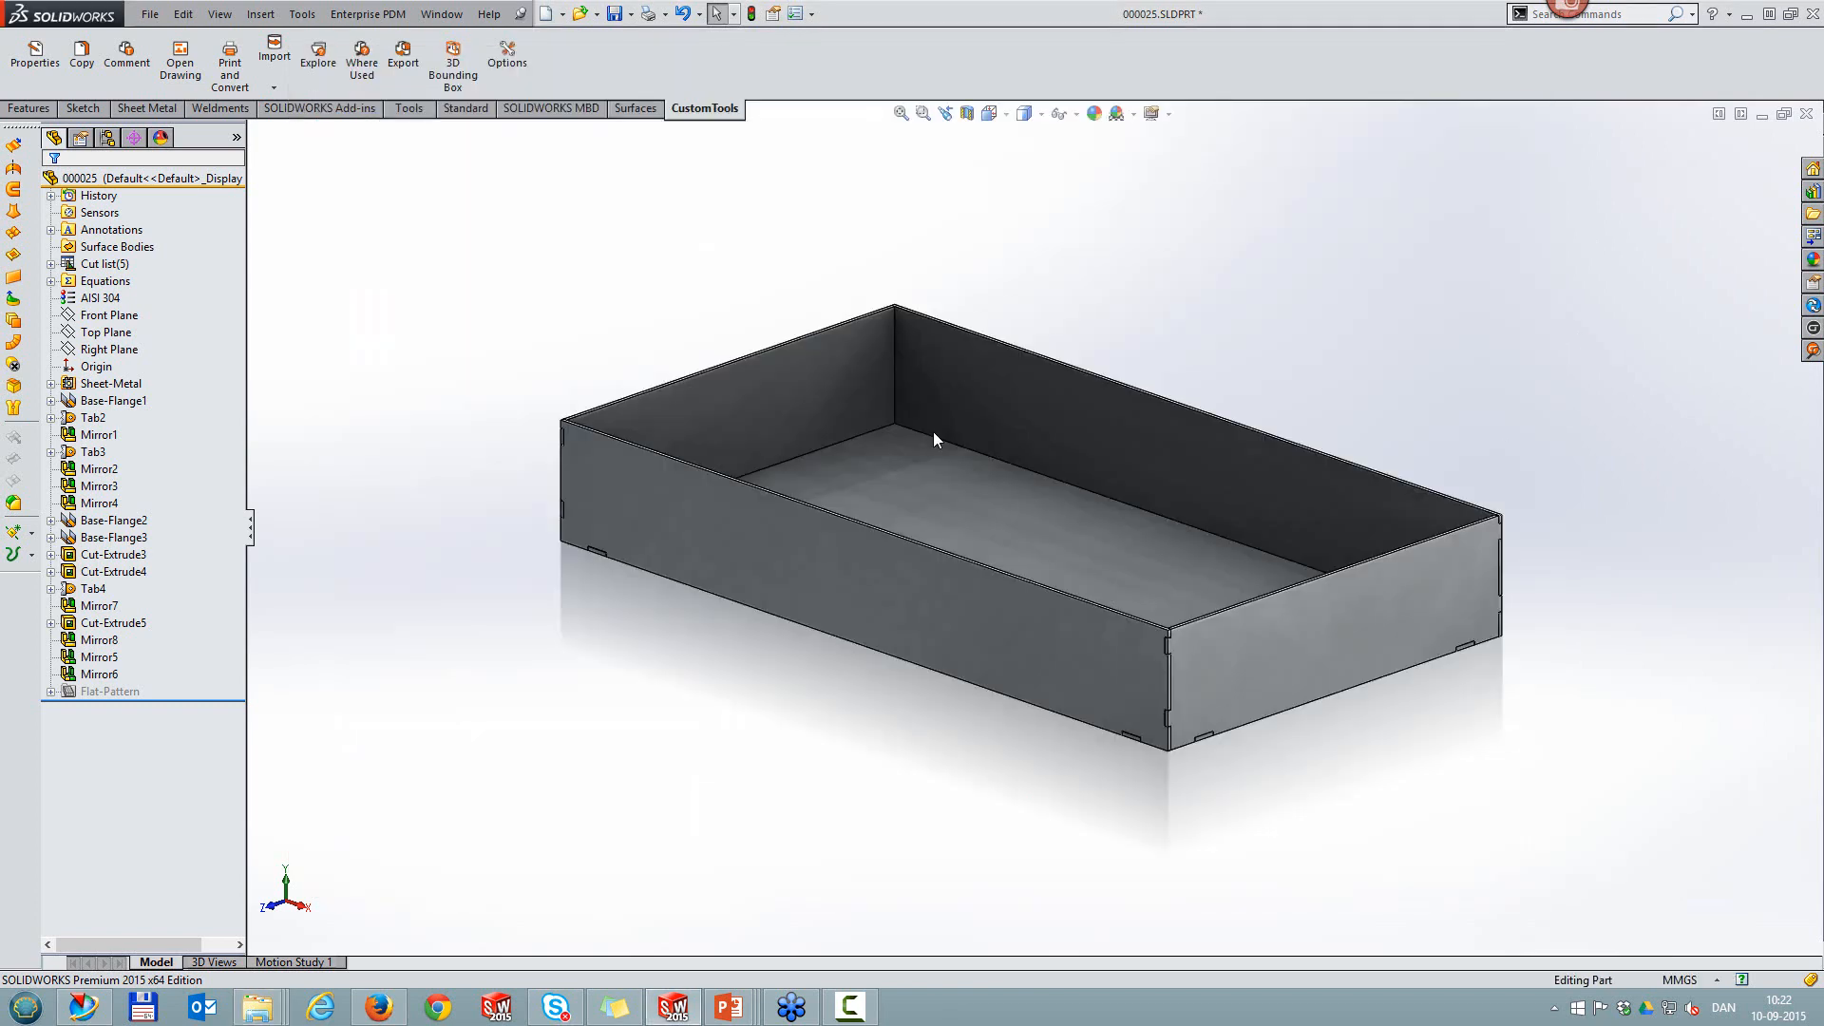
Step: Examine the annotation output of the Laser cut info CustomNotes template in the CustomTools database options, leaving it without saving
left_click(507, 55)
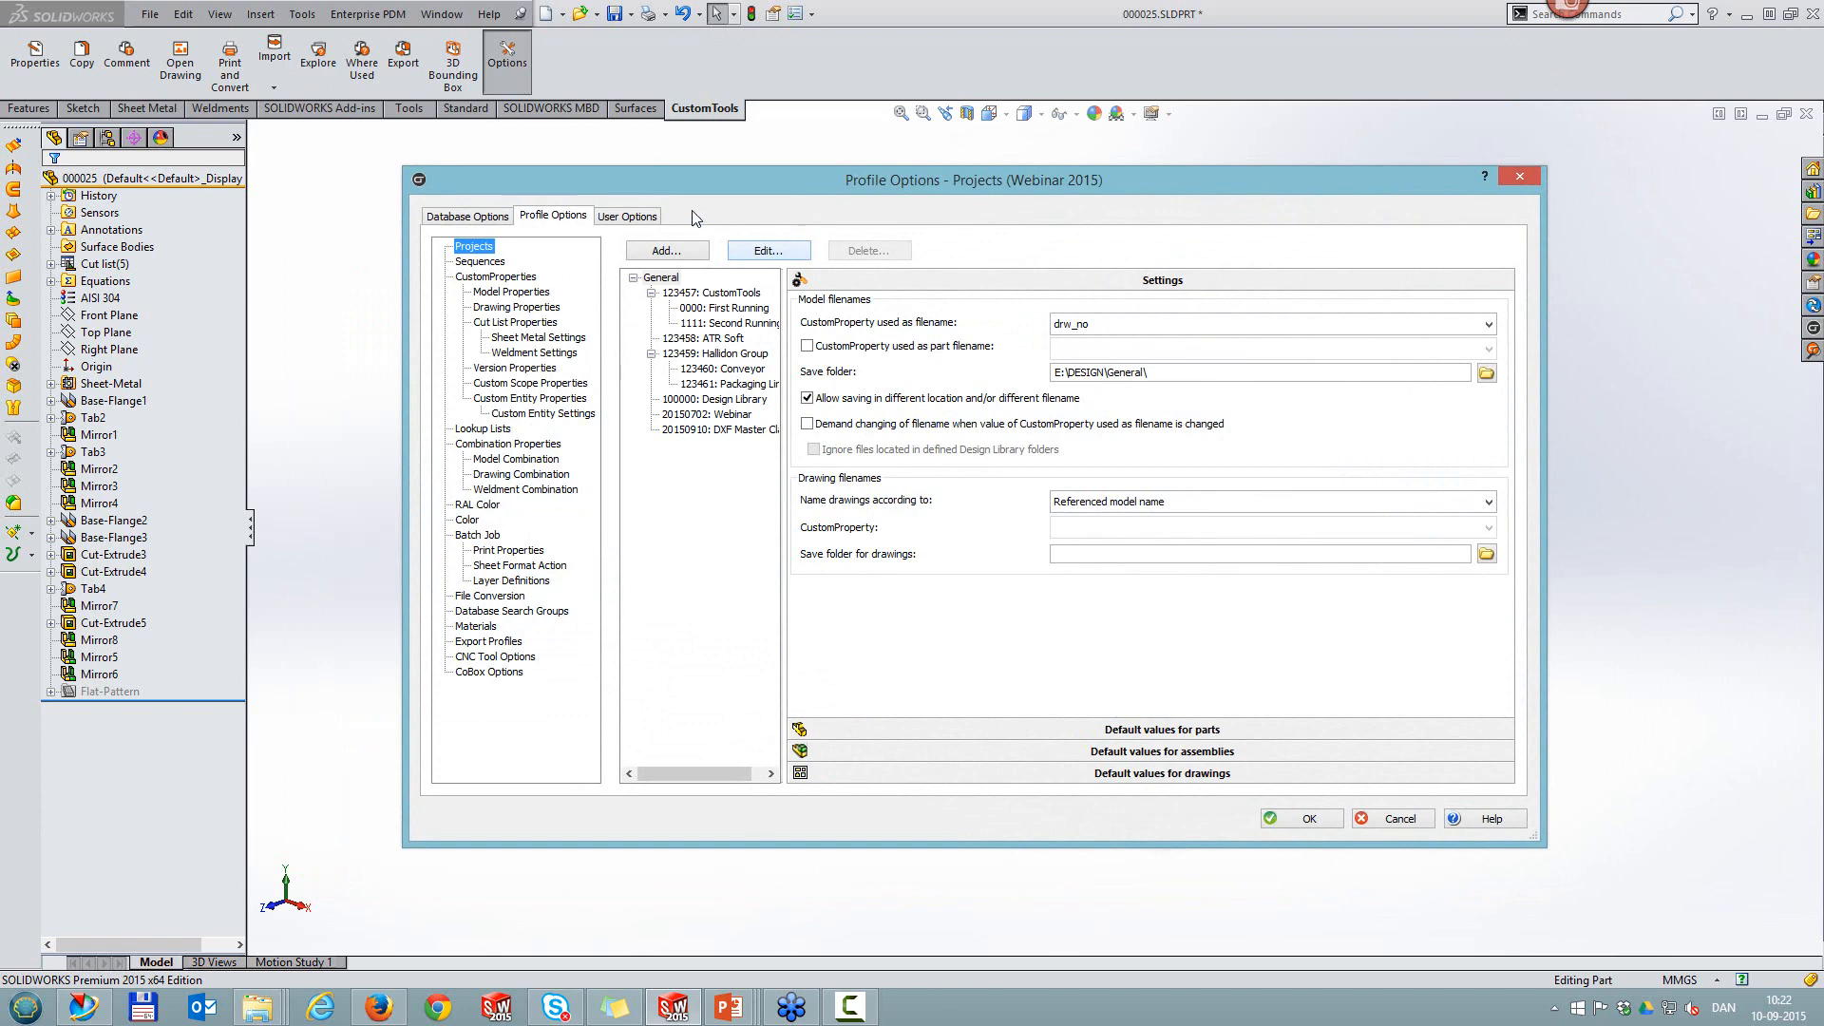
left_click(484, 219)
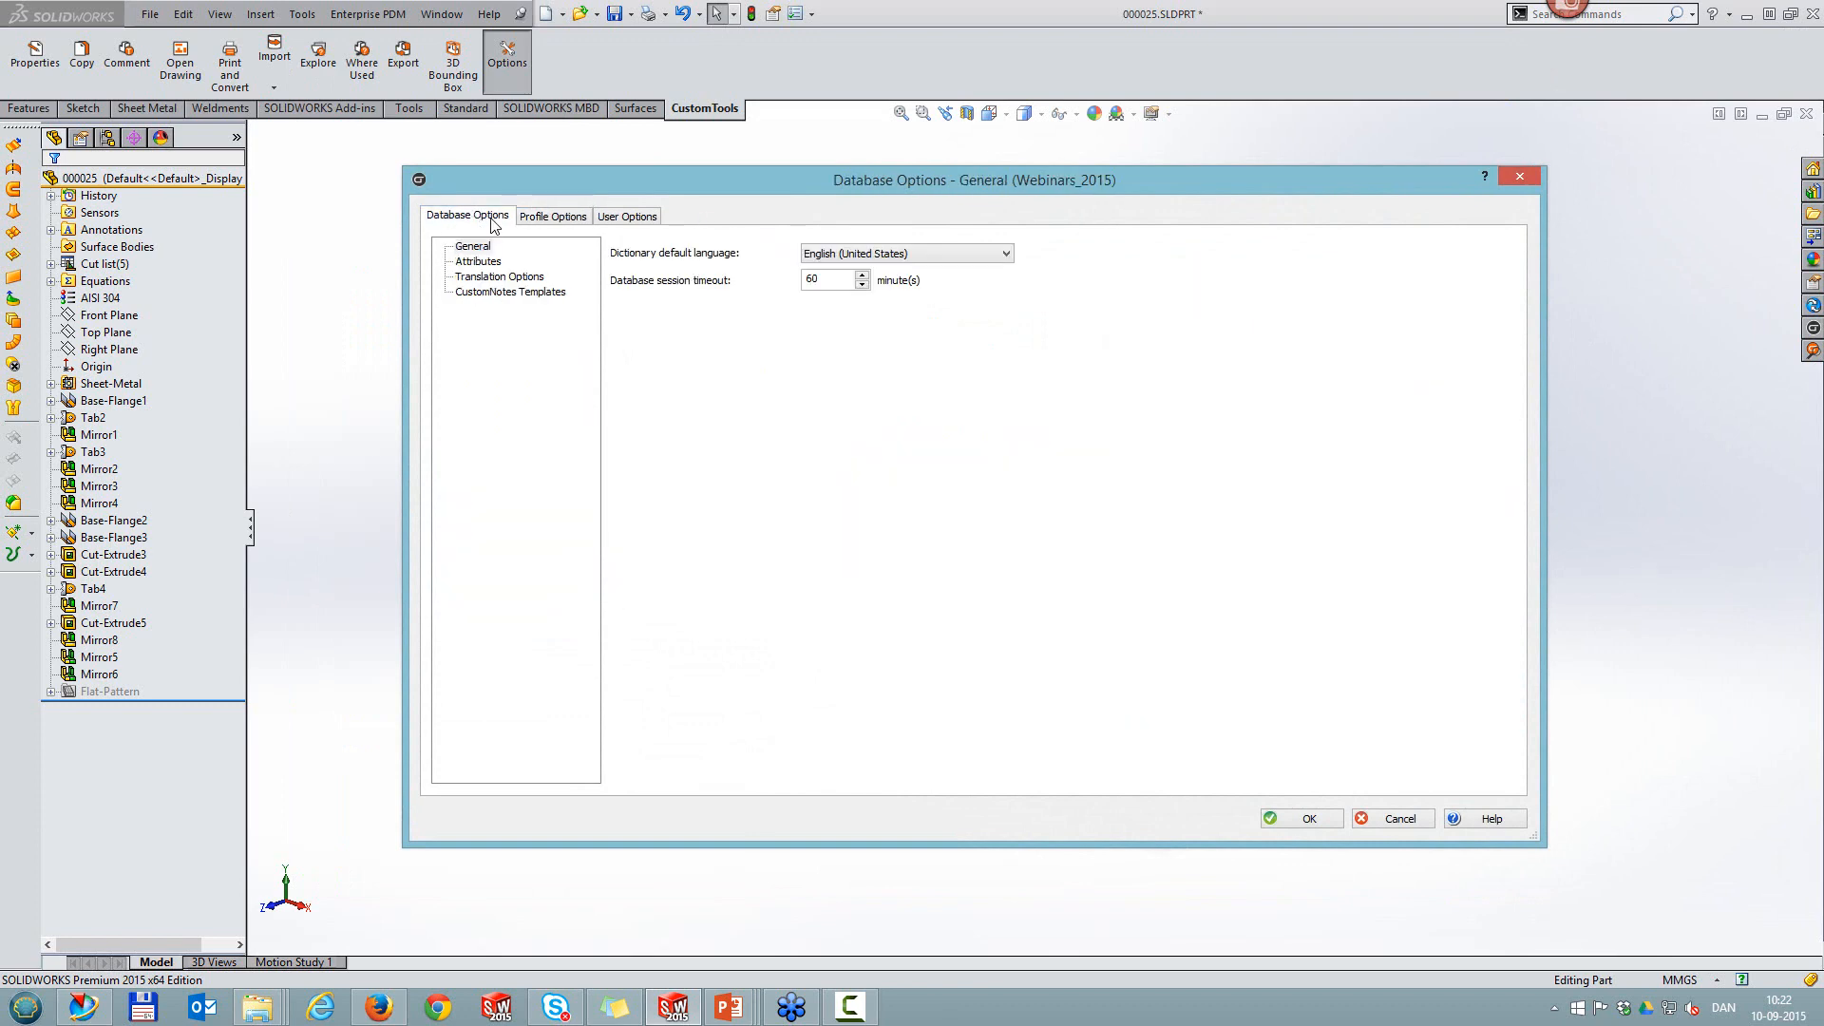
left_click(493, 293)
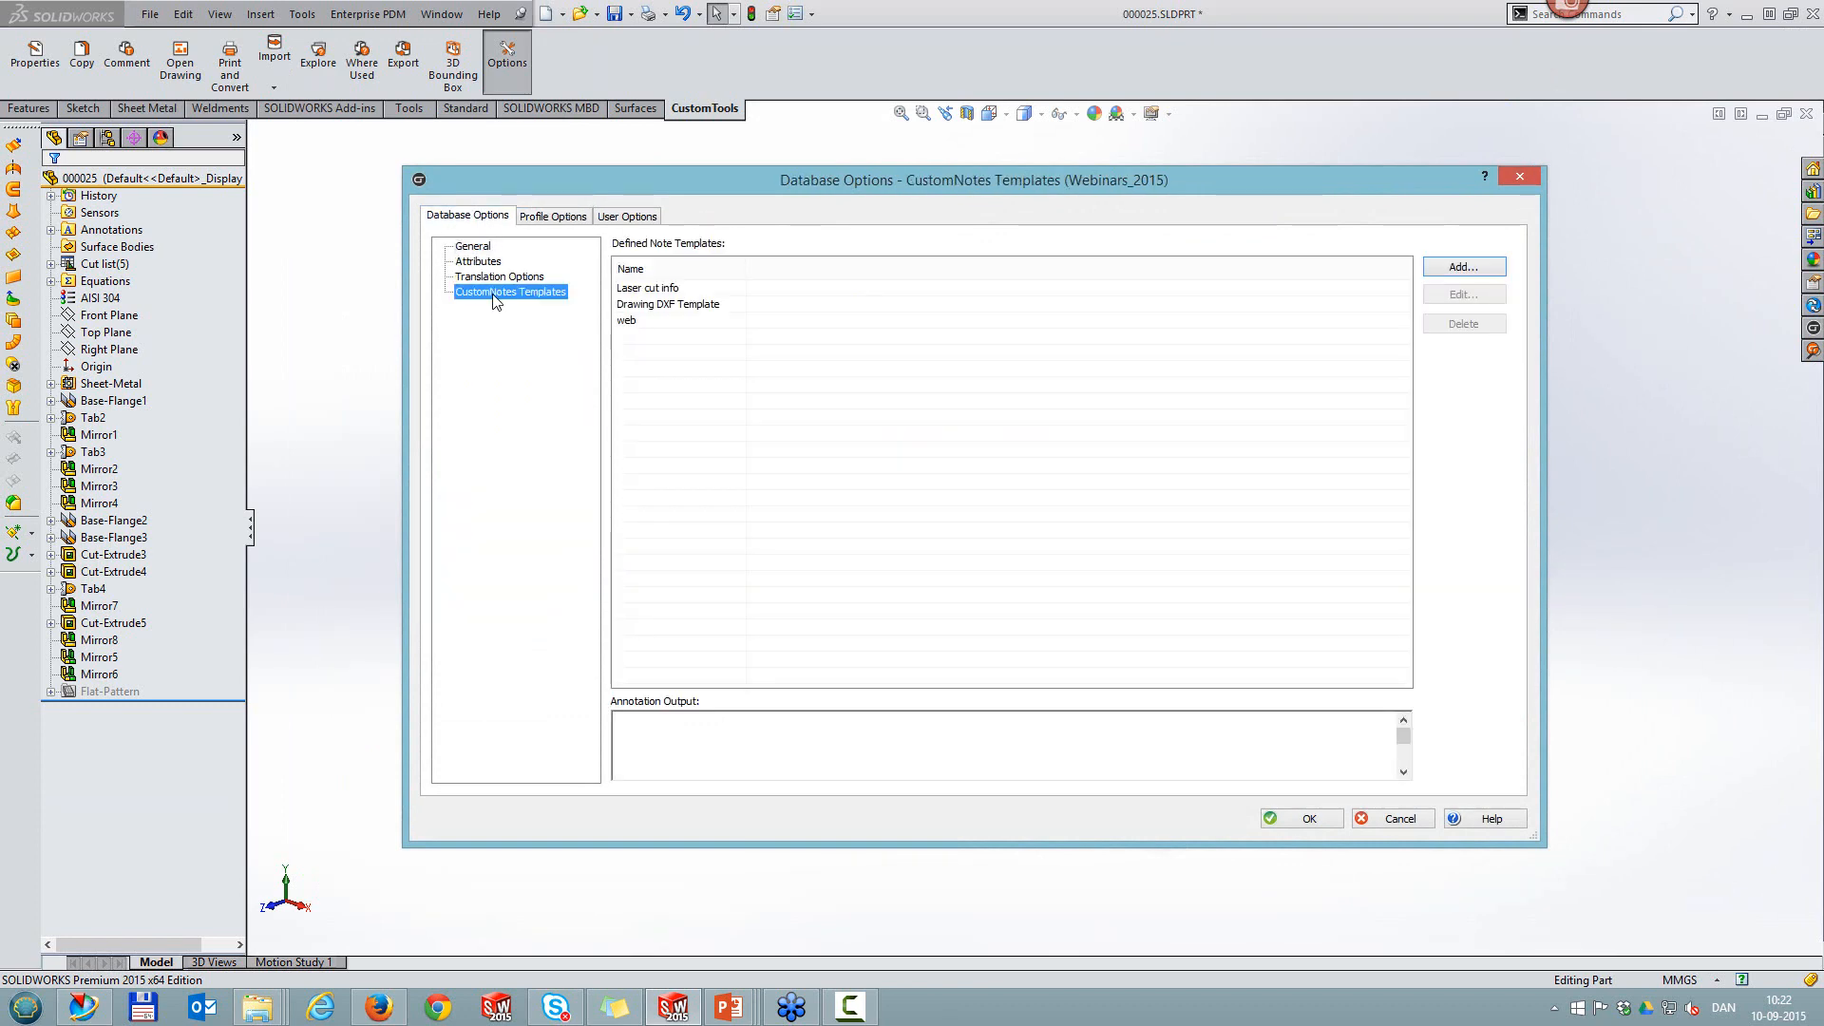
double_click(664, 290)
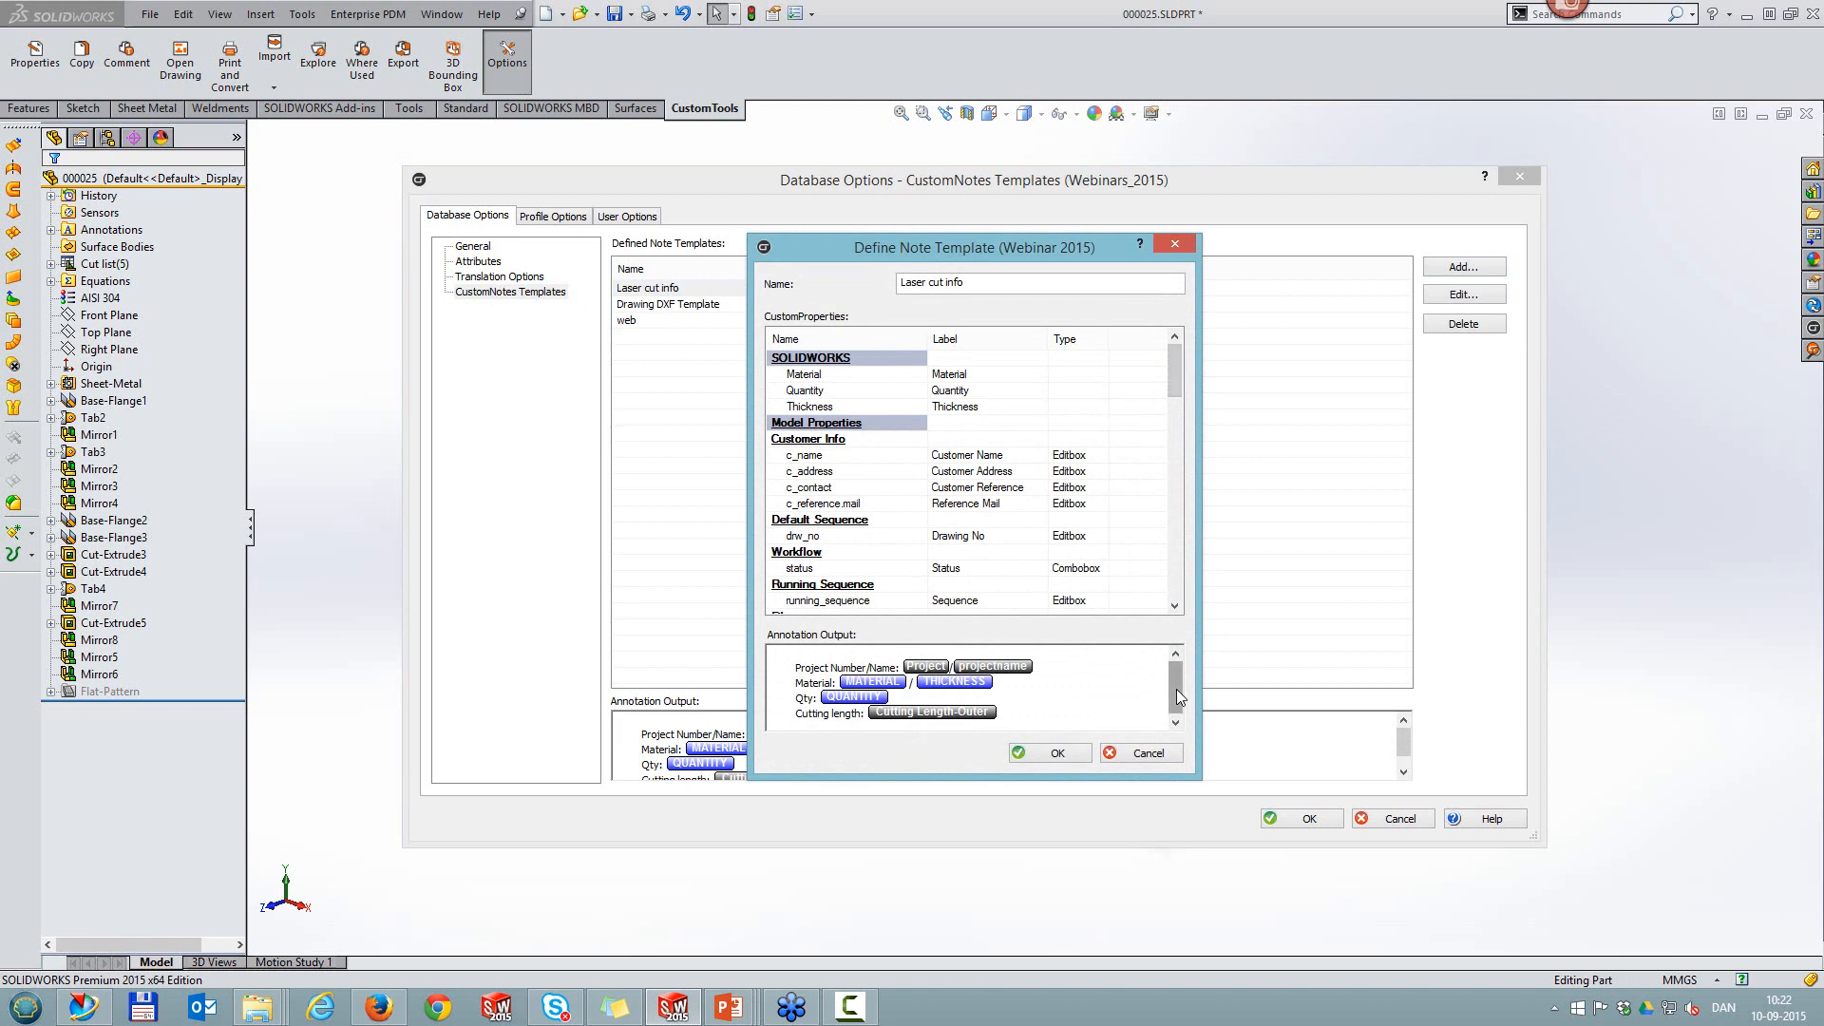
left_click_drag(1177, 697, 1178, 705)
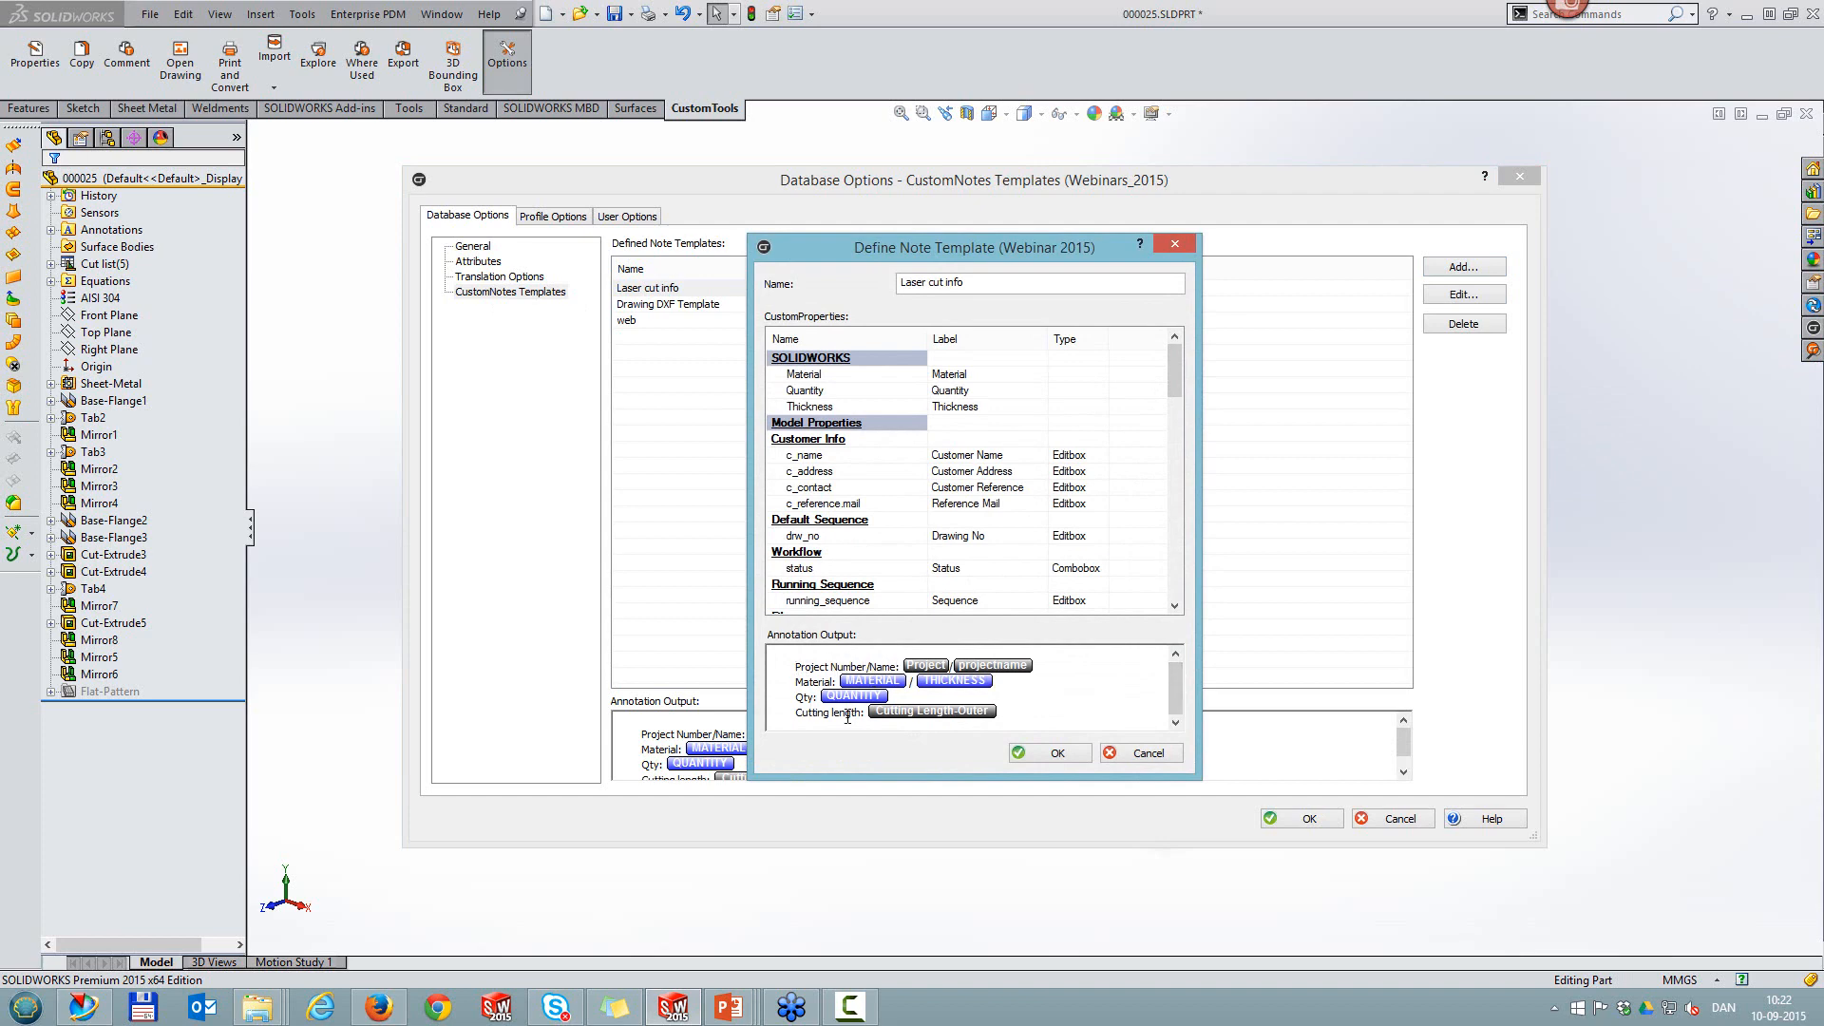
left_click(1149, 755)
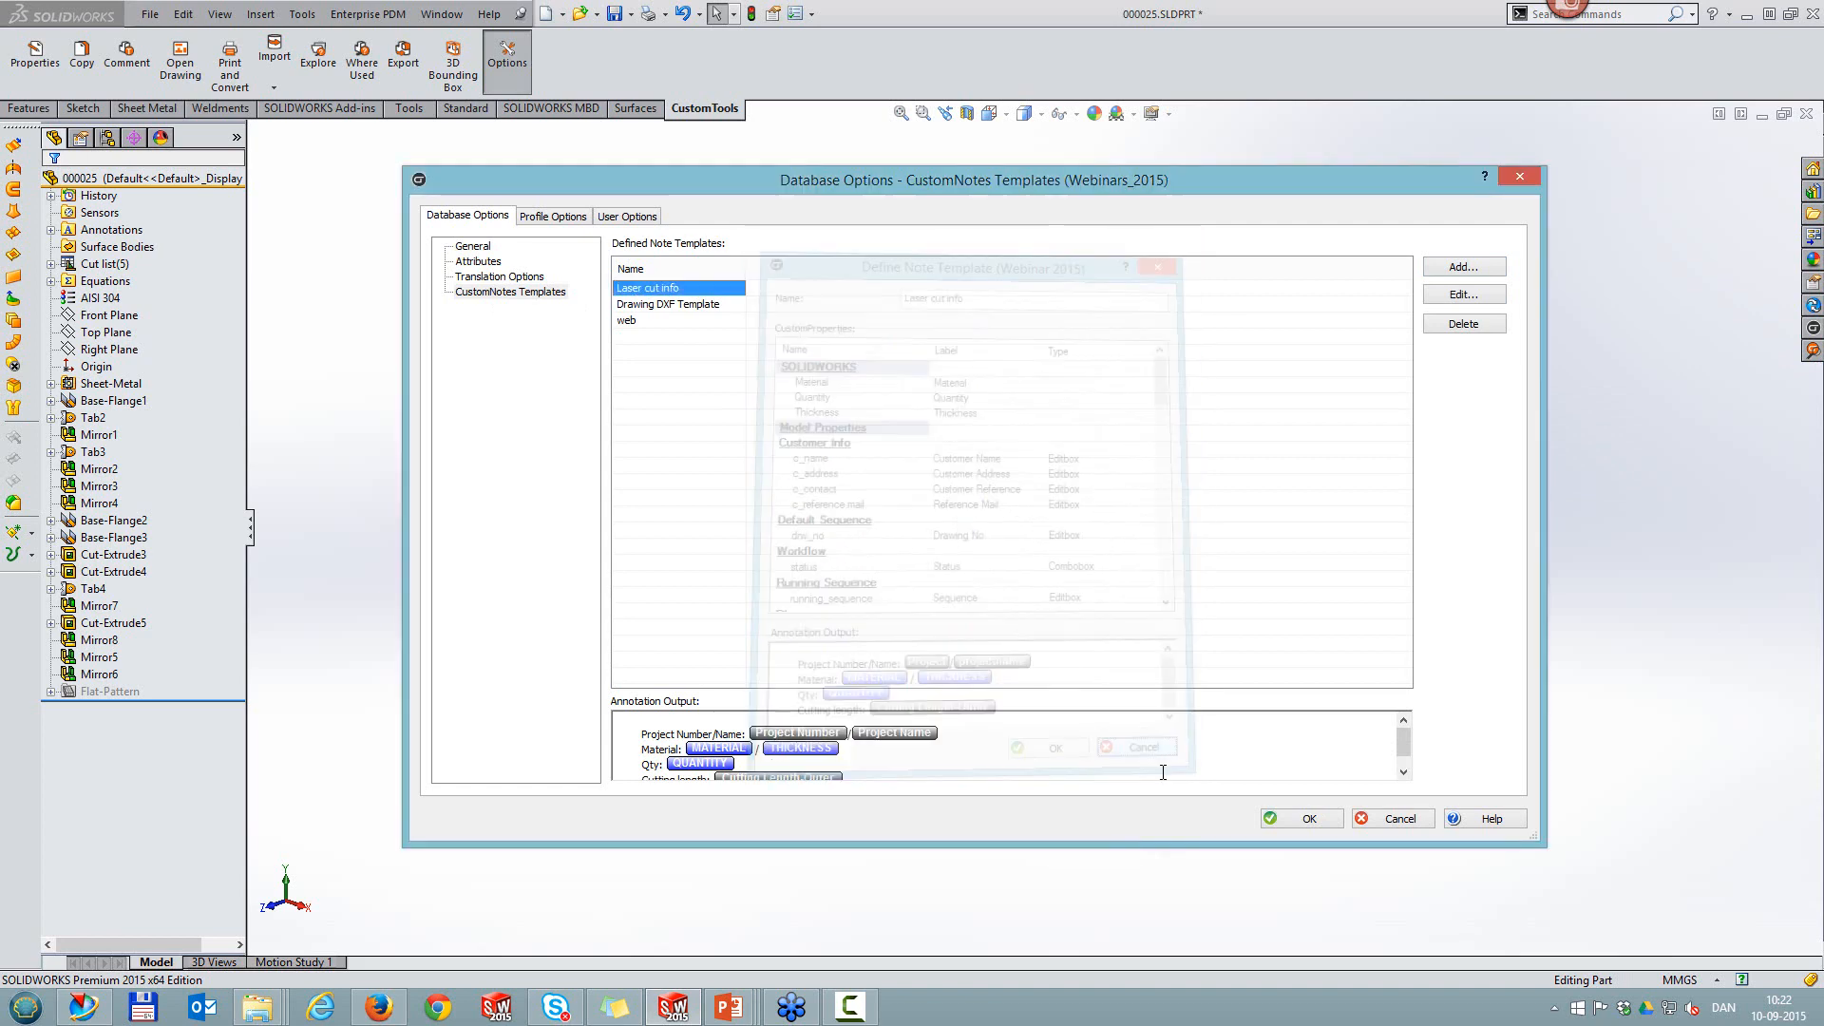
Step: Start a note template named demo with a QTY line linked to the SOLIDWORKS Quantity property
left_click(1472, 270)
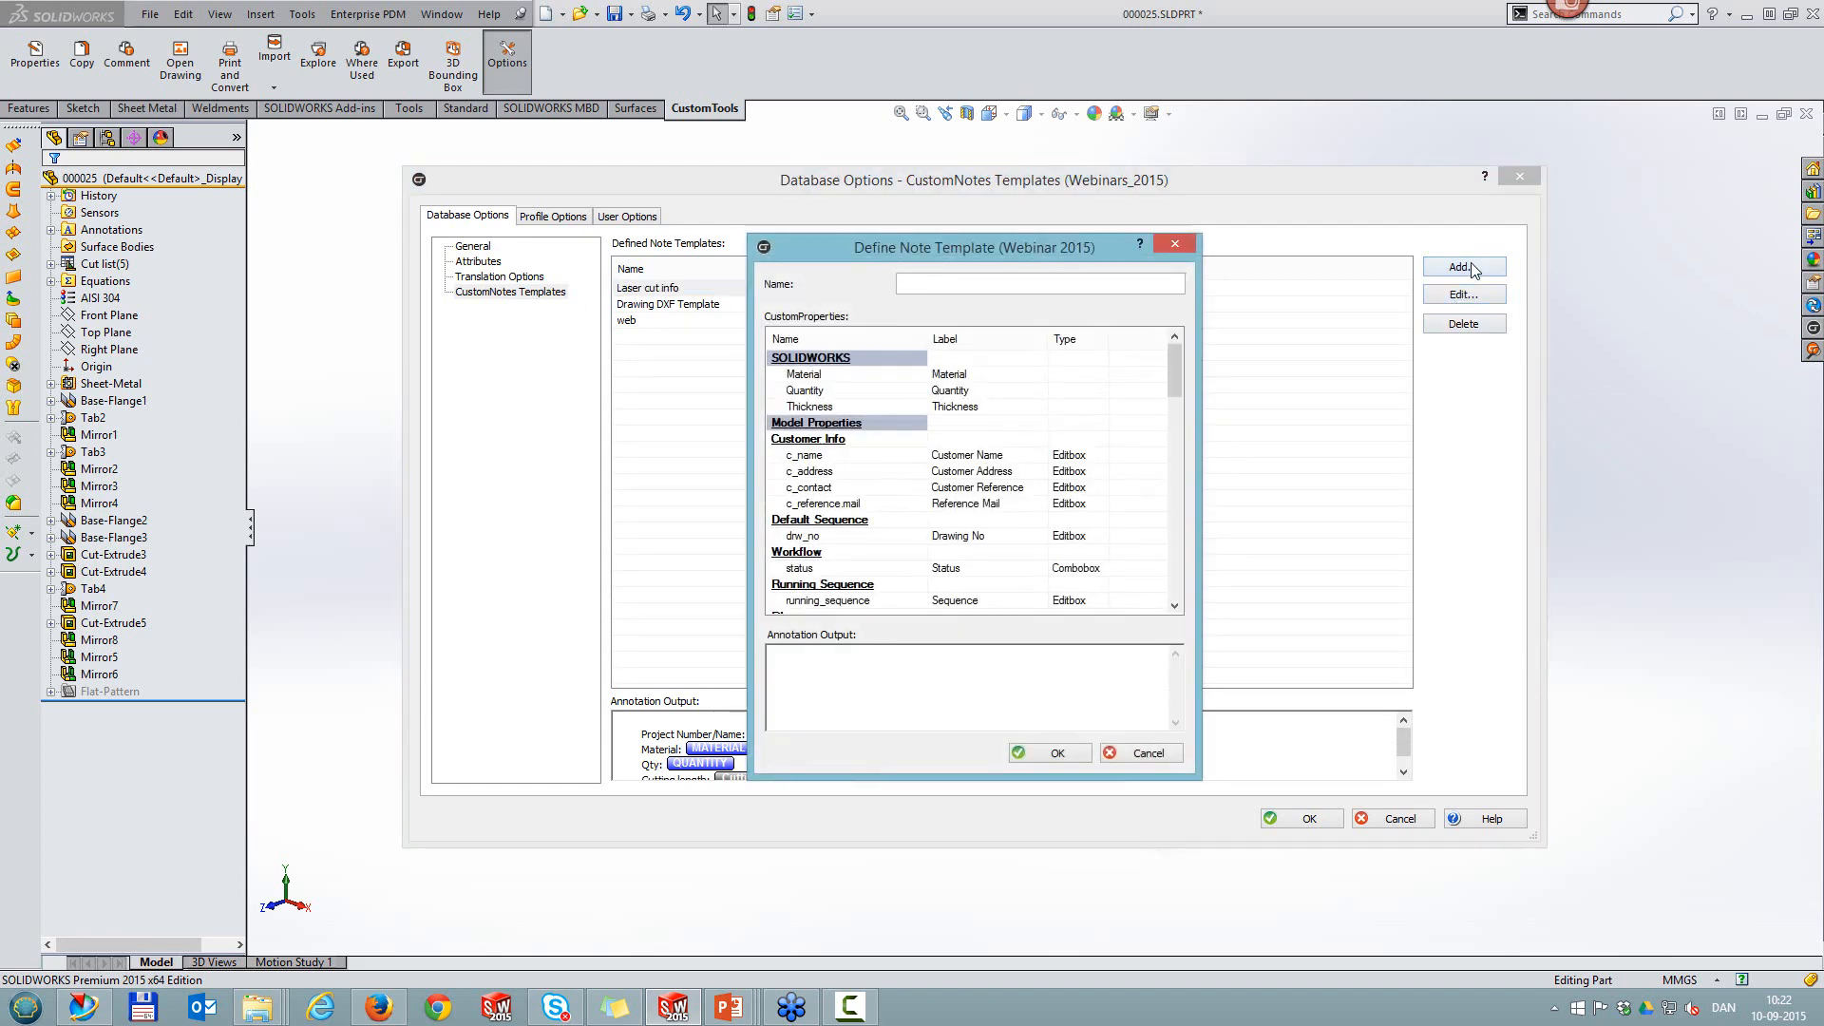
left_click(994, 281)
type("dem")
type("QTY :")
double_click(851, 390)
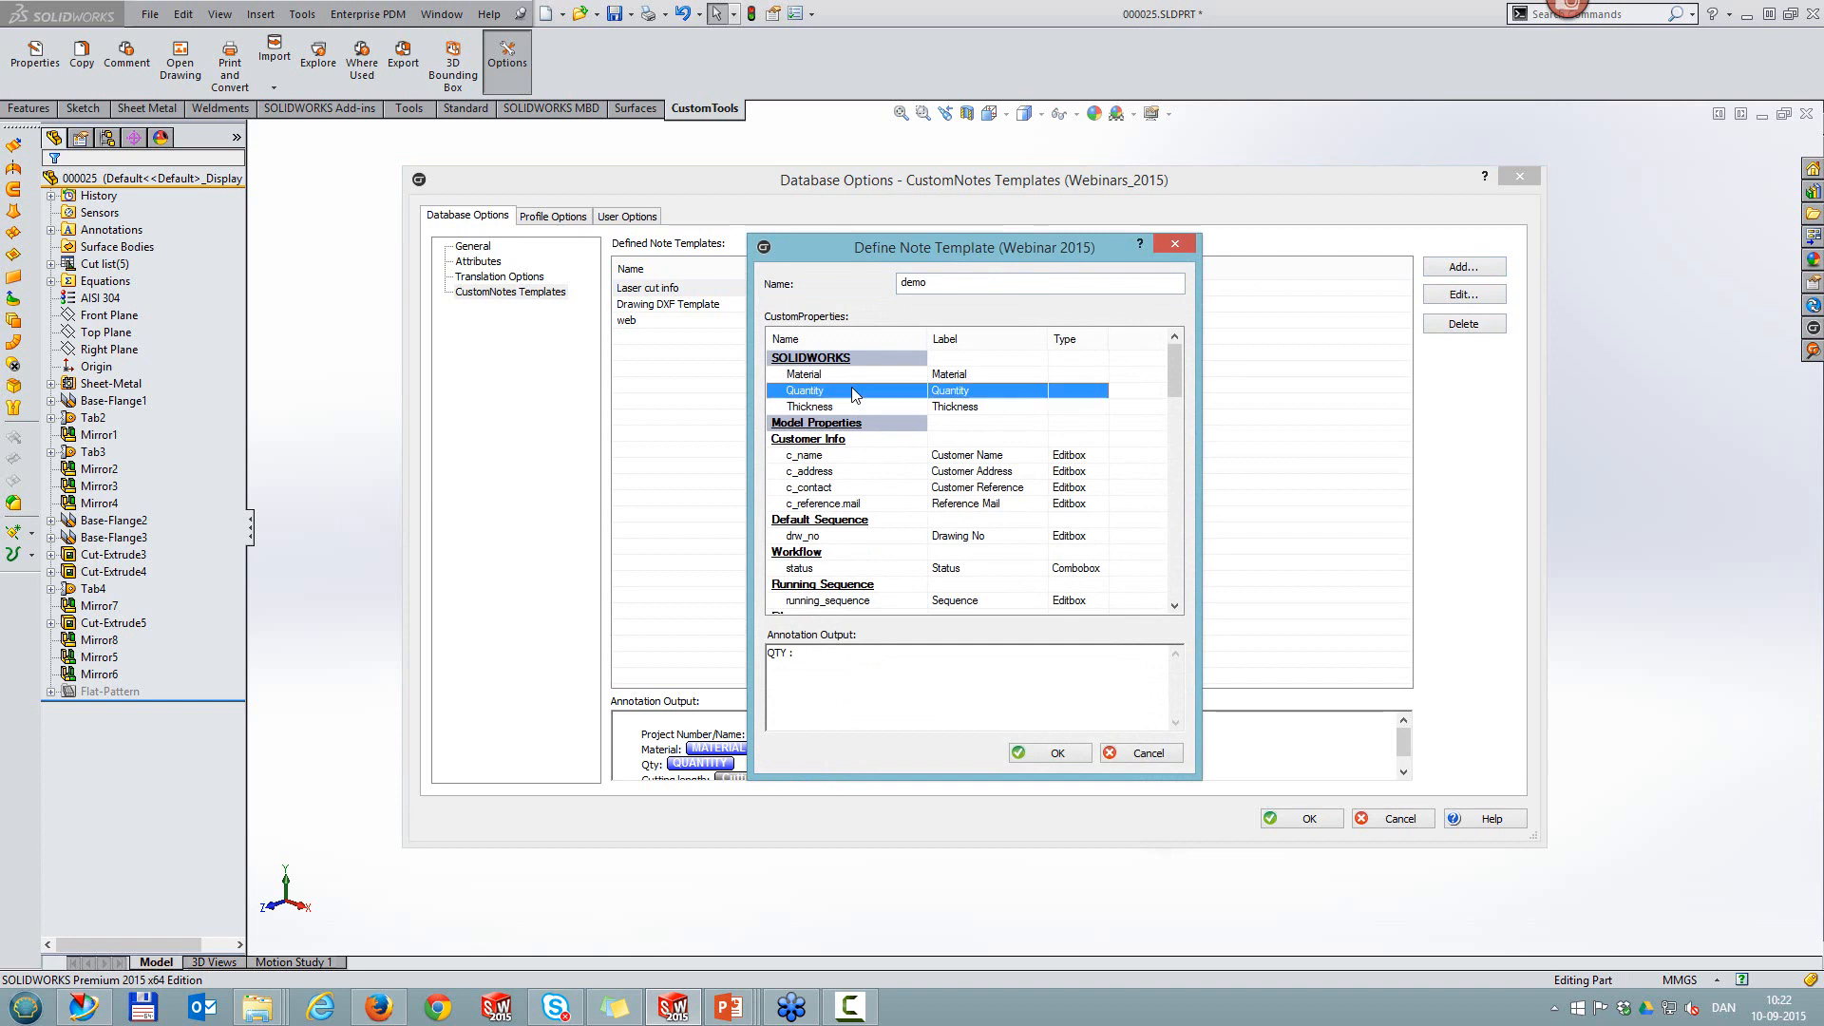
Step: Add Material and Designed By lines linked to the Material and DrawnBy properties, and discard the demo note template
left_click(876, 657)
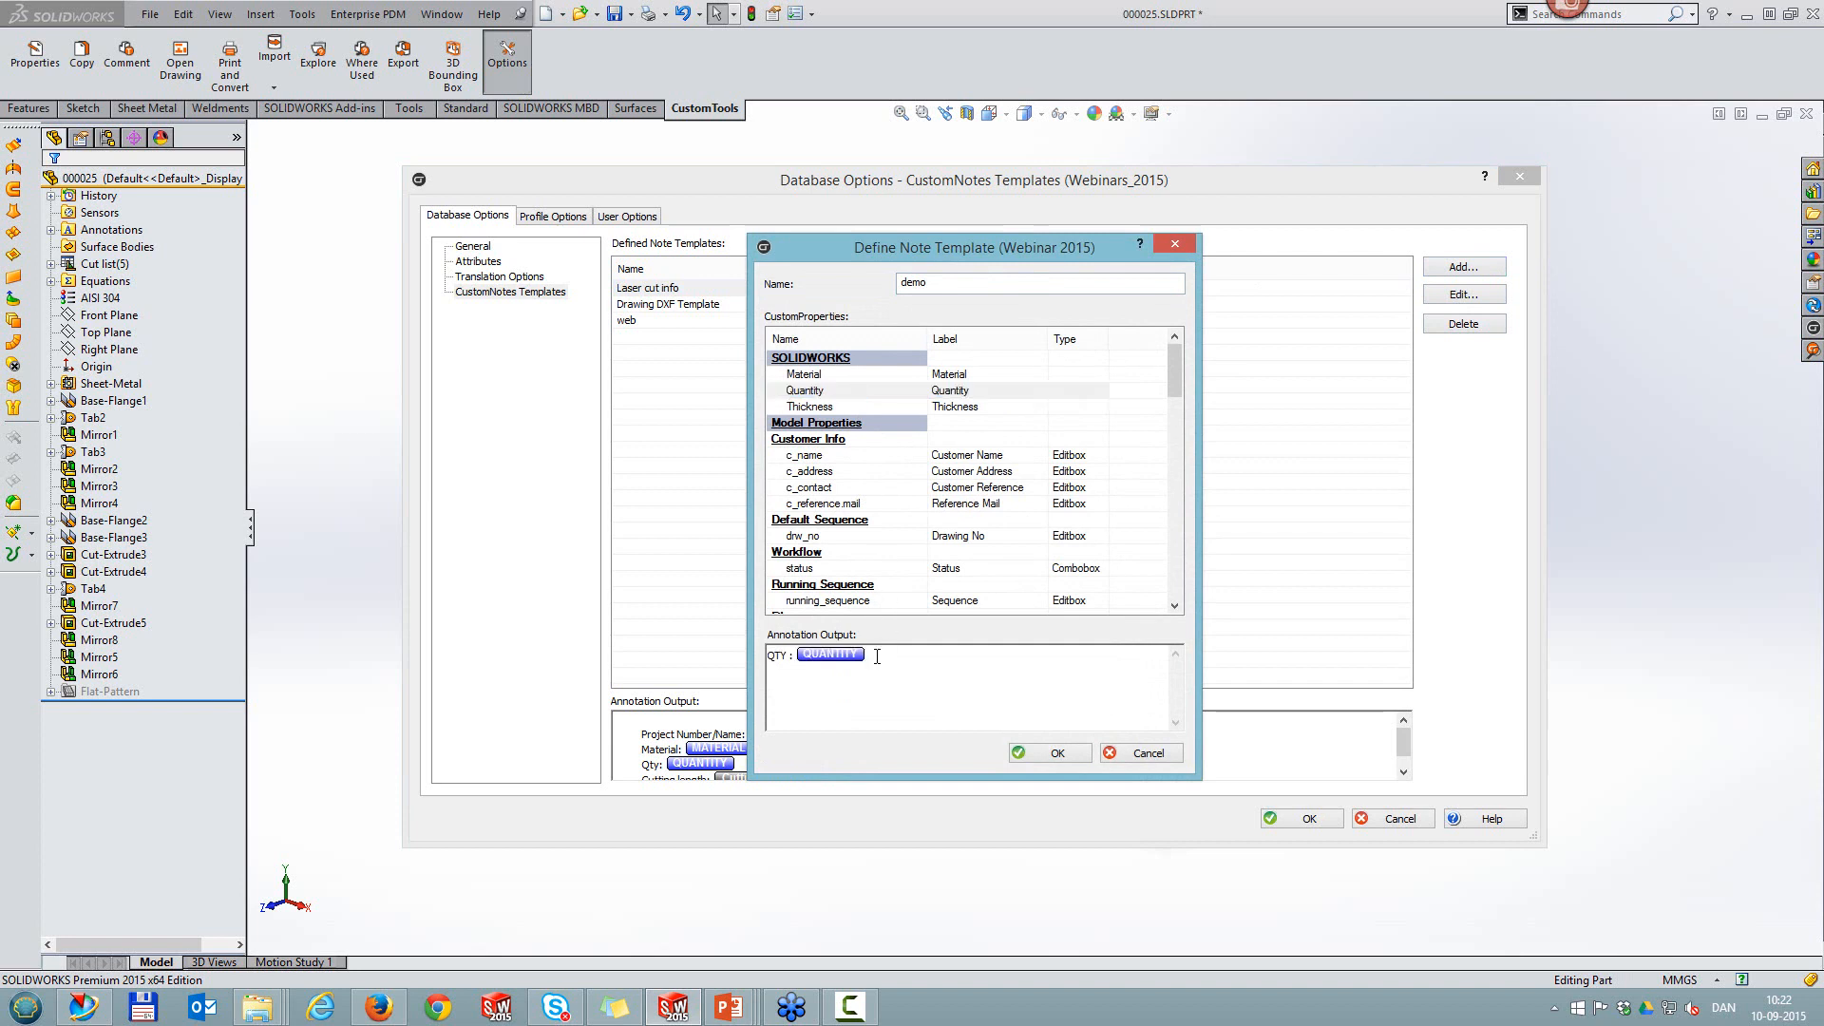
key("Return")
type("Material :")
double_click(852, 376)
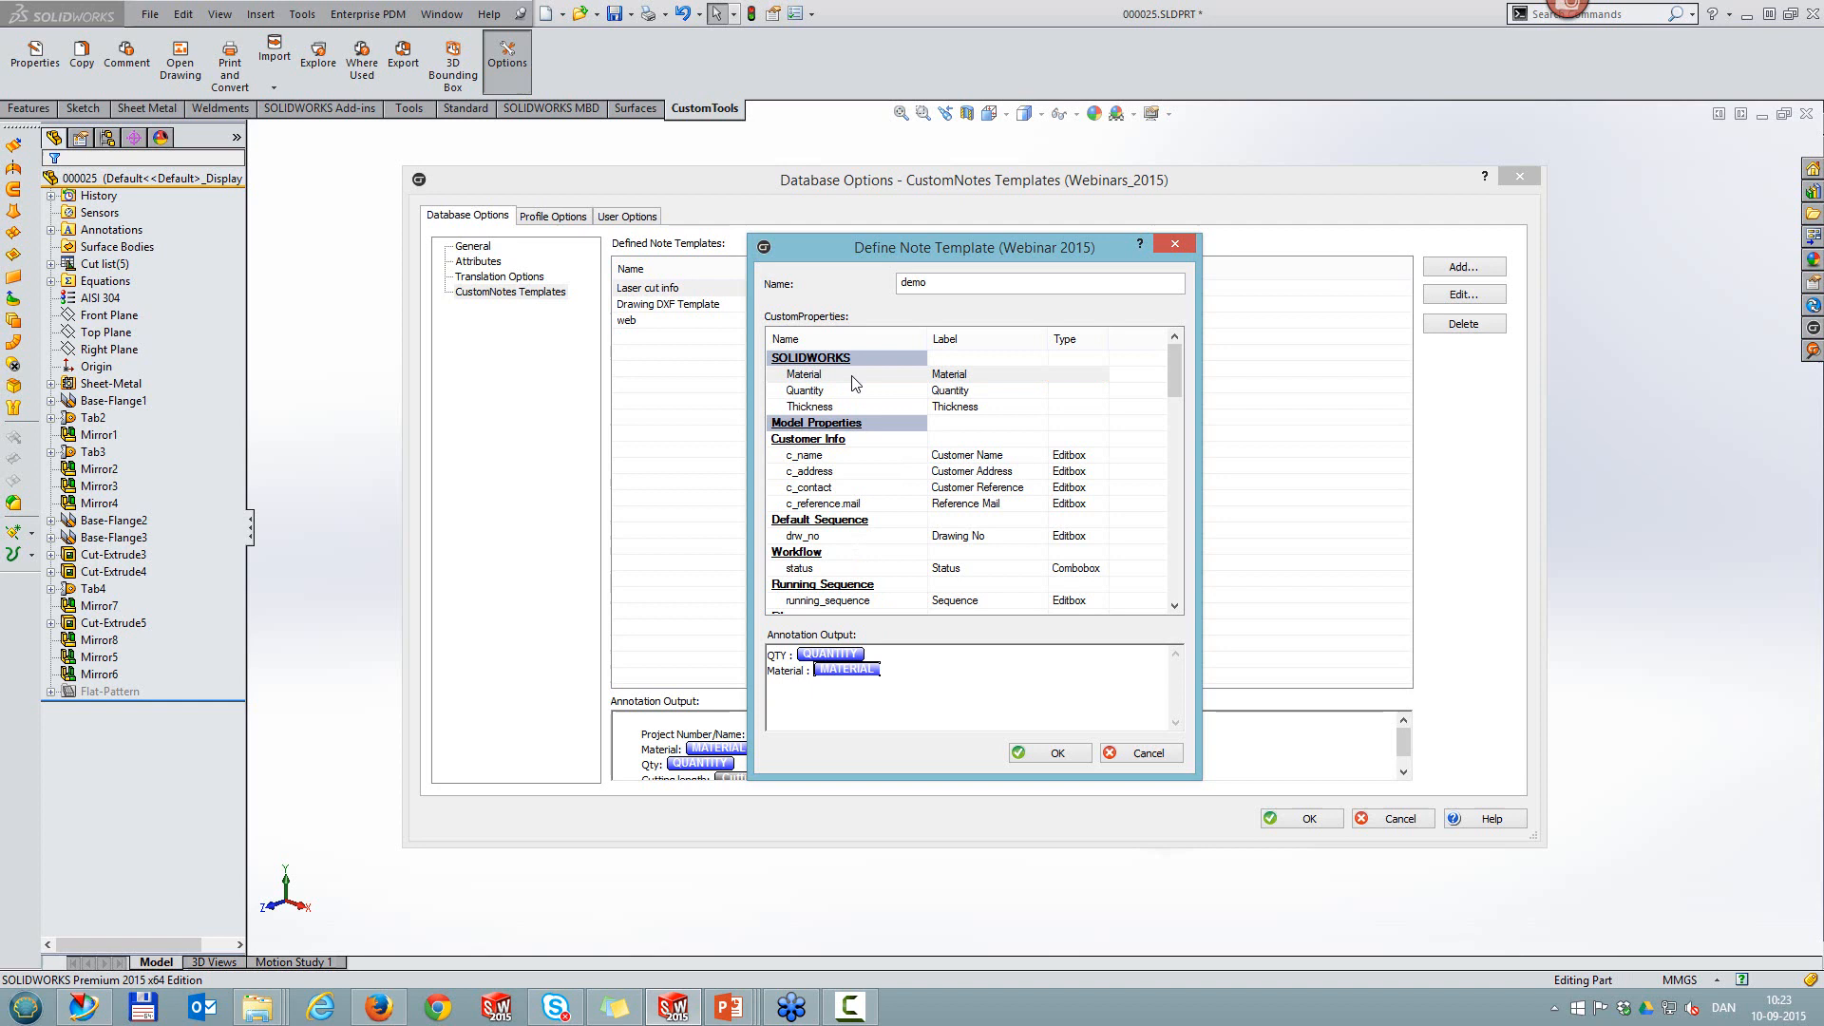
left_click(922, 676)
type("Designed By:")
left_click_drag(1182, 367, 1172, 477)
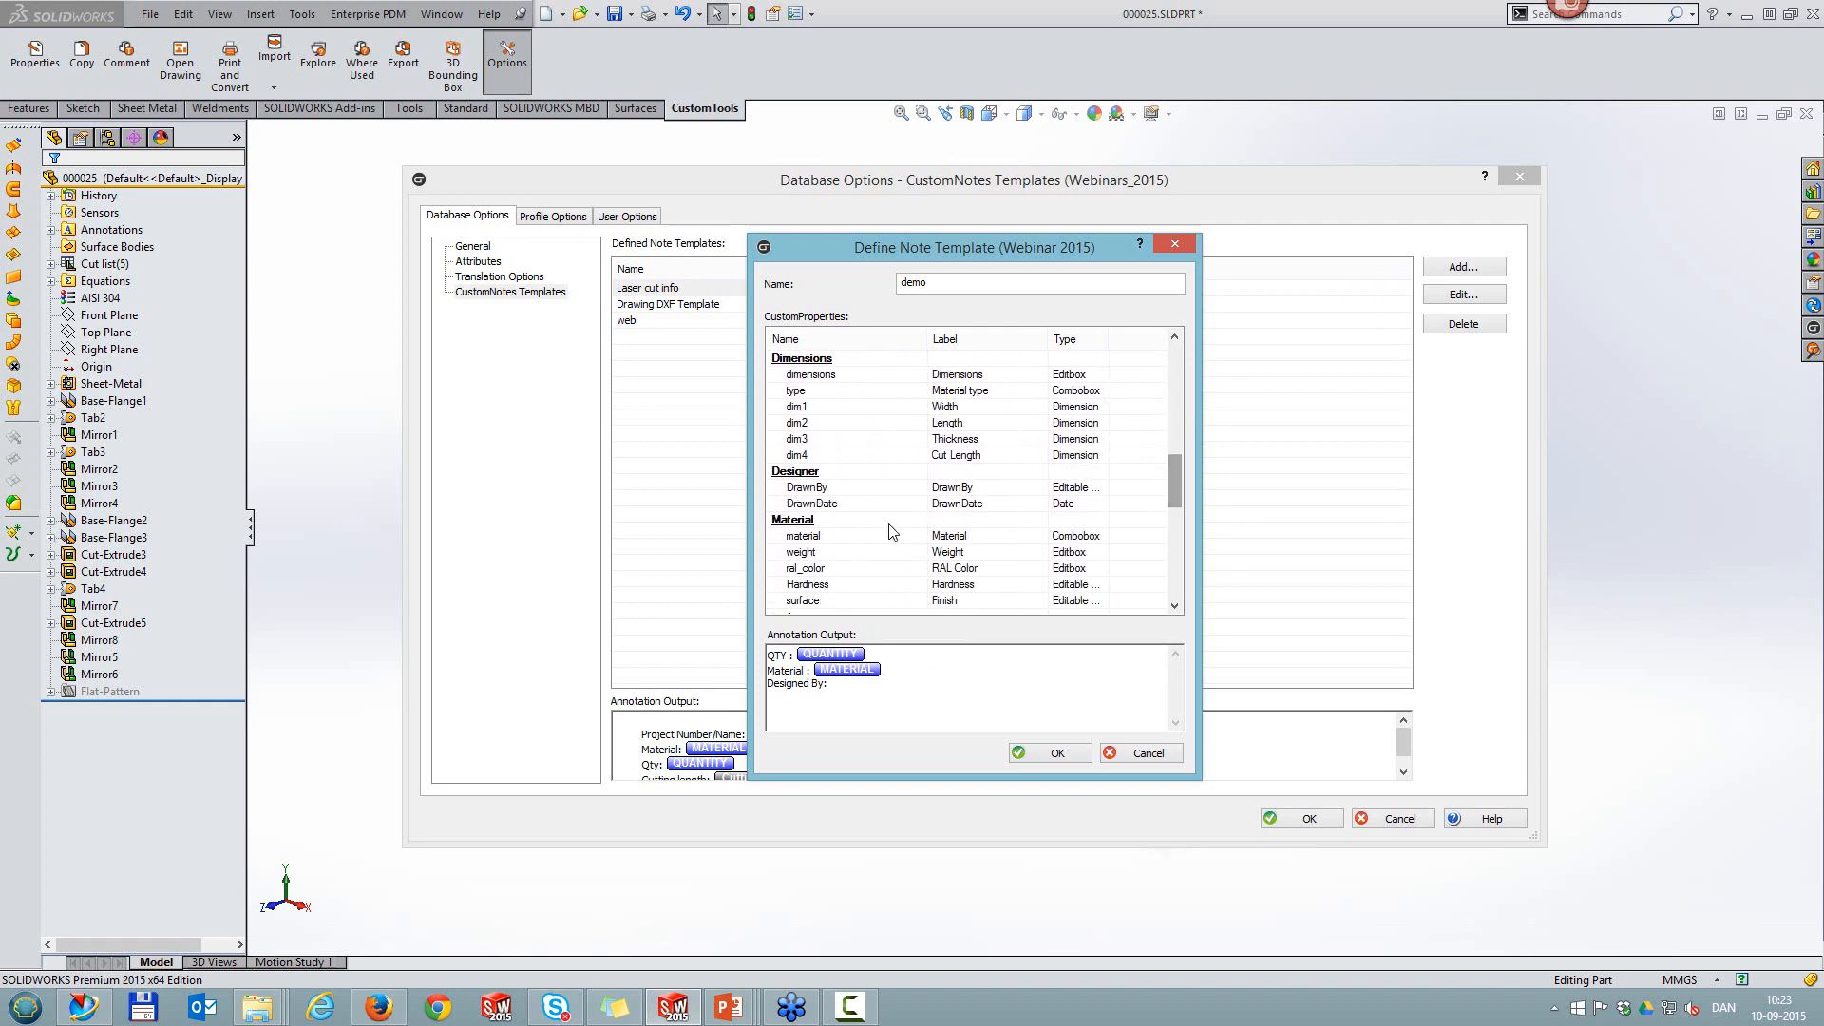
double_click(824, 492)
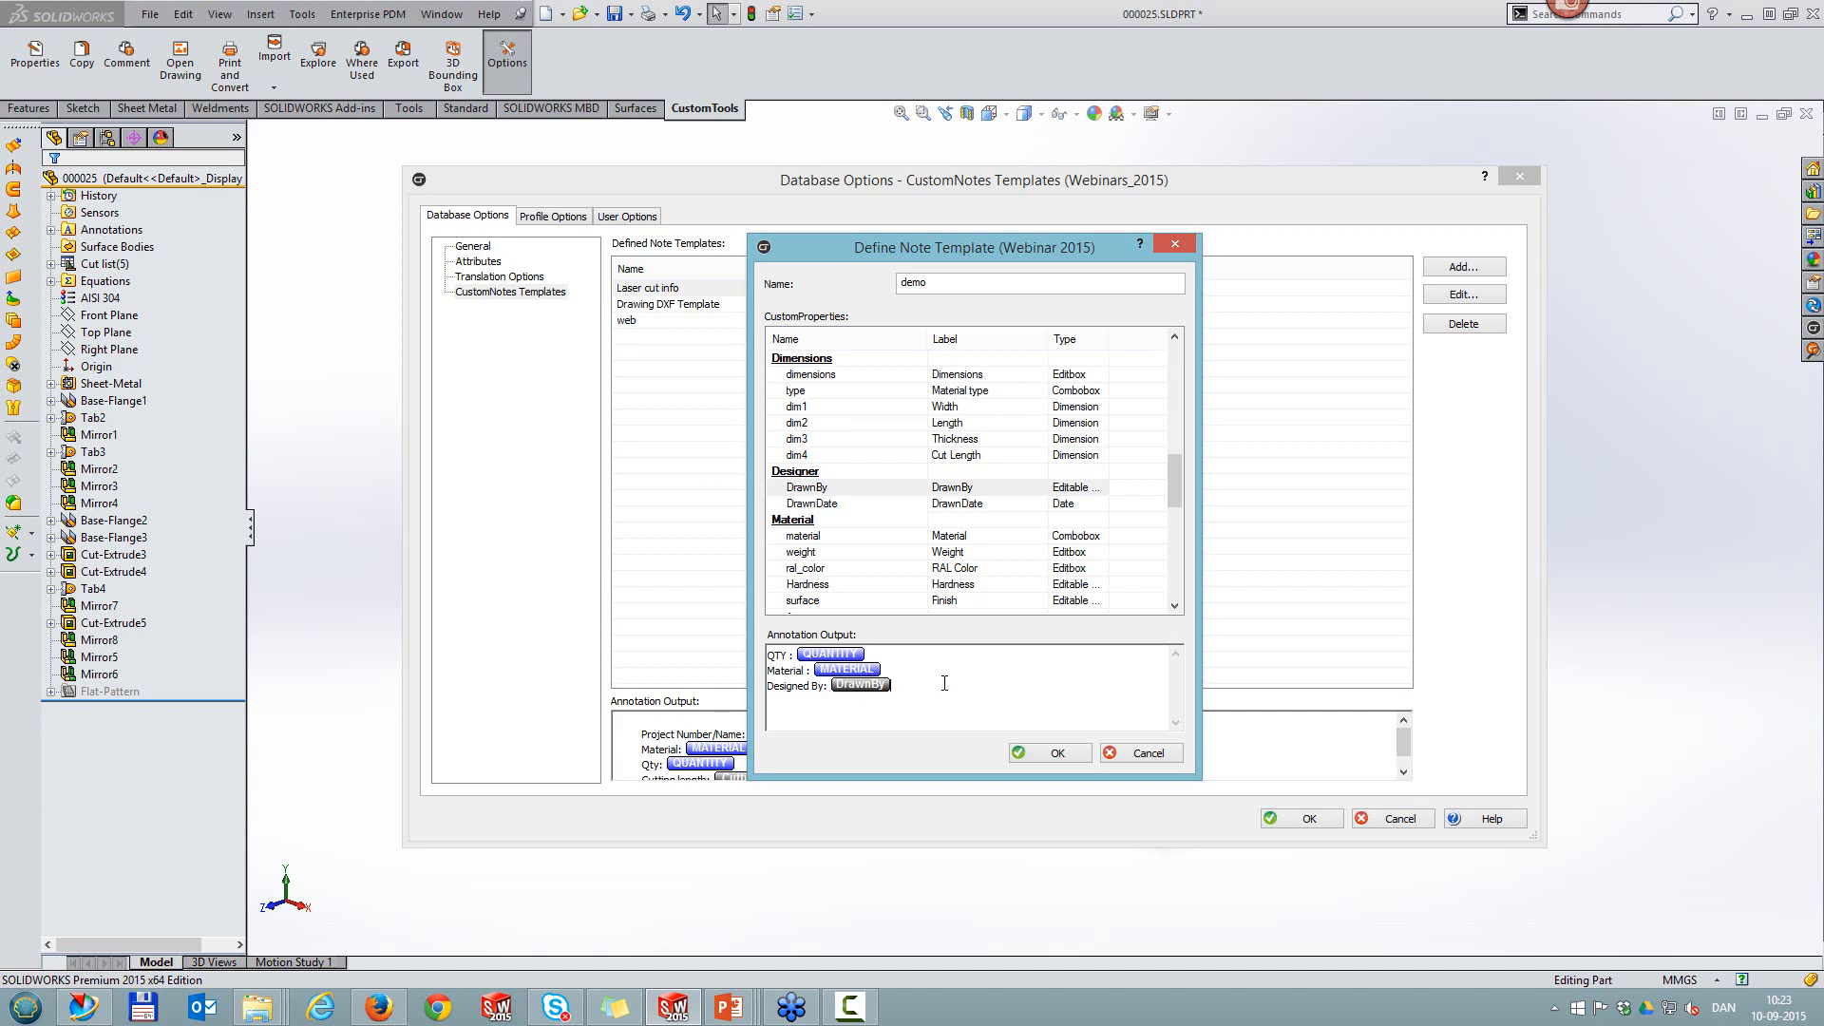
left_click(1137, 753)
Step: Examine the DXF_EXPORT file conversion rule, its file types and its CustomNote template choices, and leave the rule without saving
left_click(564, 219)
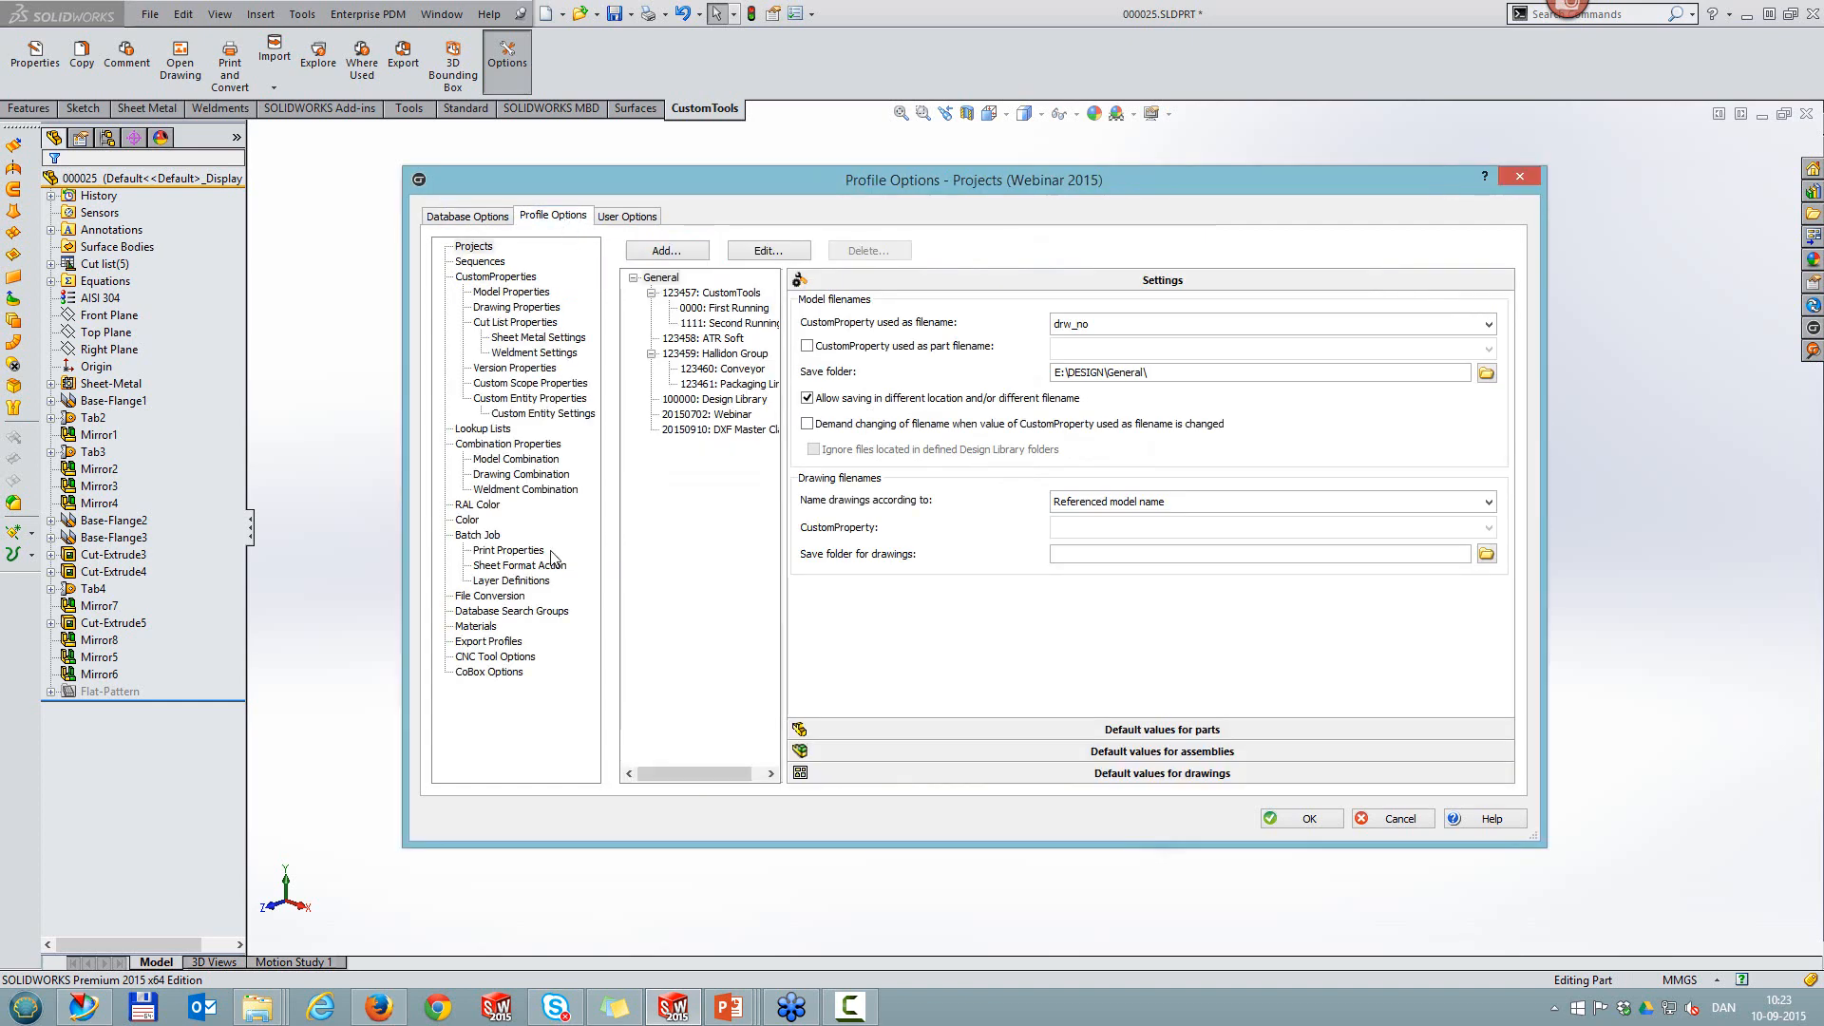
left_click(490, 595)
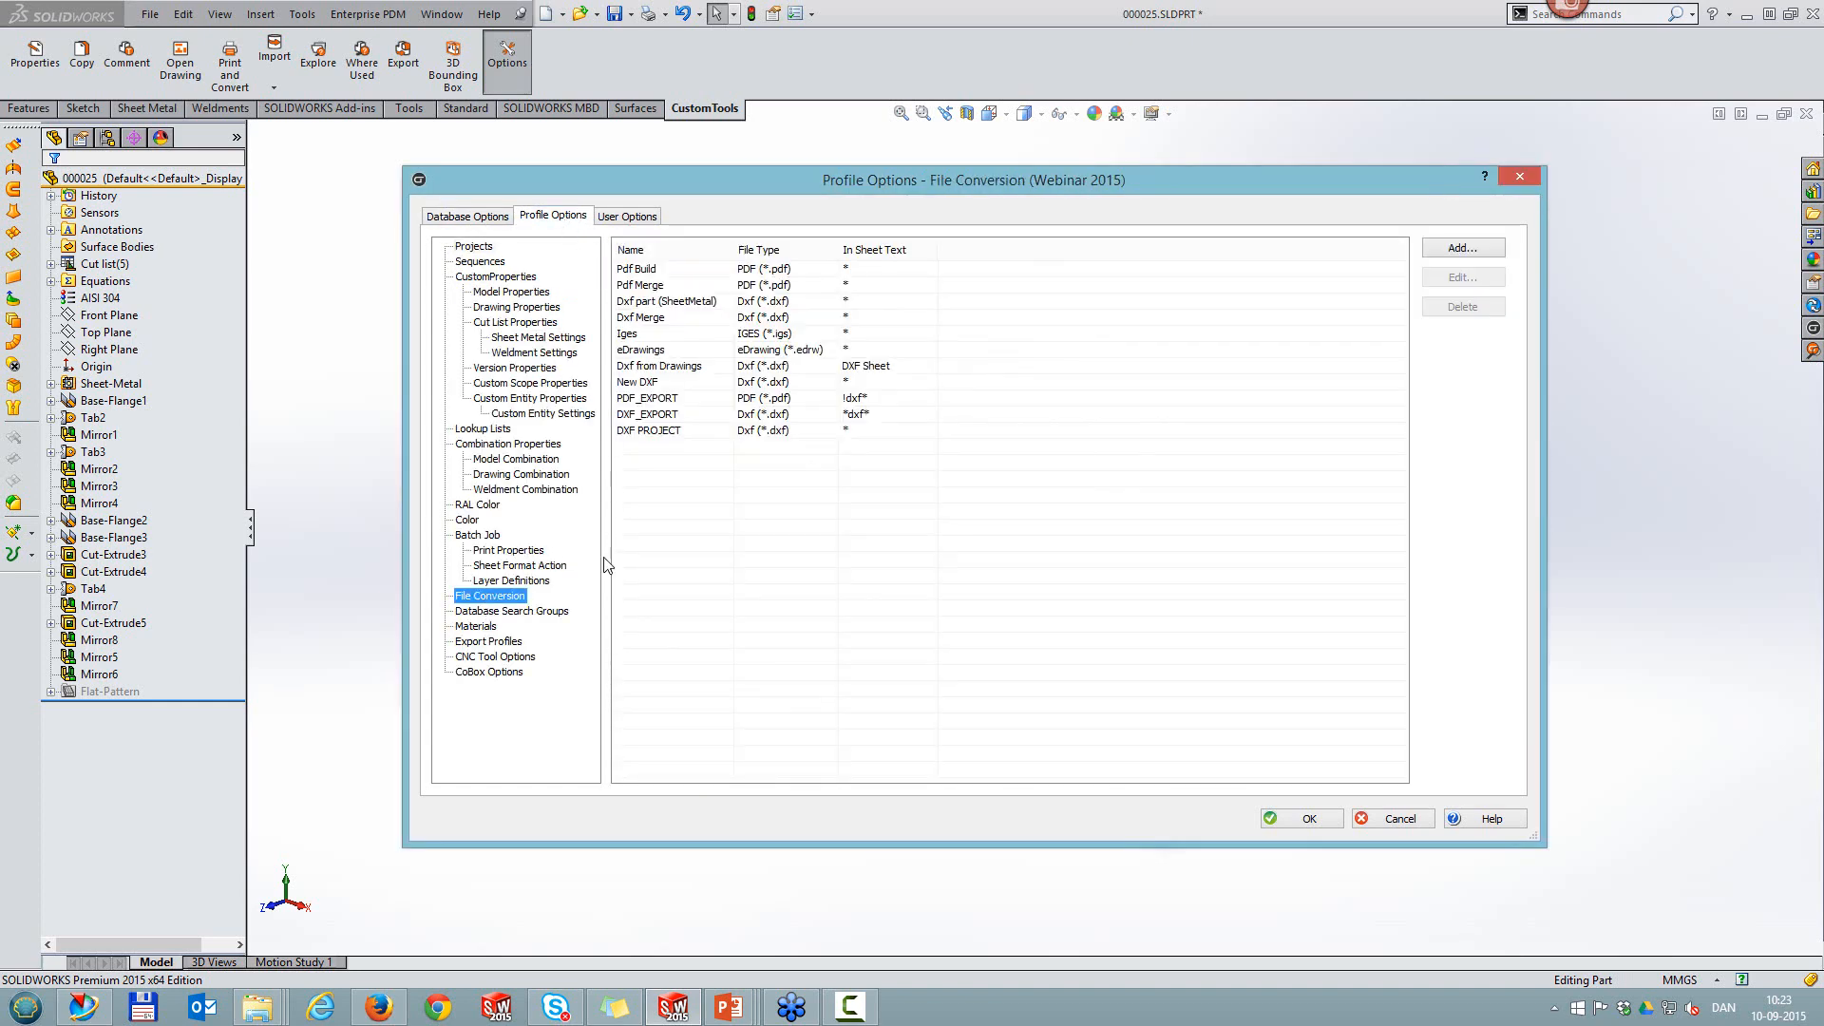
double_click(662, 418)
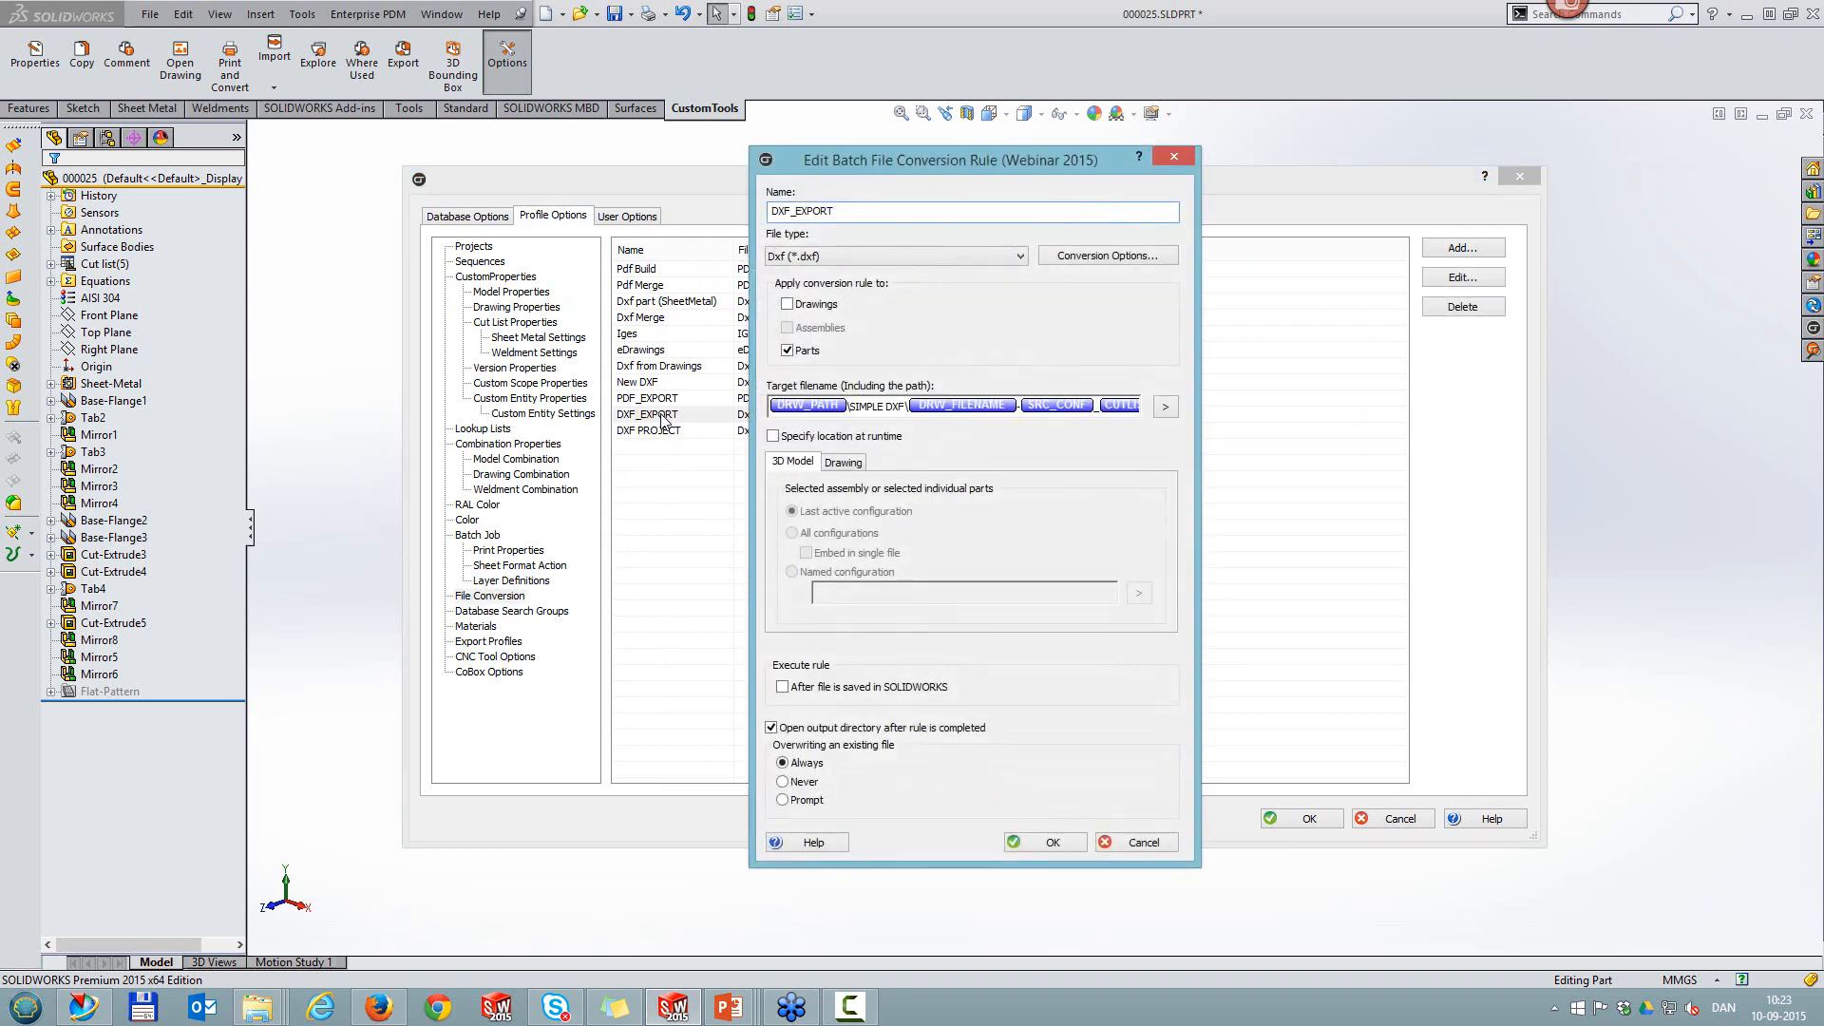
left_click(800, 261)
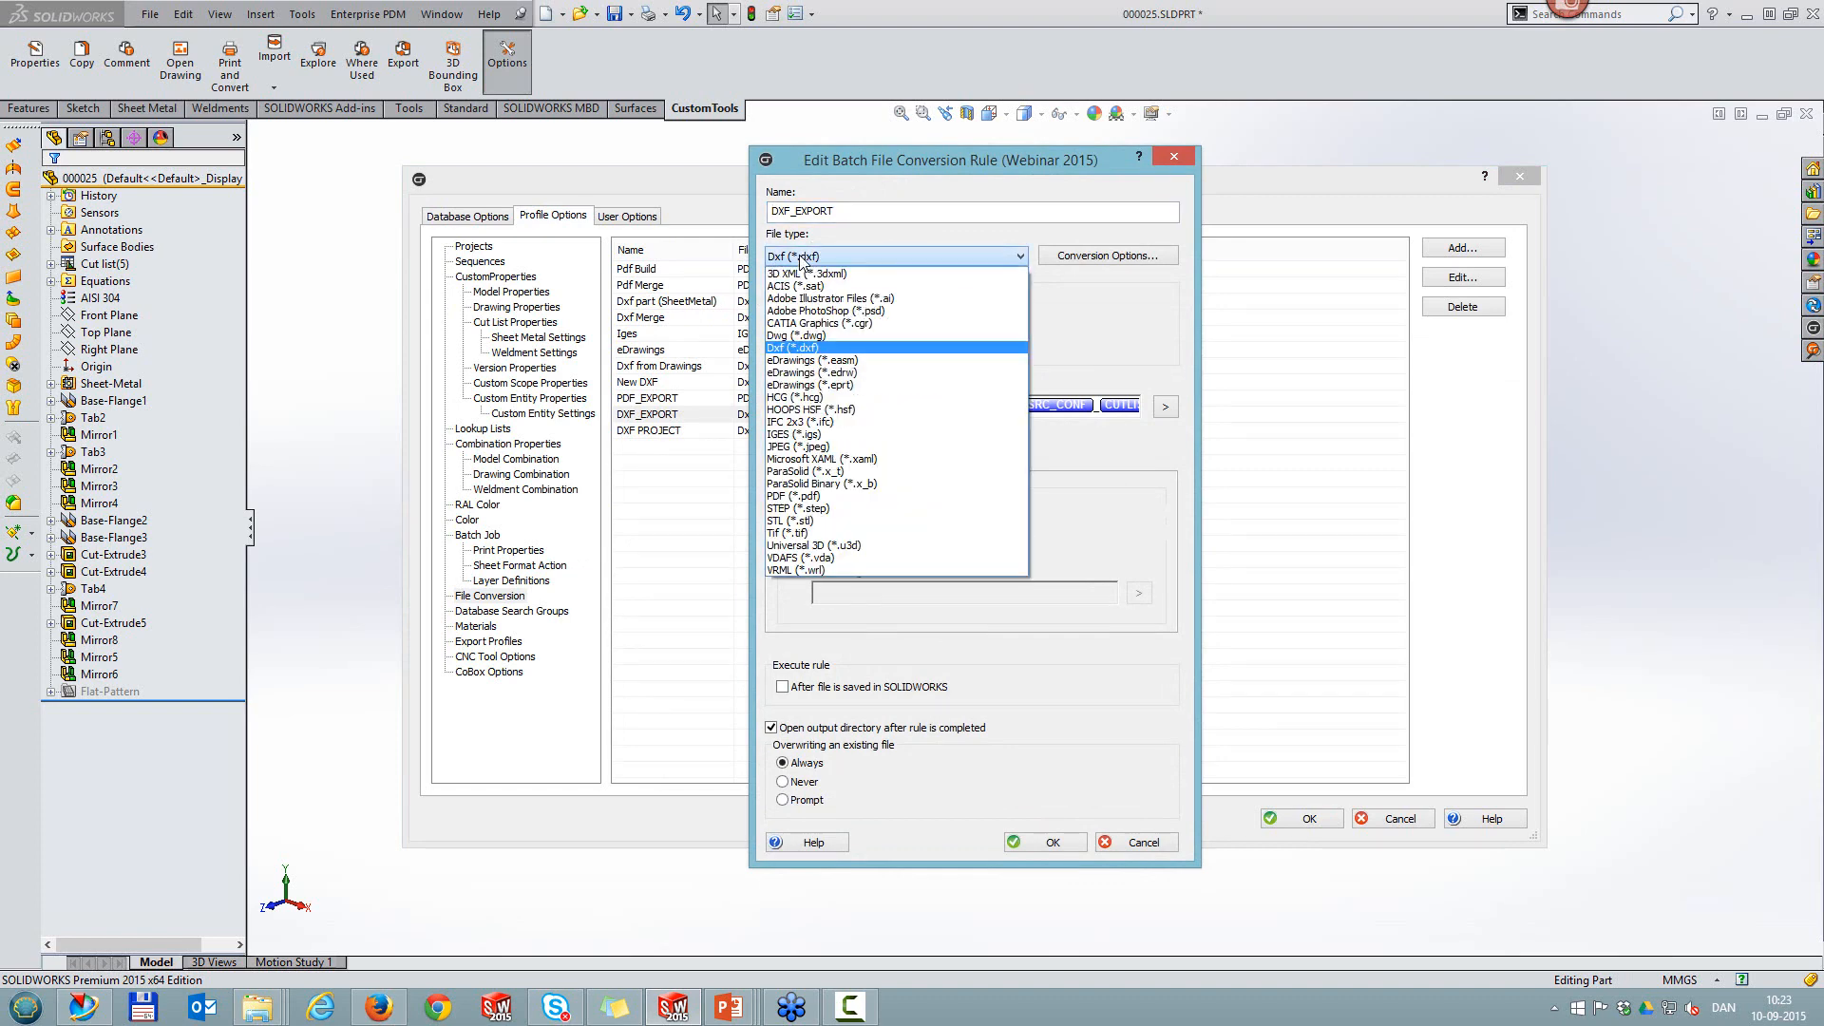
left_click(1077, 295)
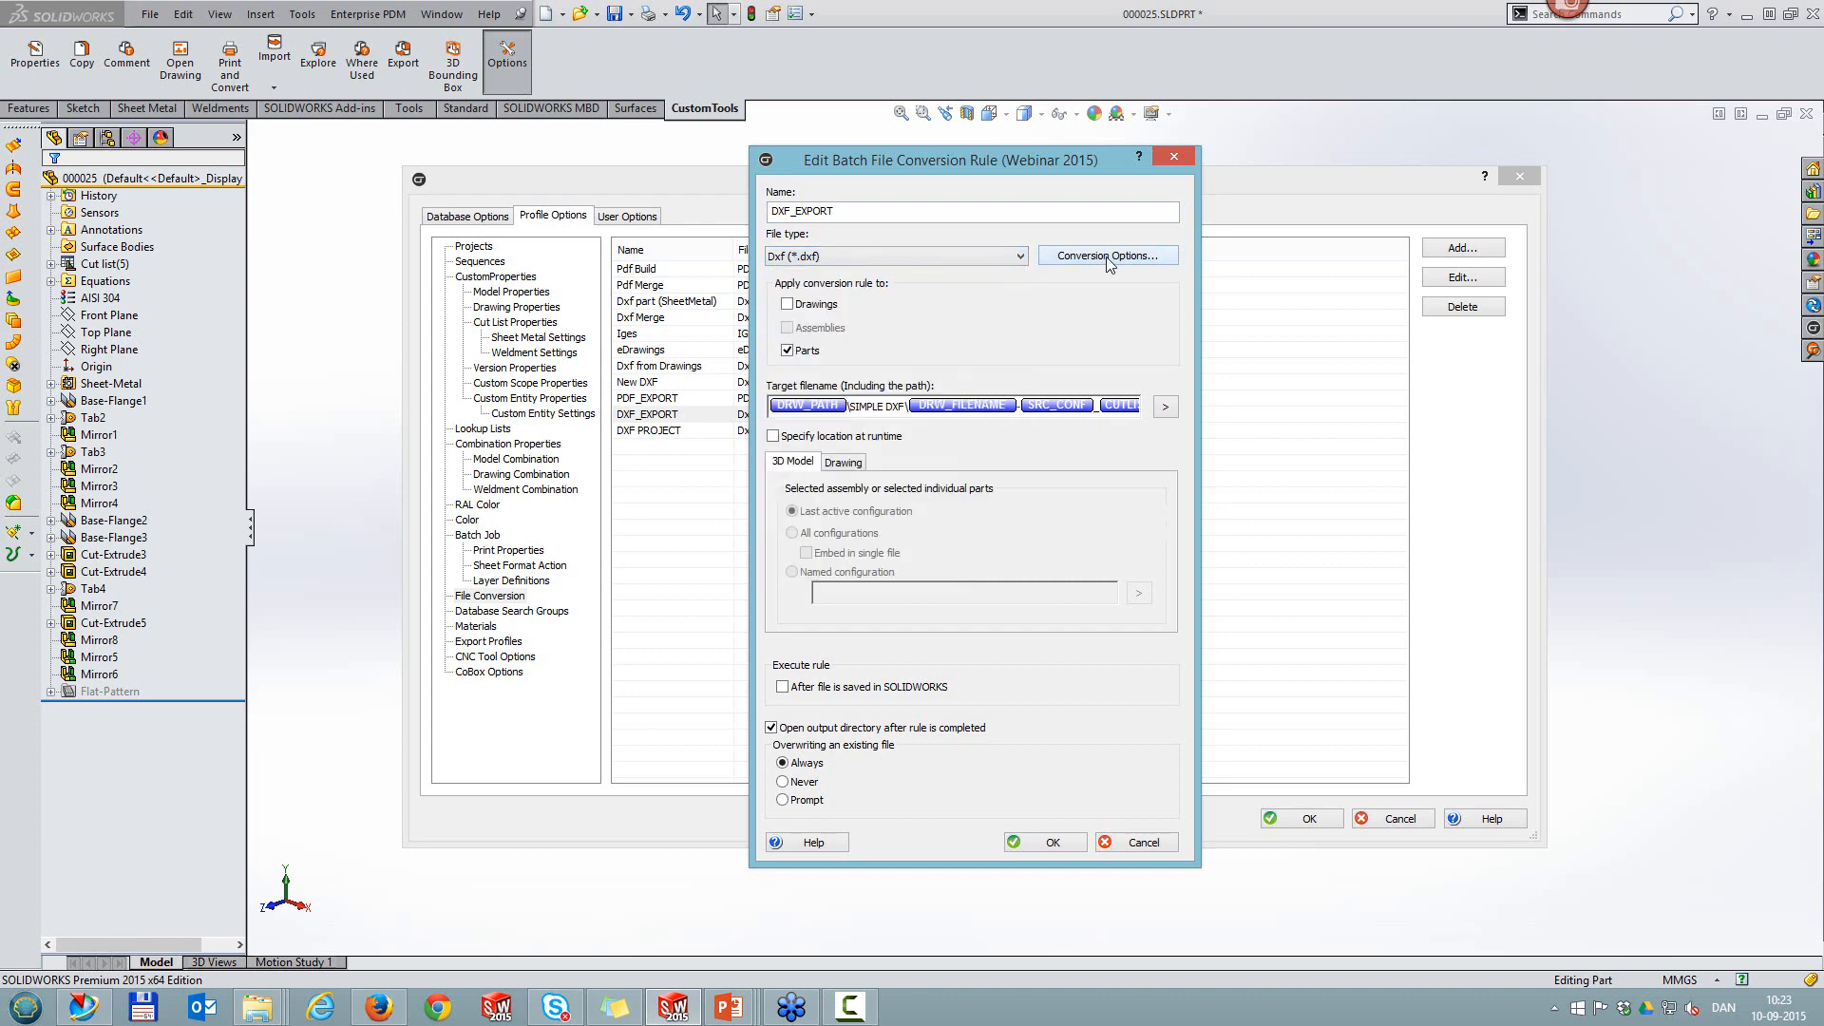
left_click(1106, 256)
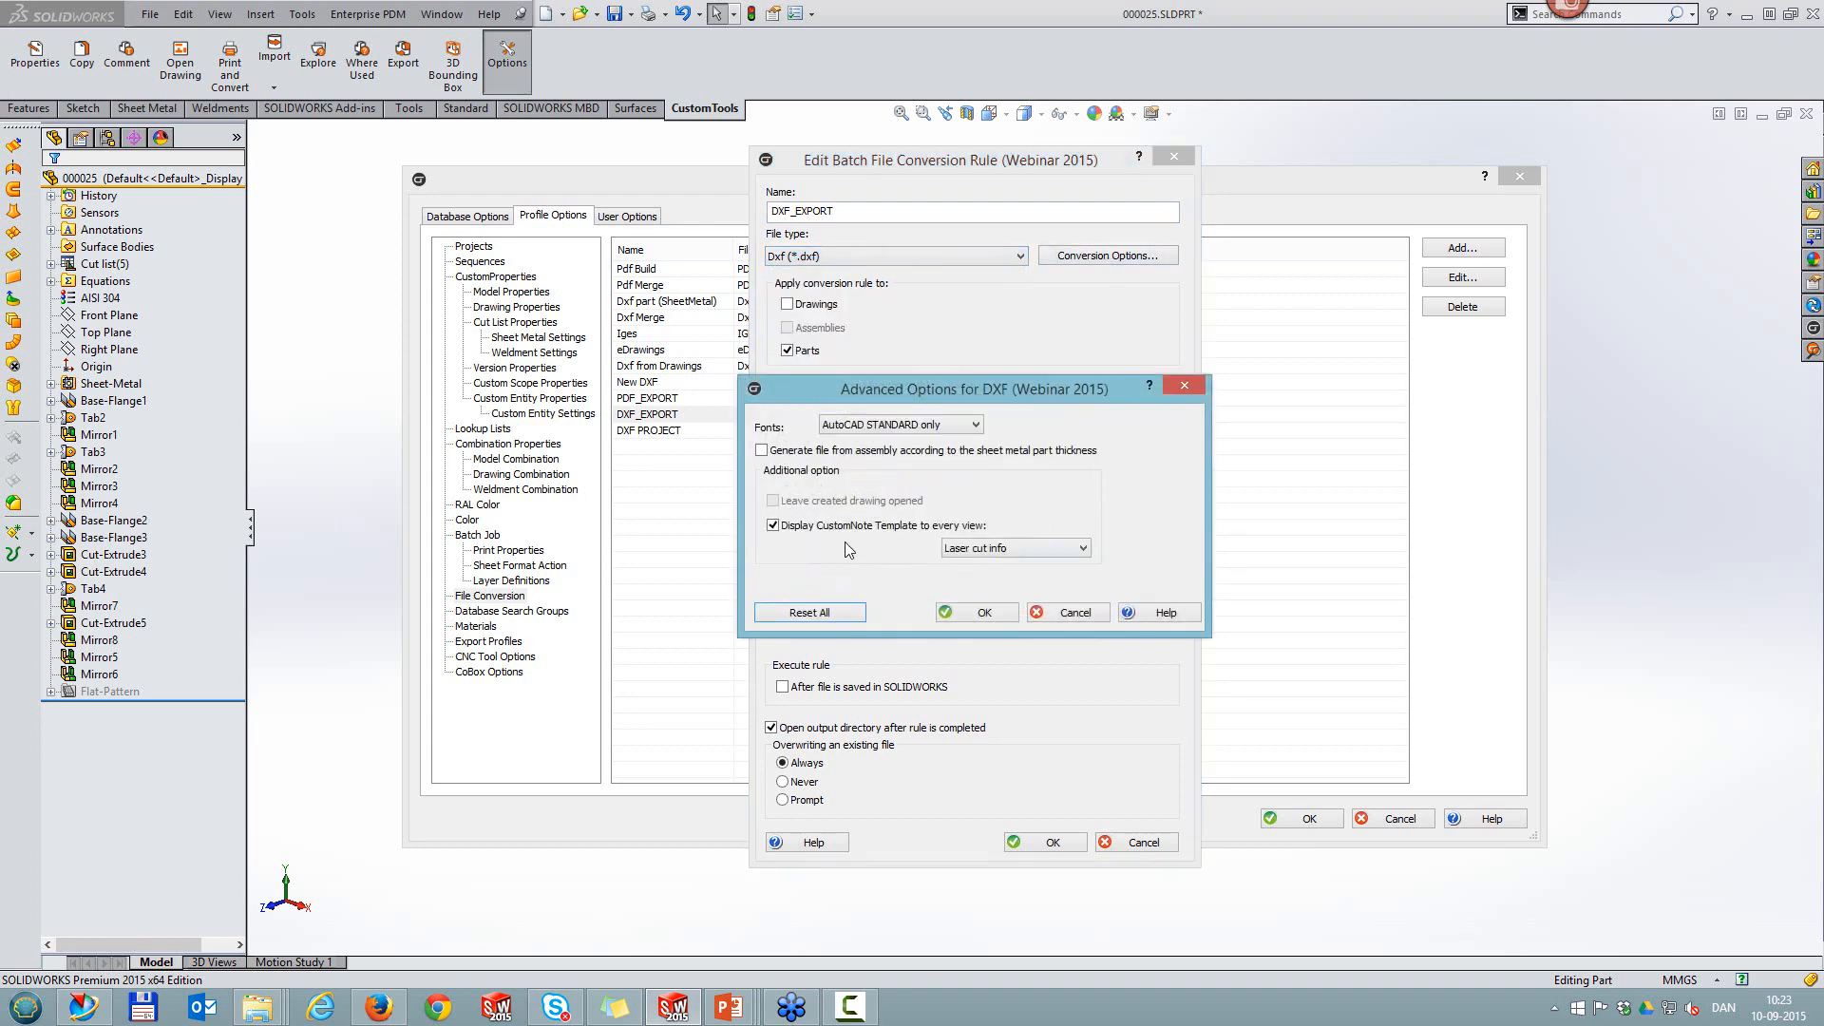
left_click(1009, 551)
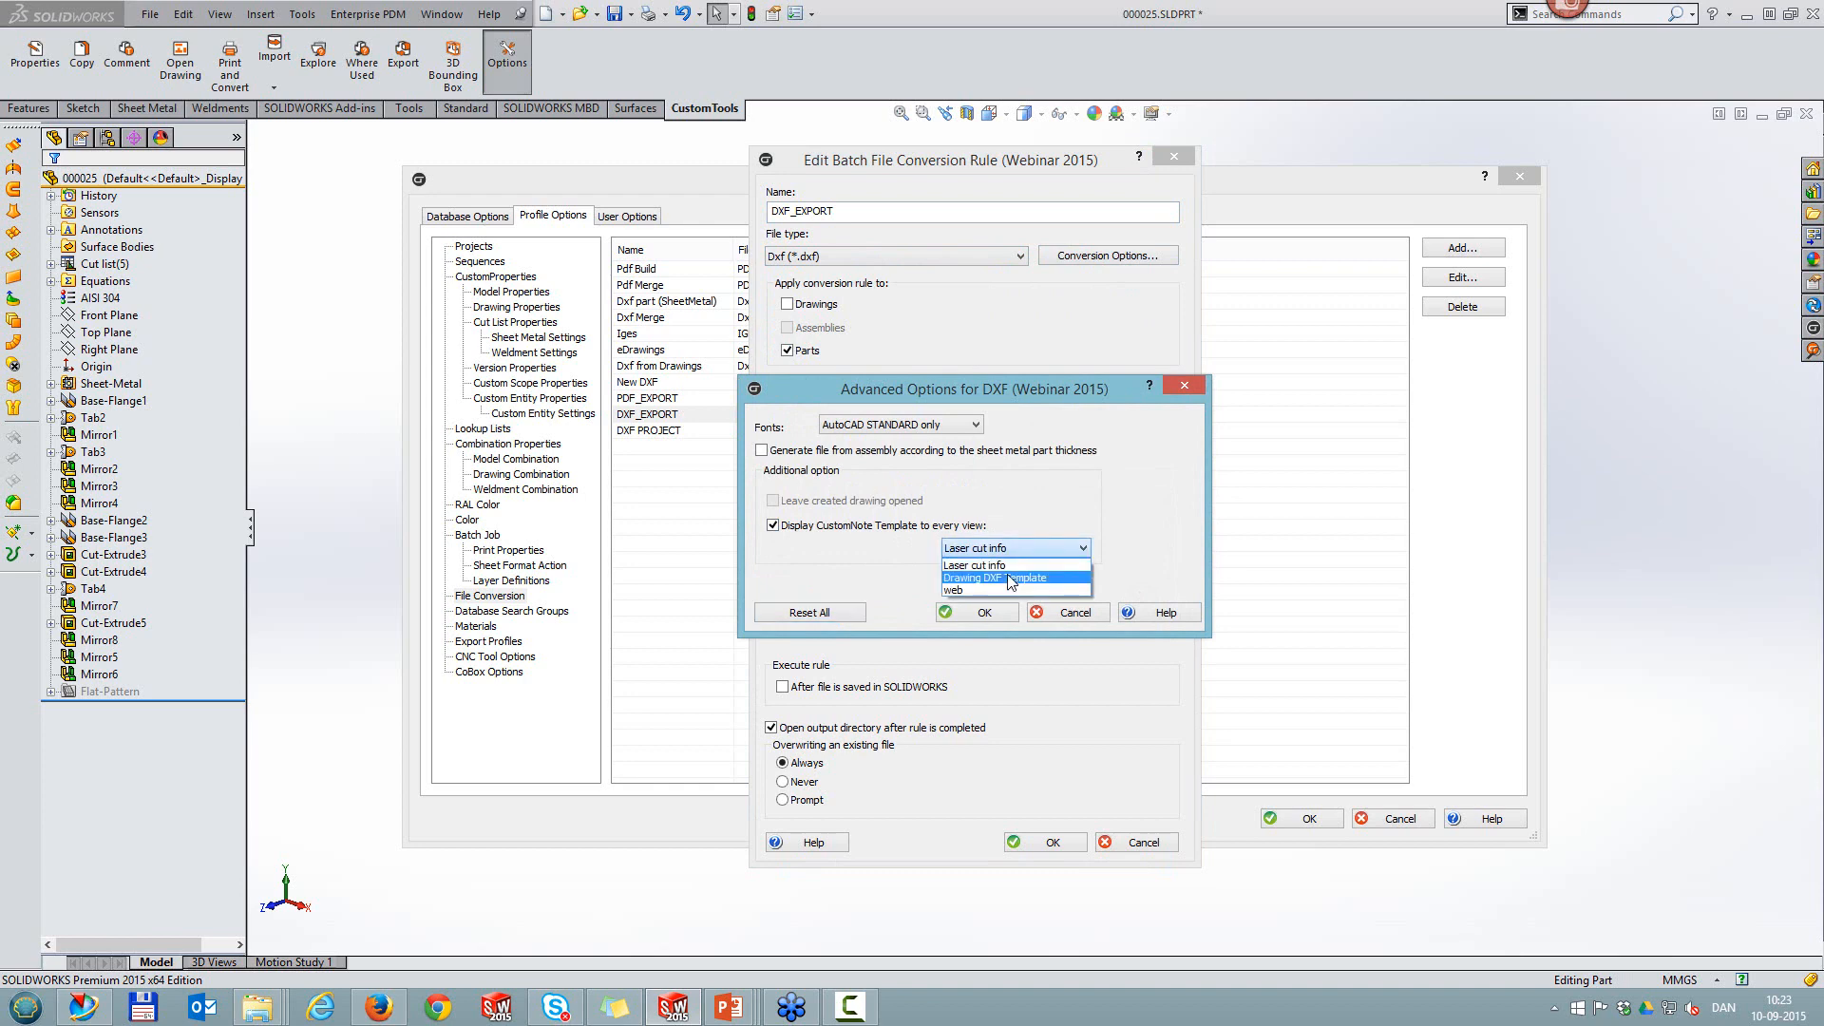
left_click(1011, 551)
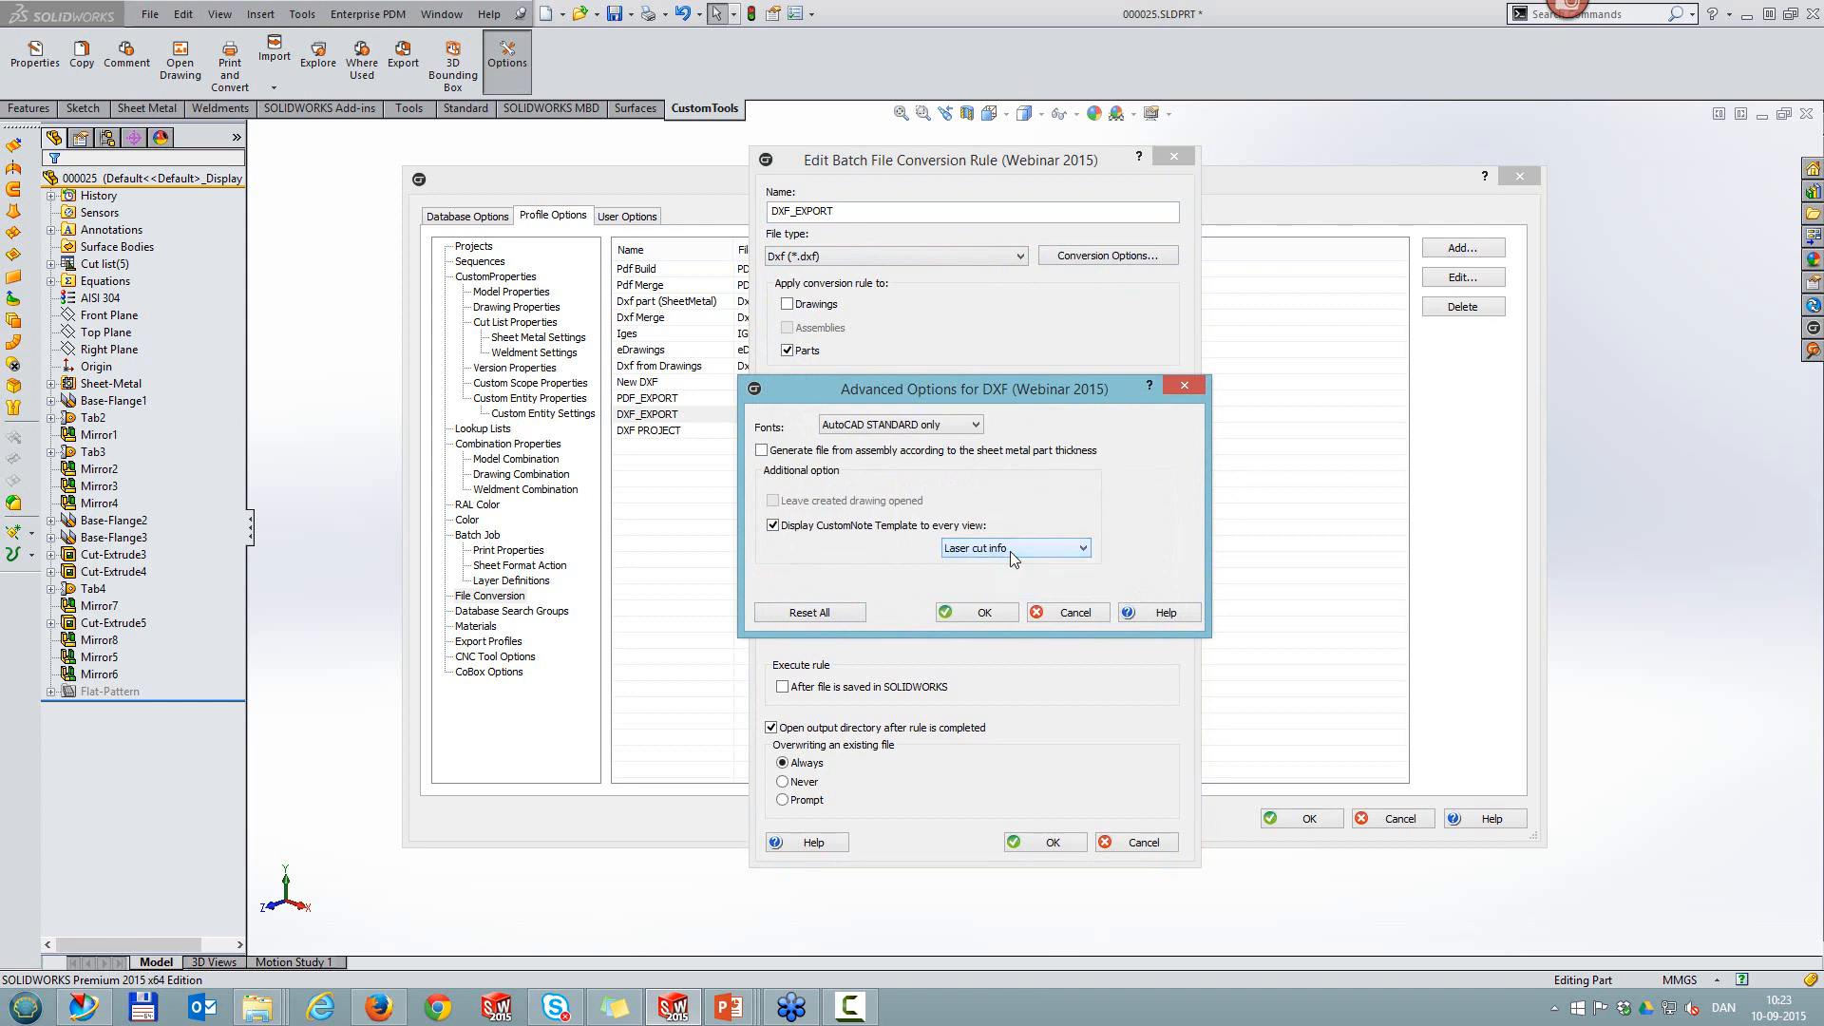
left_click(1073, 615)
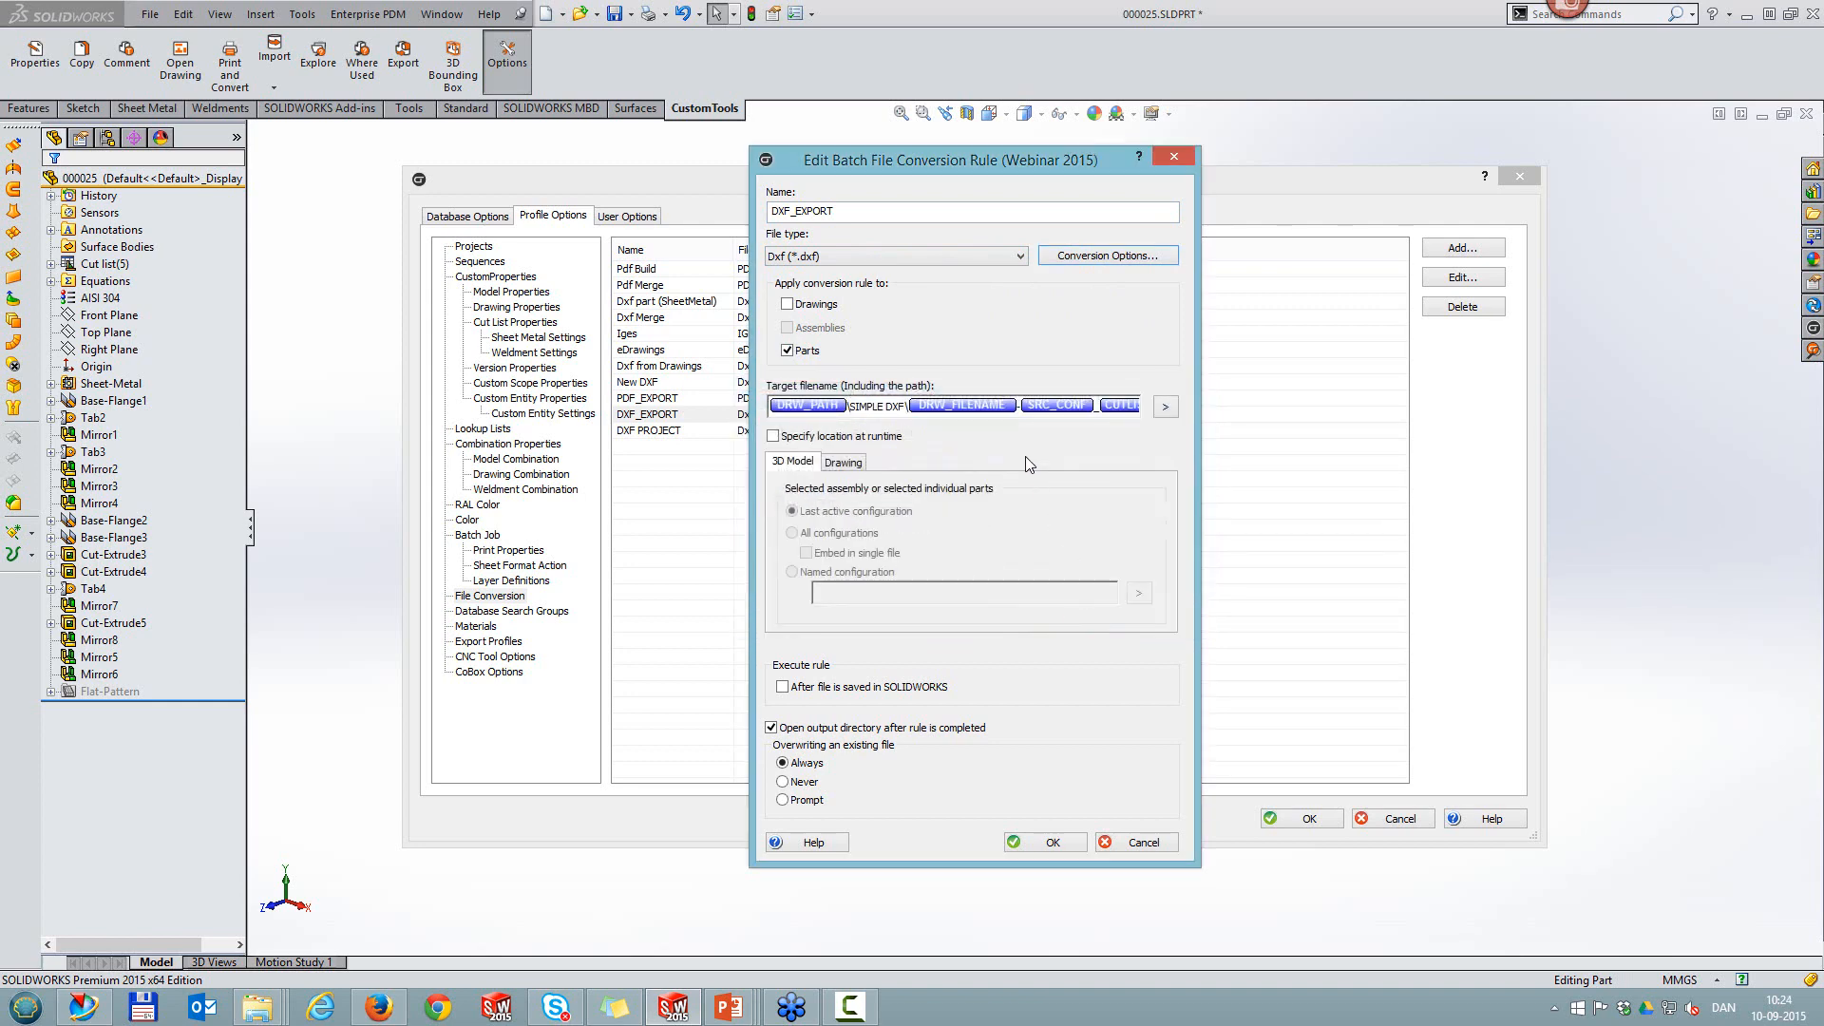
left_click(1143, 843)
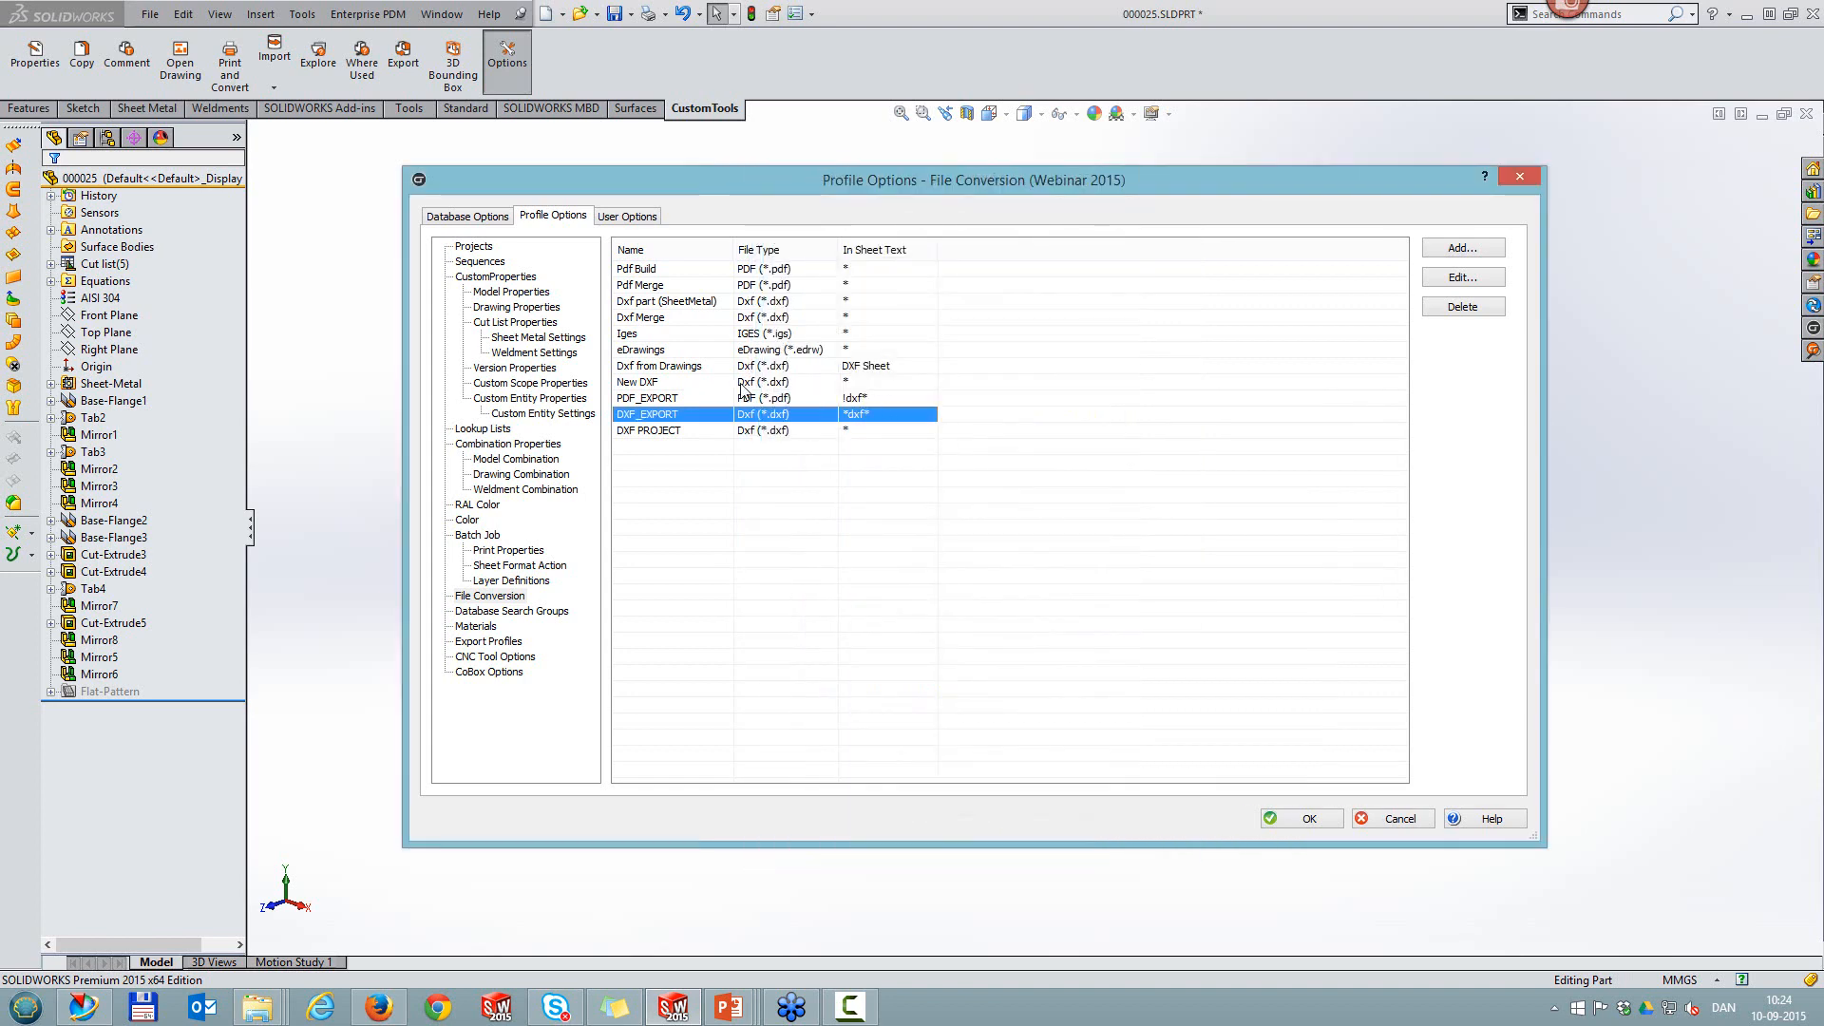
Step: Examine the Dxf Merge file conversion rule and its advanced DXF options, and leave the rule without saving
double_click(656, 321)
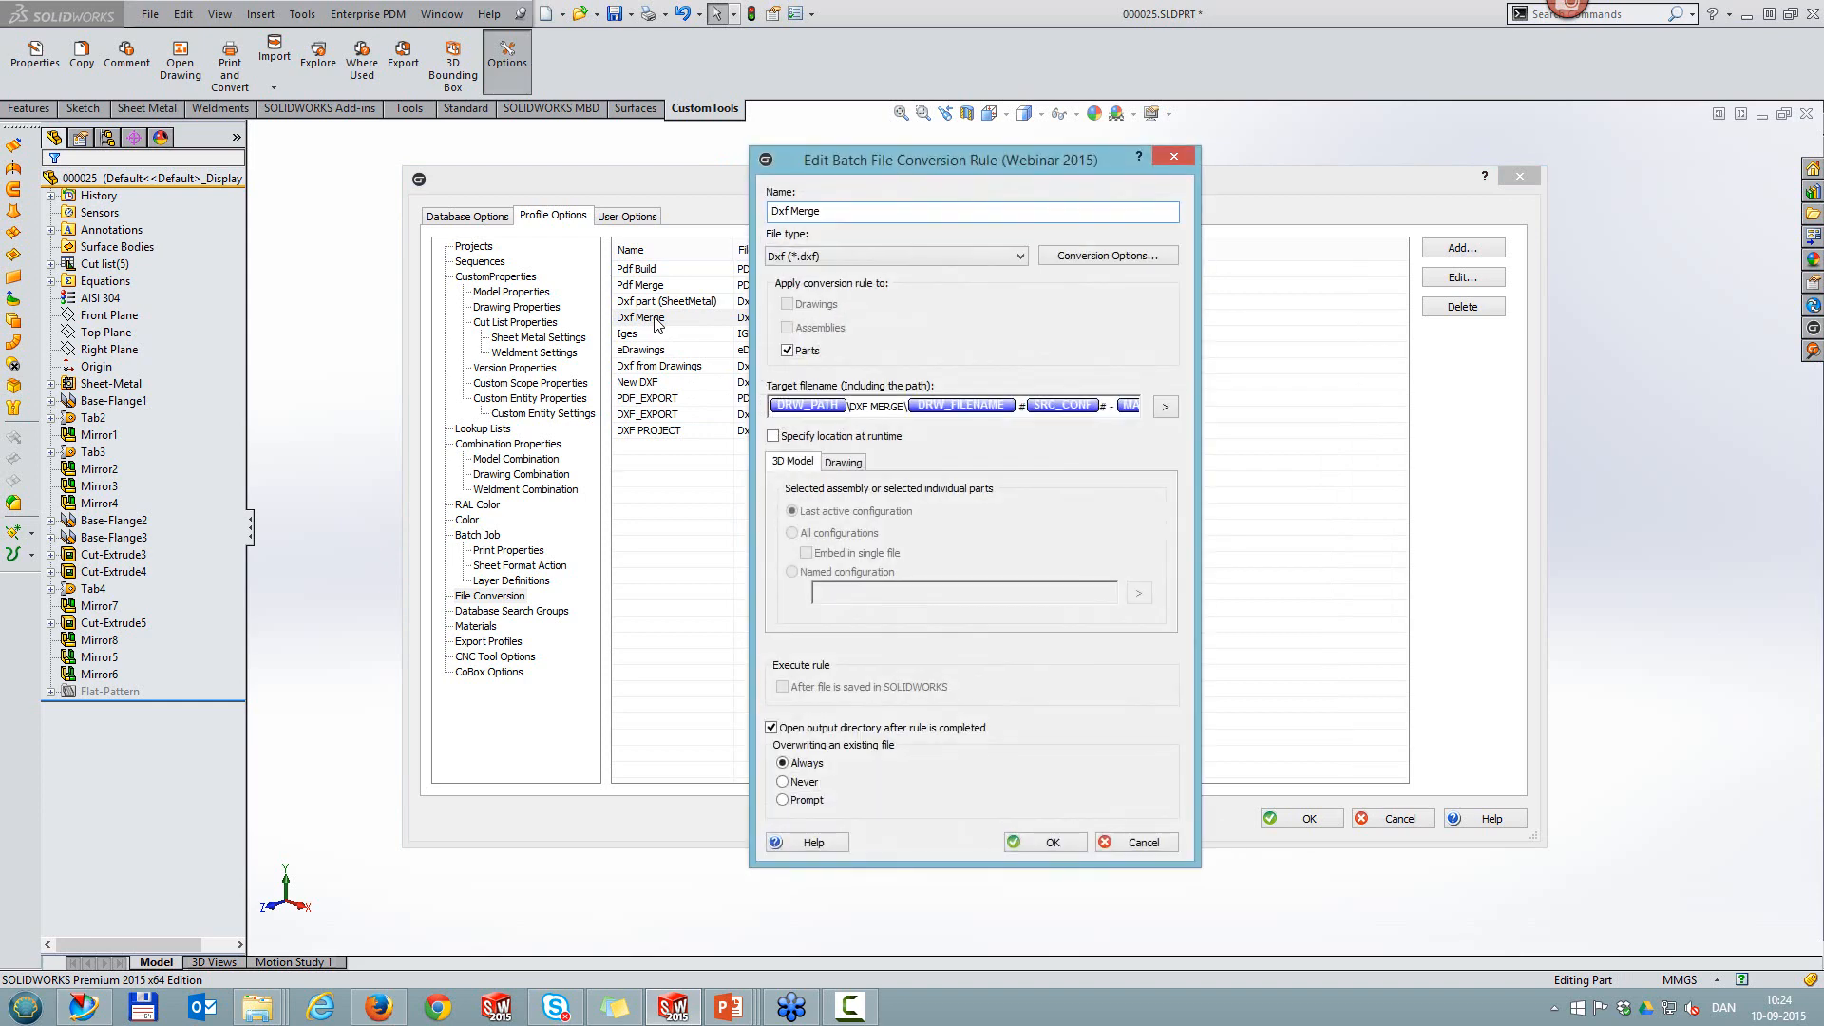
left_click(1092, 256)
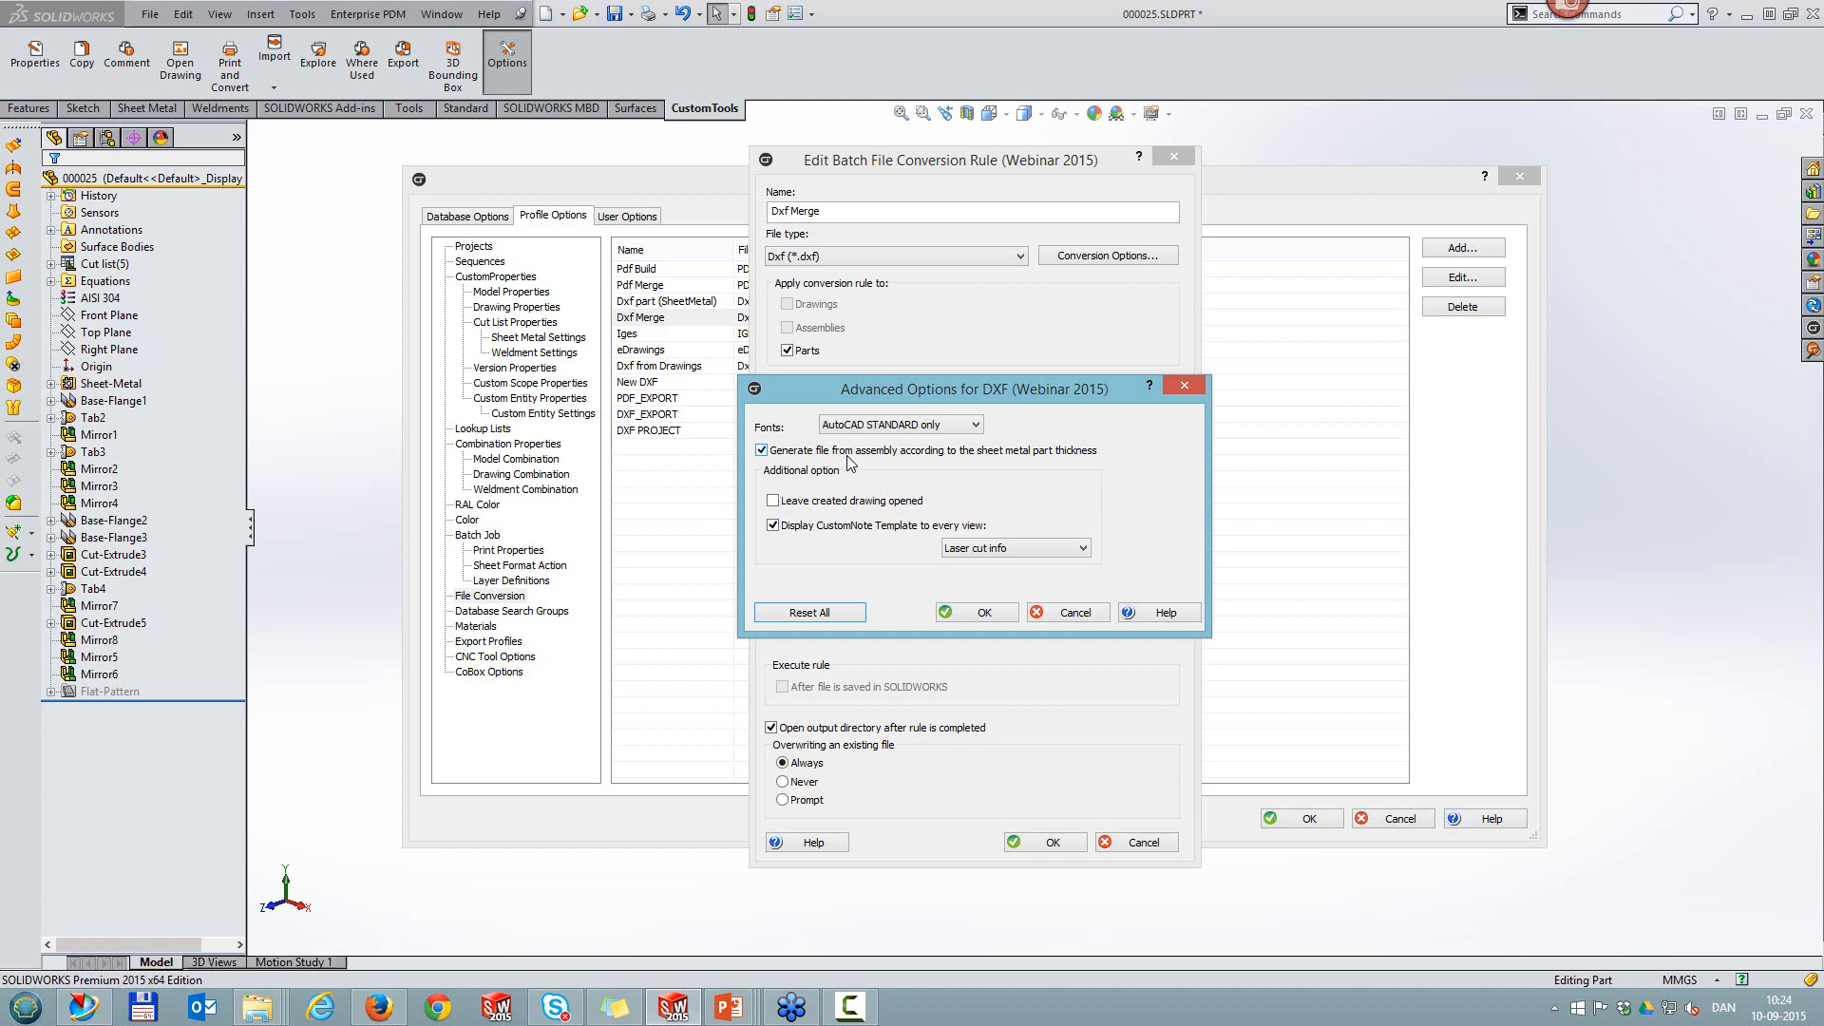
left_click(1075, 614)
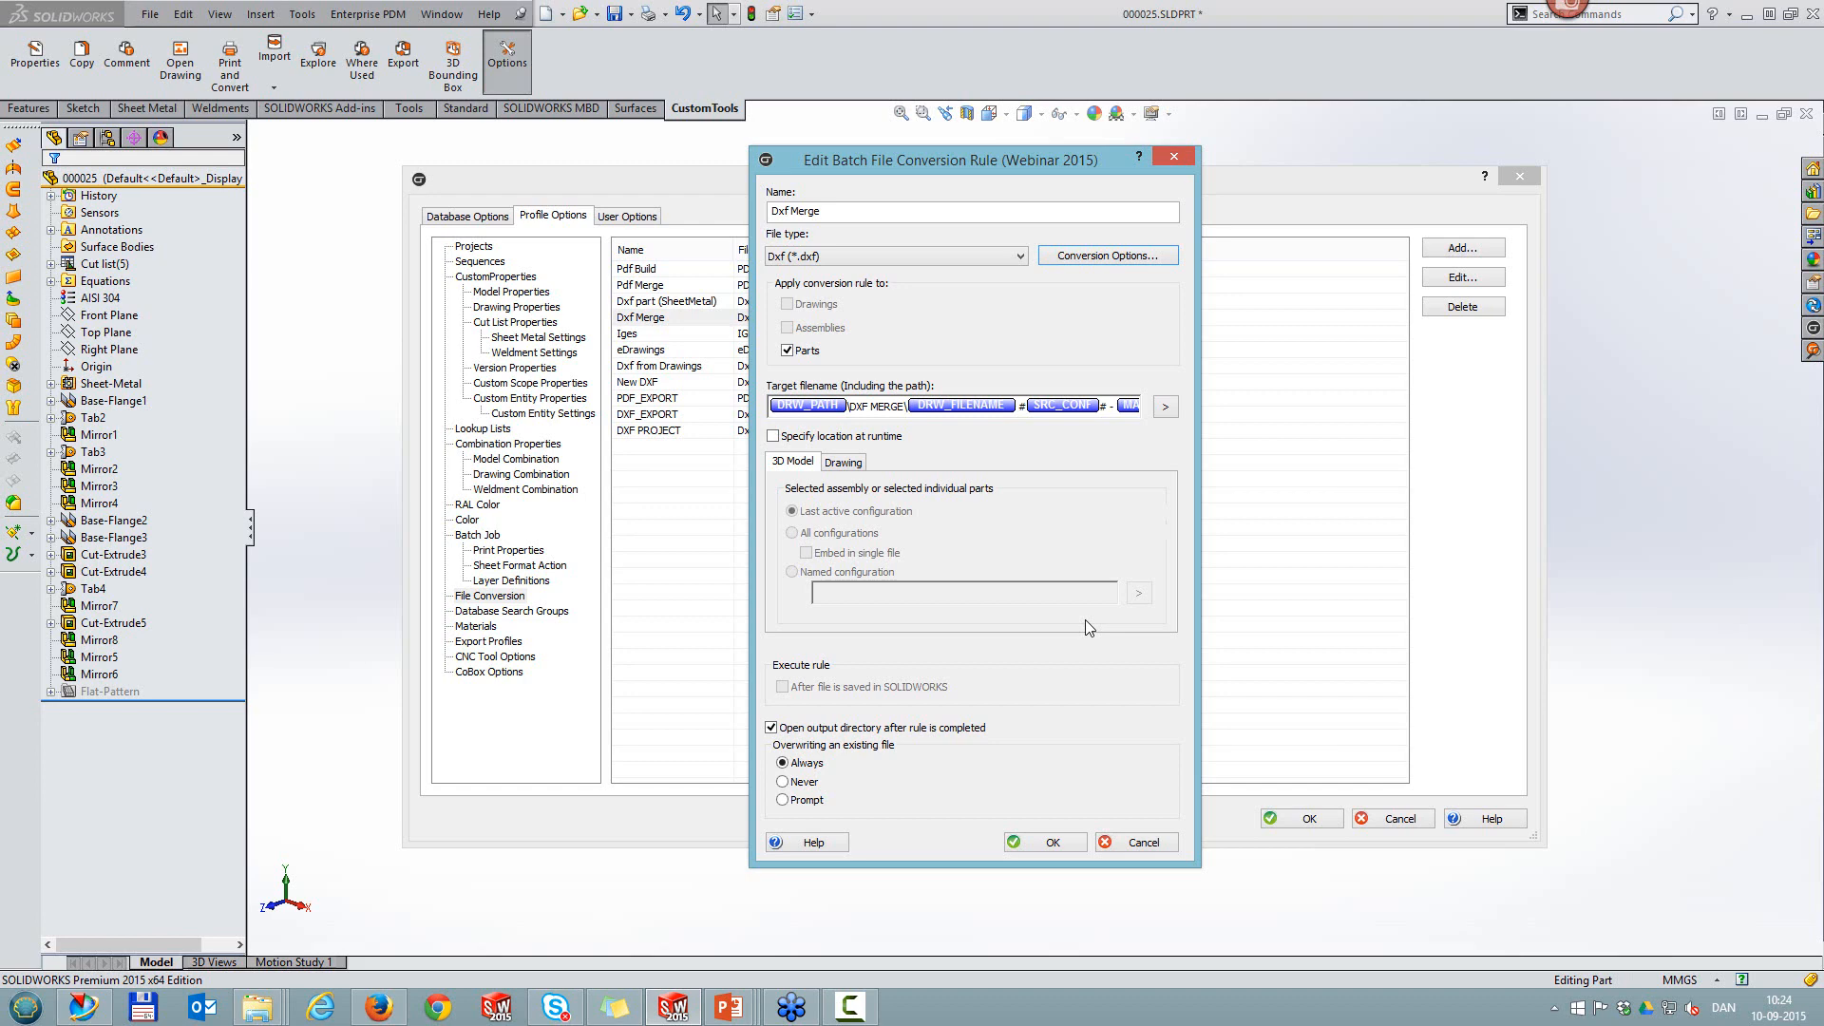
left_click(1138, 842)
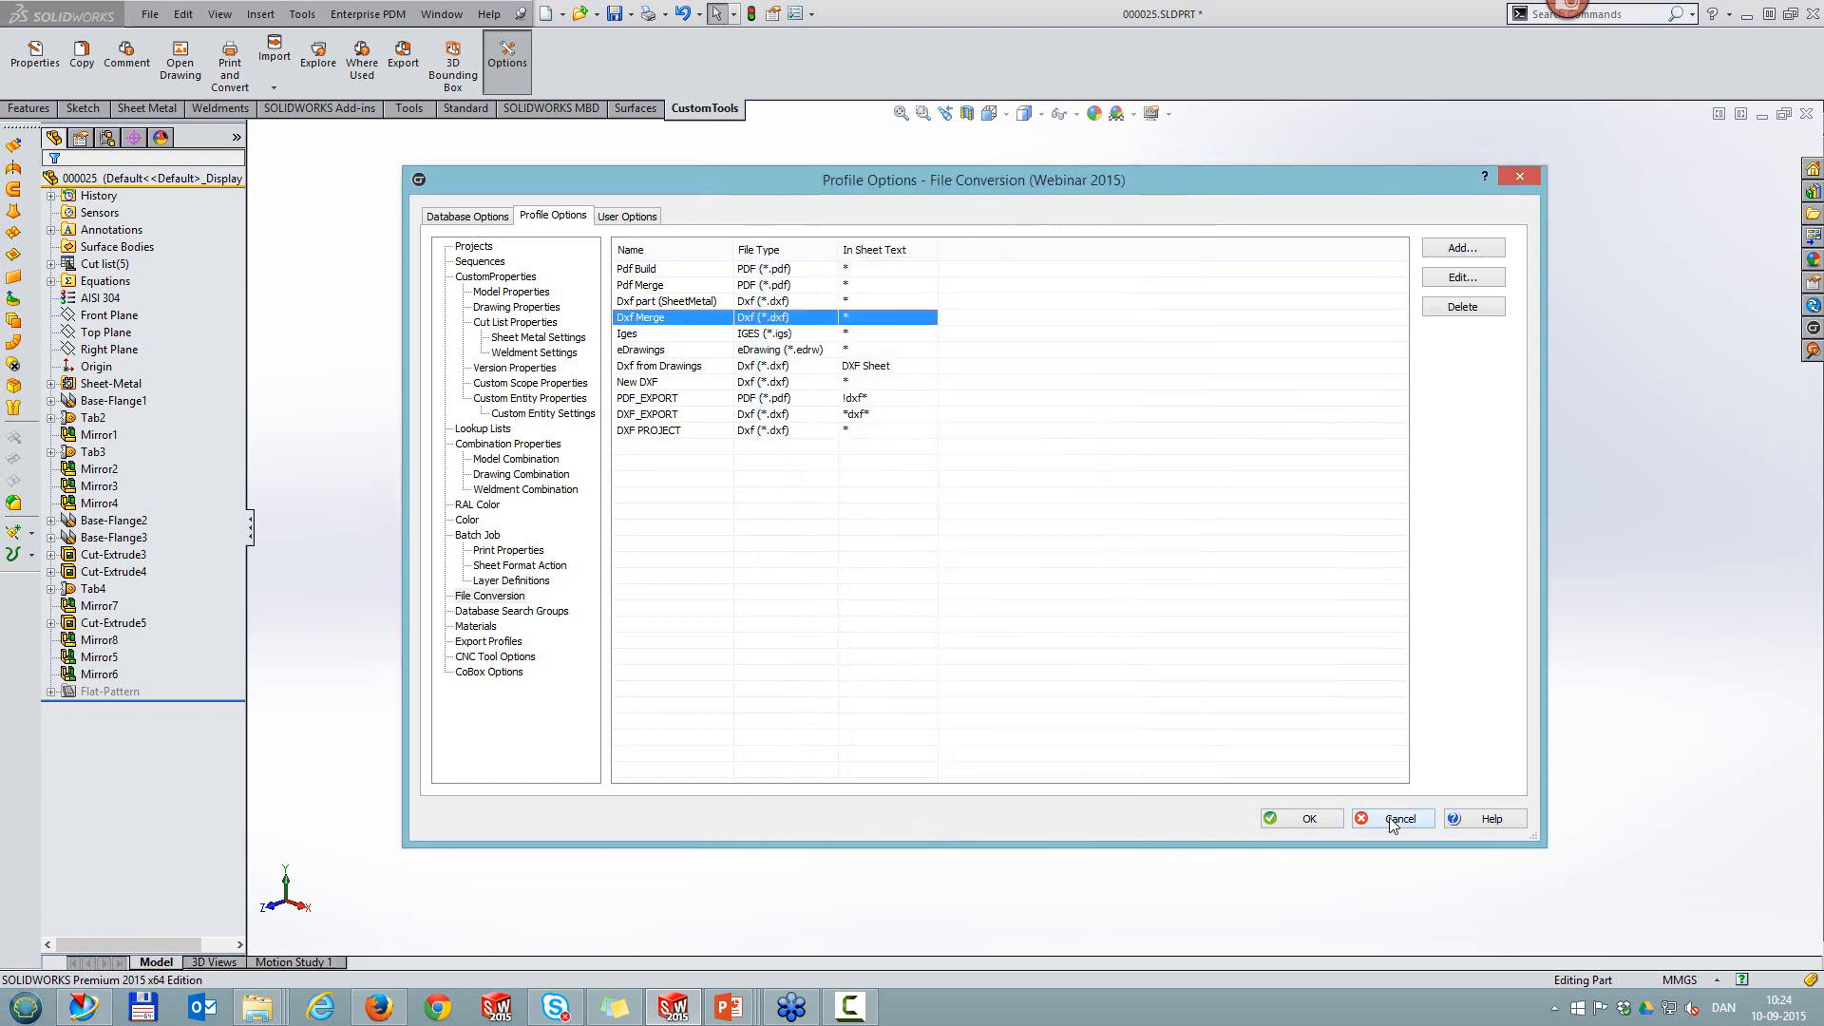
Step: Leave the profile options without saving, check the part's folder, and switch to the Recap slide of the PowerPoint presentation
left_click(1396, 817)
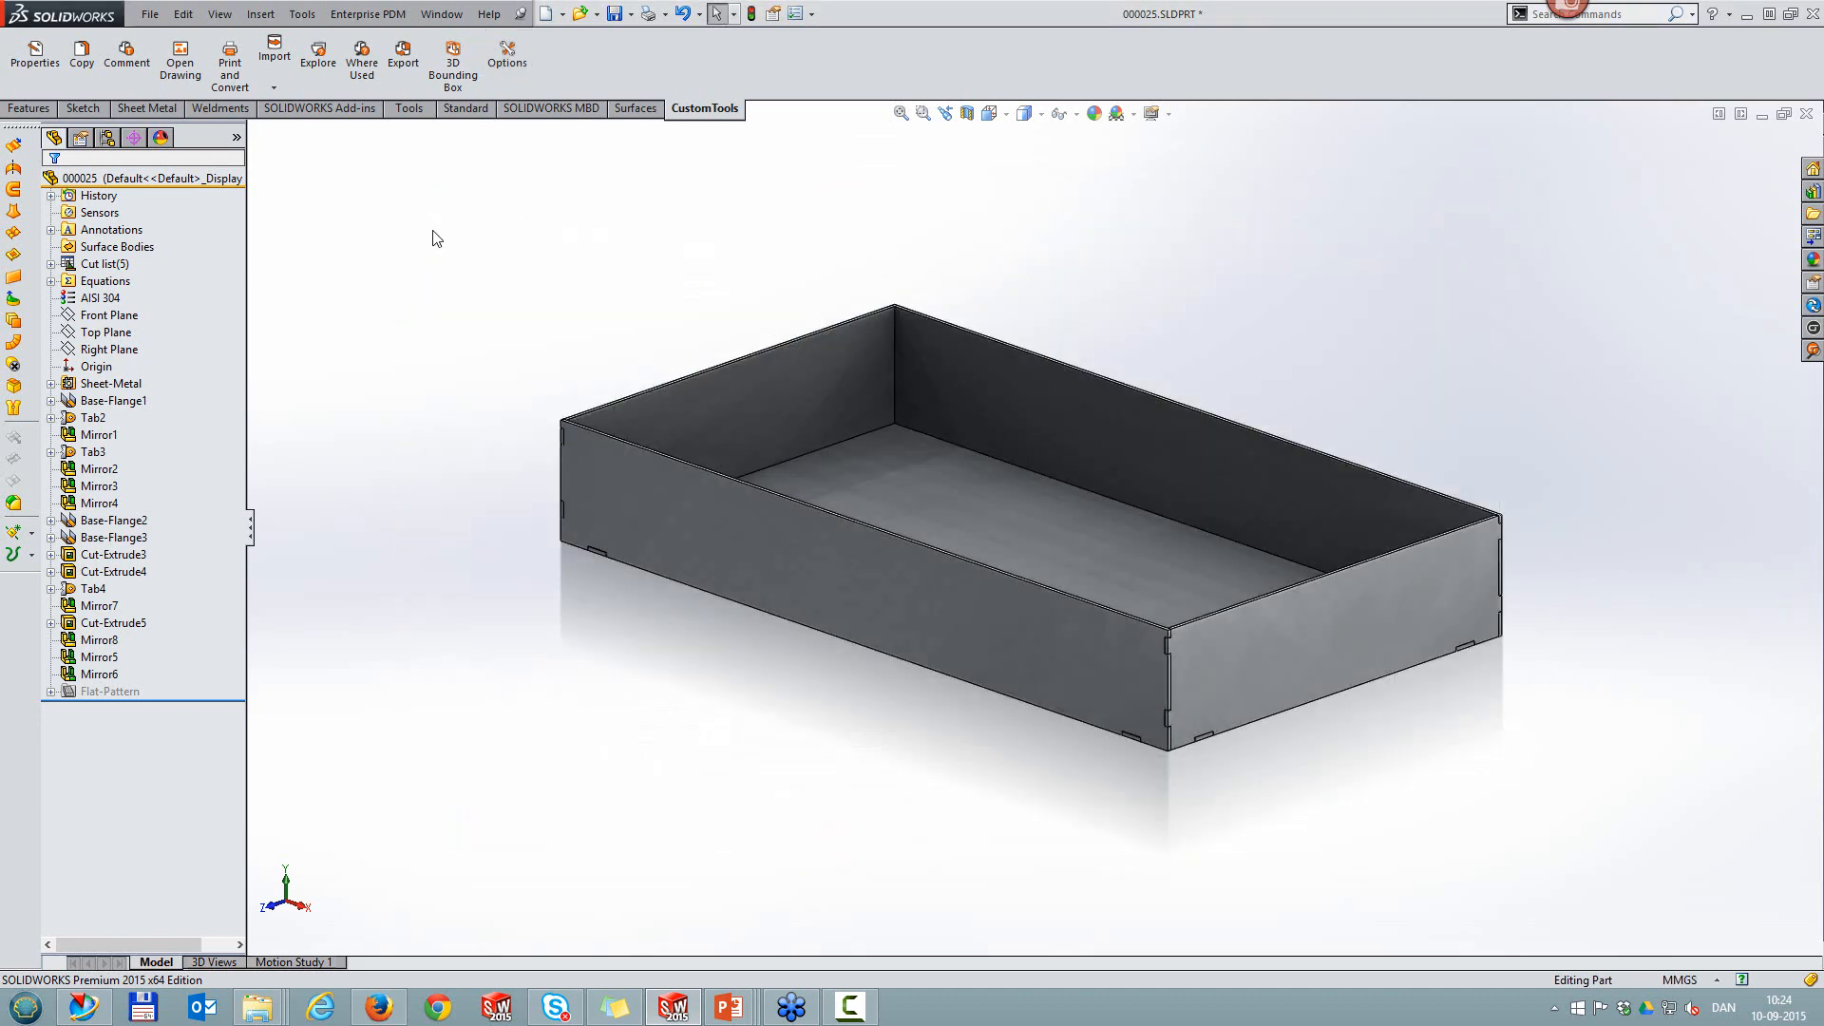
left_click(318, 55)
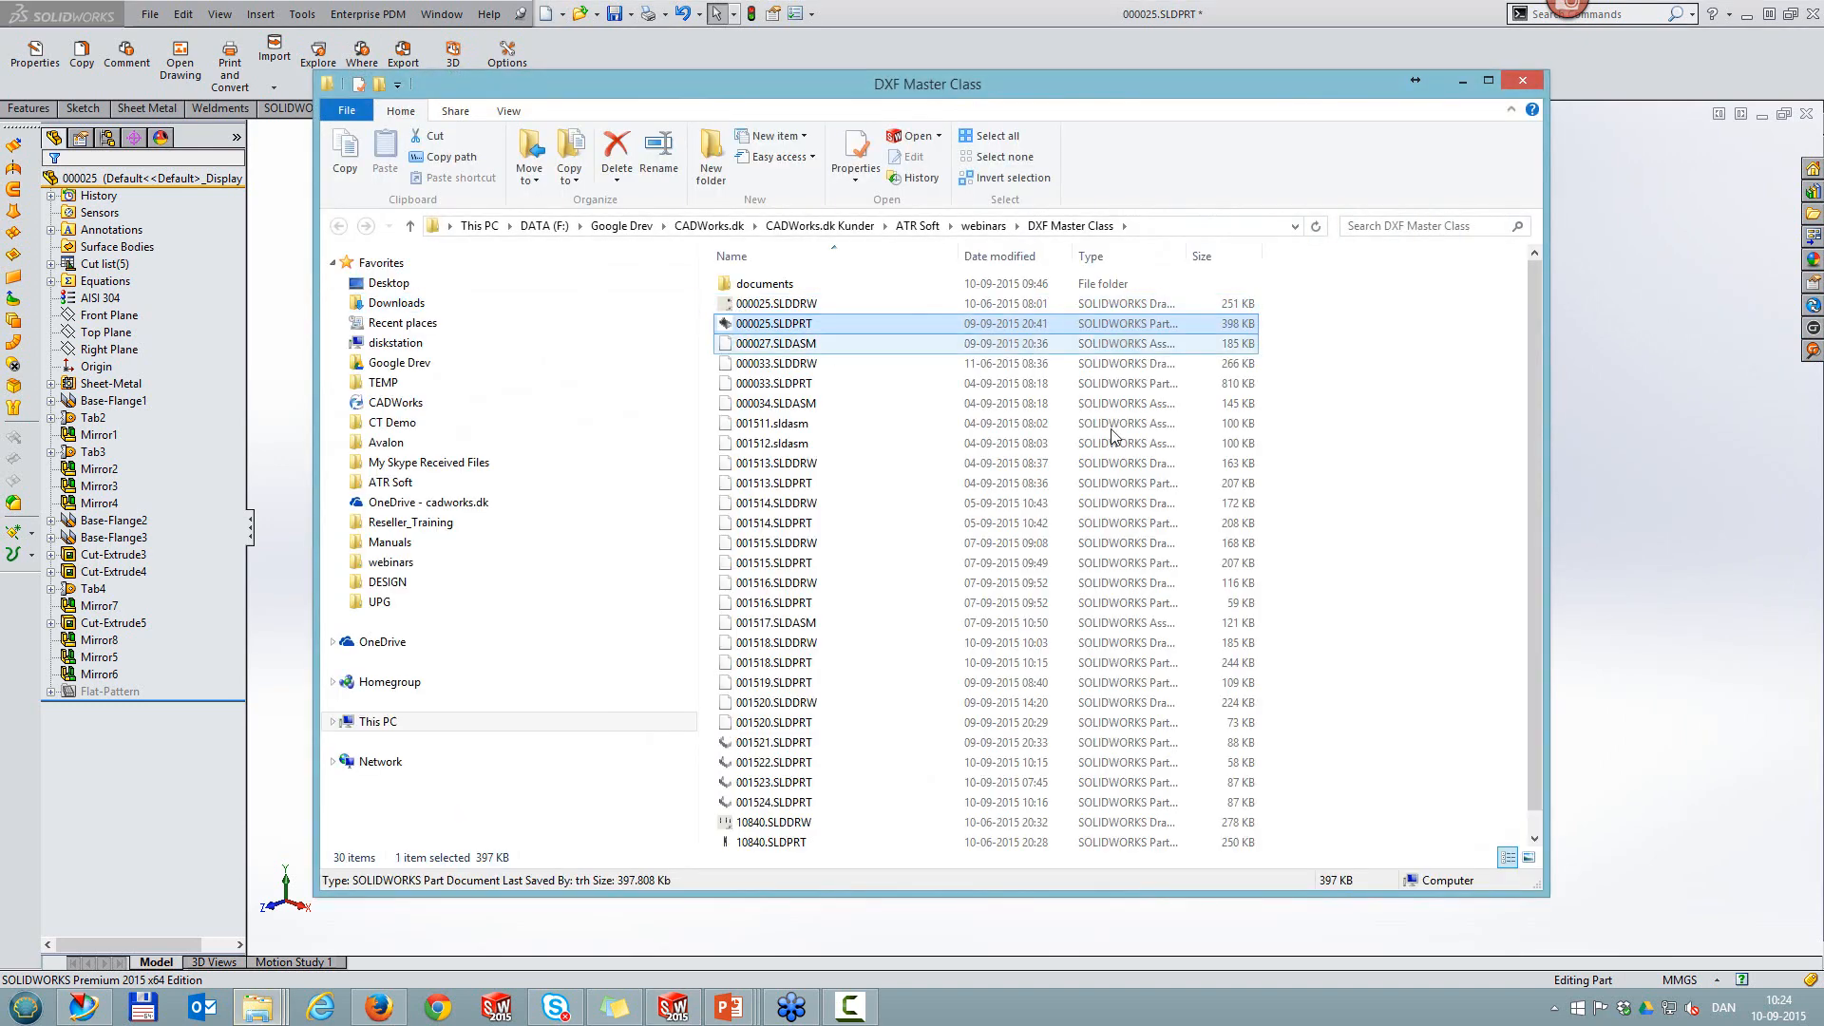
left_click(1523, 82)
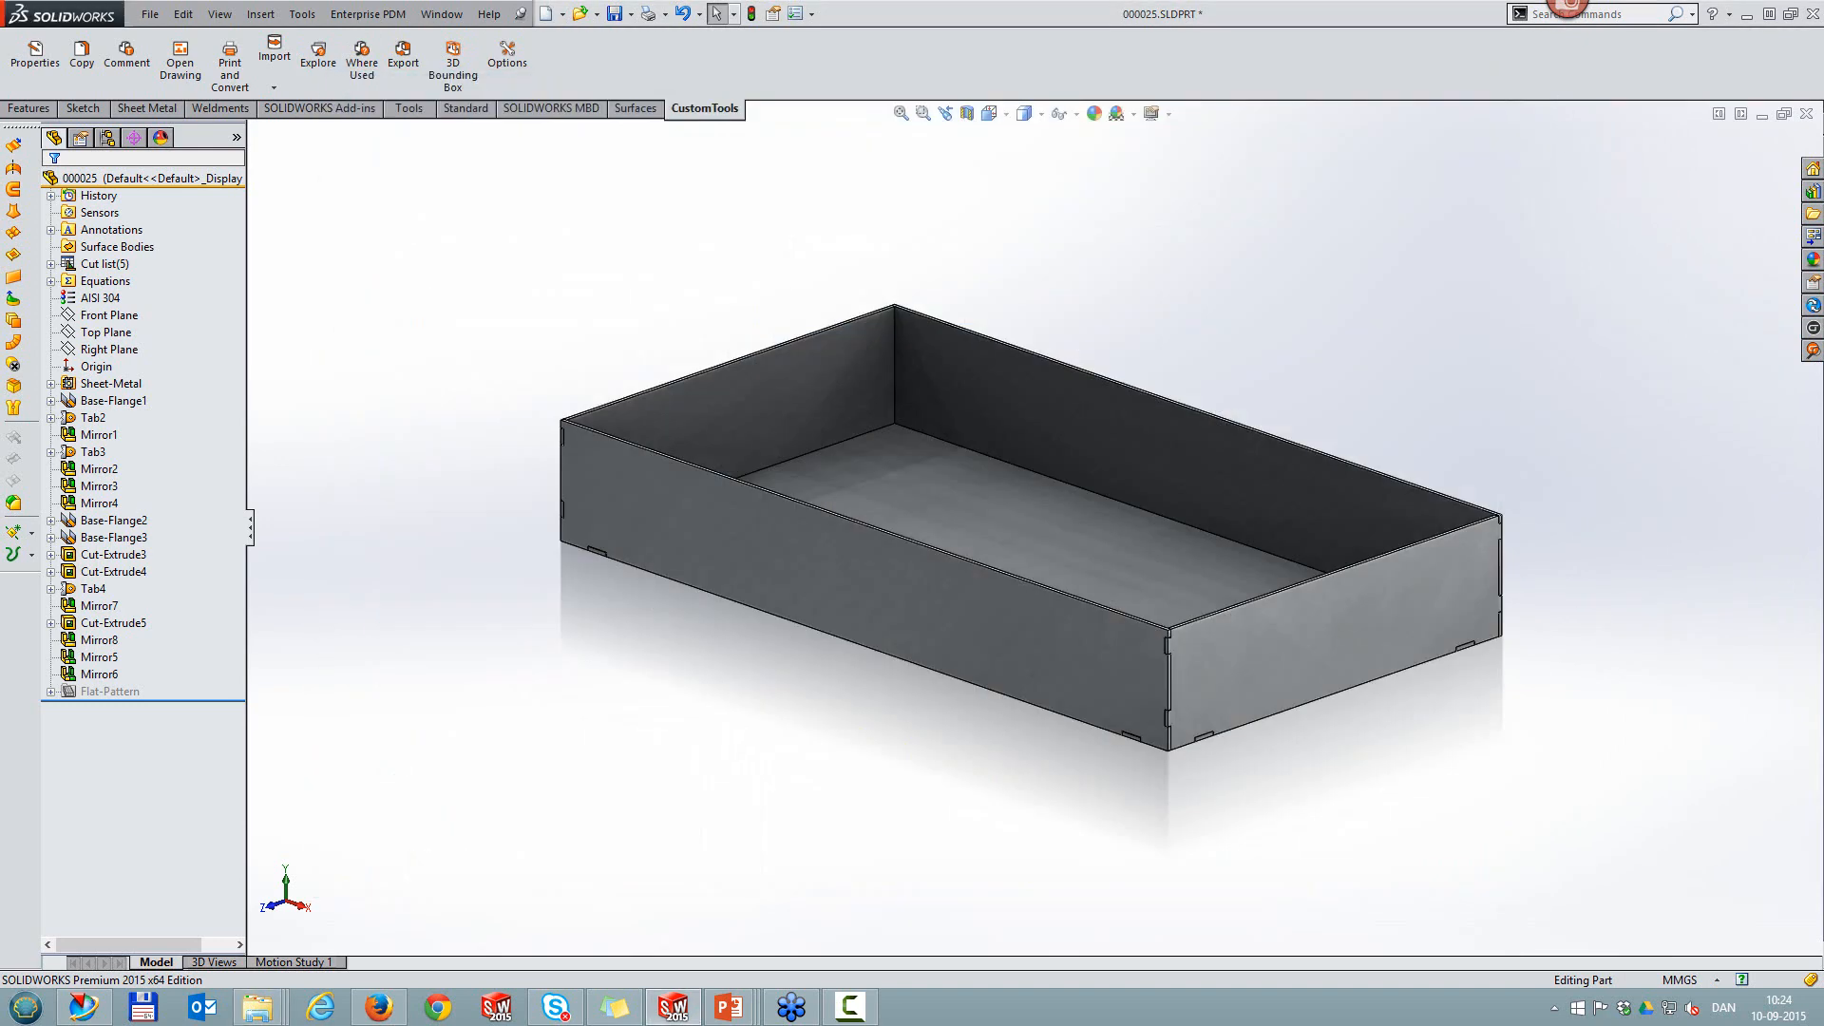
key("alt+Tab")
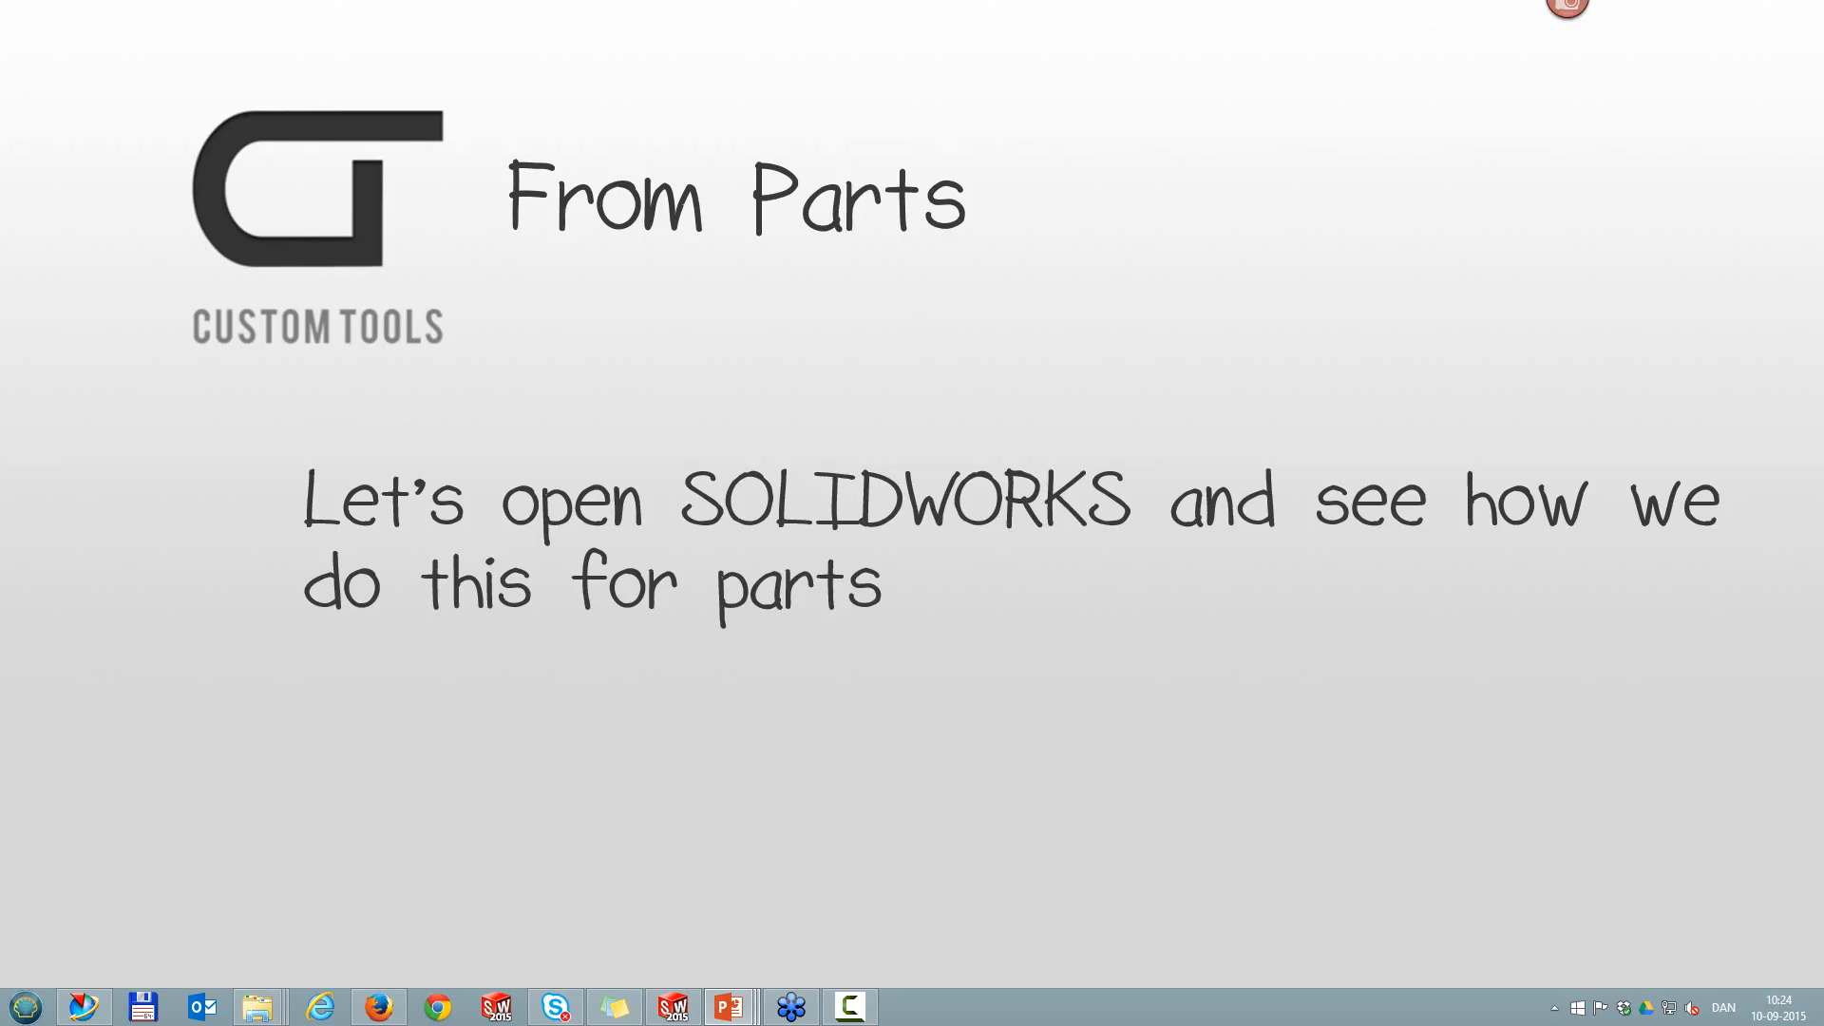
key("Right")
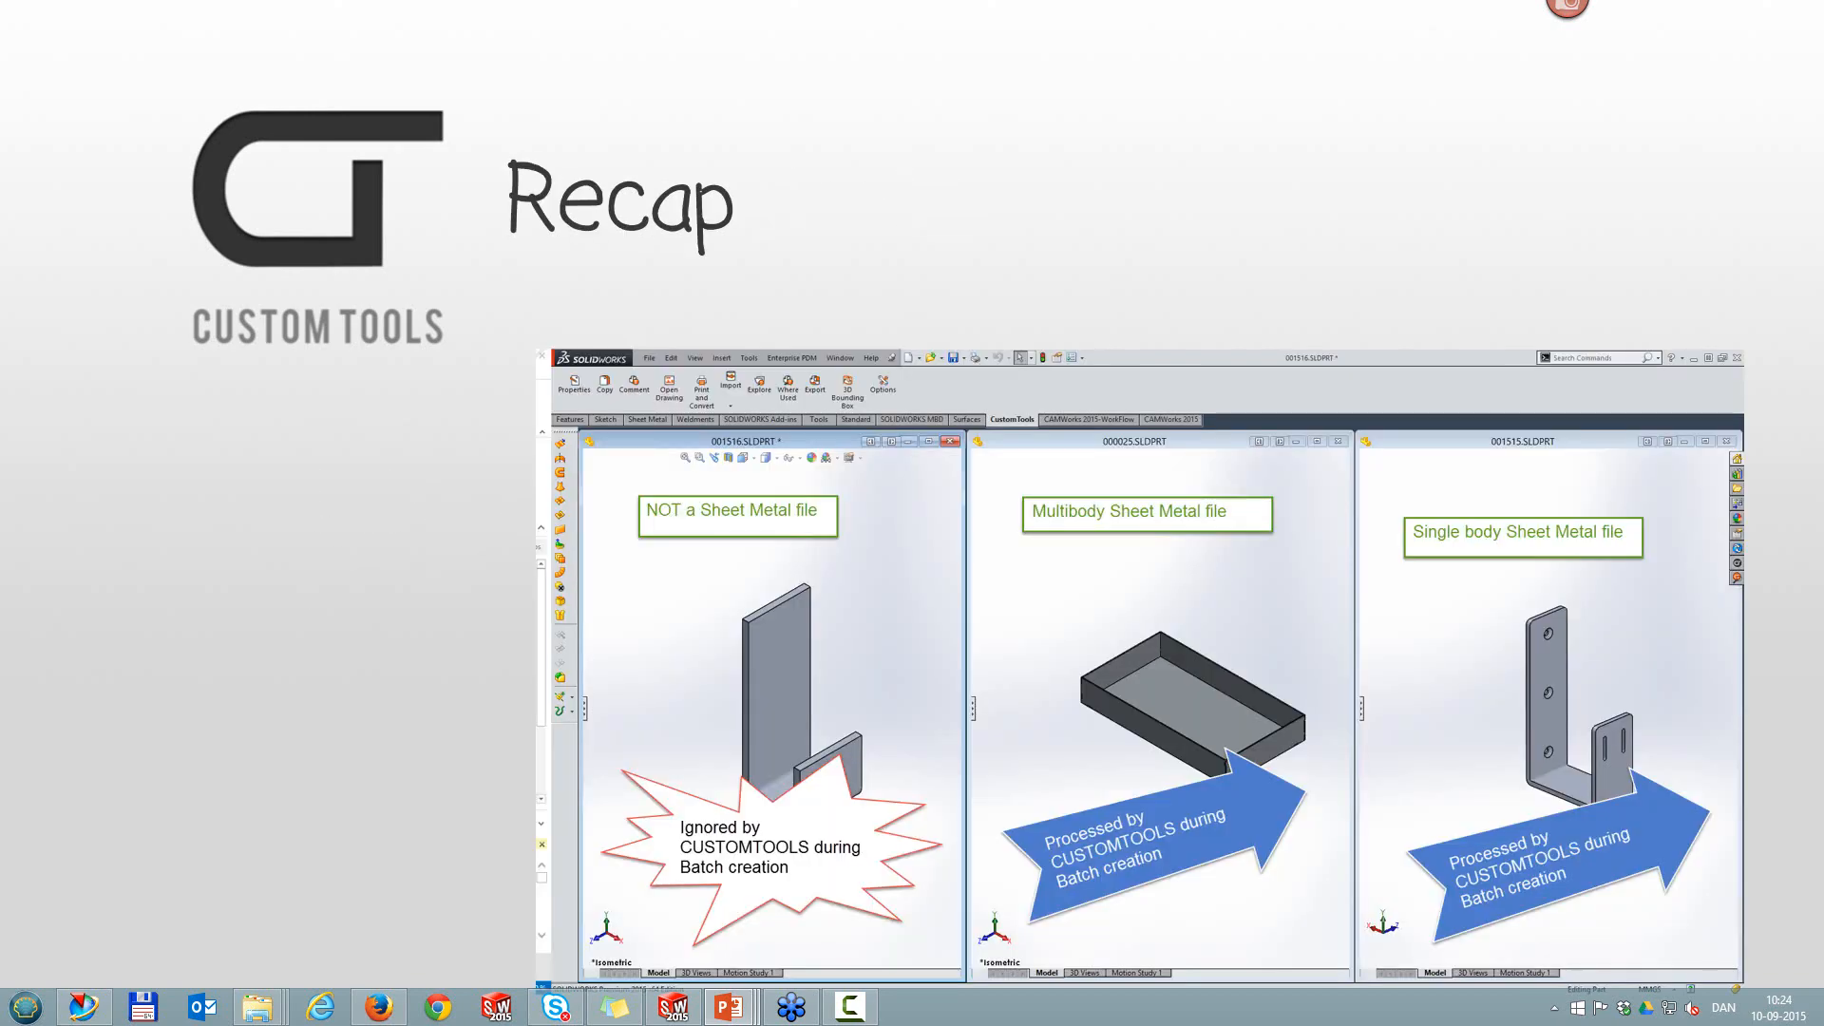
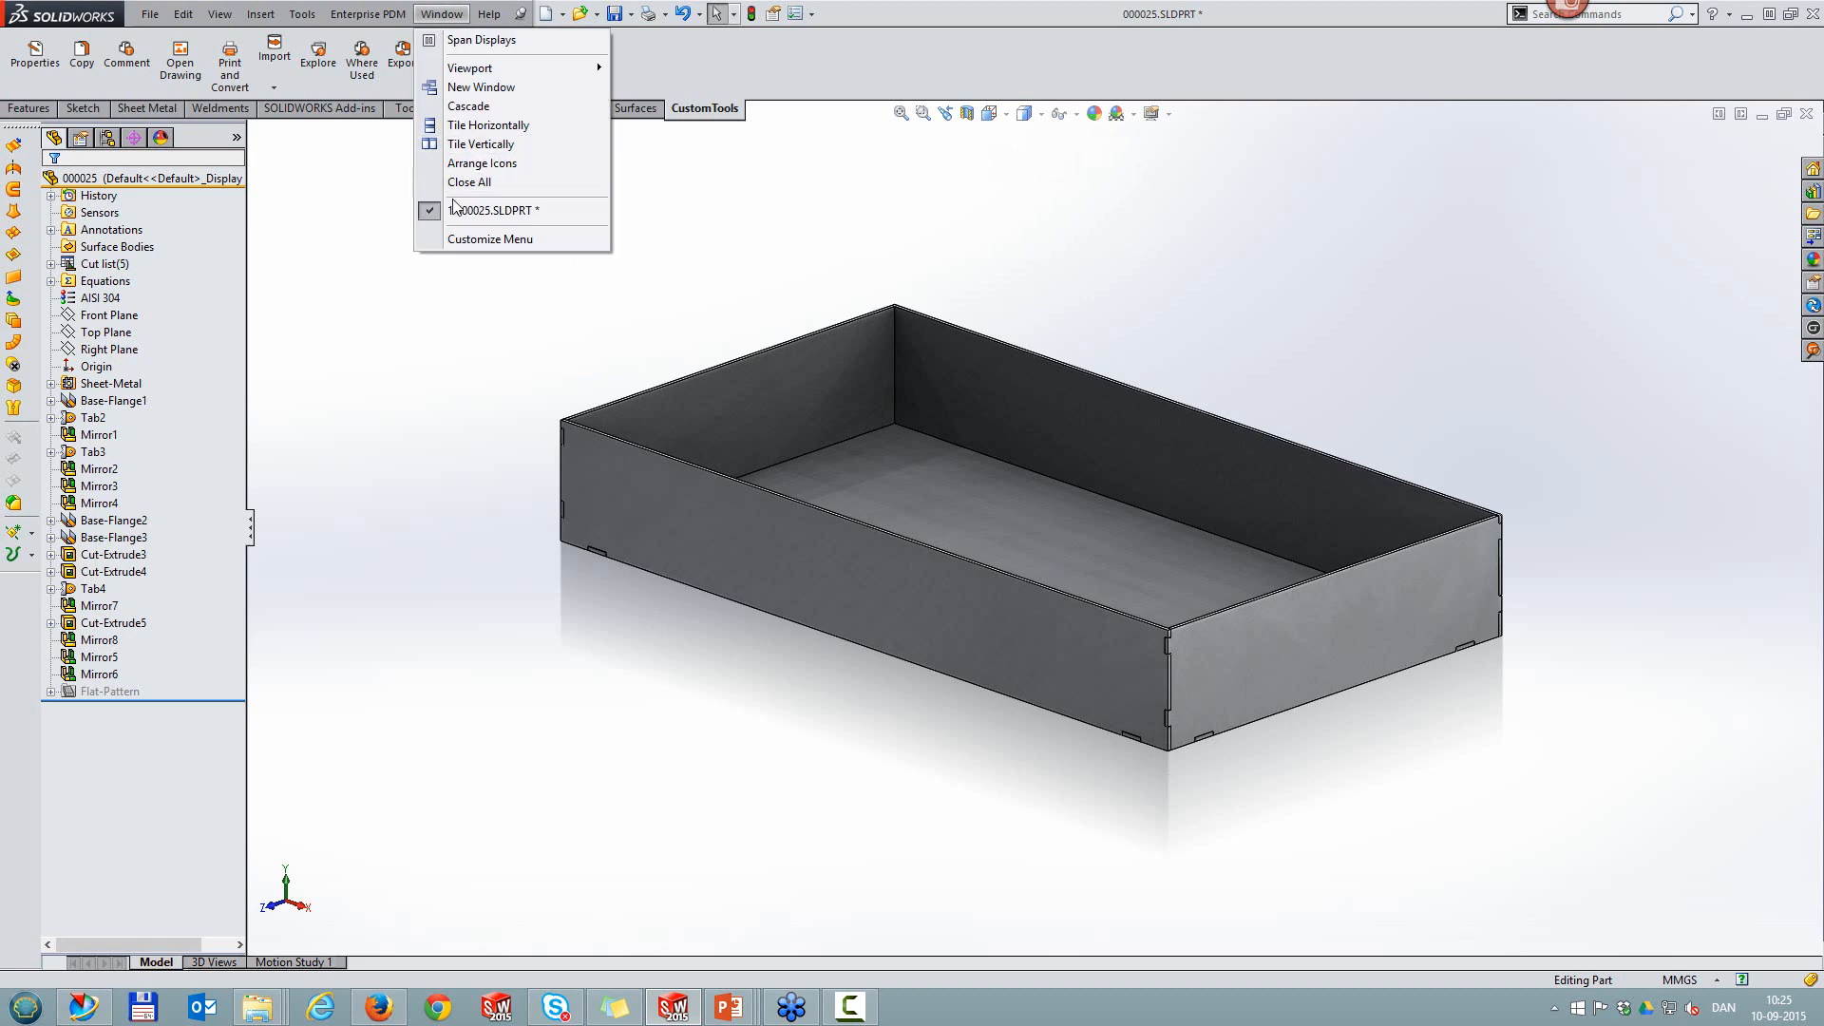
Step: Close all open documents without saving the changes and open the recent assembly 000027.SLDASM
left_click(462, 182)
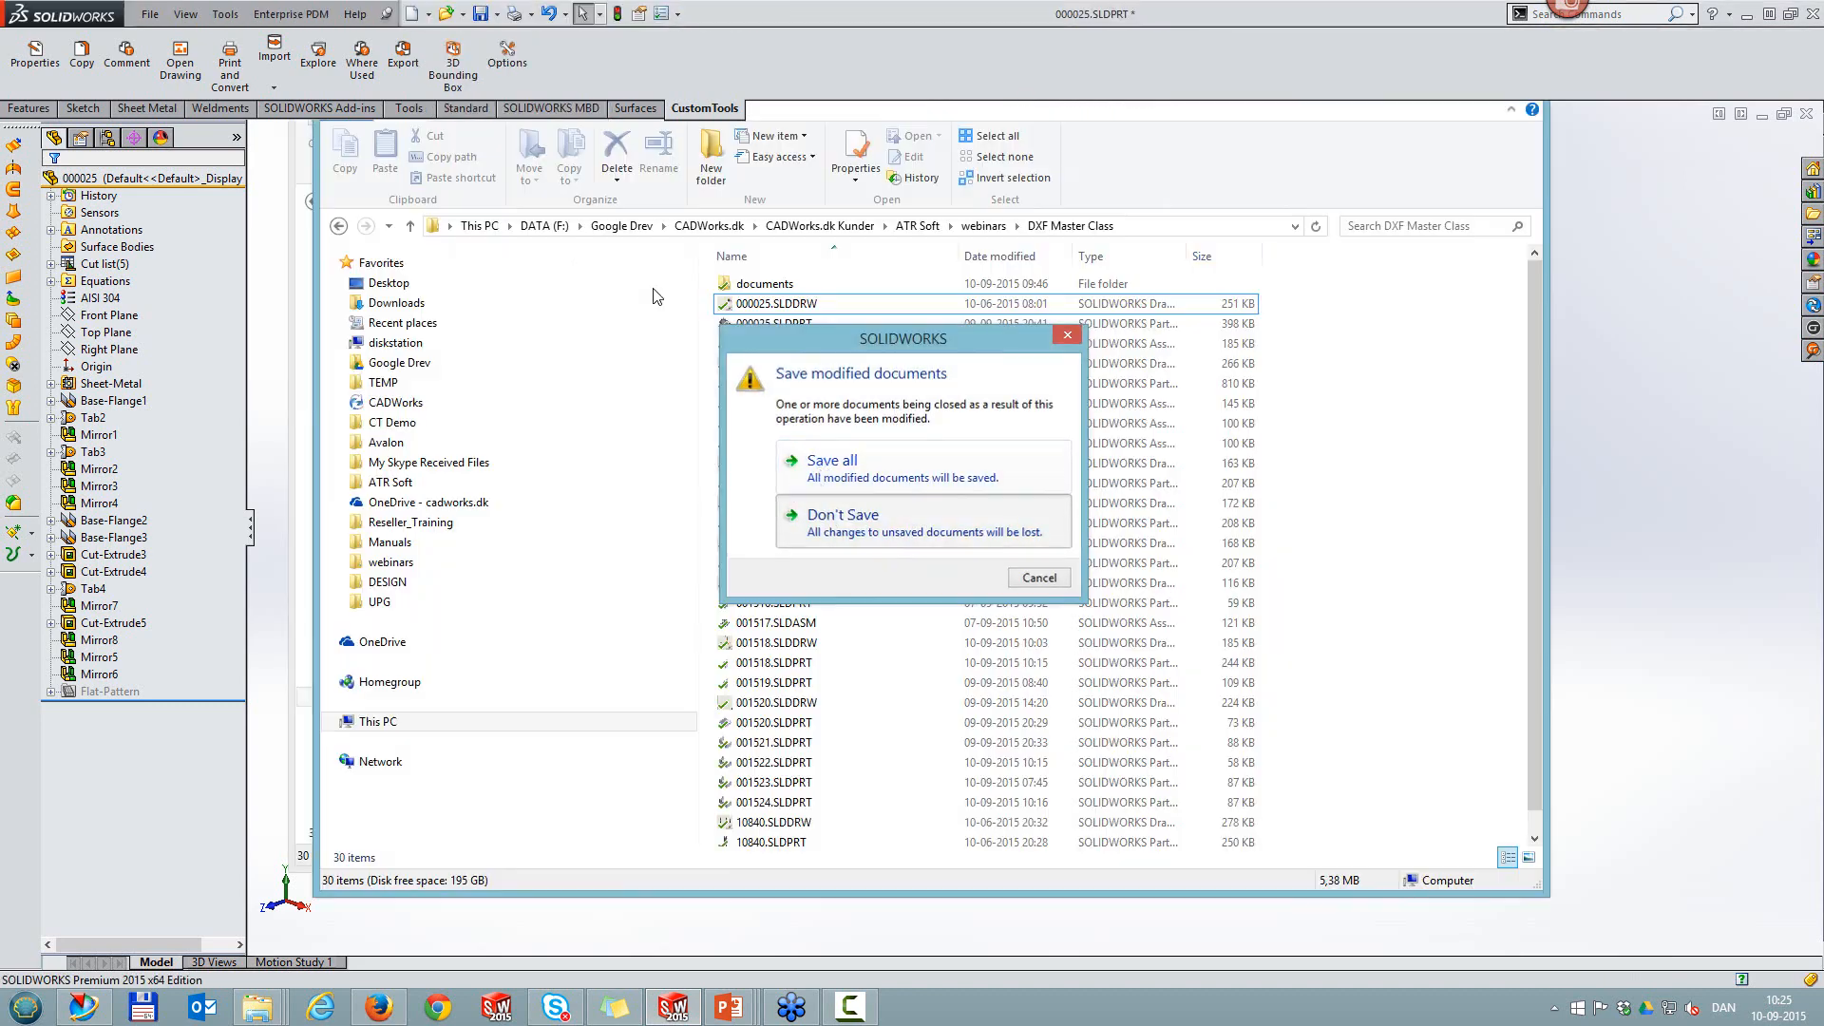
left_click(836, 518)
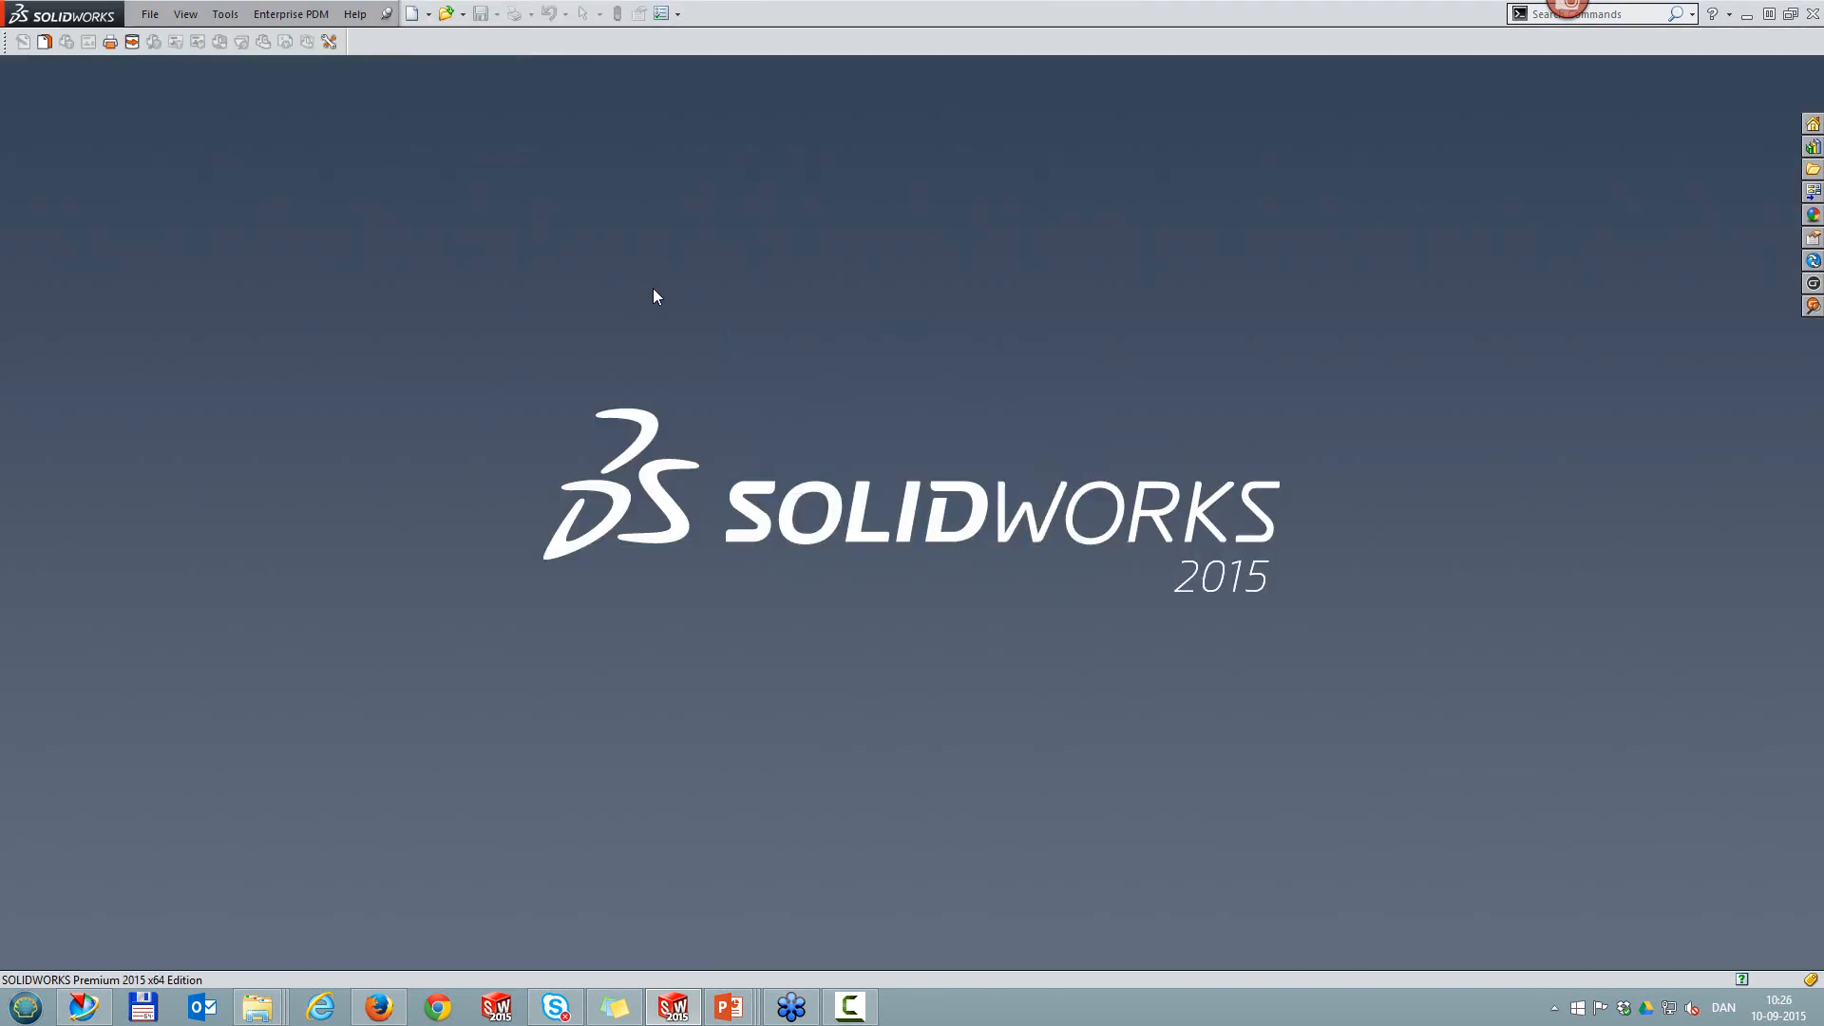
key("r")
left_click(482, 286)
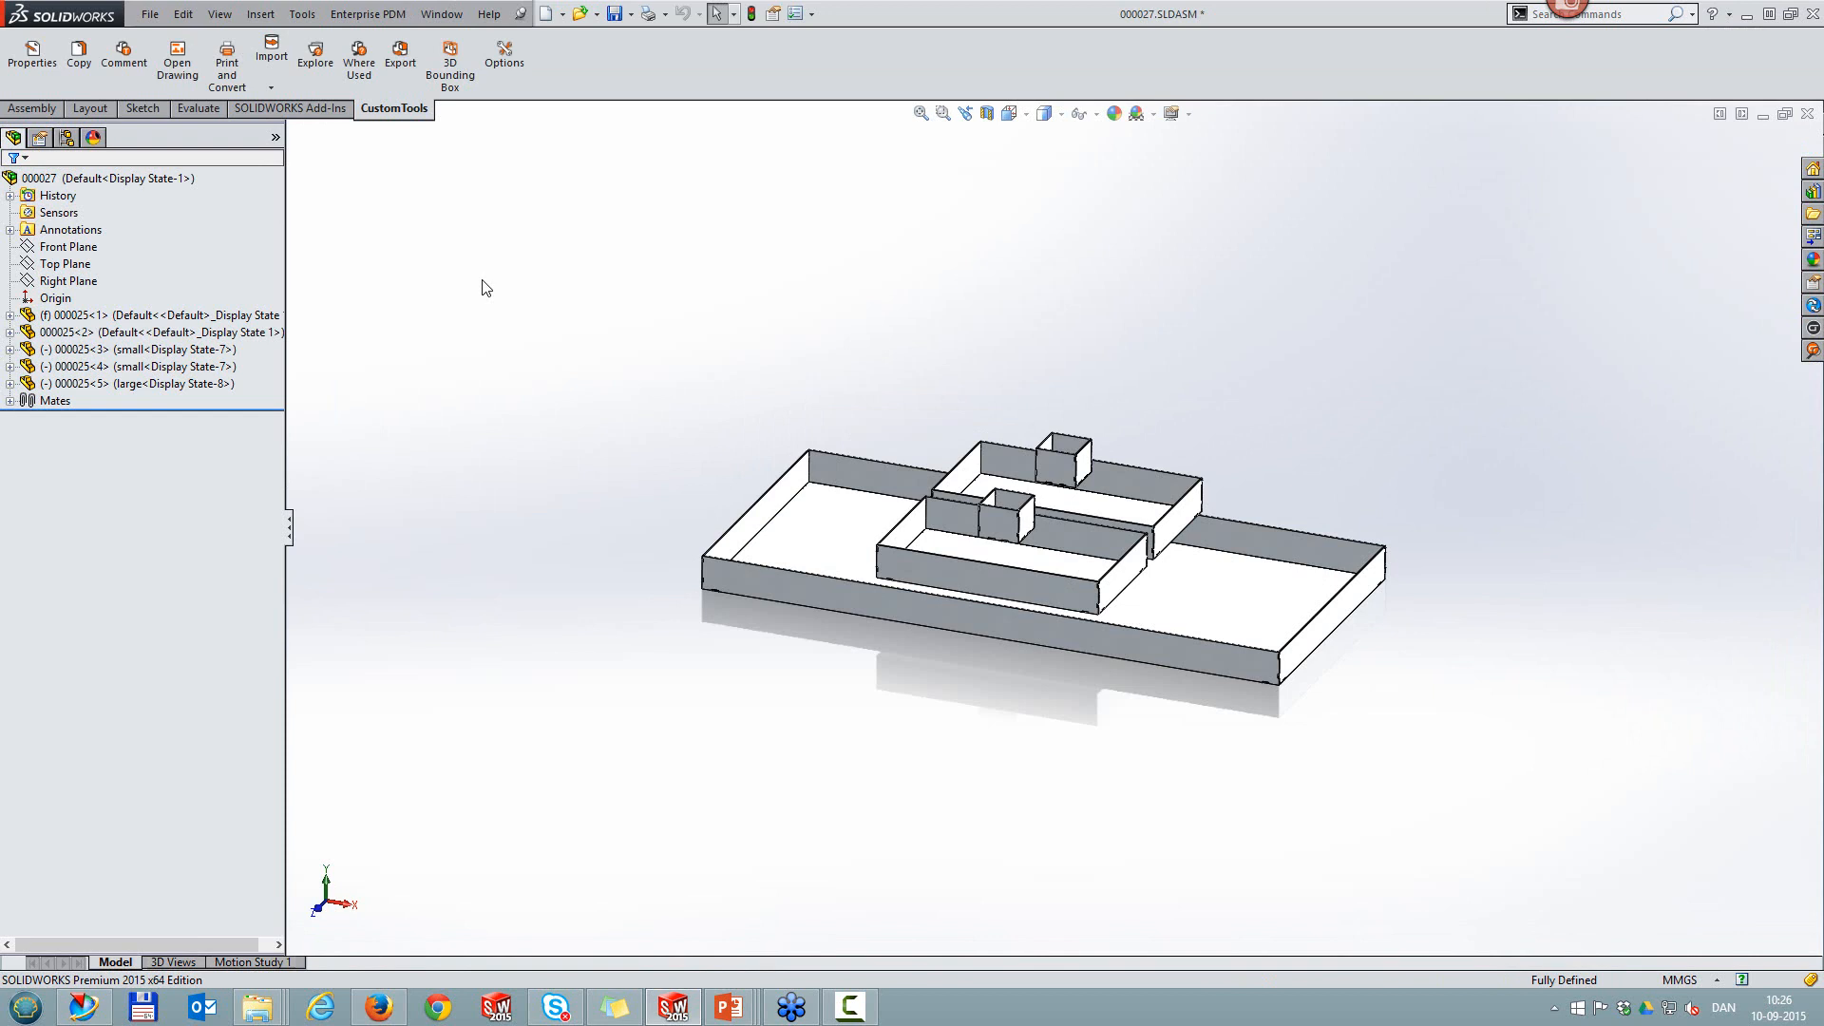
Step: Examine the Default, small and large configuration instances of part 000025 in the assembly one after another
left_click(186, 335)
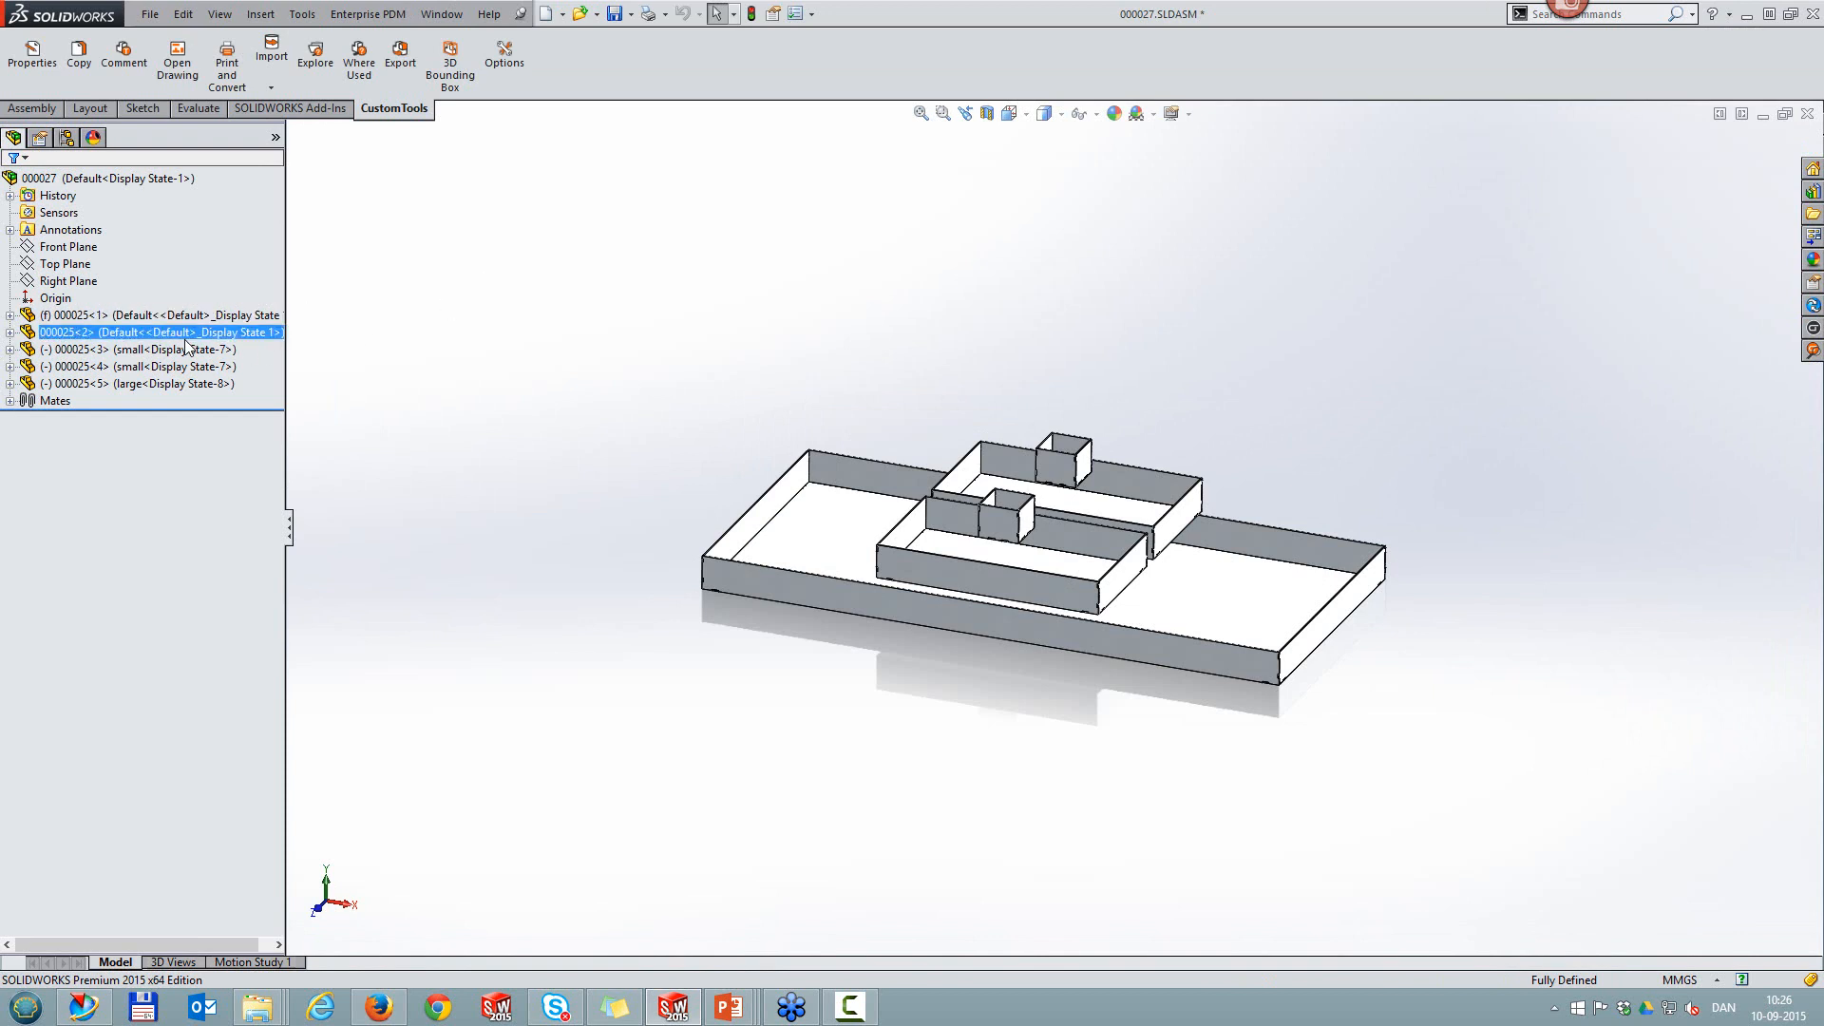
left_click(140, 314)
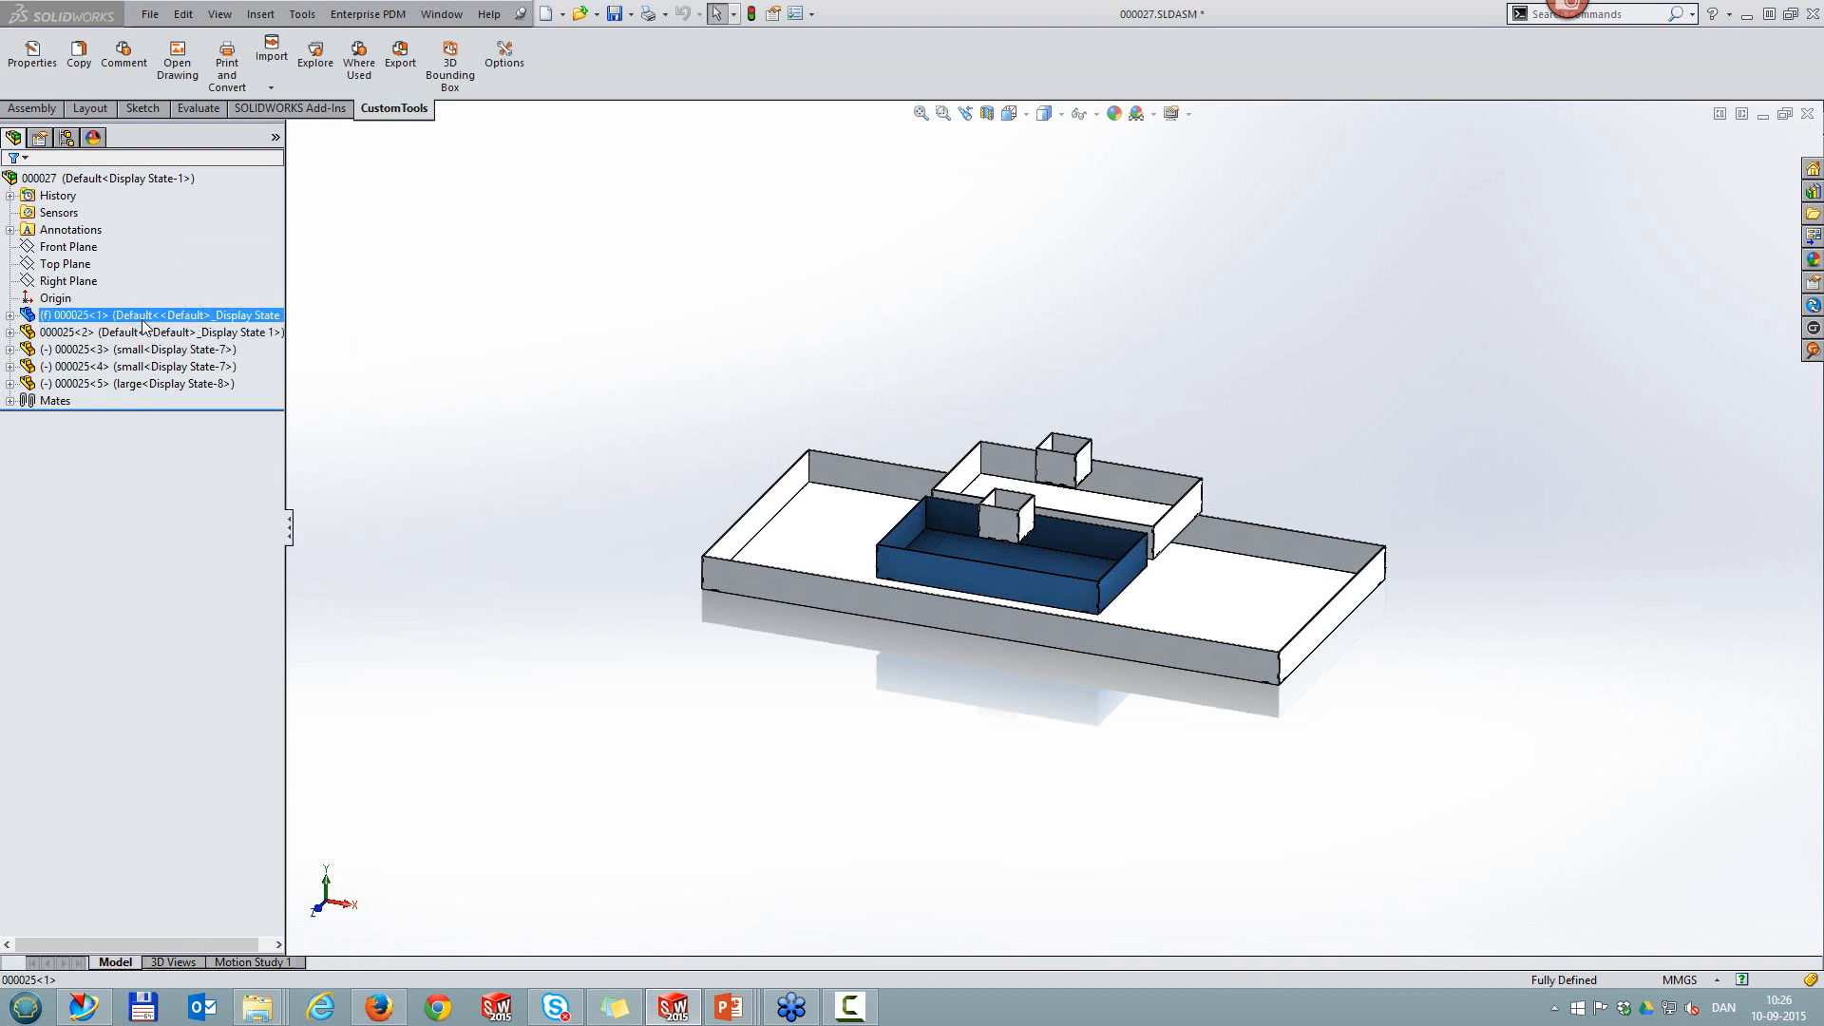
left_click(142, 350)
left_click(145, 367, "ctrl")
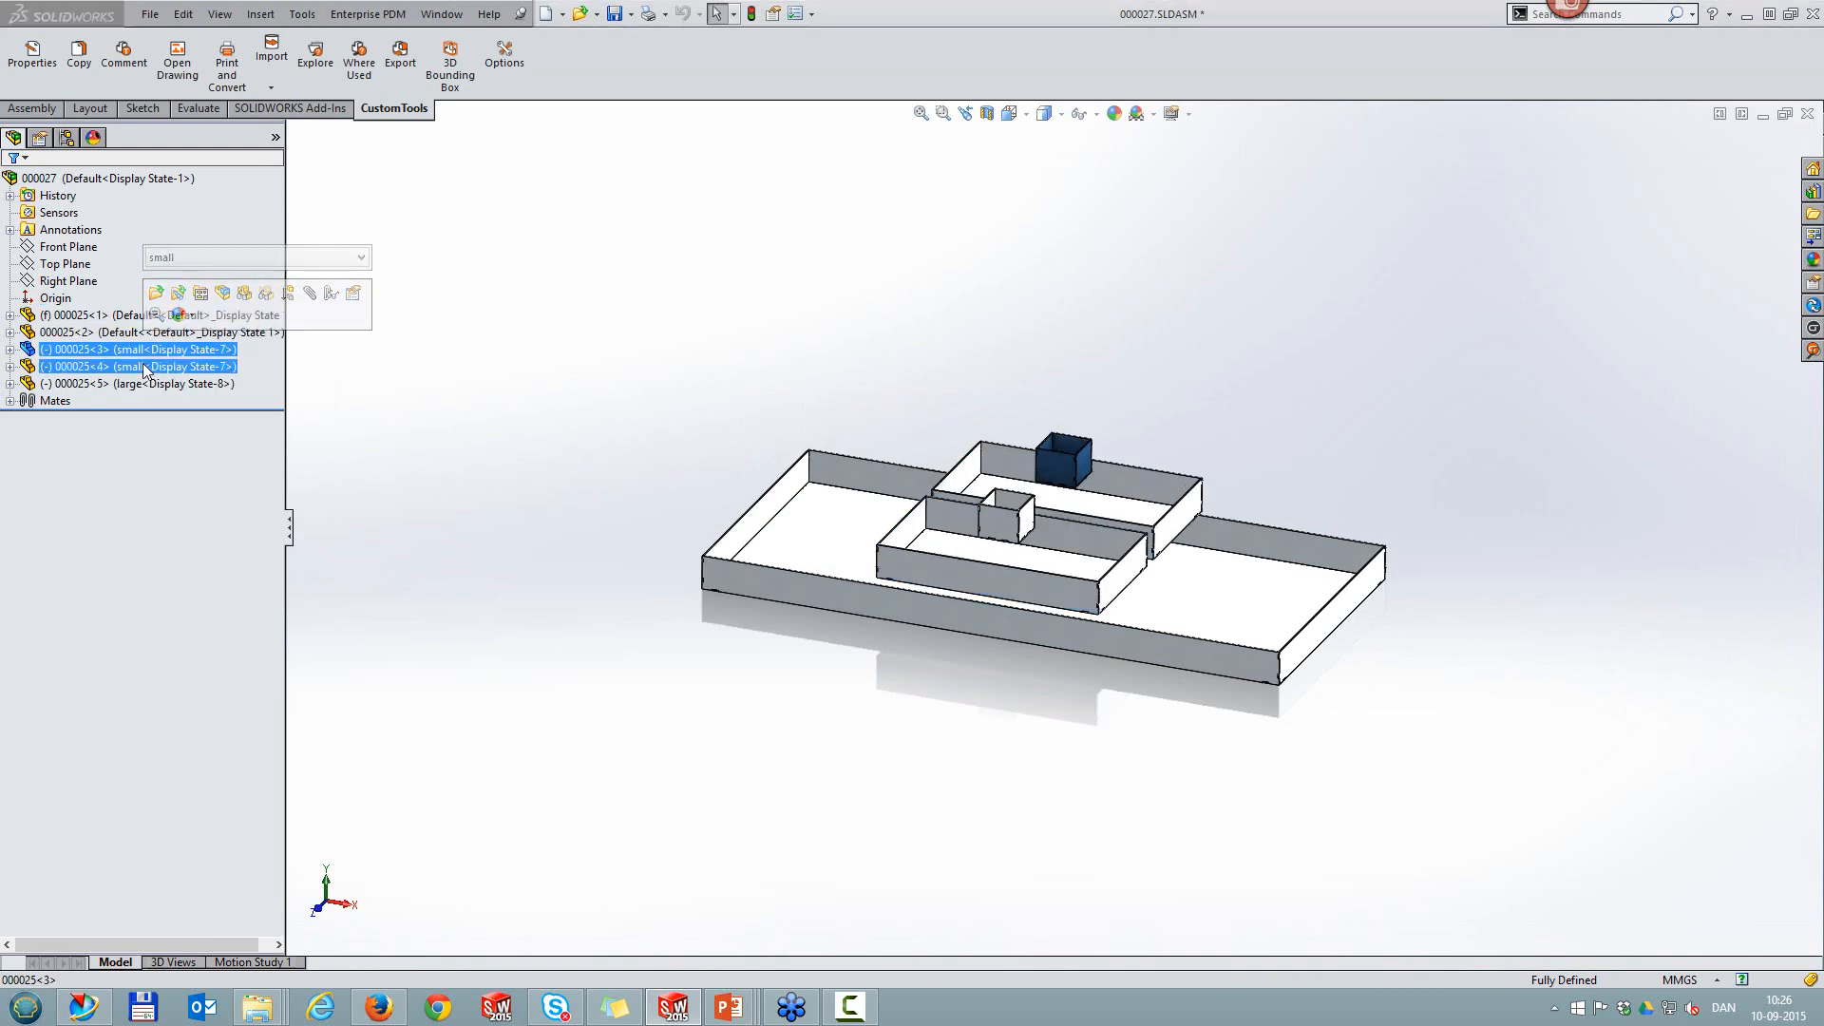
left_click(145, 369)
left_click(147, 383)
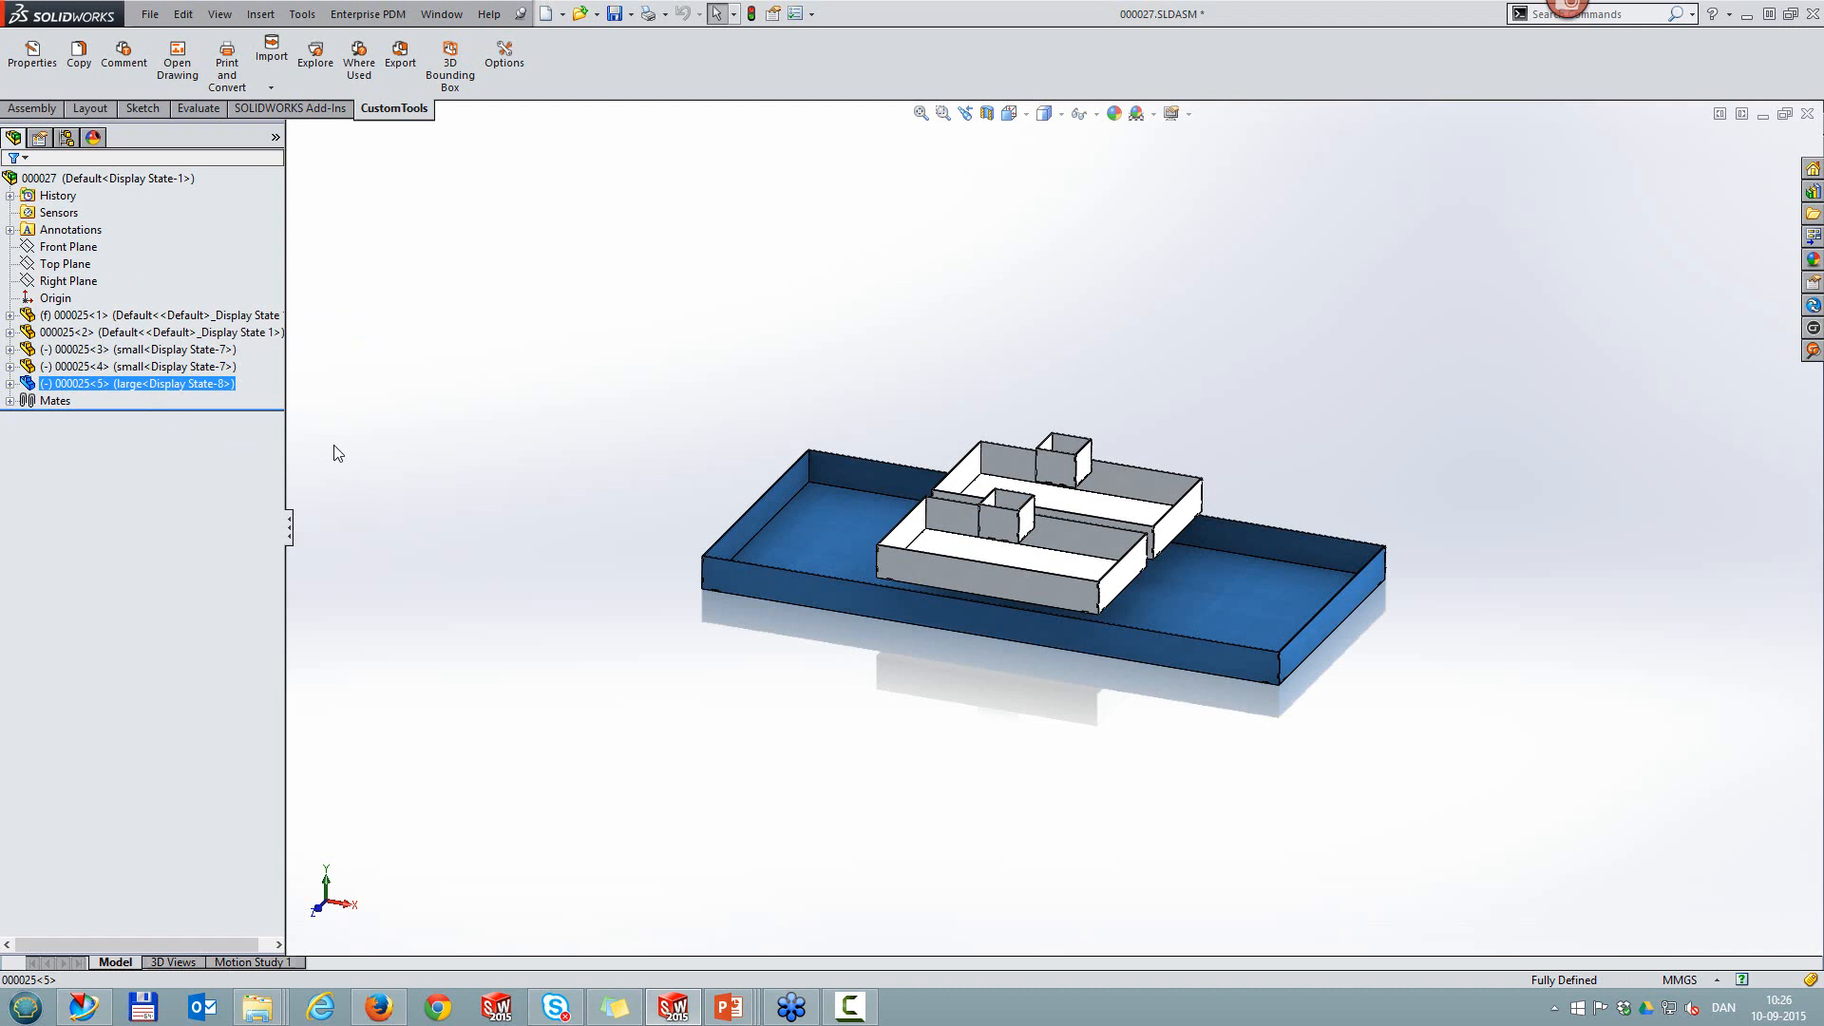
left_click(389, 429)
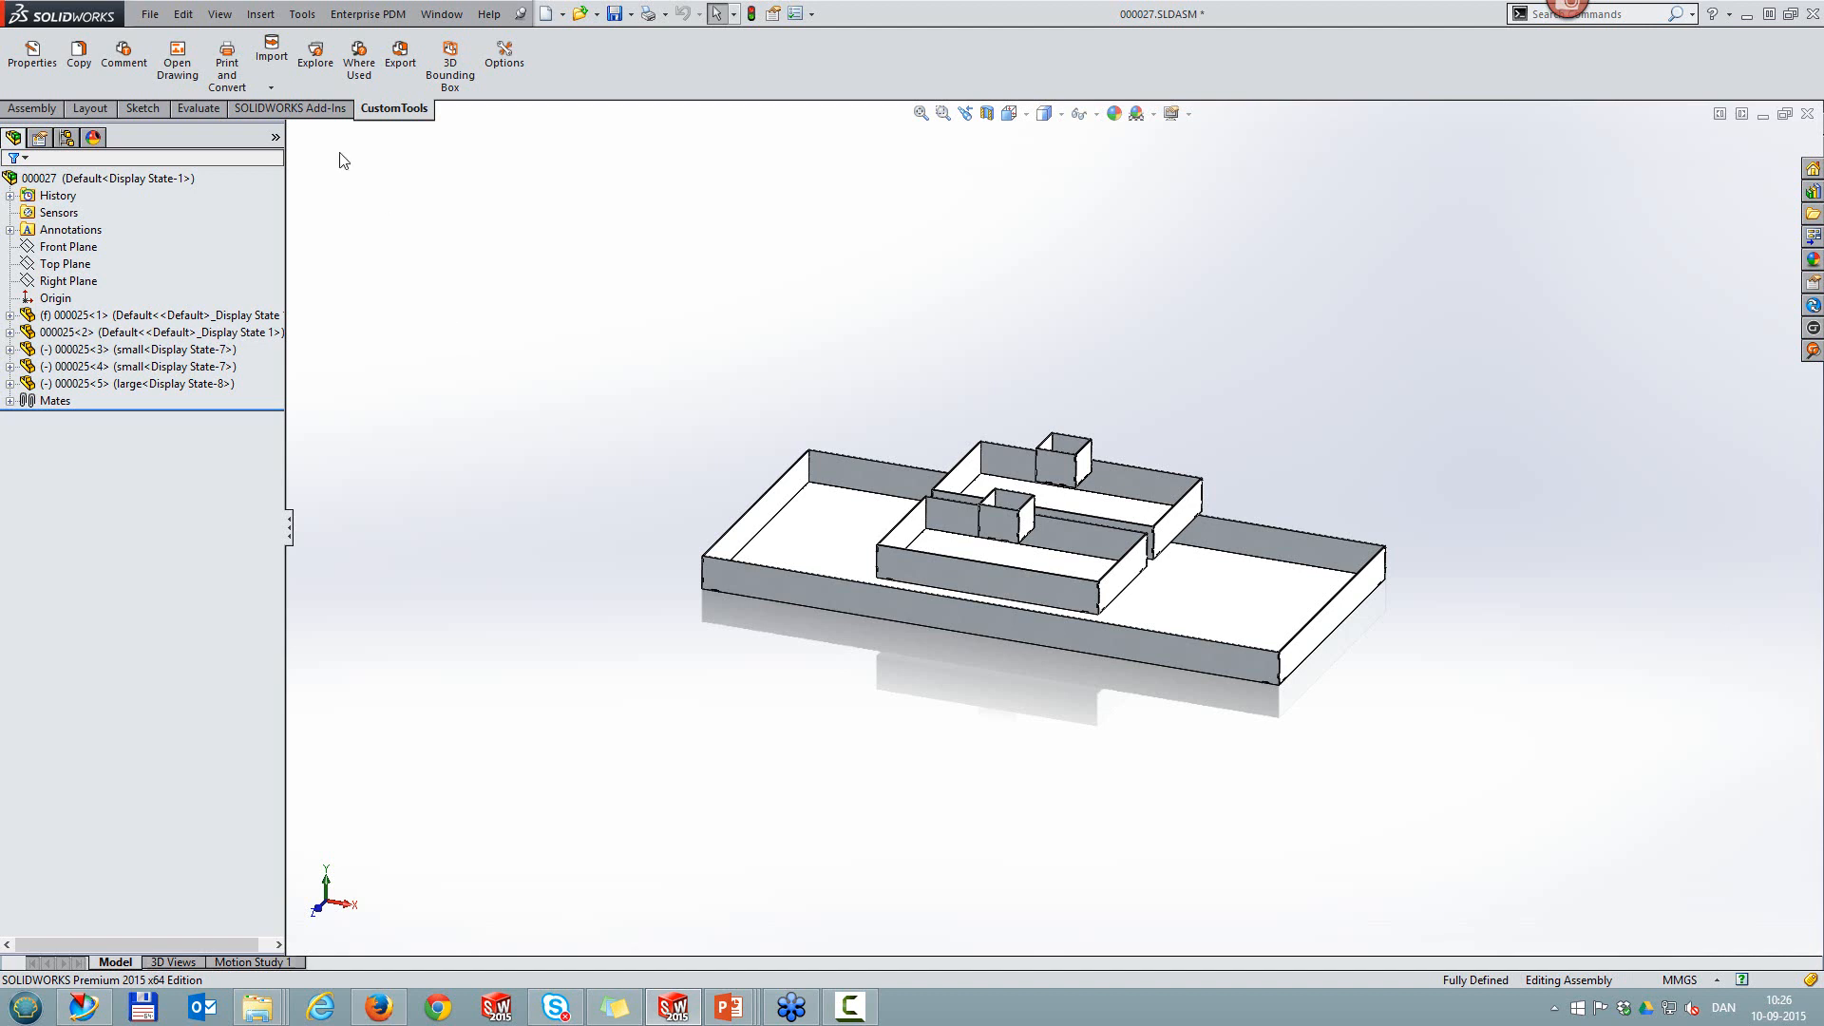
Step: Batch convert all 000025.SLDPRT configurations in the assembly with the Dxf part (SheetMetal) rule
left_click(228, 64)
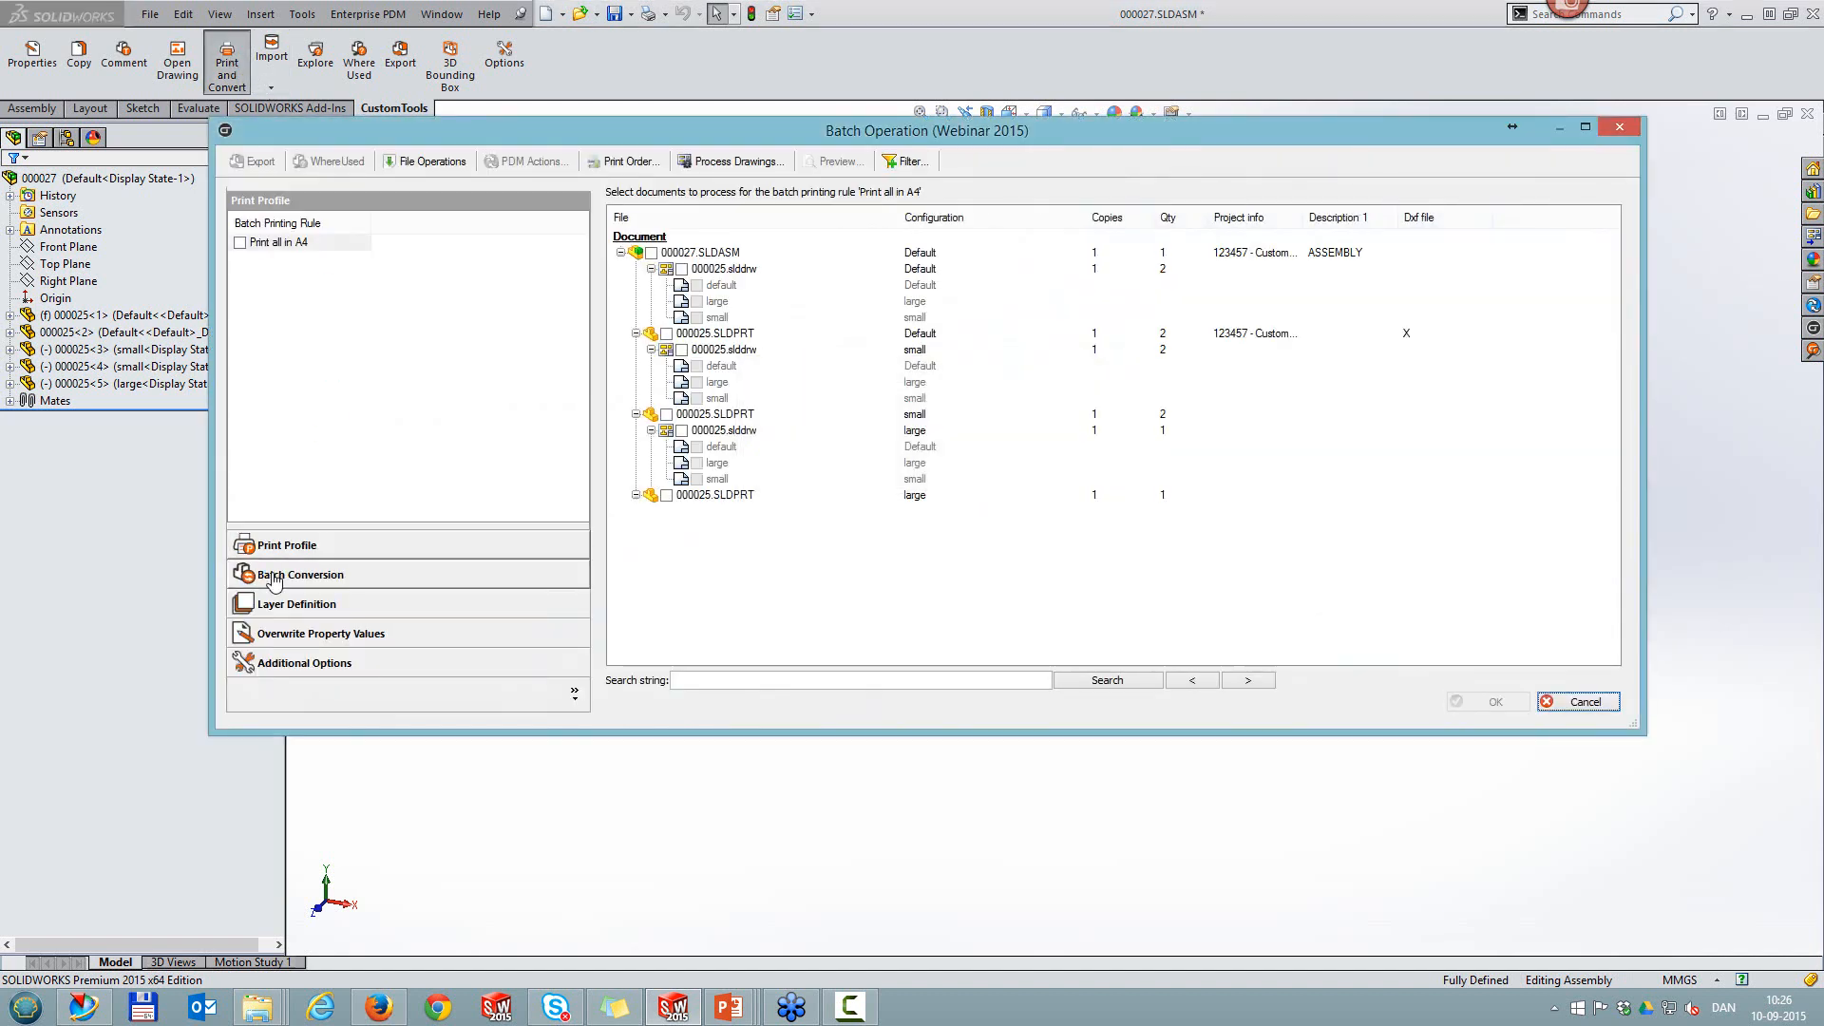
left_click(274, 573)
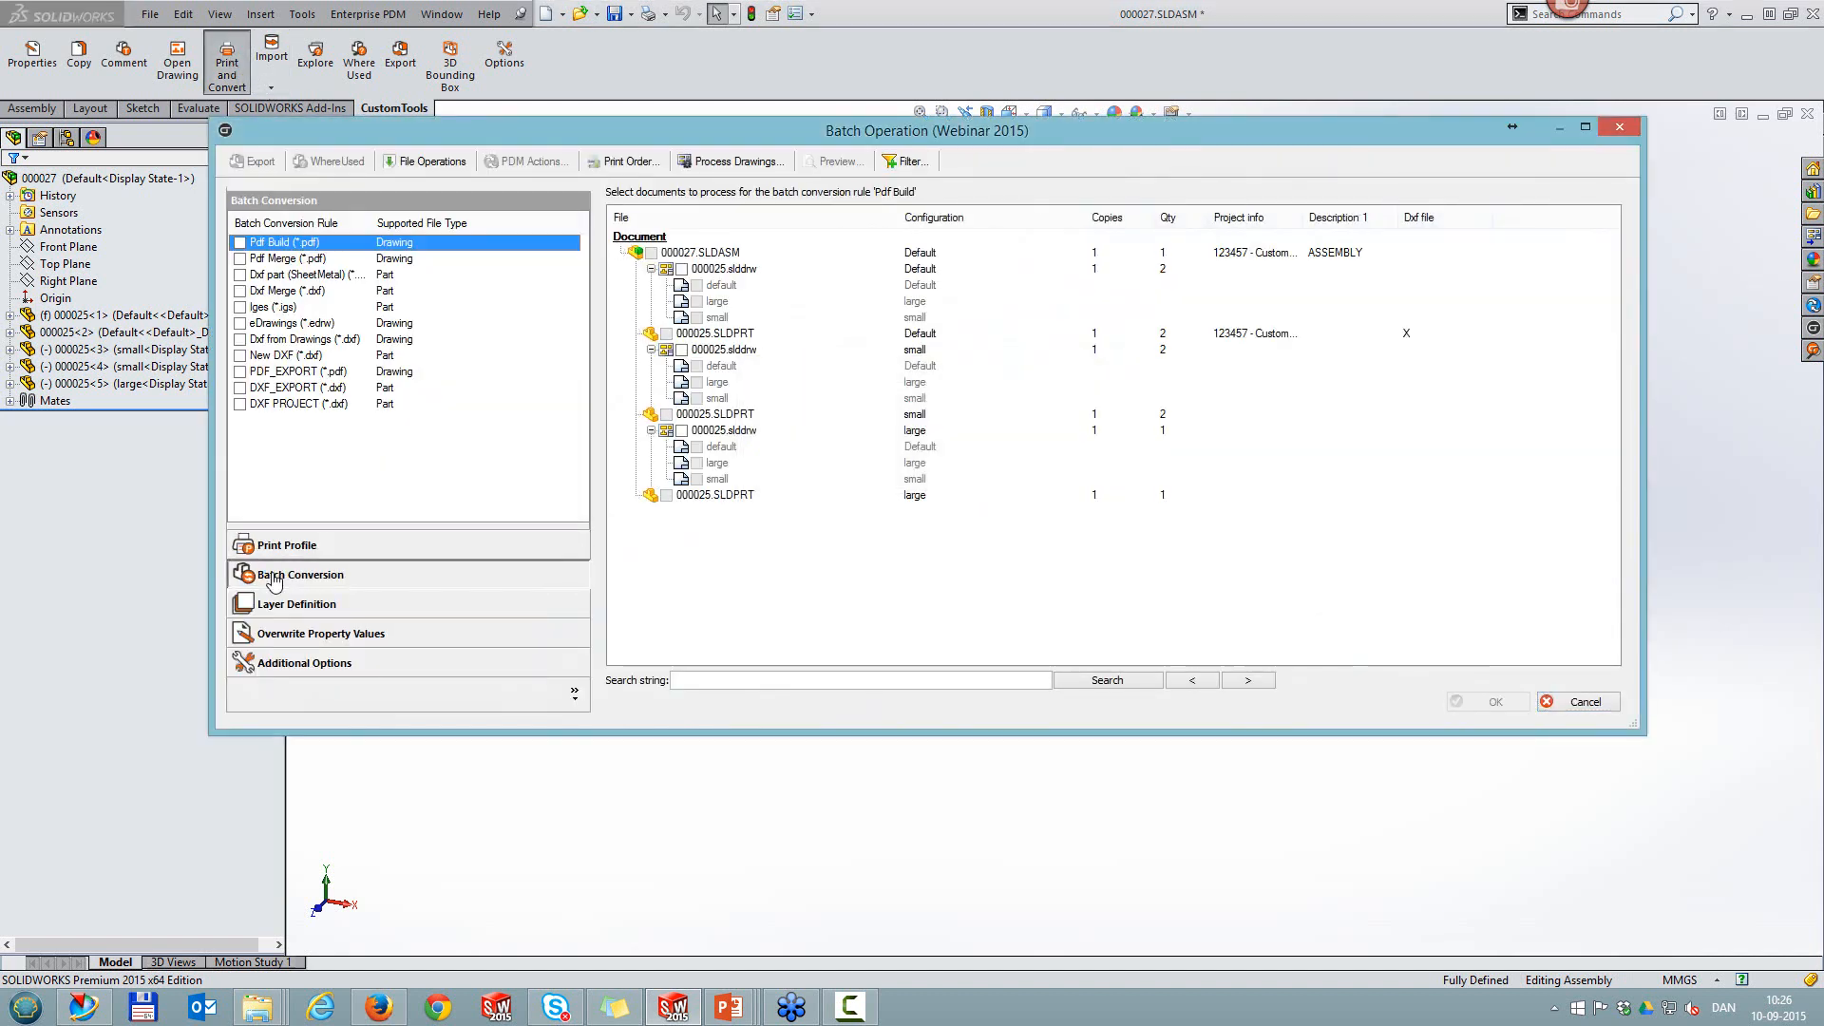
left_click(240, 275)
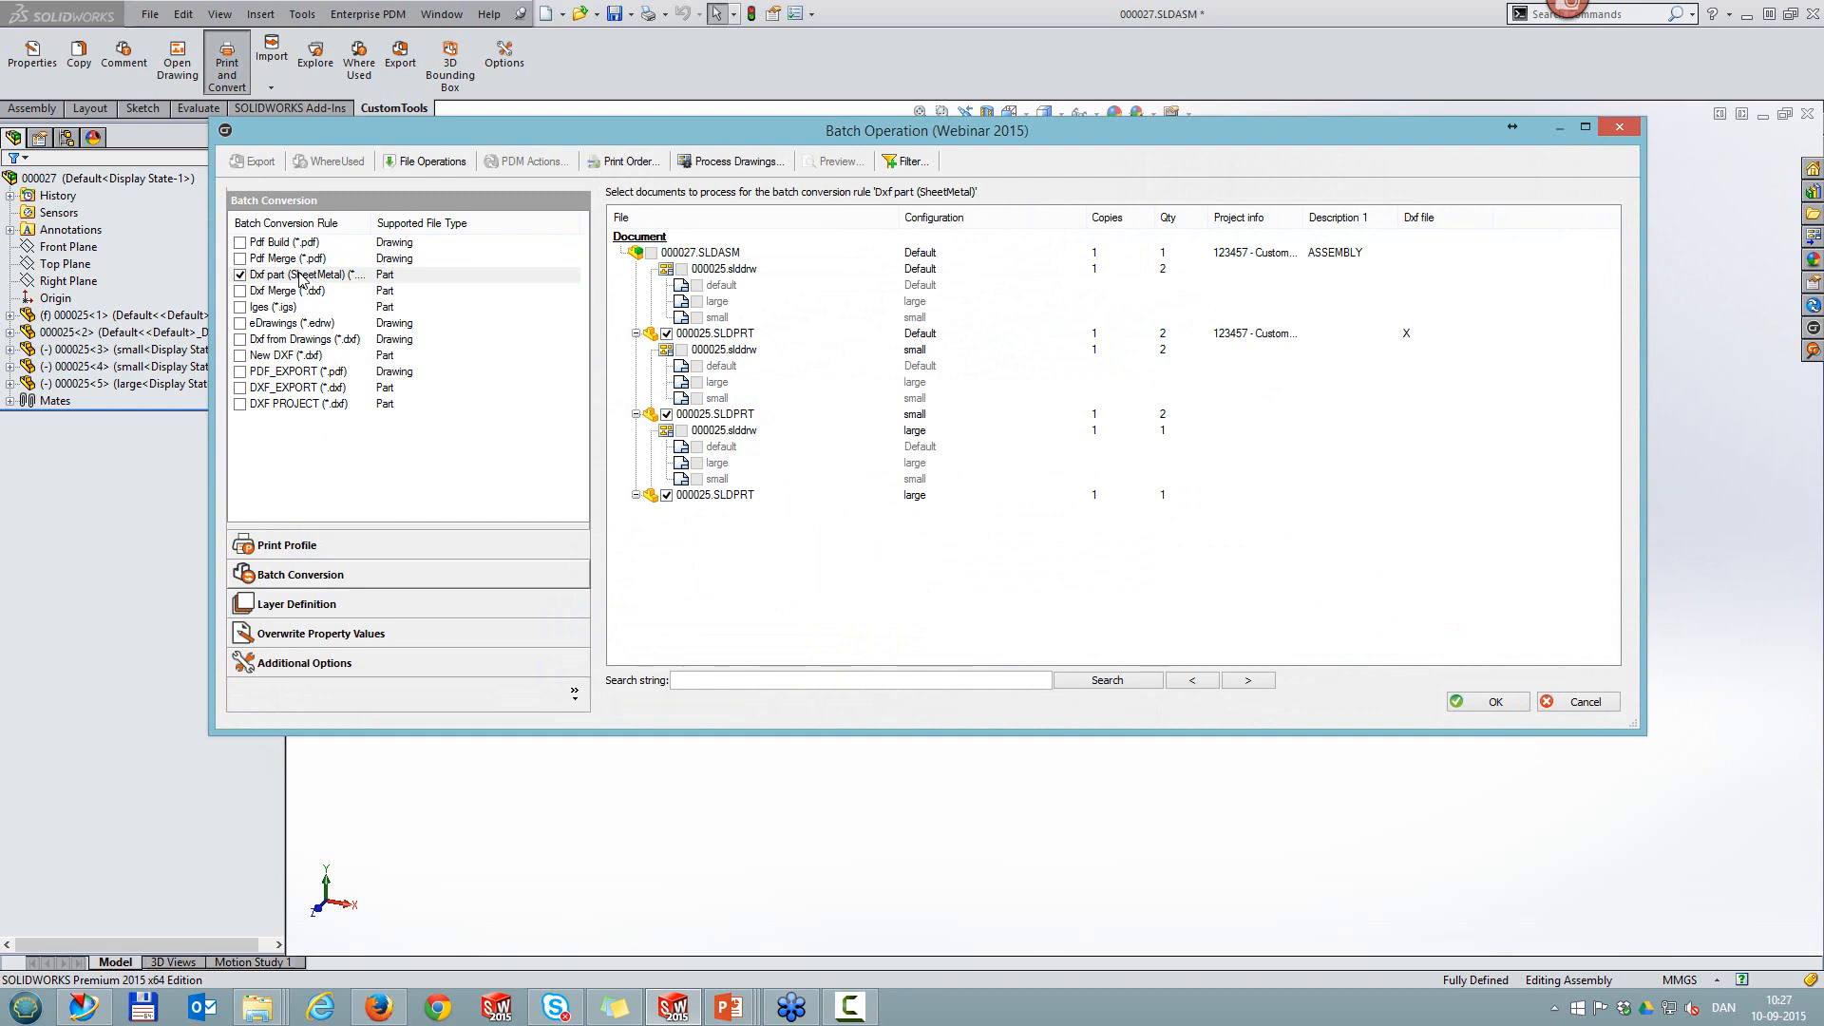
left_click(1458, 707)
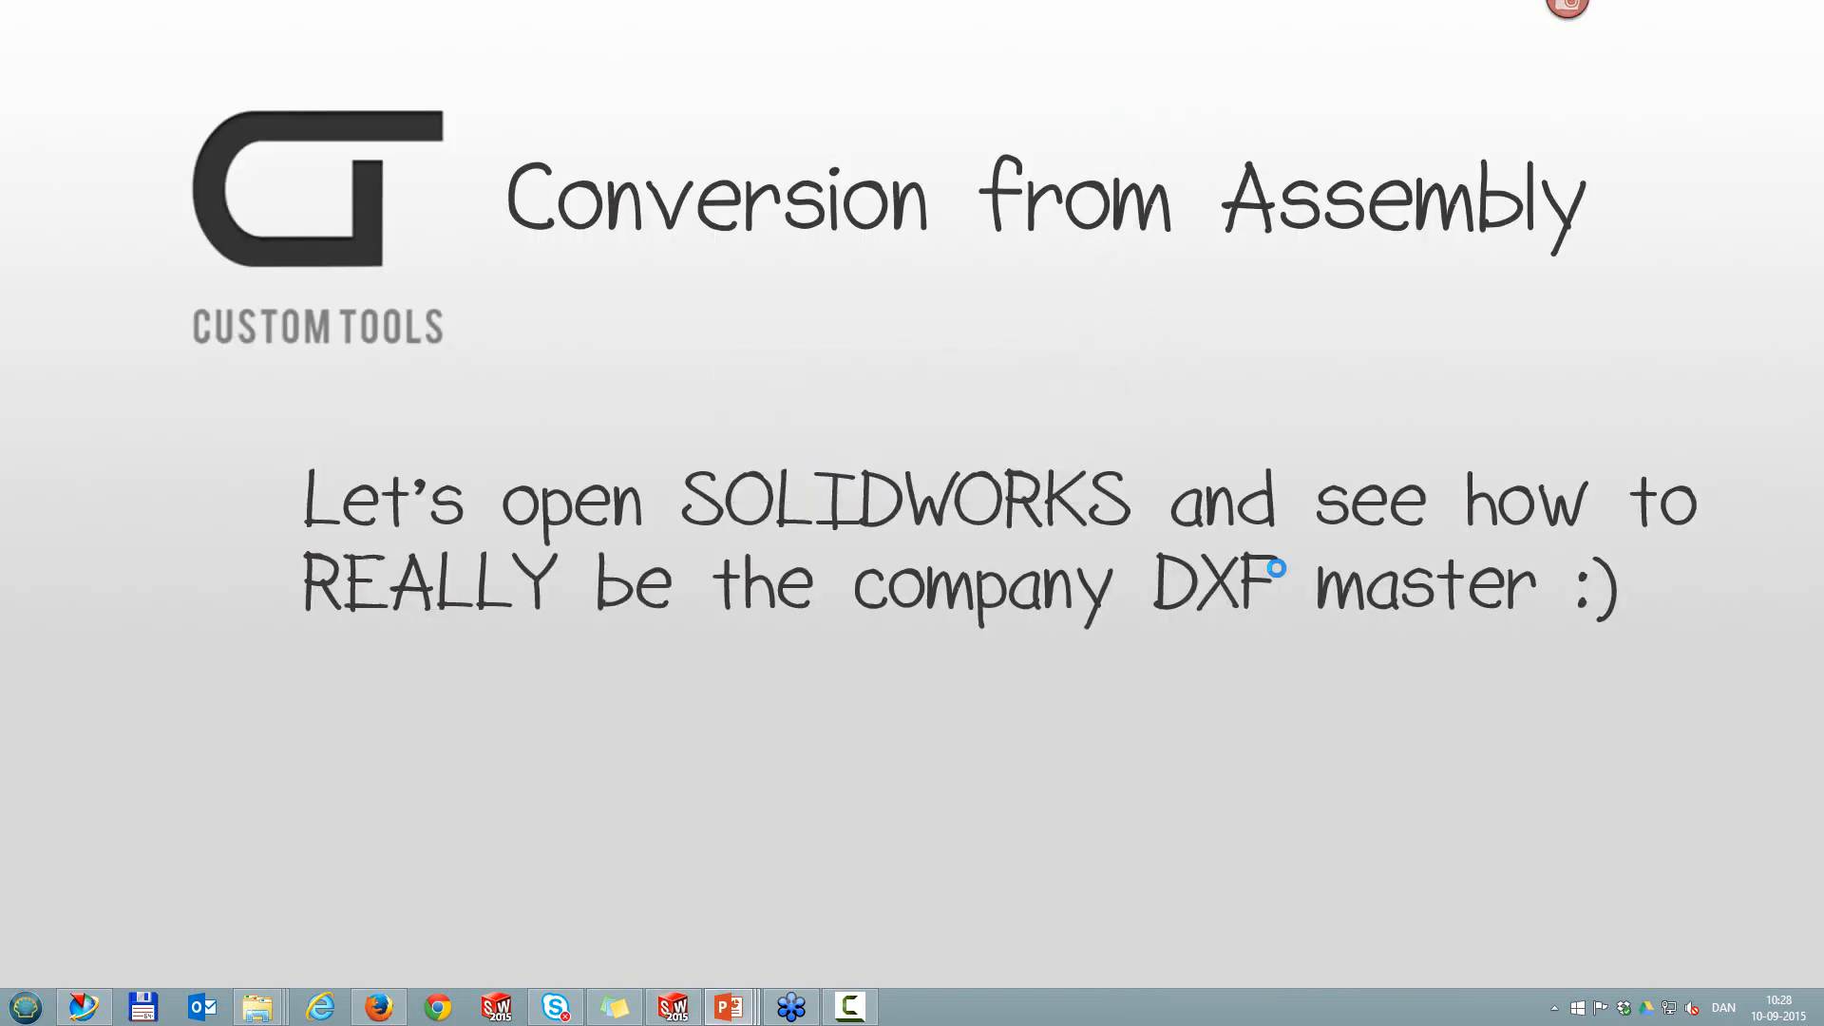
Step: Switch to SOLIDWORKS and examine the exported files in the assembly's DXF folder, including the four small side bodies
left_click(676, 1009)
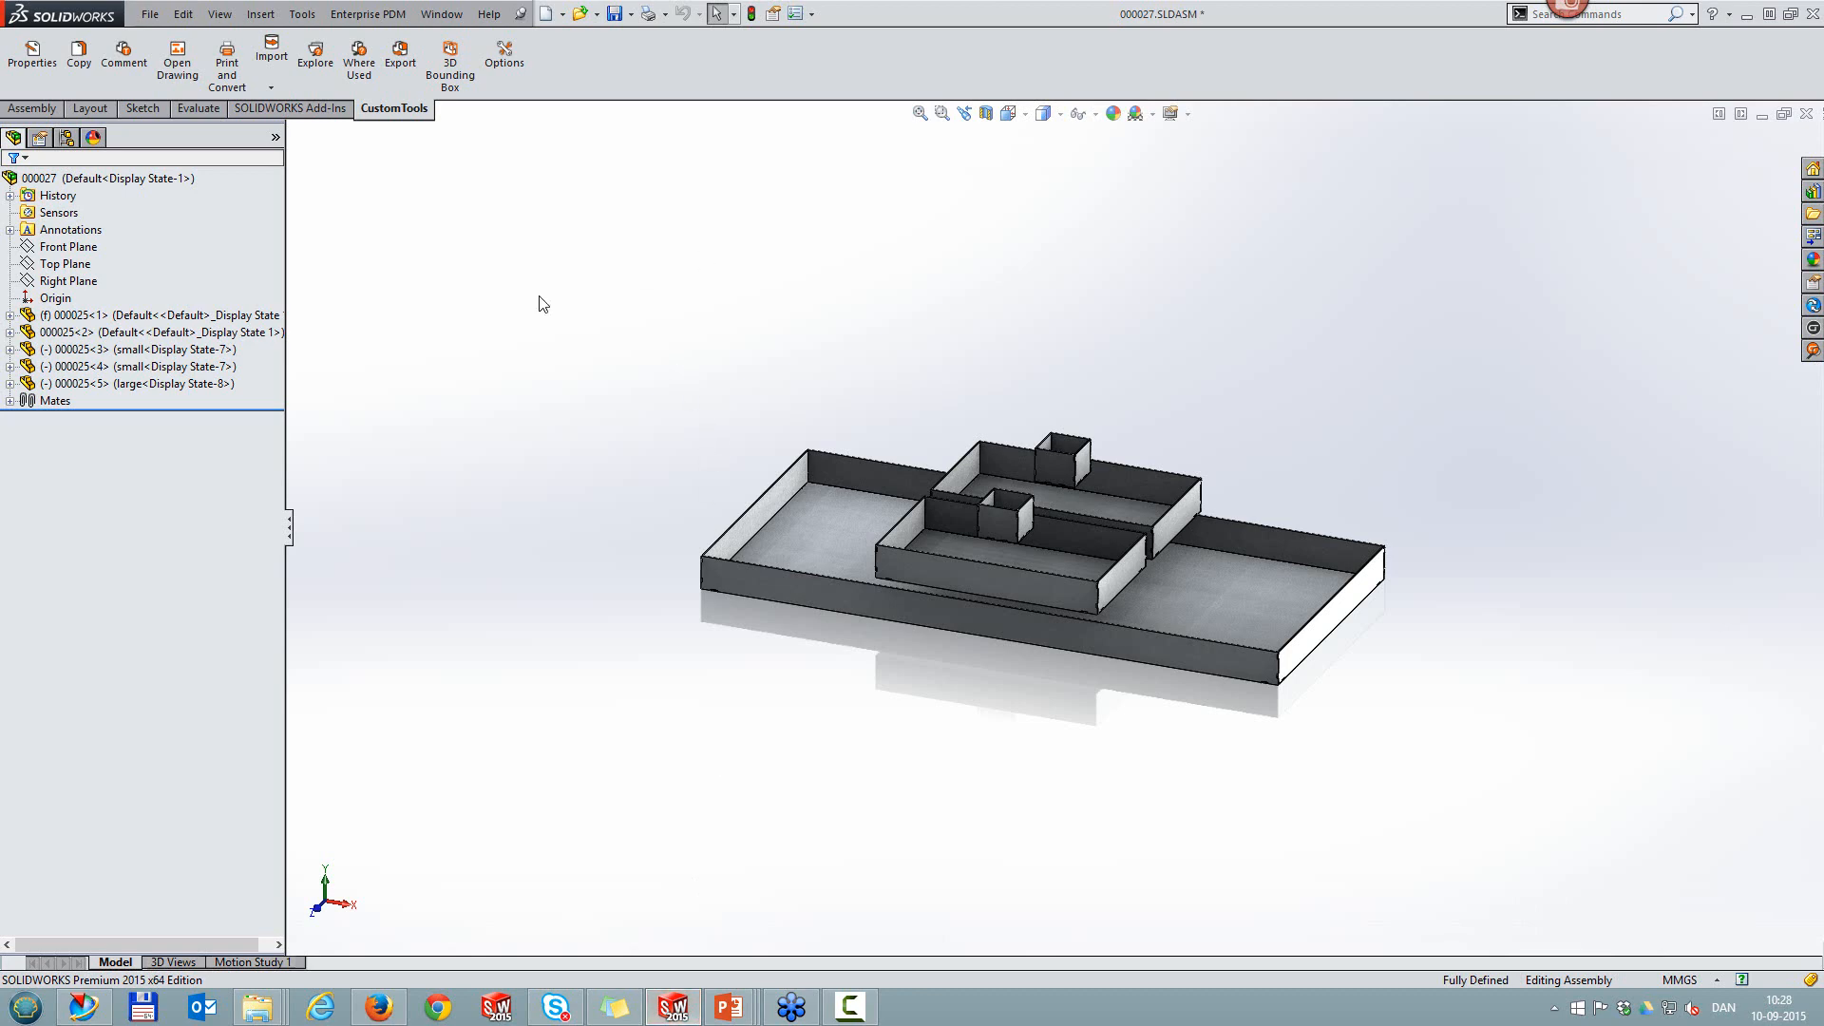
left_click(326, 59)
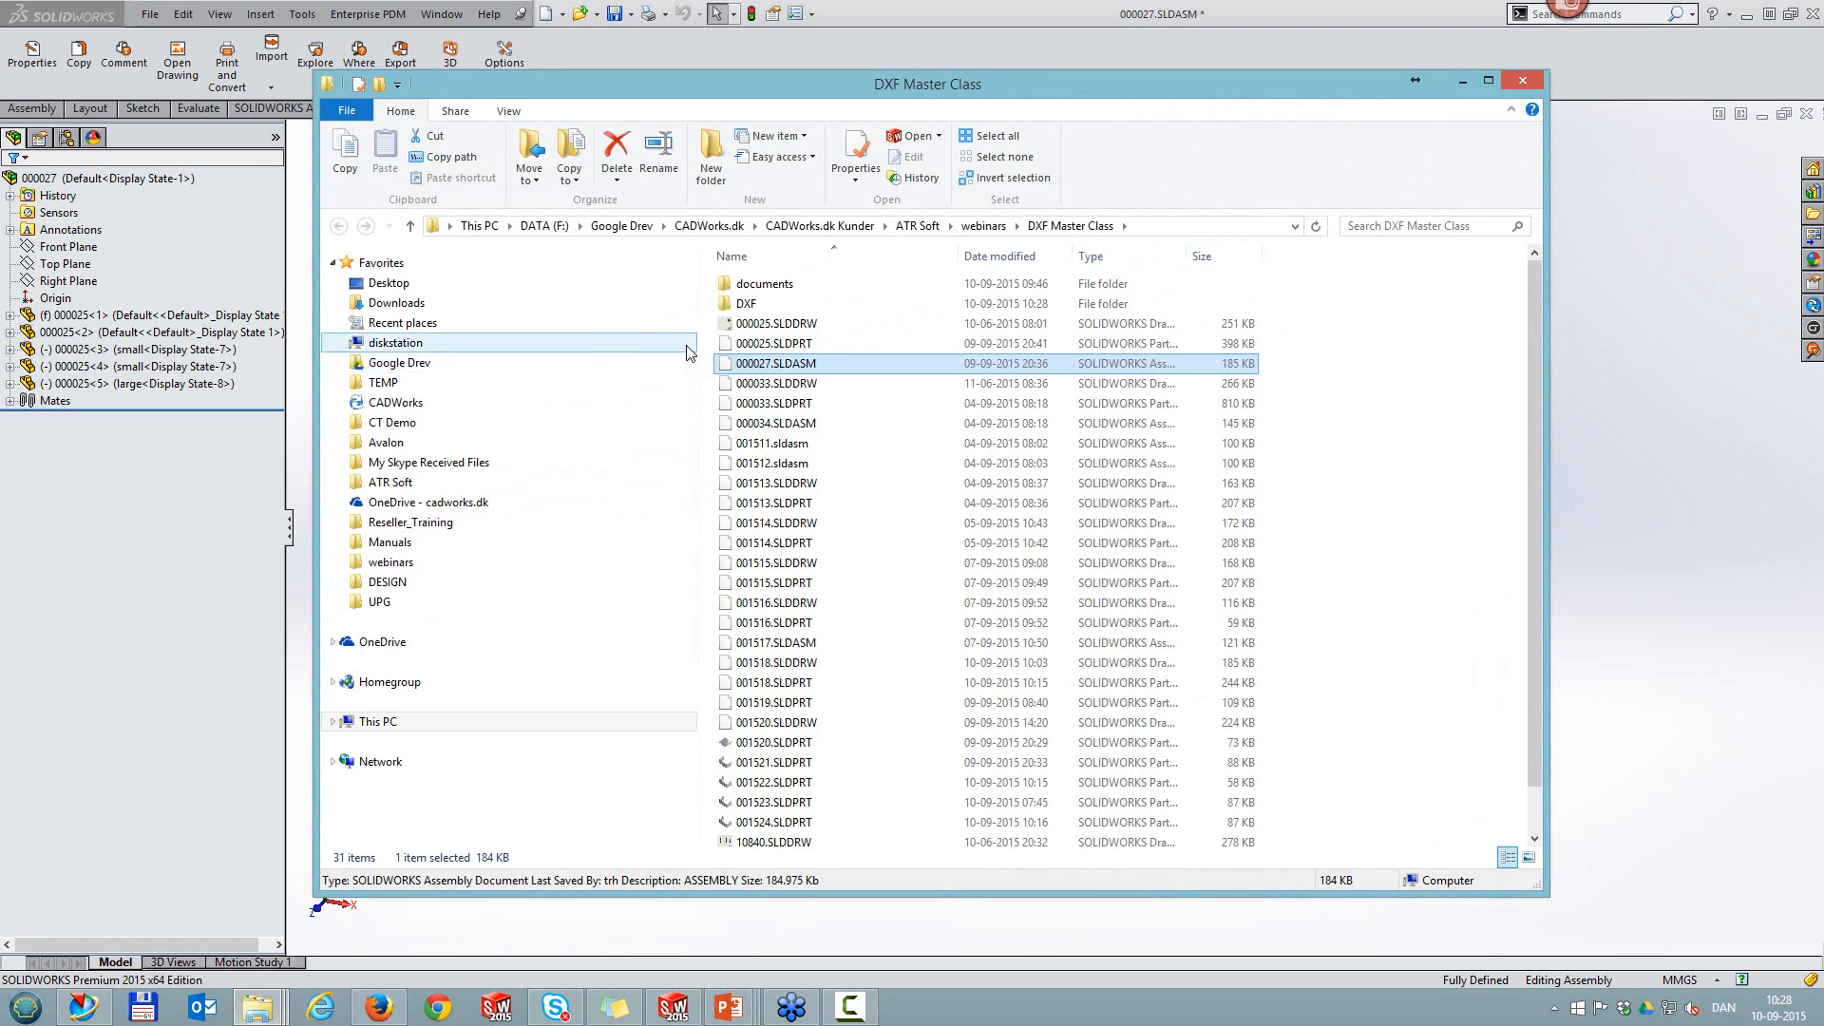
double_click(745, 304)
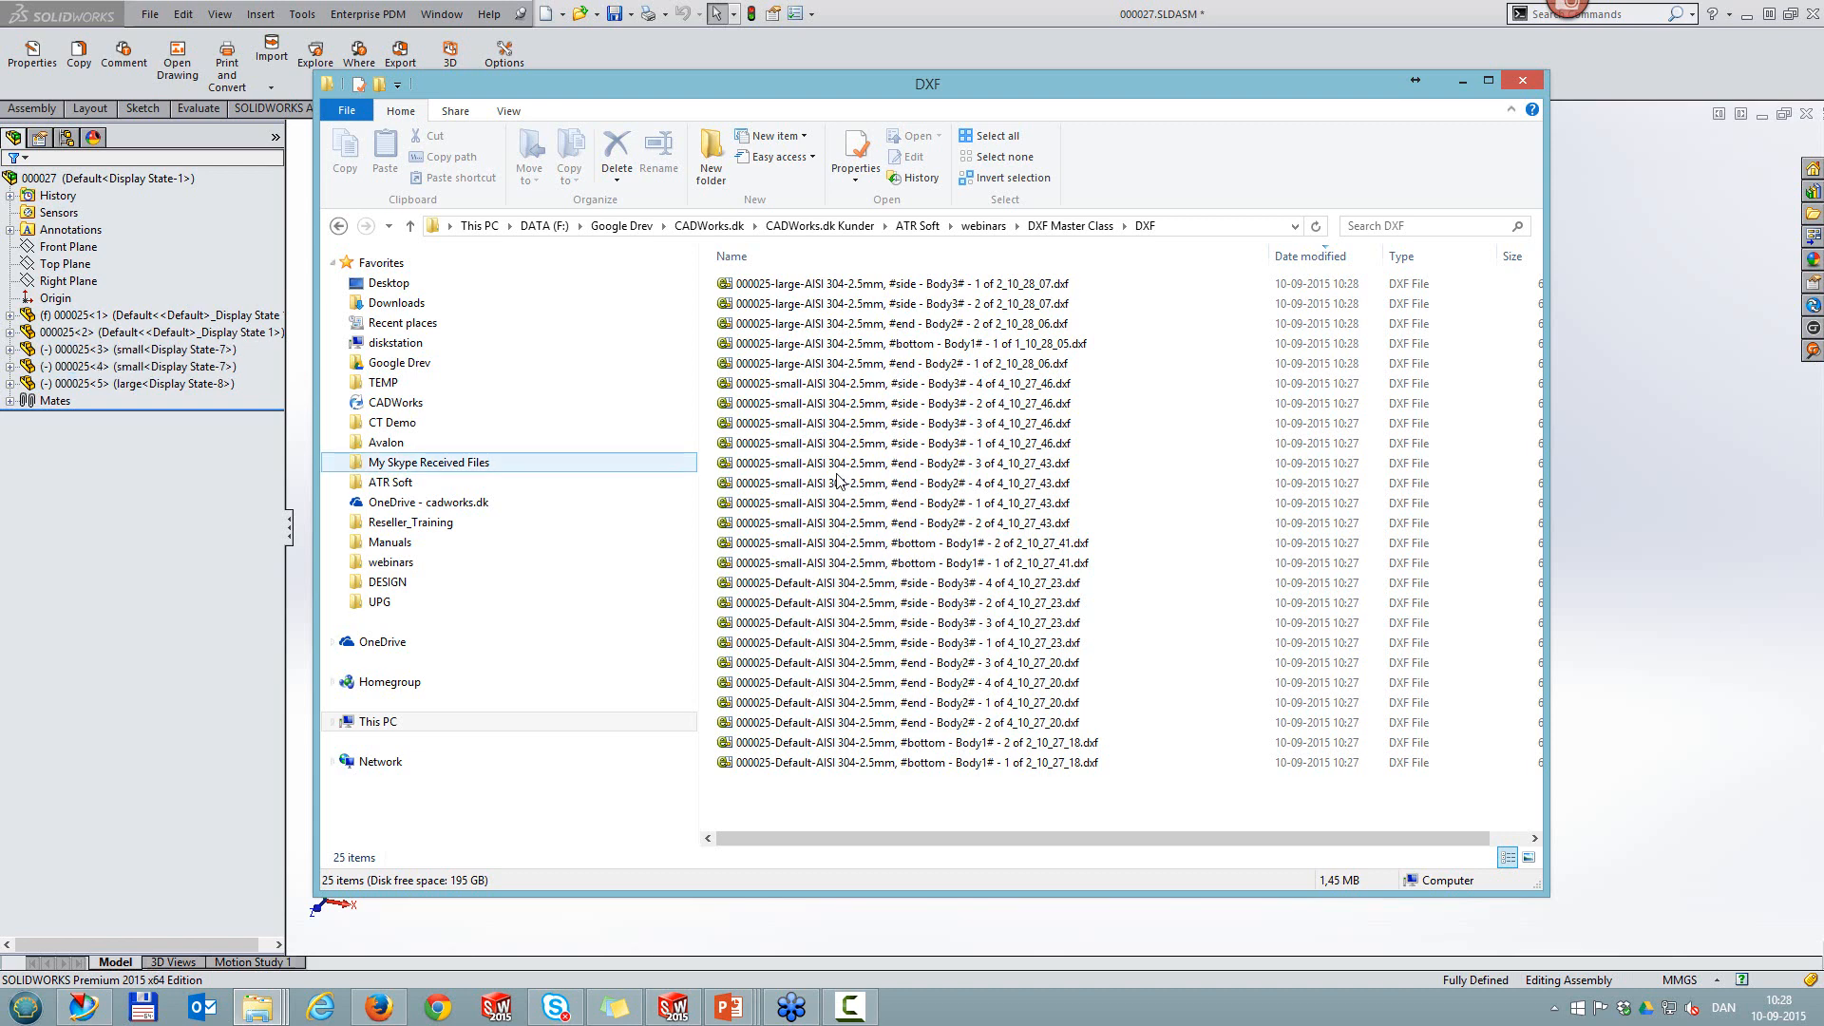
left_click(823, 384)
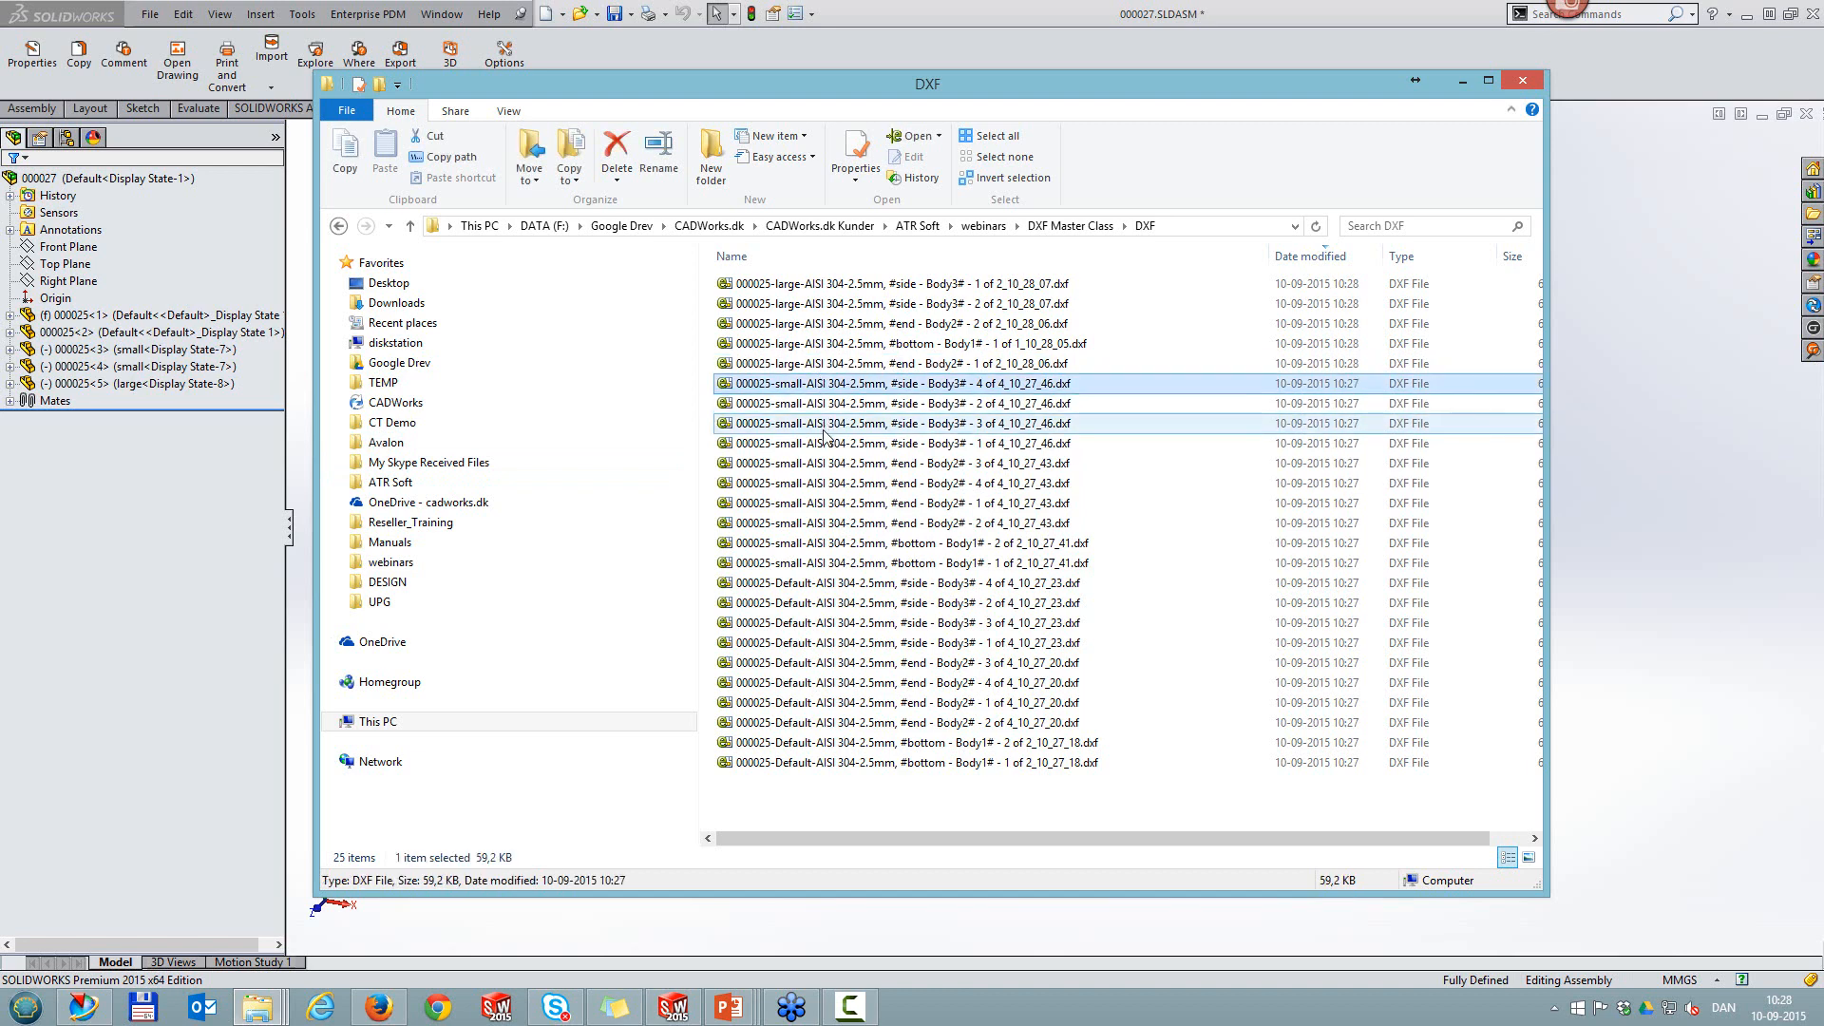
left_click(825, 443, "shift")
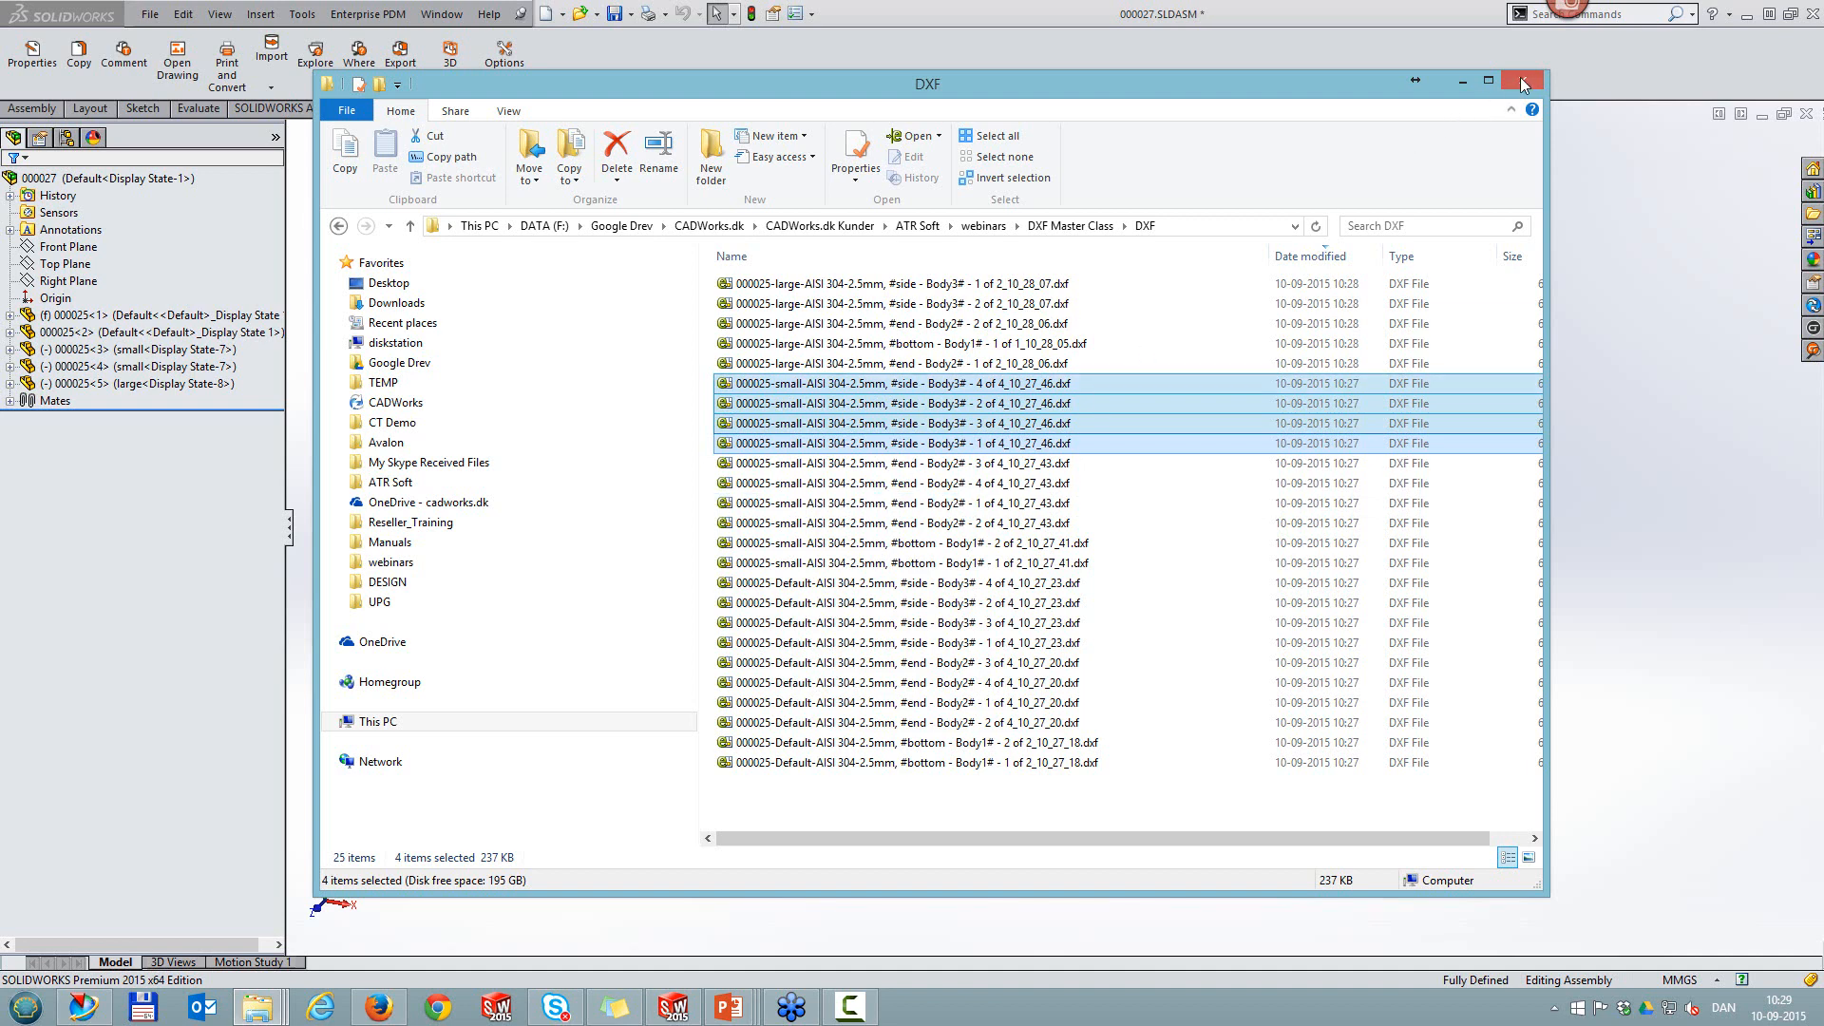
Step: Delete all files in the DXF folder and close the folder window
left_click_drag(1156, 784, 846, 290)
key("Delete")
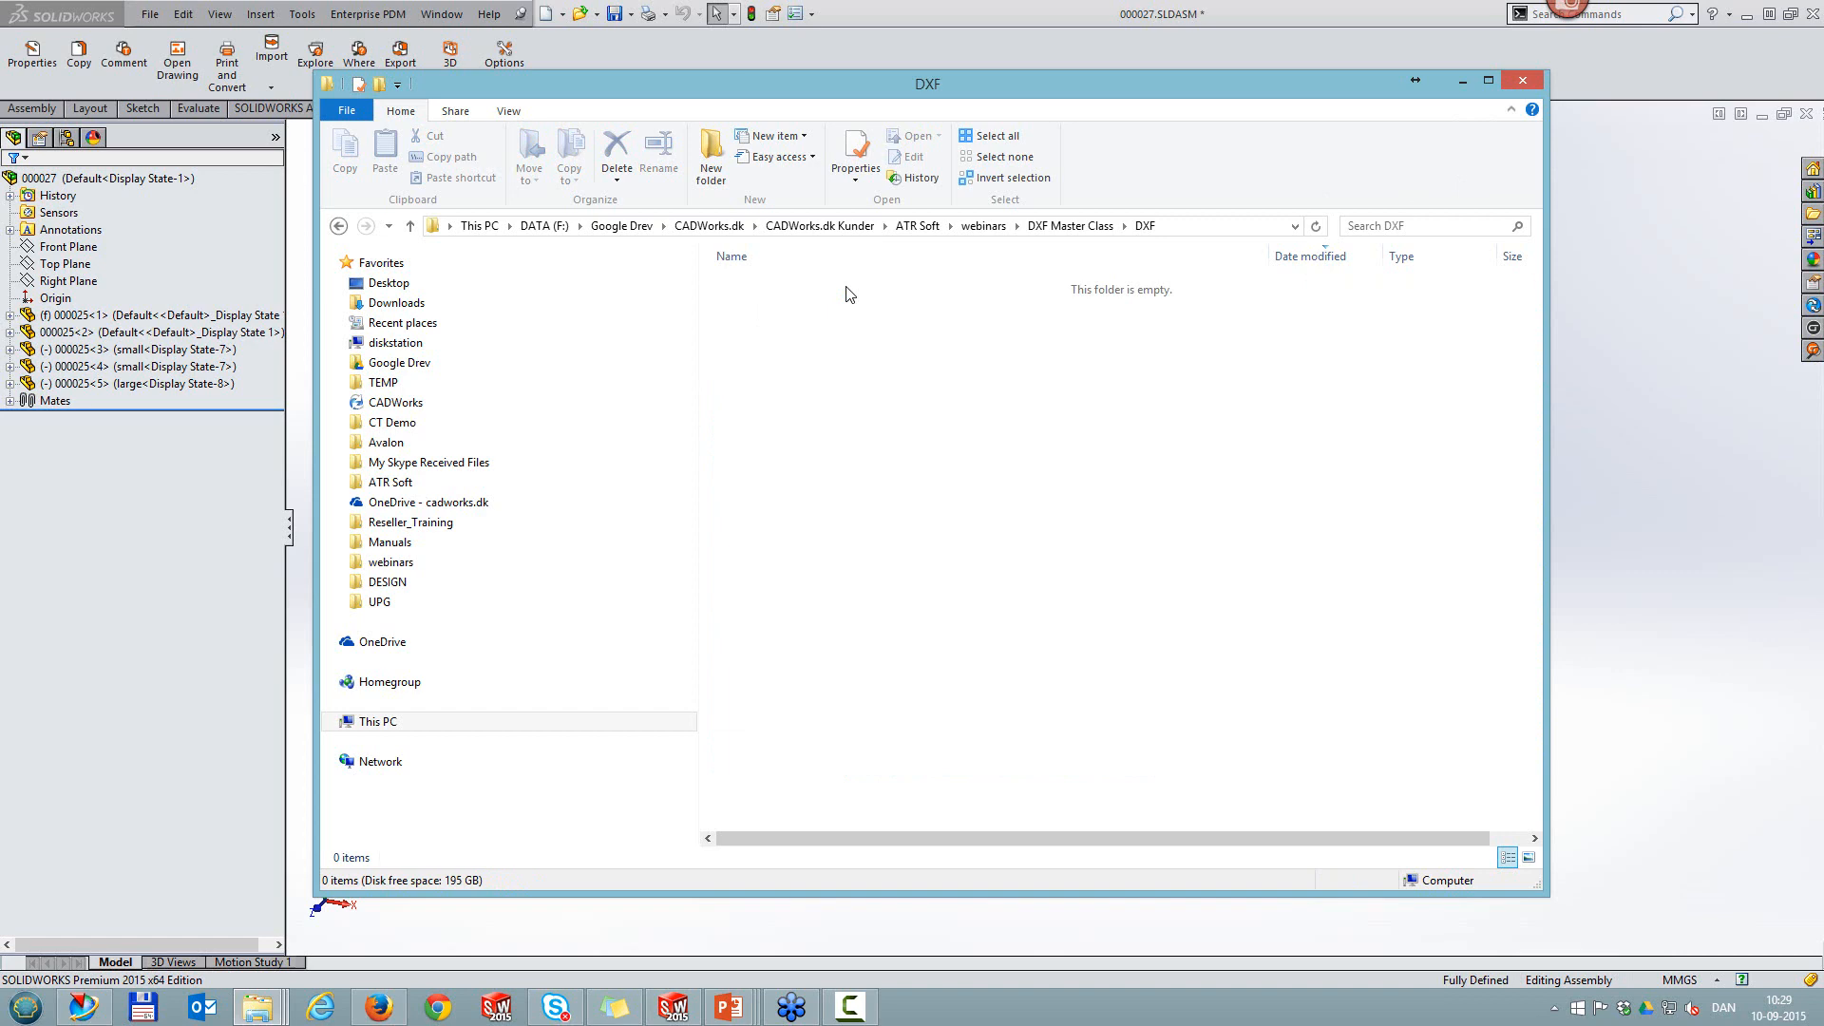
left_click(1521, 82)
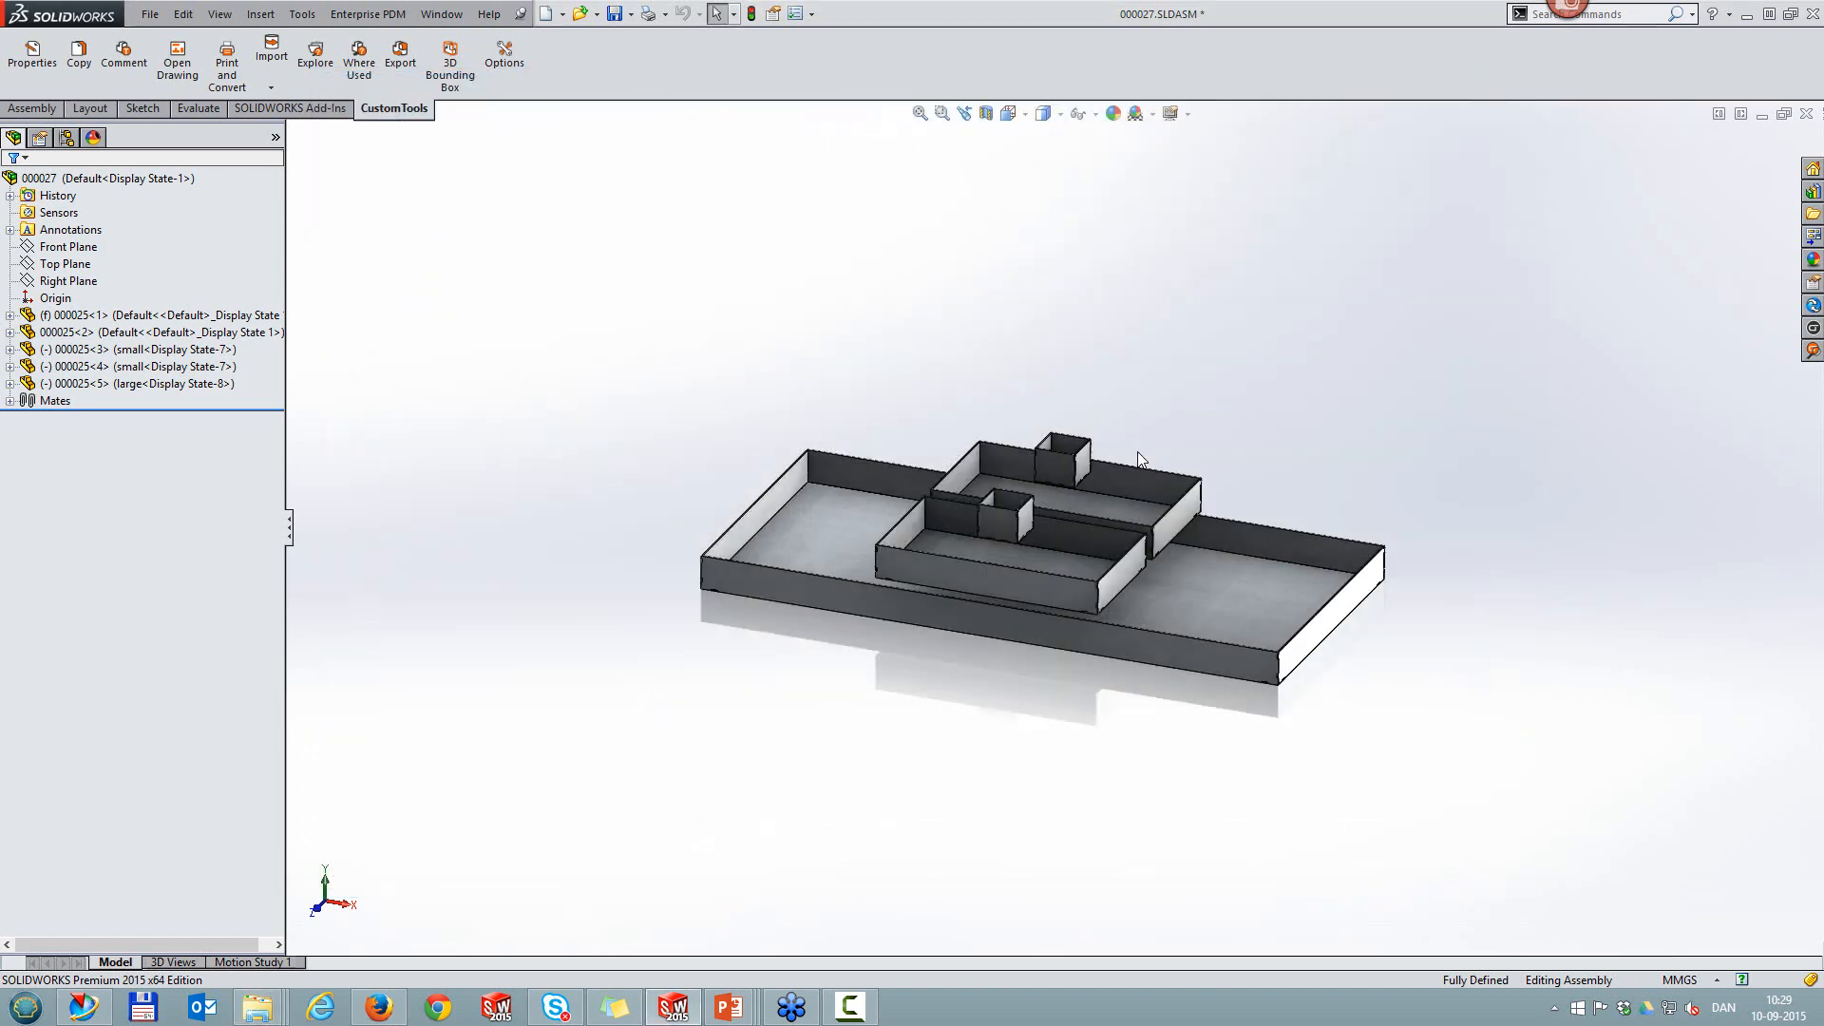
Step: Open the recent assembly Assem1.SLDASM and review its part quantities under the Dxf part (SheetMetal) batch rule without running the conversion
key("r")
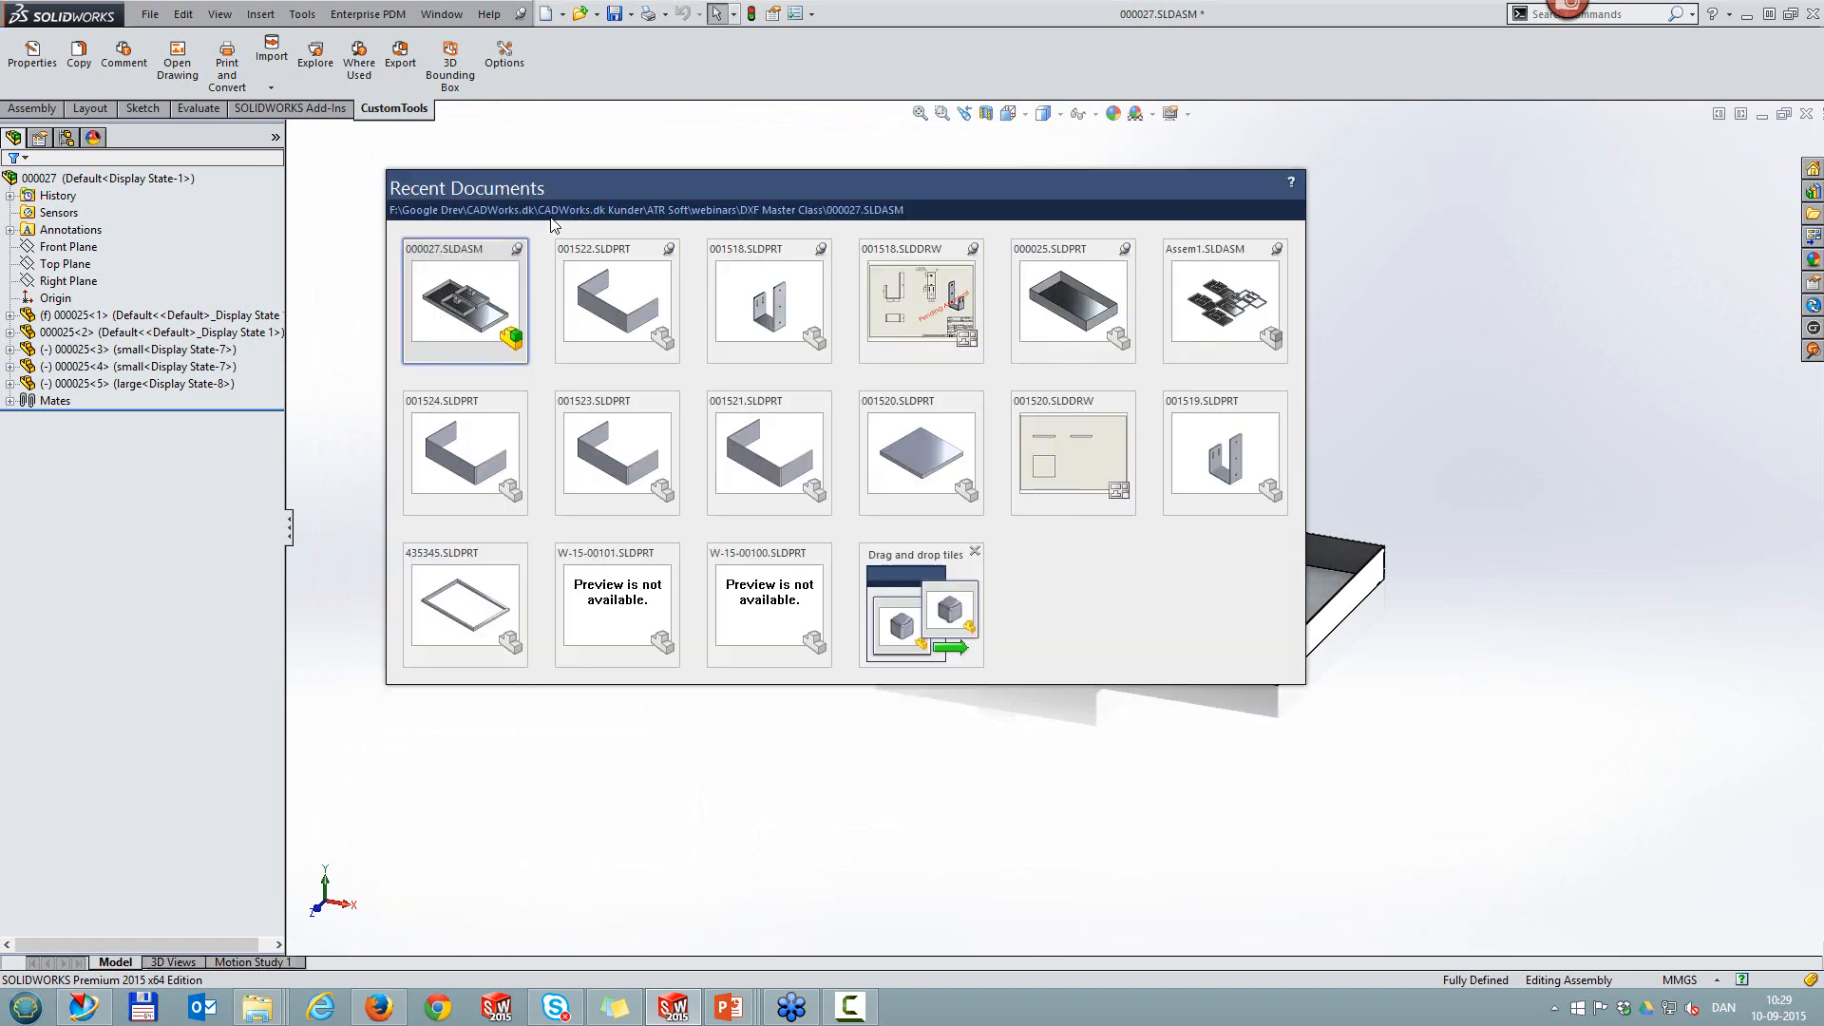
left_click(1244, 296)
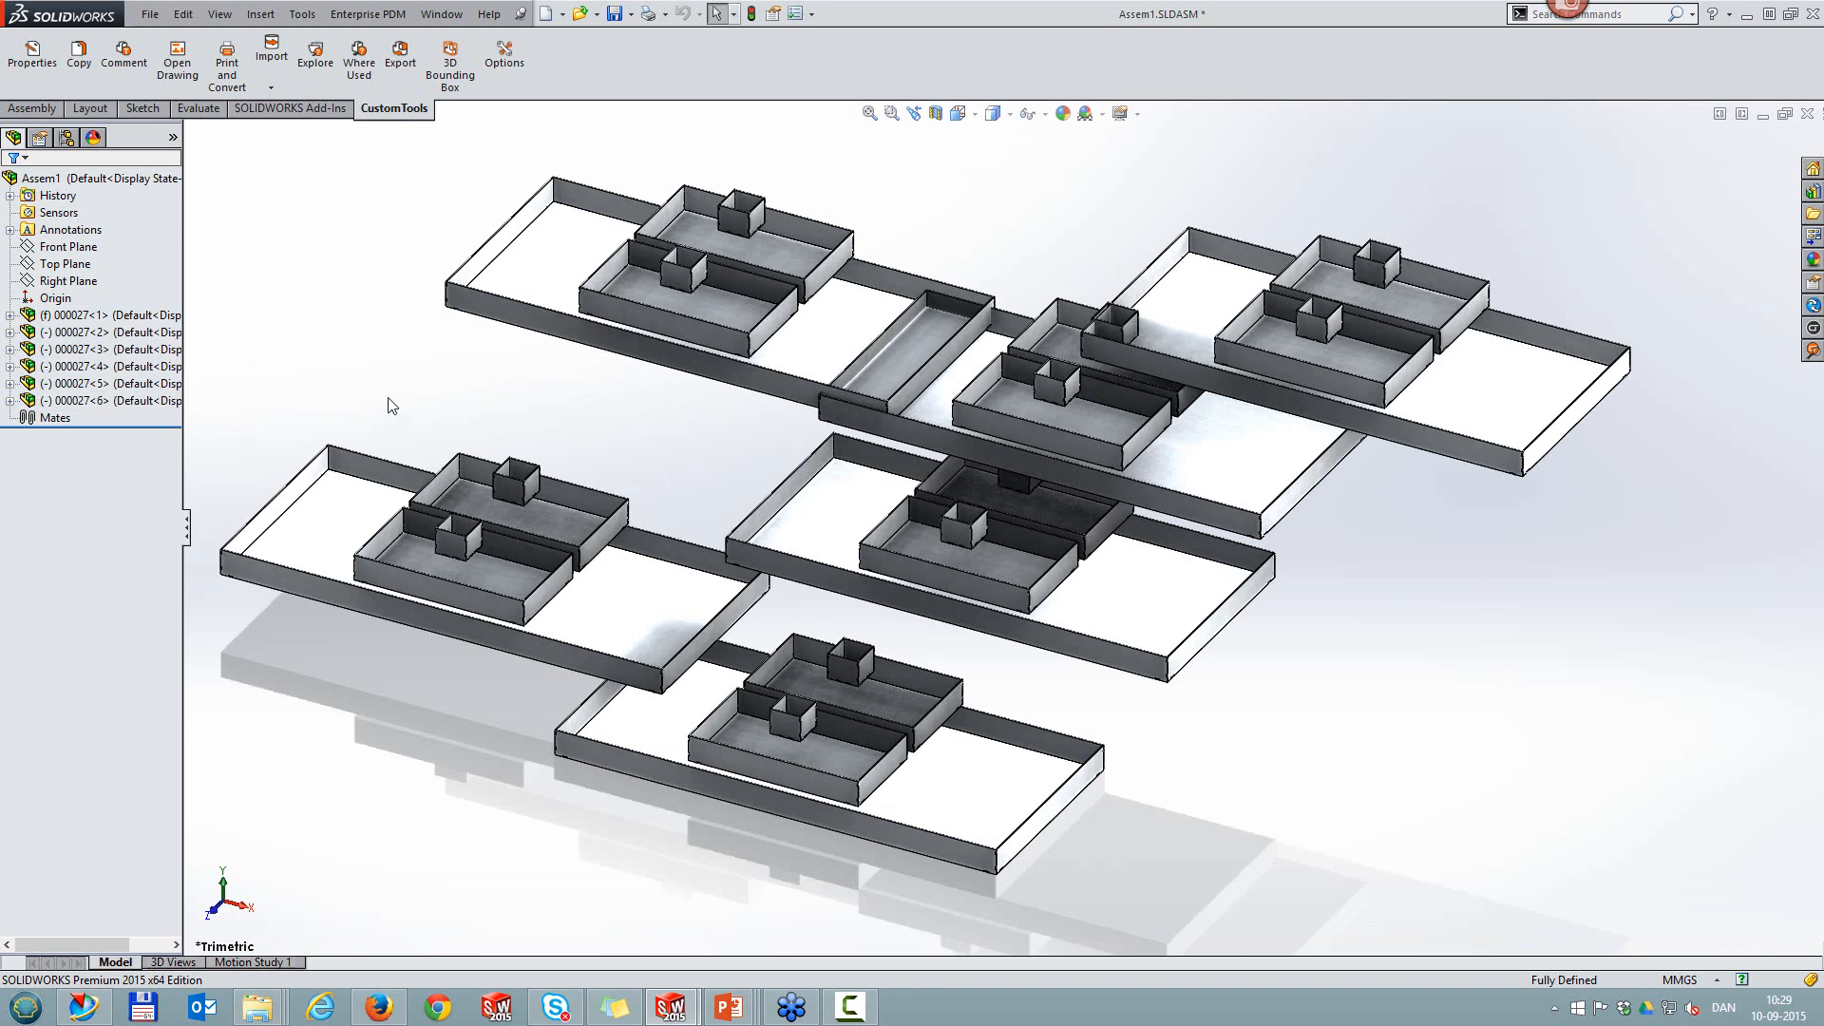
left_click(227, 62)
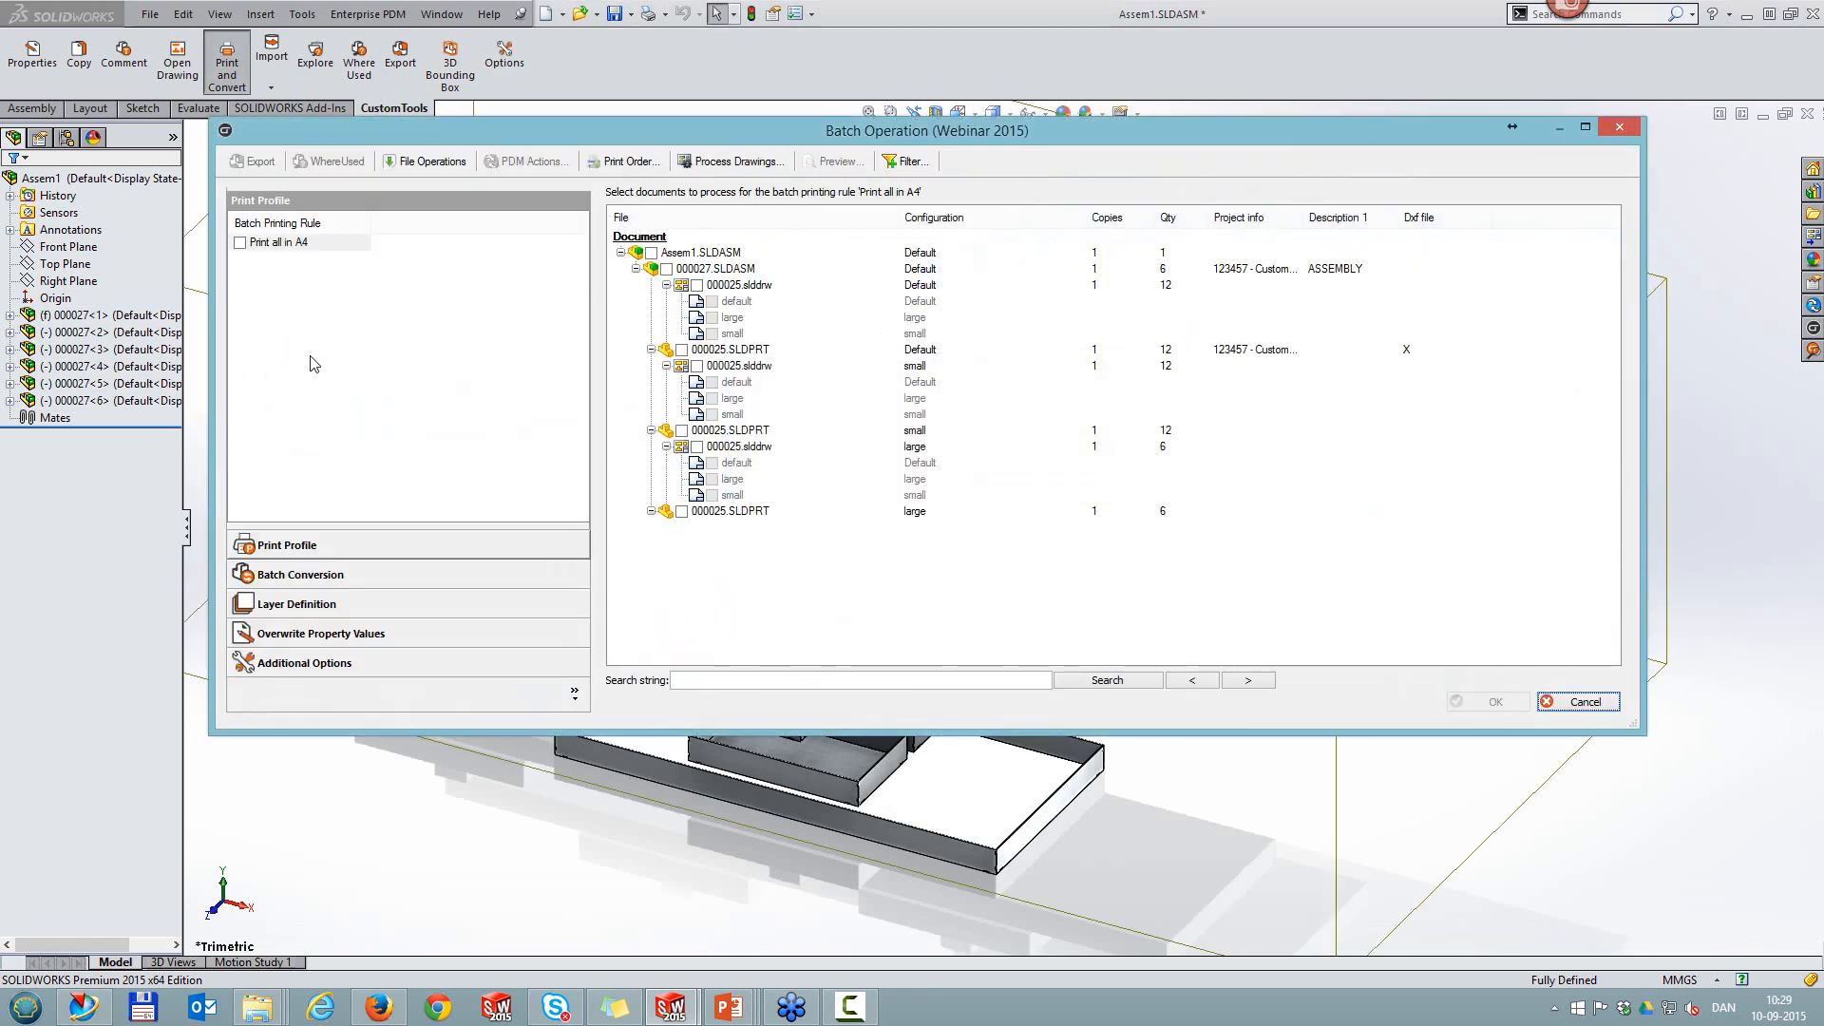
left_click(285, 574)
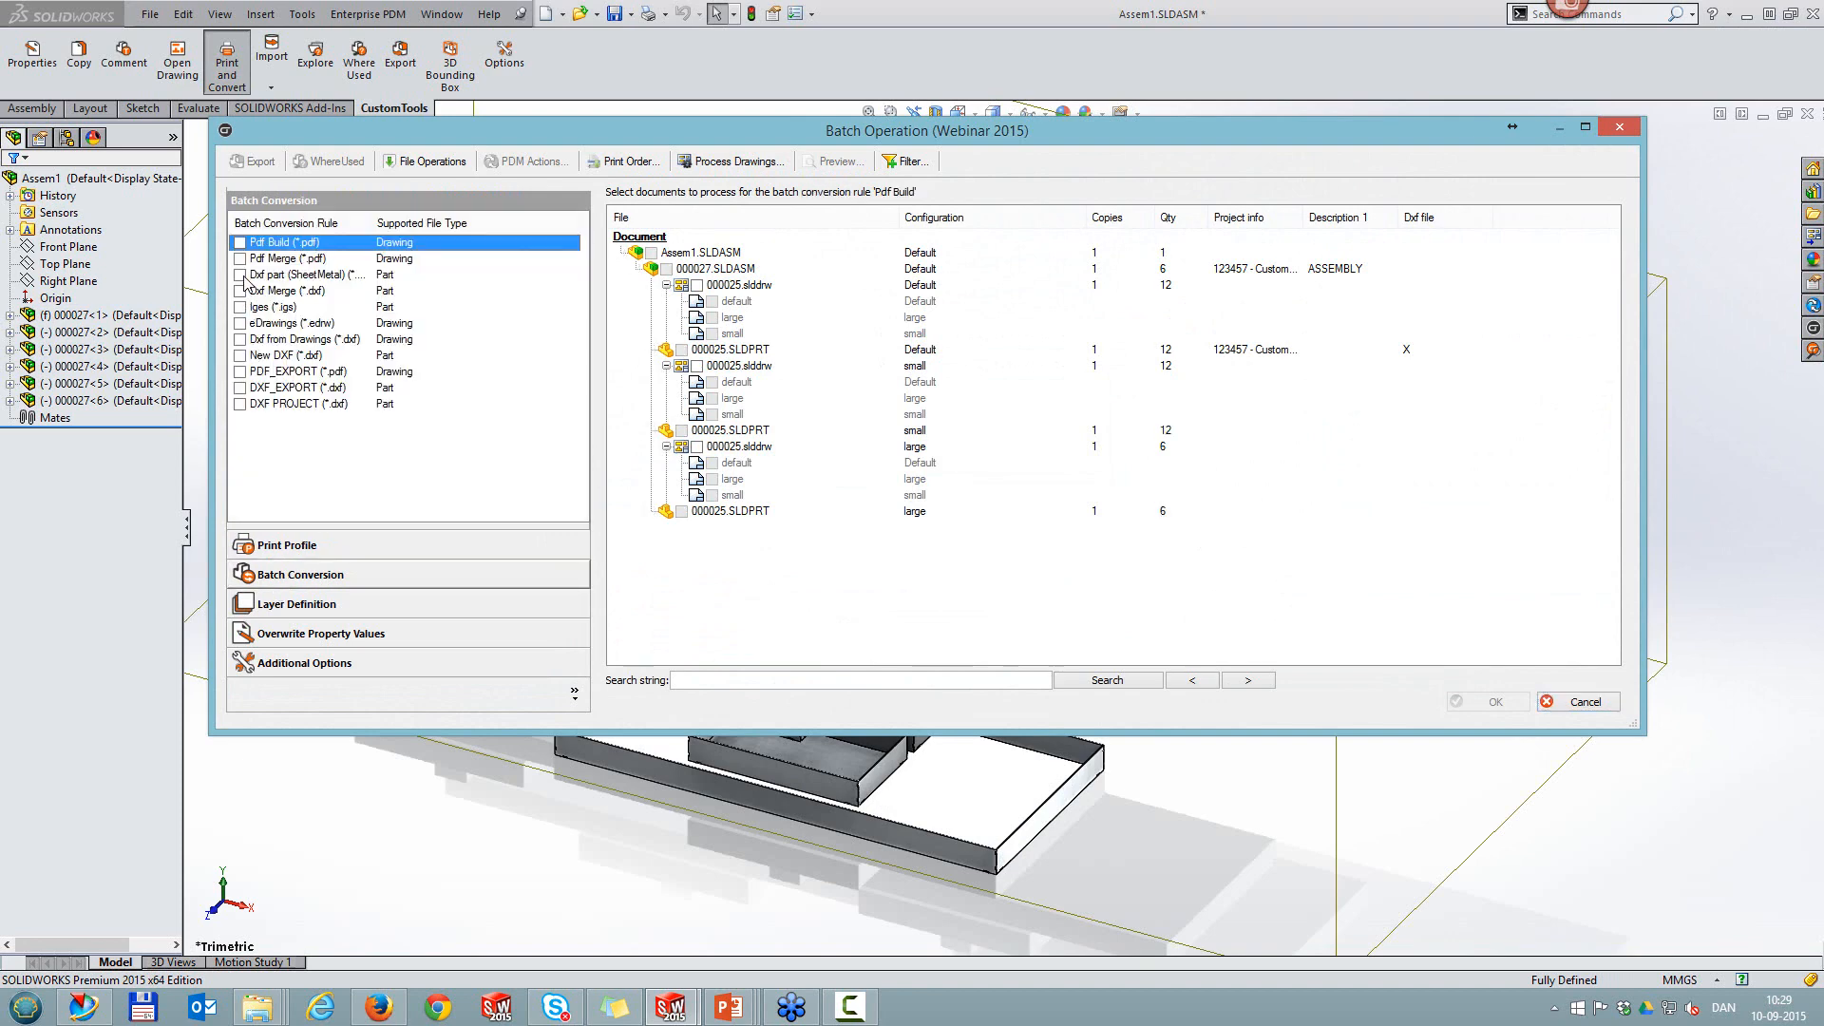
left_click(239, 274)
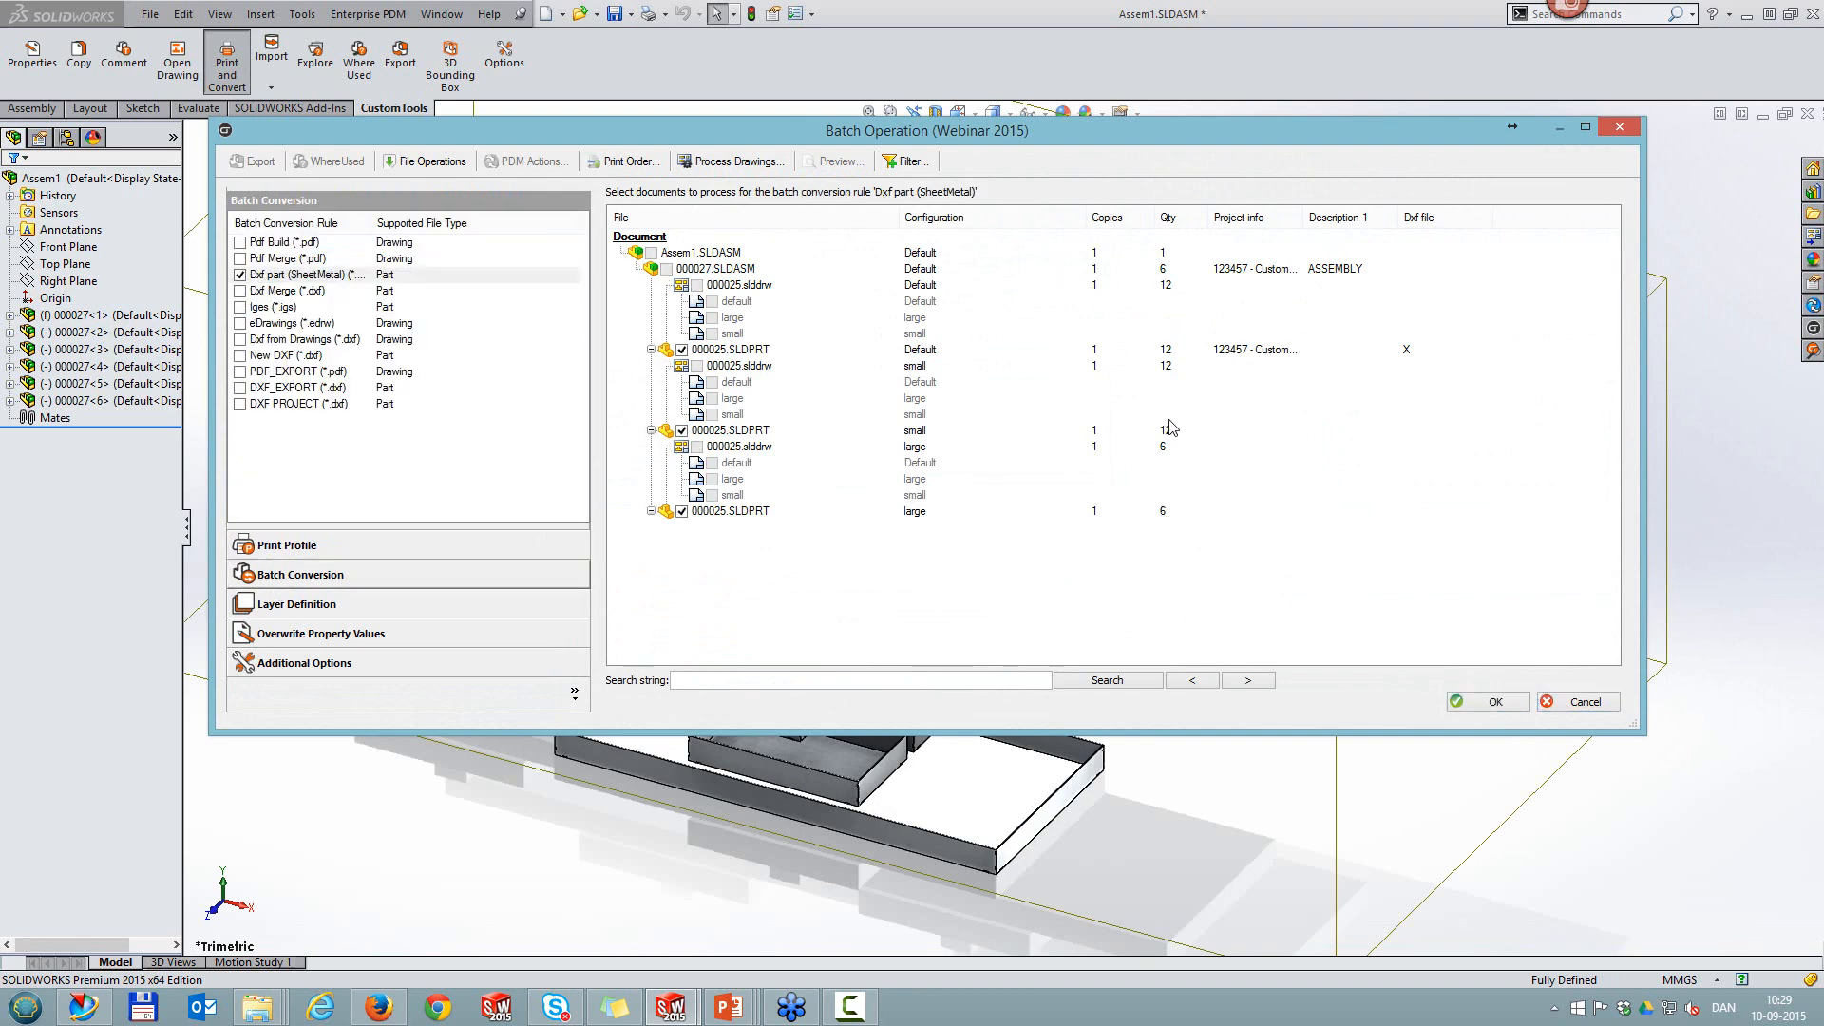
left_click(1577, 708)
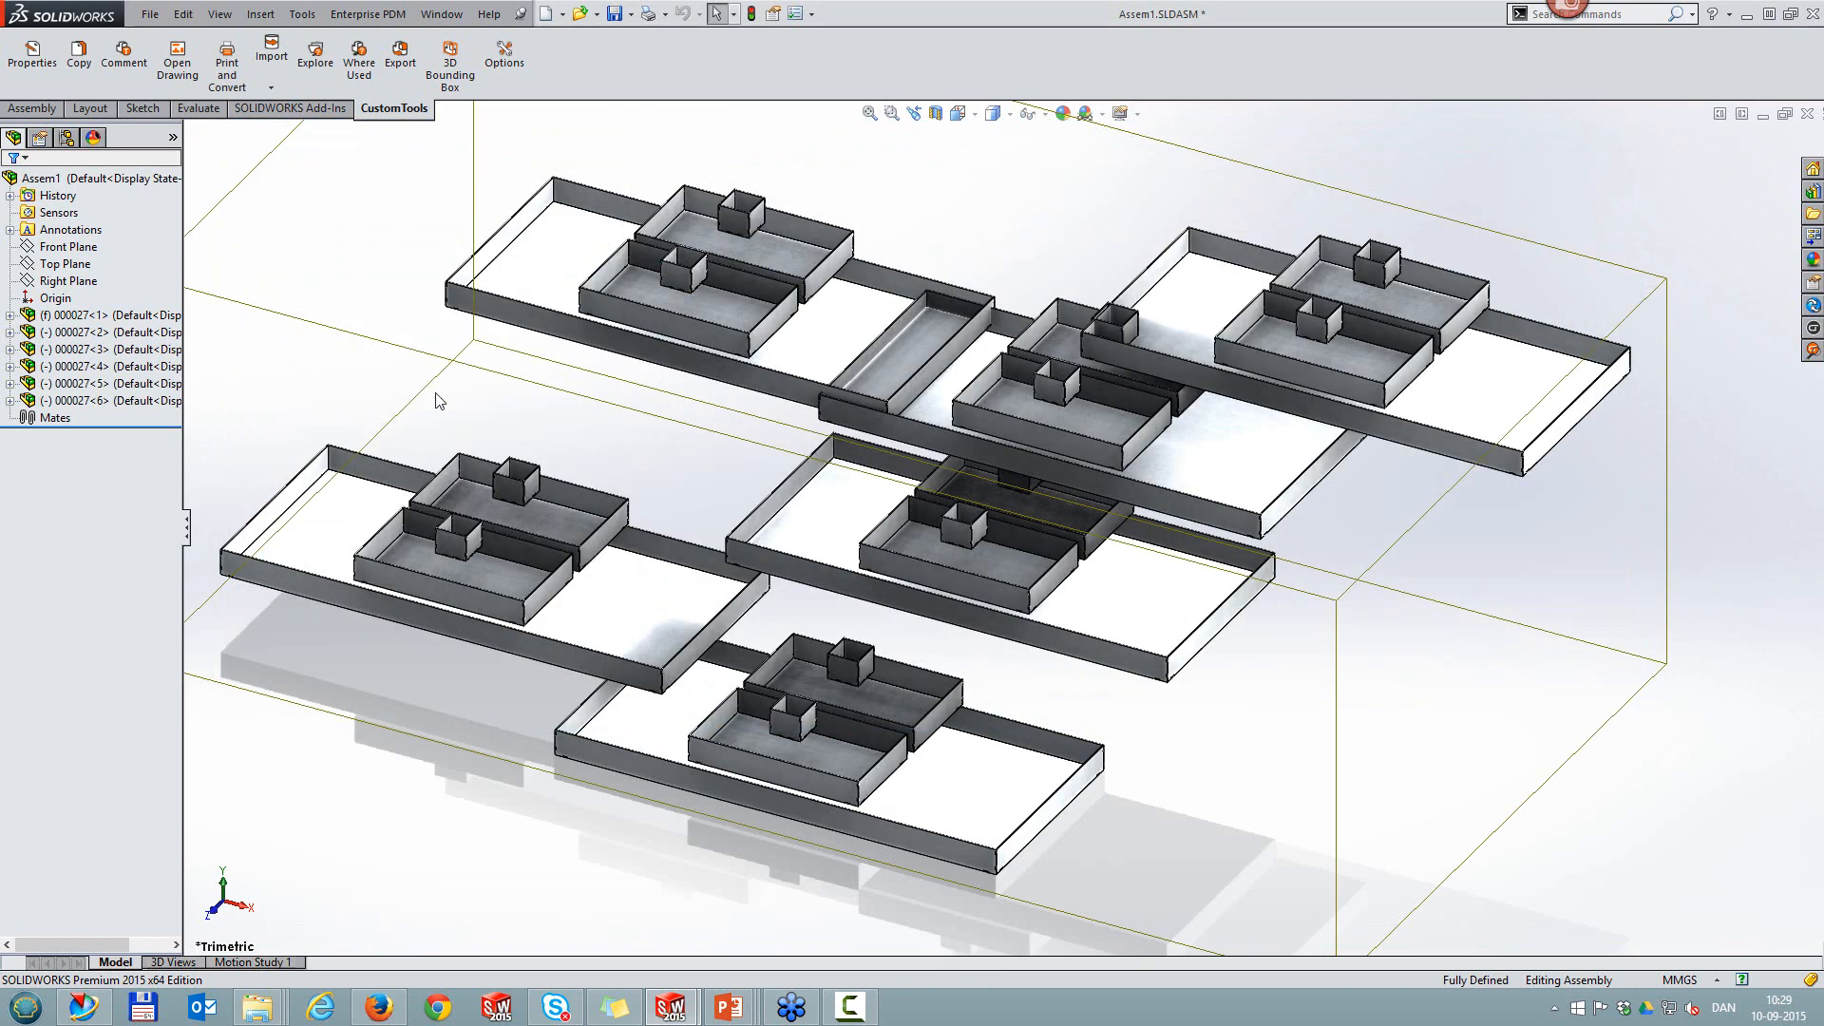
Step: Insert the part 001522.SLDPRT into the assembly, placing it in the empty space beside the trays
key("f")
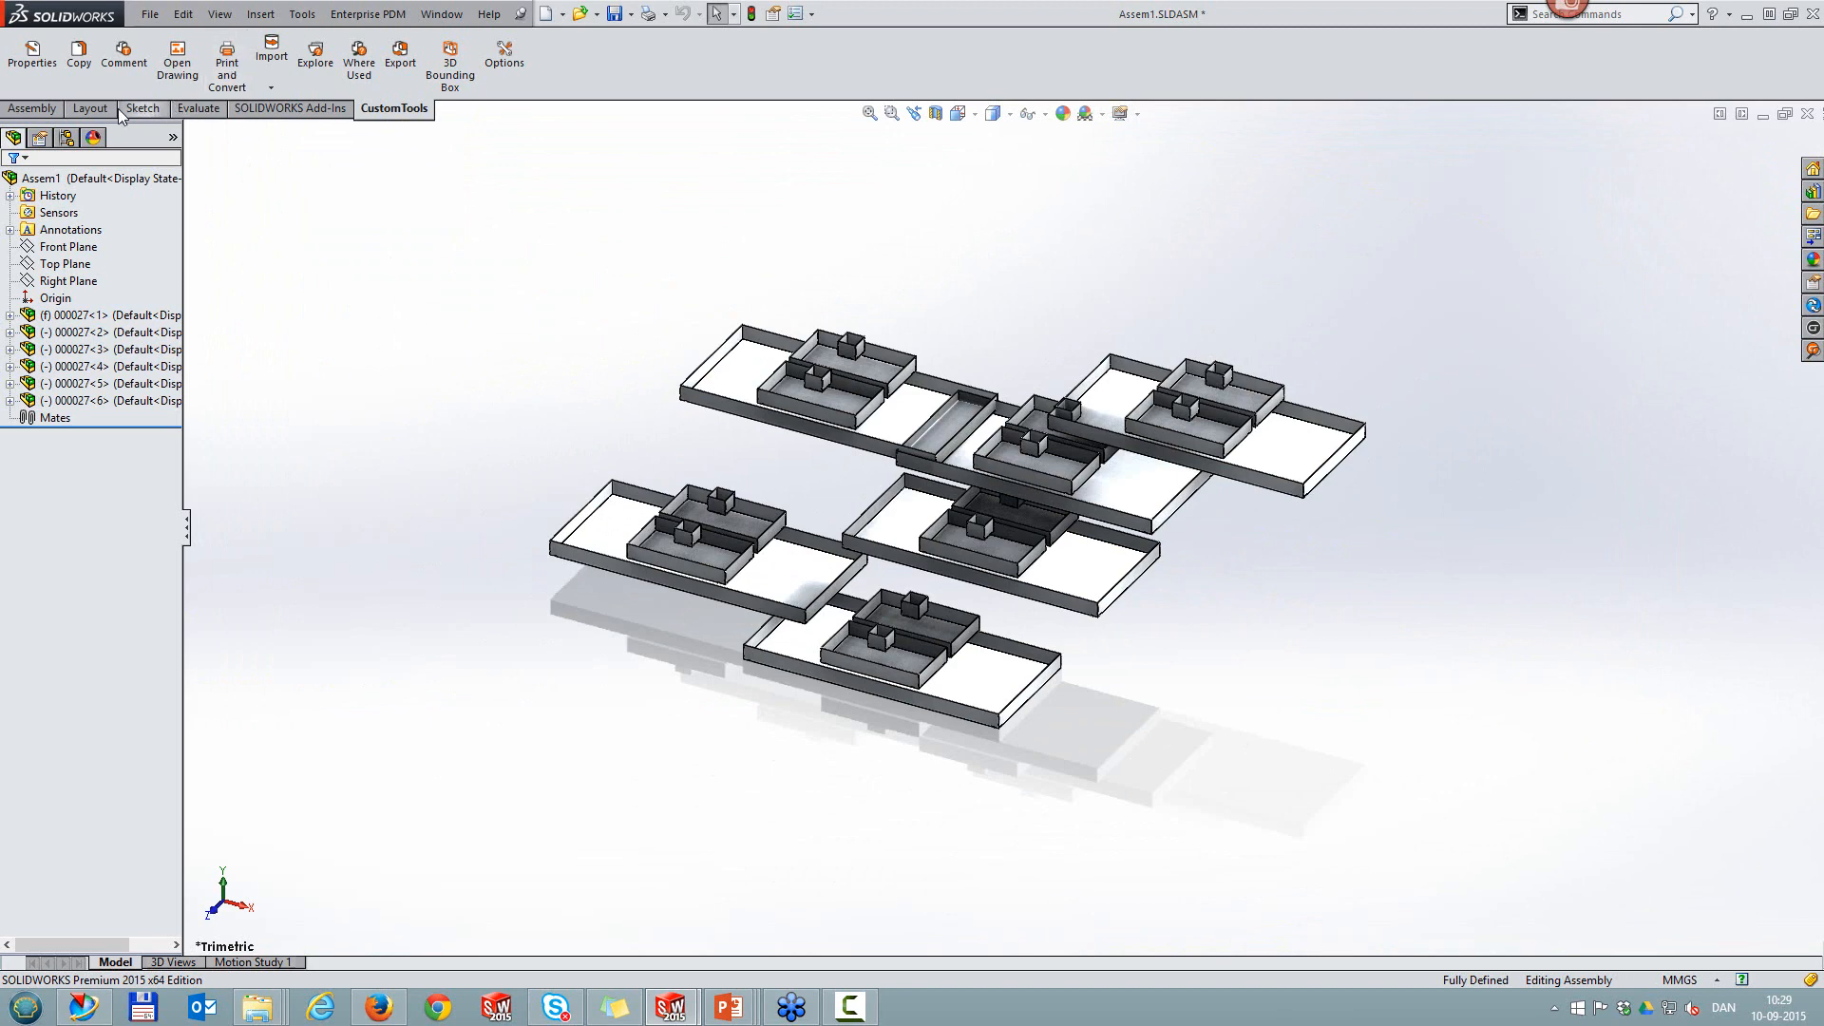
left_click(45, 111)
left_click(107, 88)
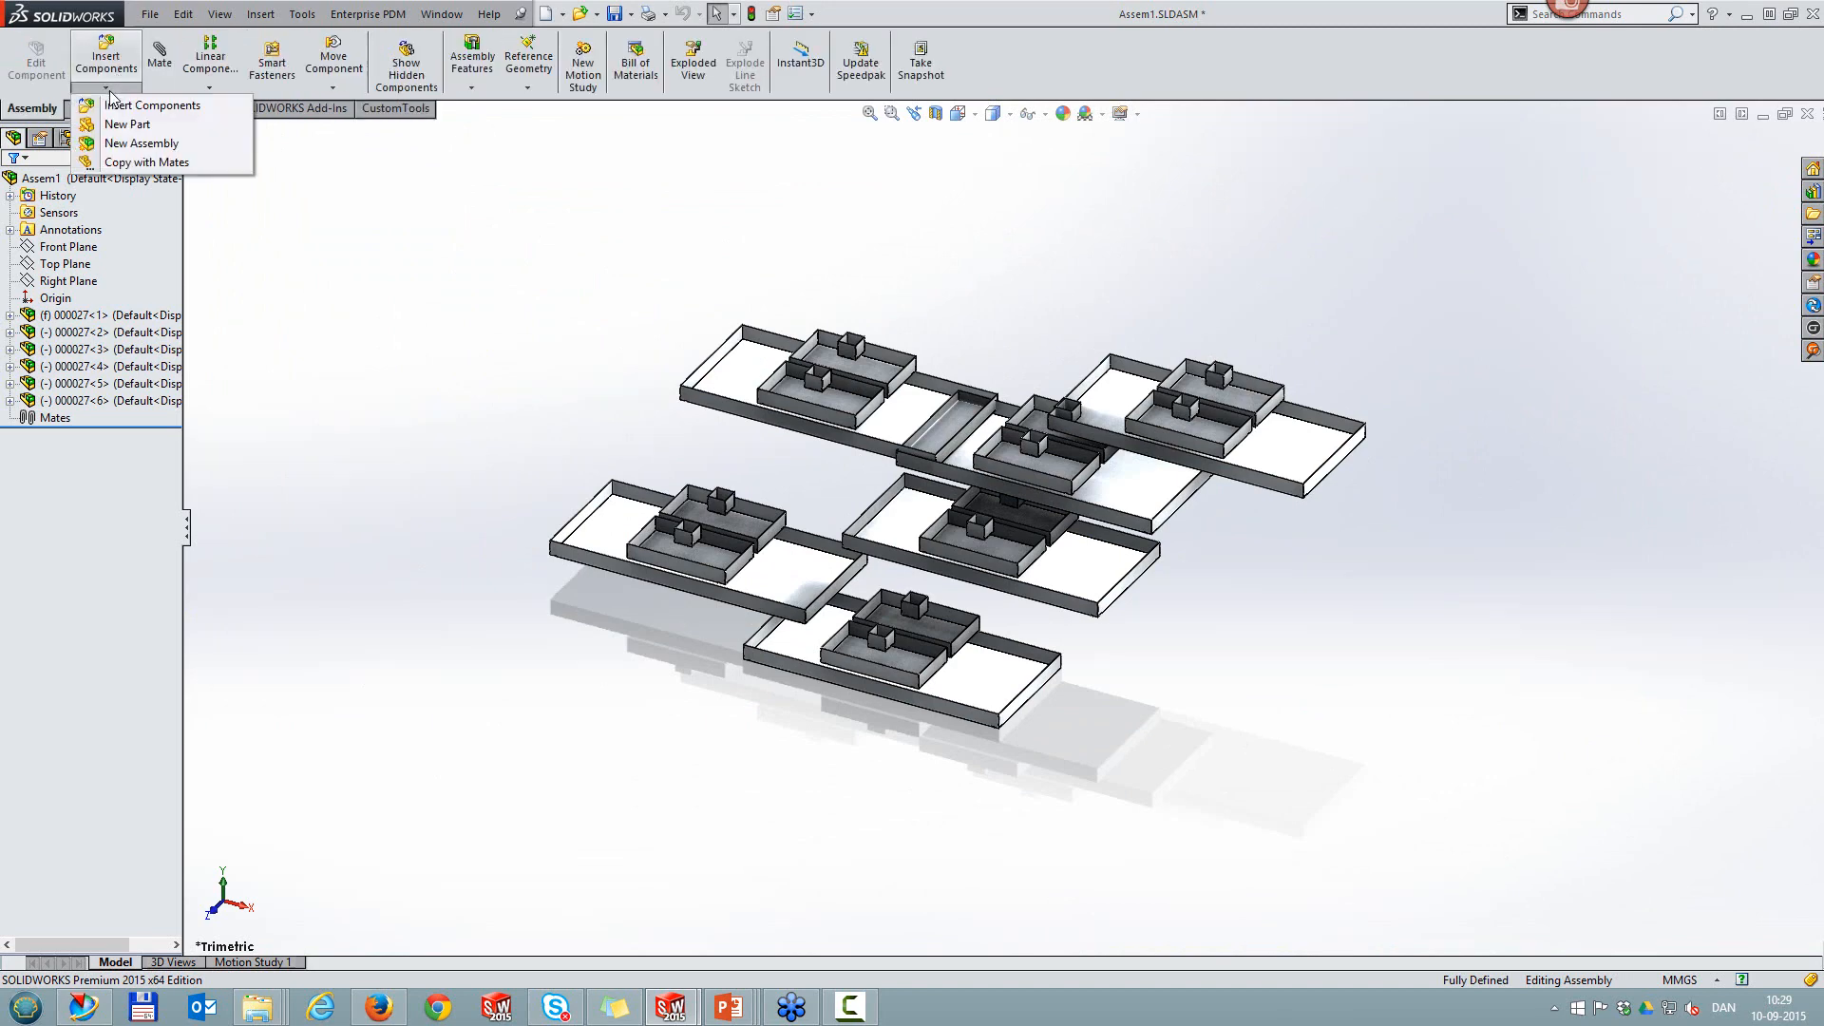
left_click(142, 105)
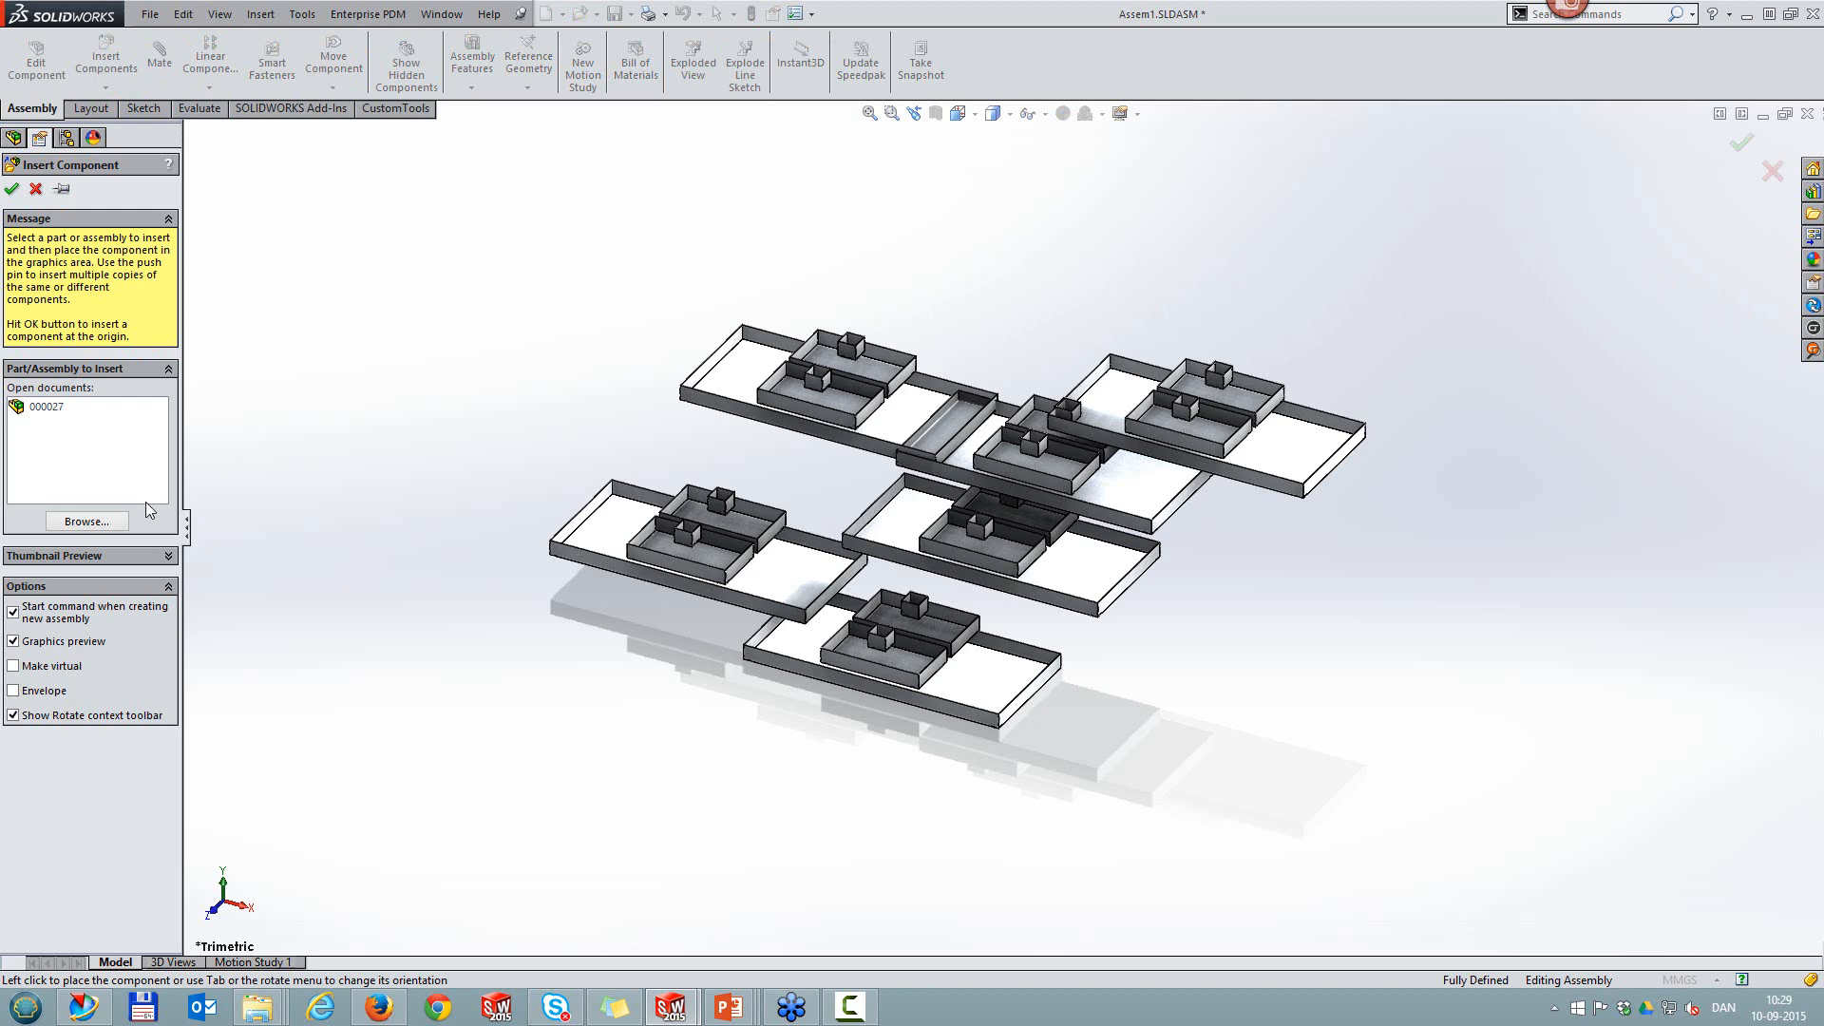
left_click(87, 521)
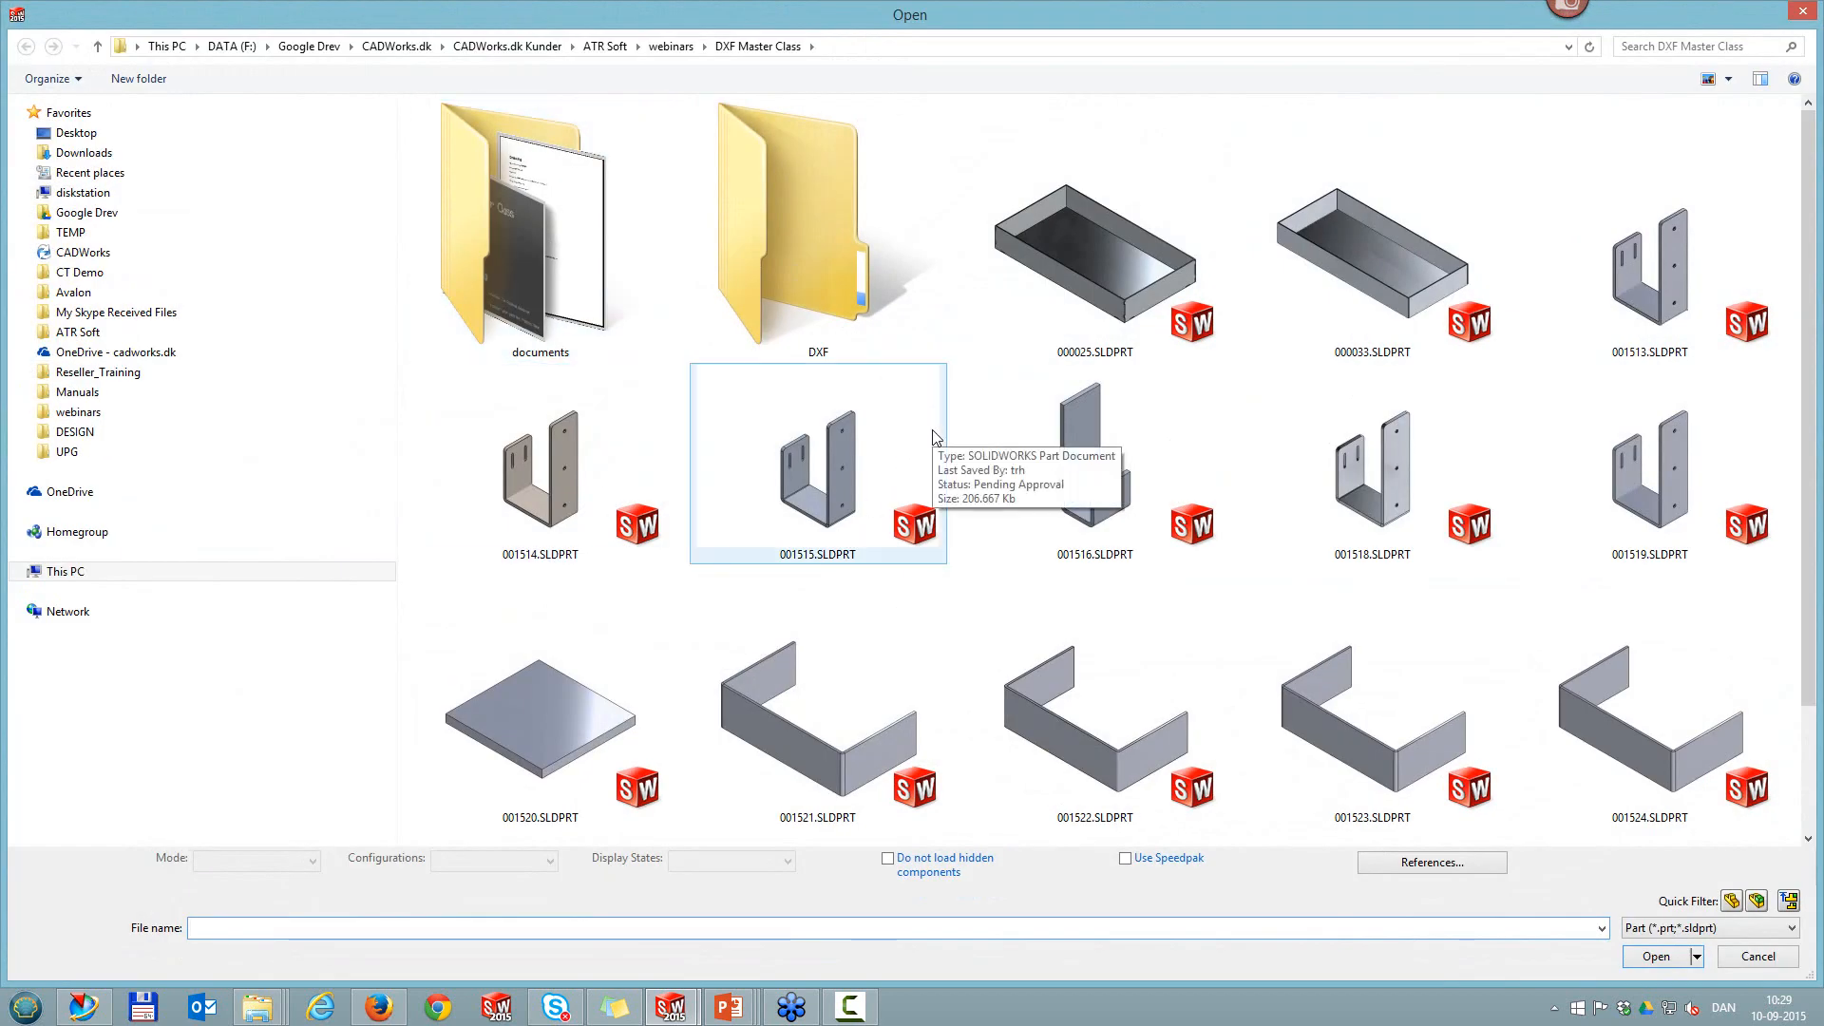
double_click(1068, 646)
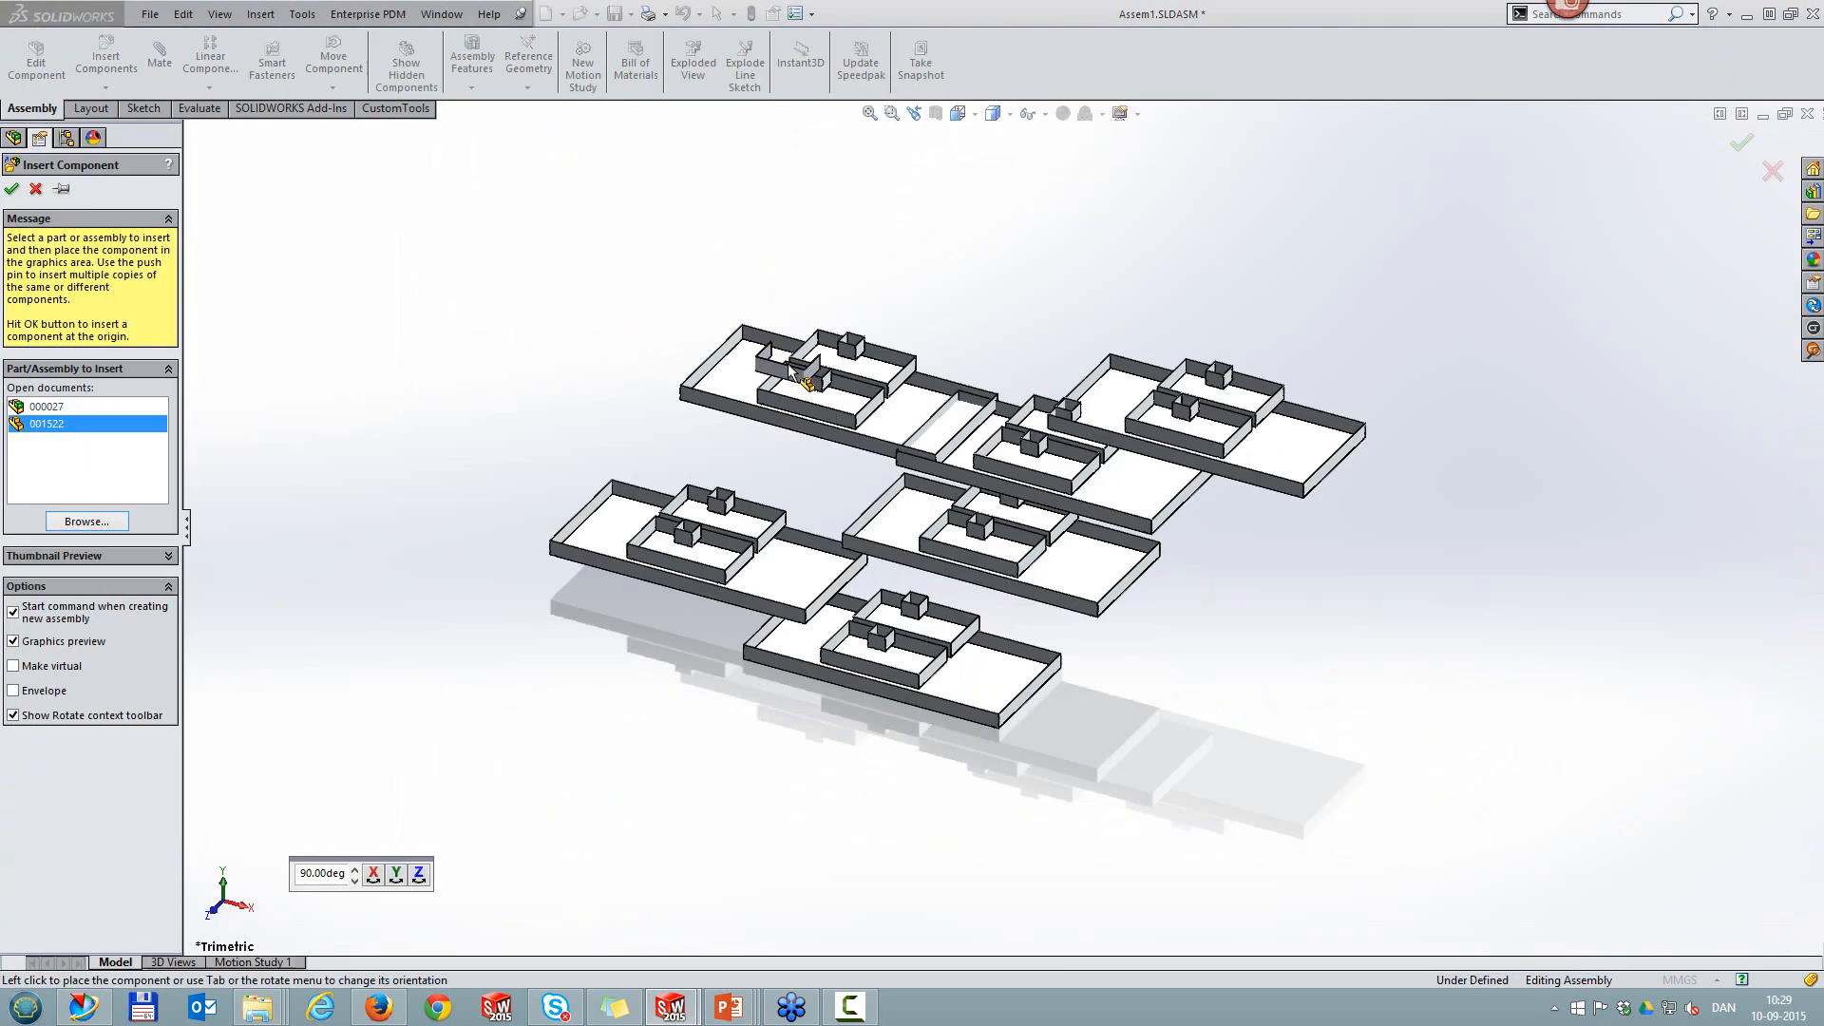
left_click(530, 309)
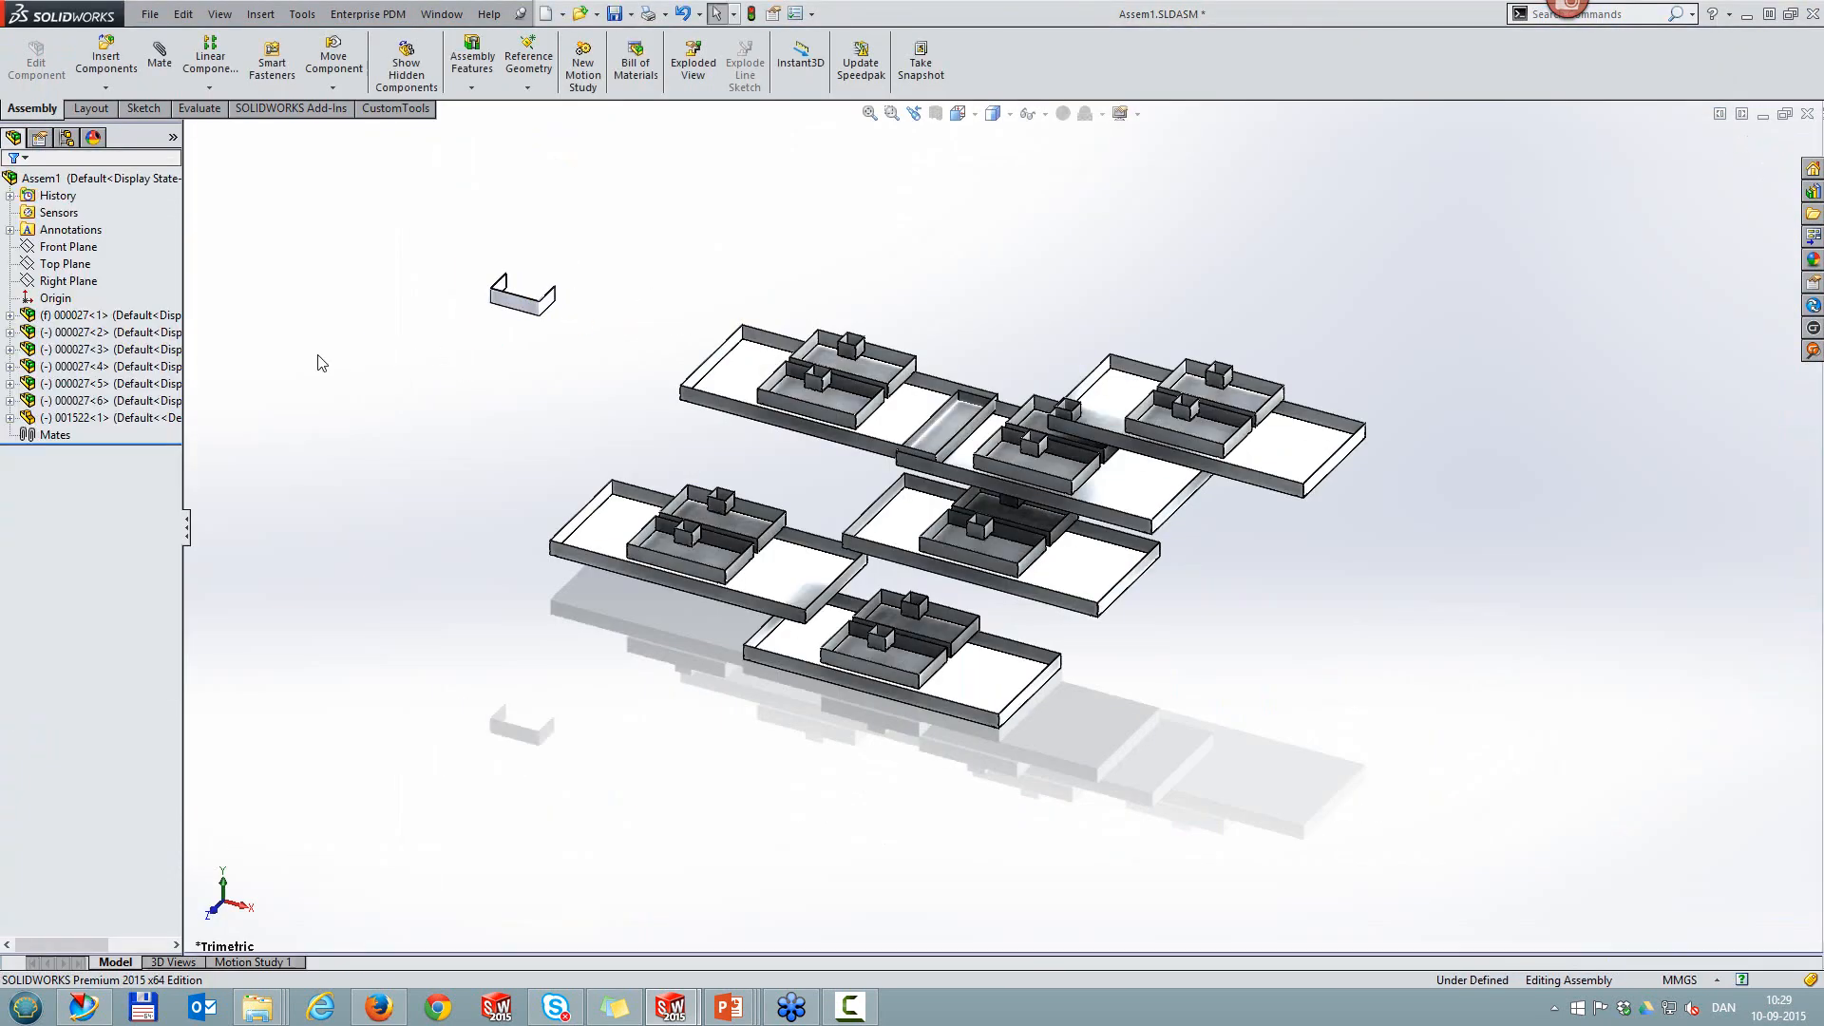
Step: Check the features of the inserted part 001522, including Extrude-Thin1, and move the part slightly closer to the trays
left_click(9, 418)
left_click(93, 606)
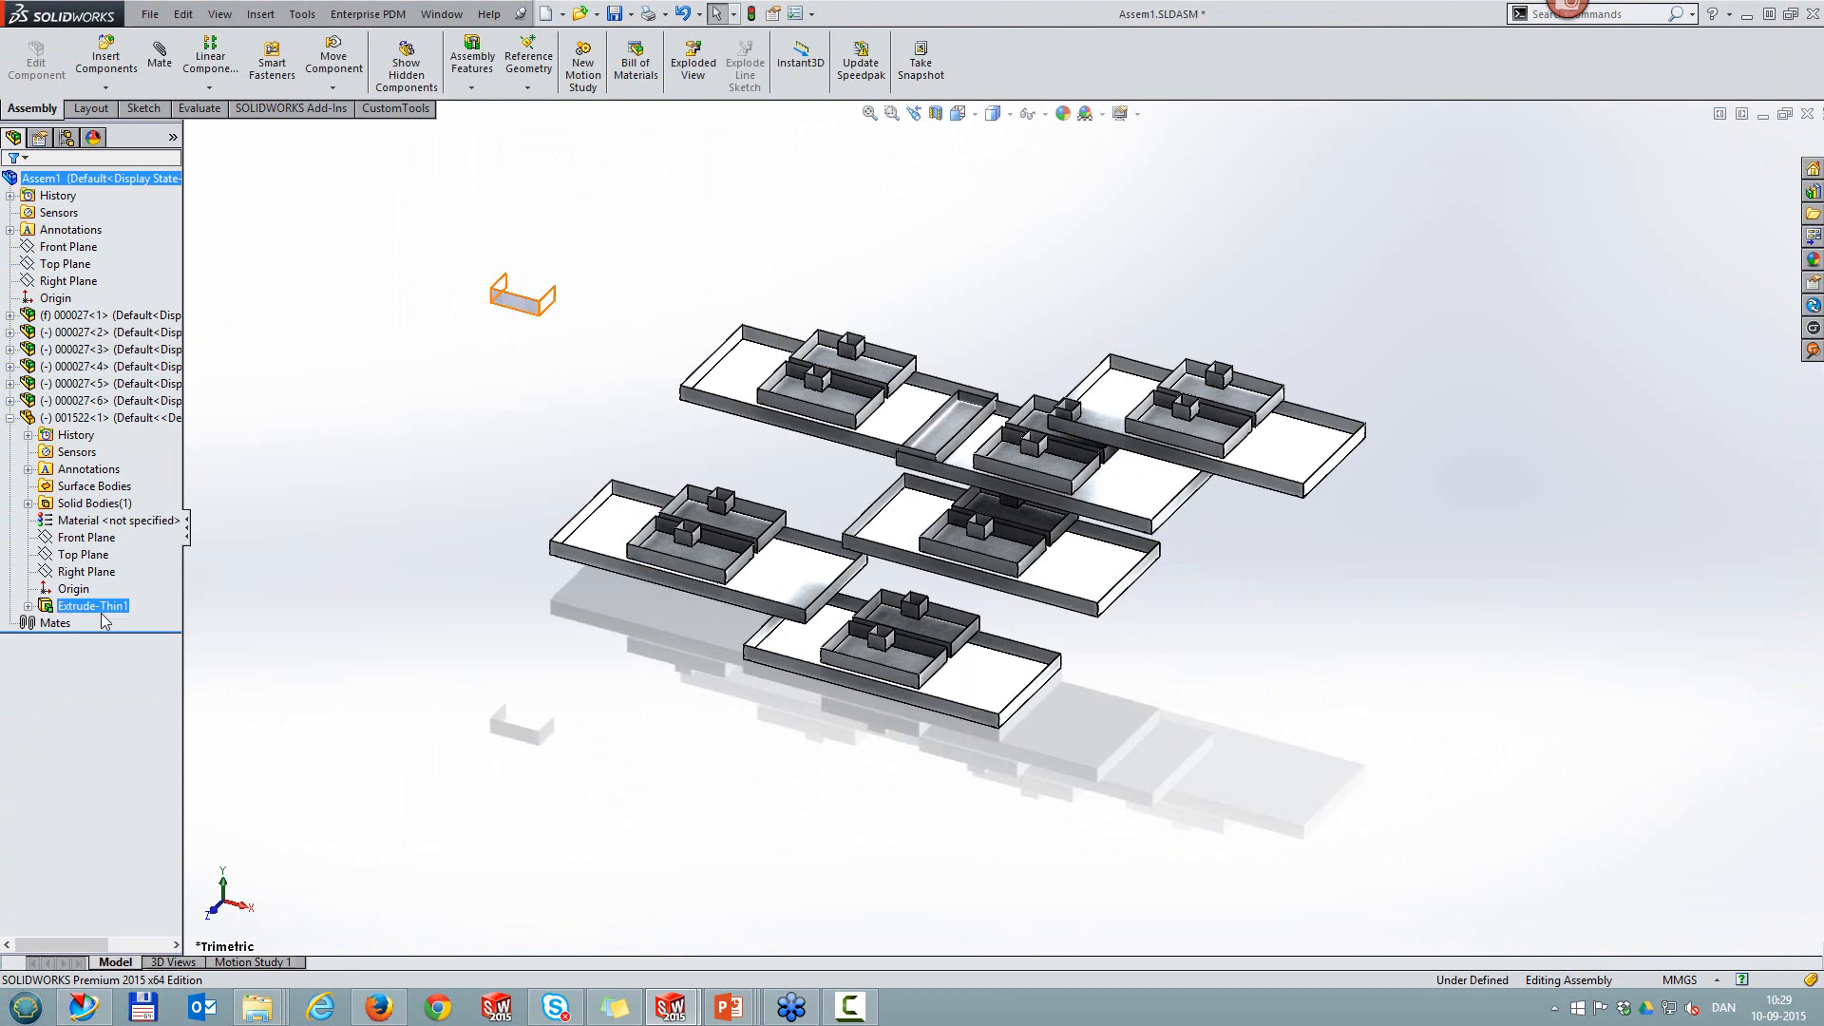
left_click(346, 359)
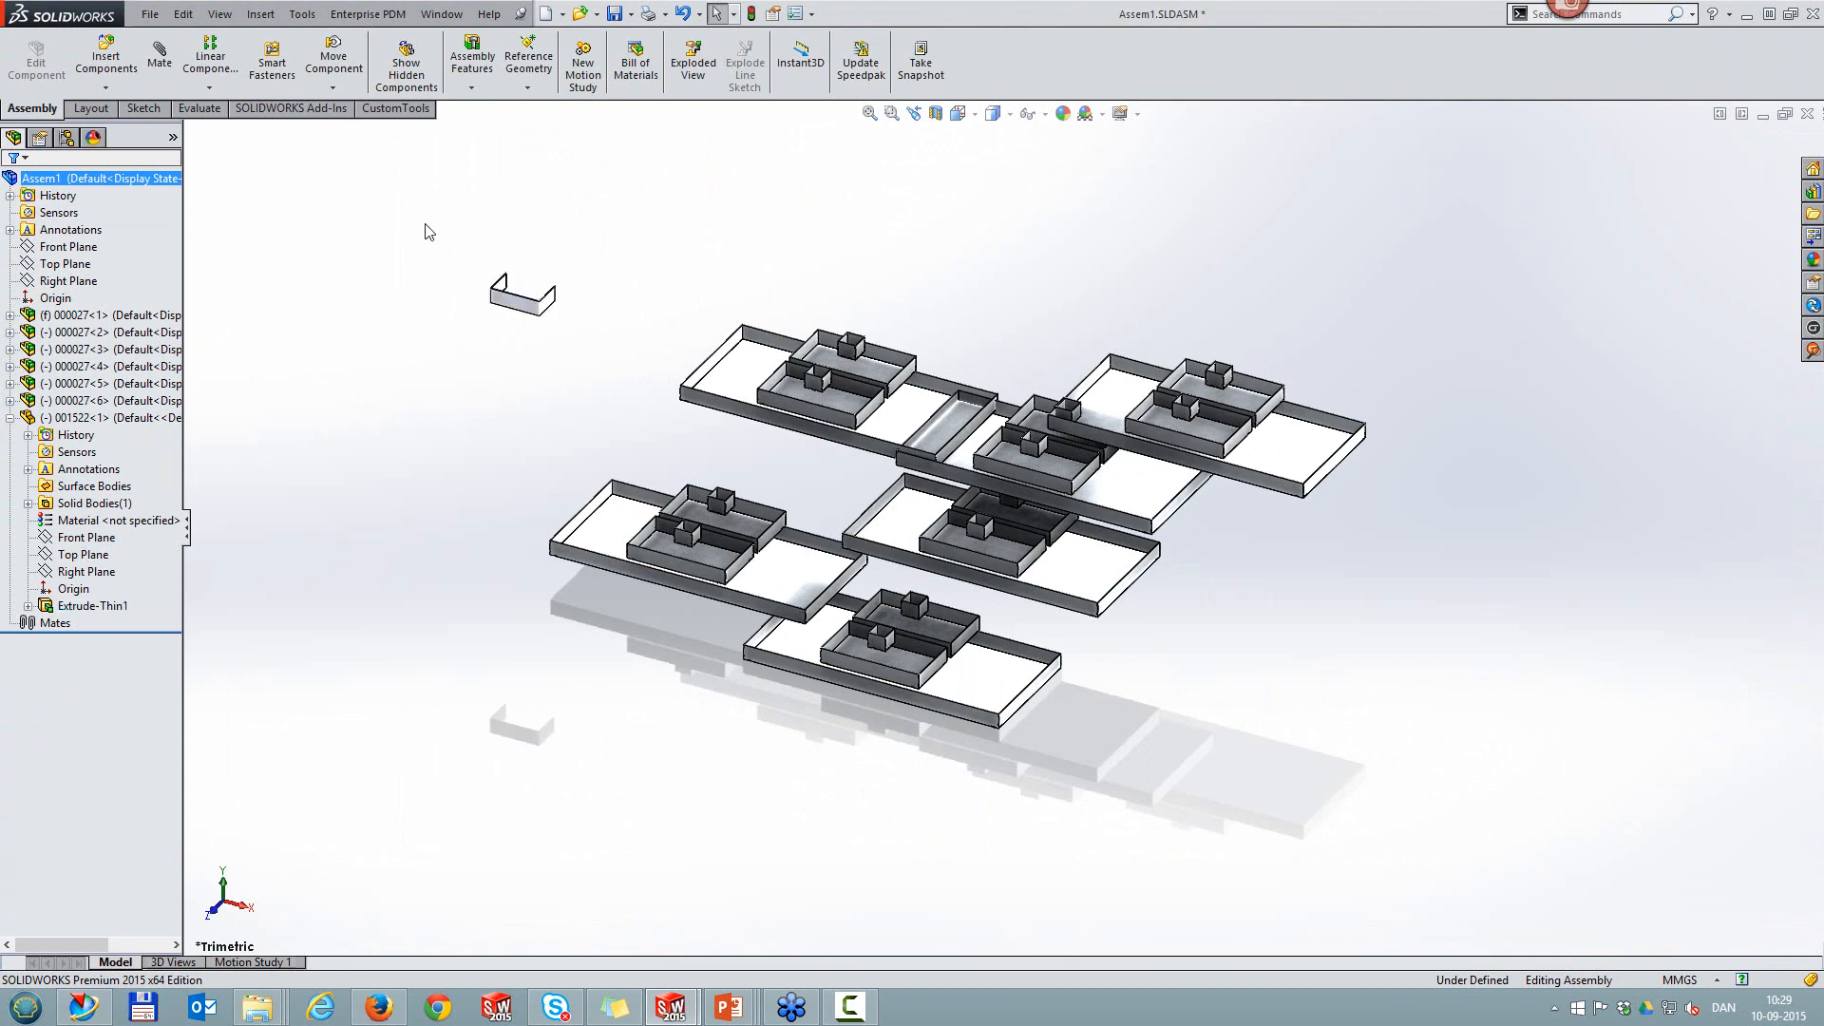
left_click_drag(511, 306, 584, 288)
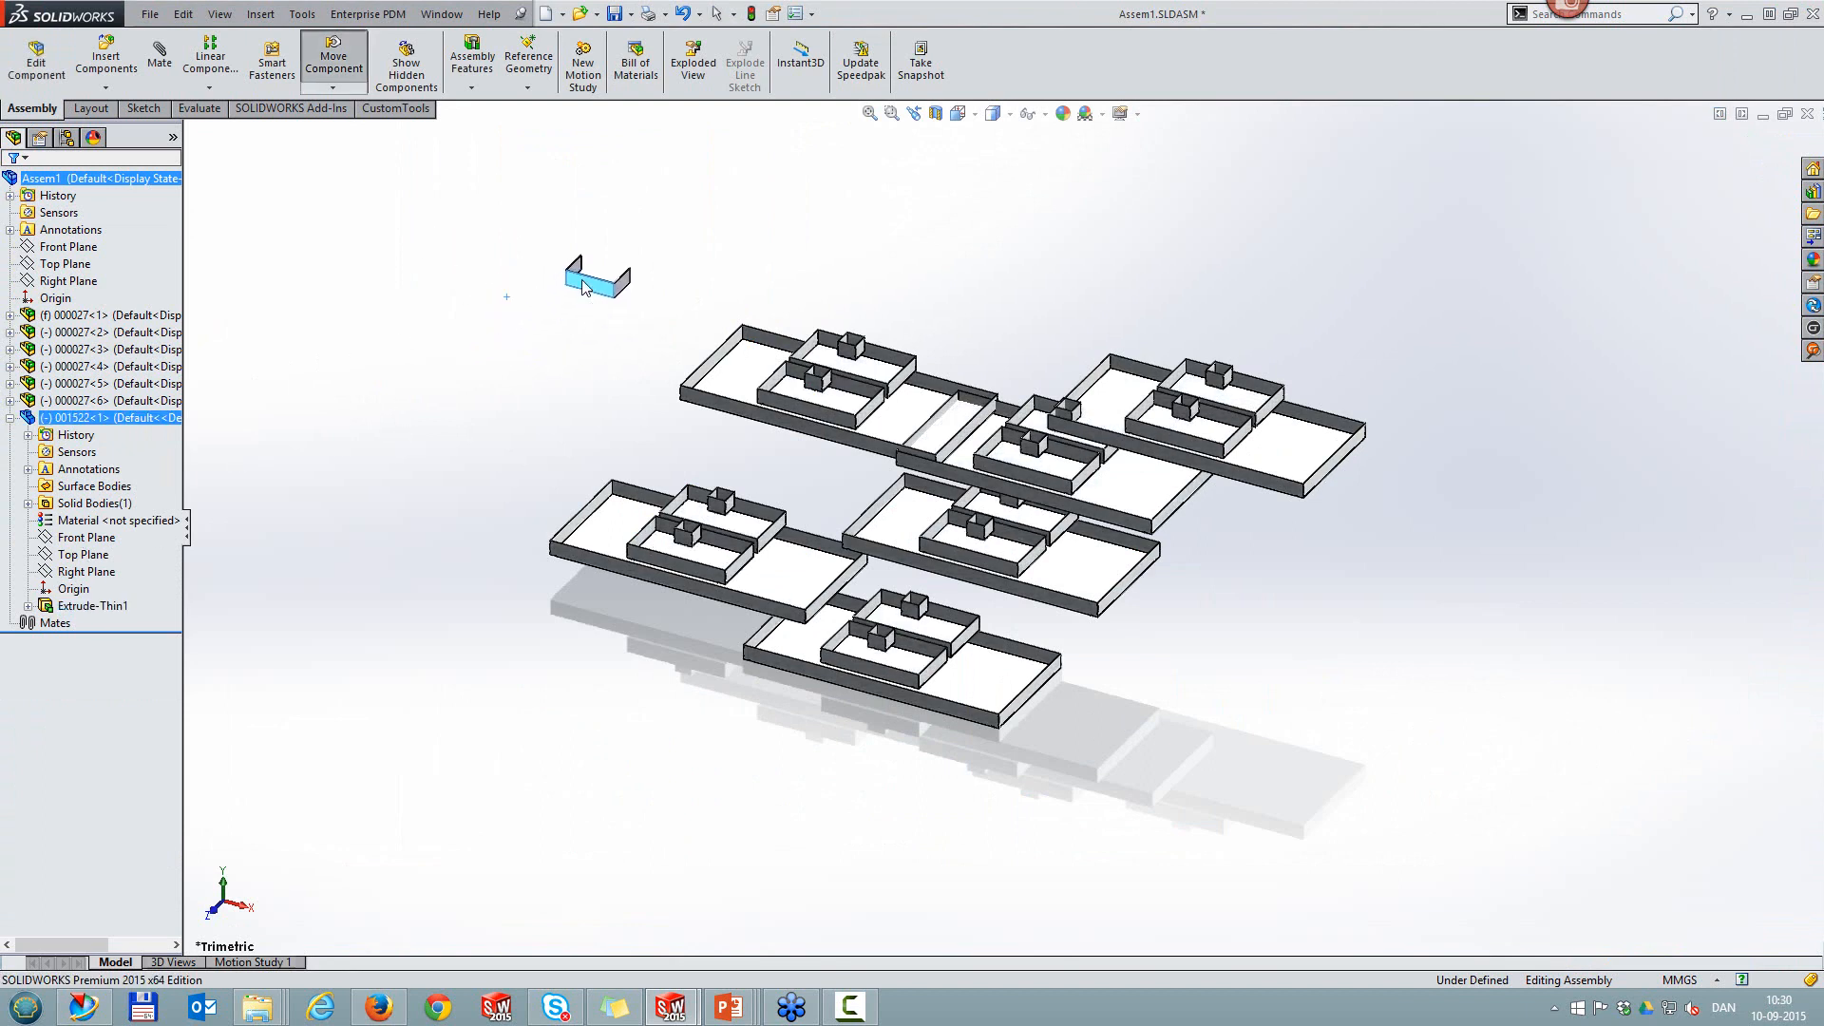
left_click(443, 382)
Step: Batch convert only 001522.SLDPRT with the Dxf part (SheetMetal) rule, excluding all 000025.SLDPRT configurations
left_click(393, 108)
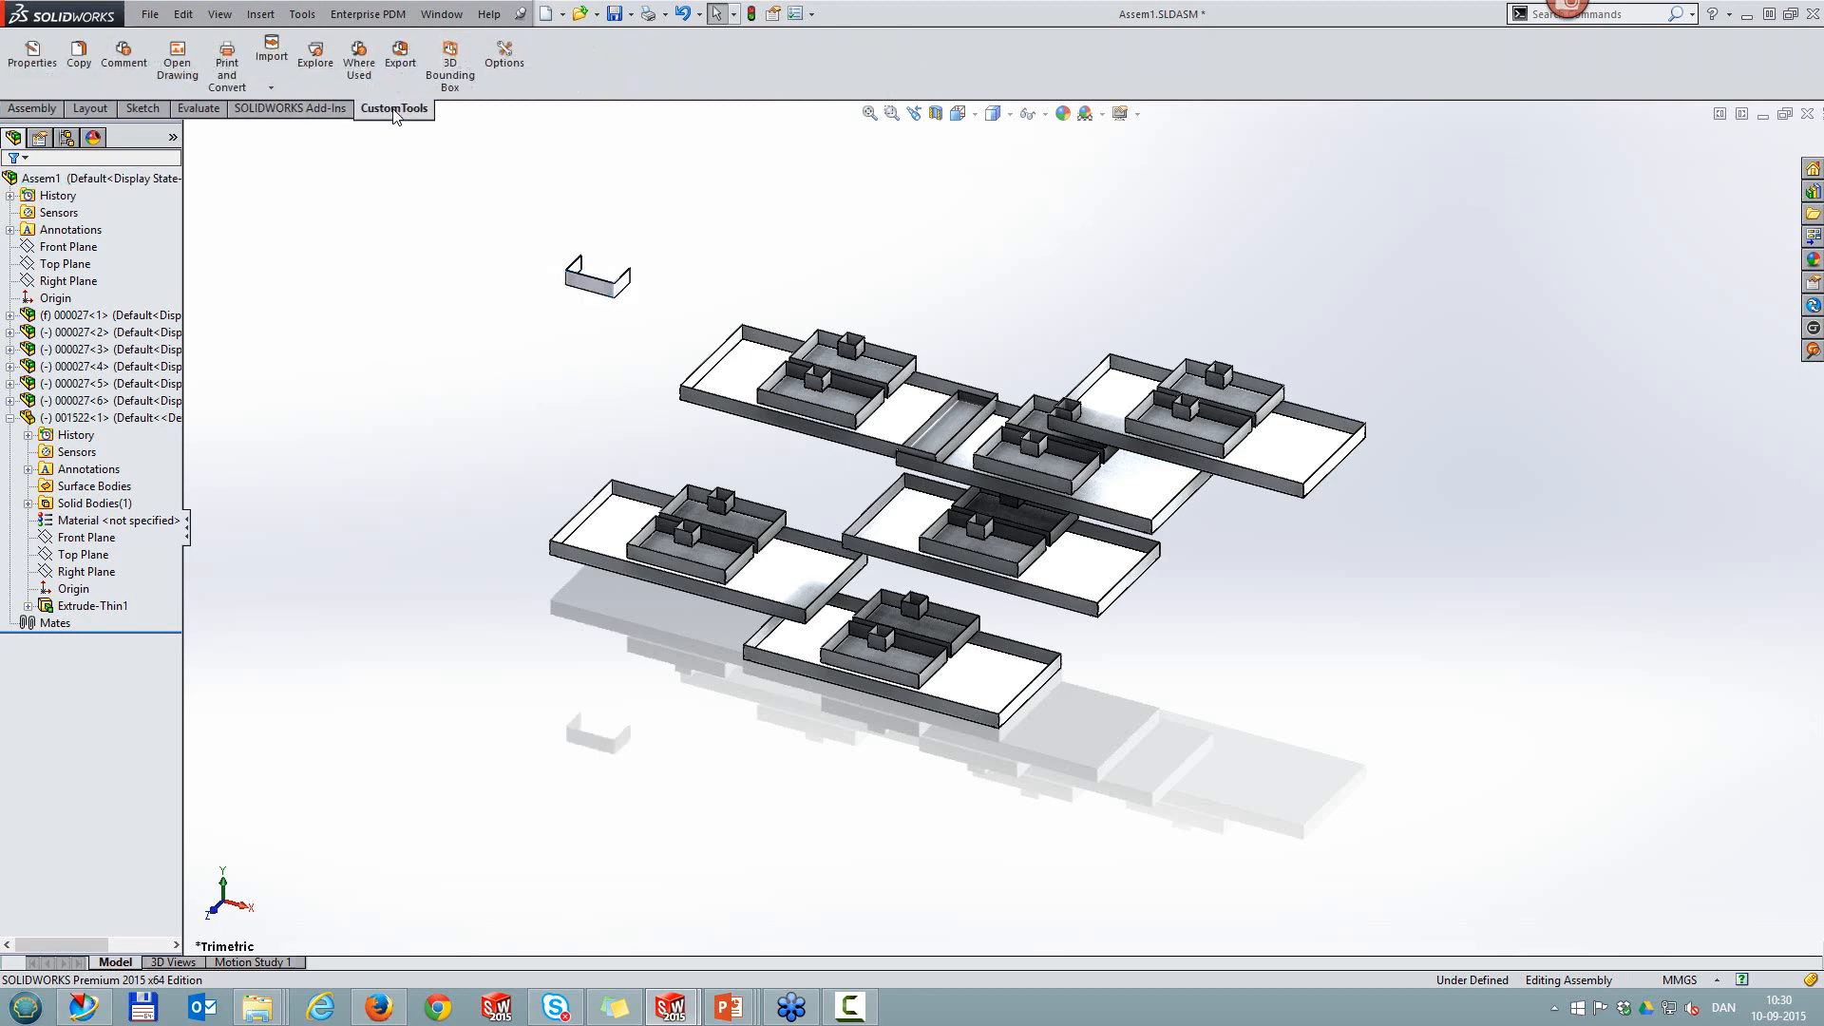
left_click(225, 83)
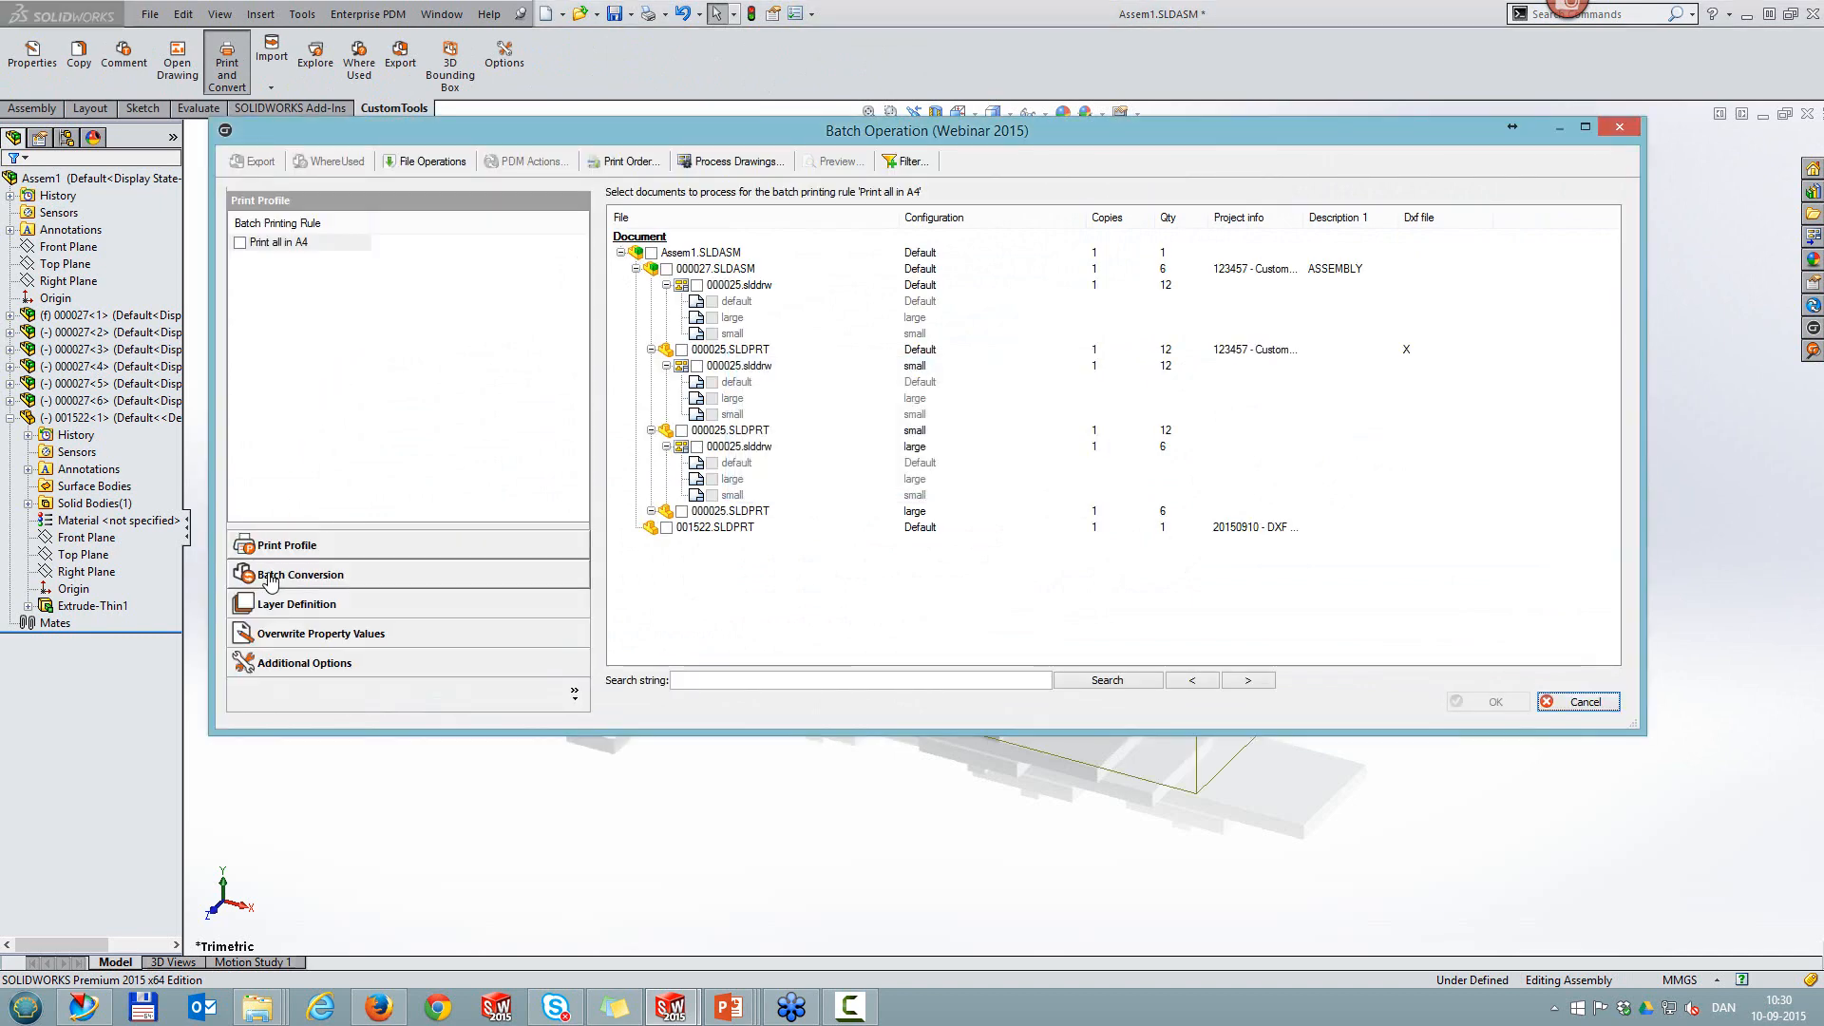
left_click(270, 577)
left_click(241, 277)
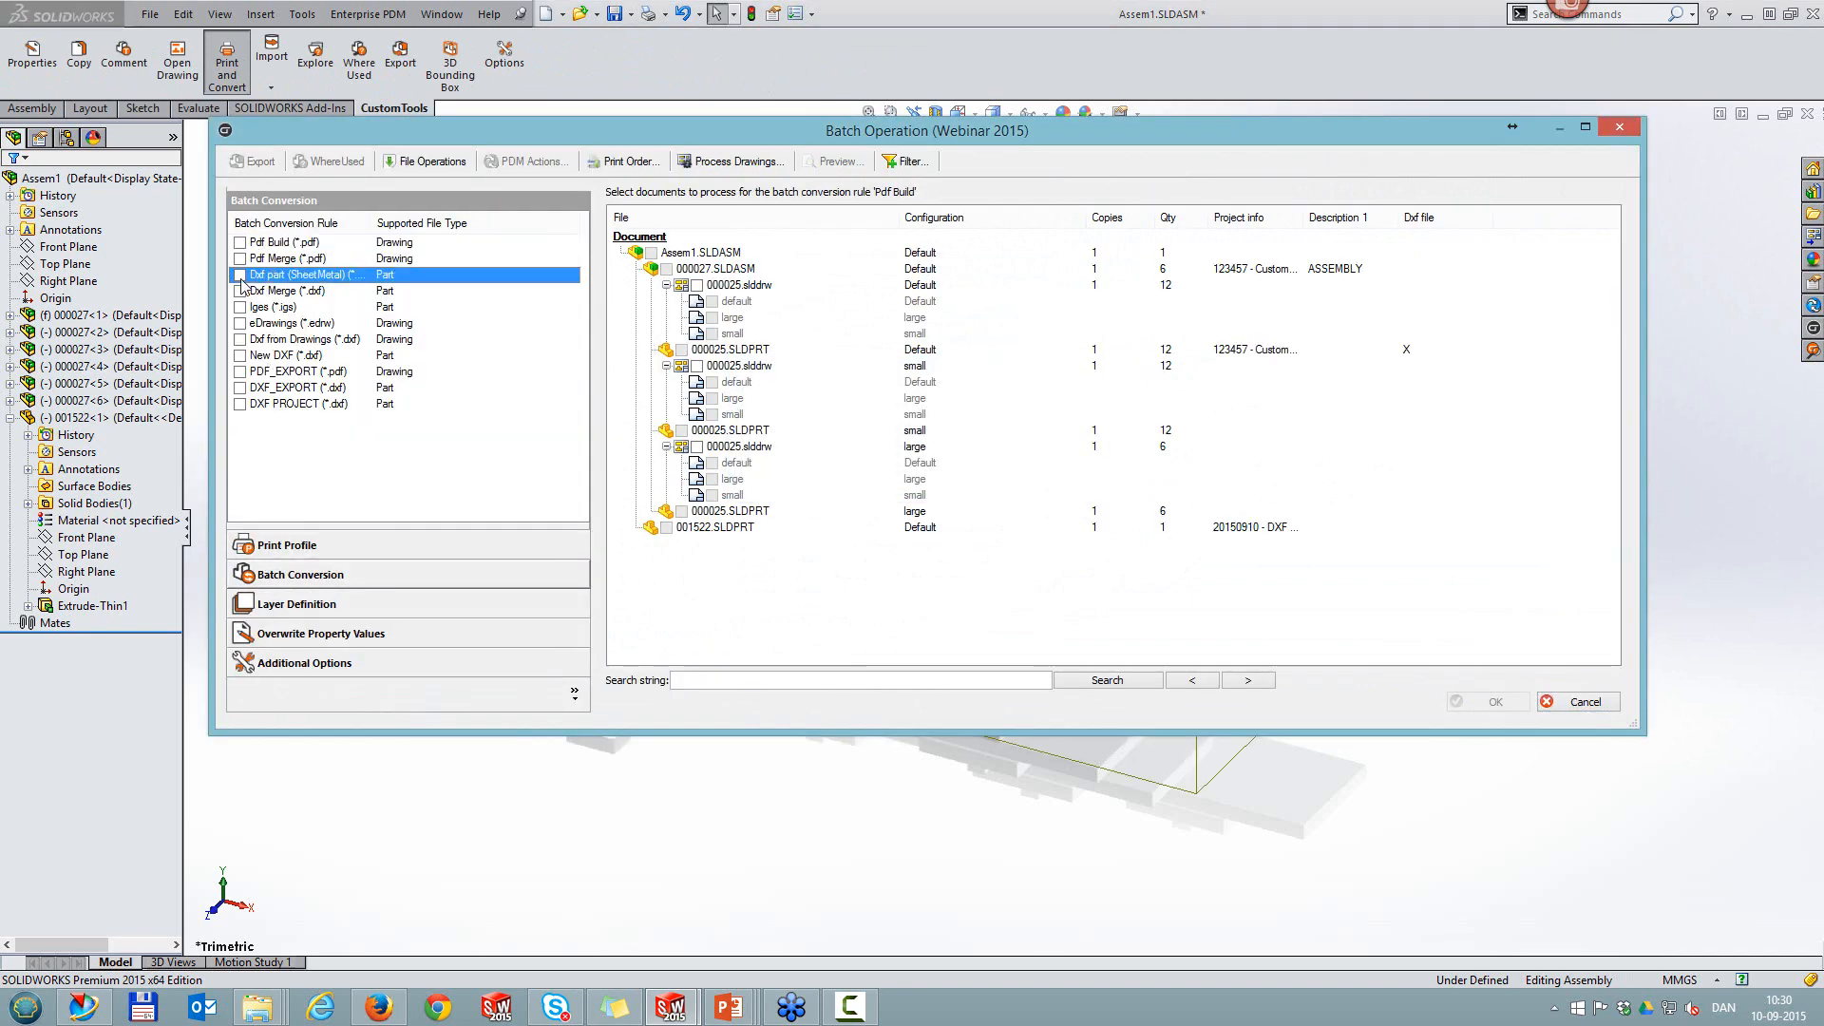
left_click(240, 275)
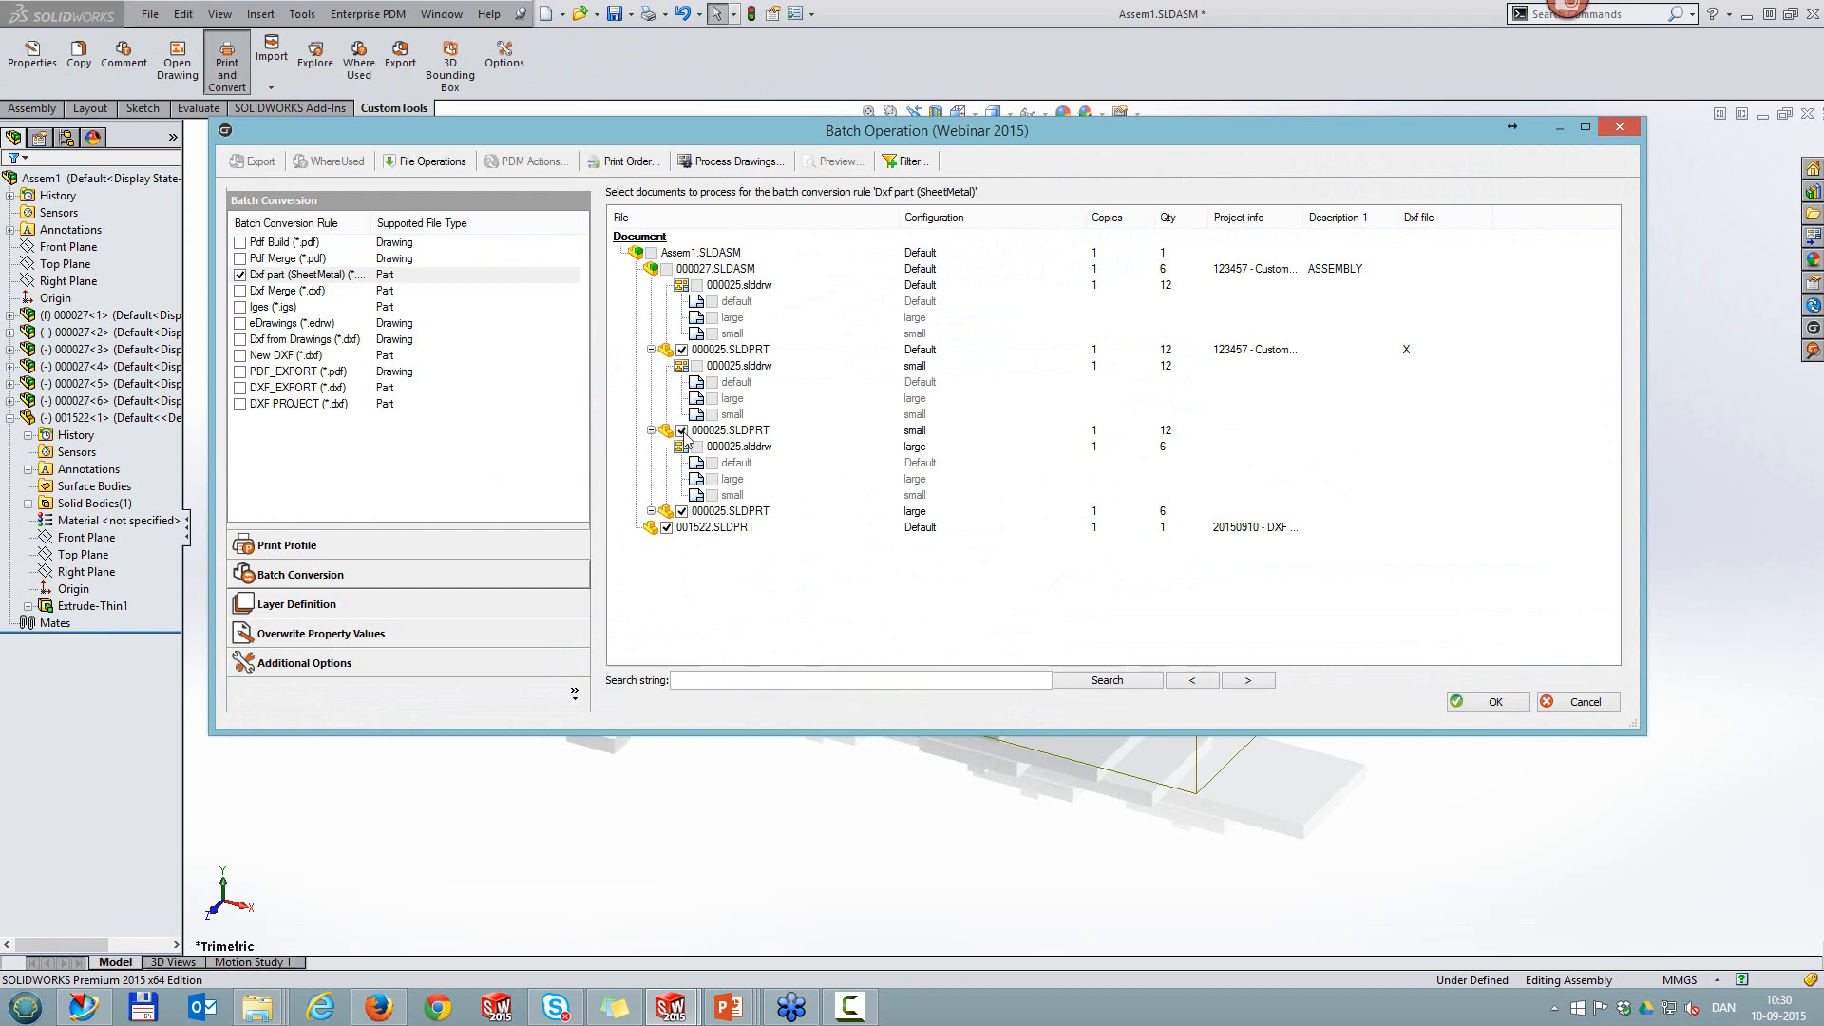
left_click(681, 511)
left_click(681, 430)
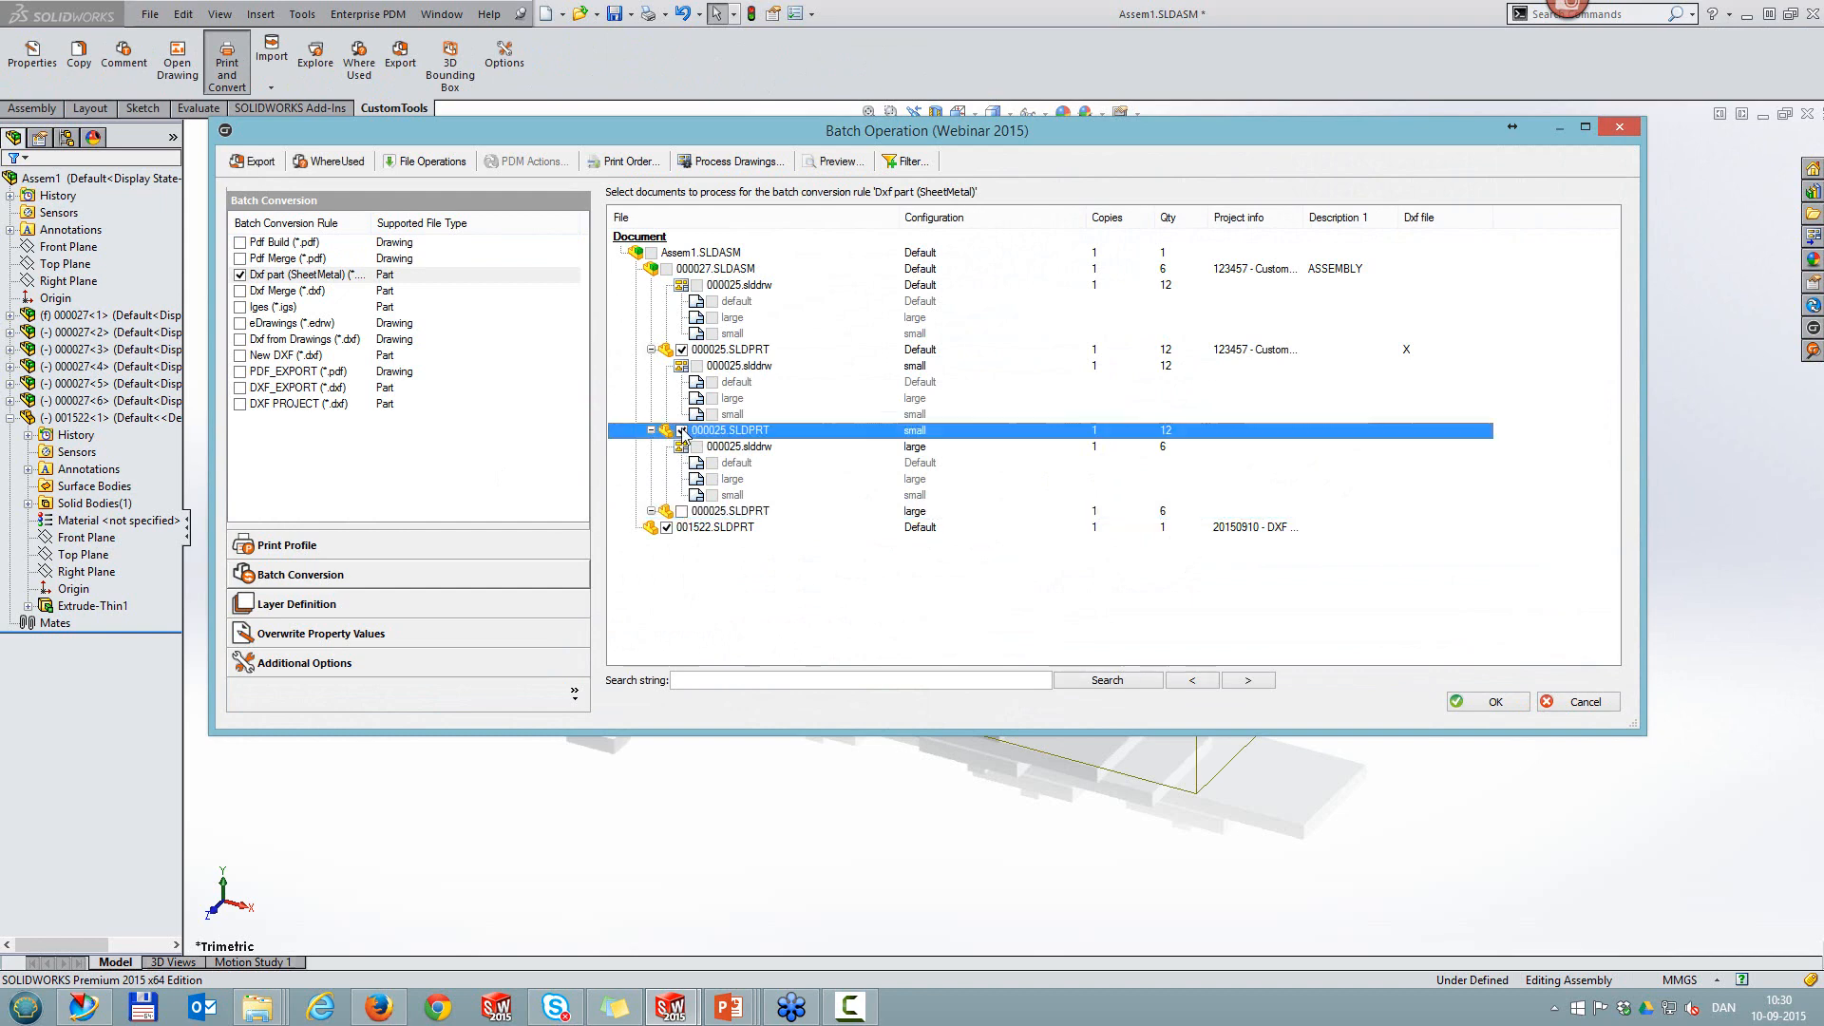
left_click(682, 350)
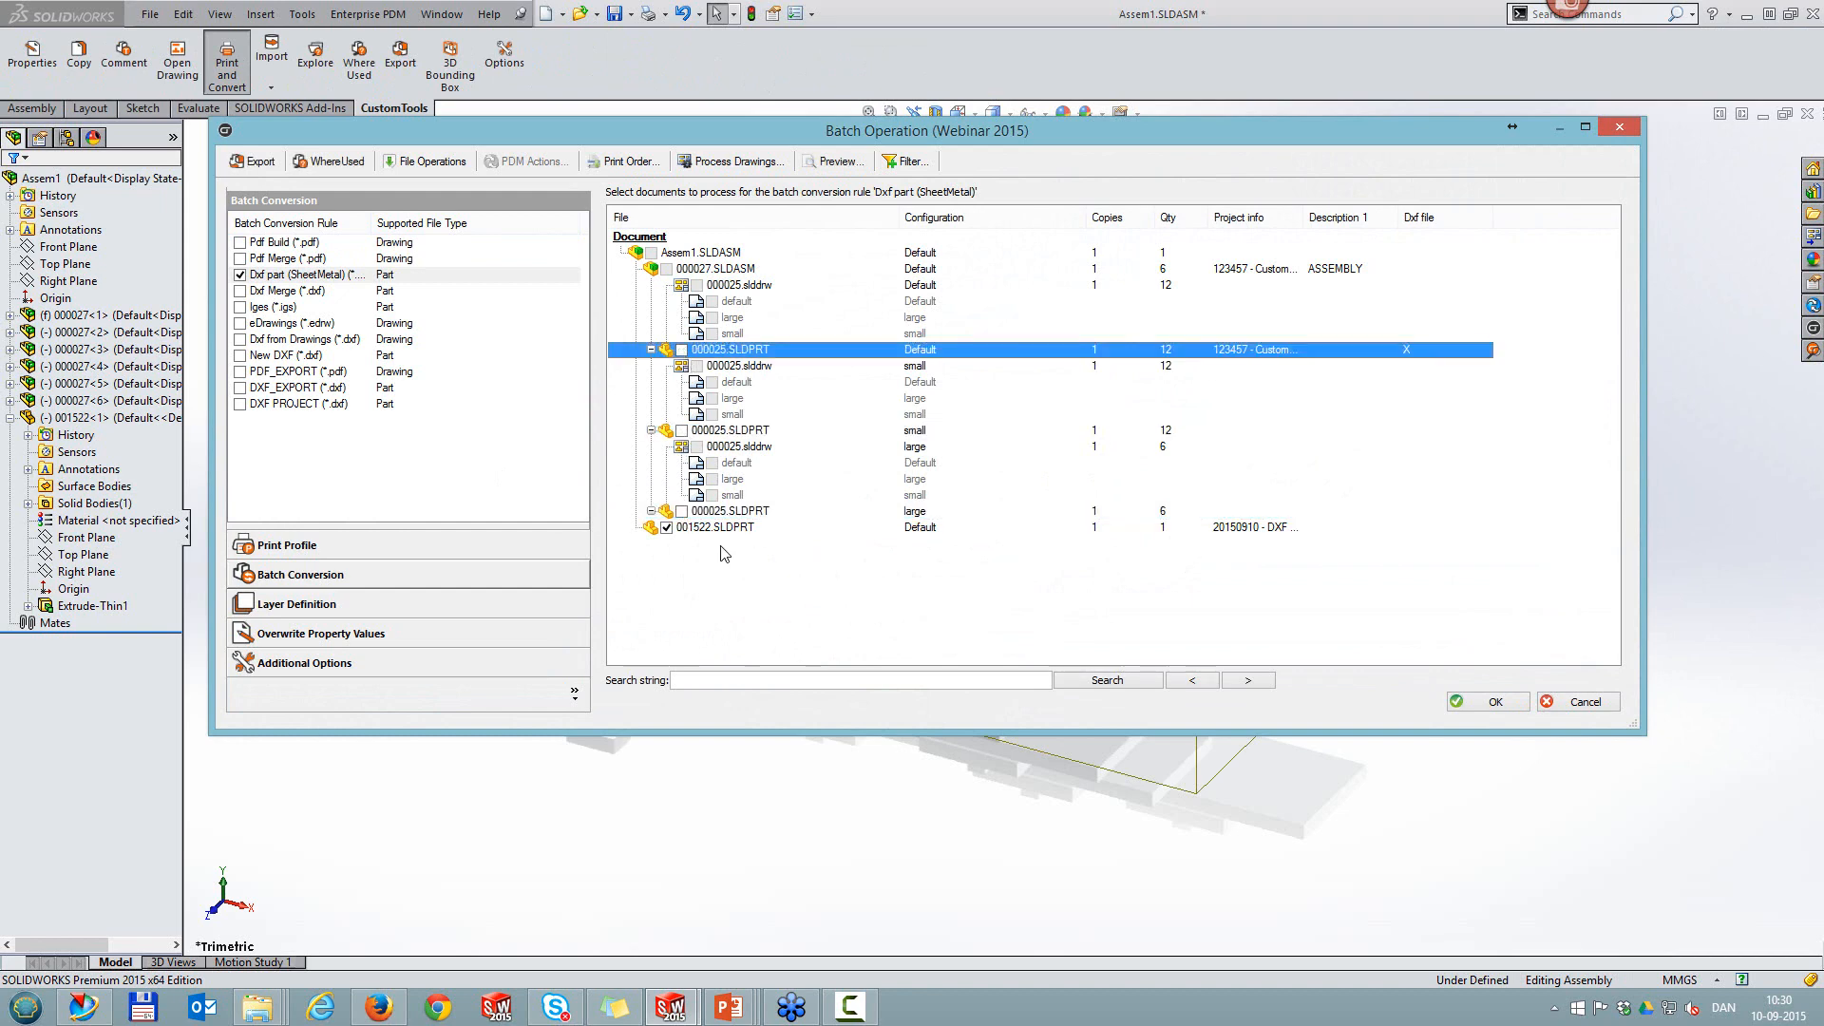
left_click(722, 529)
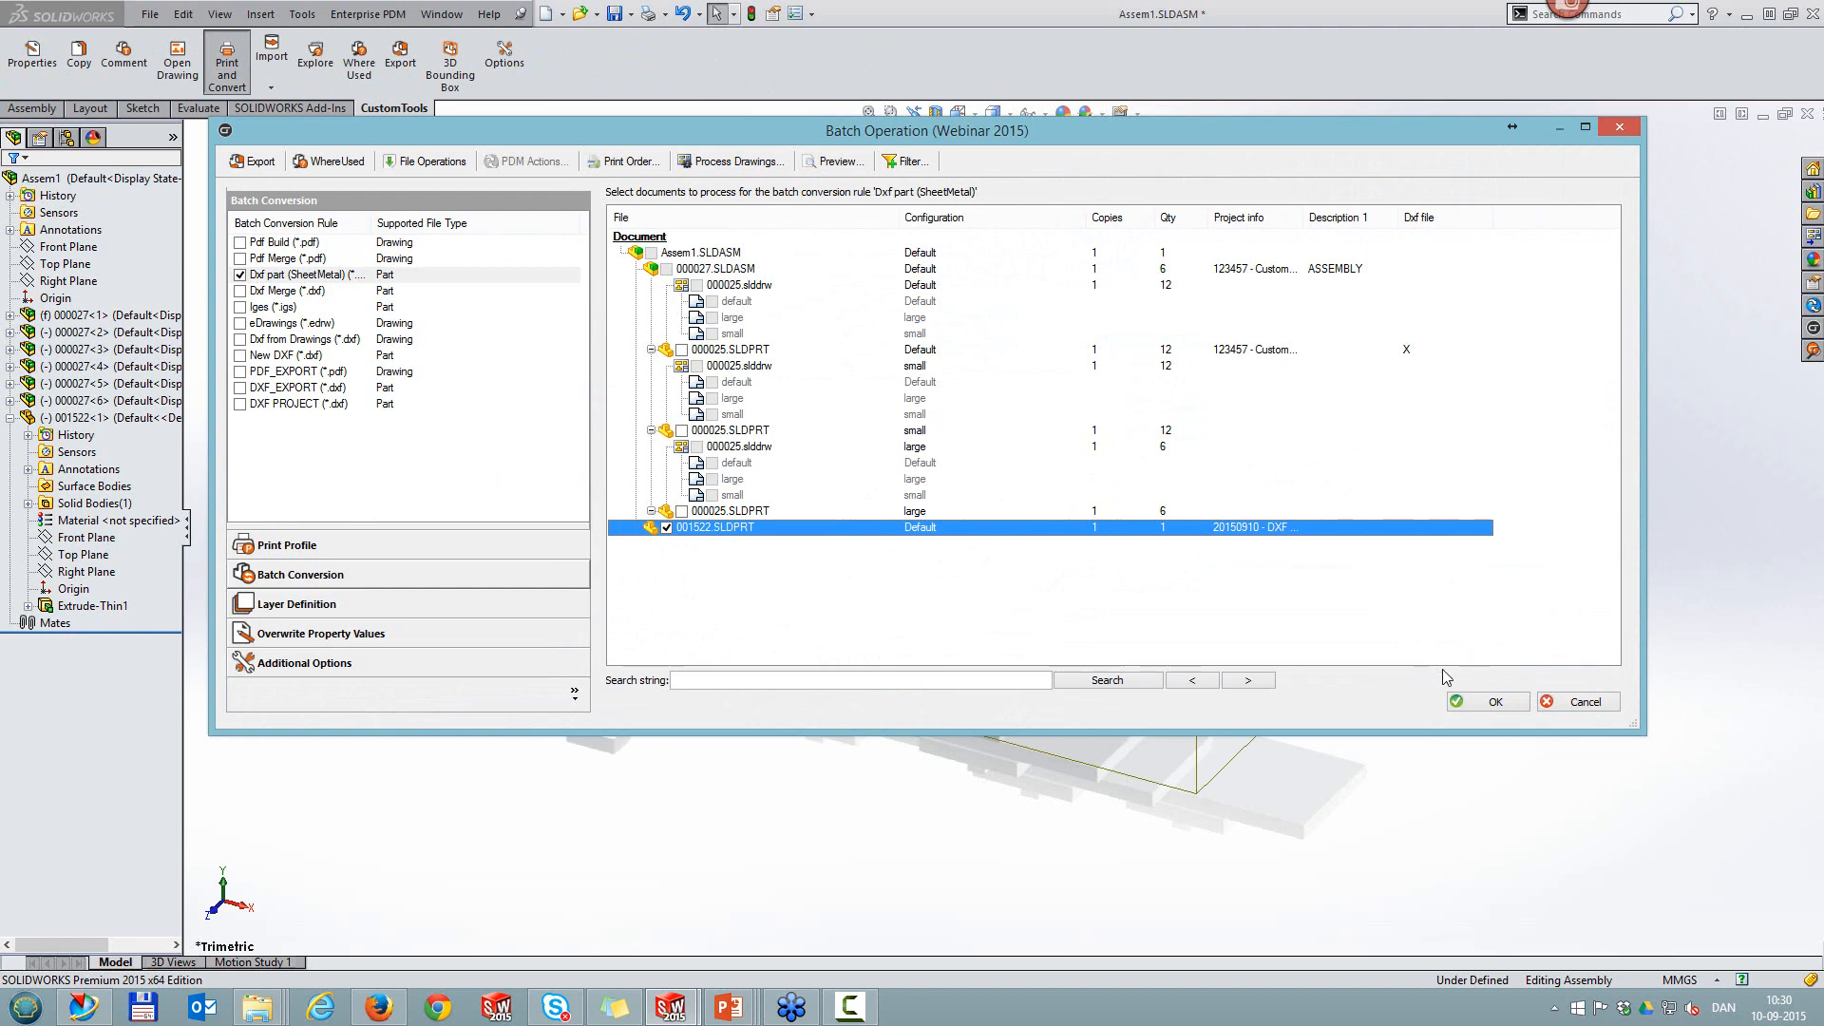
left_click(1495, 702)
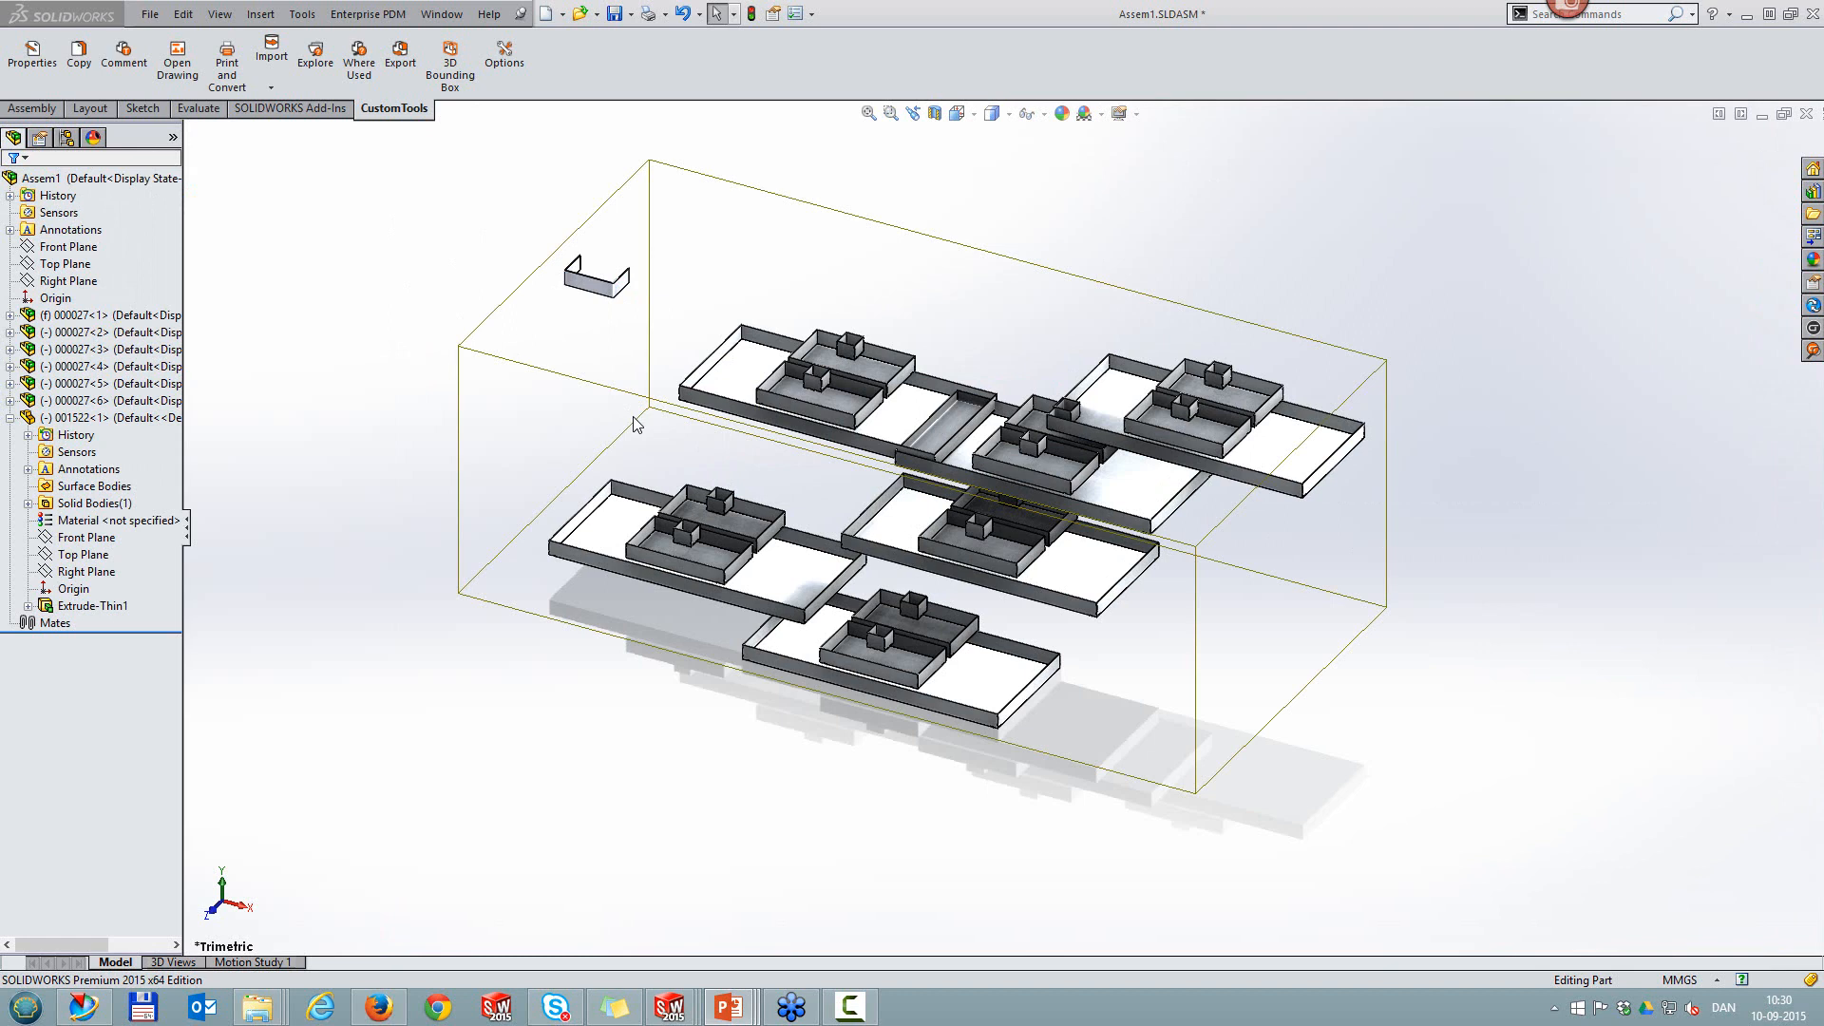
Step: Close Assem1 without saving and batch convert all 000025.SLDPRT configurations in 000027.SLDASM with the Dxf part (SheetMetal) rule, using an assembly quantity of 6
left_click(1804, 114)
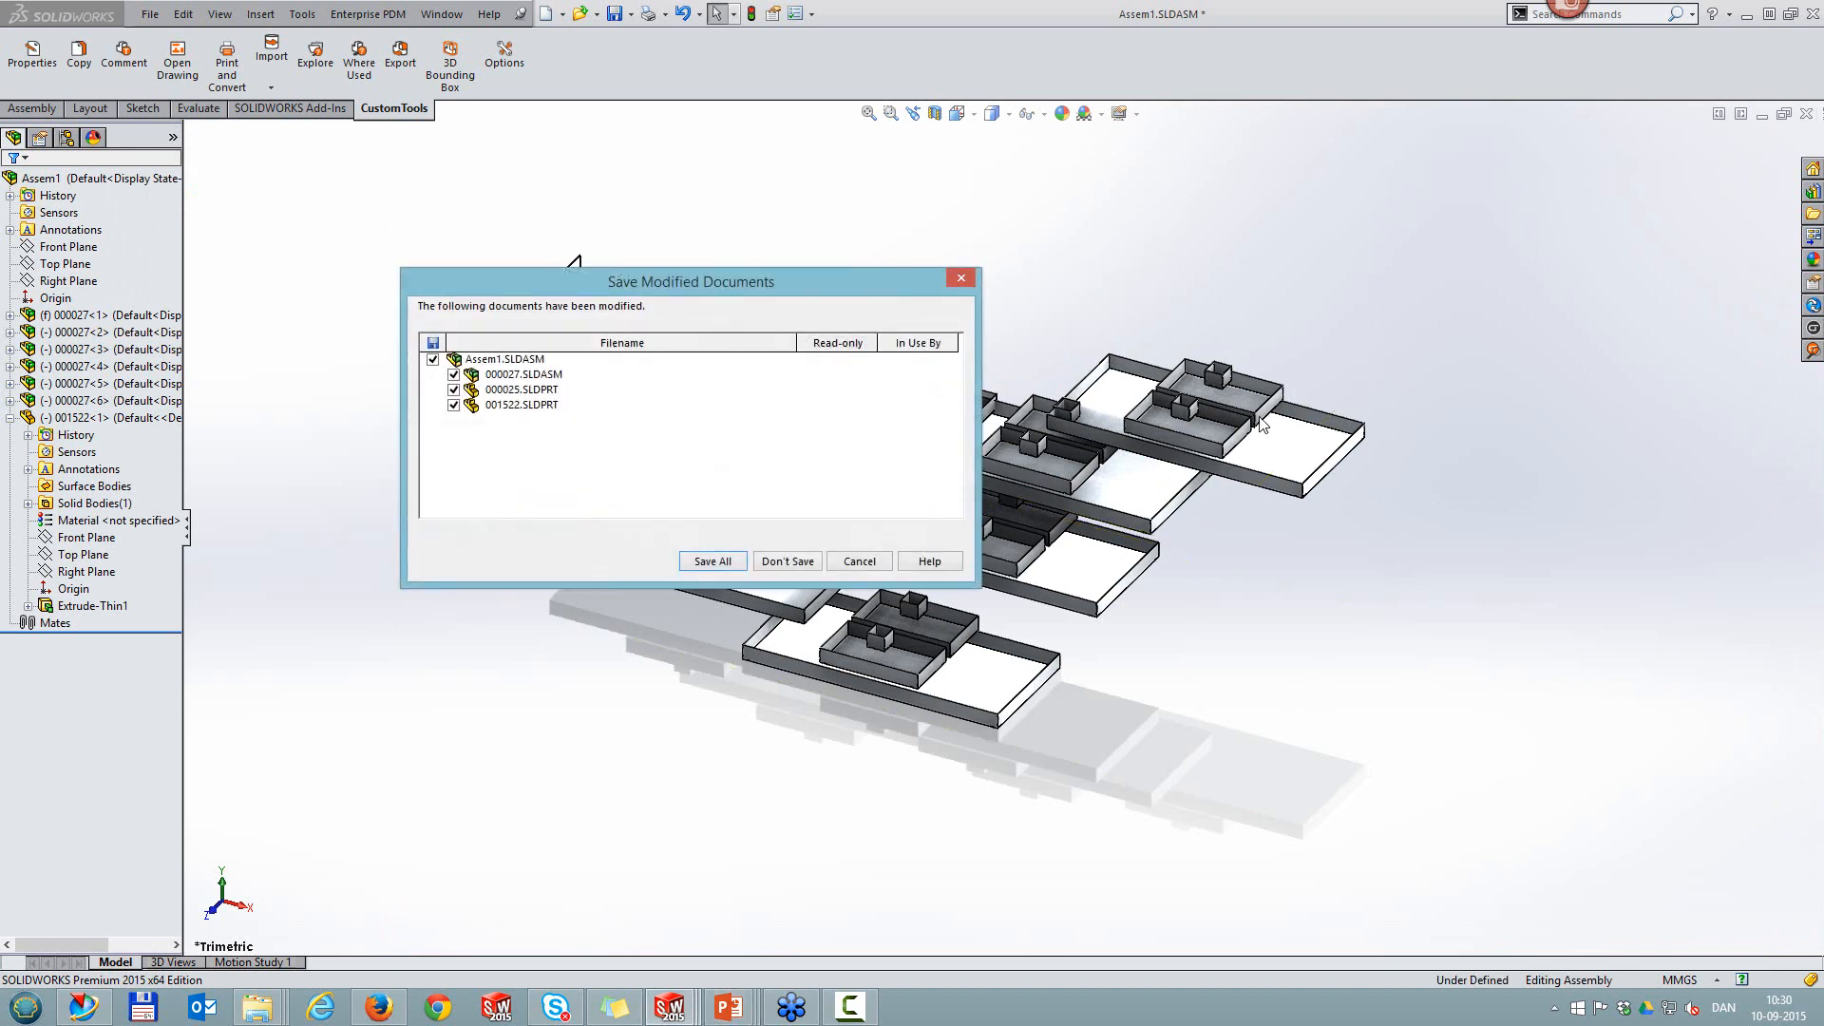
left_click(788, 563)
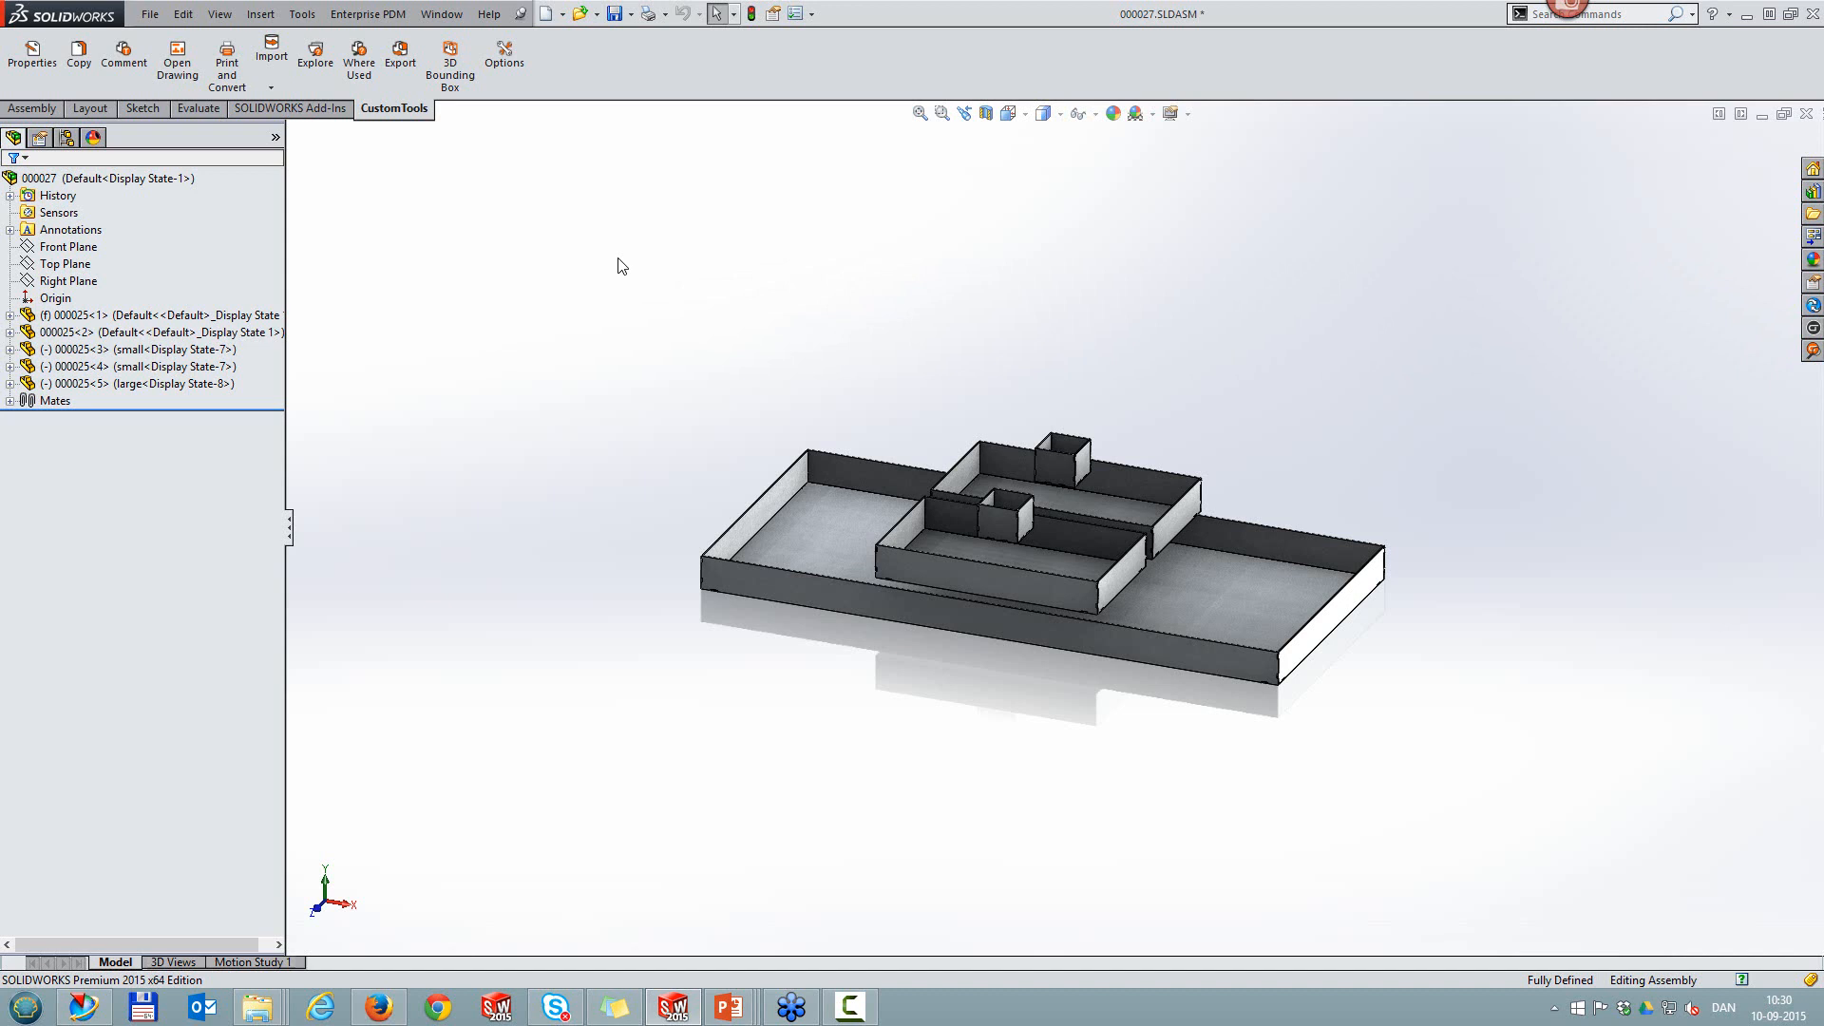
left_click(228, 54)
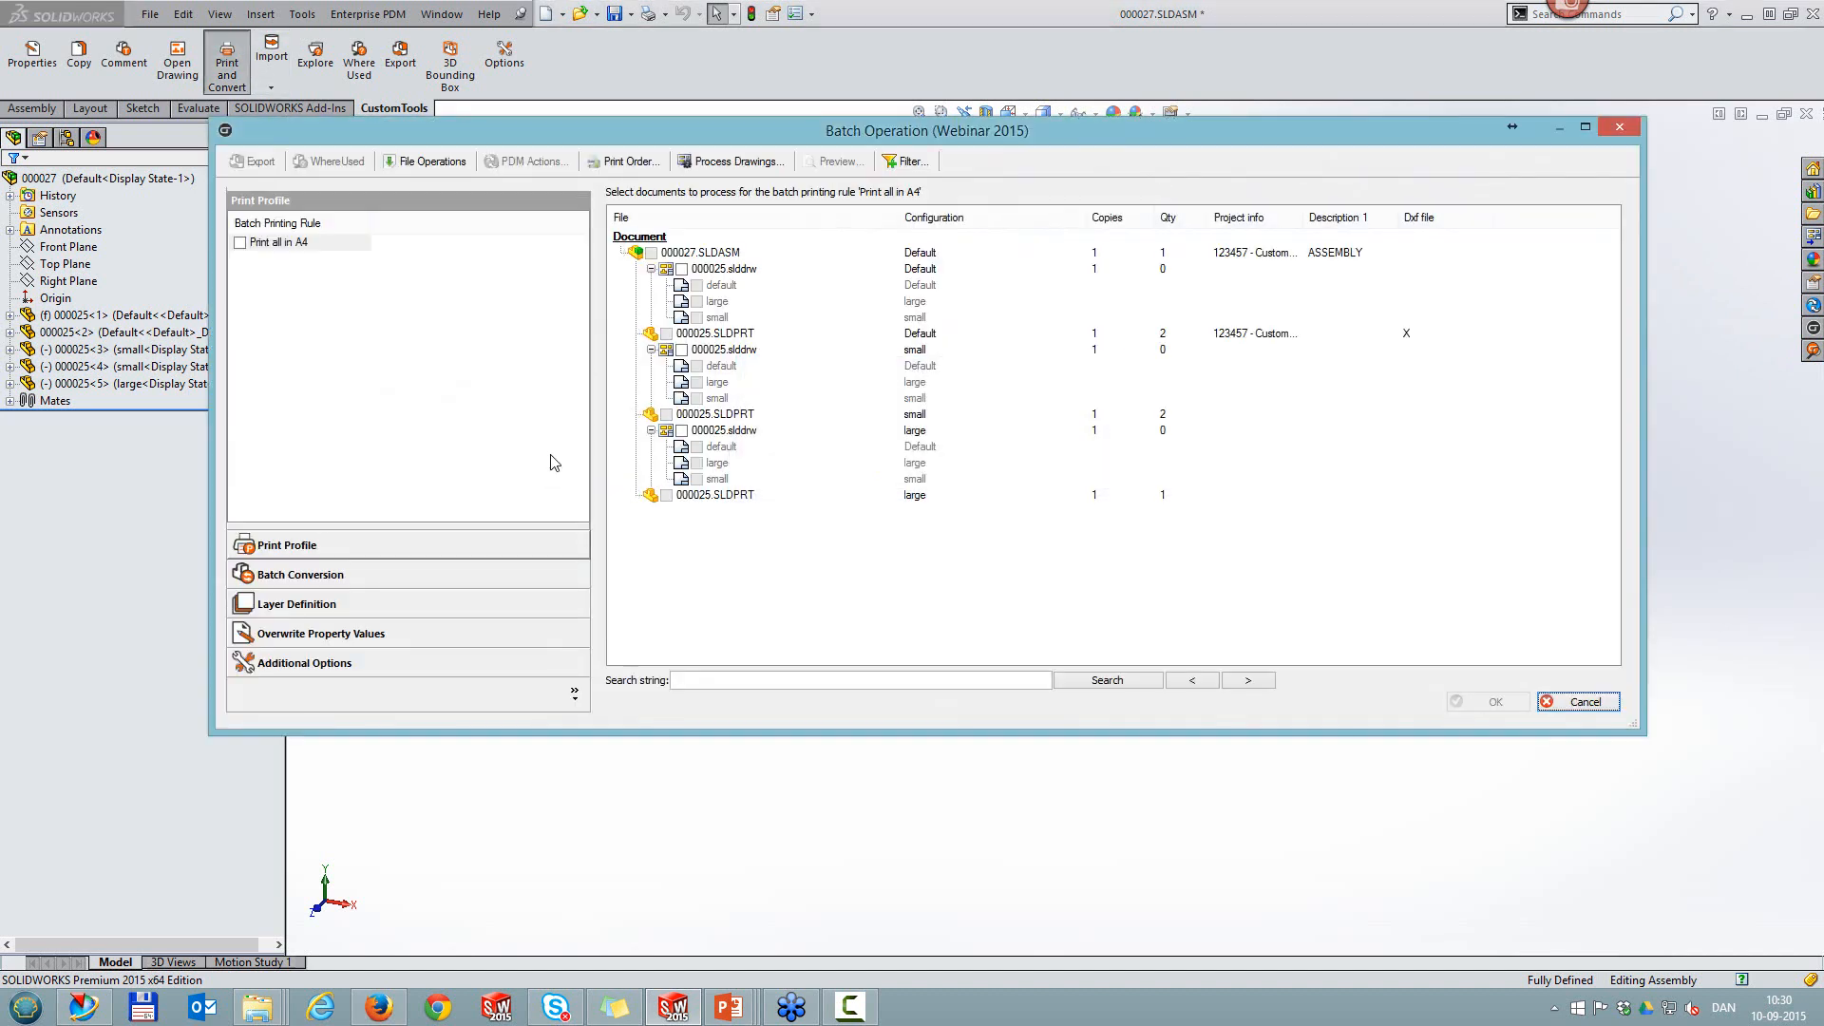
left_click(347, 577)
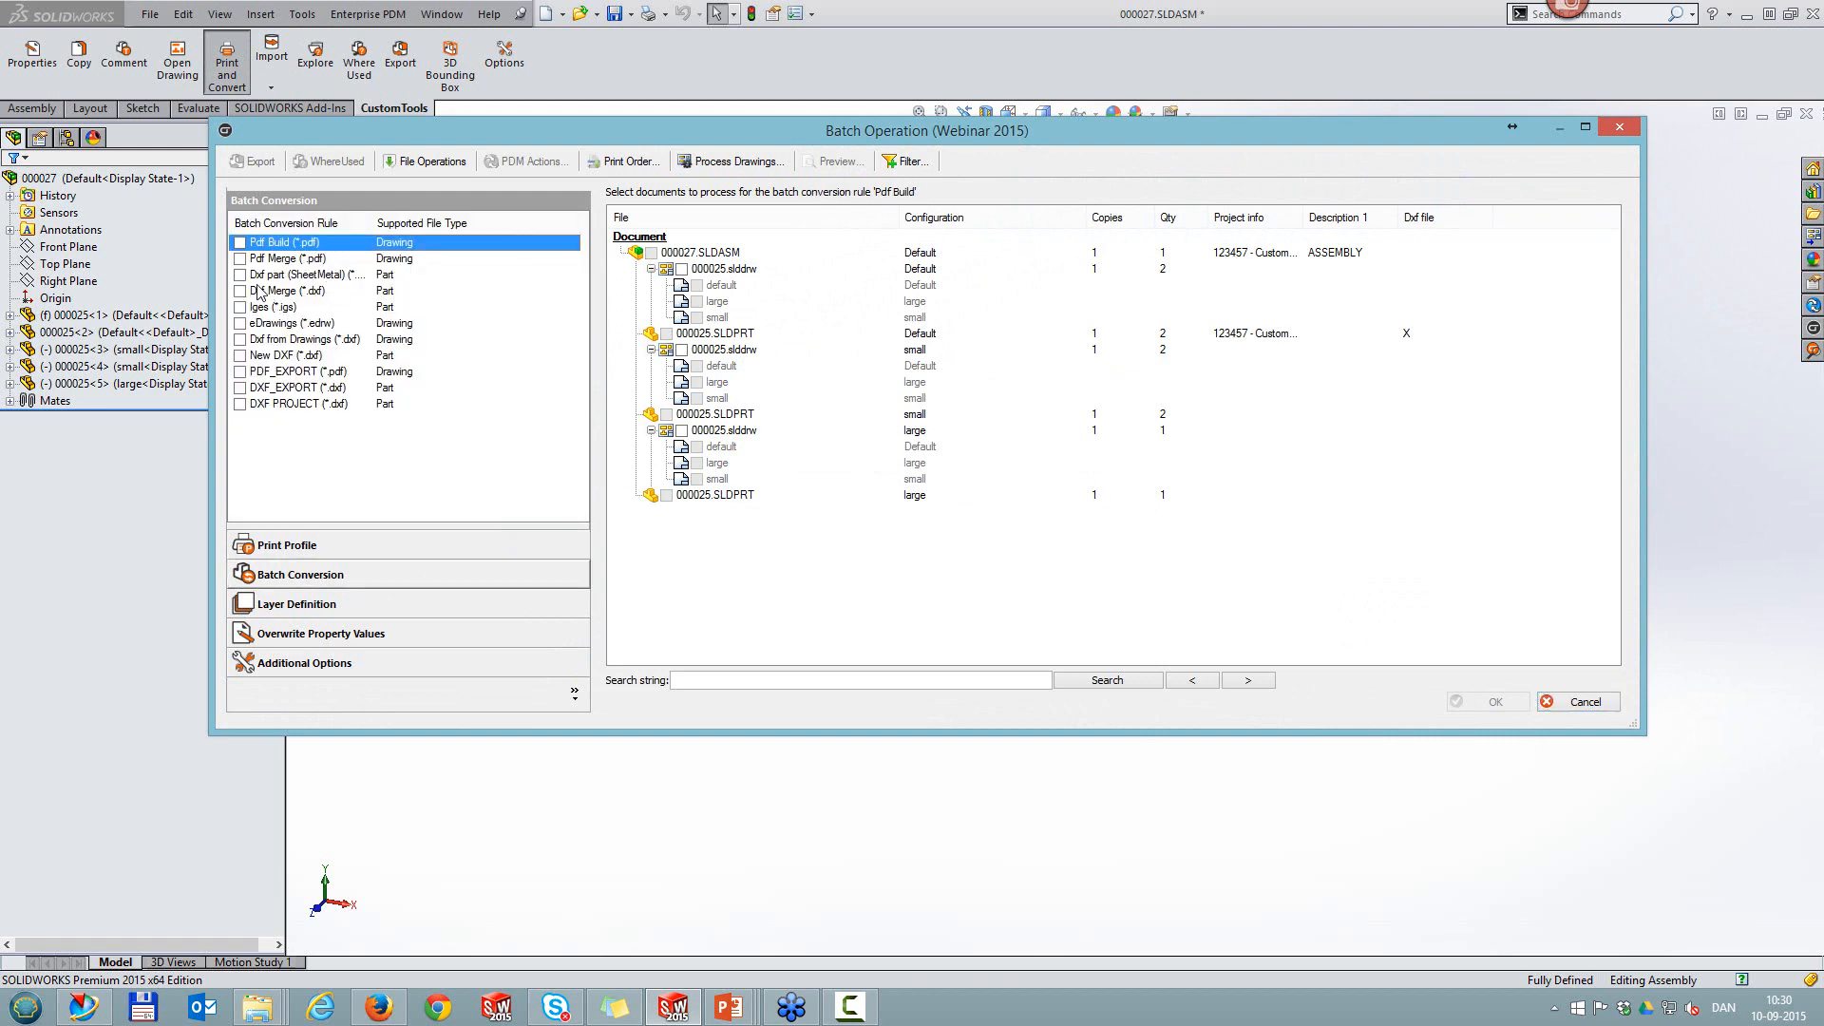
left_click(240, 275)
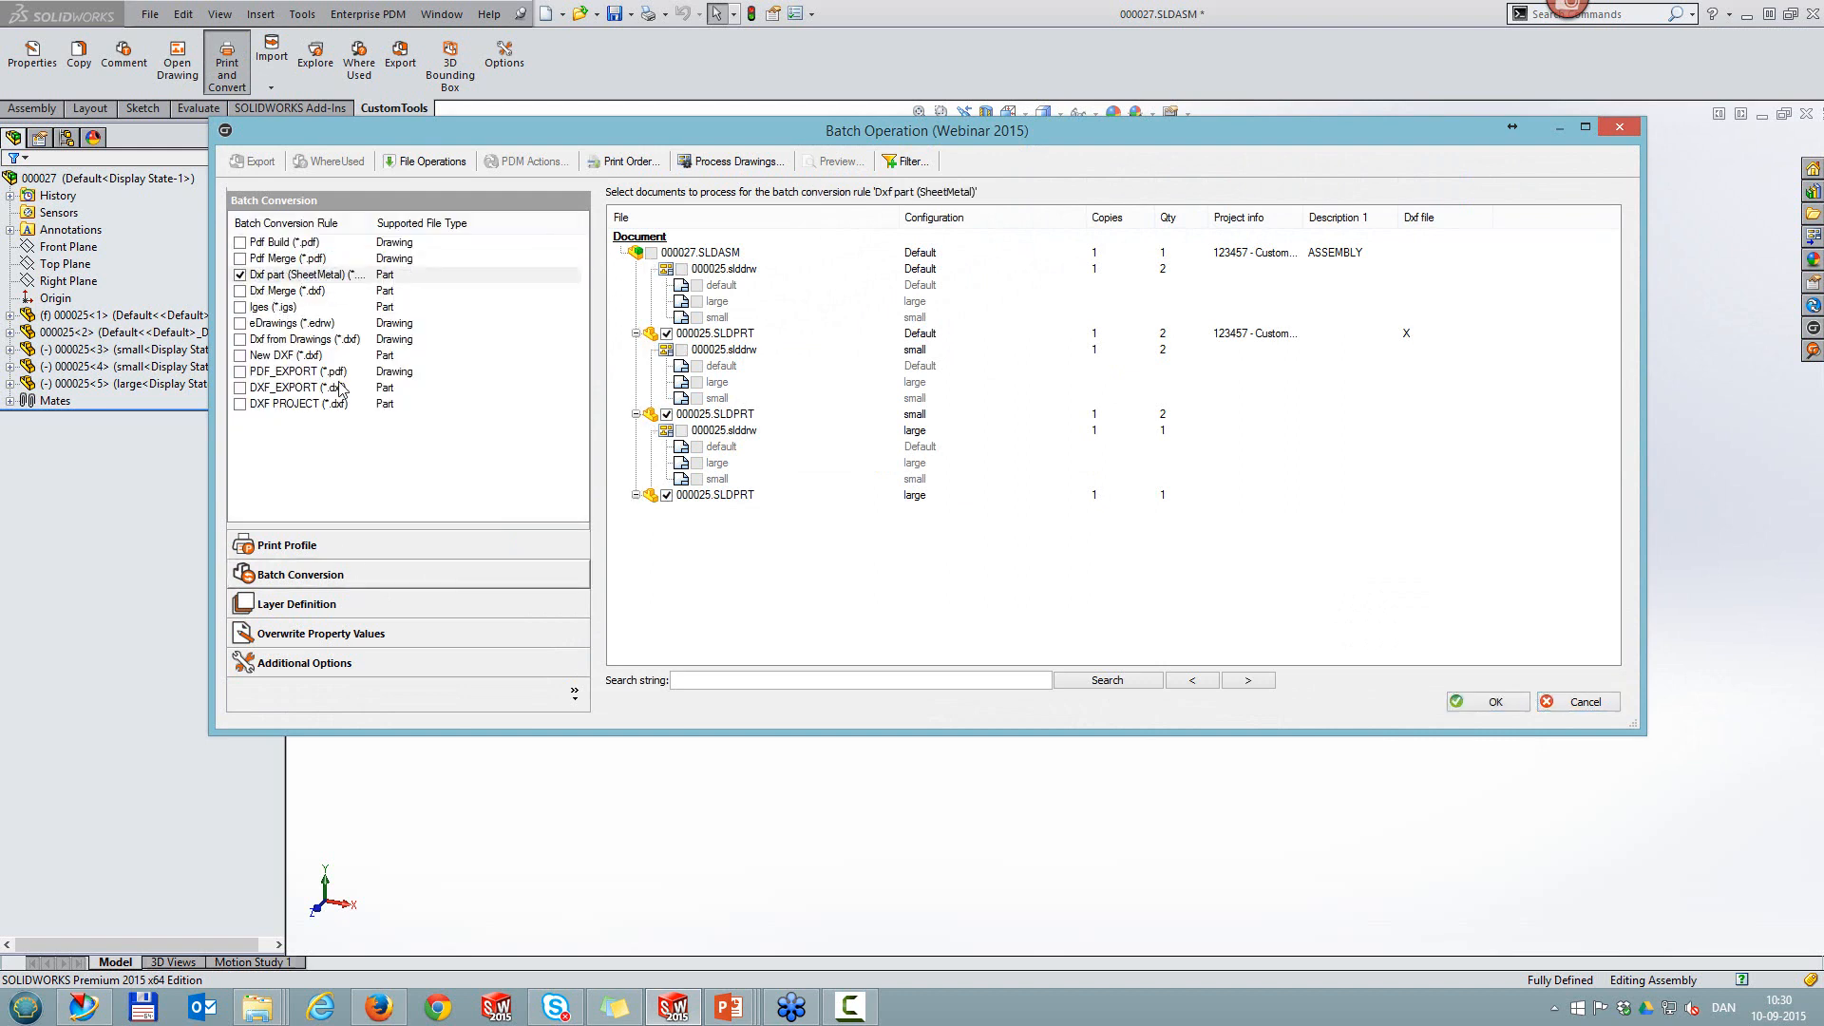
left_click(1167, 255)
type("6")
key("Return")
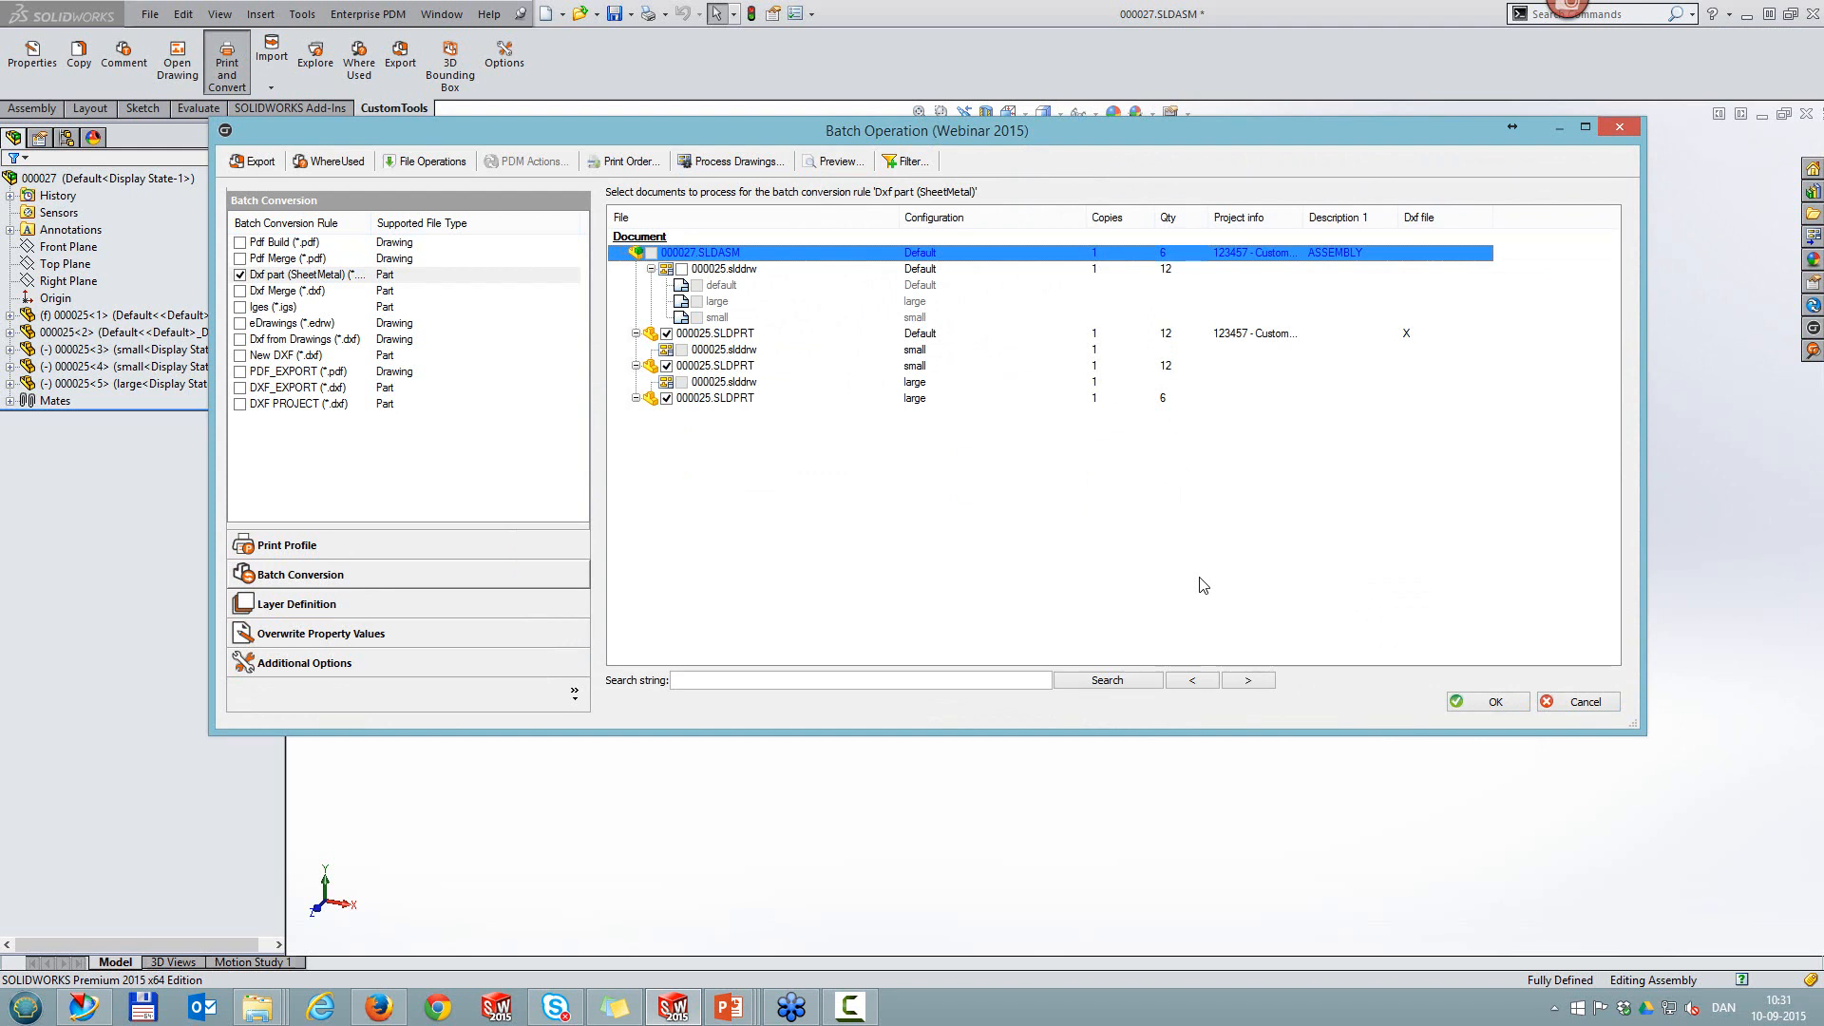
left_click(1493, 704)
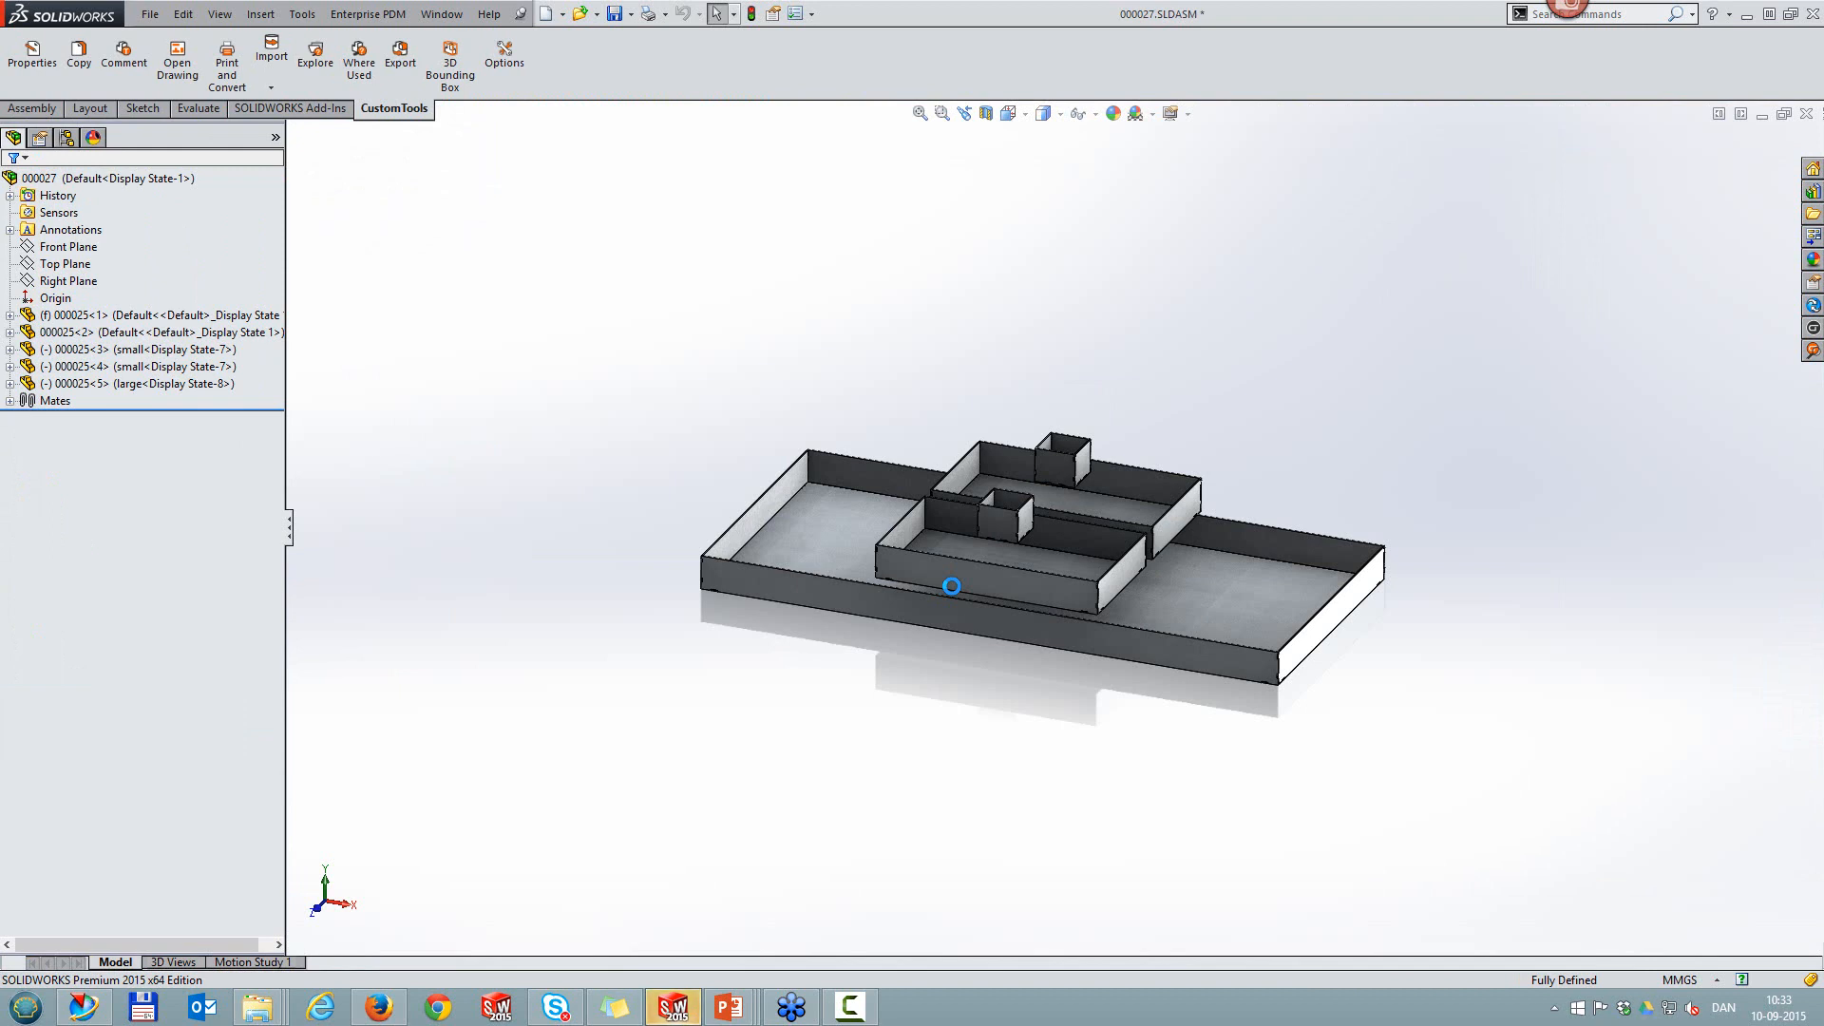
Step: Examine the numbered DXF files exported for the large, small and Default configurations in the assembly's DXF folder, and close the folder window
left_click(316, 55)
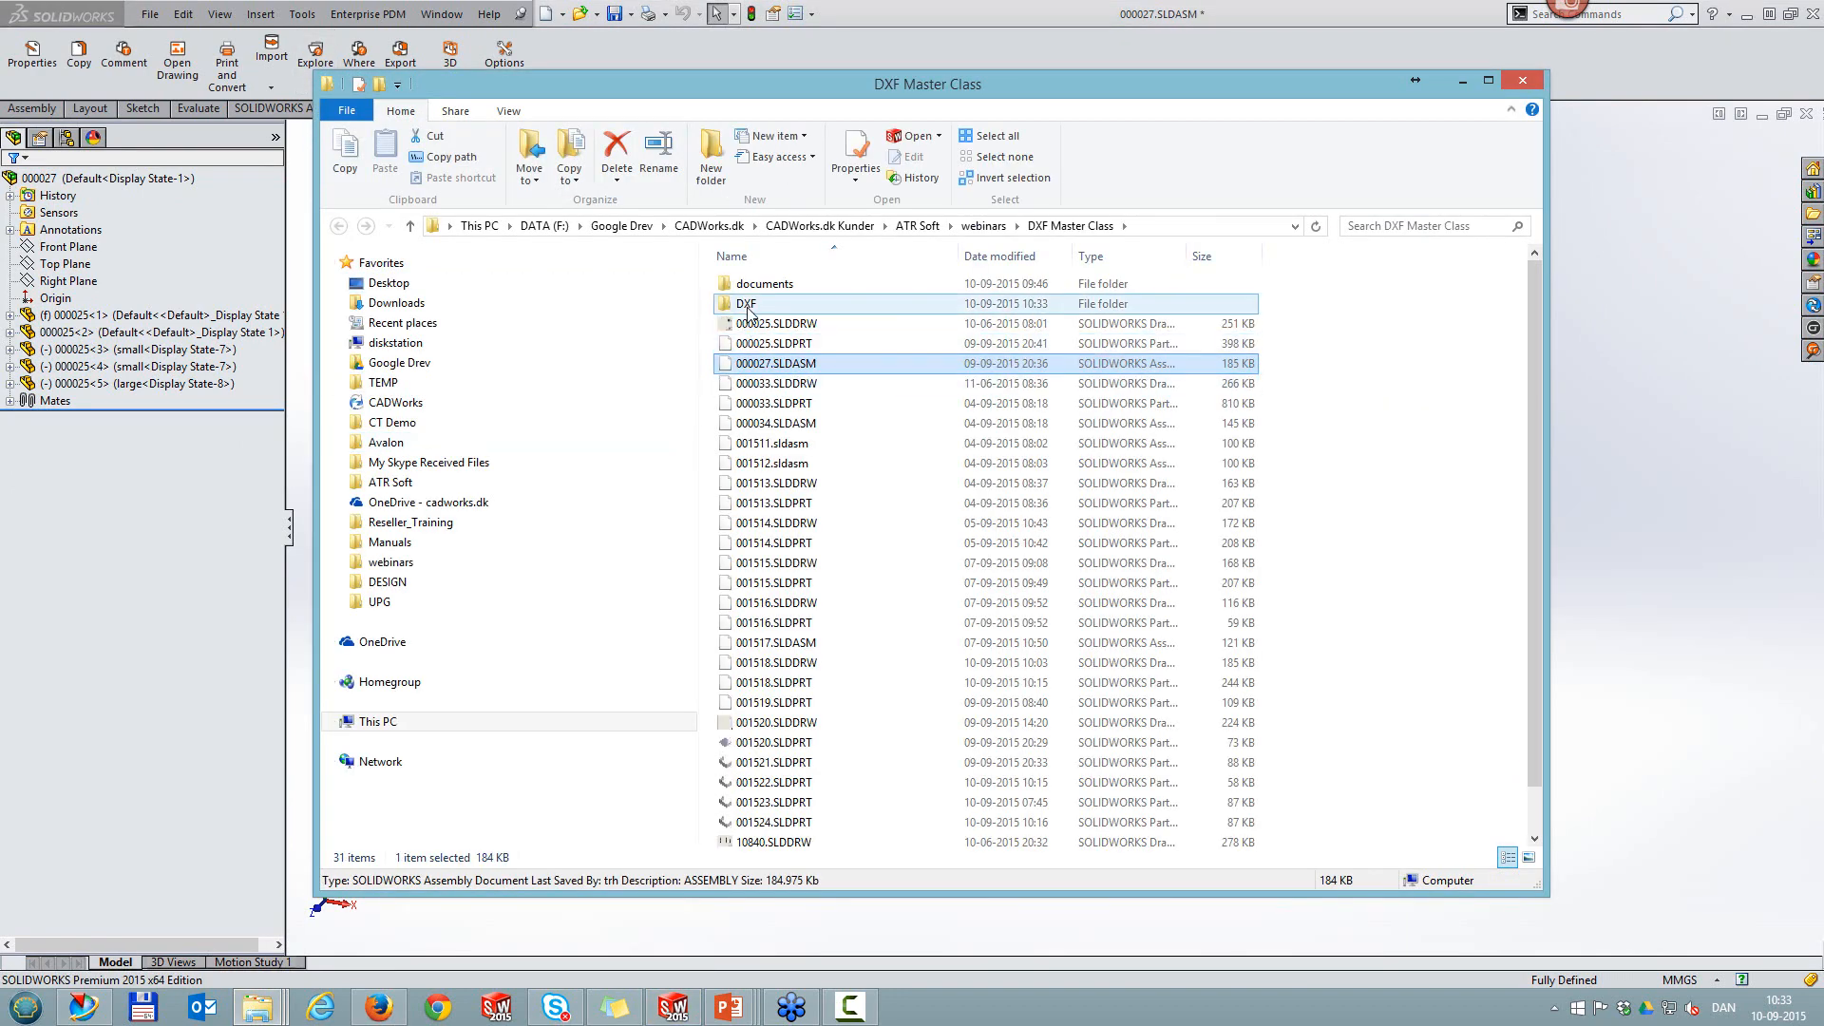
double_click(748, 306)
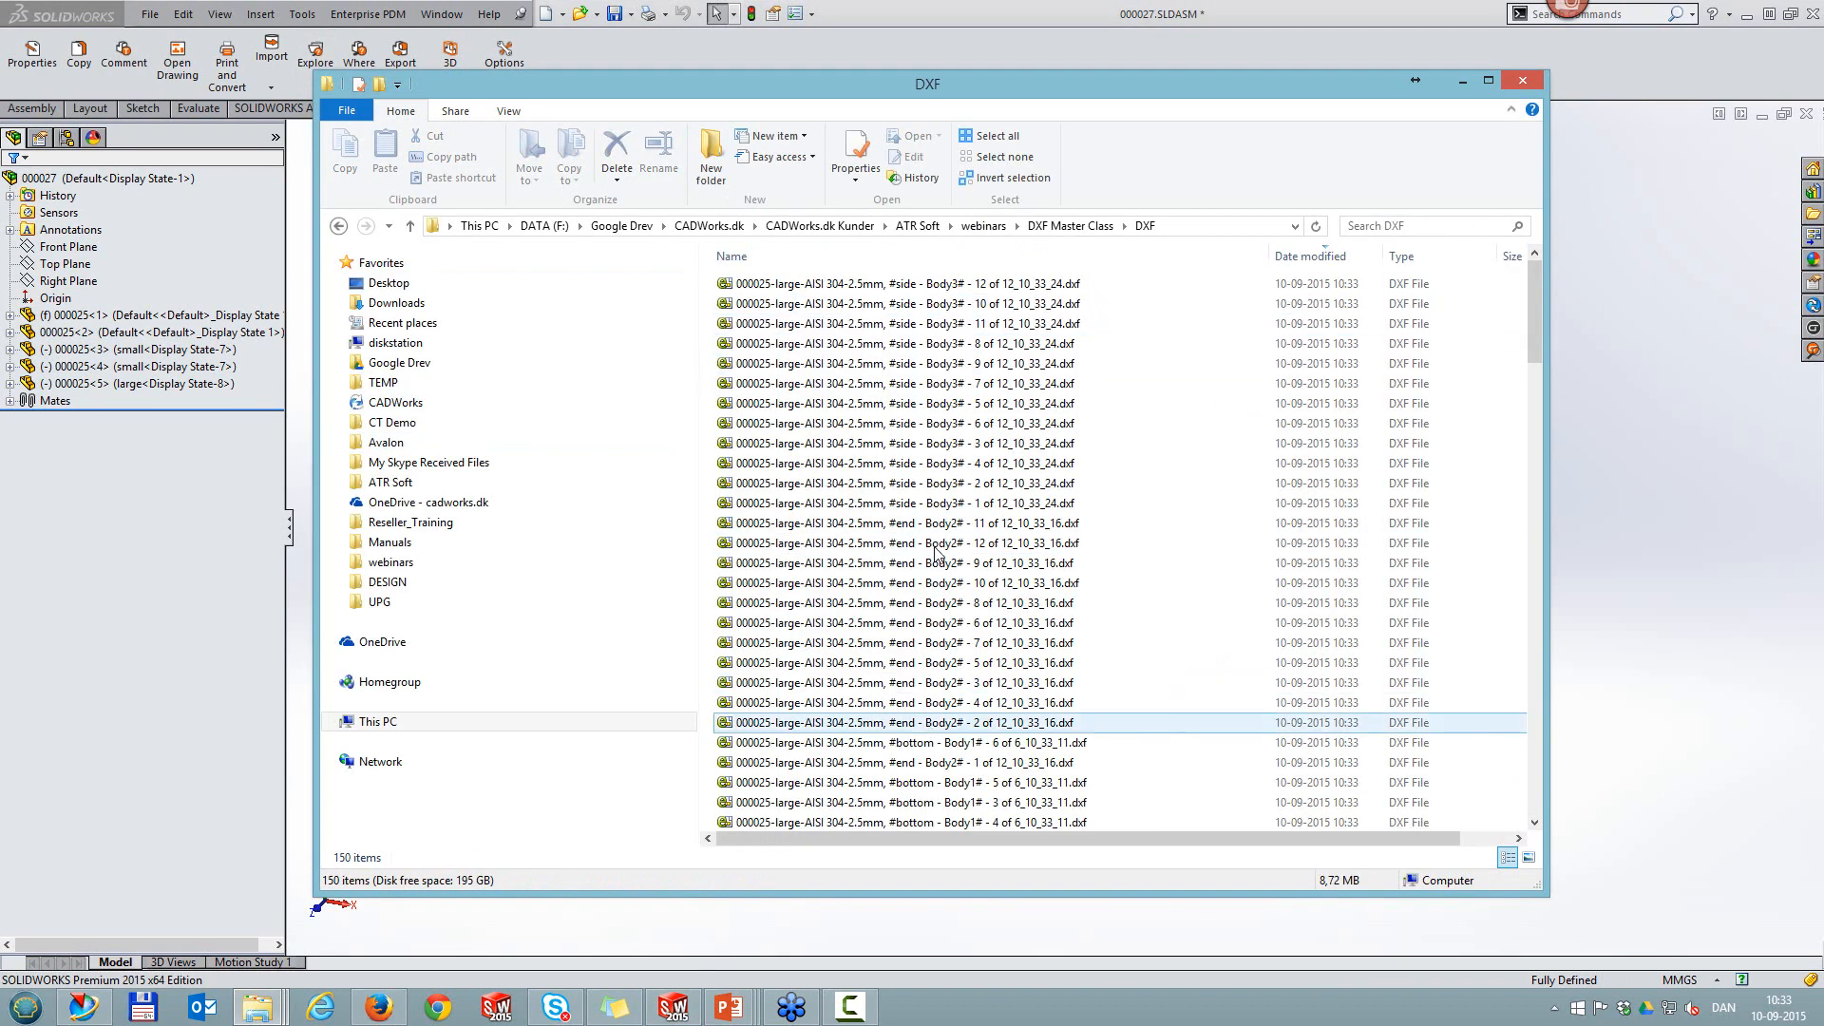
left_click(938, 286)
scroll(945, 414, "down", 9)
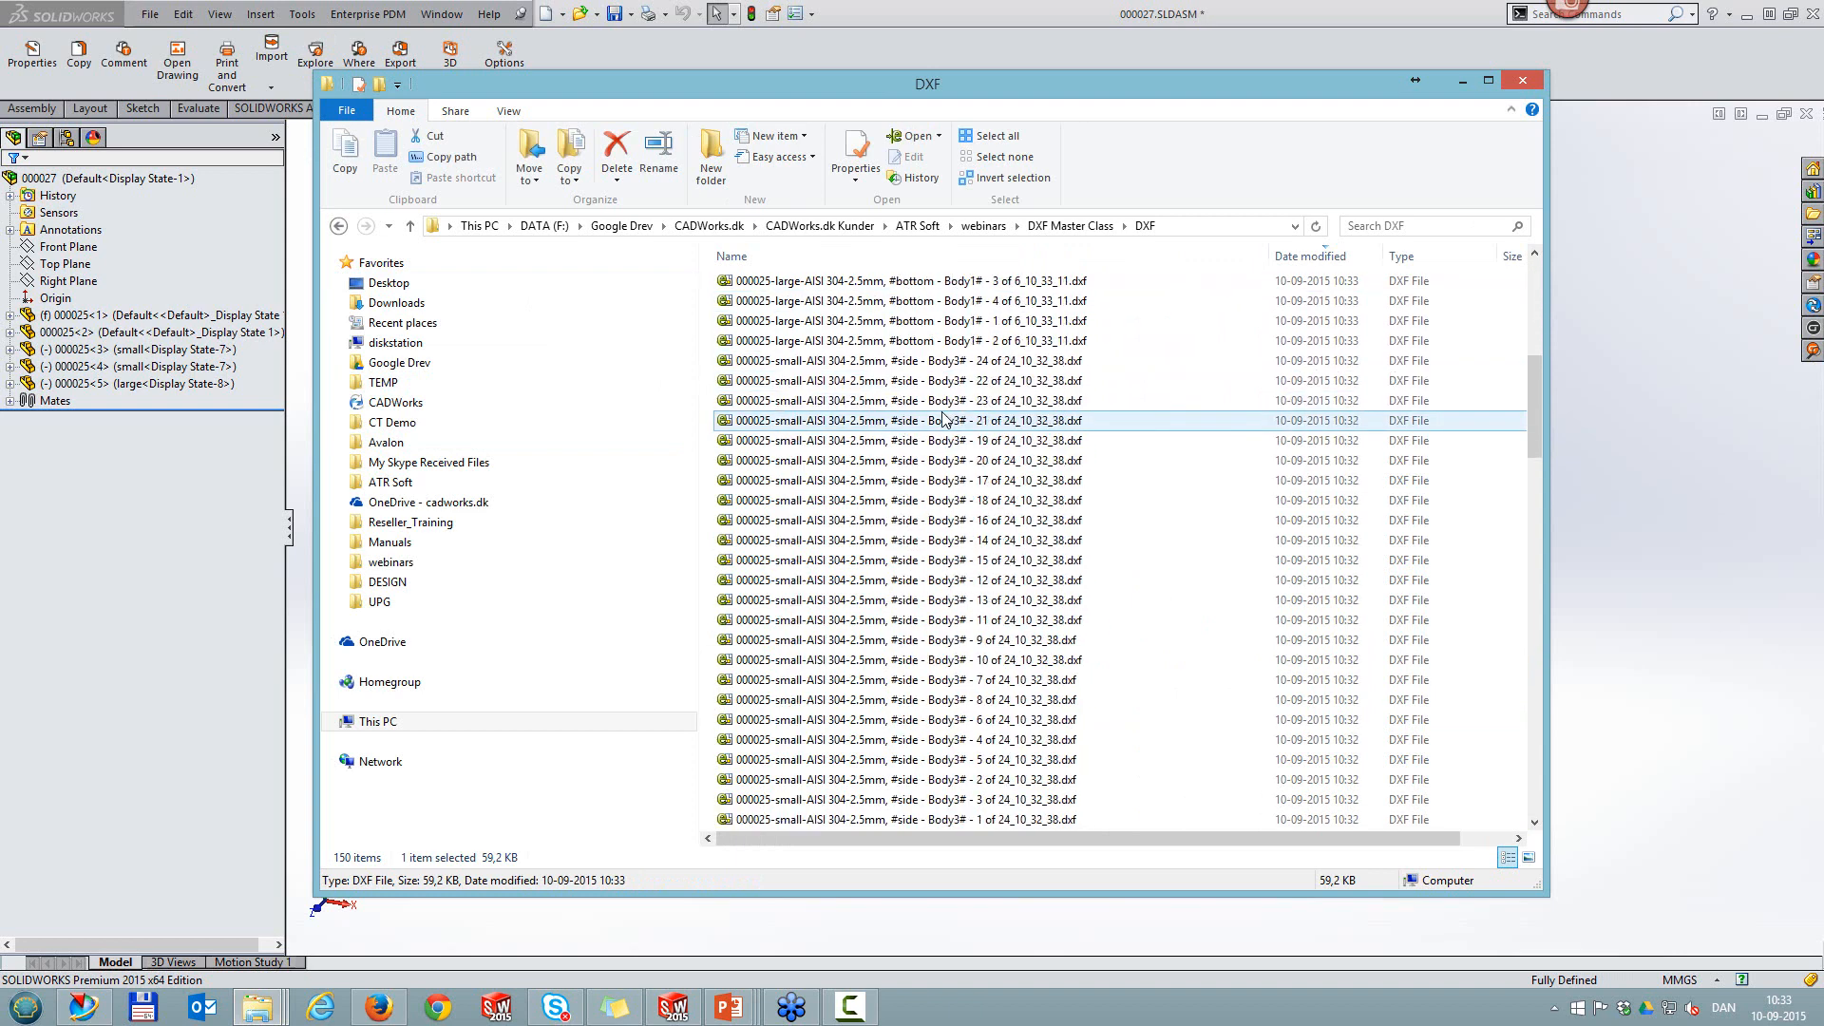
scroll(945, 418, "down", 20)
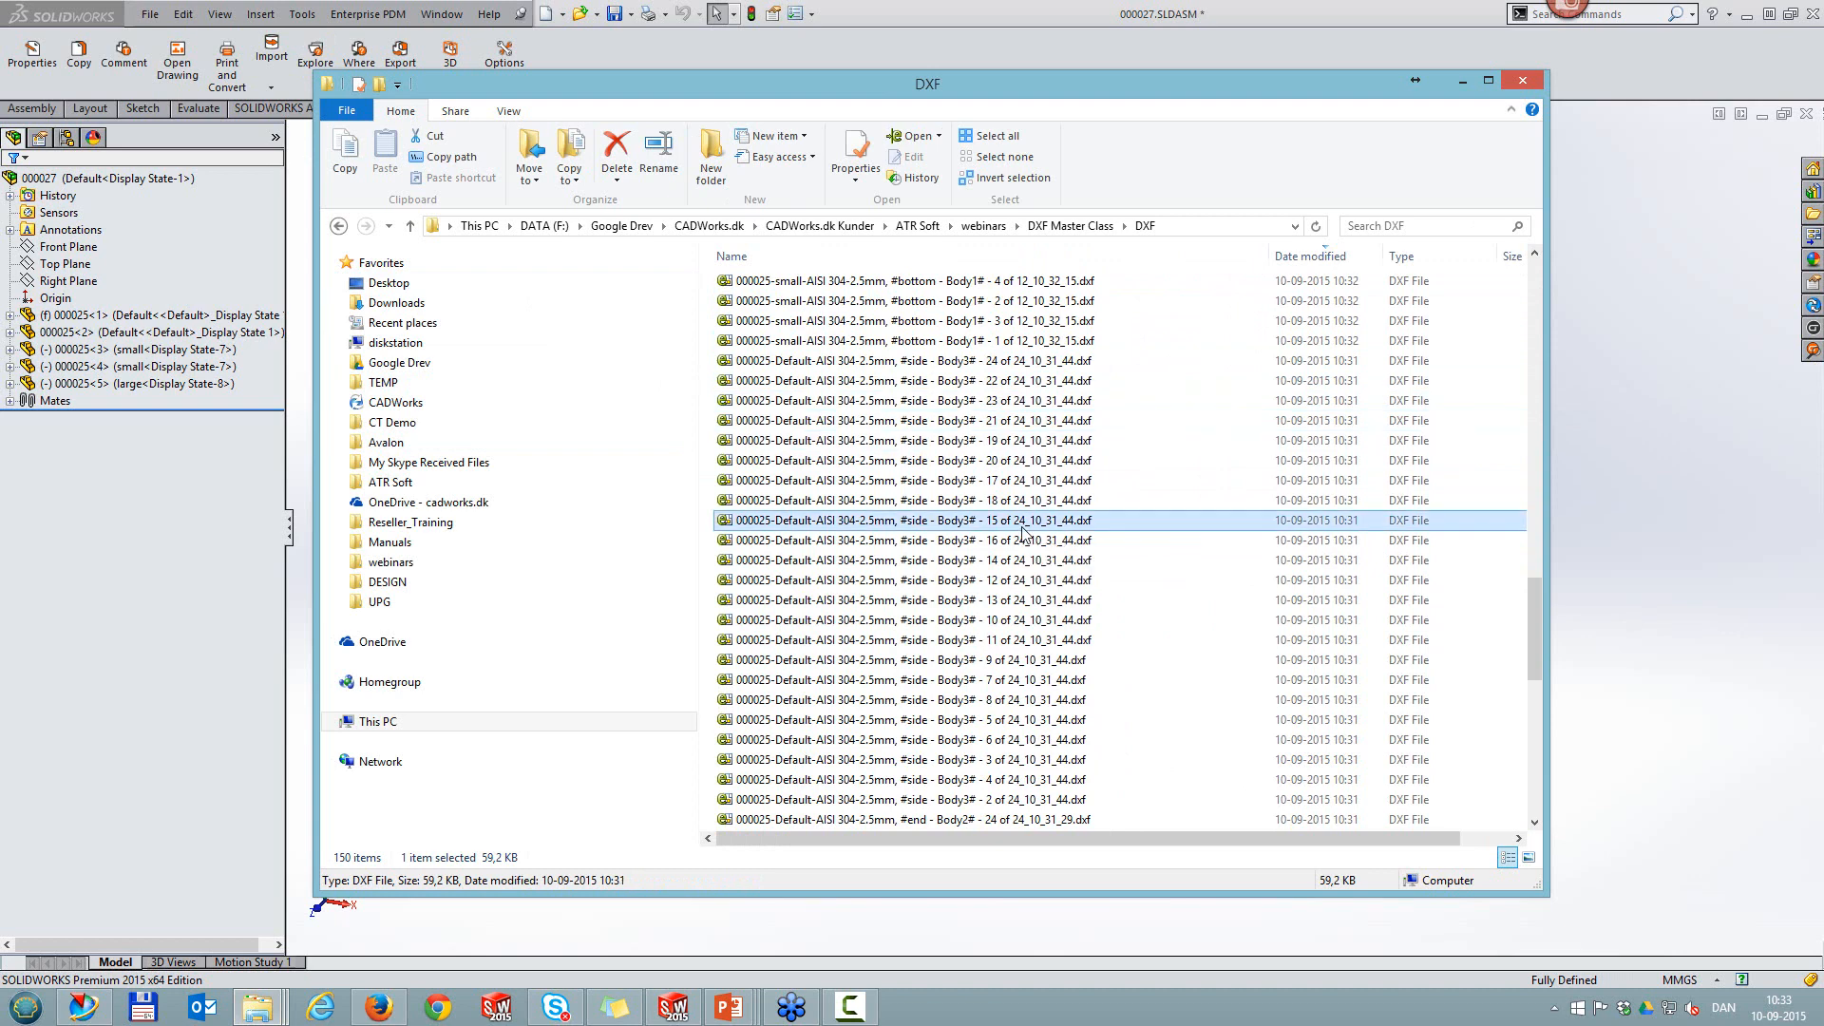
scroll(1023, 532, "down", 11)
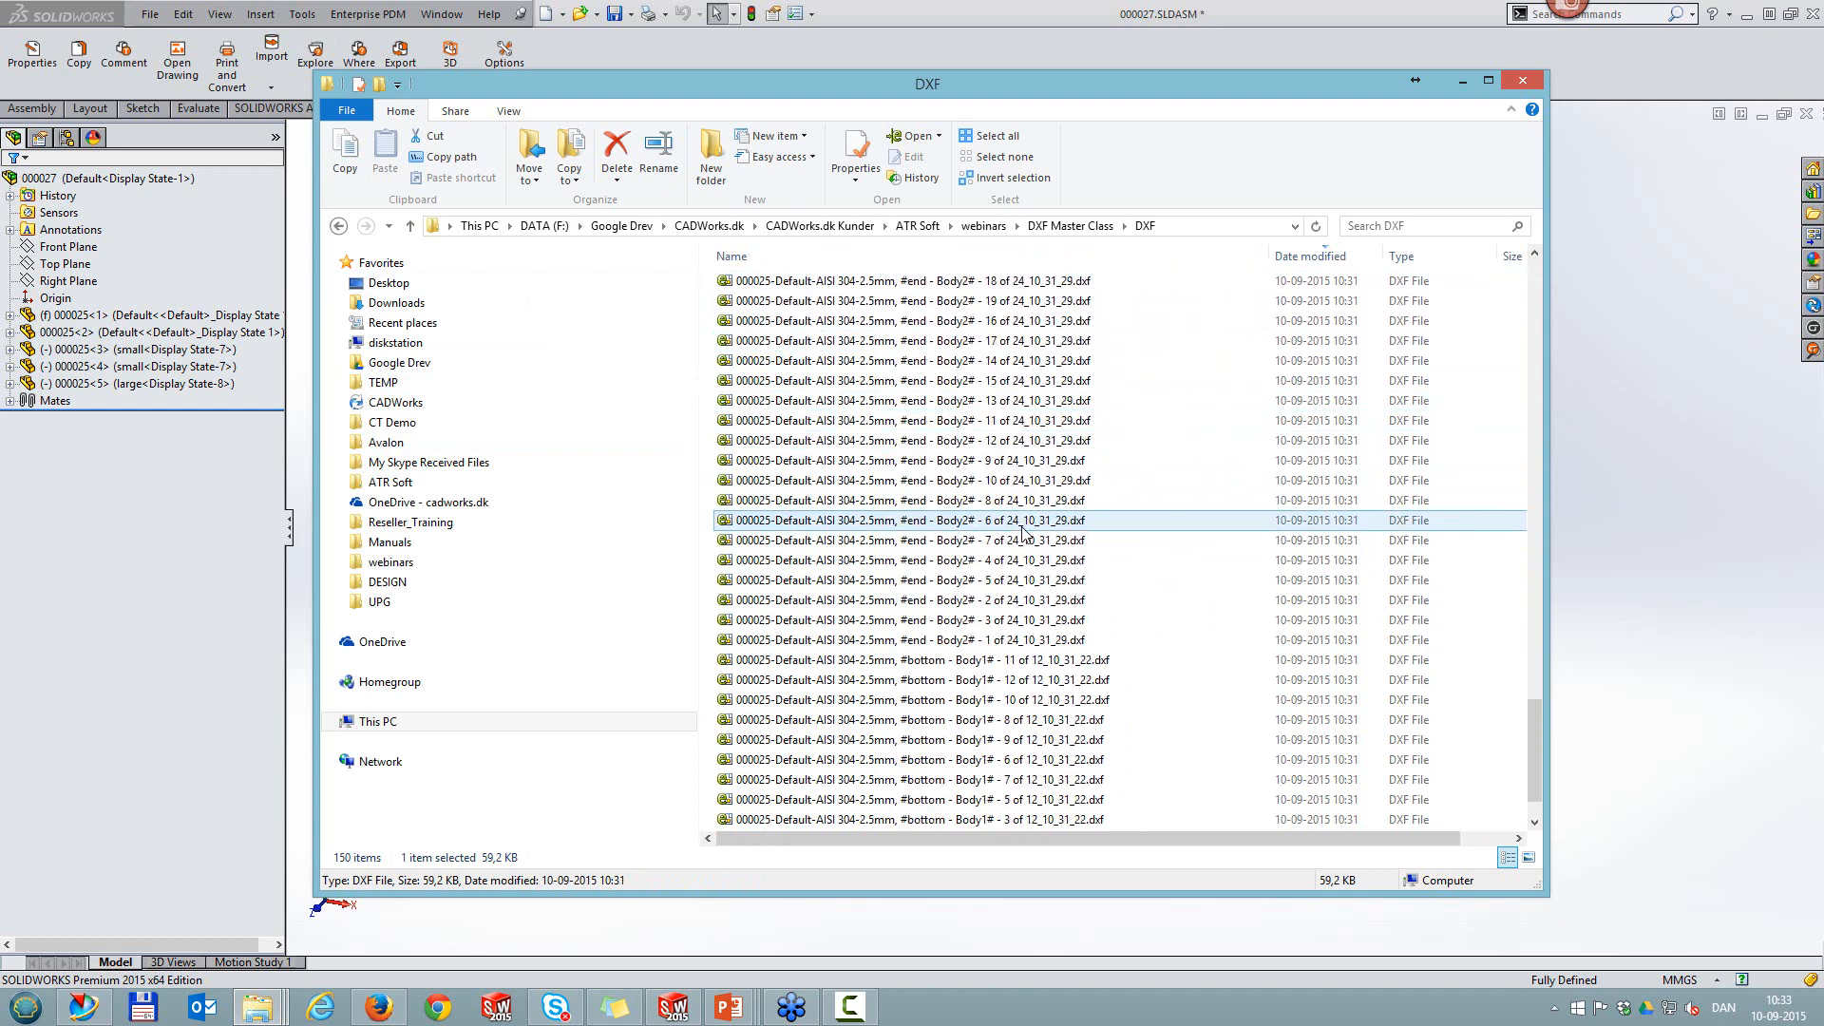
left_click(1516, 83)
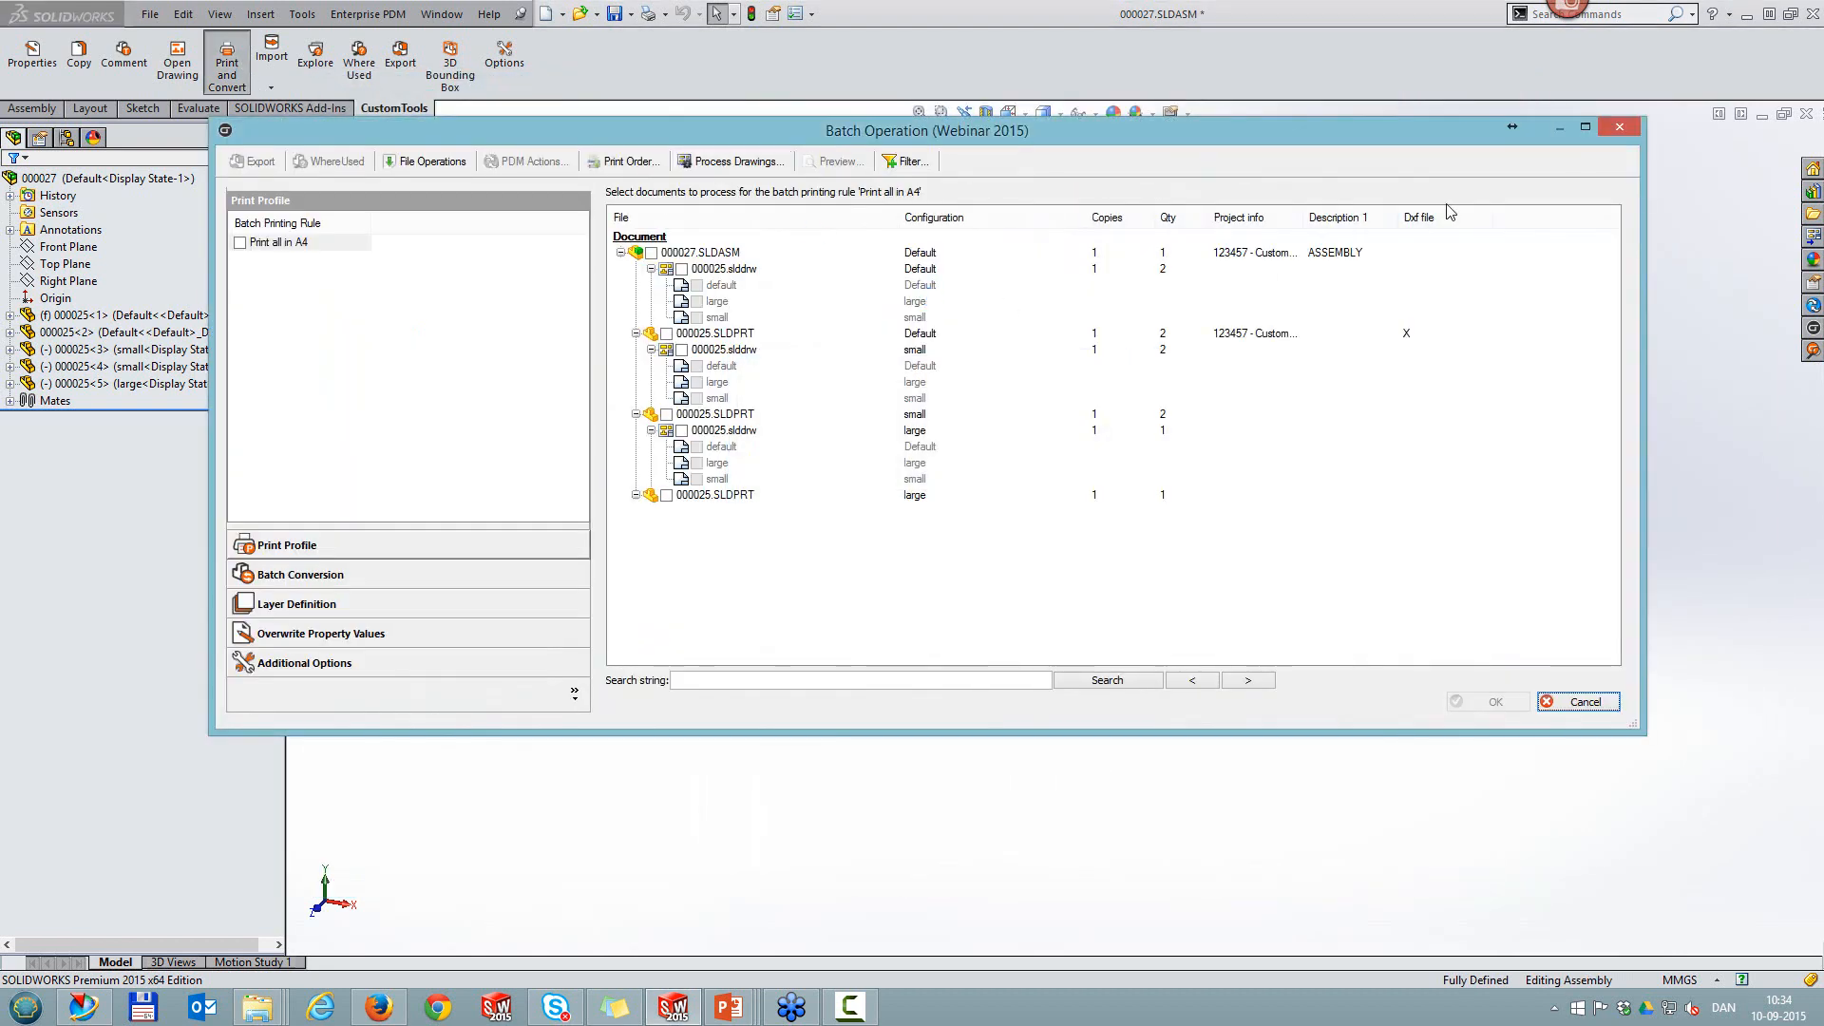
Step: Cancel the batch operation and close all open documents without saving
left_click(1619, 124)
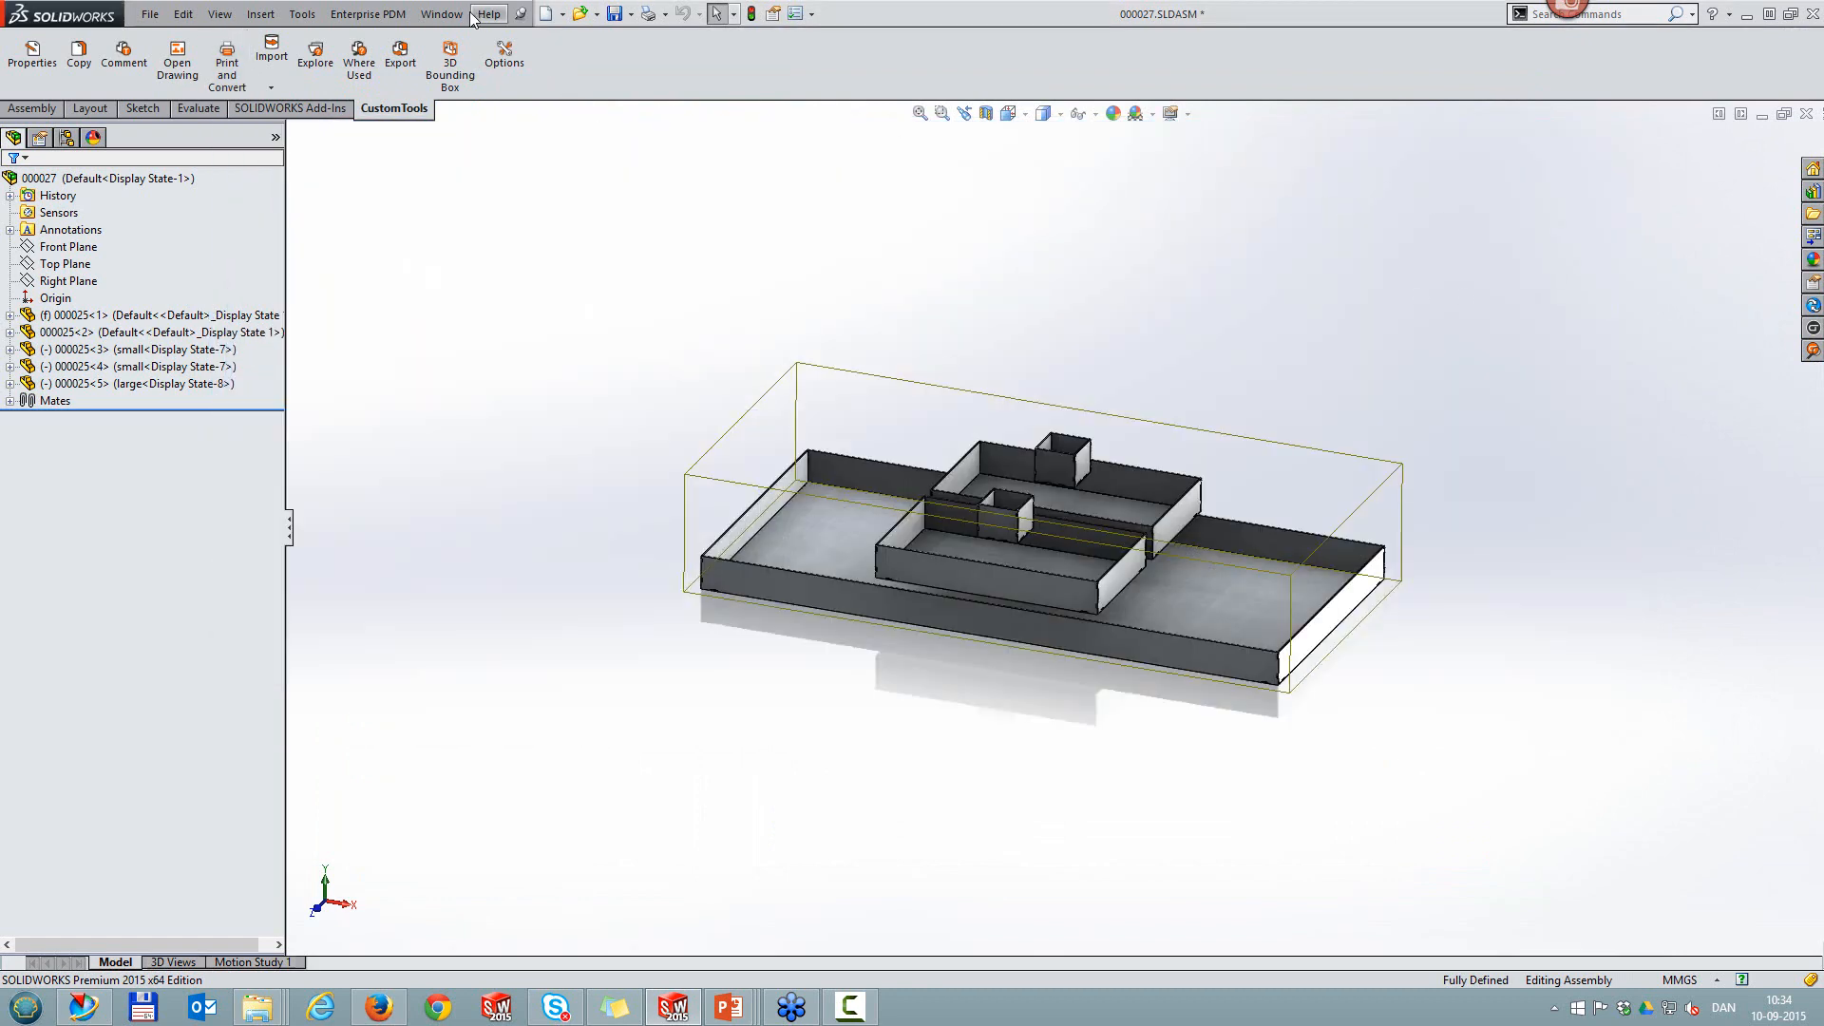
left_click(442, 13)
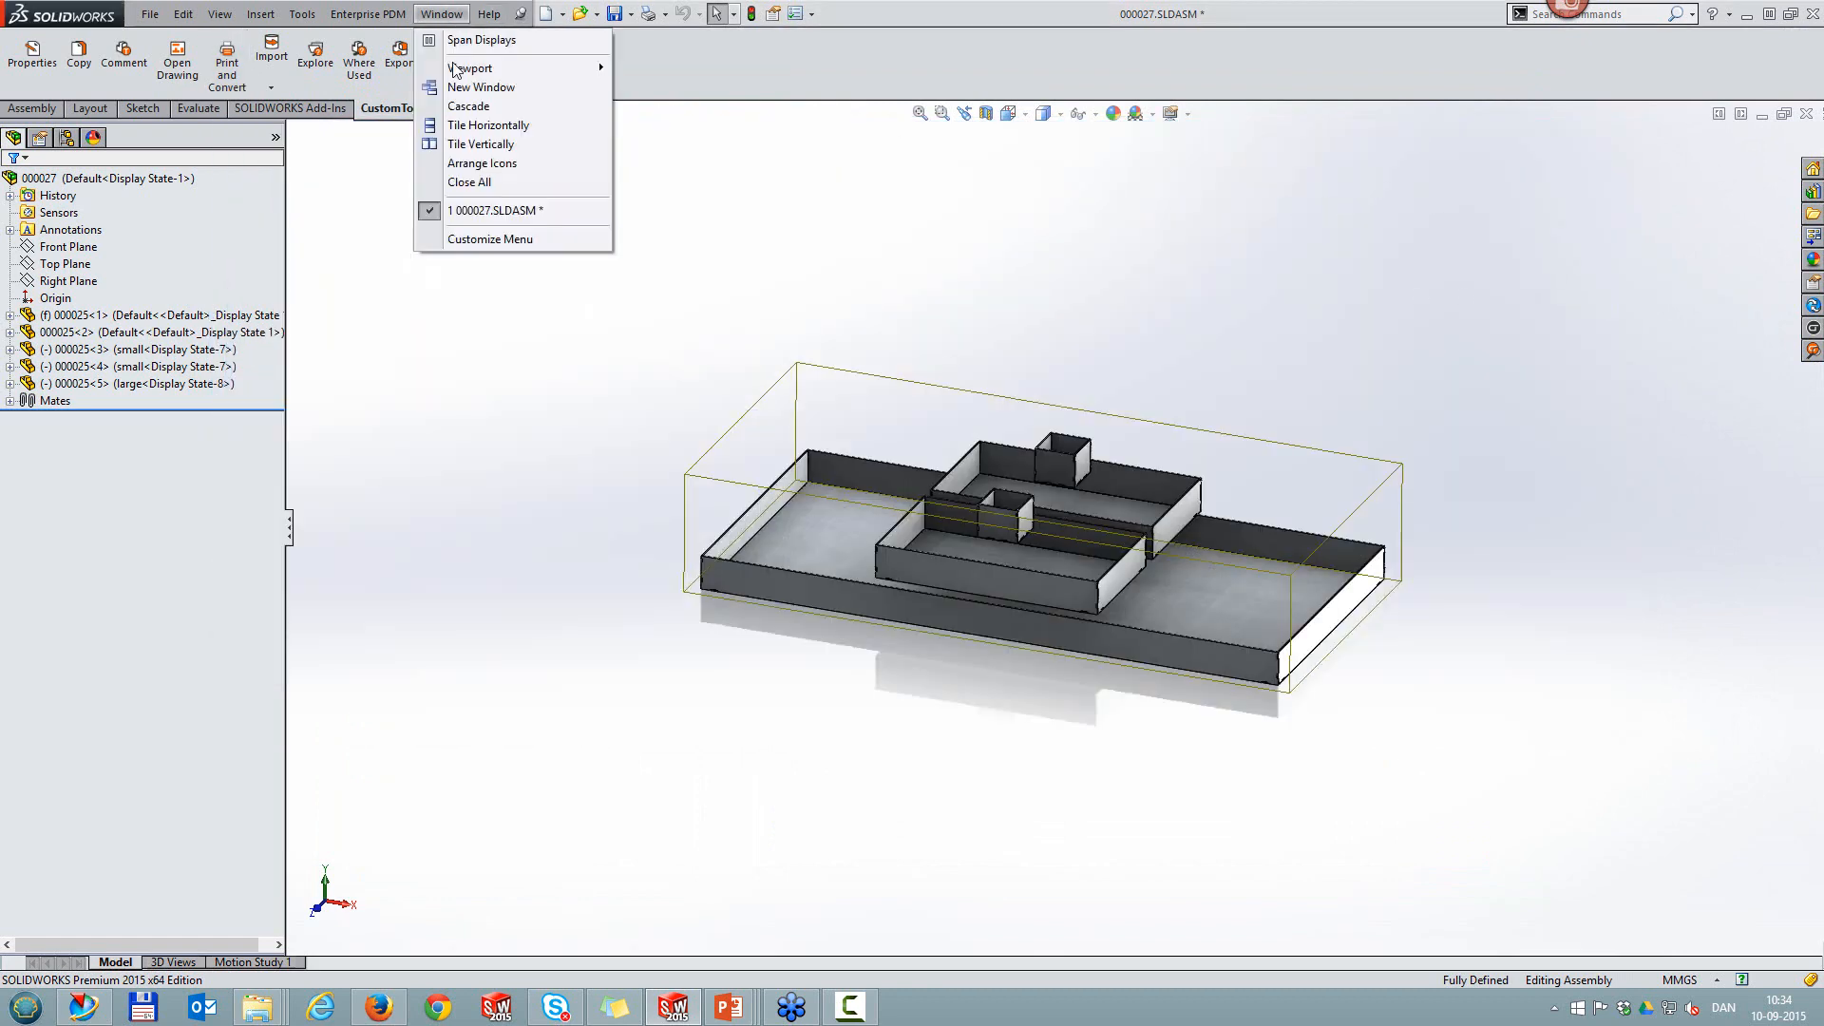
left_click(469, 181)
left_click(800, 567)
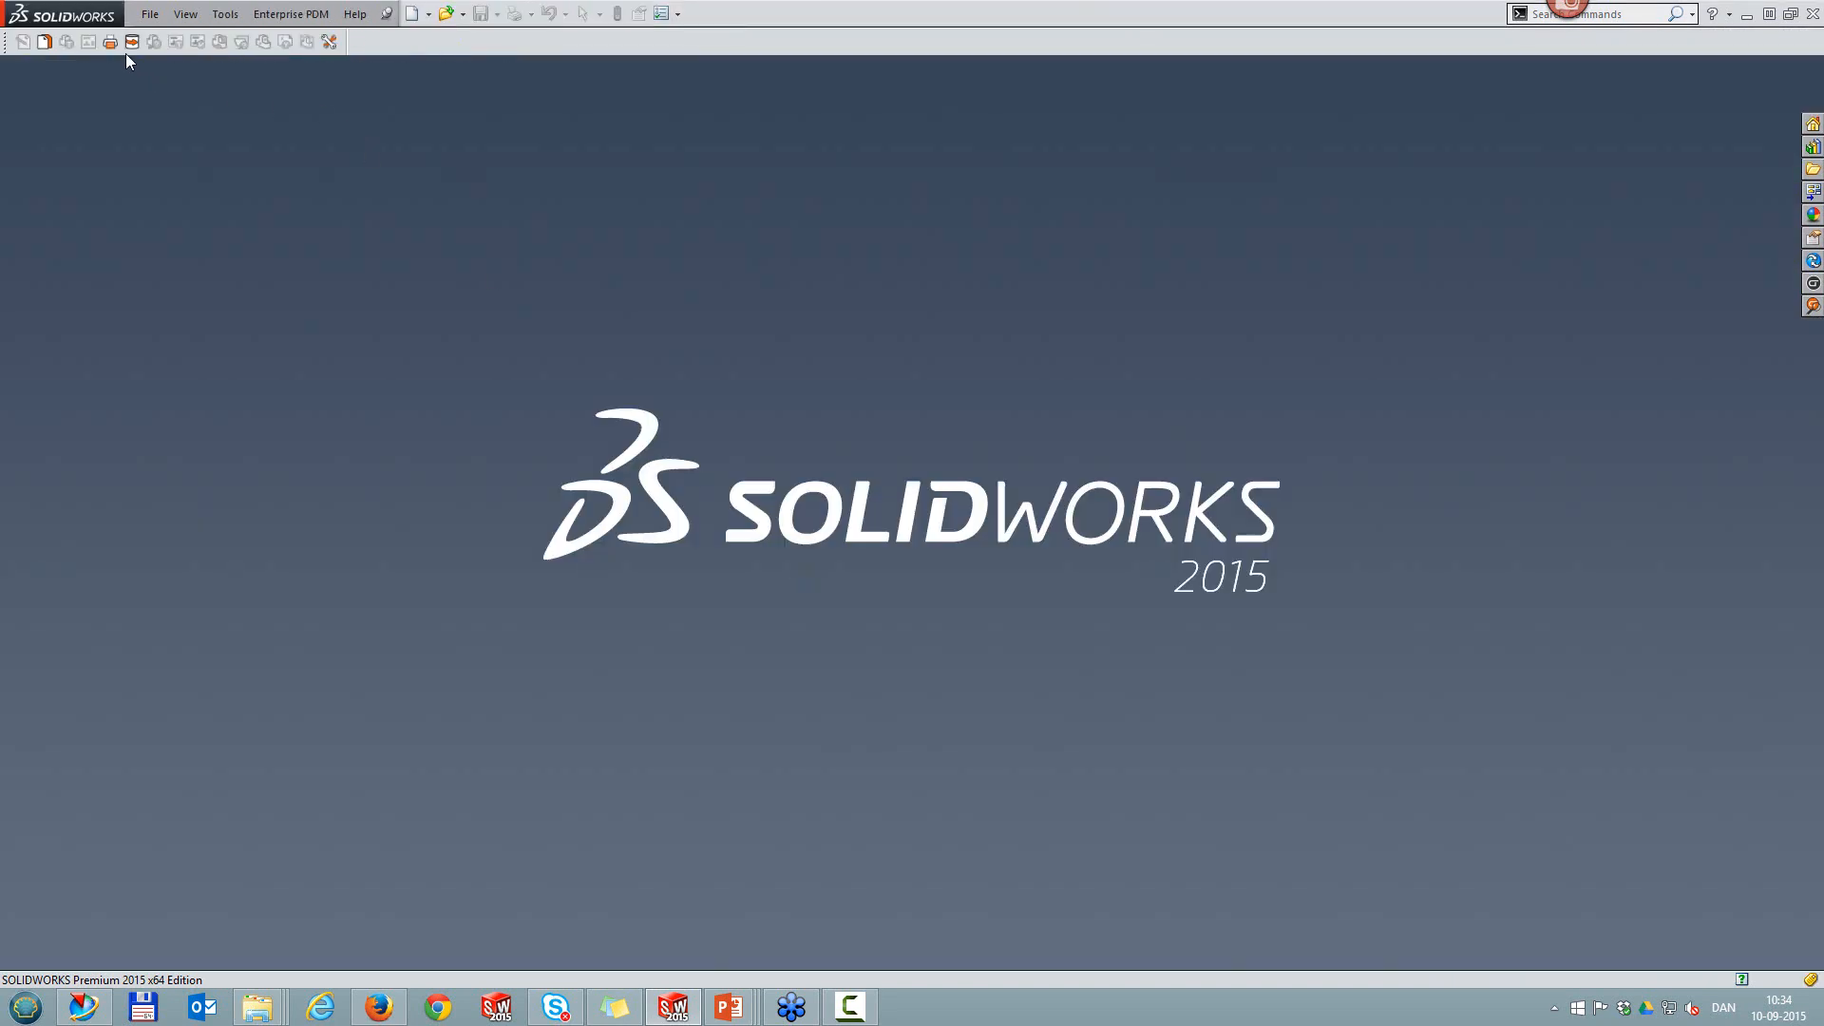
Step: Start a batch operation without open documents and add all 29 SOLIDWORKS files from the DXF Master Class folder
left_click(110, 41)
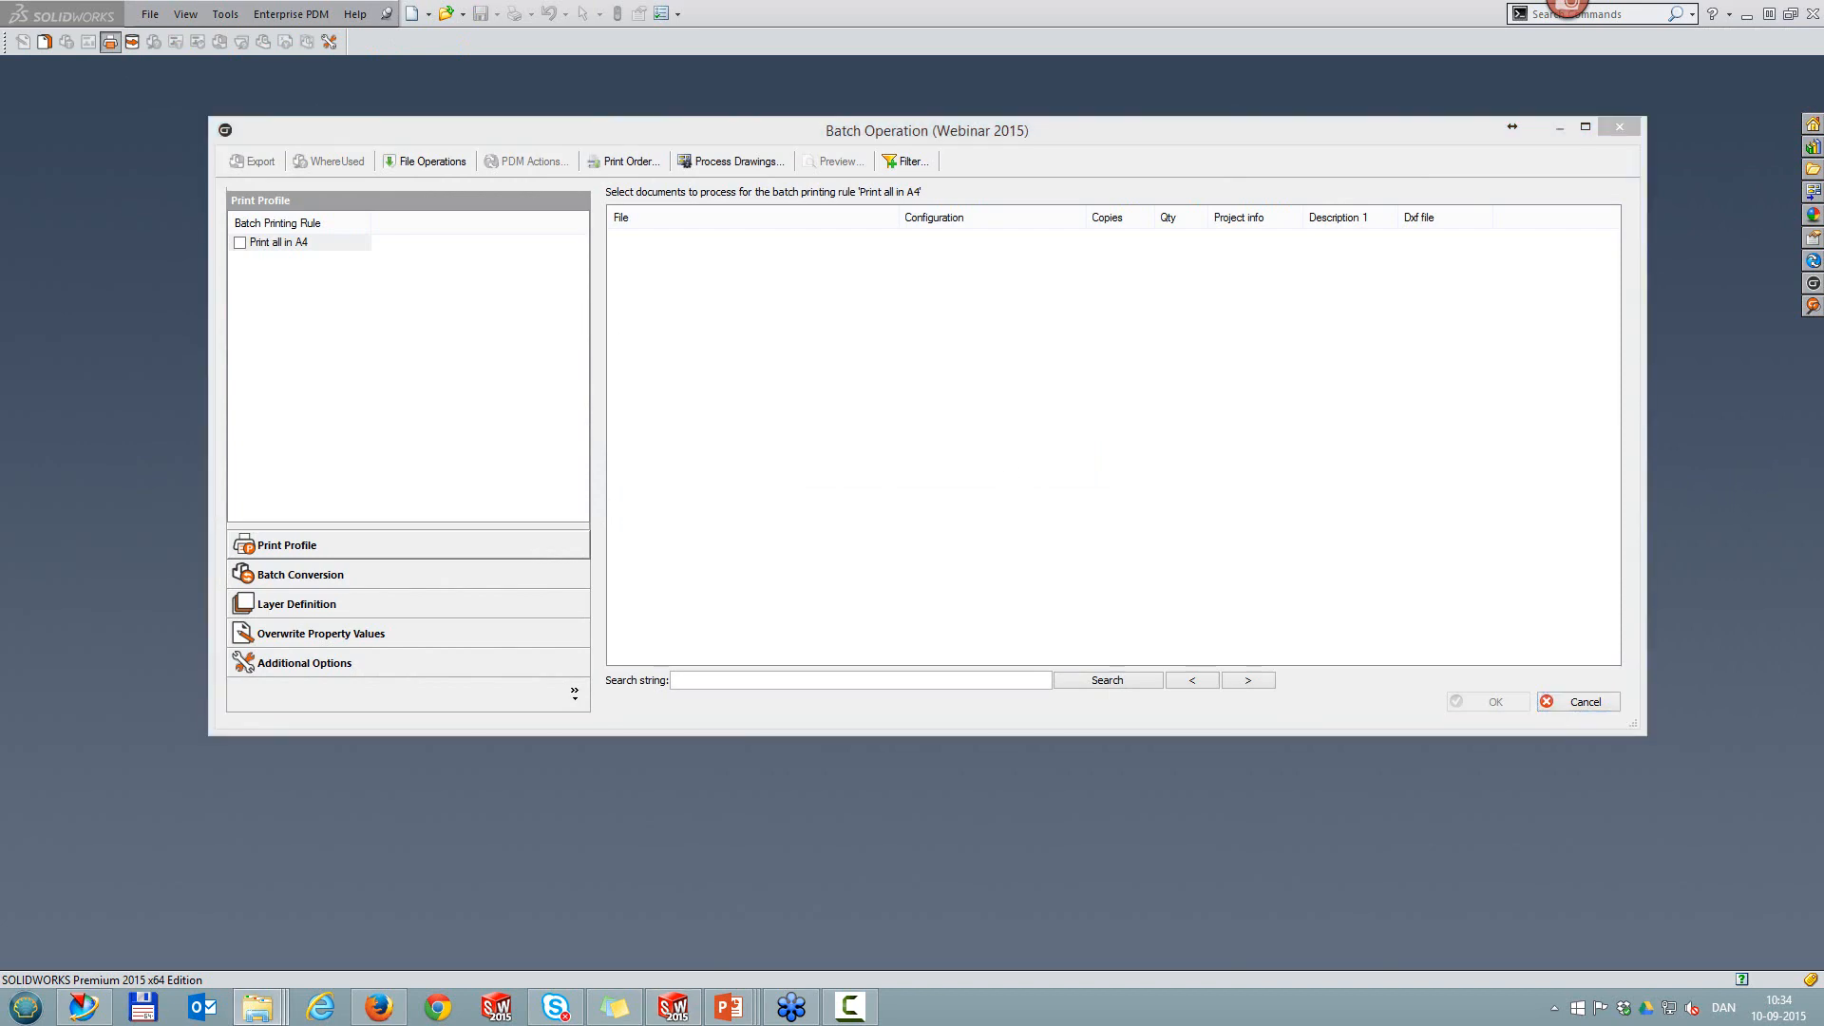
left_click_drag(1823, 180, 936, 84)
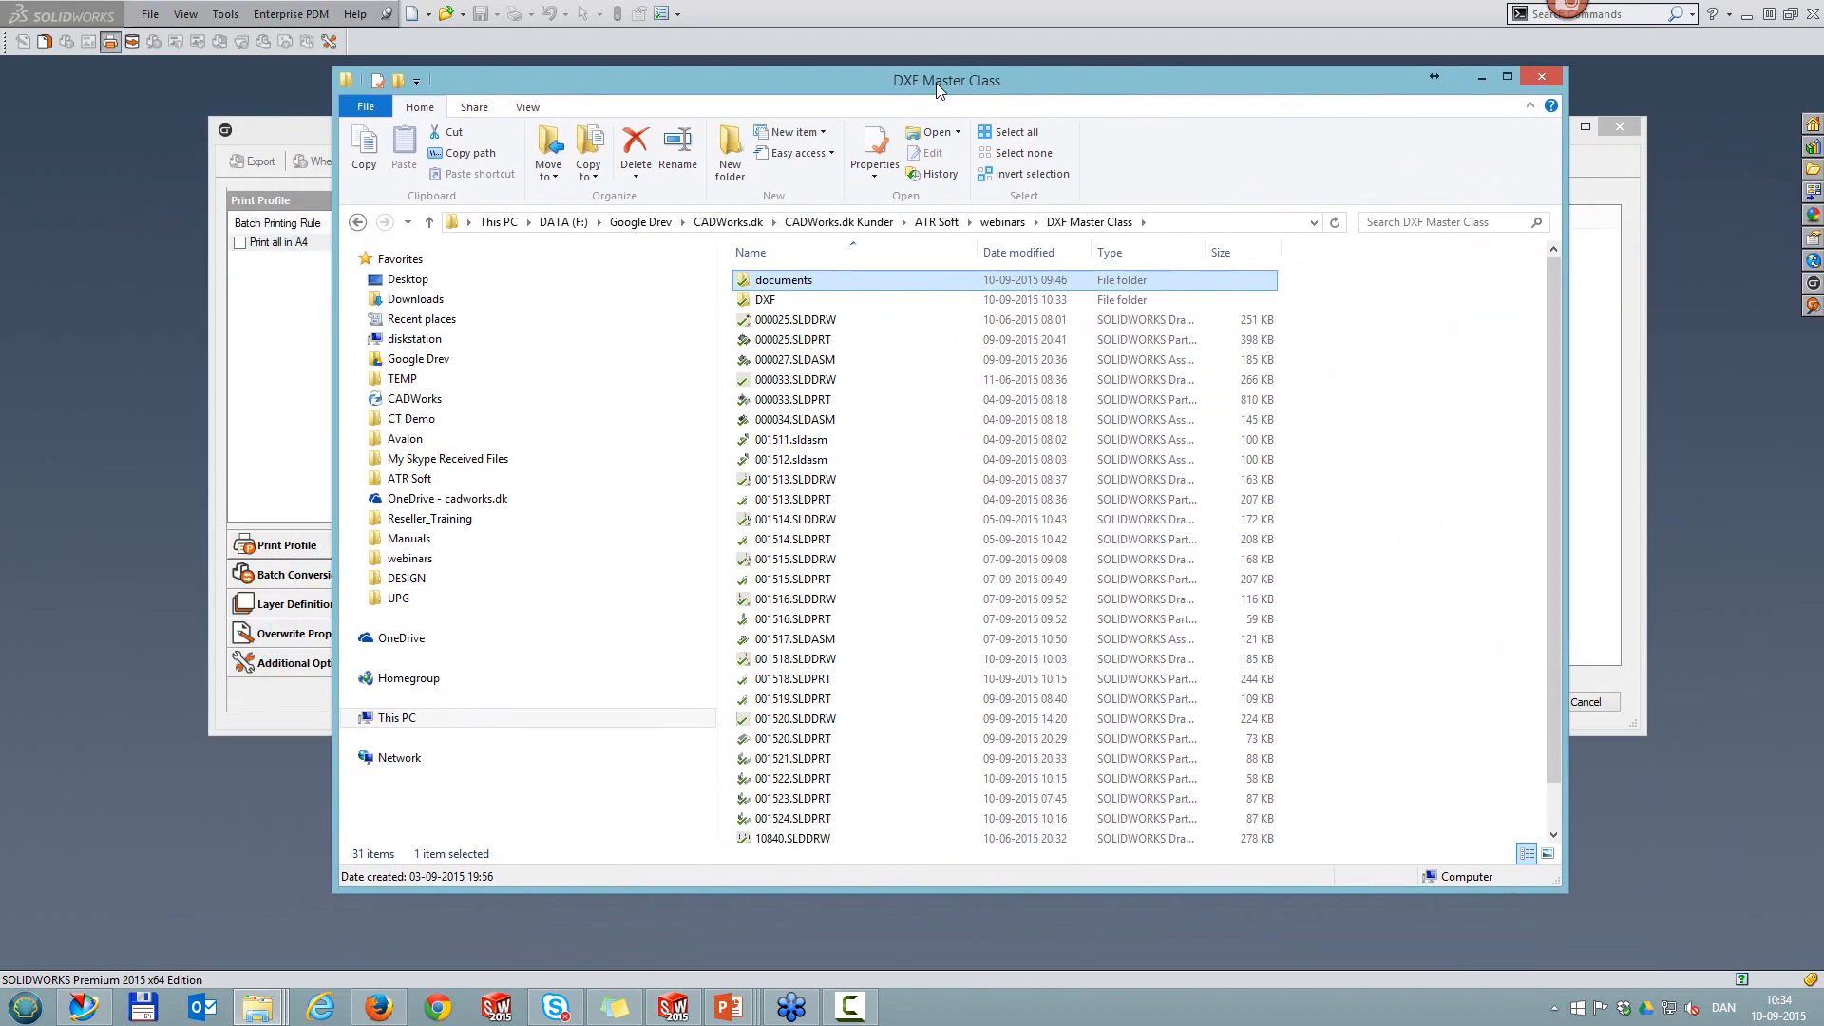
left_click(794, 320)
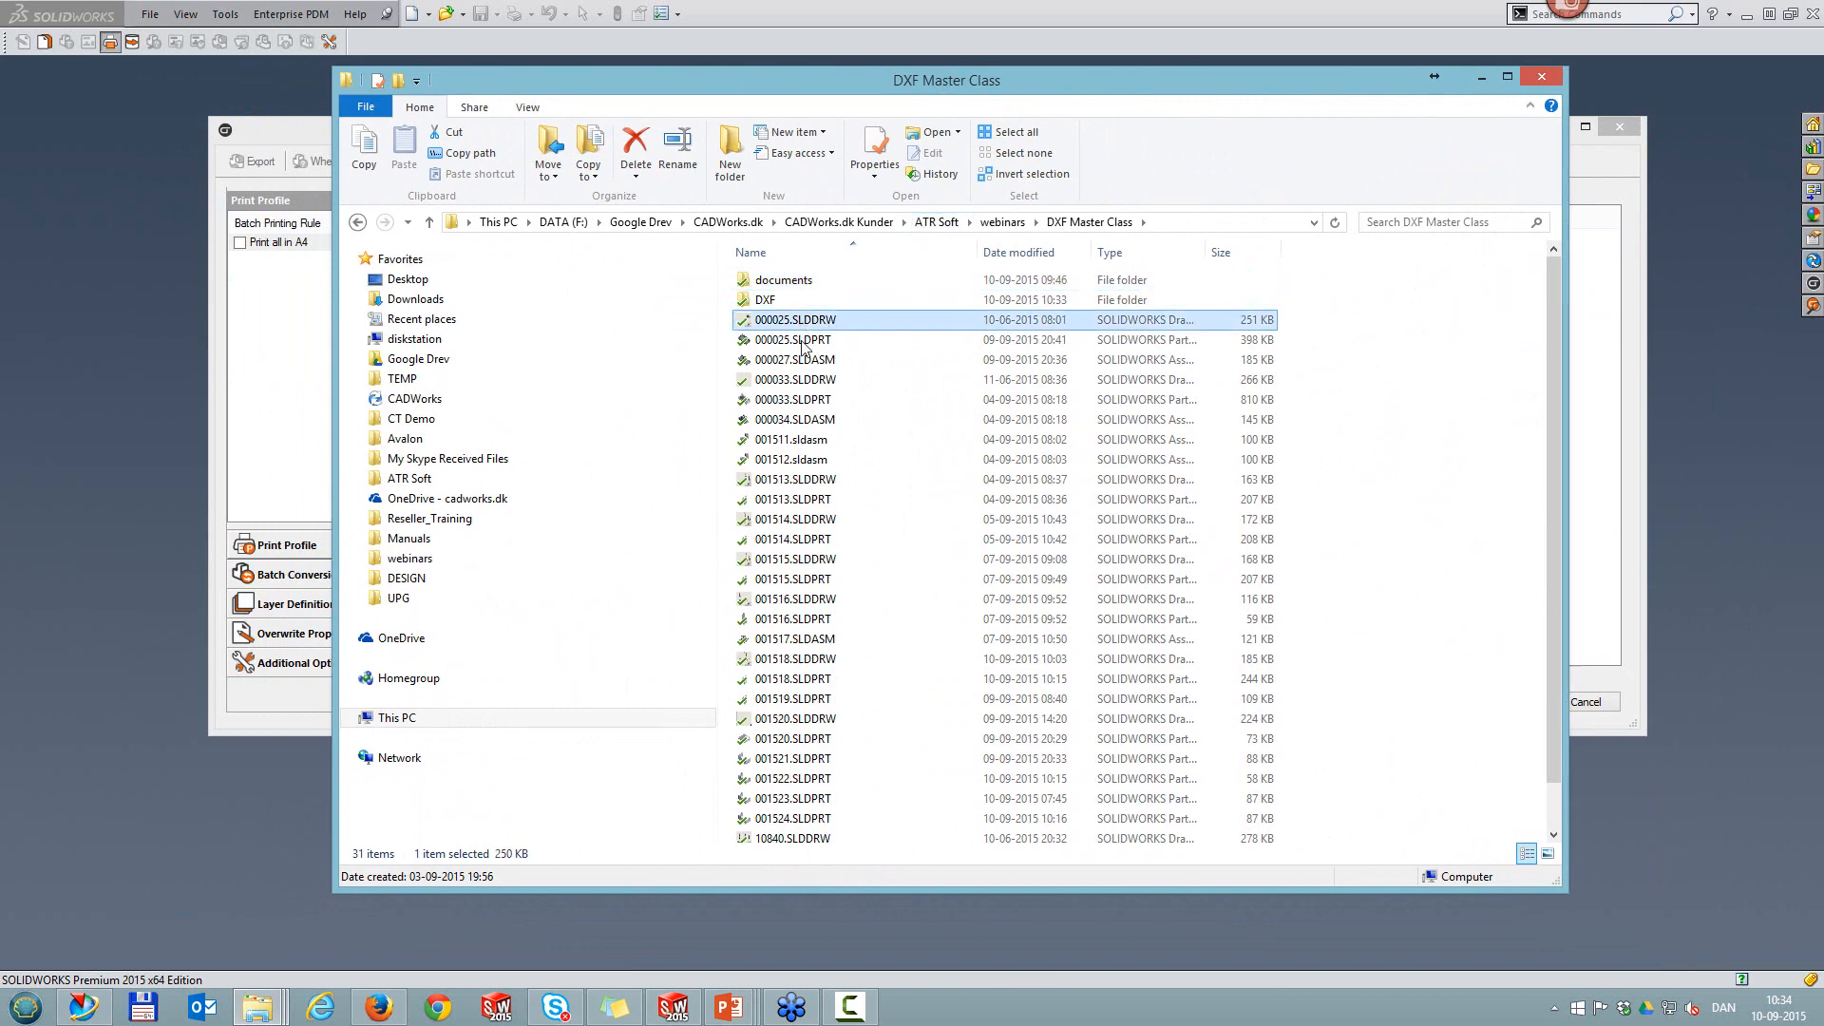
scroll(838, 537, "down", 1)
left_click(819, 832, "shift")
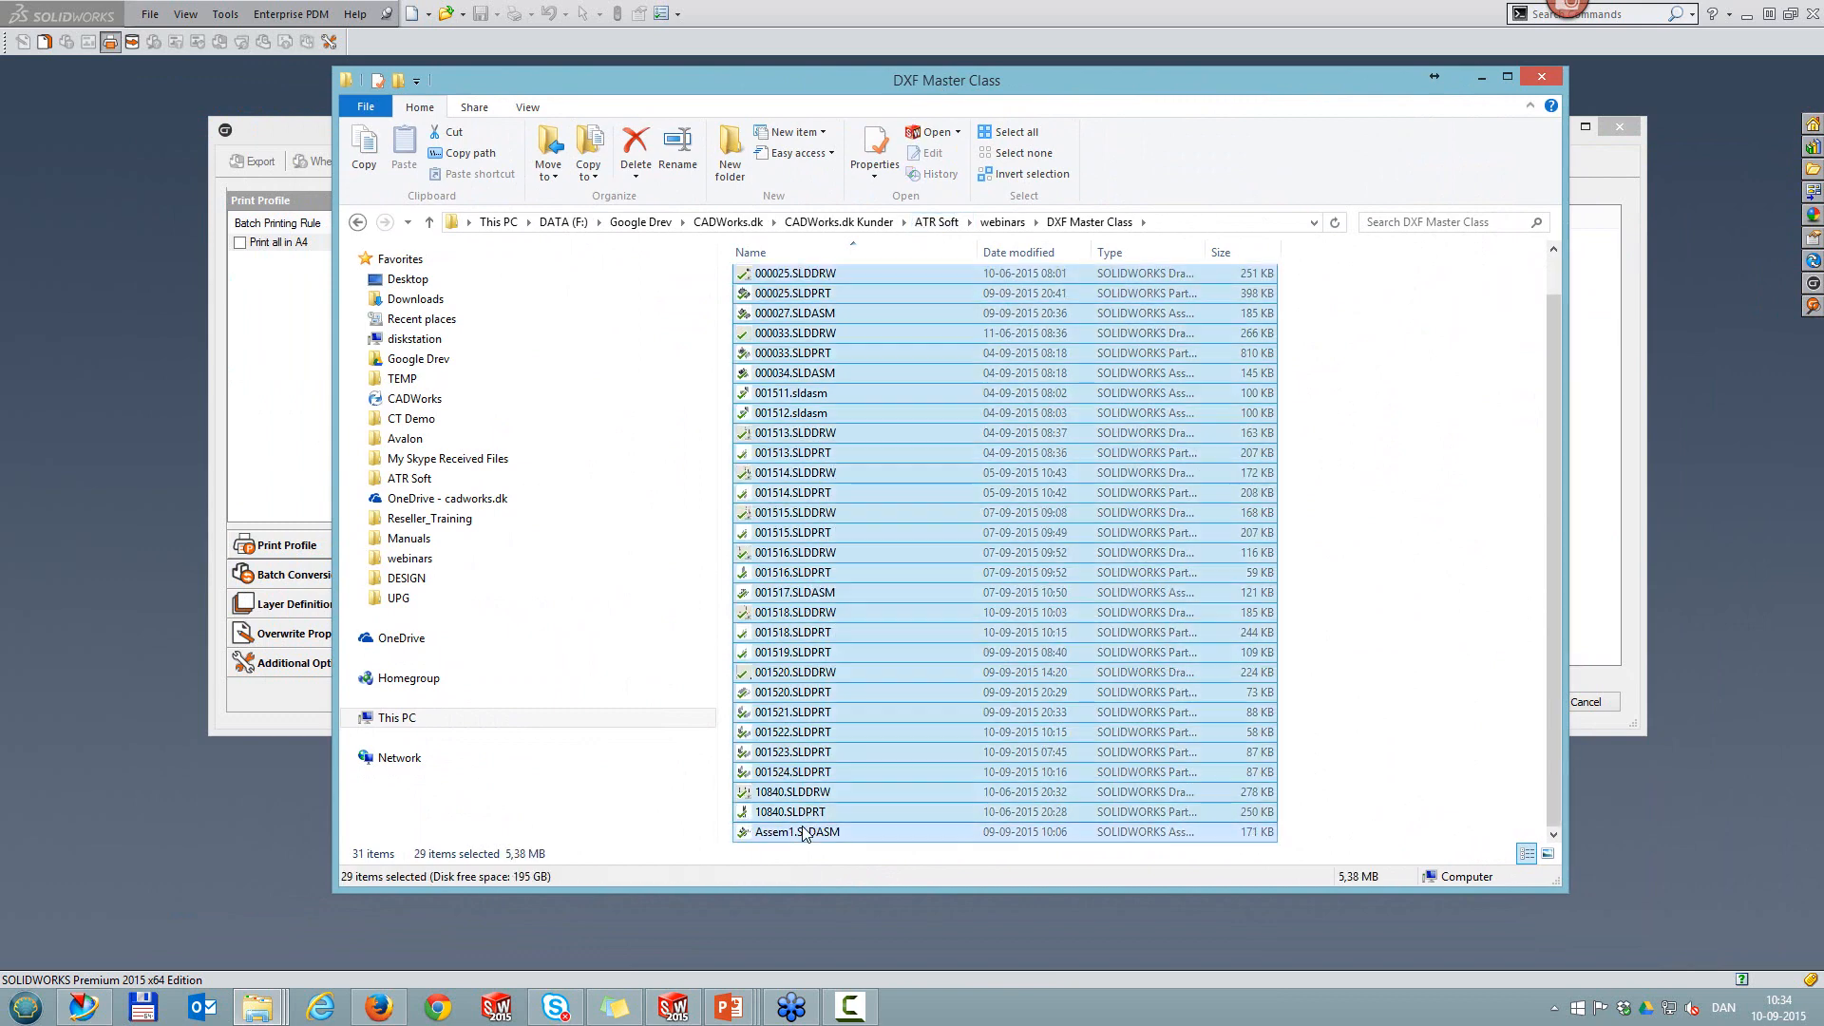
left_click_drag(910, 89, 1240, 378)
left_click_drag(1071, 627, 807, 332)
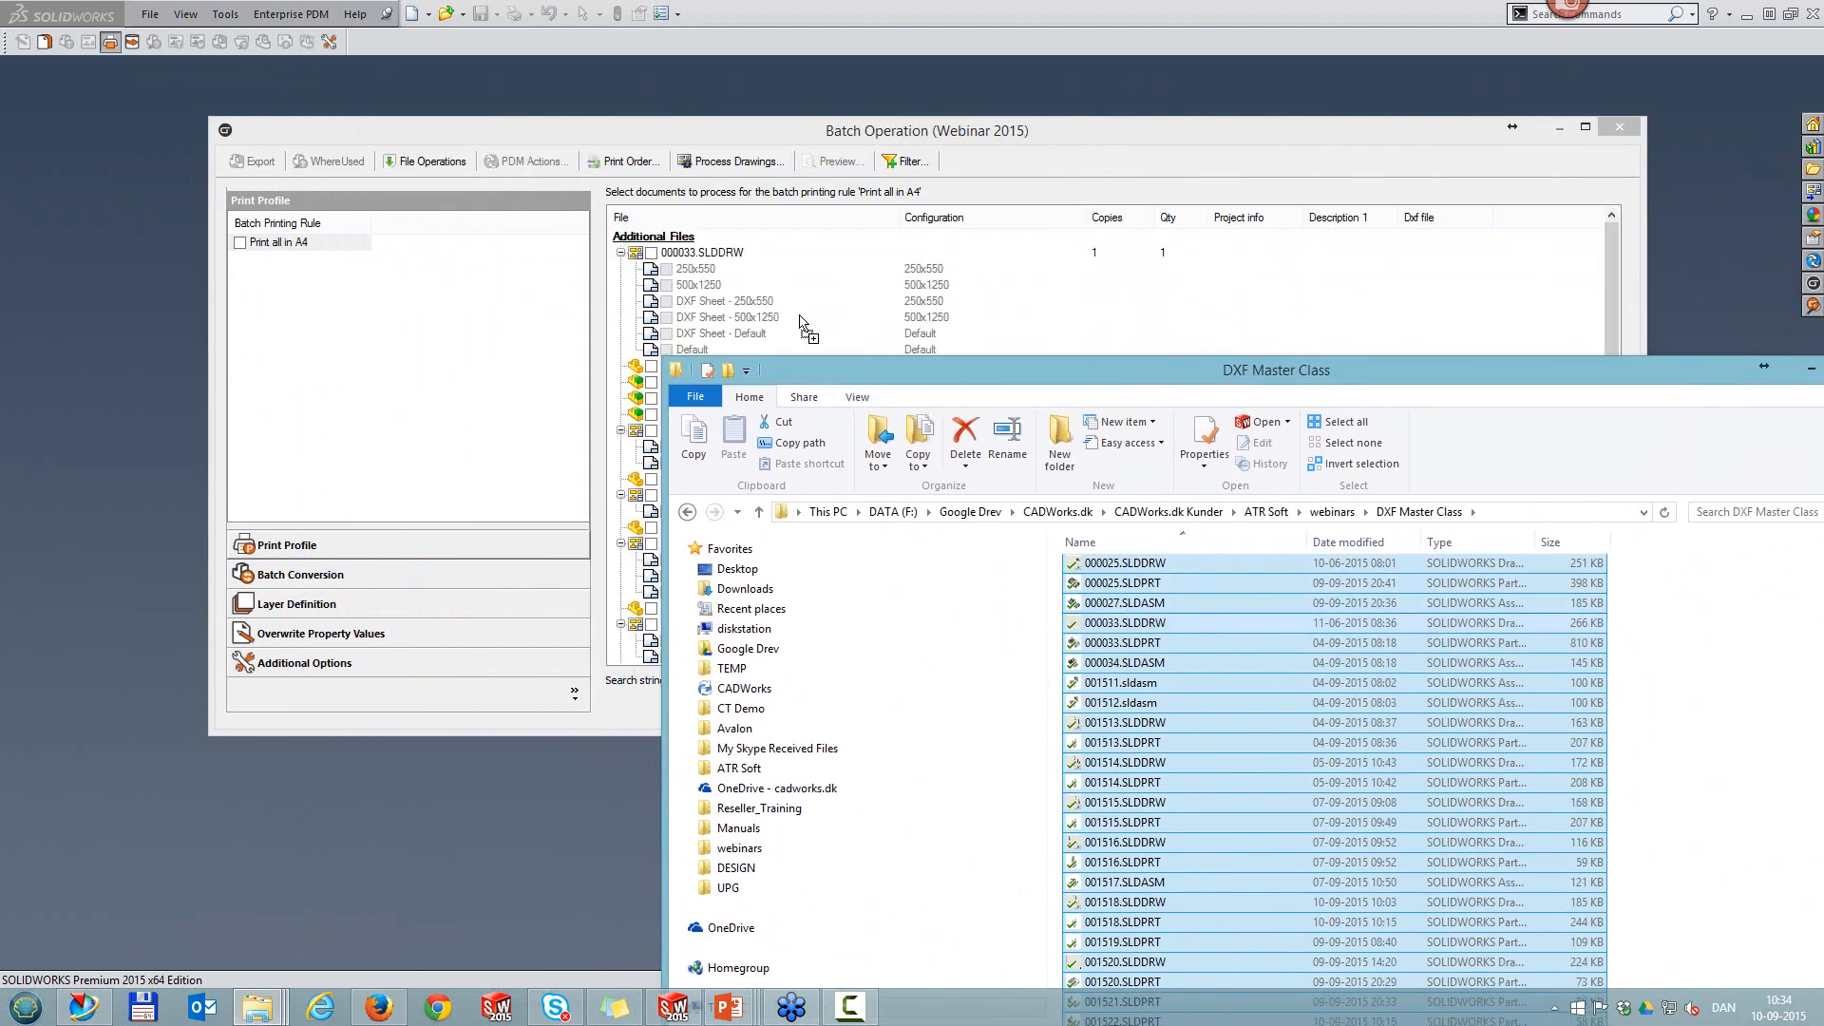
Step: Add Creating DXF from Drawing or from part.docx from the documents subfolder to the batch operation's file list
left_click_drag(825, 382, 774, 170)
left_click(1088, 393)
scroll(1091, 412, "up", 1)
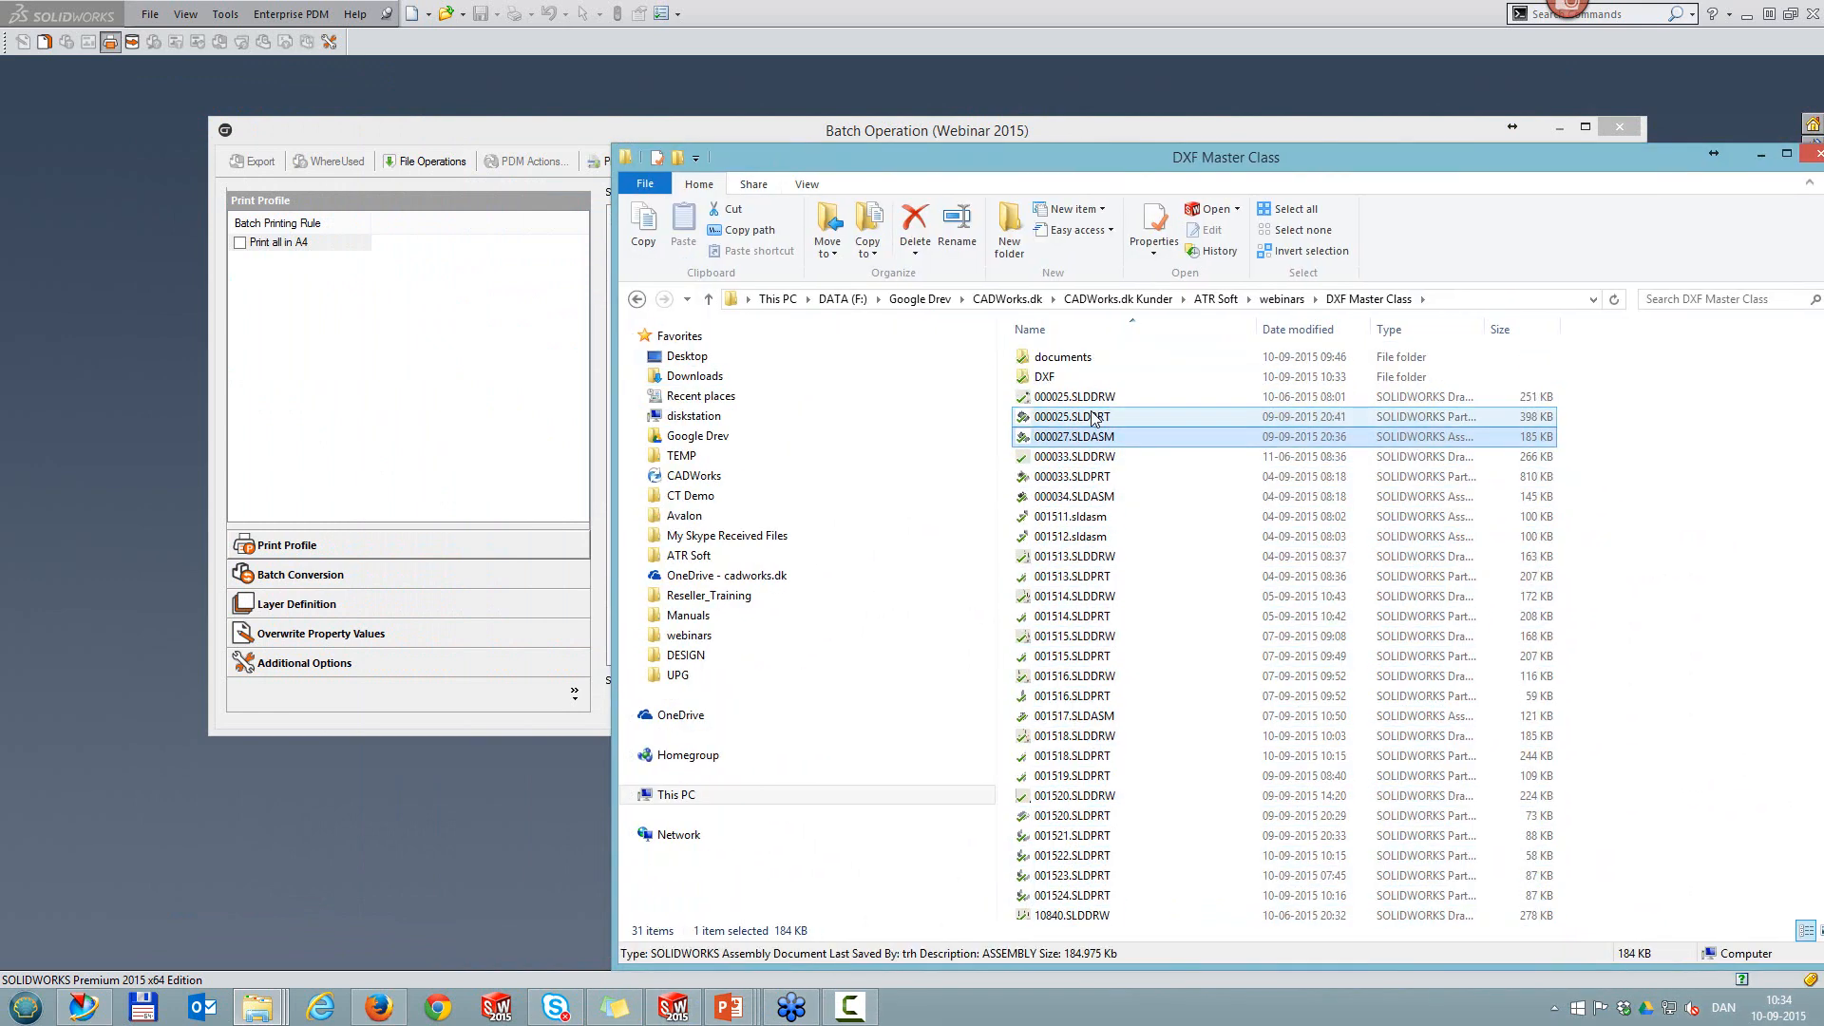
double_click(1067, 361)
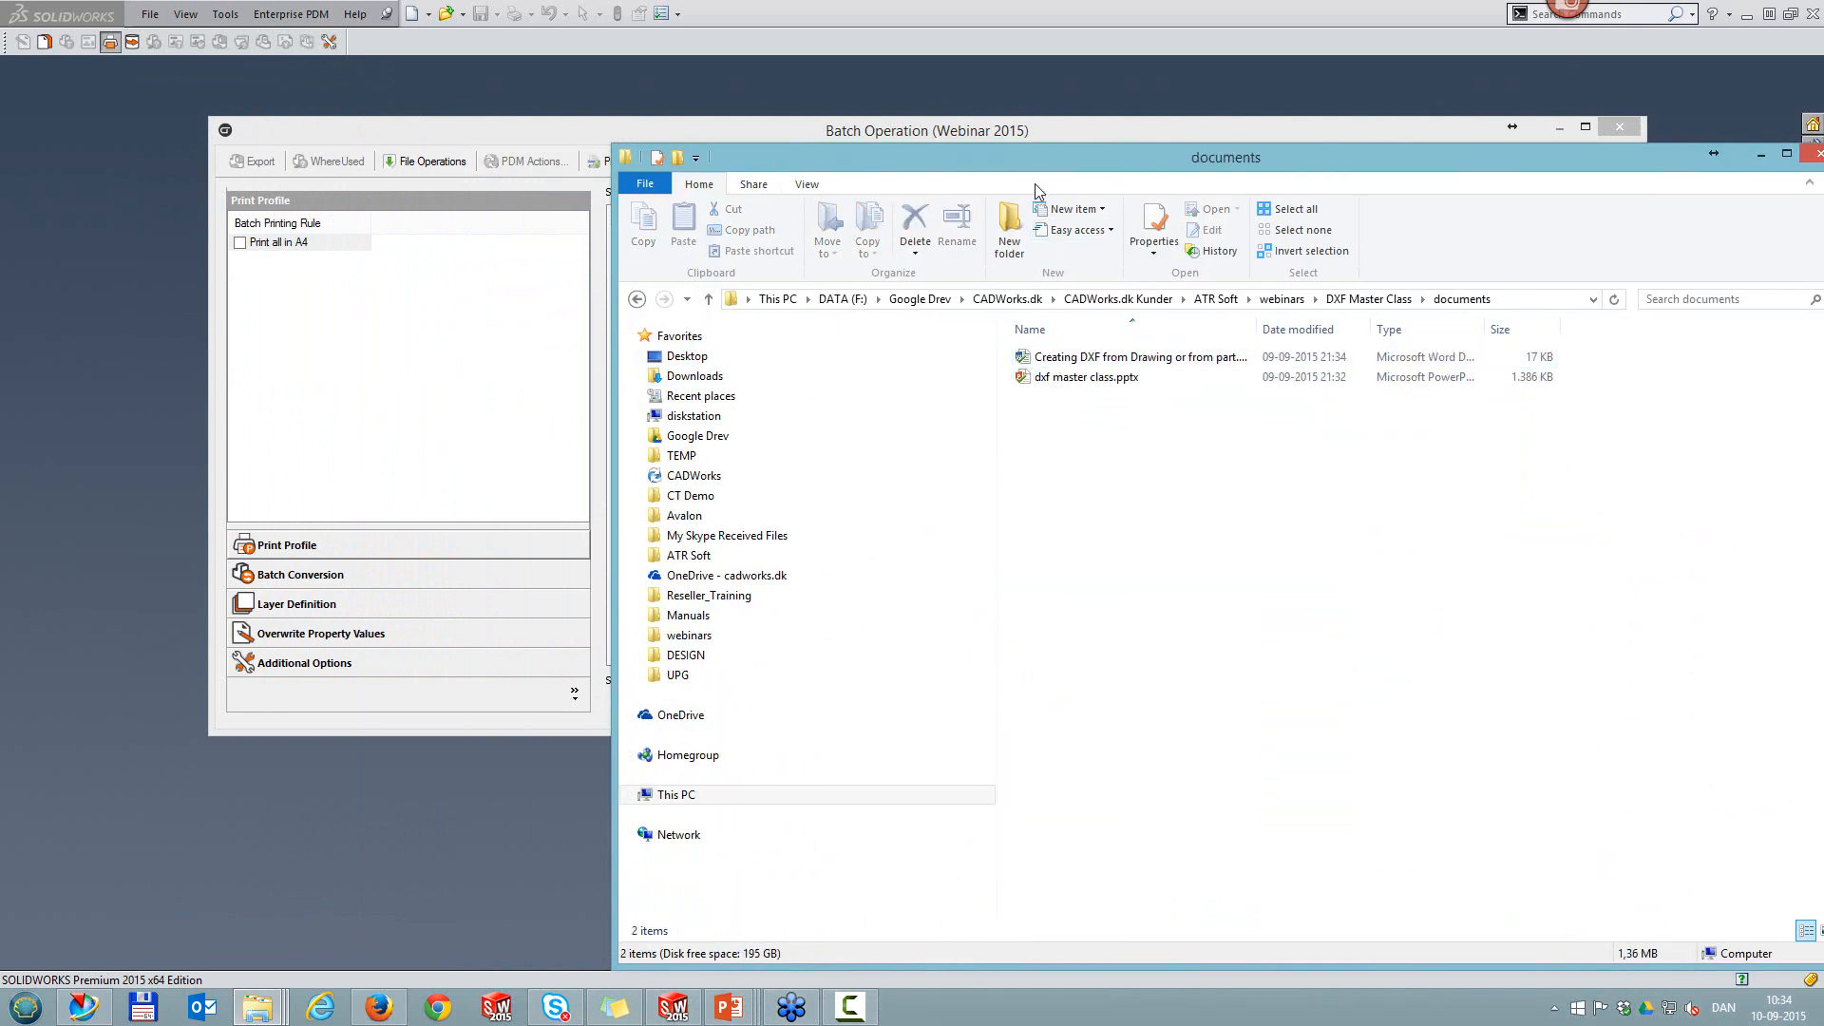
left_click_drag(1038, 163, 1155, 419)
left_click(1149, 618)
left_click_drag(1147, 618, 1073, 377)
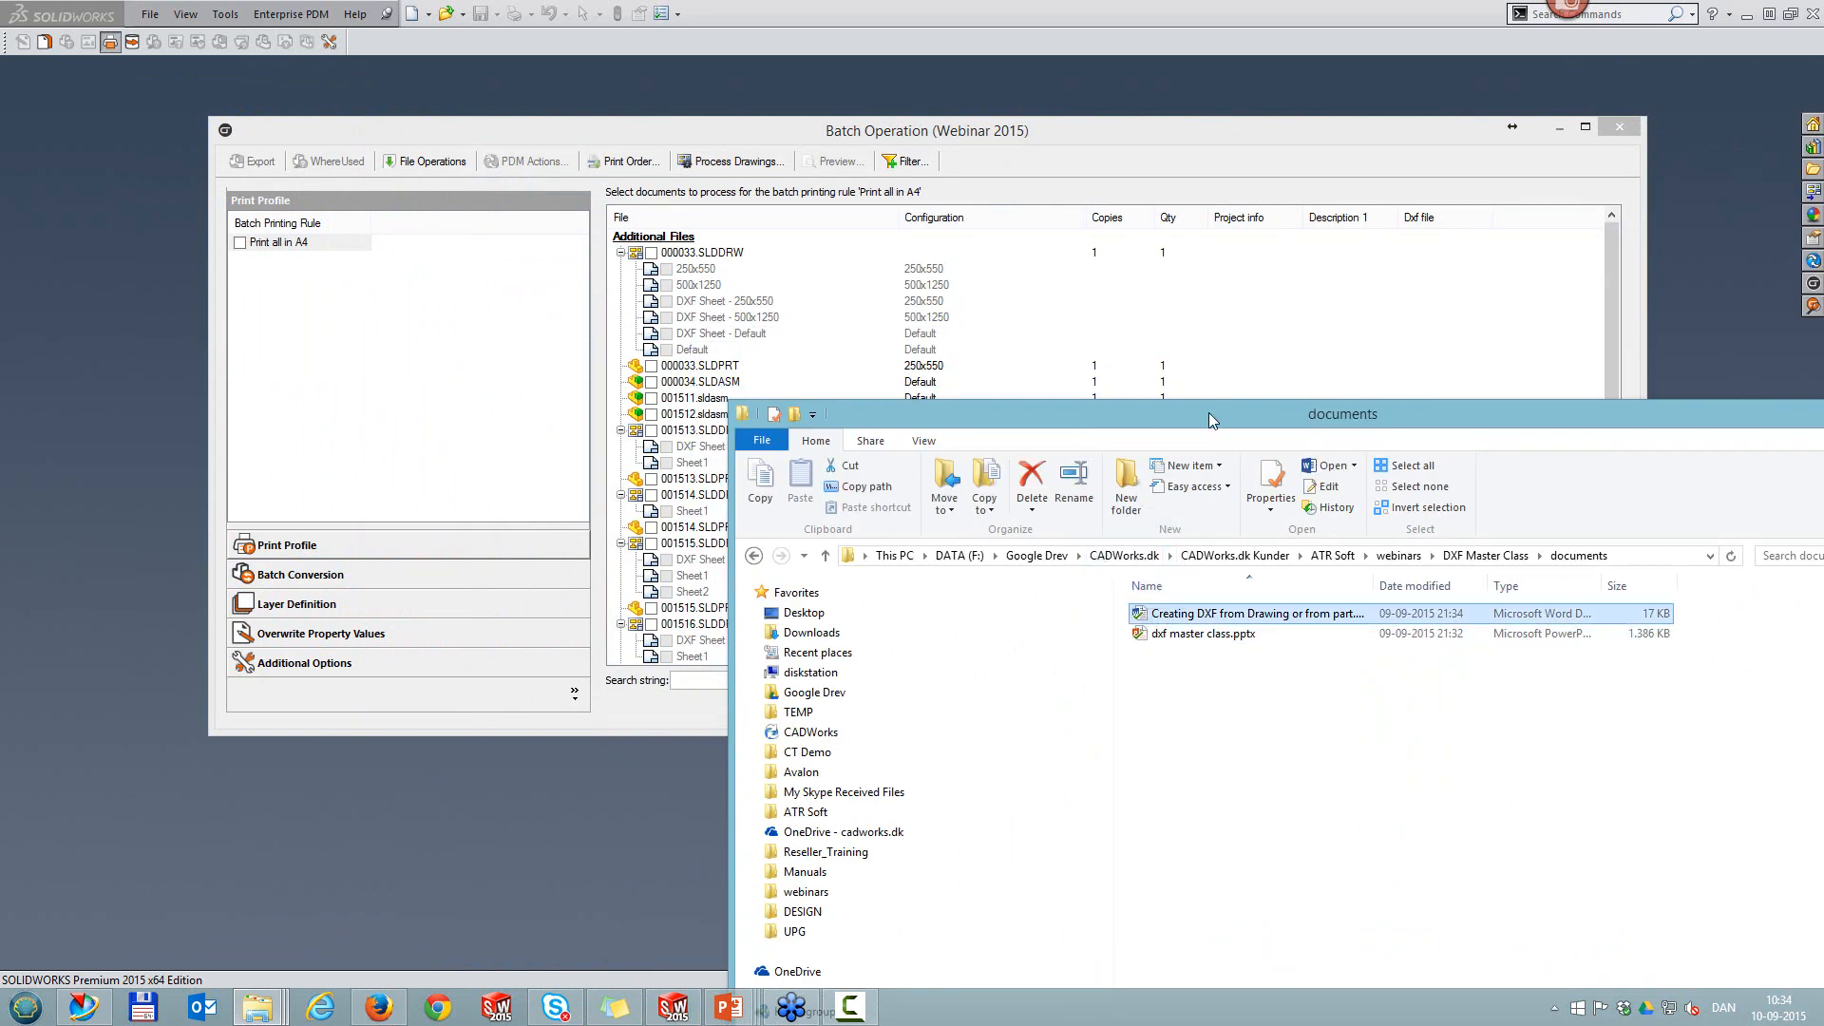
left_click(731, 138)
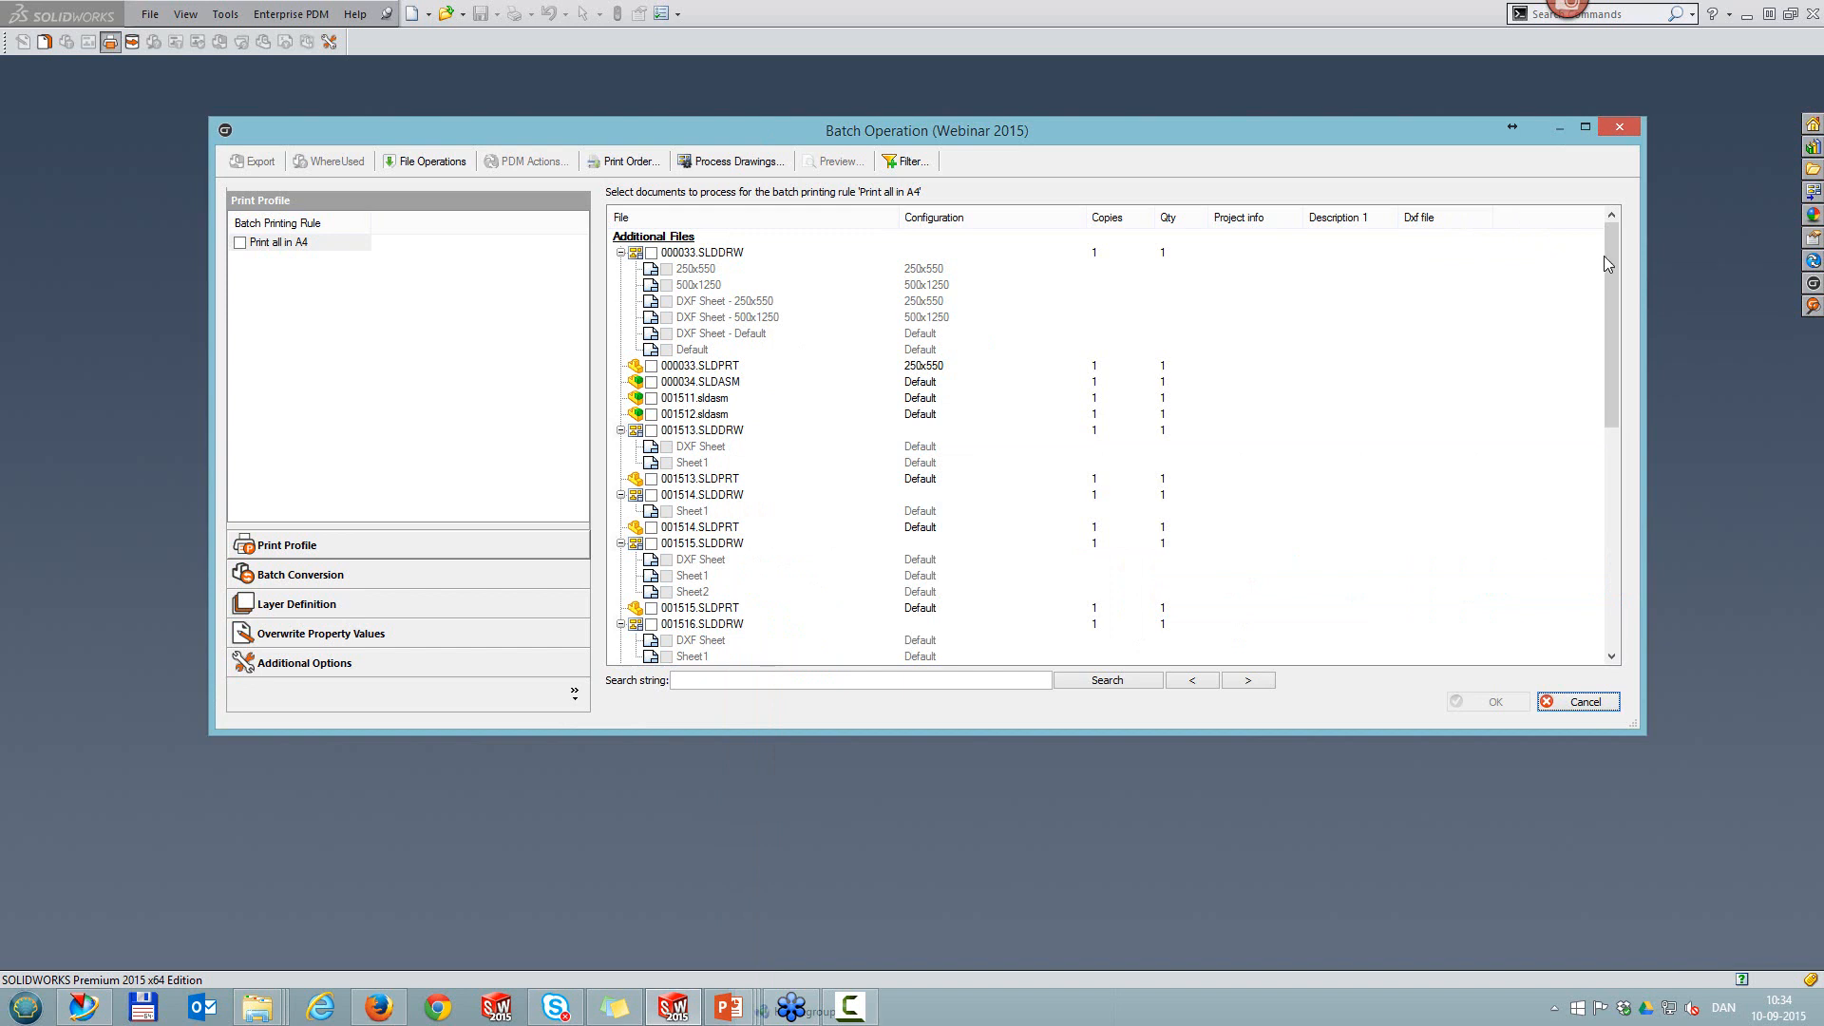
left_click_drag(1611, 266, 1612, 486)
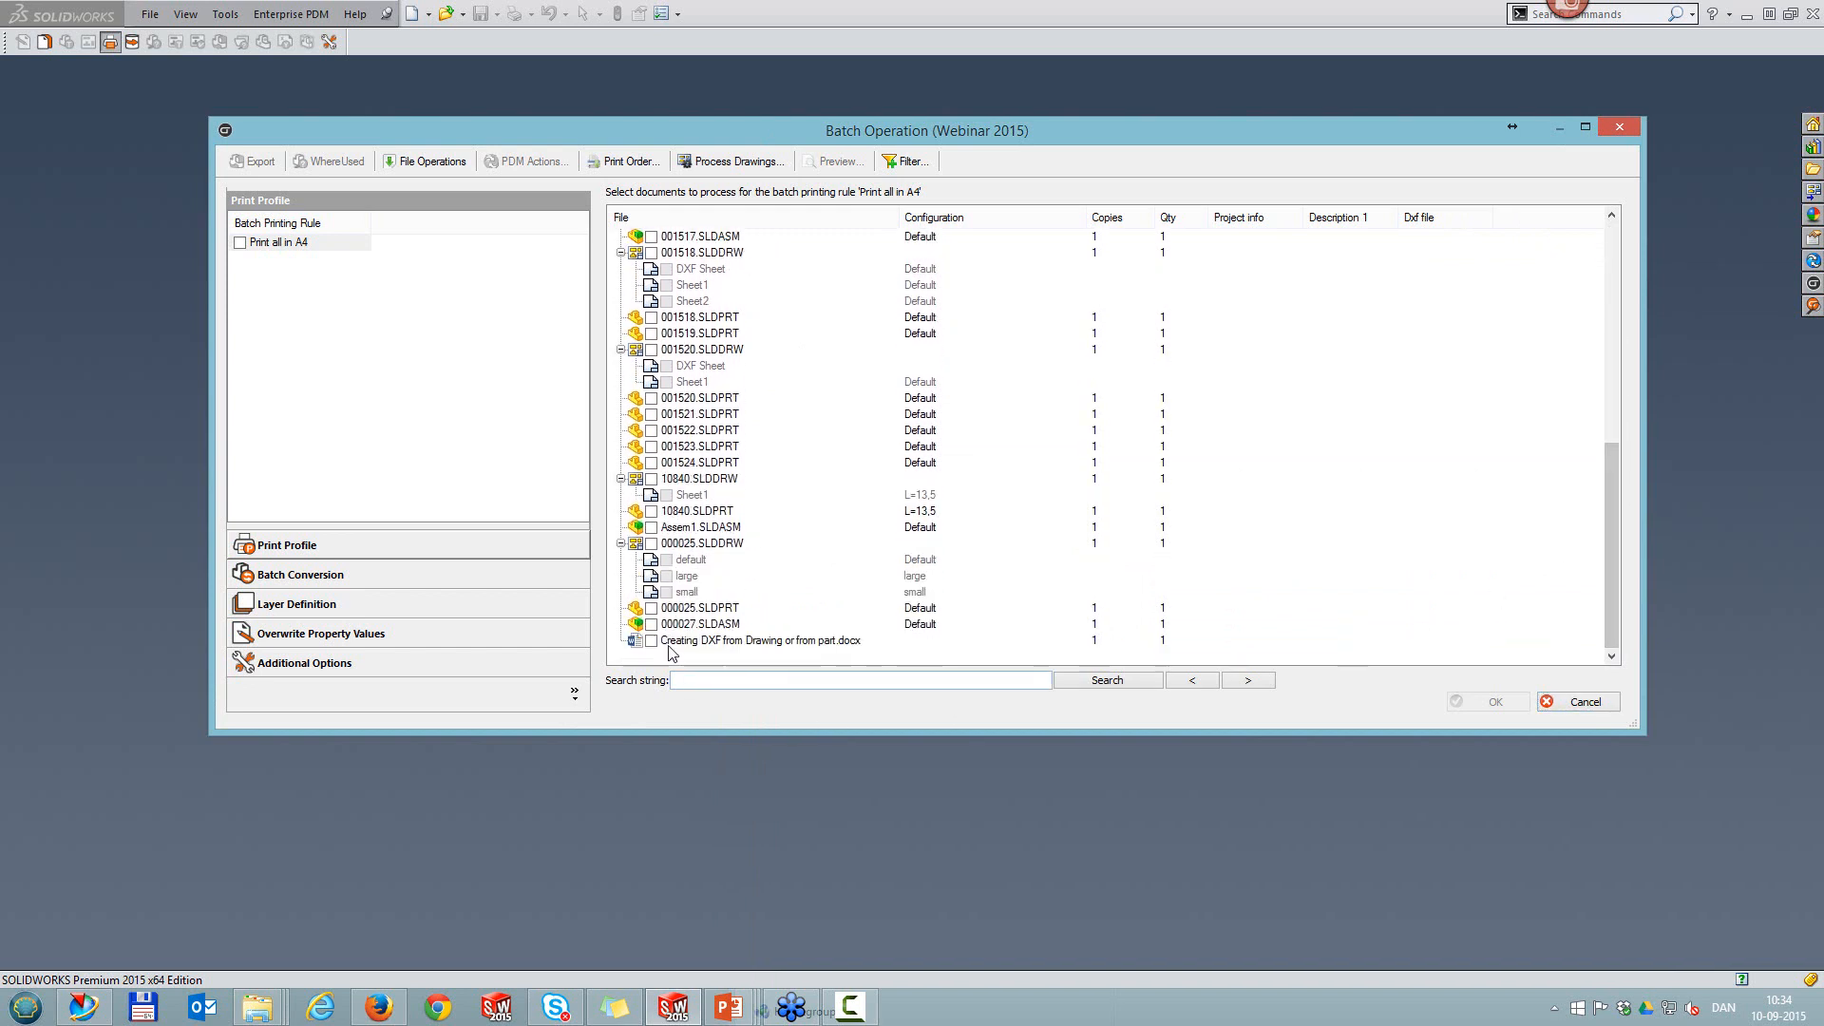
Step: Enable the Print all in A4 printing rule and include only the added Word document in it
left_click(238, 242)
left_click(239, 243)
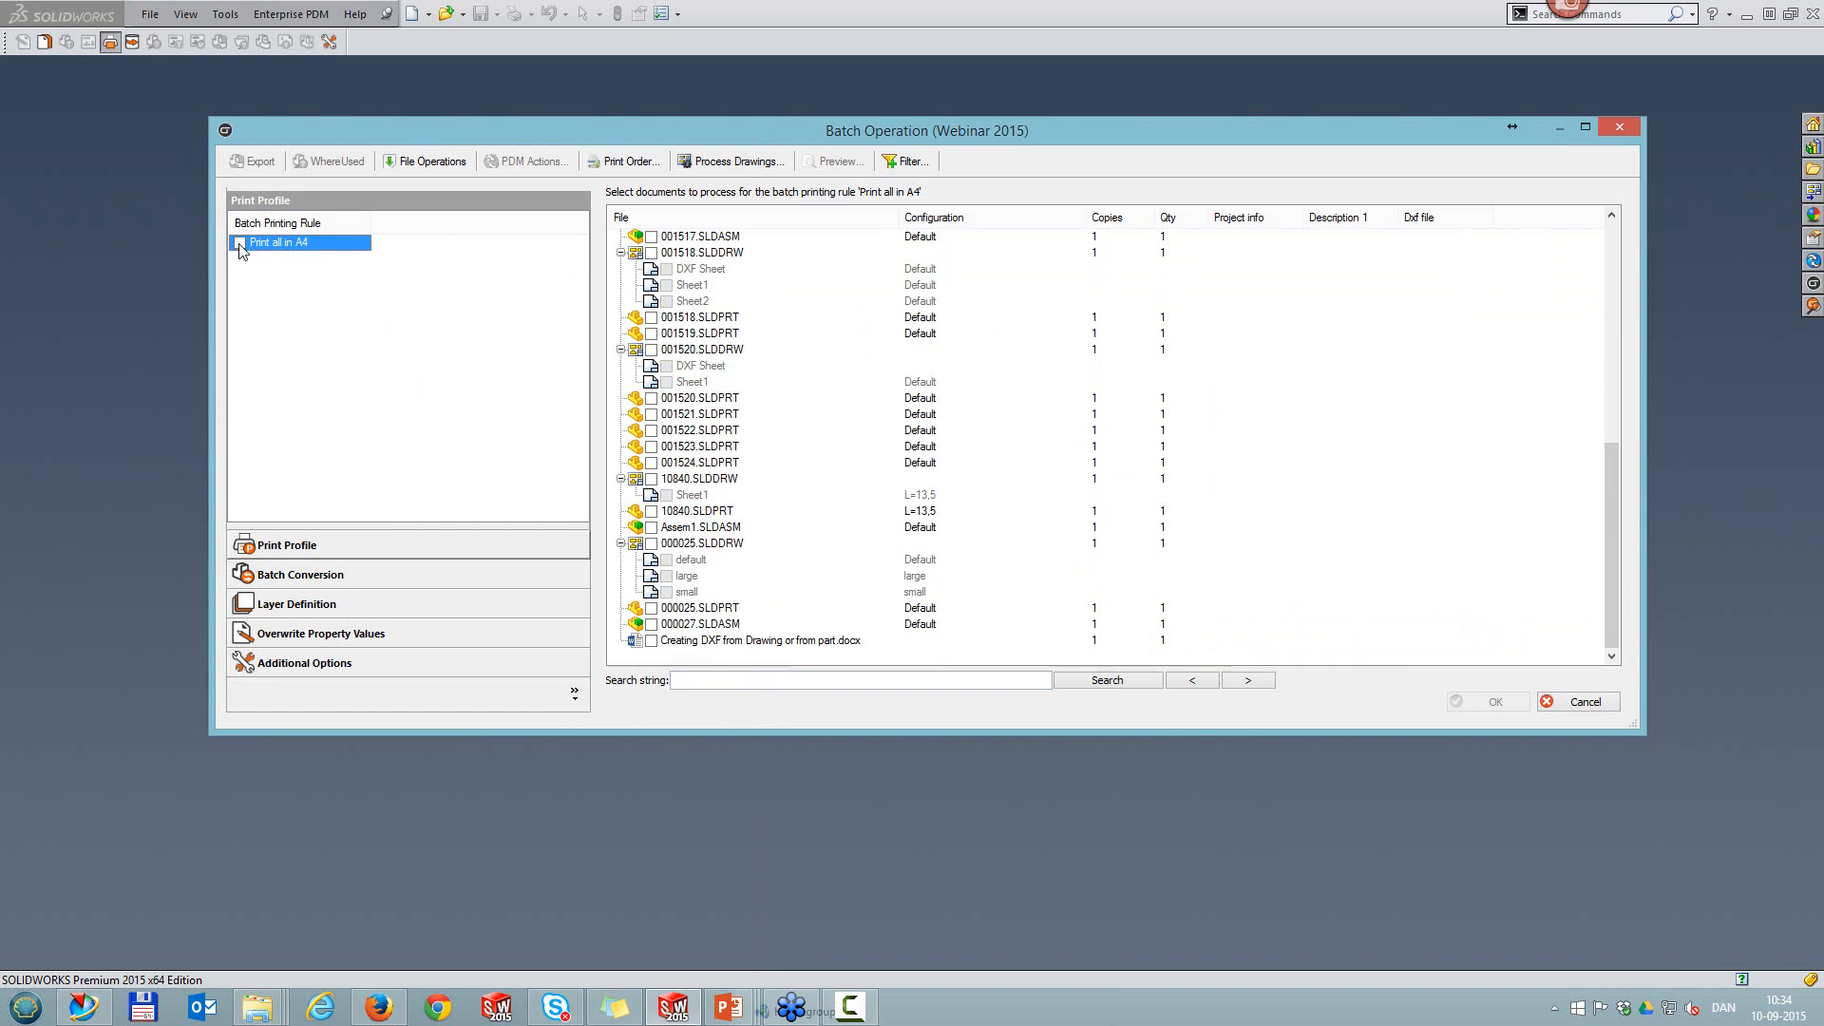
left_click(651, 641)
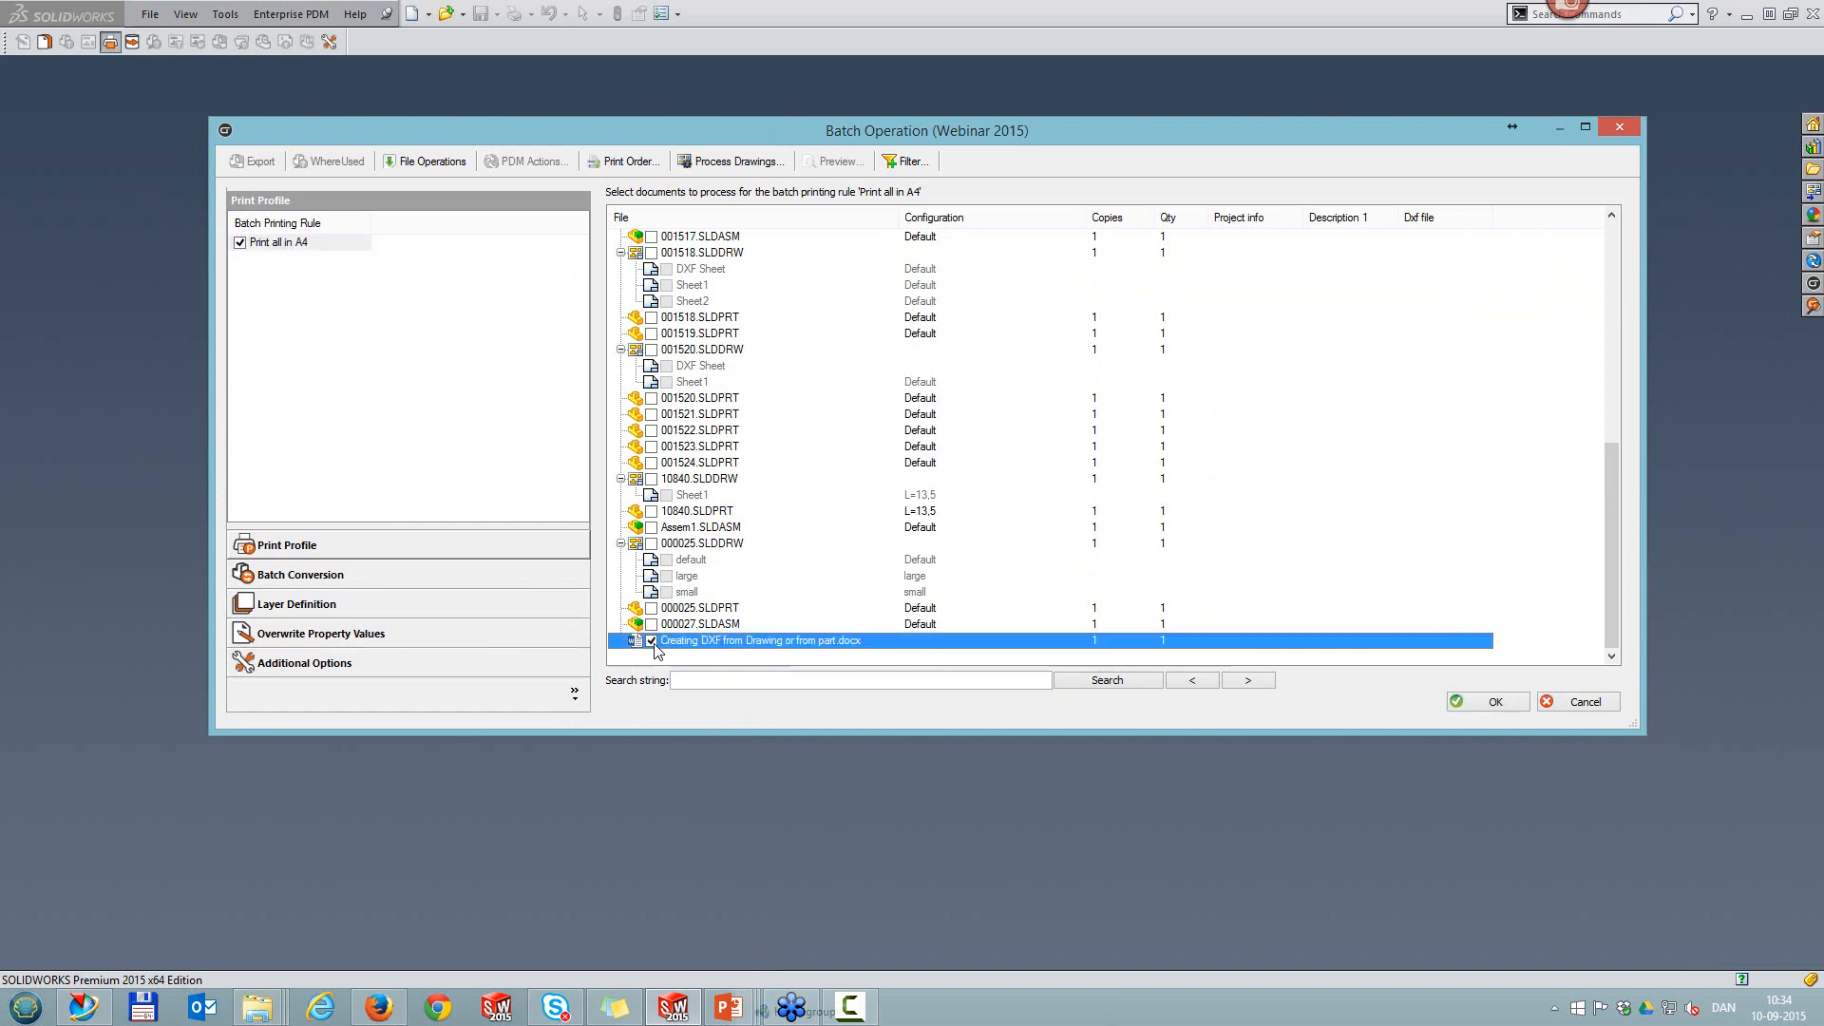
Step: Choose the Pdf Merge and Dxf part (SheetMetal) batch conversion rules for the added files
left_click(347, 574)
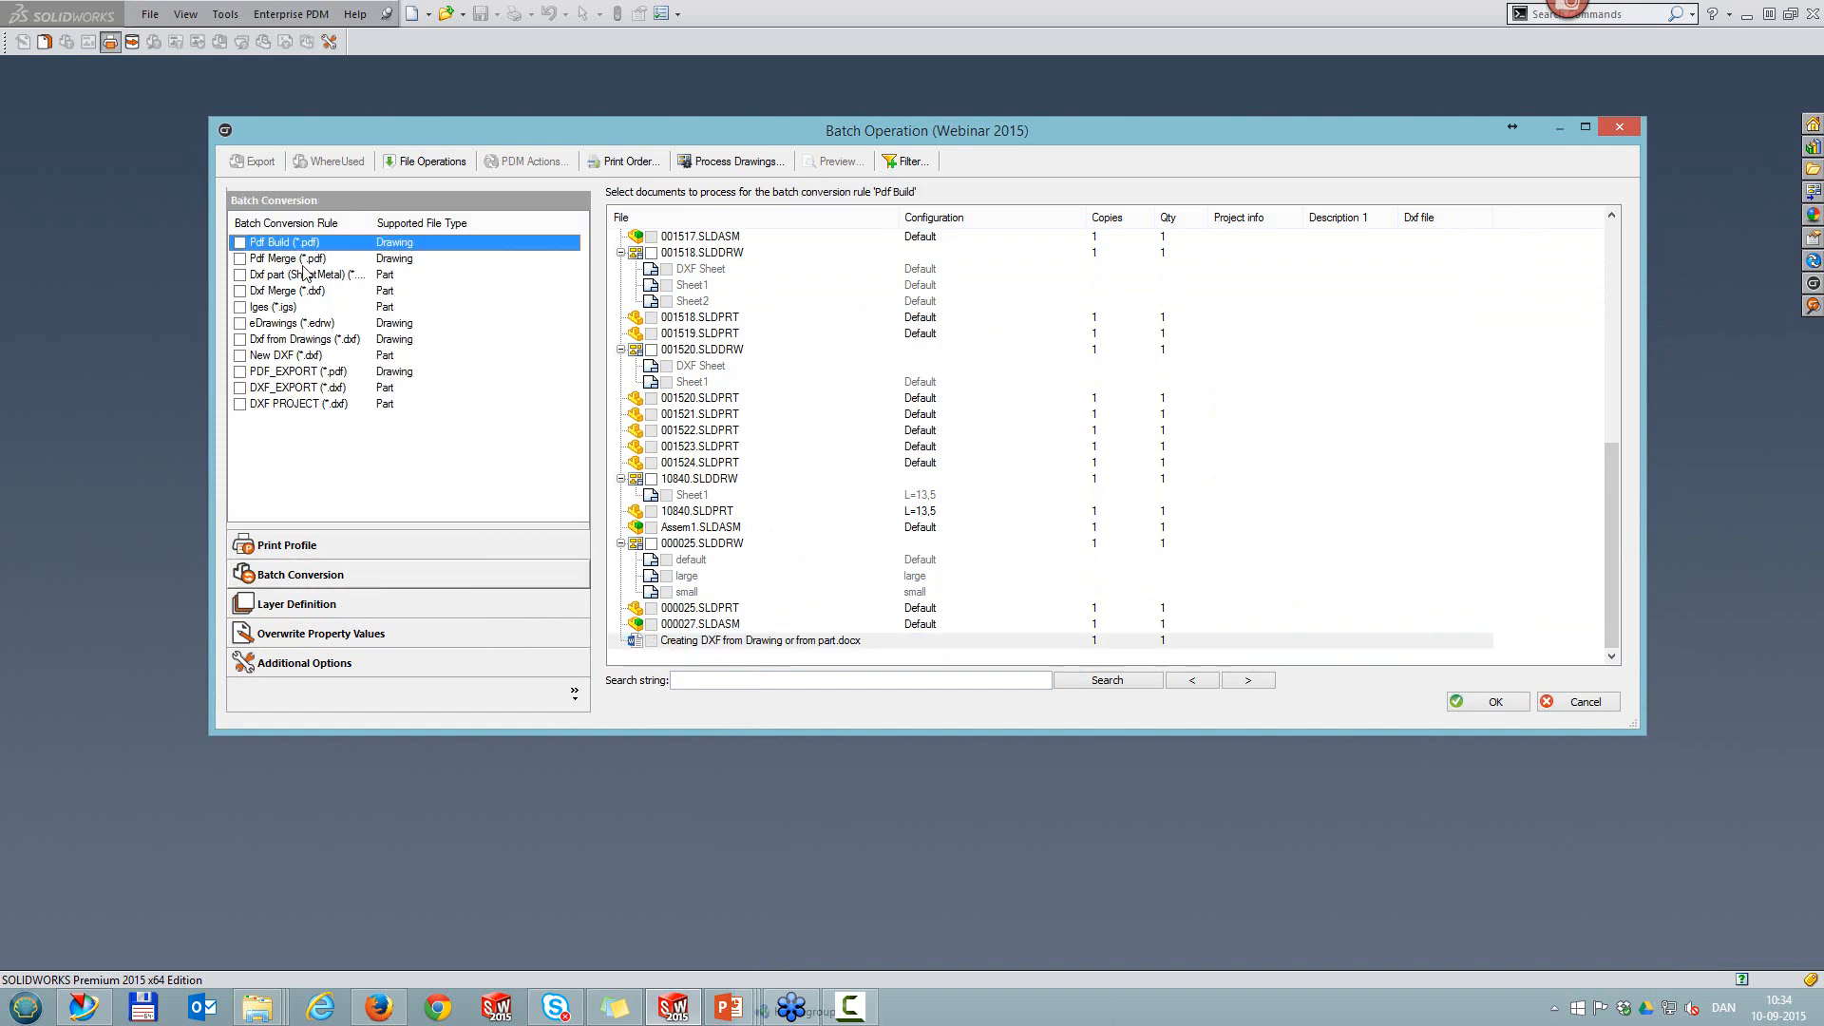
left_click(243, 260)
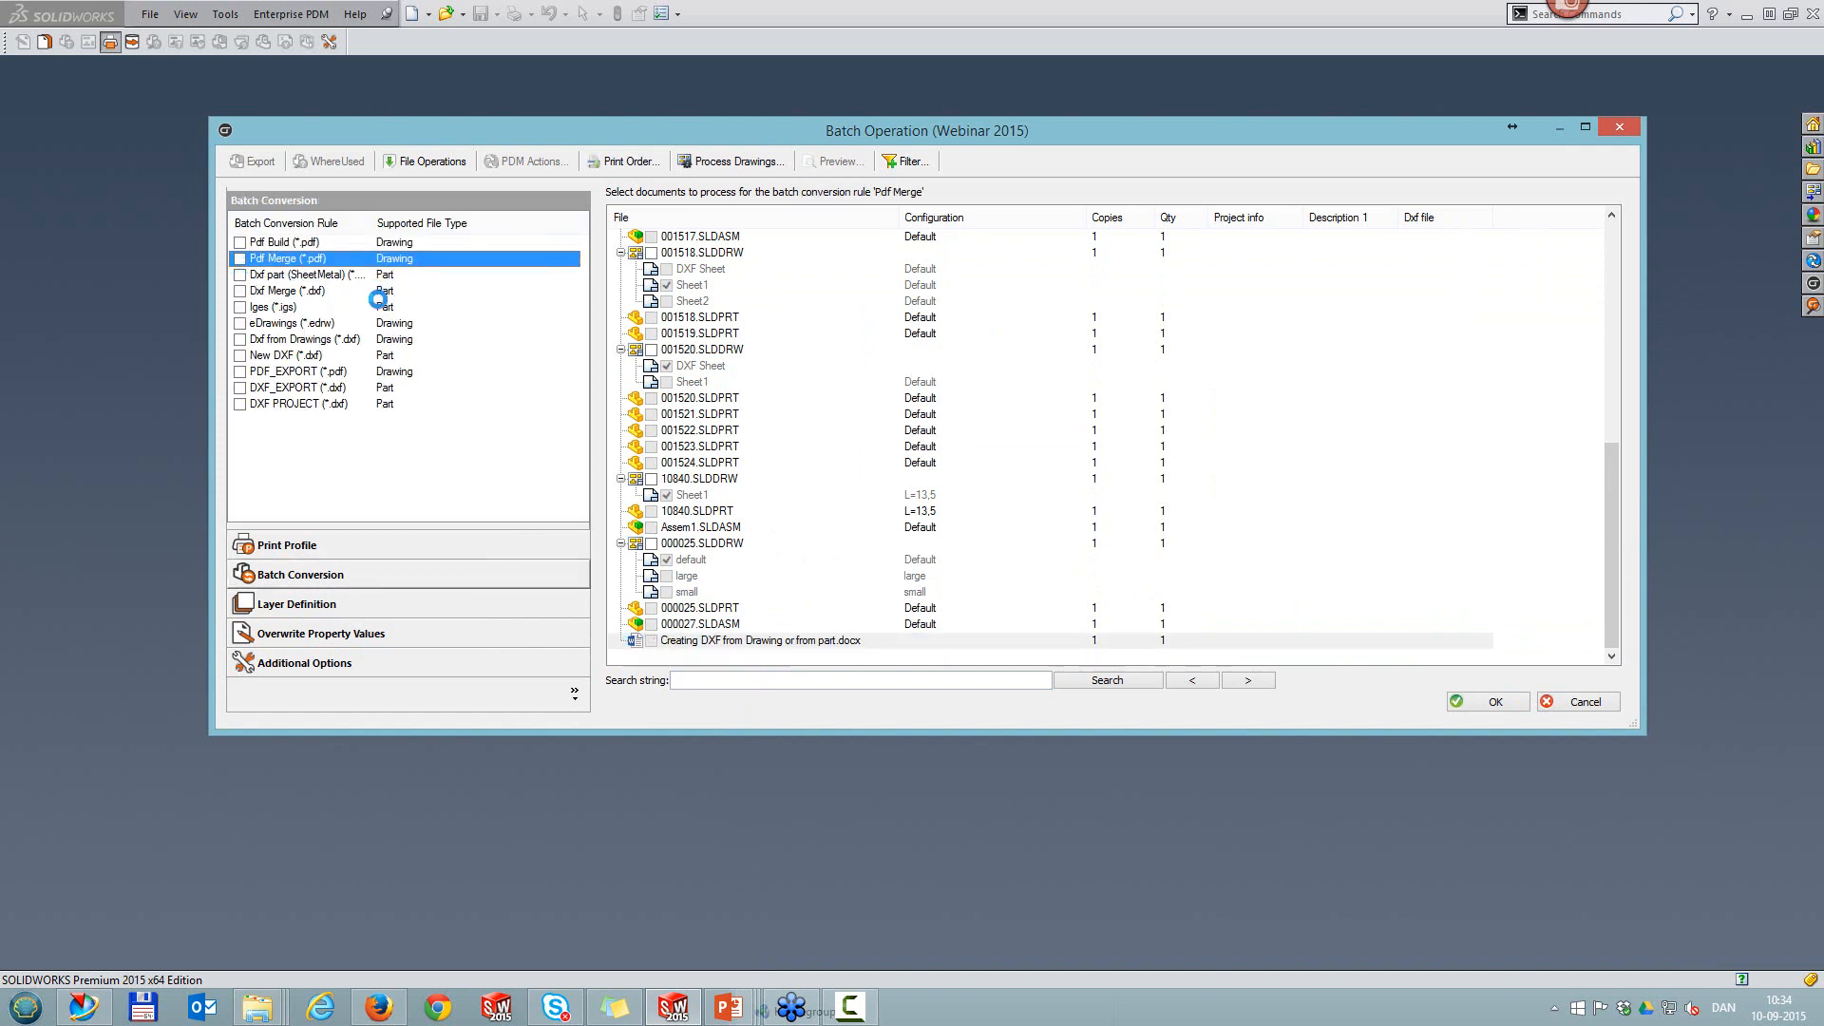
left_click(239, 274)
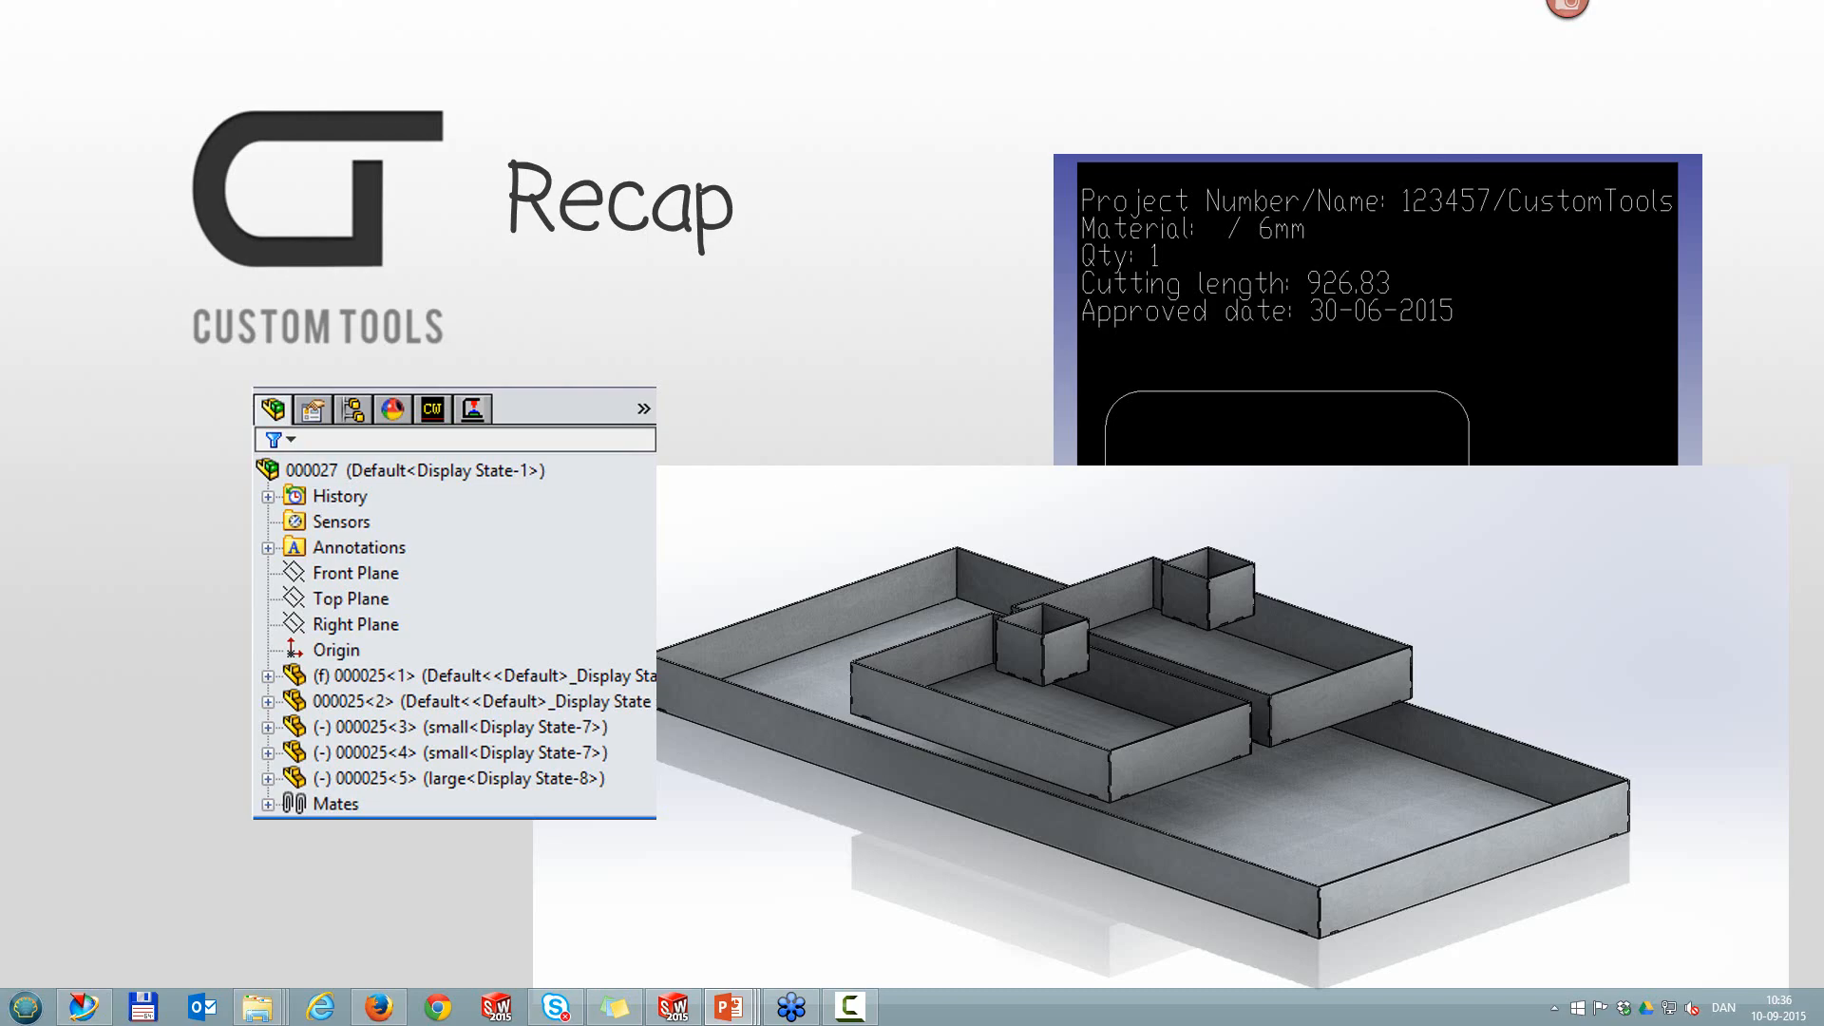
key("Right")
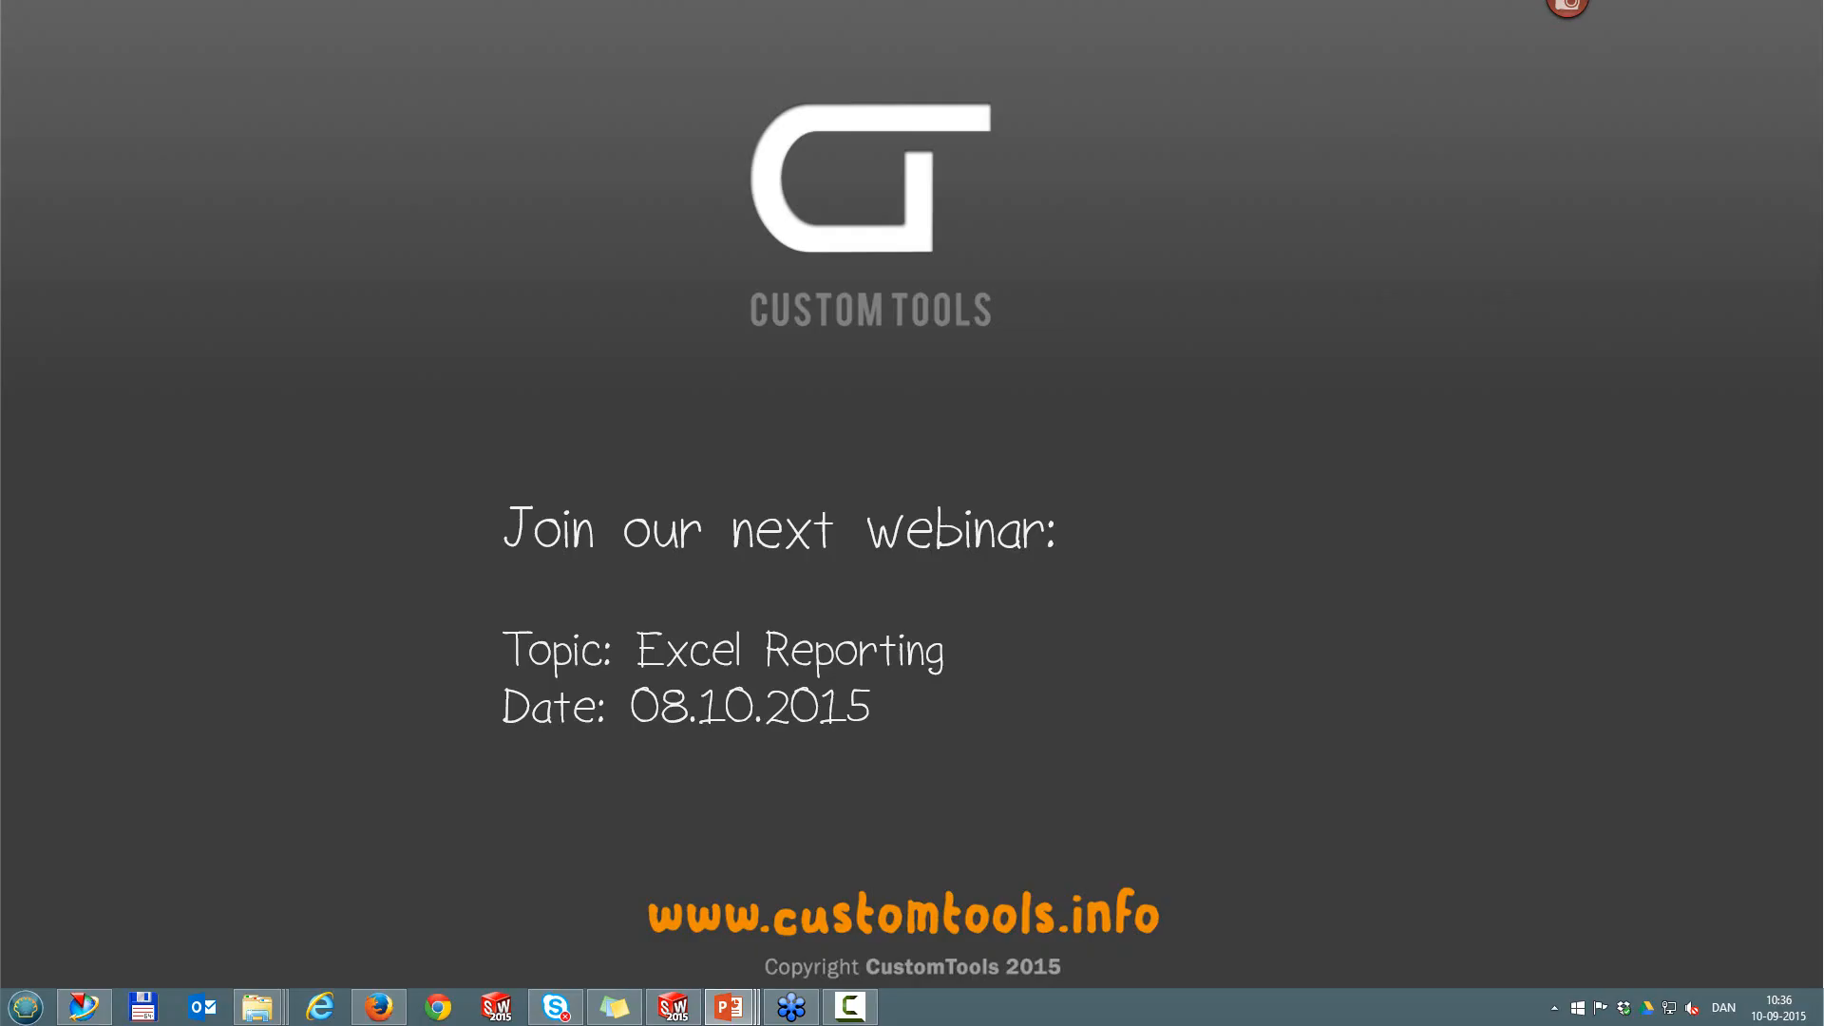